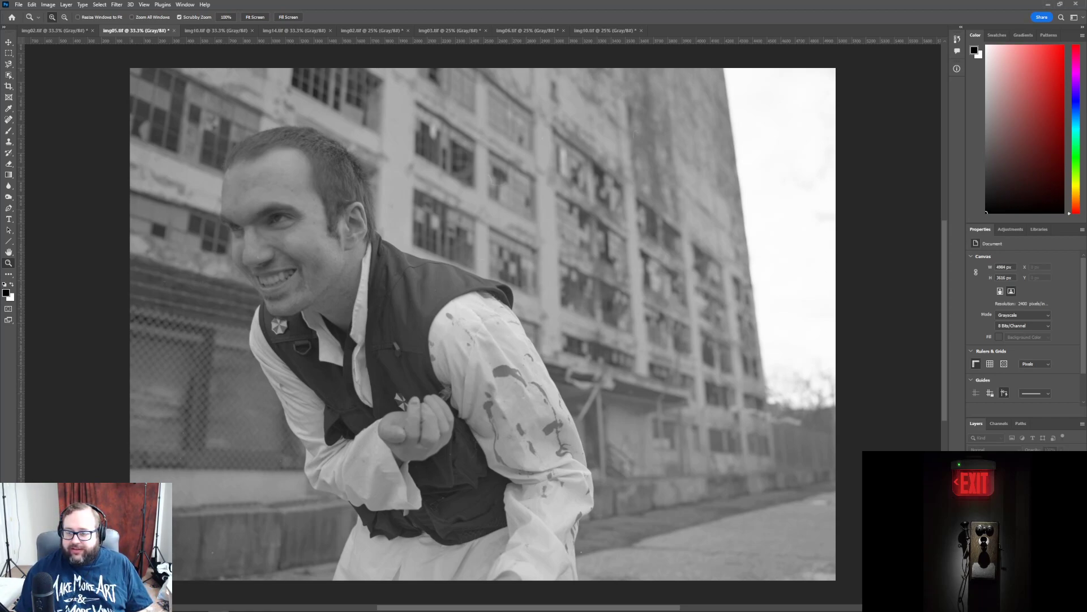
click(985, 504)
click(616, 181)
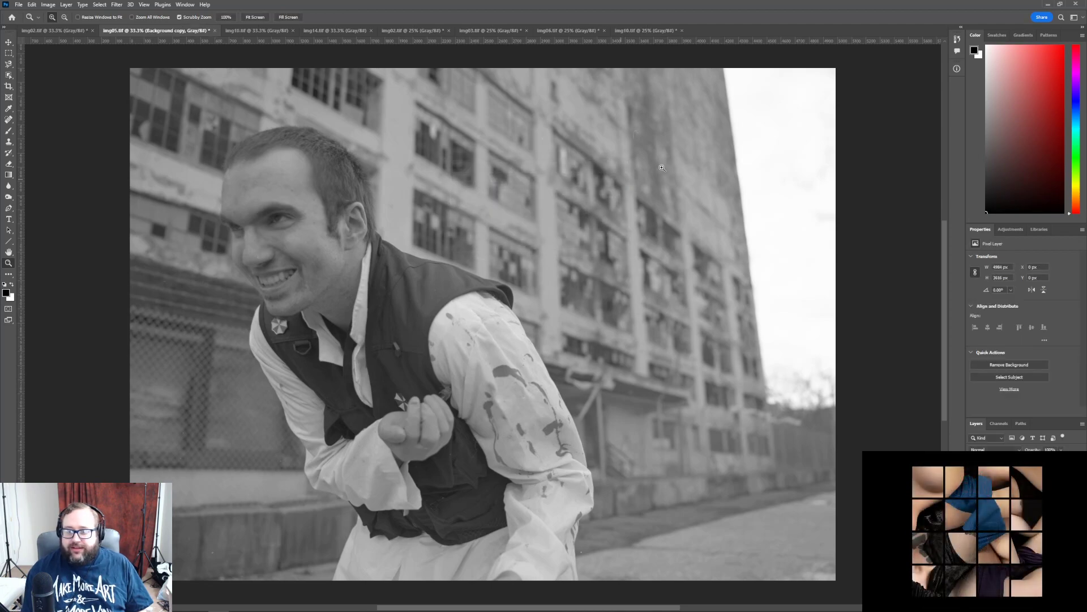
click(97, 5)
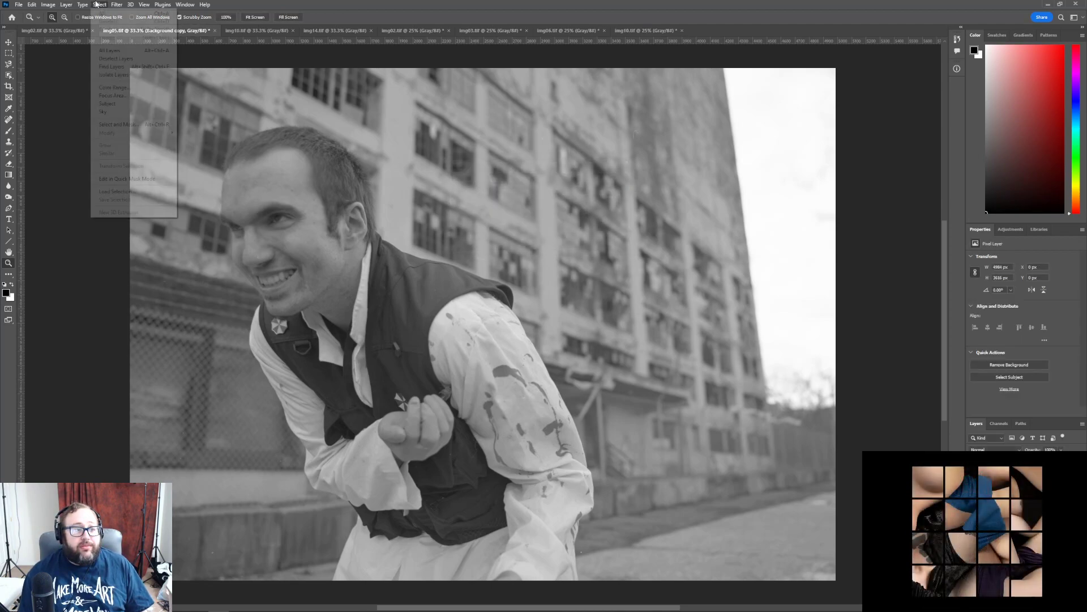
click(38, 13)
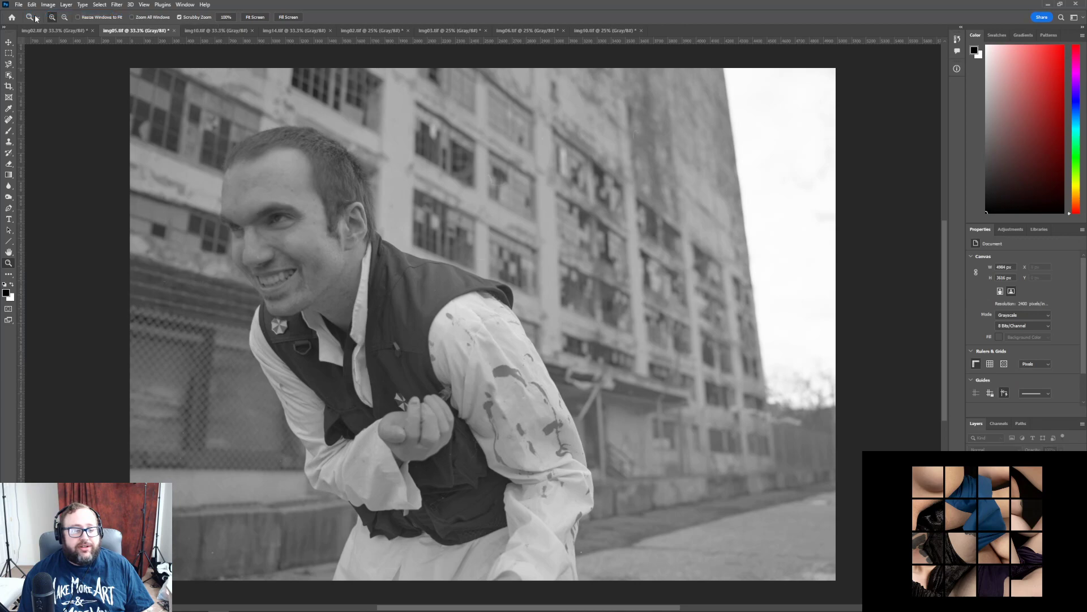
- Convert the image to RGB Color mode and duplicate the background layer
click(100, 5)
click(101, 5)
click(48, 4)
mouse_move(54, 14)
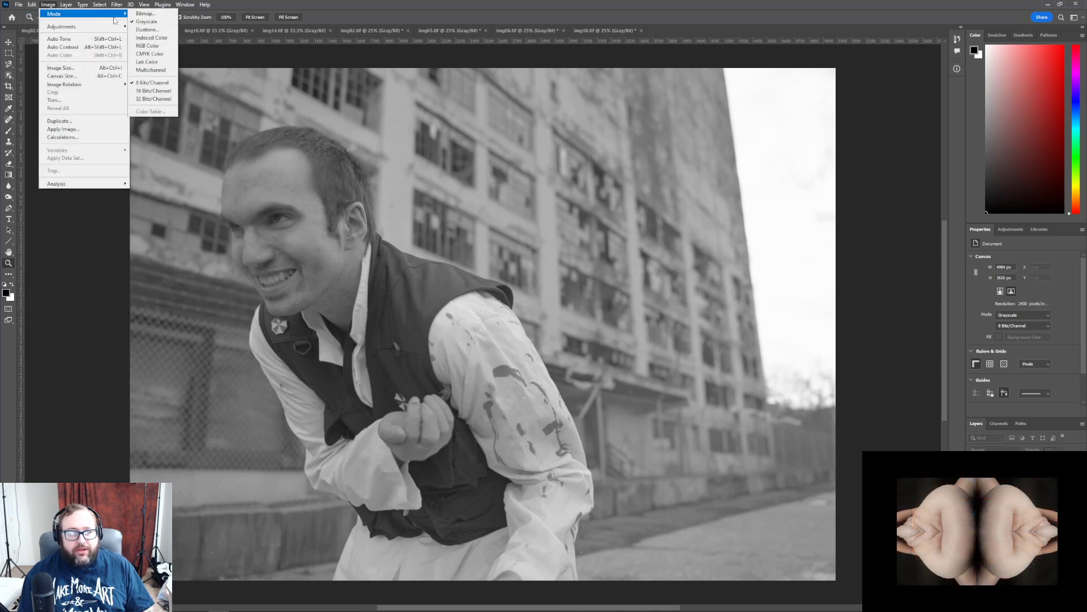
click(159, 47)
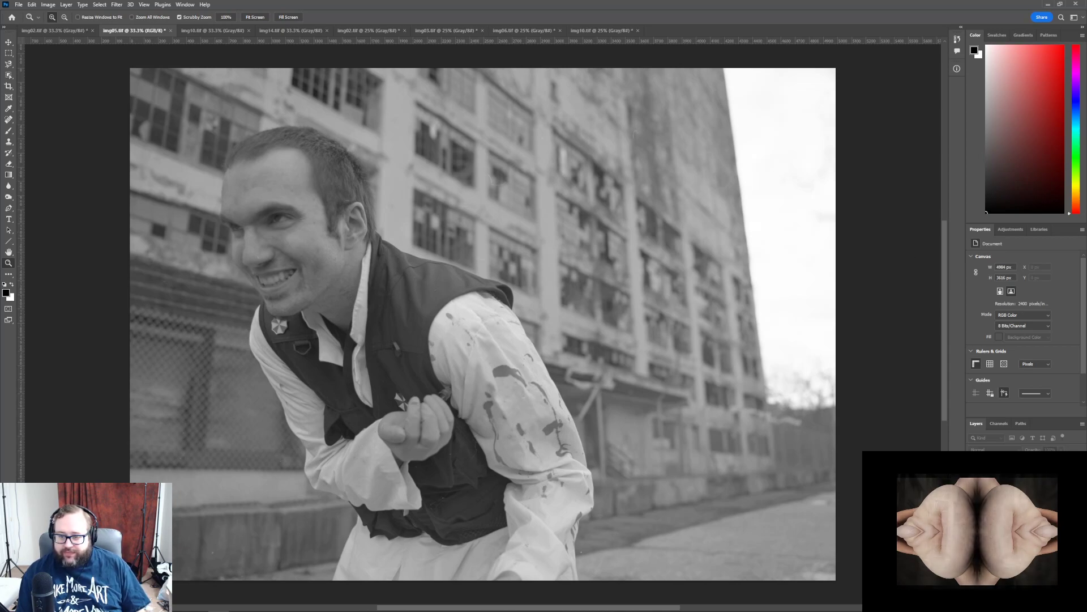
key(ctrl+j)
click(611, 182)
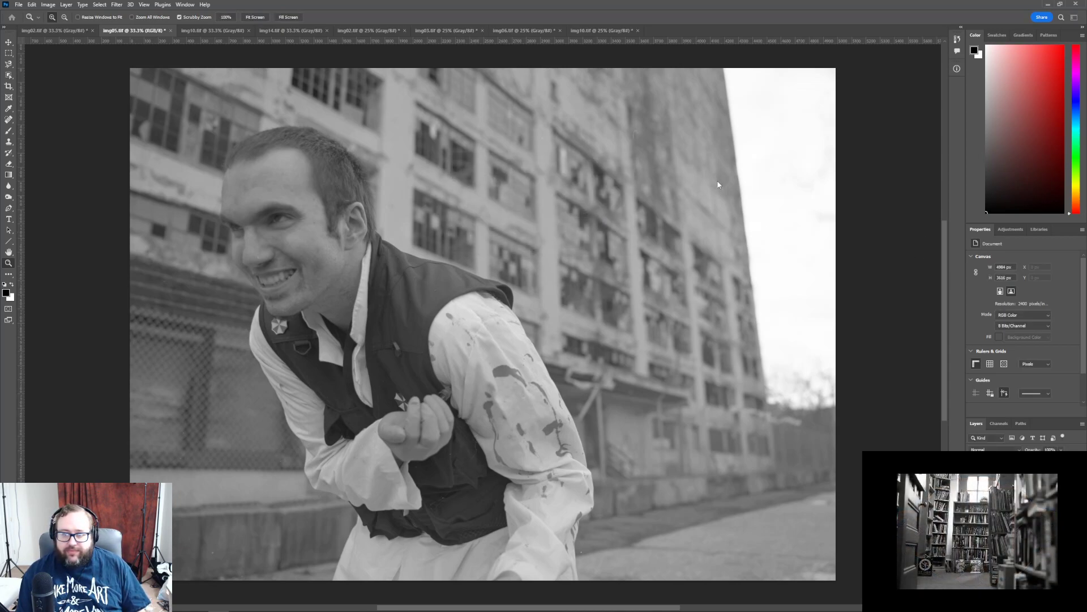
- Add a Curves adjustment layer and move its black point to input 30, output 0, leaving the white point at maximum
click(1012, 229)
click(1010, 249)
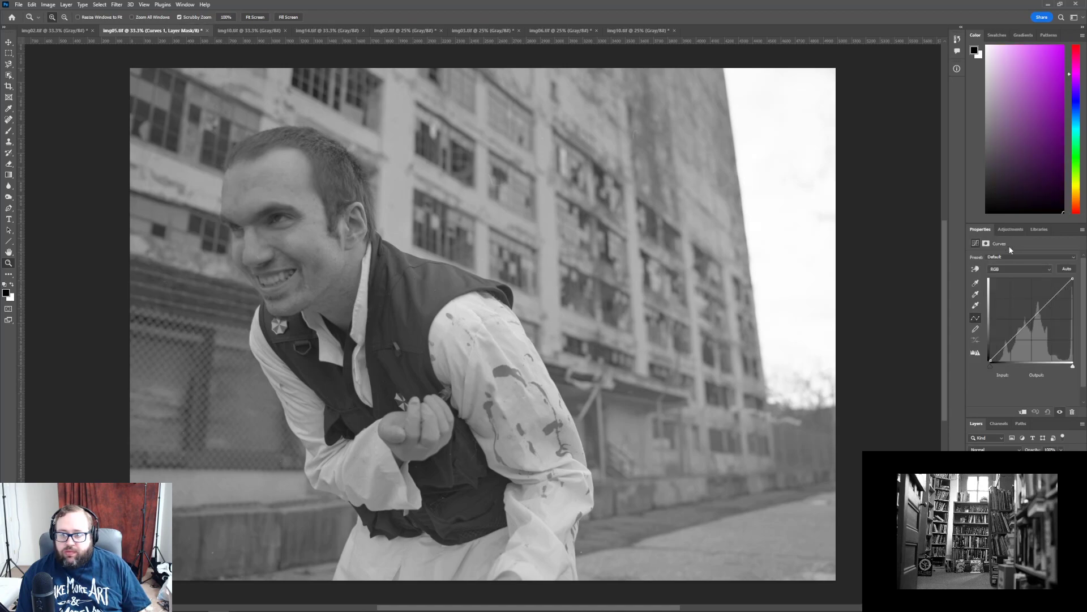
click(990, 365)
drag(990, 366, 998, 368)
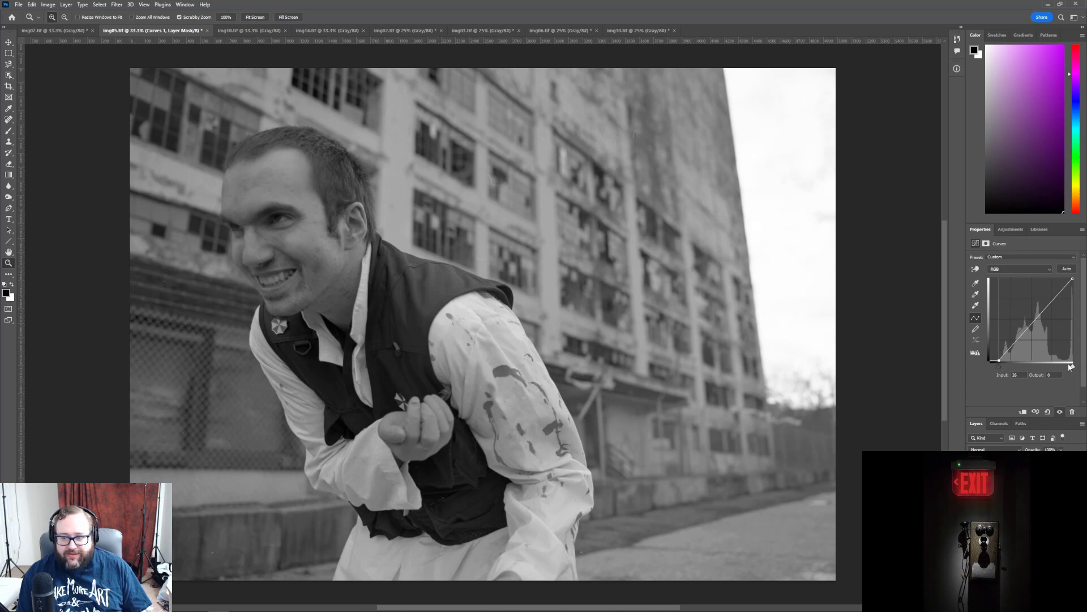
drag(1073, 367, 1065, 368)
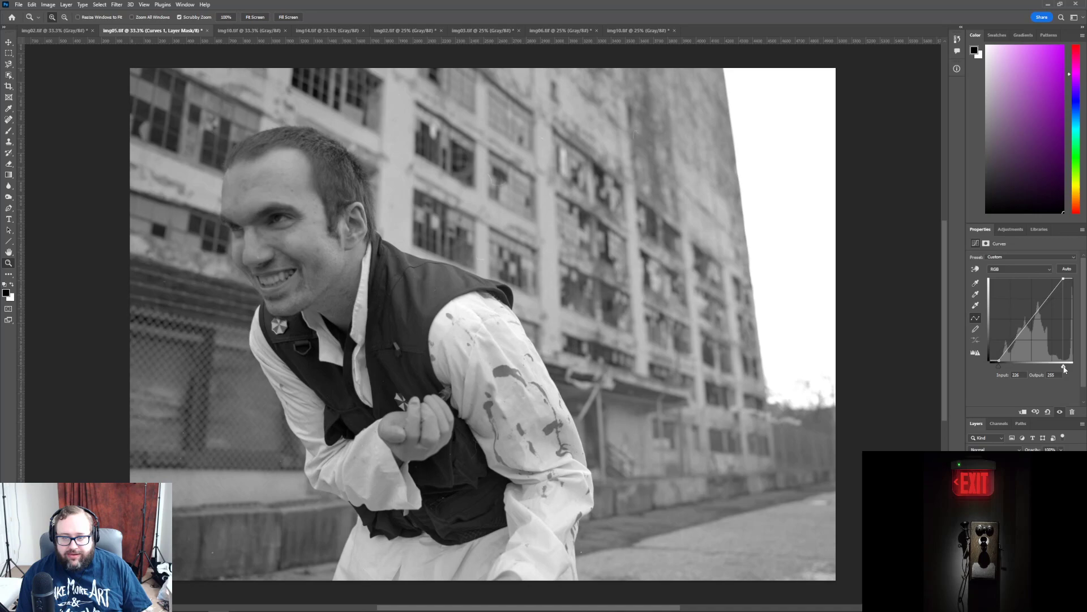
drag(1065, 368, 1073, 369)
drag(999, 366, 1000, 367)
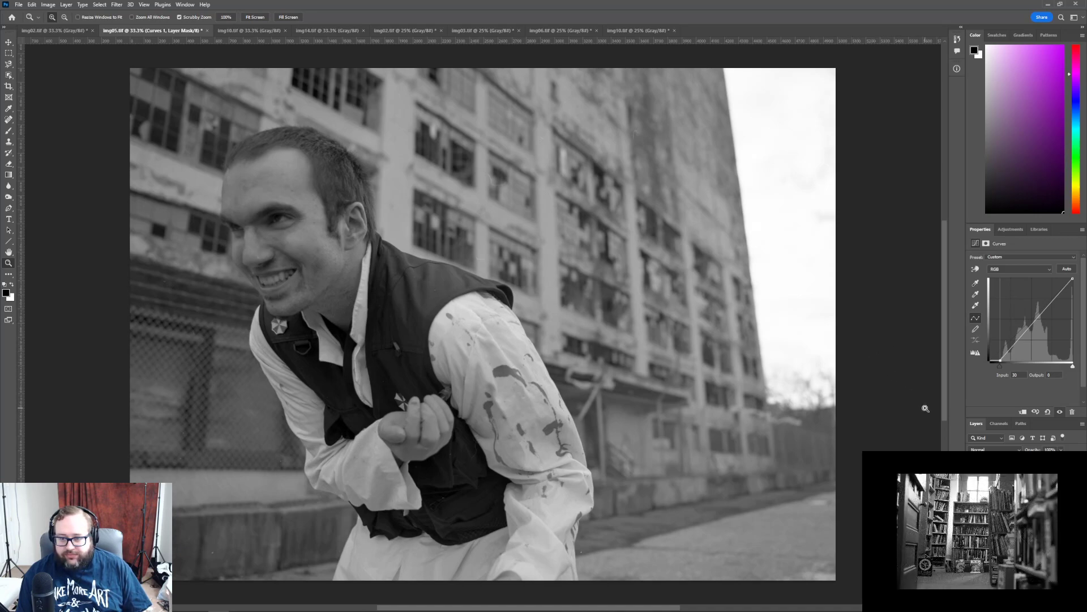
- Add a Brightness/Contrast adjustment layer and set Contrast to 46
click(1007, 226)
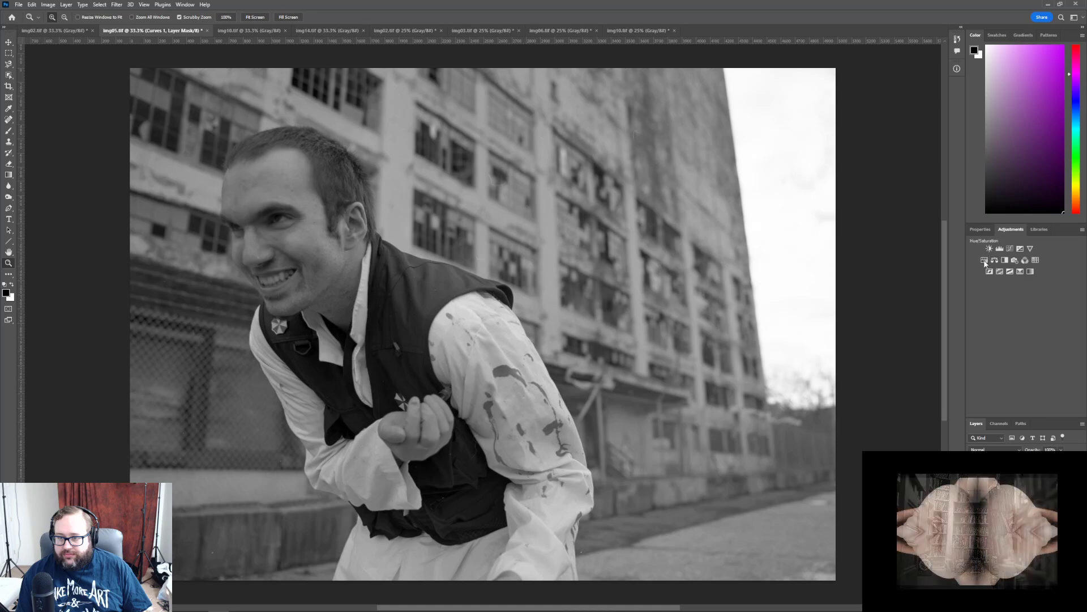
click(989, 249)
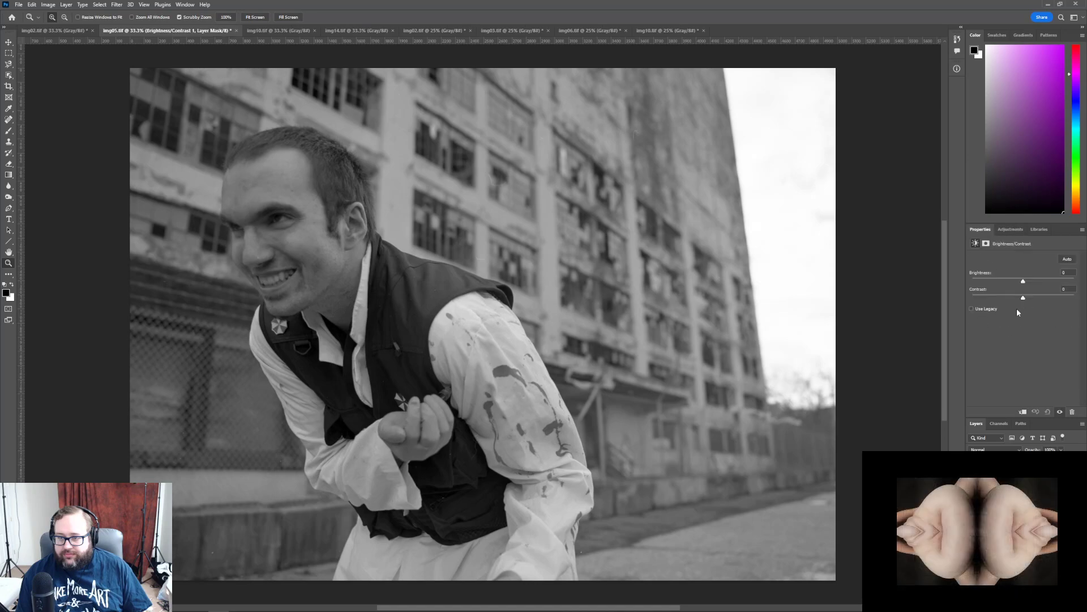
drag(1023, 298, 1056, 310)
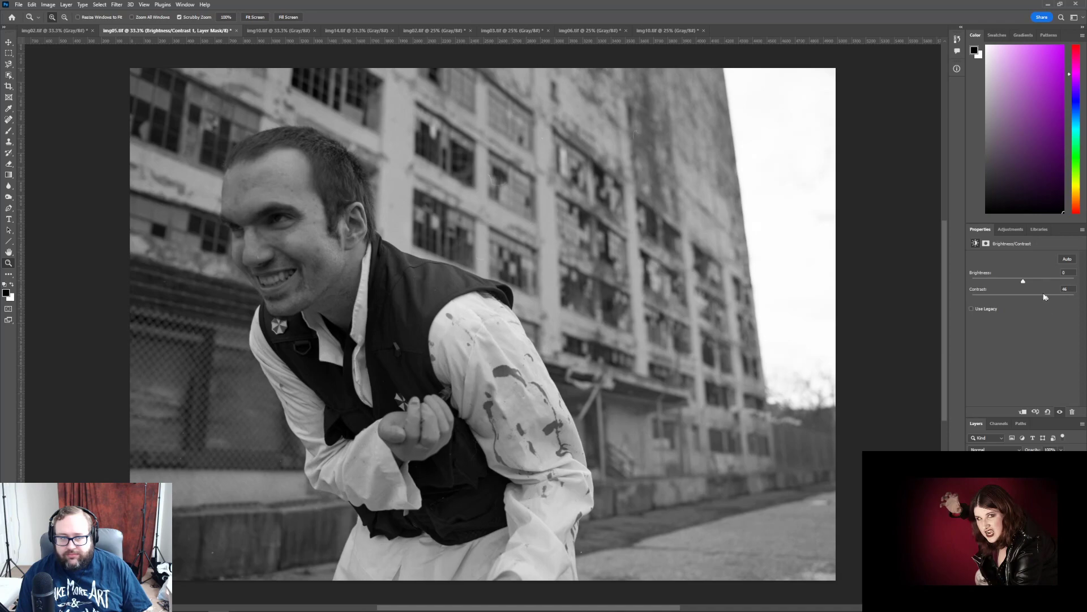
- Darken the photo's two upper corners on the Background copy layer with black-to-transparent gradients
click(1014, 492)
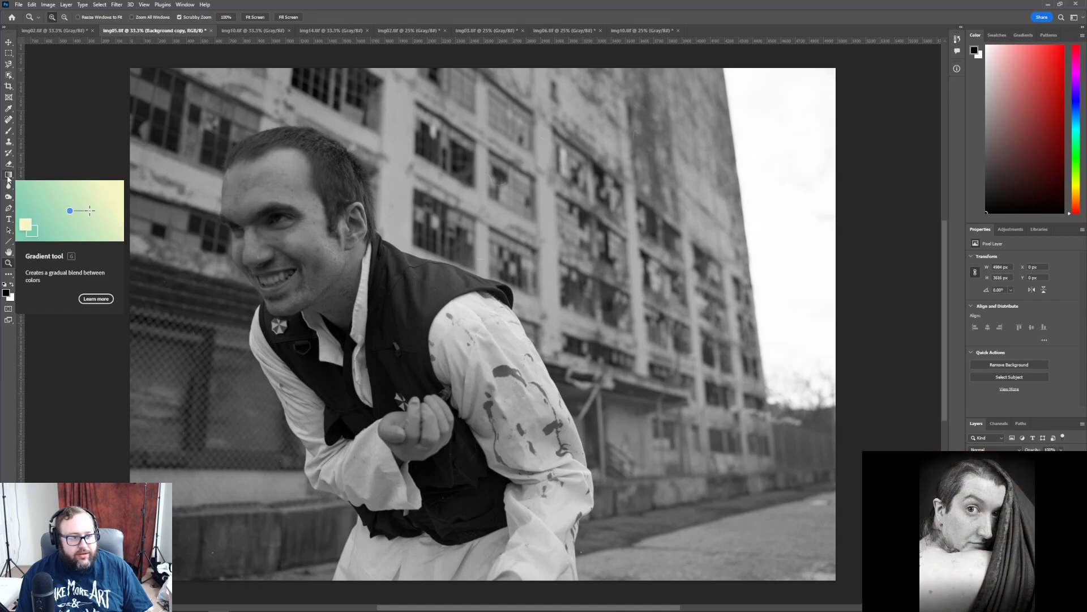
click(8, 176)
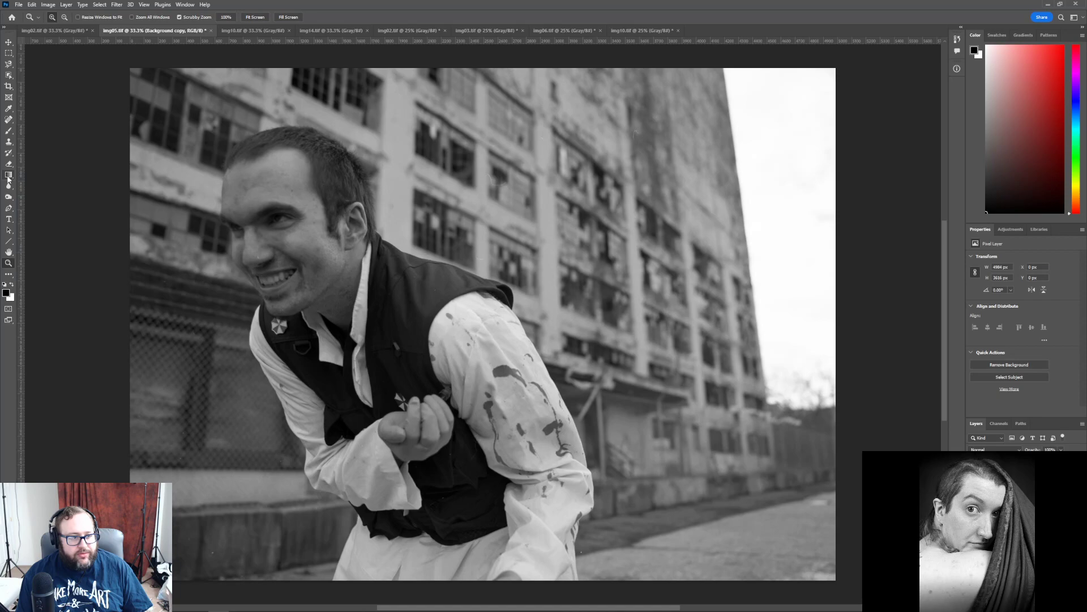
drag(122, 61, 215, 144)
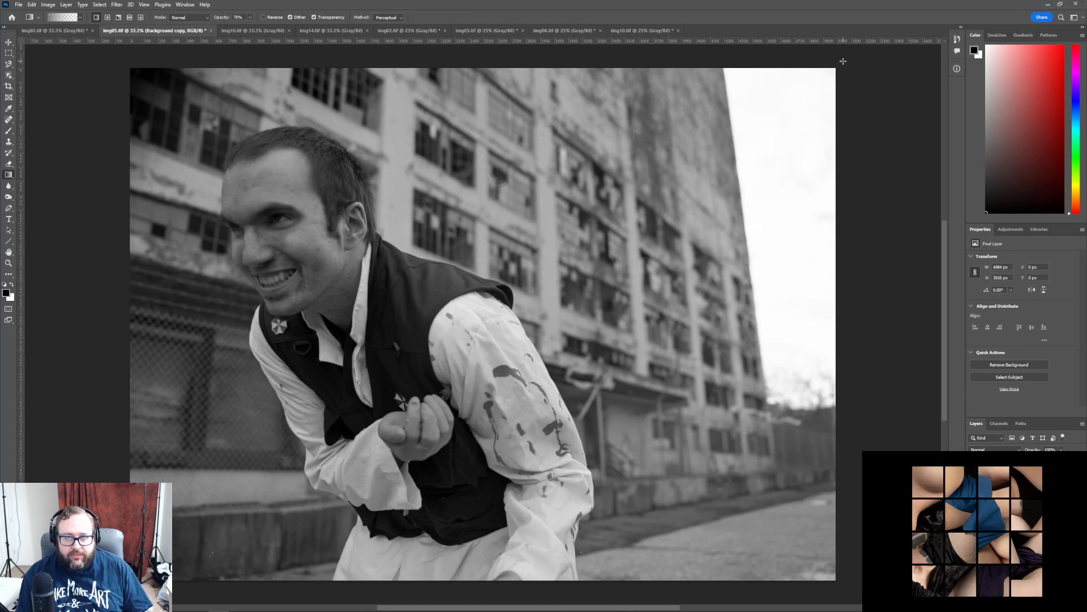
drag(843, 62, 638, 235)
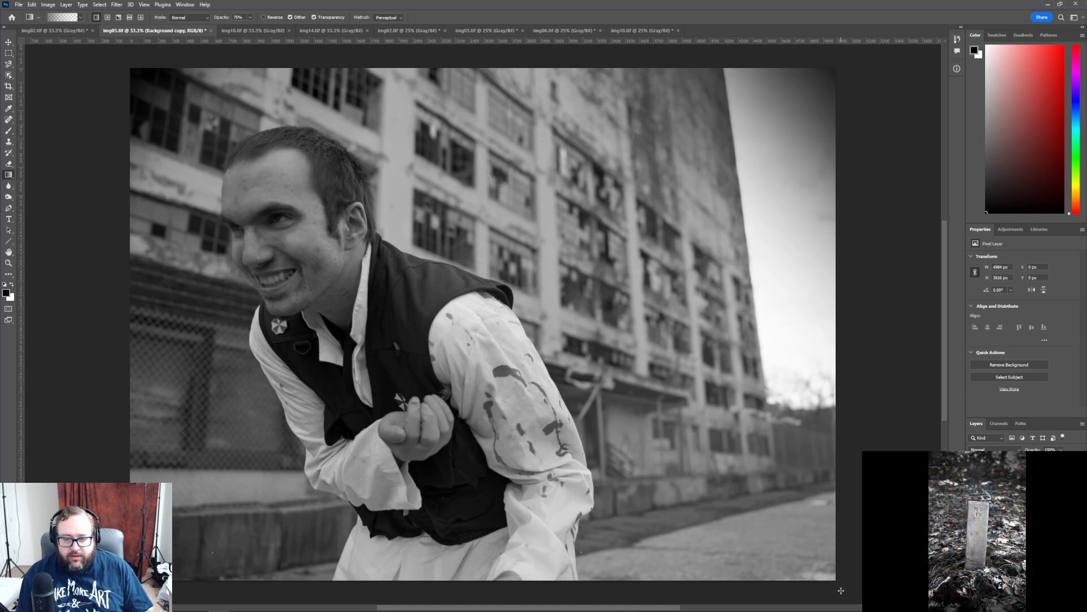
drag(841, 590, 631, 415)
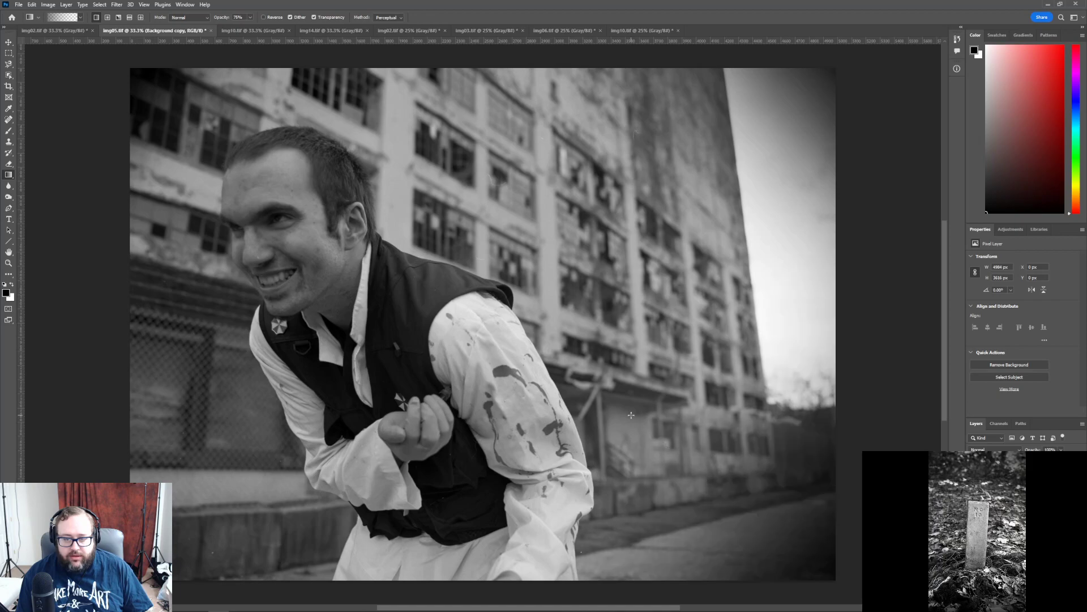
click(33, 4)
click(37, 14)
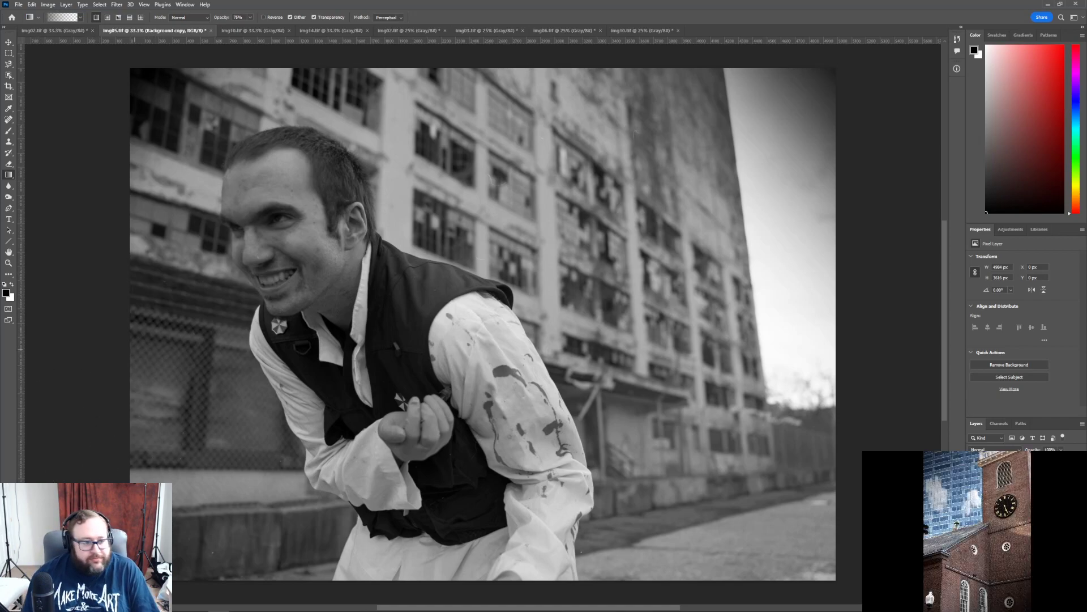
- Complete the vignette by darkening the photo's lower corners and all four edges with black-to-transparent gradients
drag(120, 586, 252, 444)
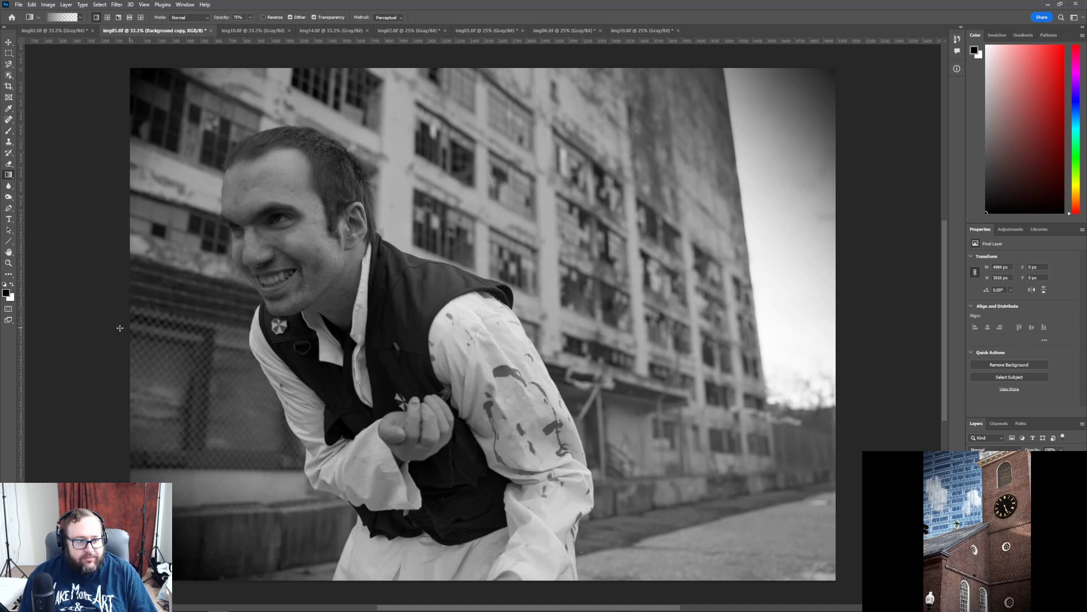
drag(70, 322, 255, 323)
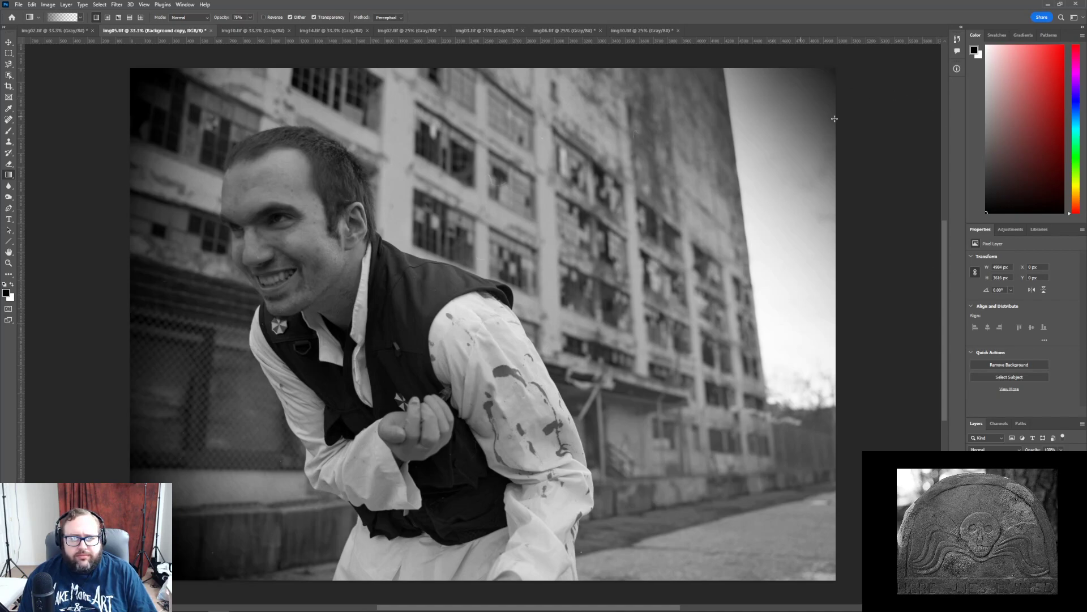
drag(844, 585, 683, 421)
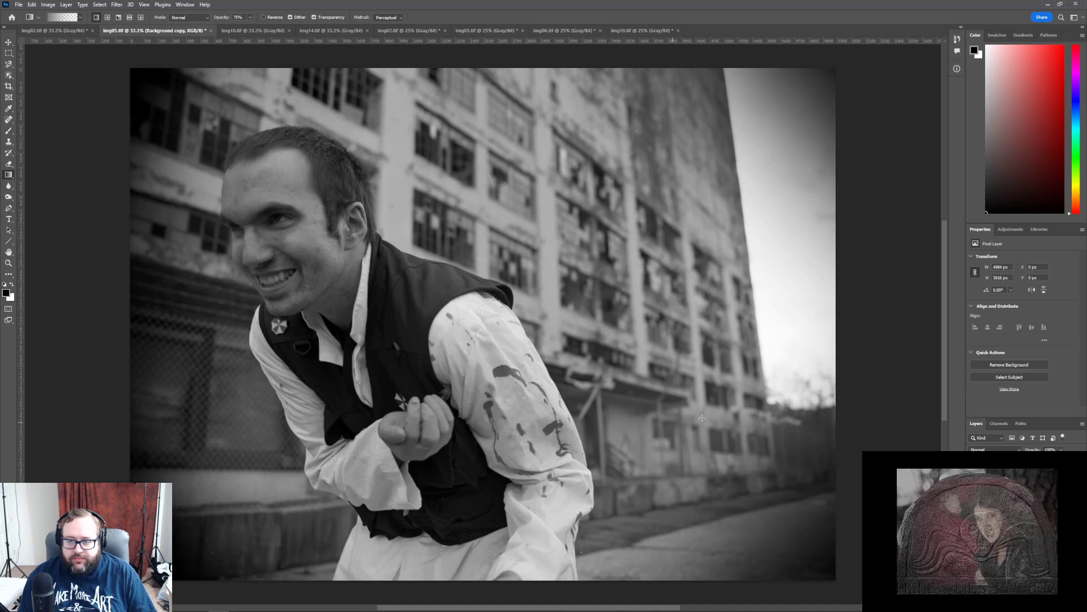
drag(887, 285, 614, 278)
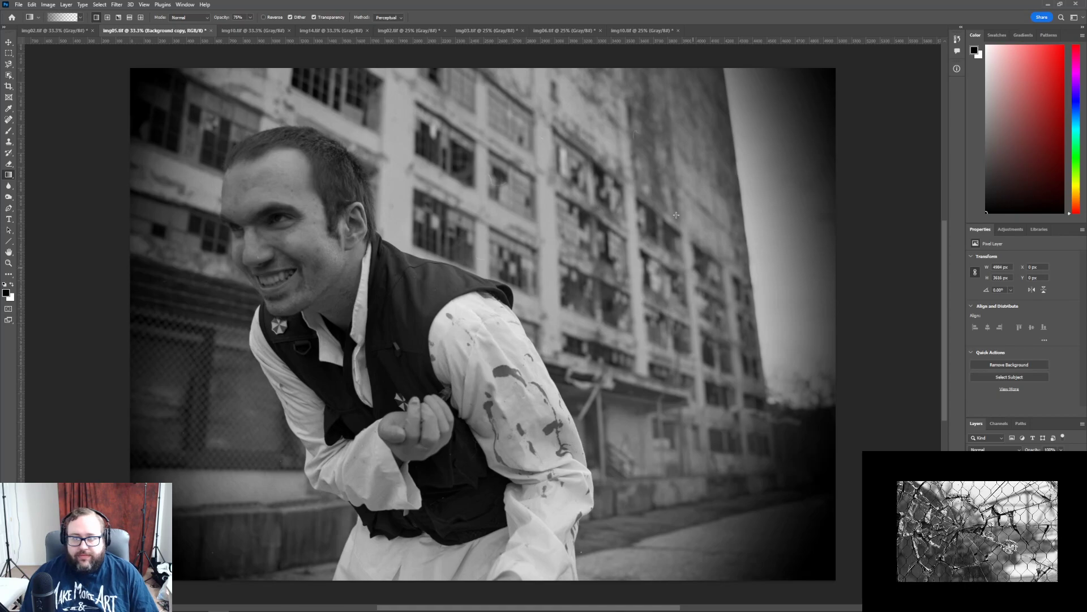
drag(487, 58, 486, 107)
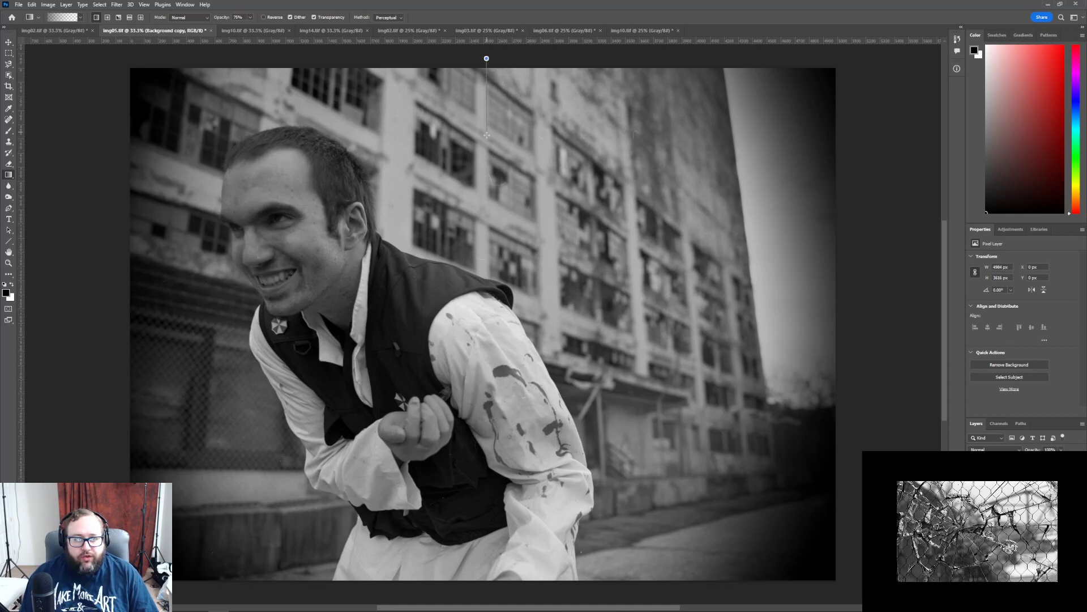
drag(487, 135, 486, 135)
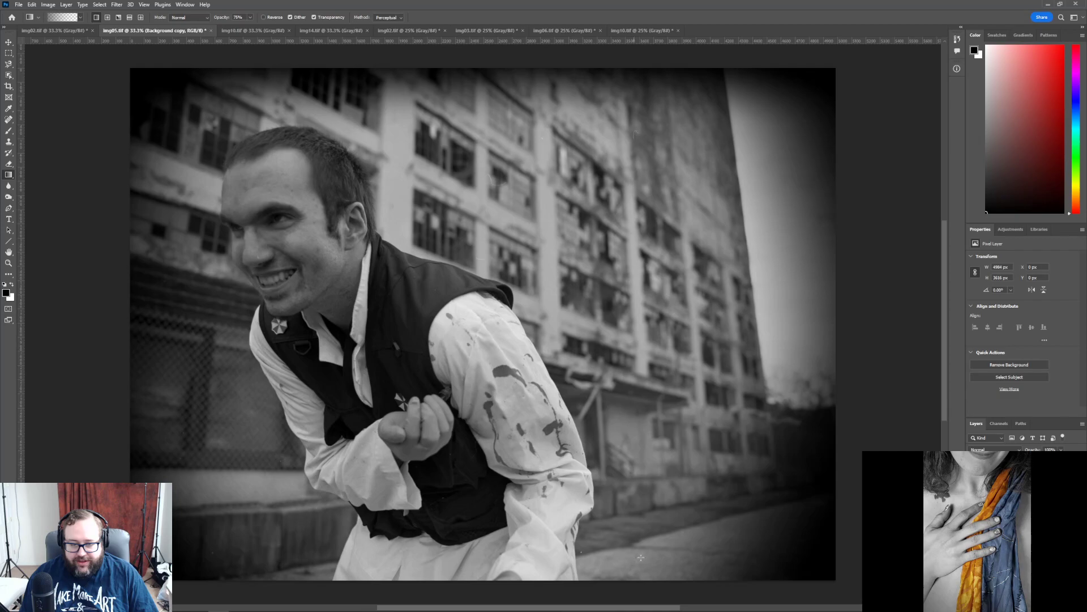
drag(512, 543, 508, 539)
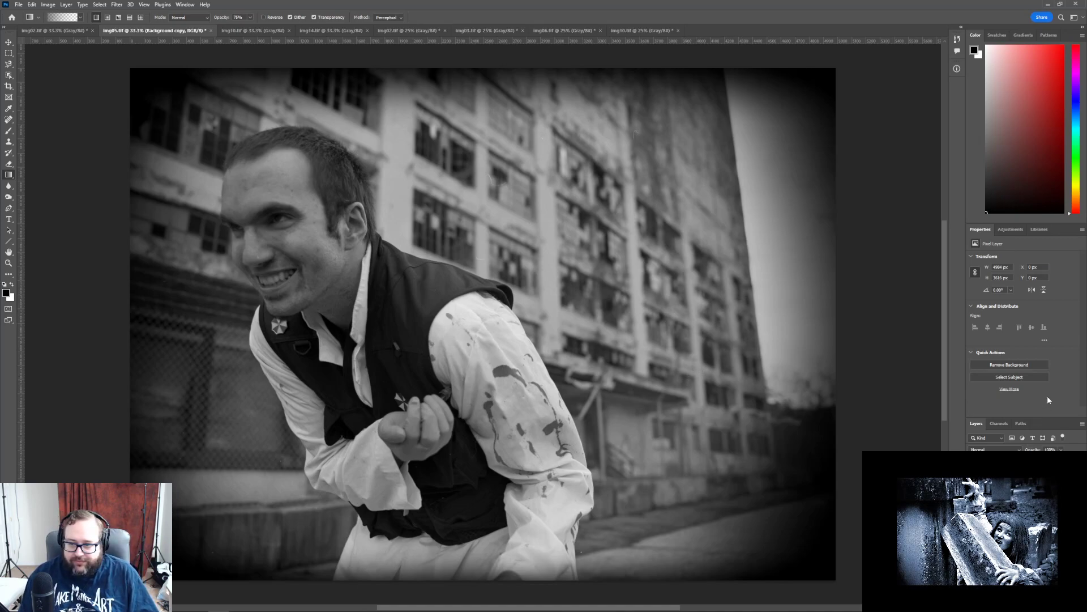
- Add a Hue/Saturation adjustment layer above the Background copy, test a higher Saturation and set it to 0
click(1010, 229)
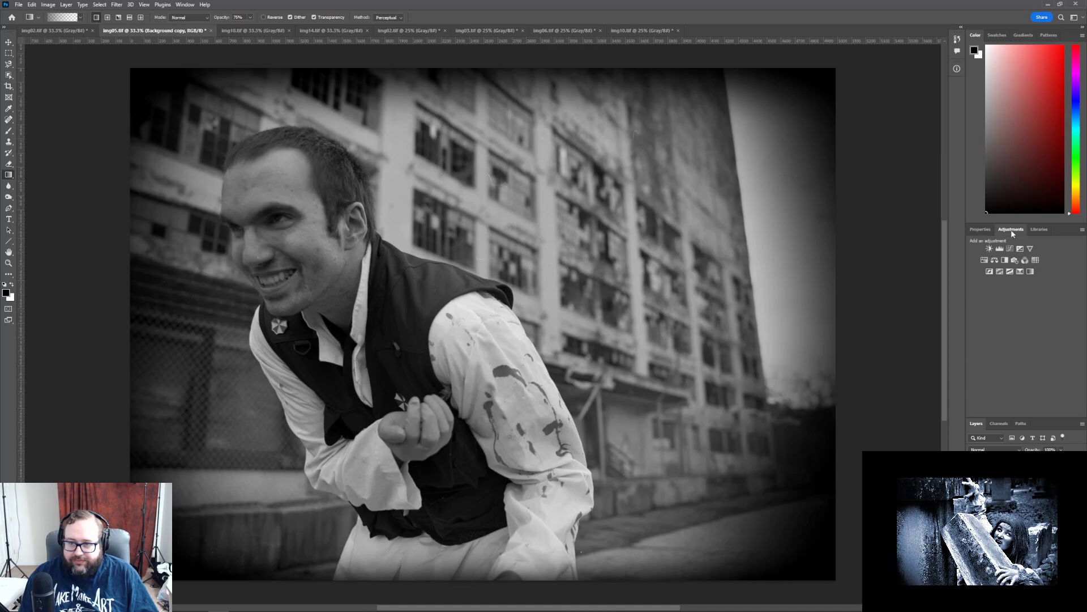
click(989, 261)
click(1022, 309)
drag(1023, 308, 1044, 307)
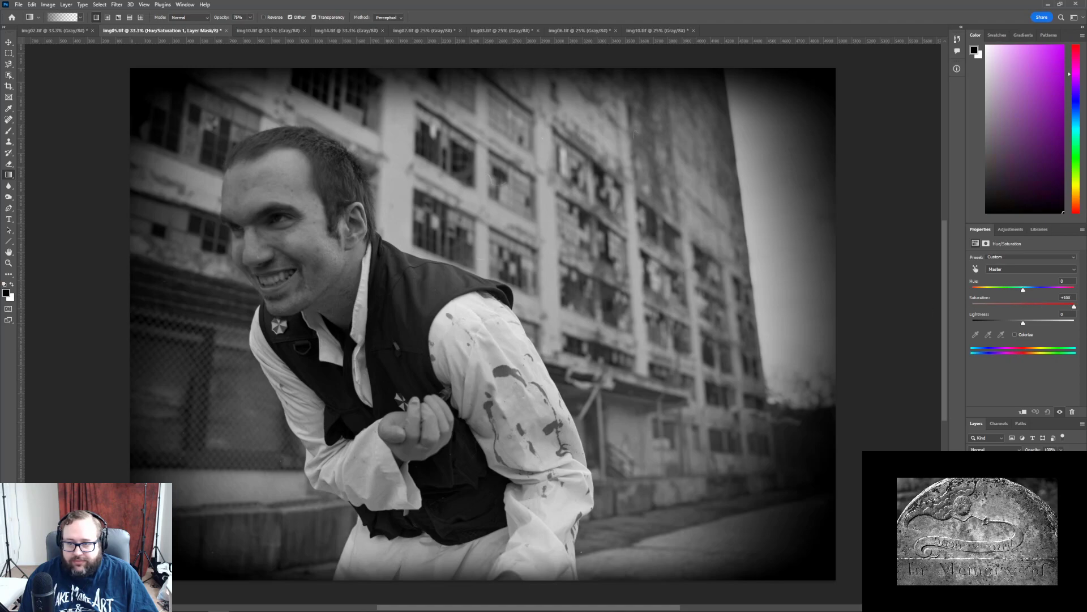
drag(1078, 372, 1059, 334)
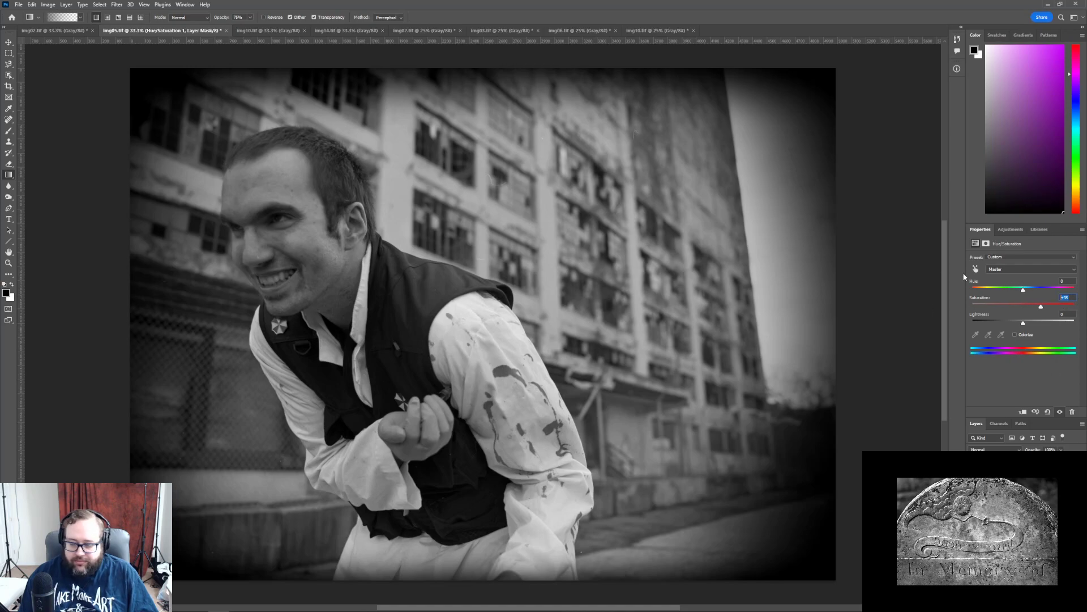
text(0)
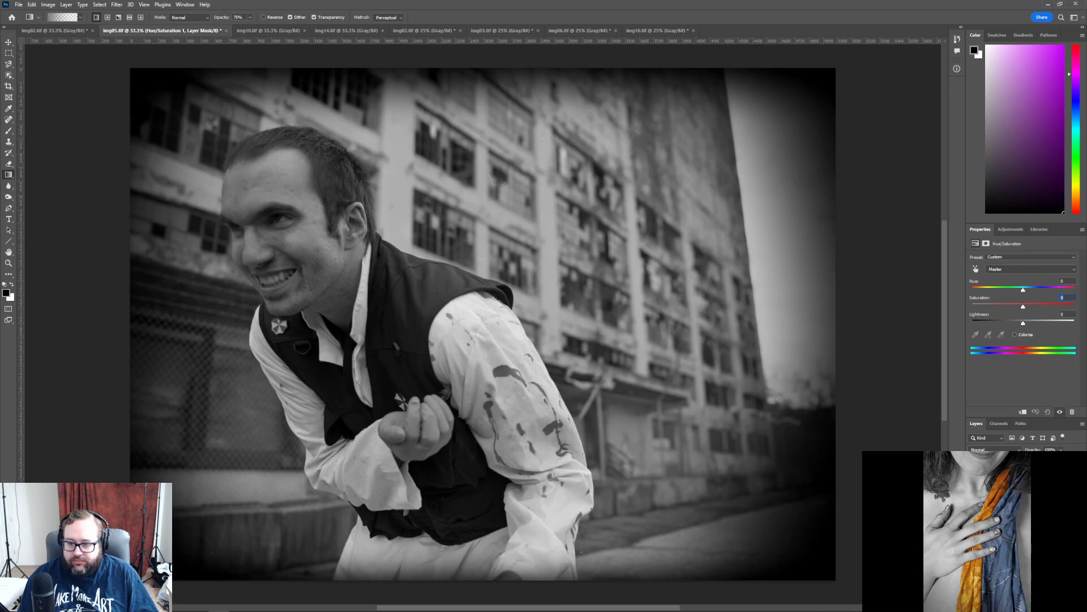
- Set the existing Brightness/Contrast layer's Contrast to 67
click(1014, 491)
click(1013, 487)
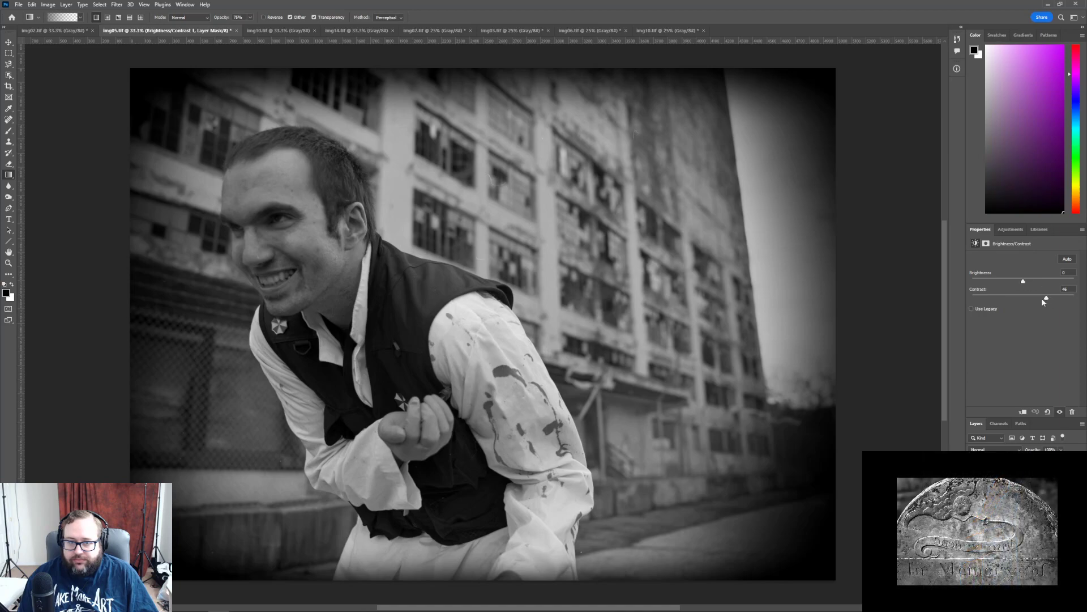
mouse_move(1061, 303)
mouse_down()
mouse_move(1079, 304)
mouse_move(1058, 301)
mouse_up()
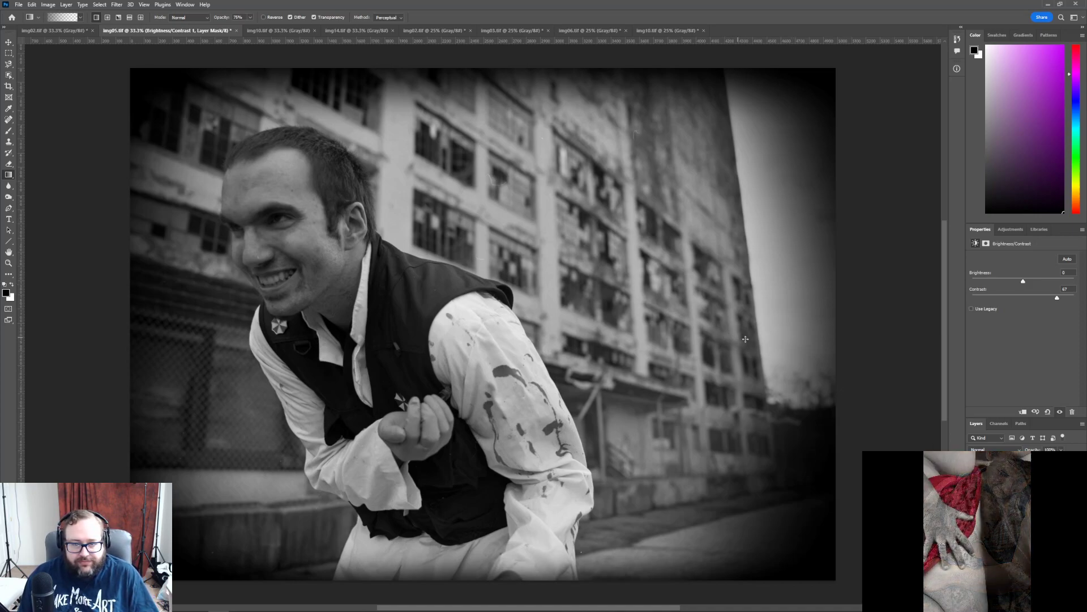
click(1019, 230)
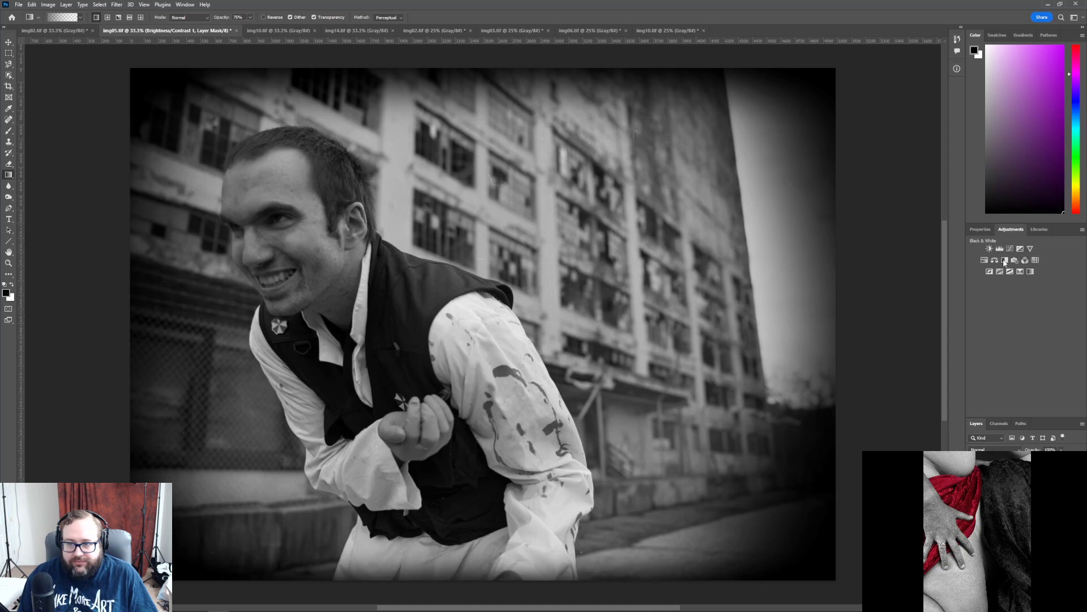
click(982, 230)
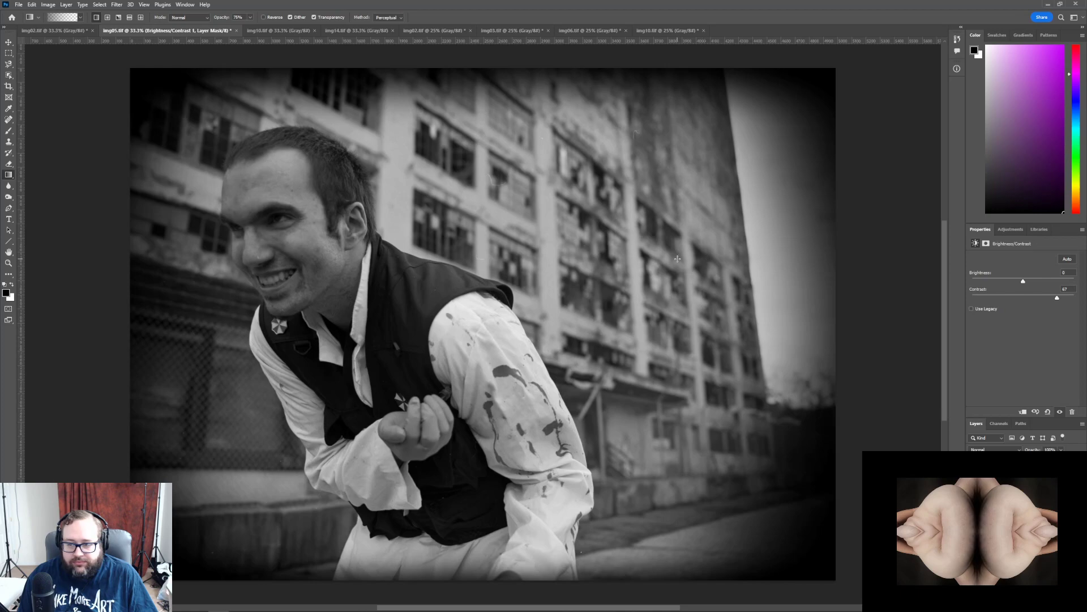
scroll(884, 393, down, 1)
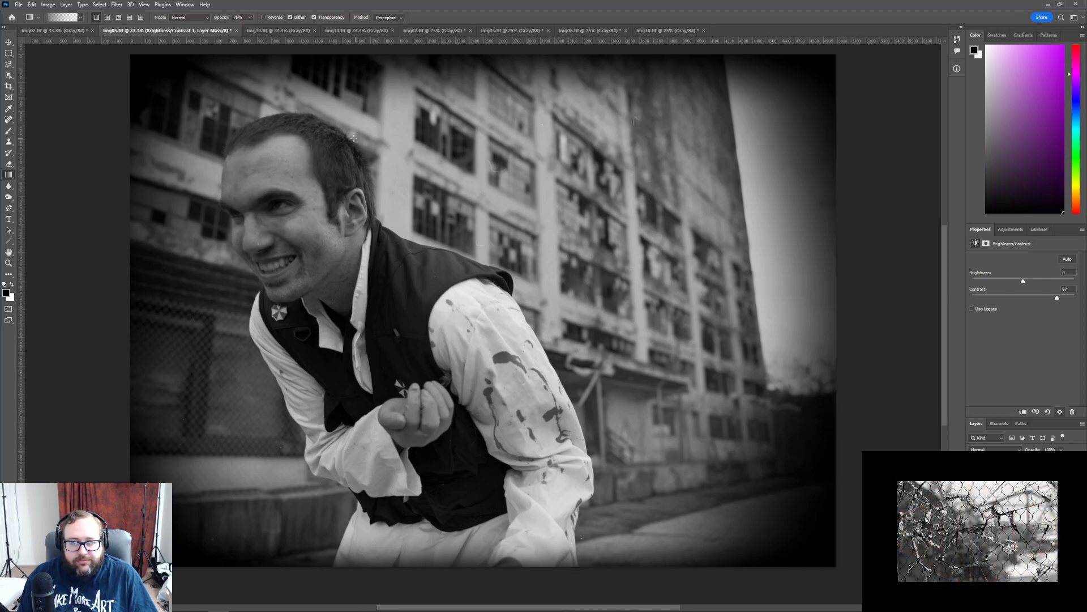
- Burn the midtones of the building's upper wall at 22% exposure on the Background copy layer
click(1019, 504)
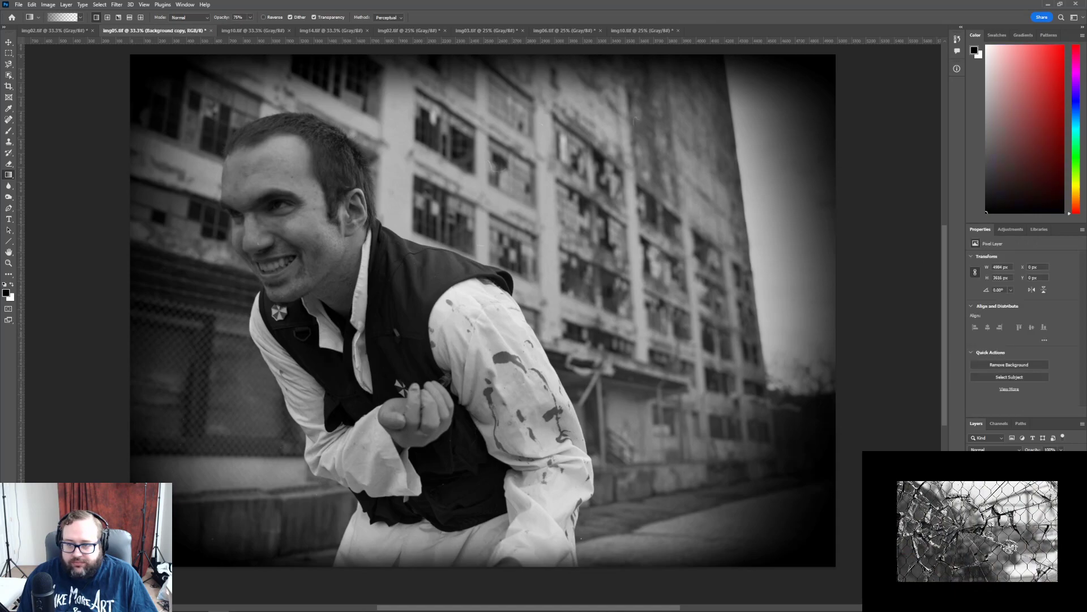
click(10, 199)
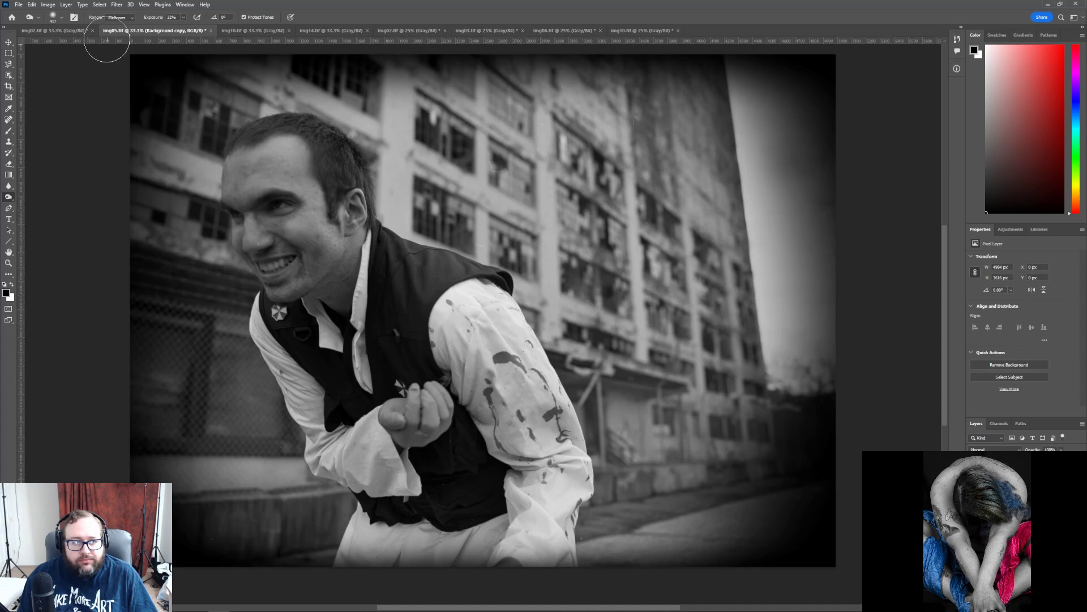
click(28, 5)
click(36, 12)
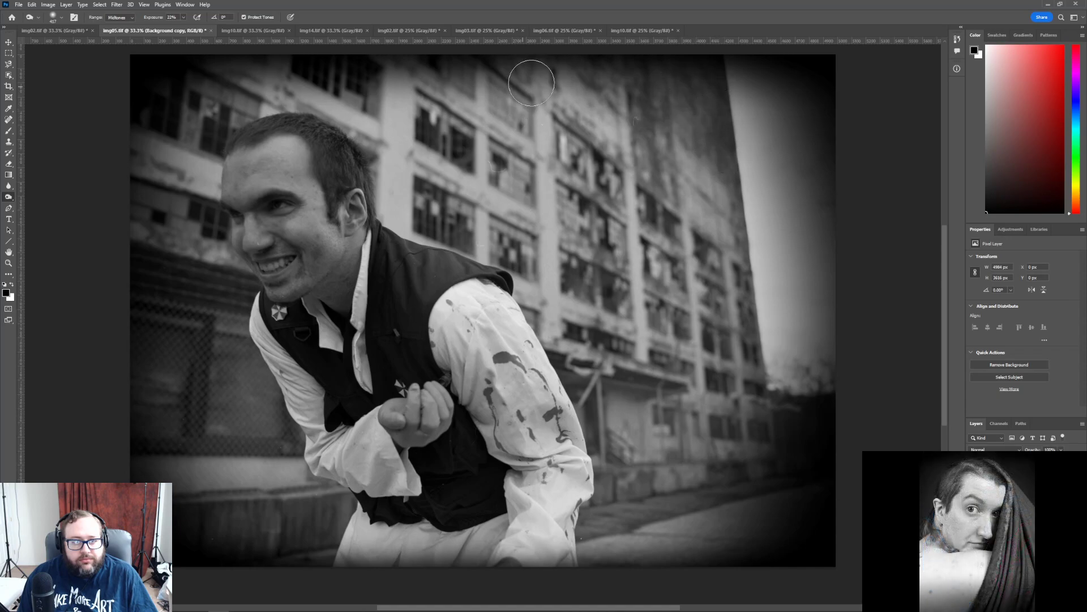
mouse_move(591, 108)
mouse_down()
mouse_move(702, 172)
mouse_move(693, 173)
mouse_move(759, 246)
mouse_move(647, 153)
mouse_move(712, 195)
mouse_move(690, 187)
mouse_move(724, 212)
mouse_move(667, 191)
mouse_move(555, 101)
mouse_move(665, 170)
mouse_move(717, 289)
mouse_up()
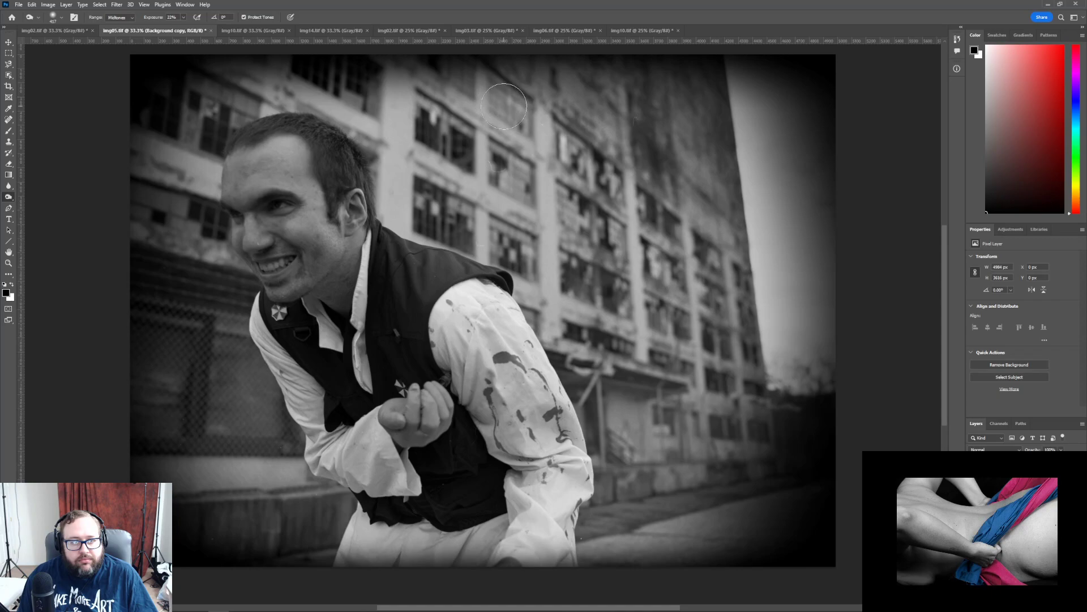
- Set the Burn tool's exposure to 9% and darken the building's facade and its outer edge along the sky
click(184, 17)
drag(185, 30, 179, 29)
drag(519, 120, 735, 240)
drag(410, 80, 737, 248)
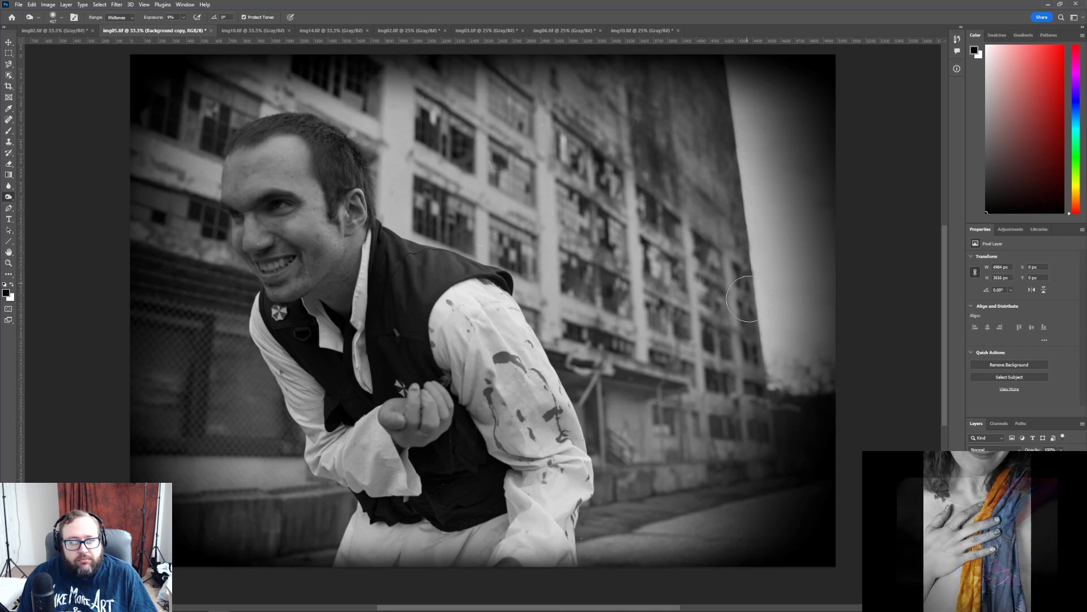
mouse_move(737, 389)
mouse_down()
mouse_move(708, 126)
mouse_move(725, 102)
mouse_up()
drag(756, 158, 769, 378)
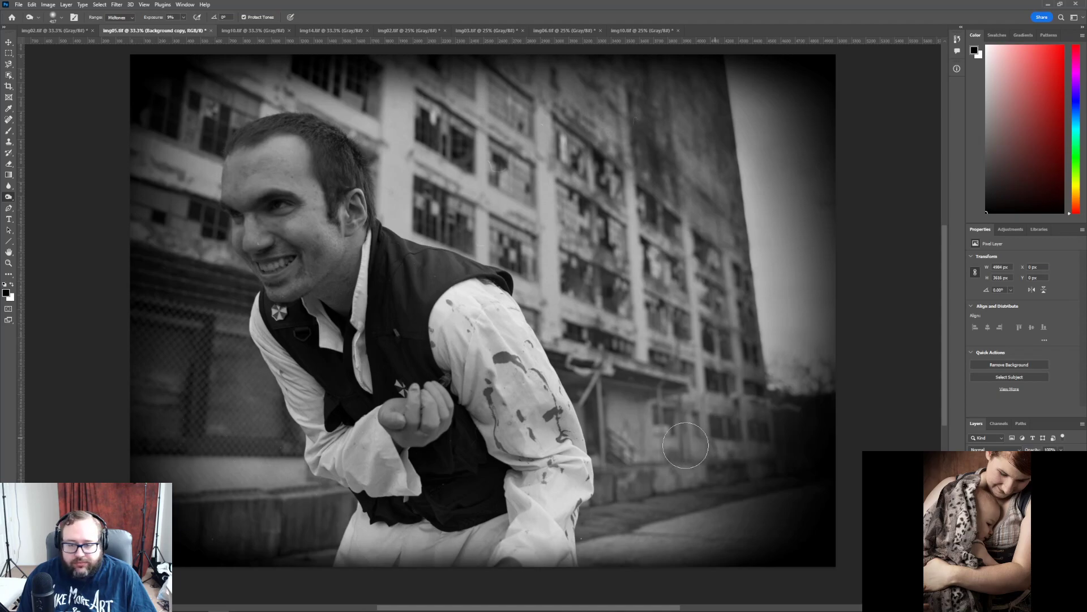
scroll(607, 534, down, 1)
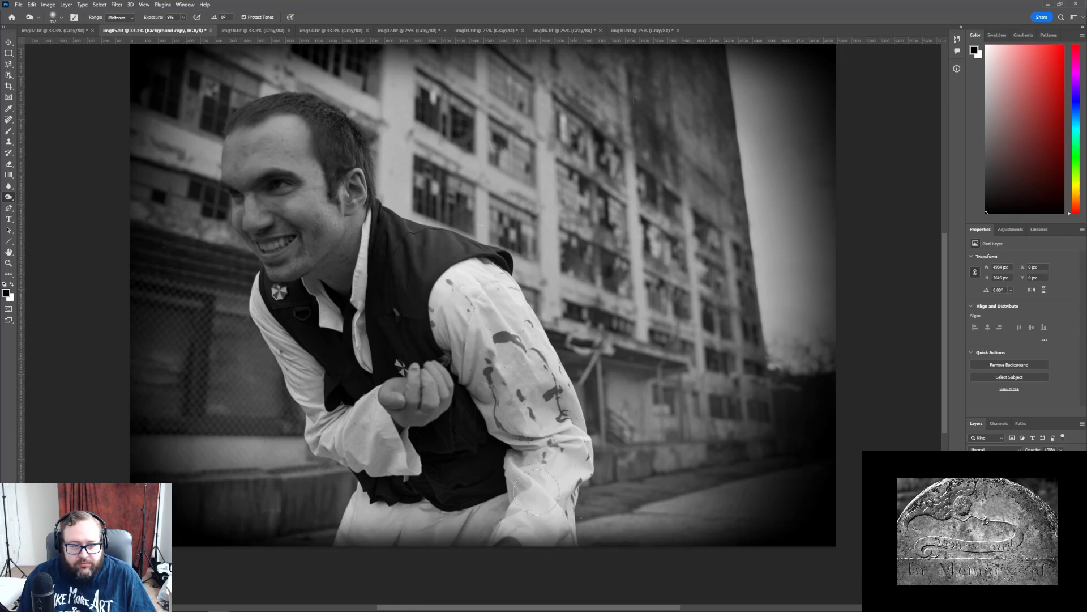
scroll(449, 461, up, 3)
scroll(422, 496, up, 2)
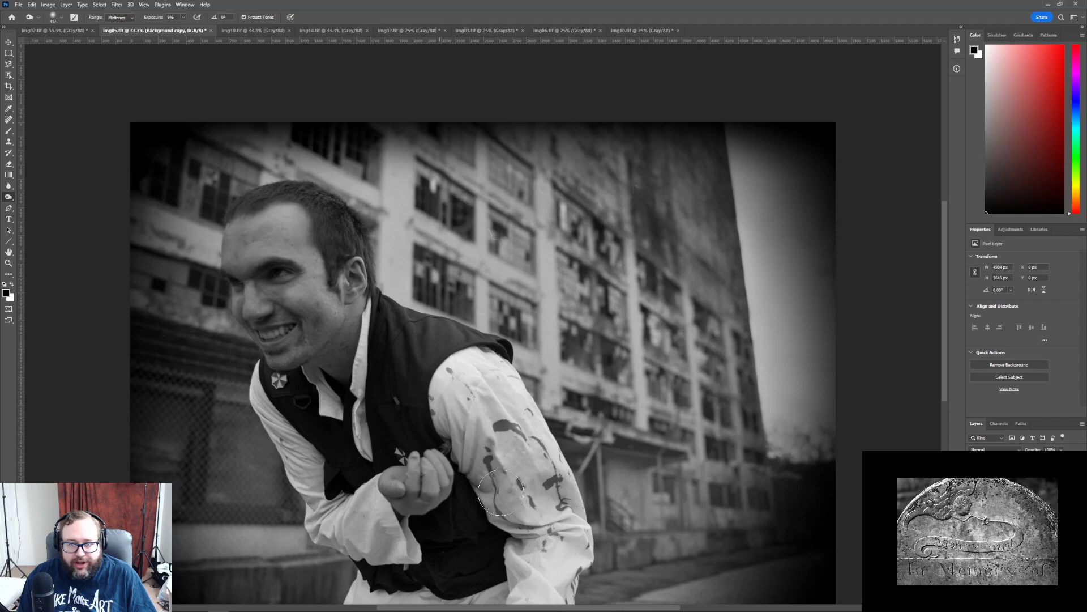
scroll(291, 362, down, 2)
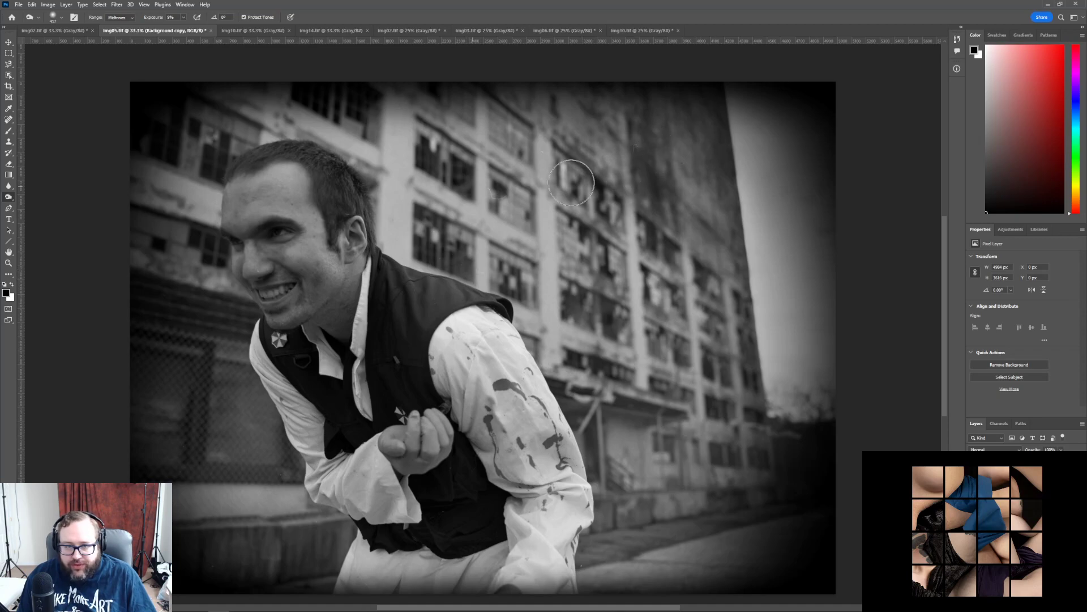
scroll(543, 280, down, 1)
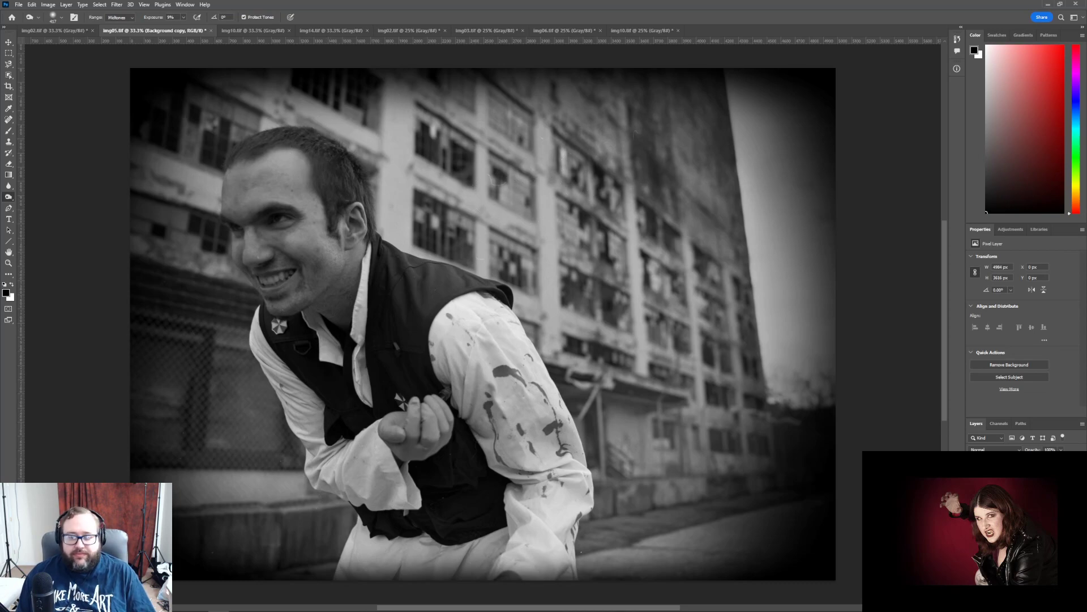
click(1019, 475)
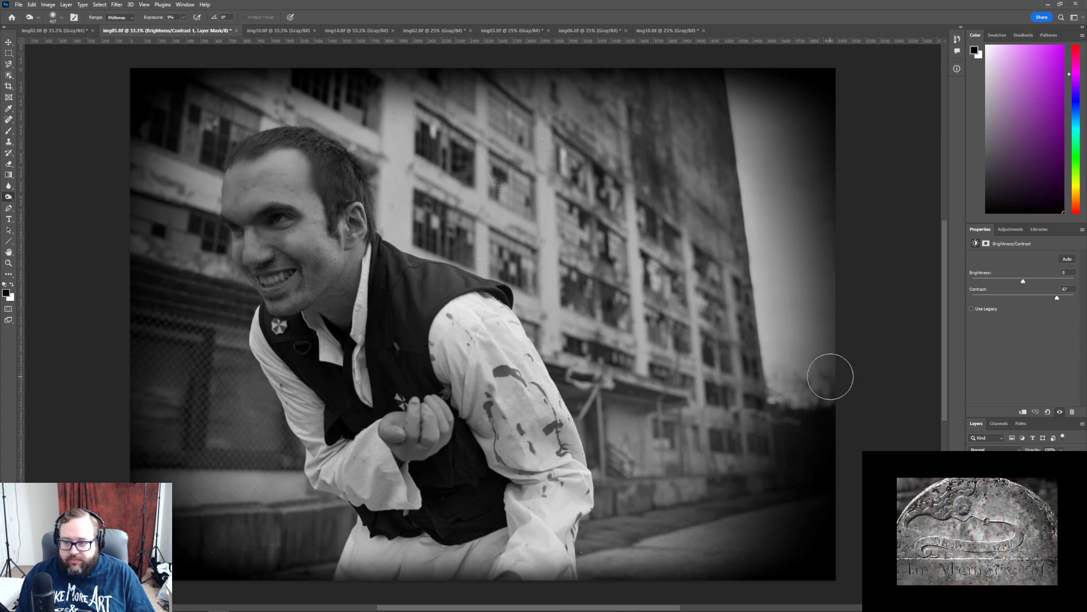
click(1014, 493)
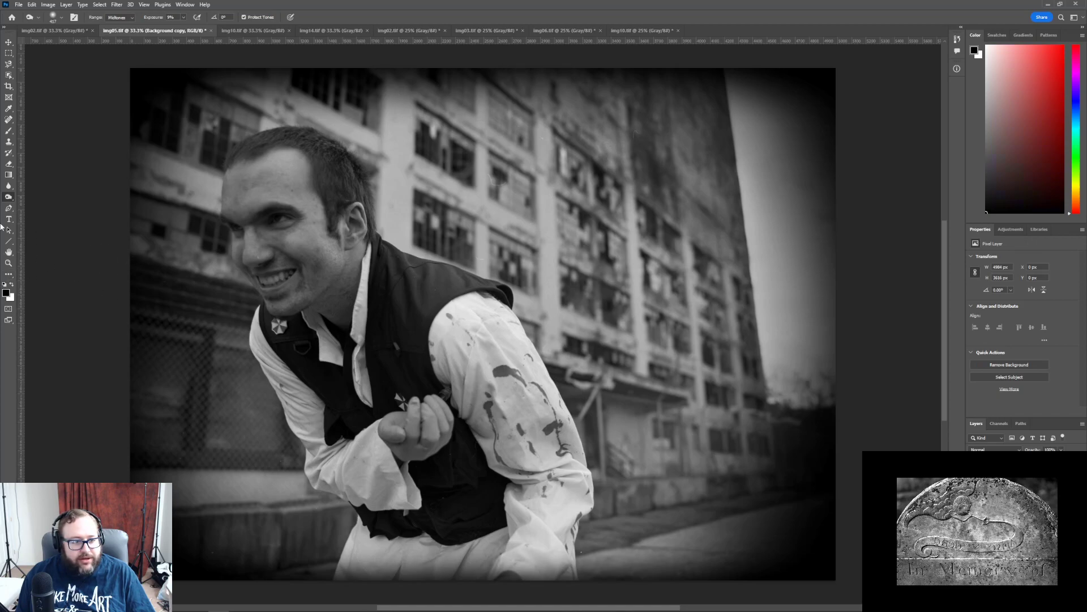
- Try to cover the curved hair mark on the building's dark side wall with the Clone Stamp
click(9, 142)
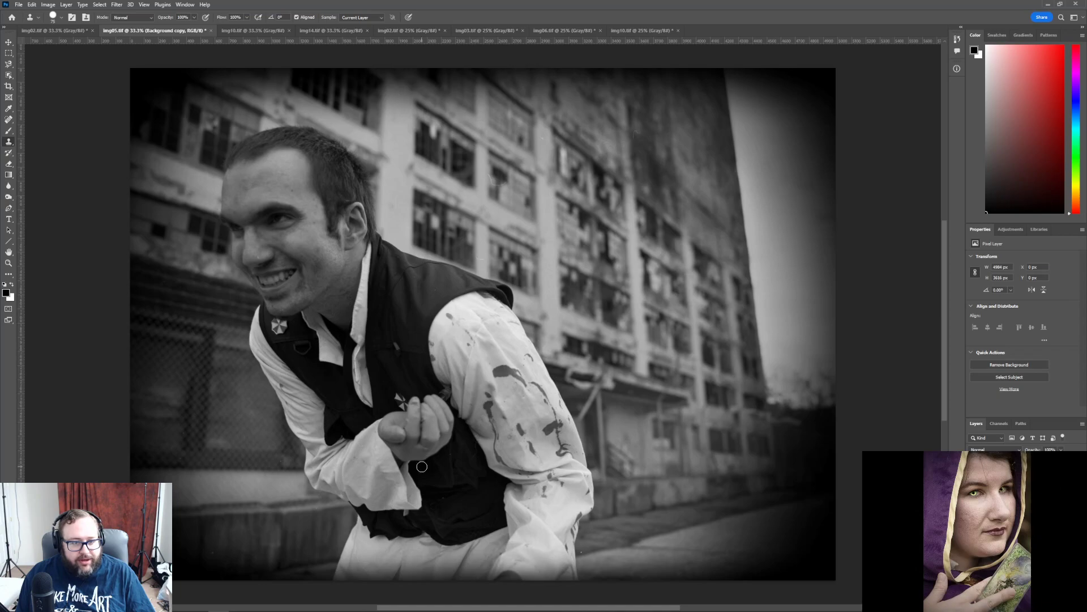
click(7, 264)
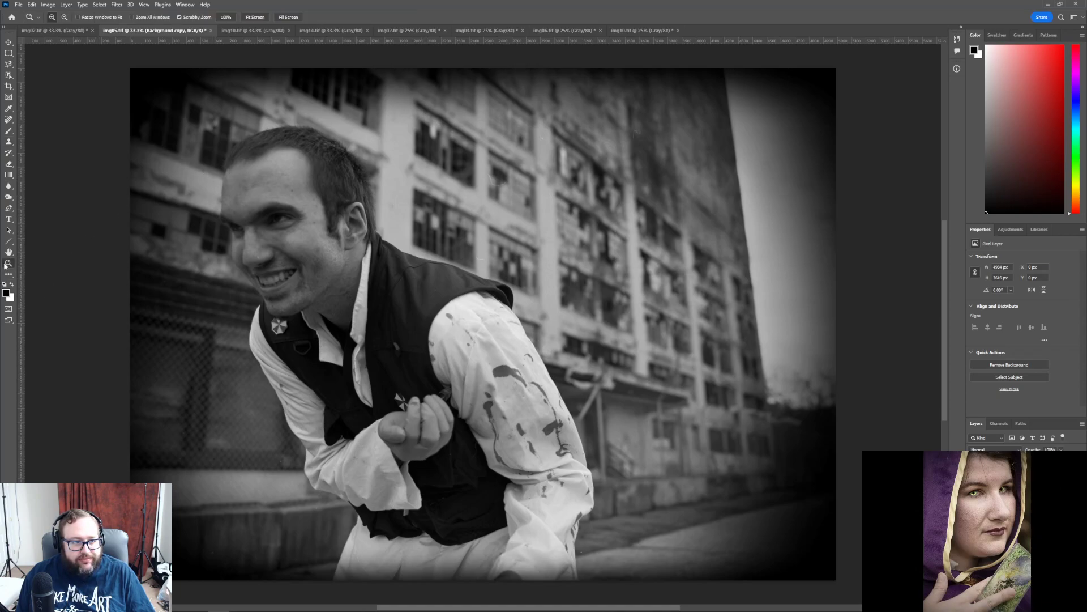
drag(521, 229, 665, 222)
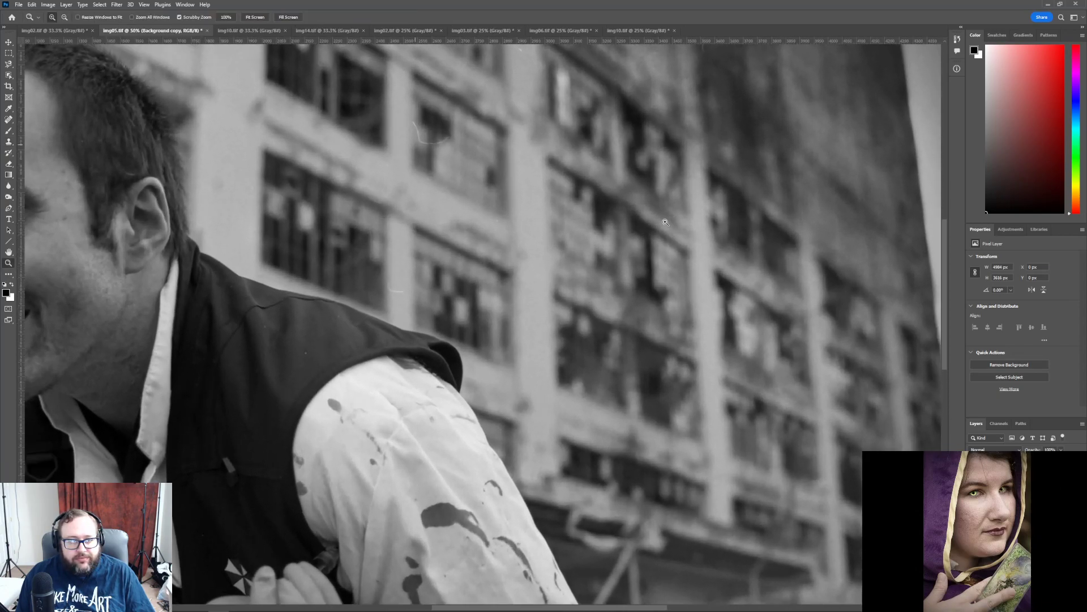
drag(548, 281, 677, 291)
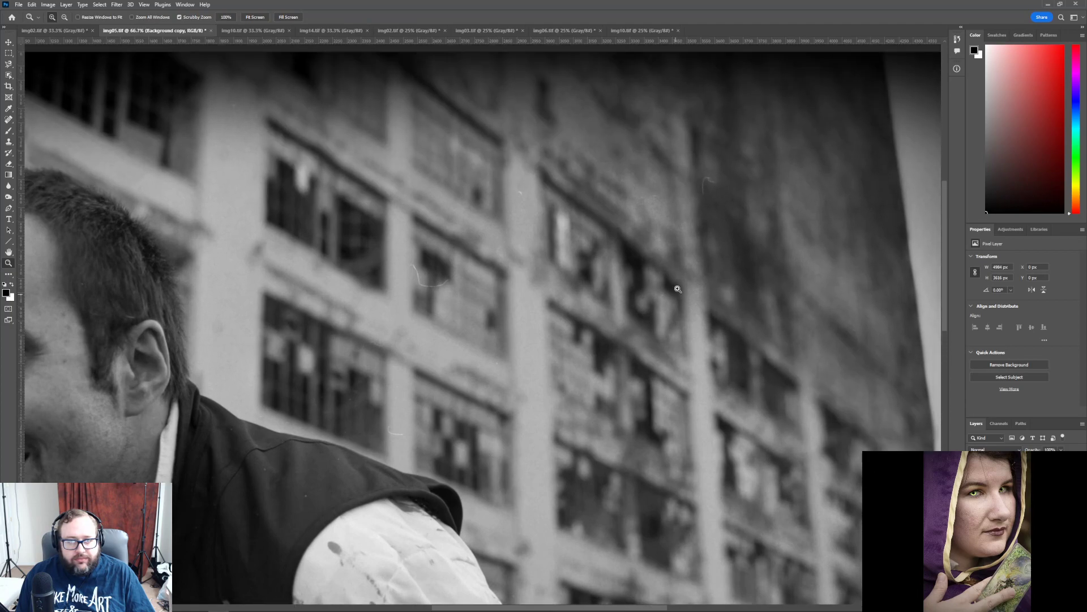
mouse_move(659, 608)
mouse_down()
mouse_move(701, 608)
mouse_move(638, 609)
mouse_up()
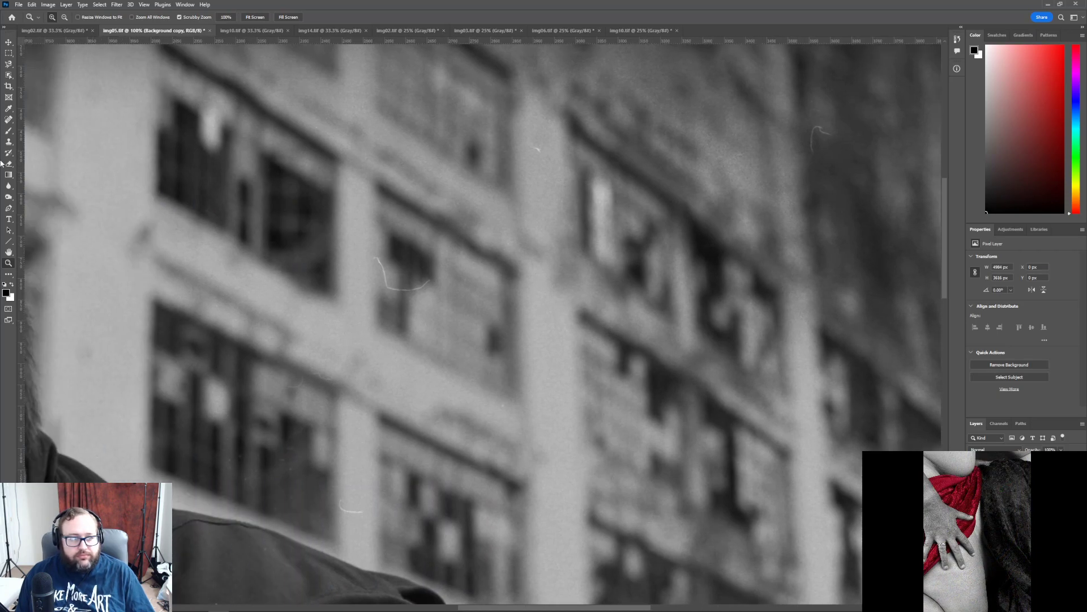
click(8, 141)
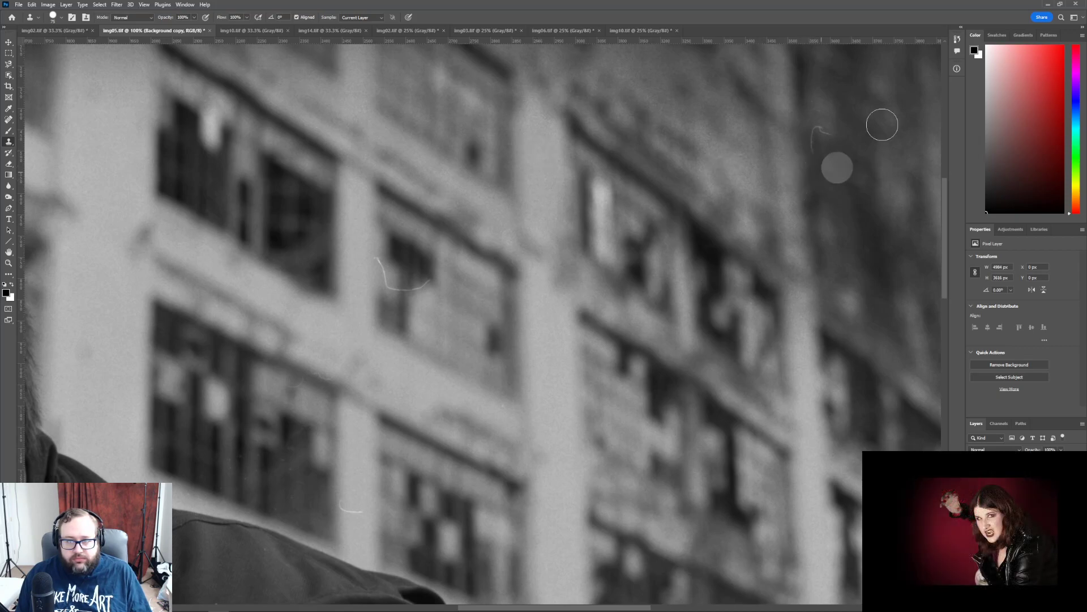
alt+click(853, 137)
drag(818, 138, 827, 137)
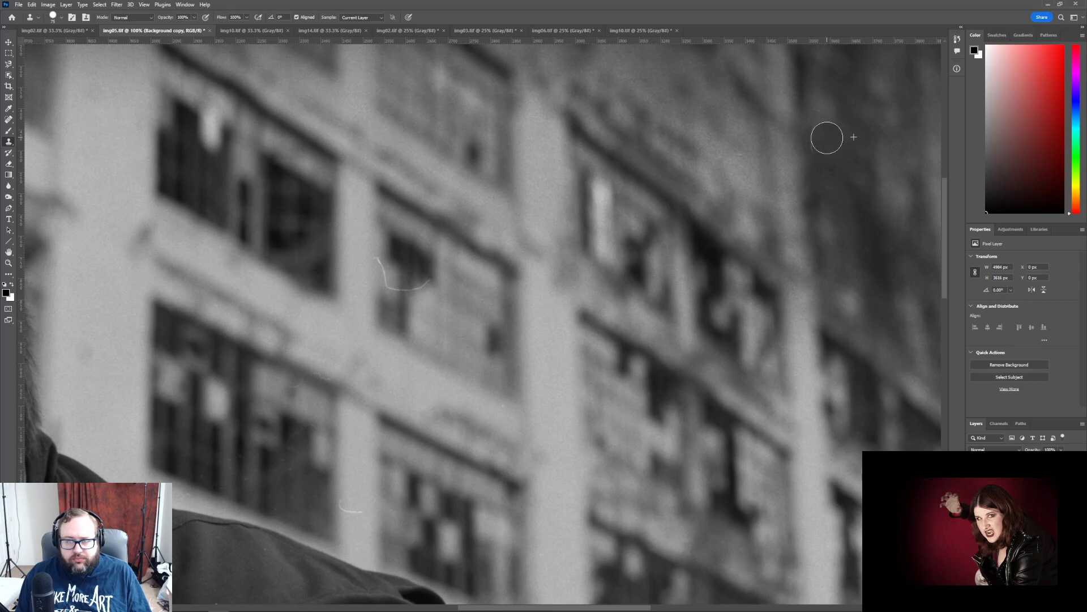
click(33, 5)
click(48, 14)
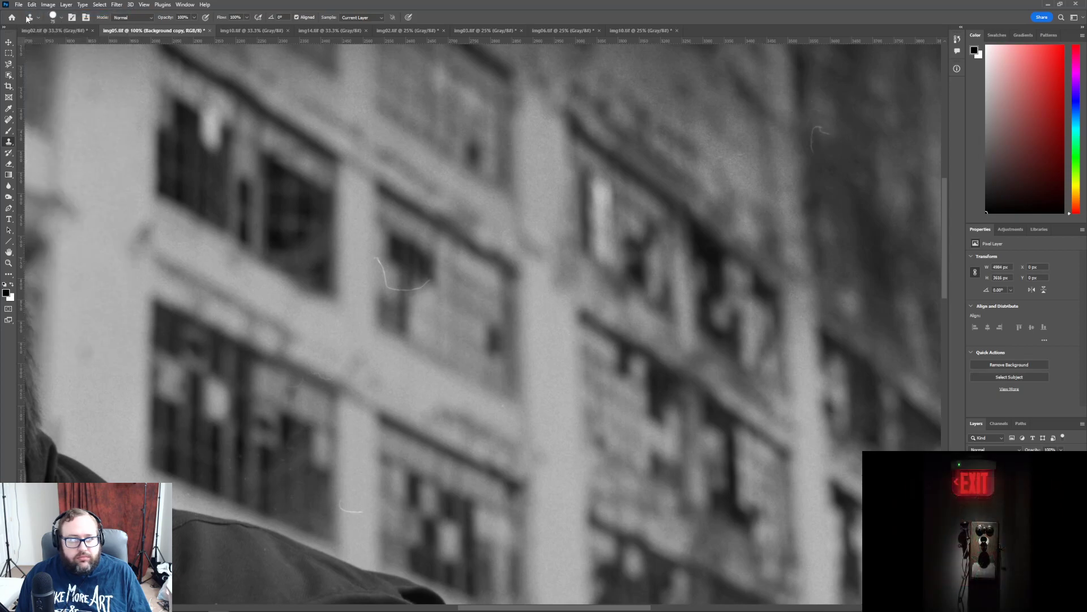
- Set the Clone Stamp brush's hardness to 0% and clone out the hair mark on the building's dark side wall
click(56, 18)
drag(103, 66, 31, 63)
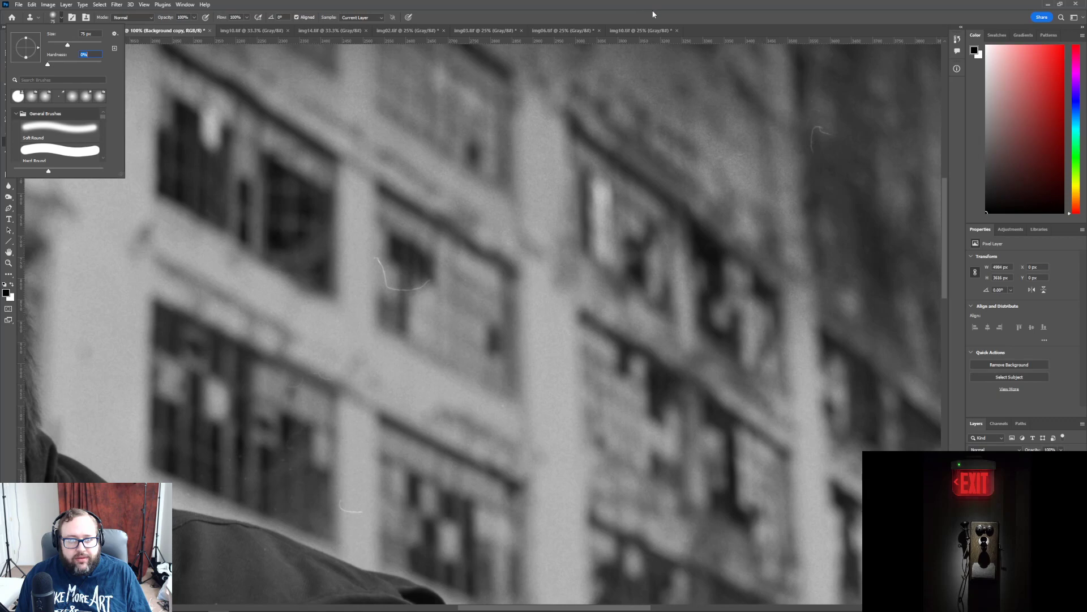
click(748, 4)
click(34, 5)
click(46, 12)
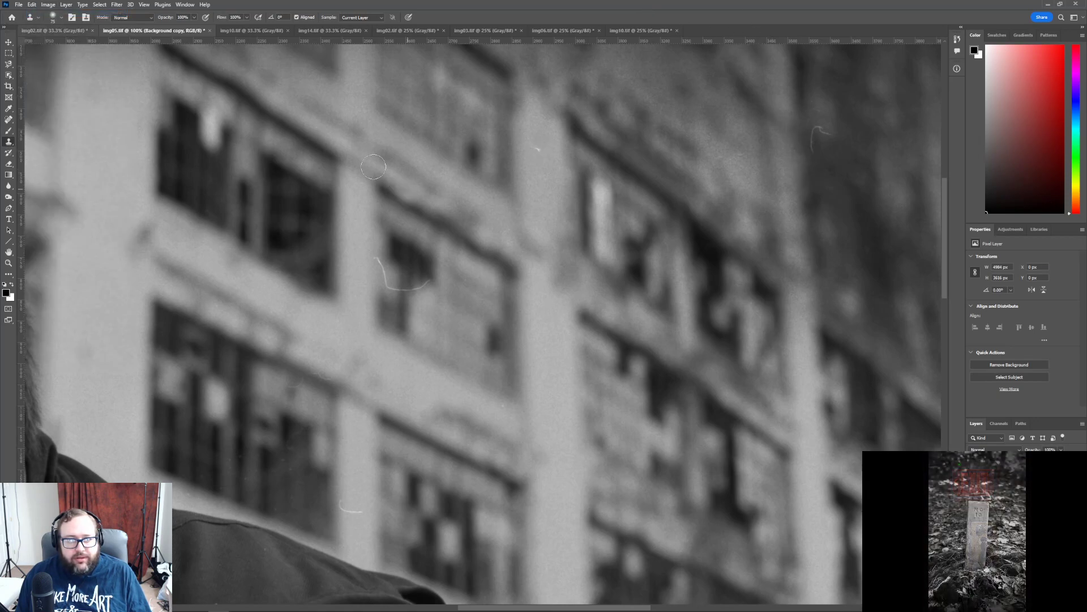
click(61, 18)
click(61, 17)
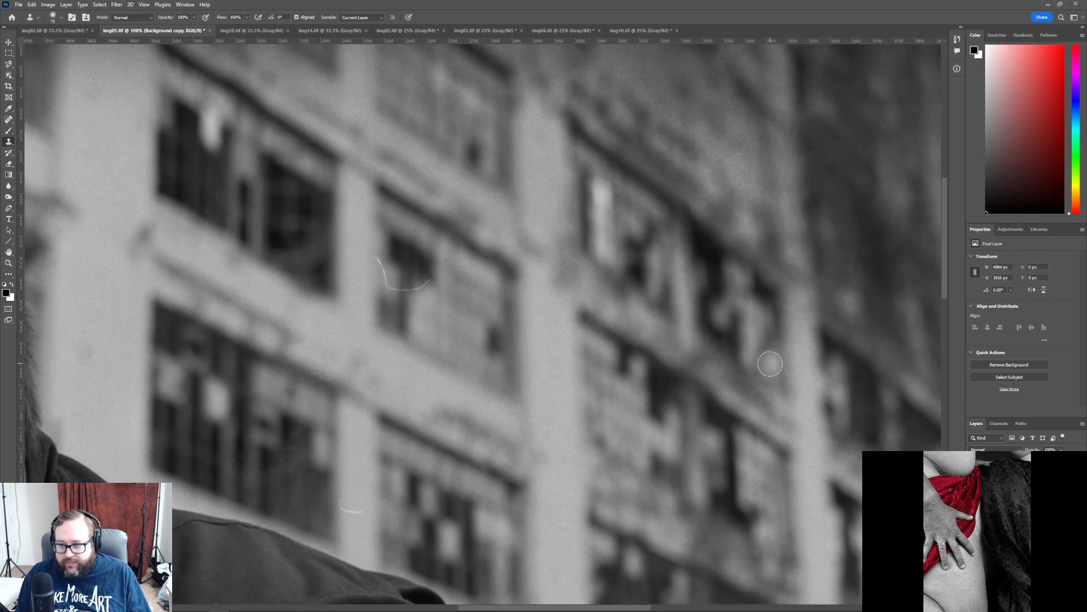
- Try to clone out the small dust speck on the pale pillar beside the man's head
scroll(769, 364, down, 2)
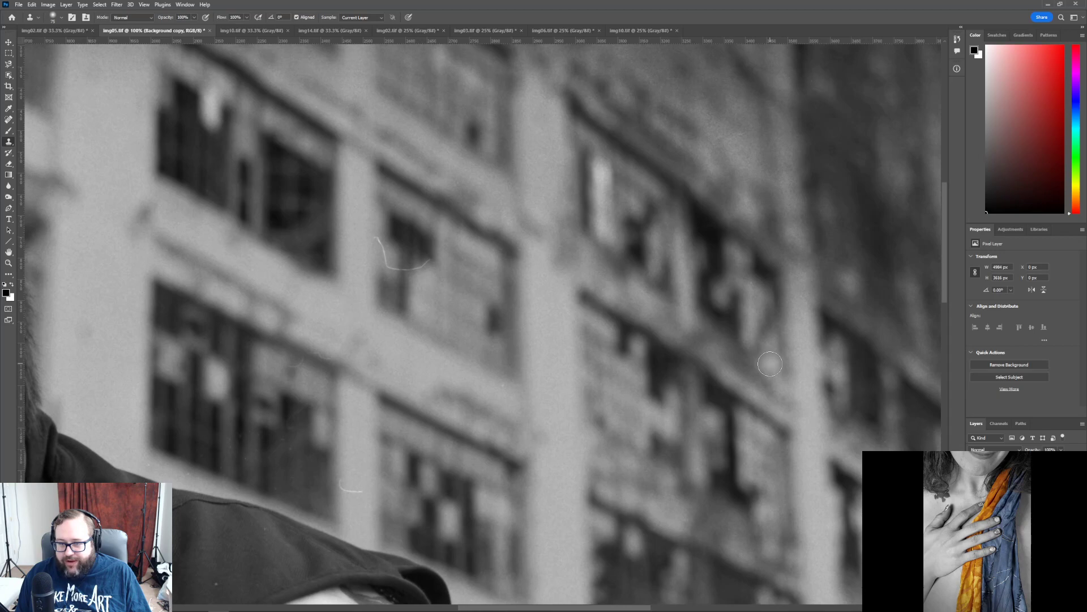
scroll(770, 363, down, 4)
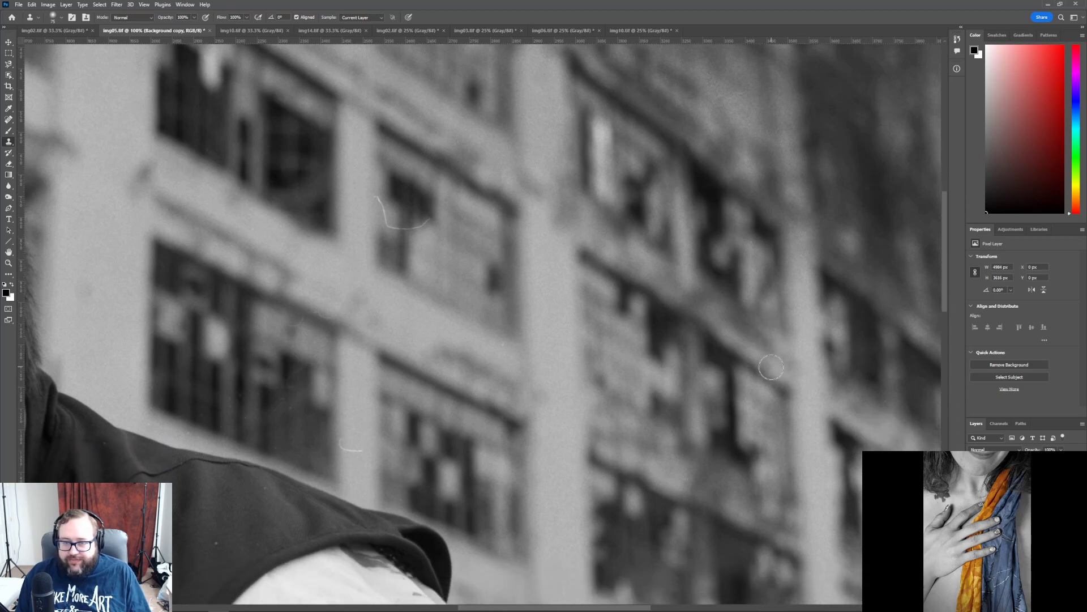
scroll(772, 367, down, 2)
scroll(747, 381, up, 10)
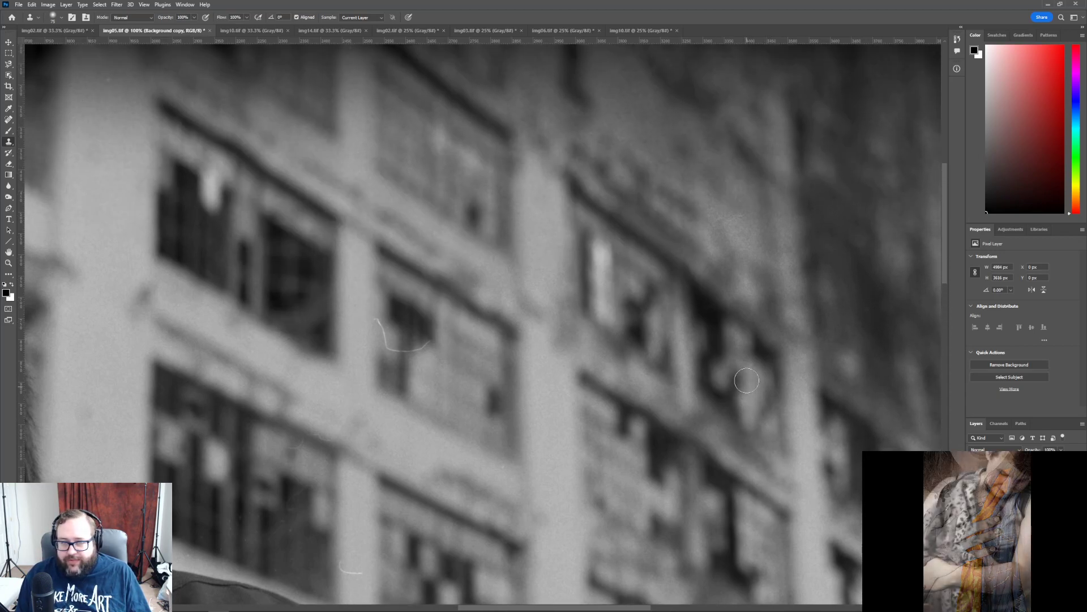
scroll(747, 381, up, 5)
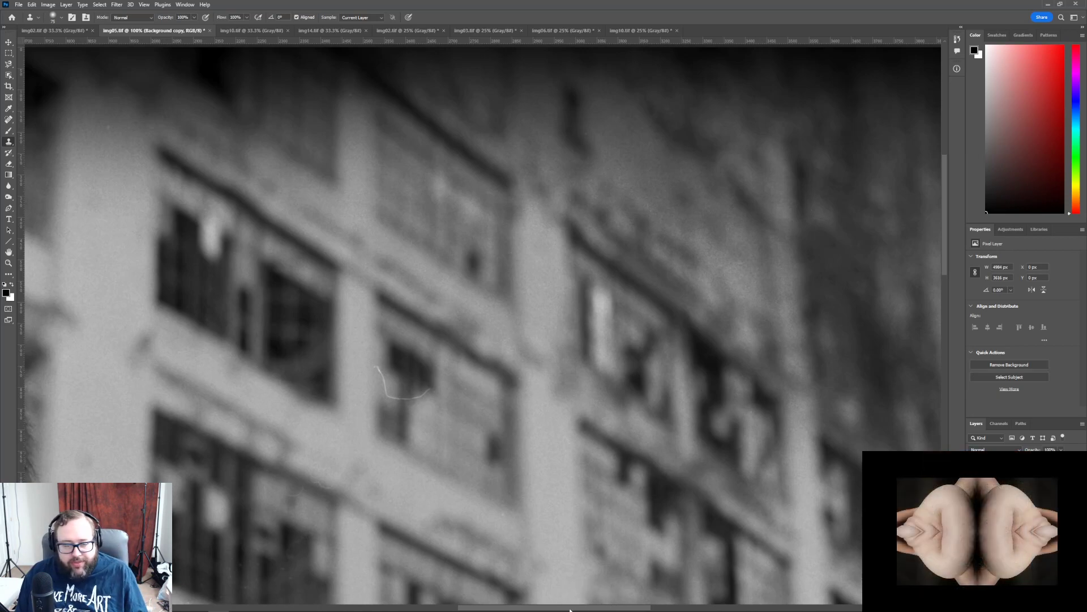
drag(571, 609, 481, 606)
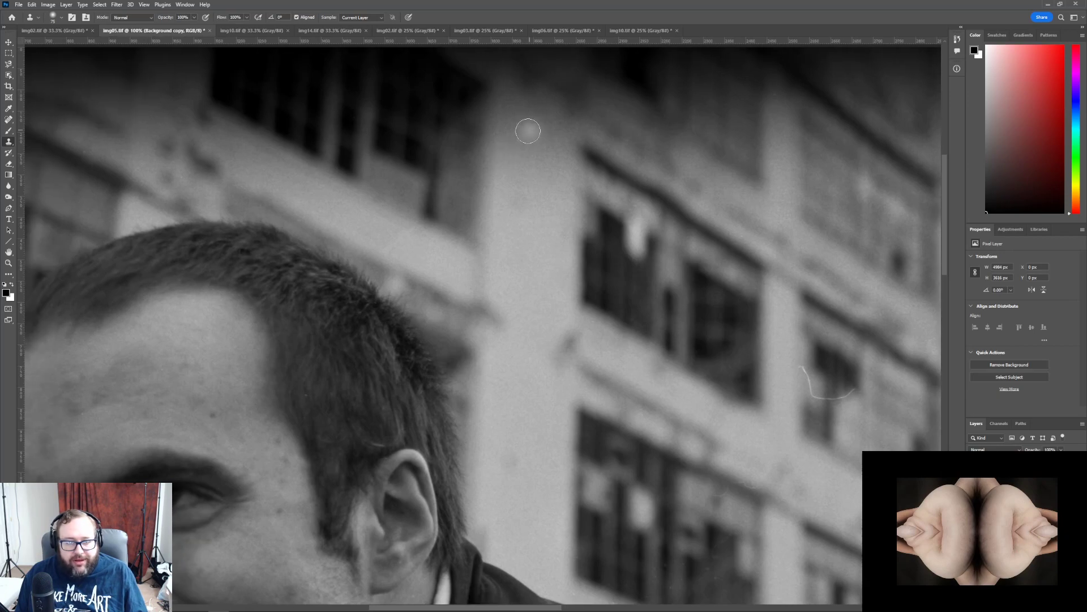
alt+click(533, 148)
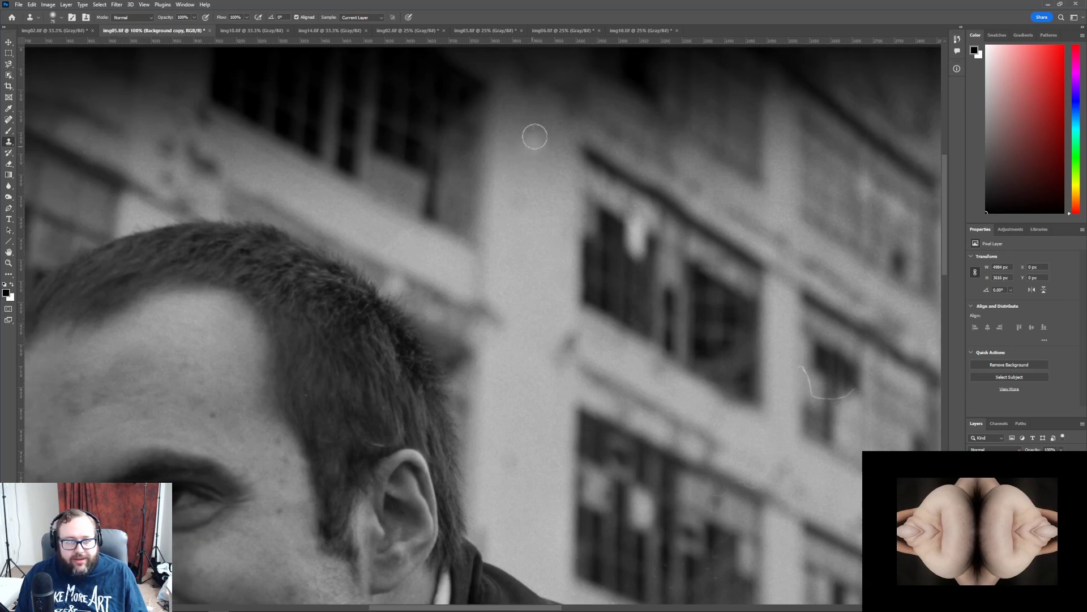
click(535, 128)
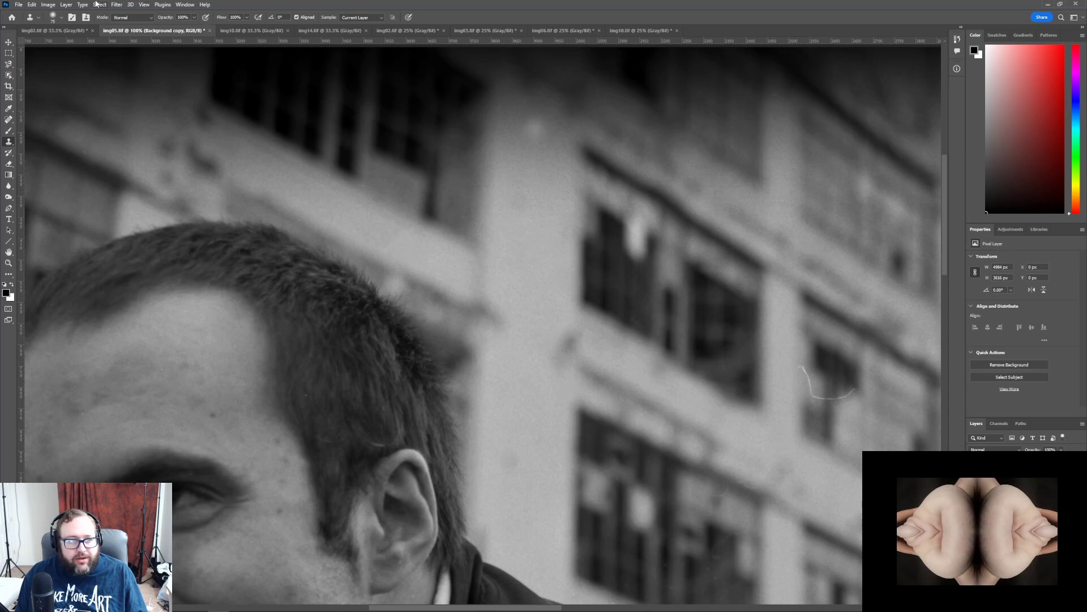
click(30, 6)
click(44, 13)
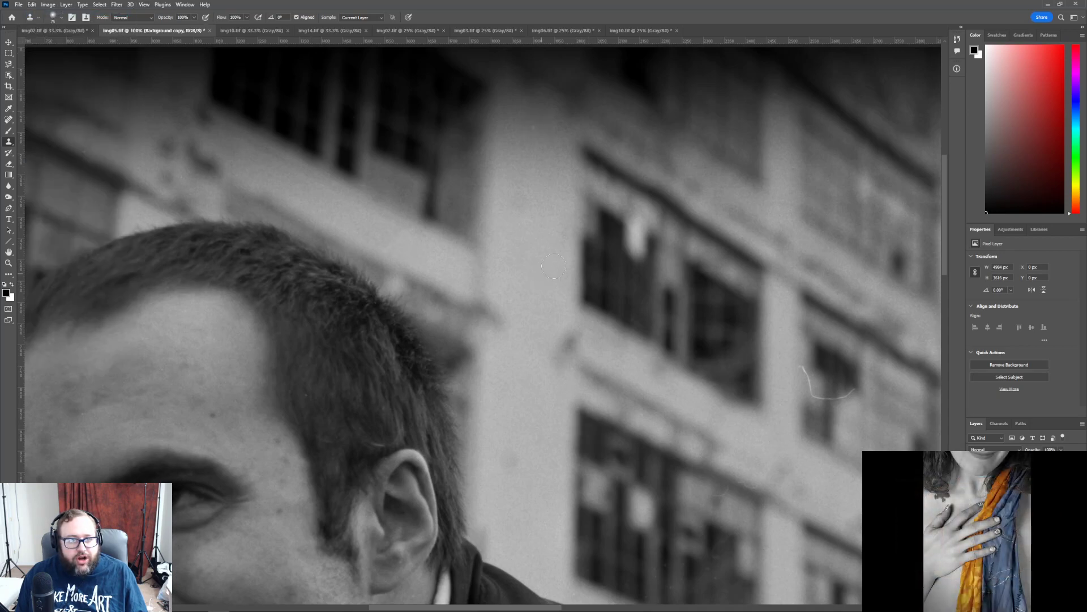
- Undo the last clone stroke and reduce the Clone Stamp brush size to about 39 px for retouching the dust speck on the pale pillar
click(8, 263)
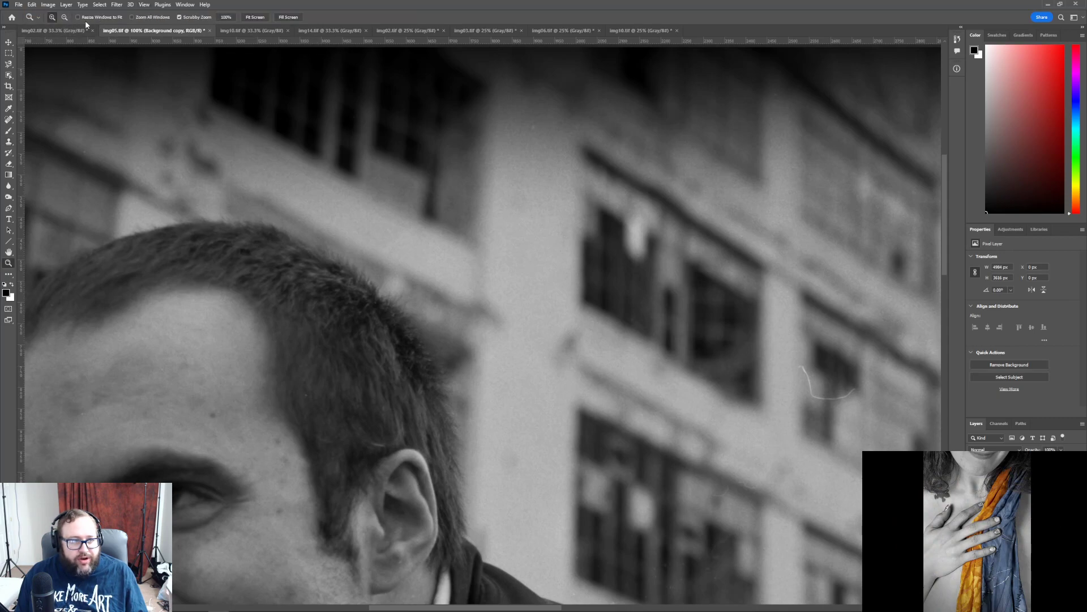
click(256, 18)
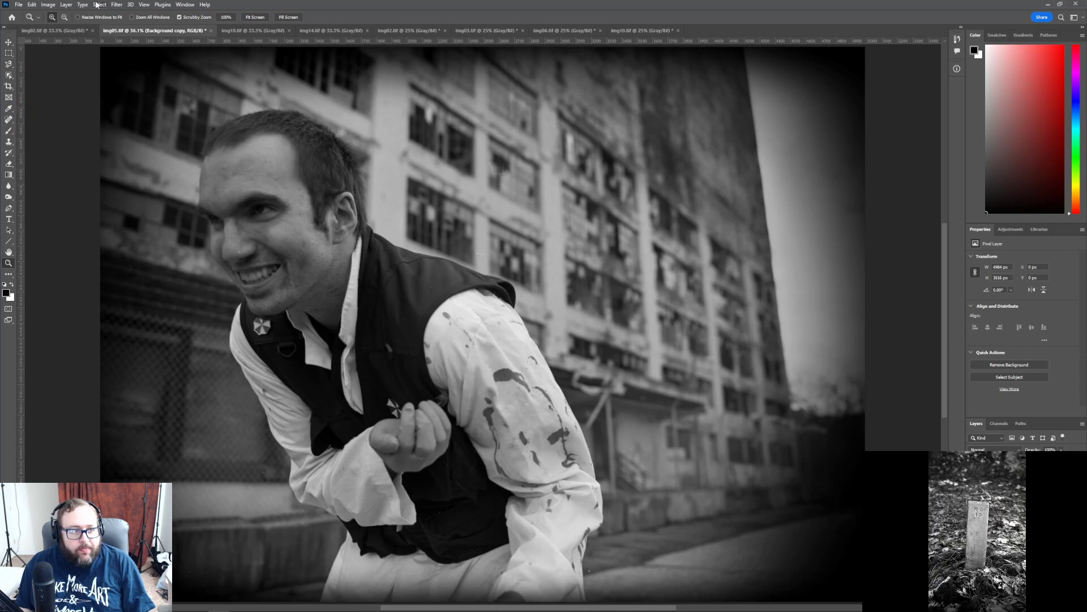
drag(385, 149, 508, 352)
scroll(508, 352, up, 2)
click(535, 324)
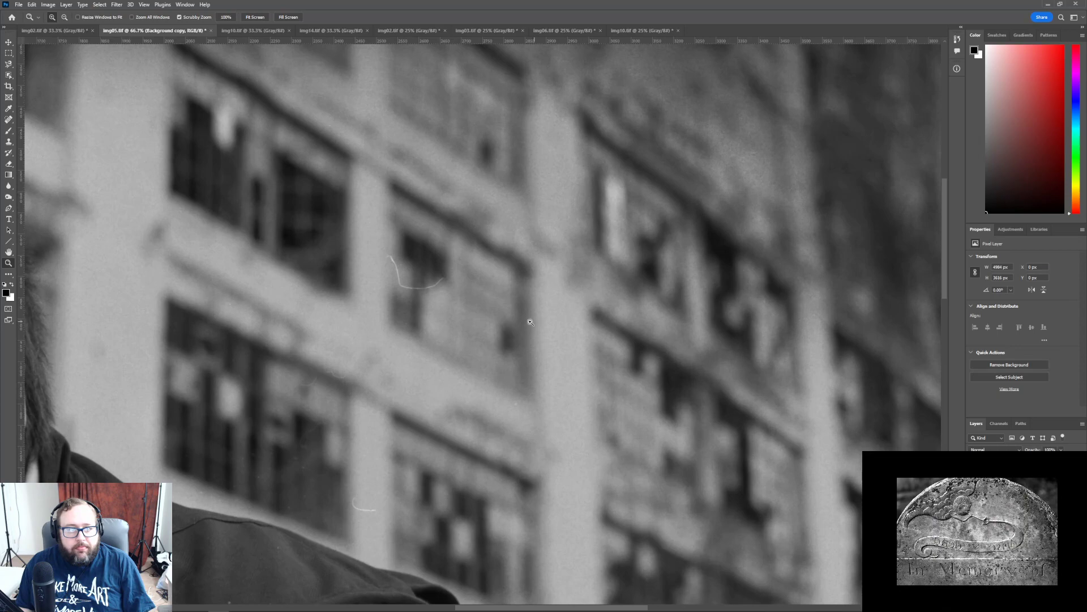
scroll(228, 281, up, 3)
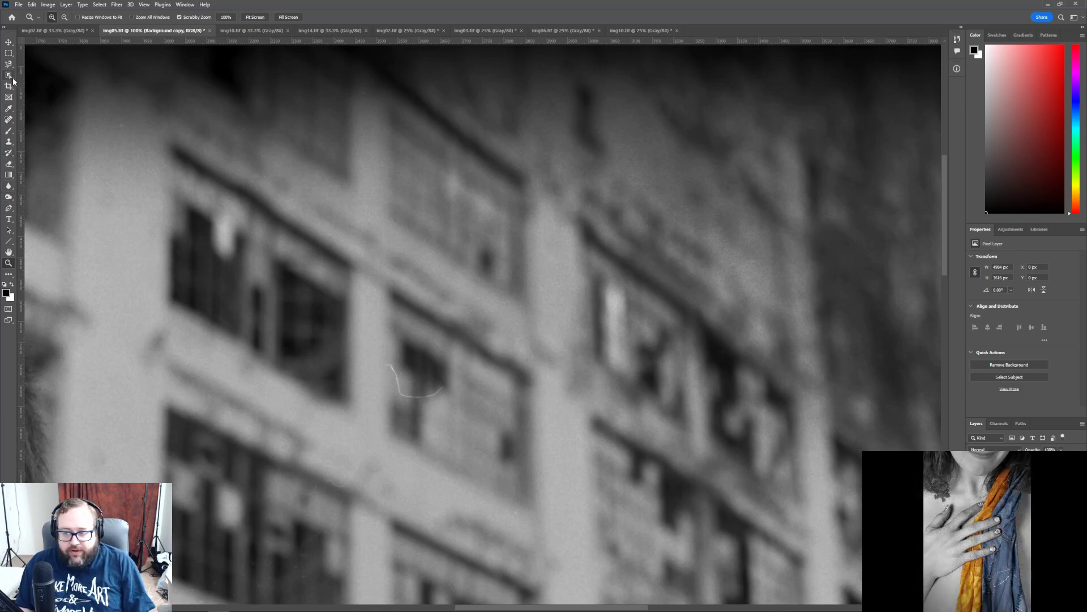
click(8, 142)
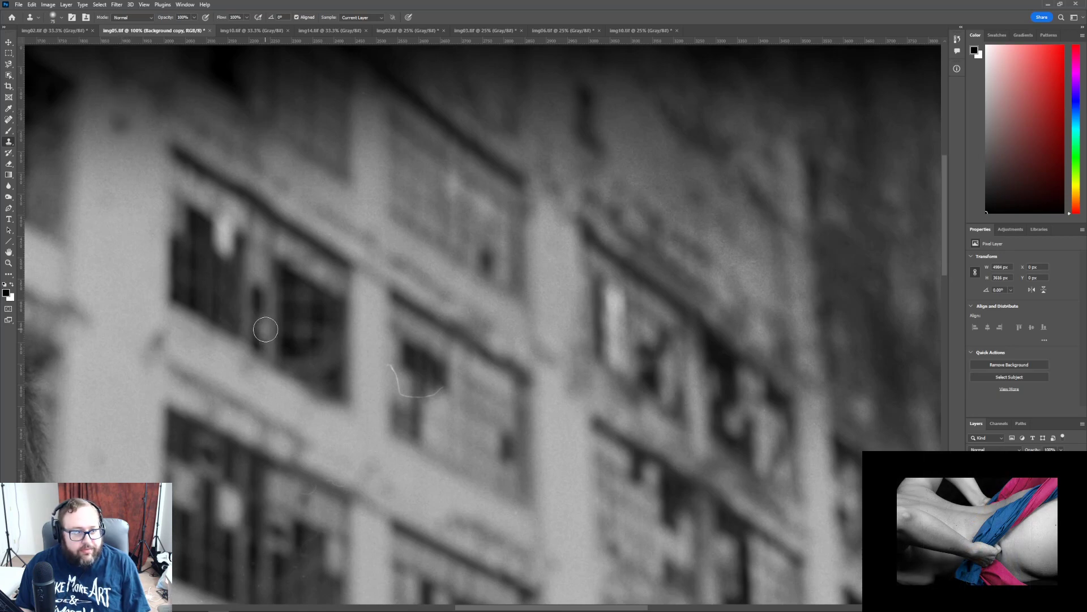
click(32, 6)
click(48, 13)
click(63, 16)
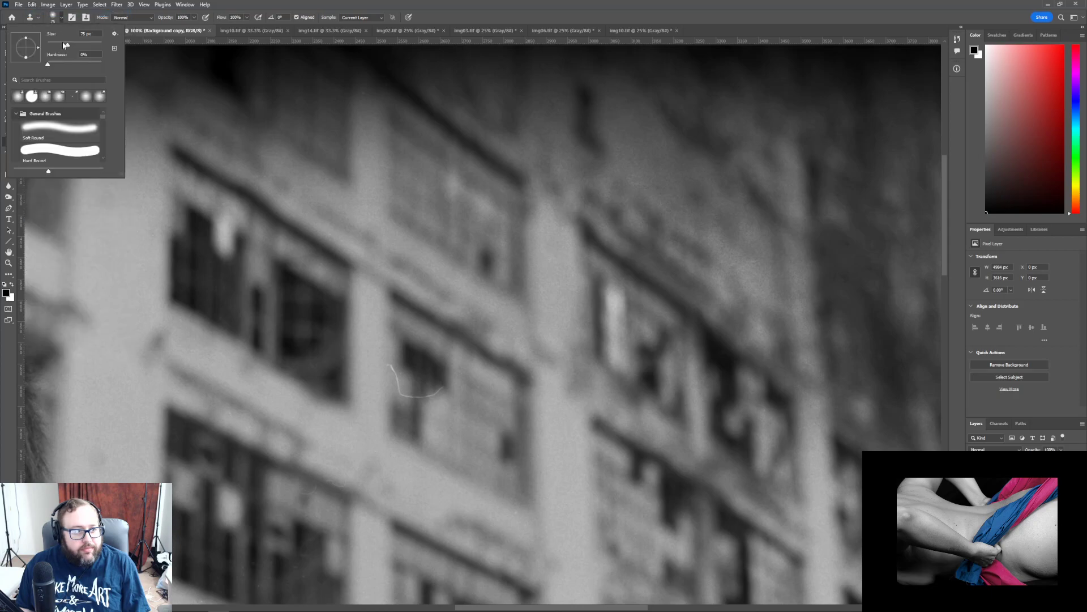
drag(66, 45, 59, 46)
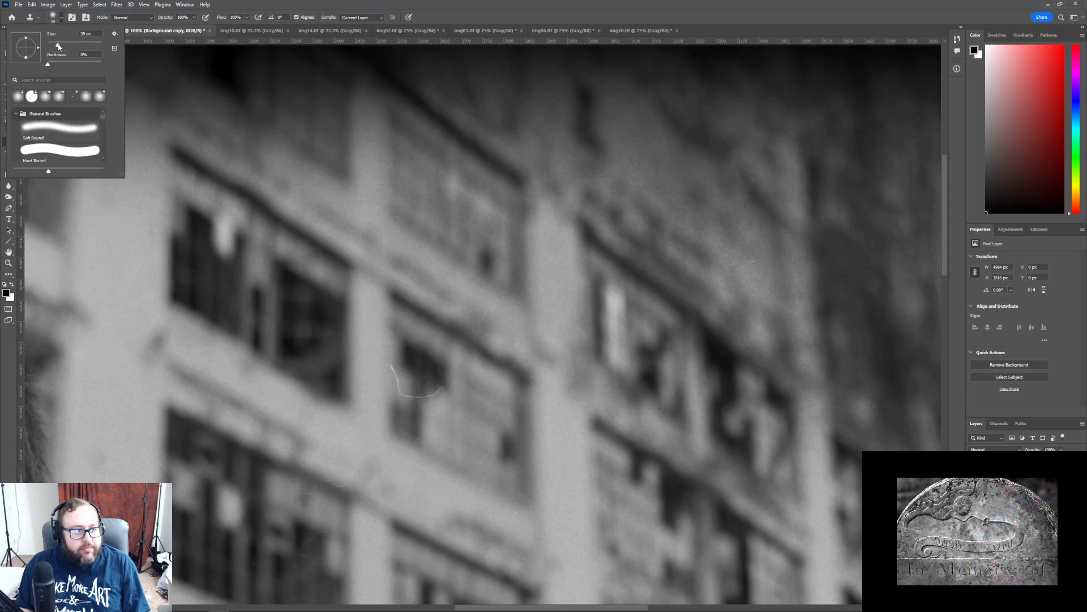
click(348, 4)
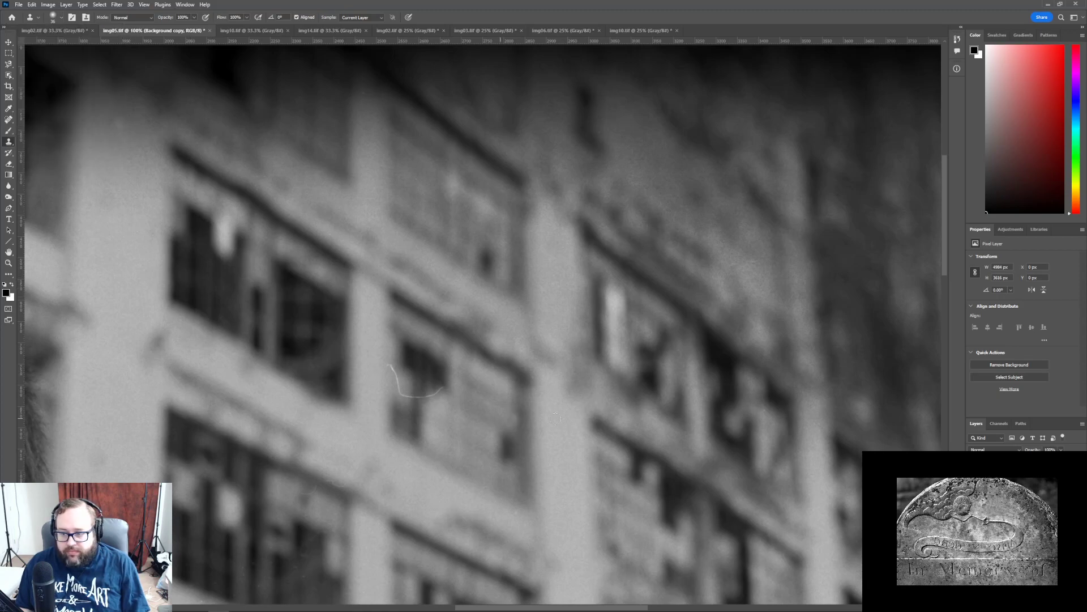
- Clone out the short hair mark on the pale pillar above the man's shoulder, undoing the trial stroke on the curved mark at the window
scroll(482, 436, down, 5)
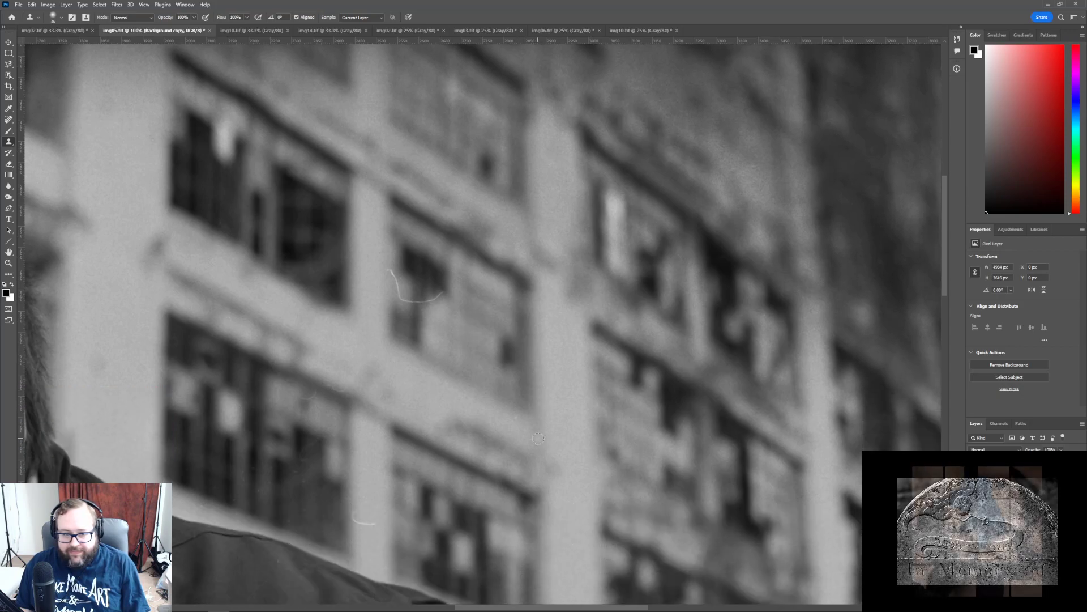
scroll(680, 438, down, 2)
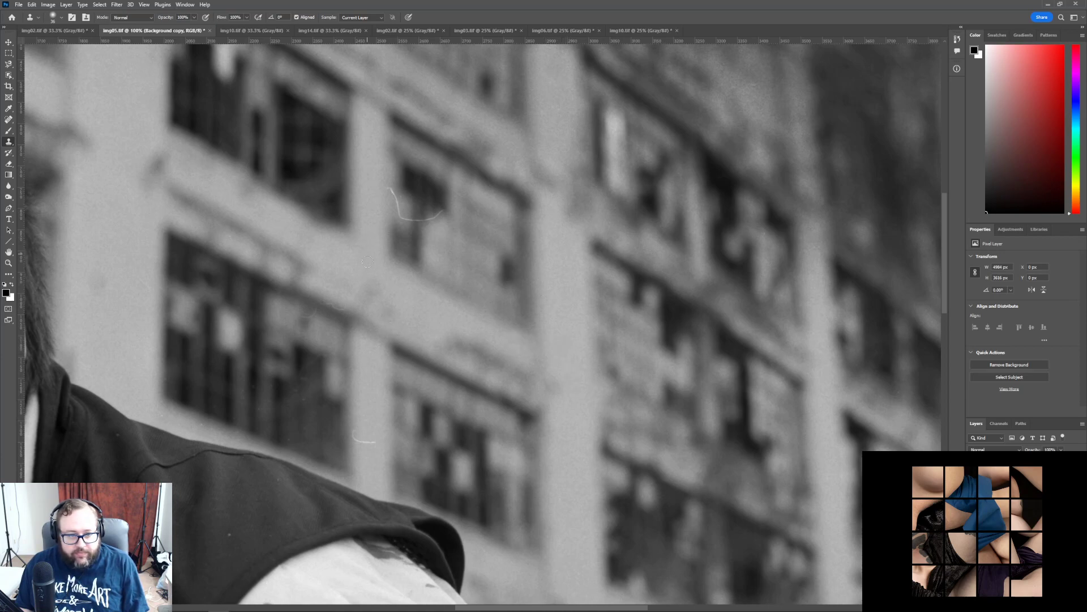
scroll(367, 261, up, 2)
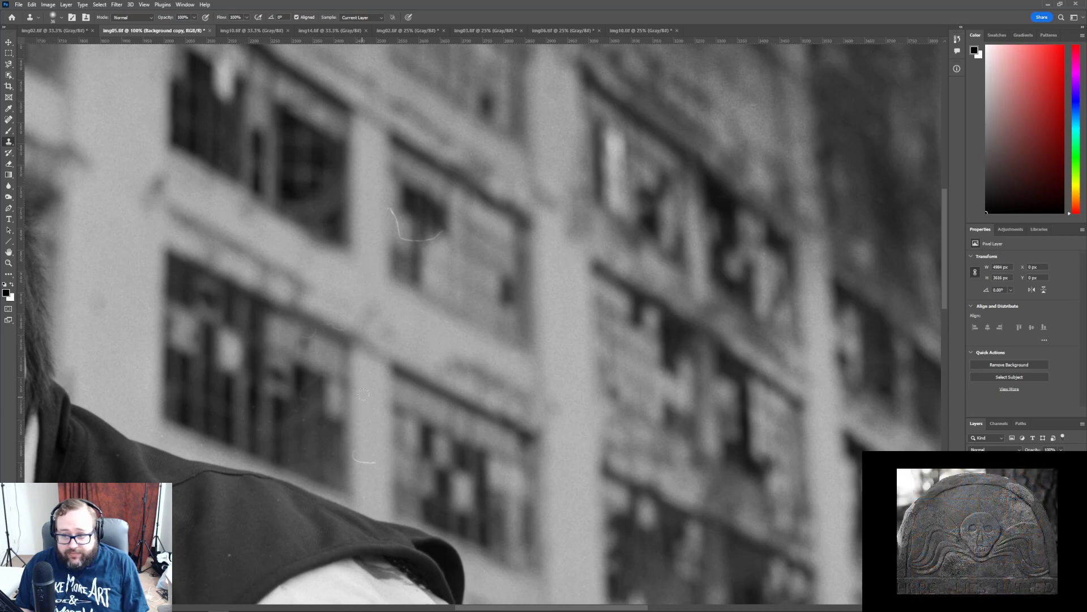
scroll(379, 337, down, 4)
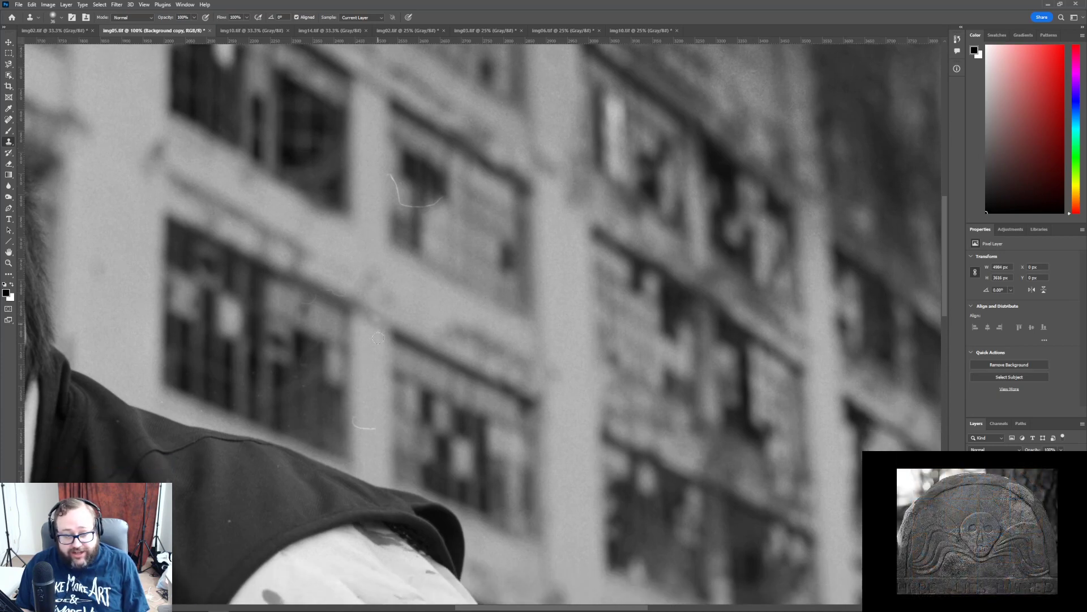
scroll(369, 361, down, 1)
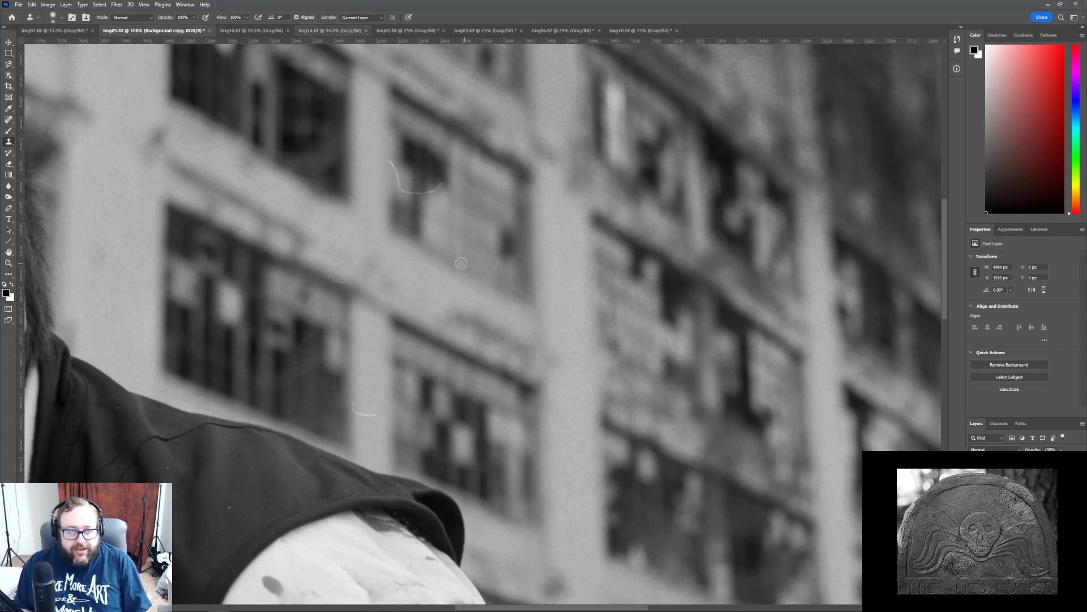
scroll(379, 336, down, 2)
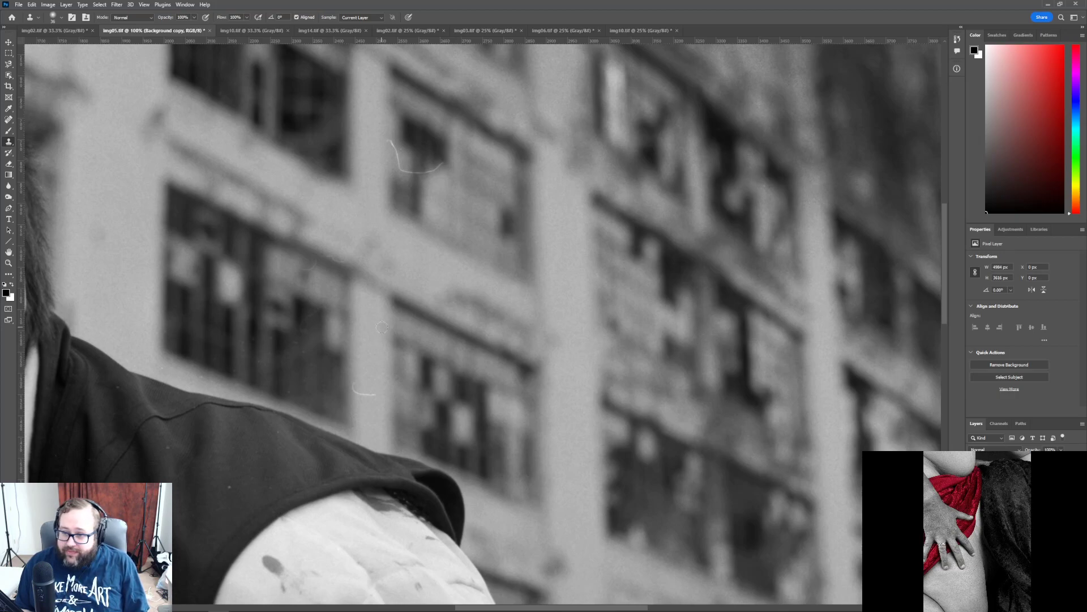
scroll(381, 326, down, 3)
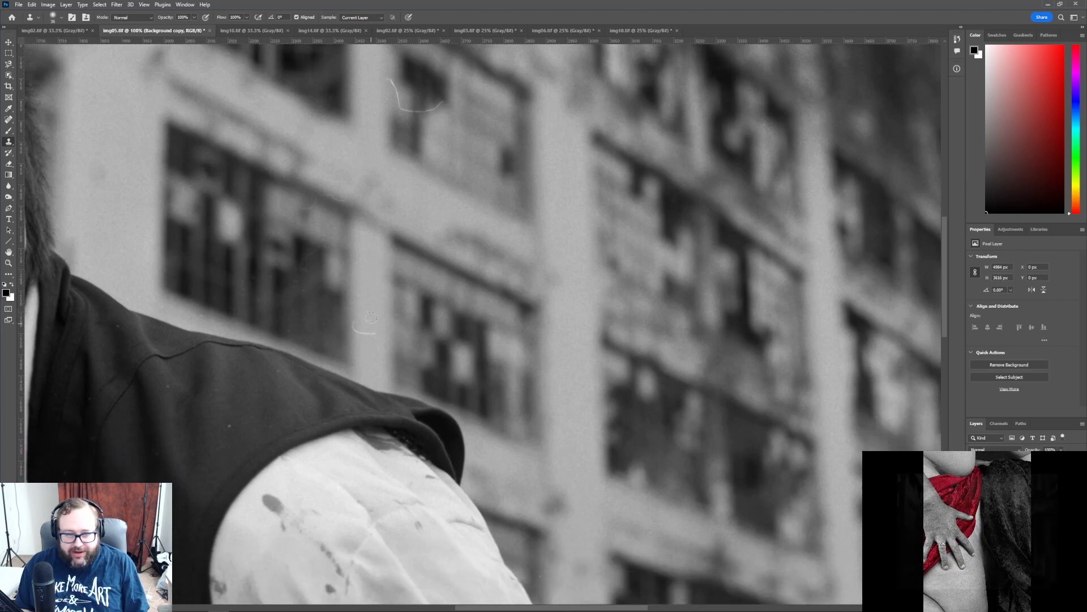
scroll(364, 133, up, 2)
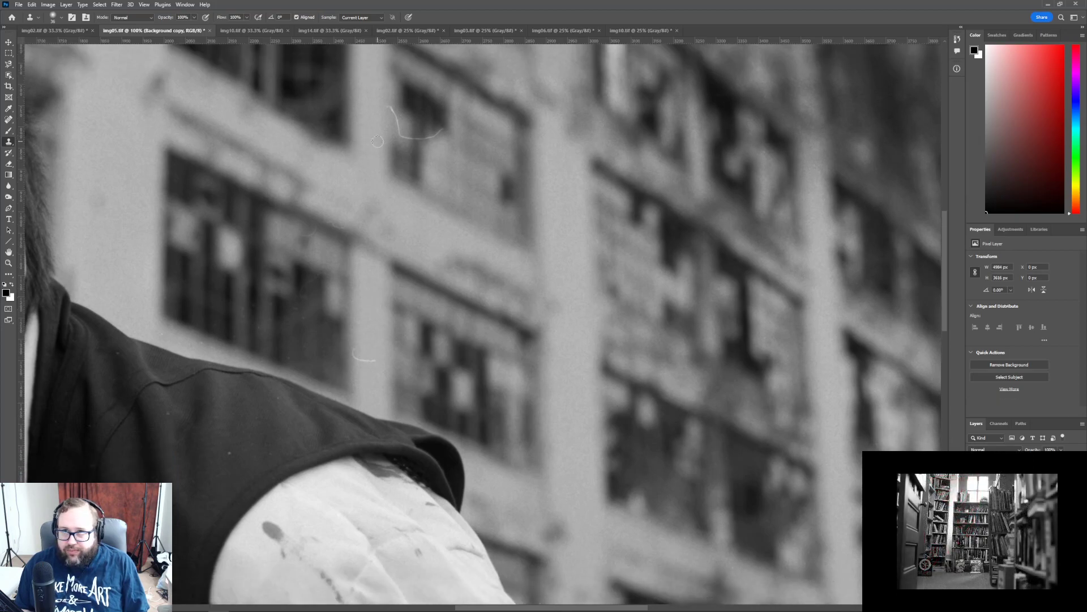
scroll(391, 111, up, 1)
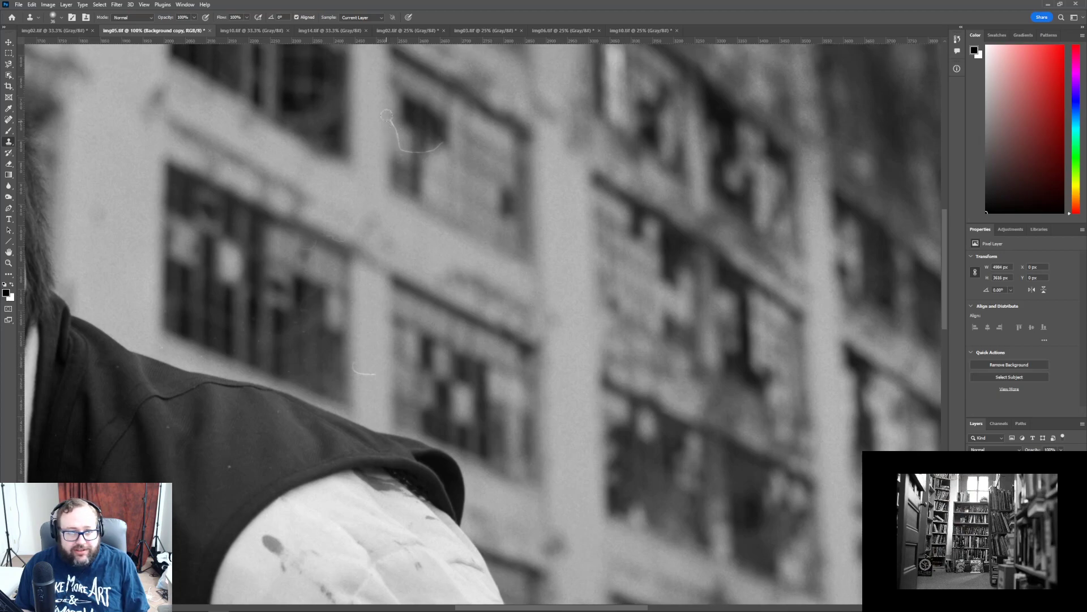
alt+click(409, 184)
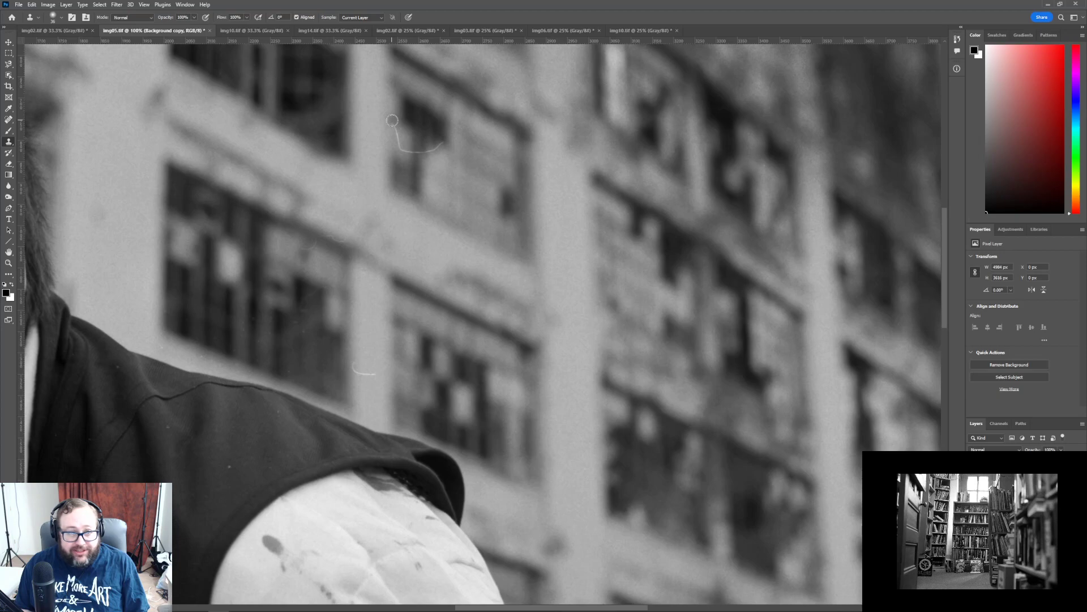
click(31, 4)
click(34, 13)
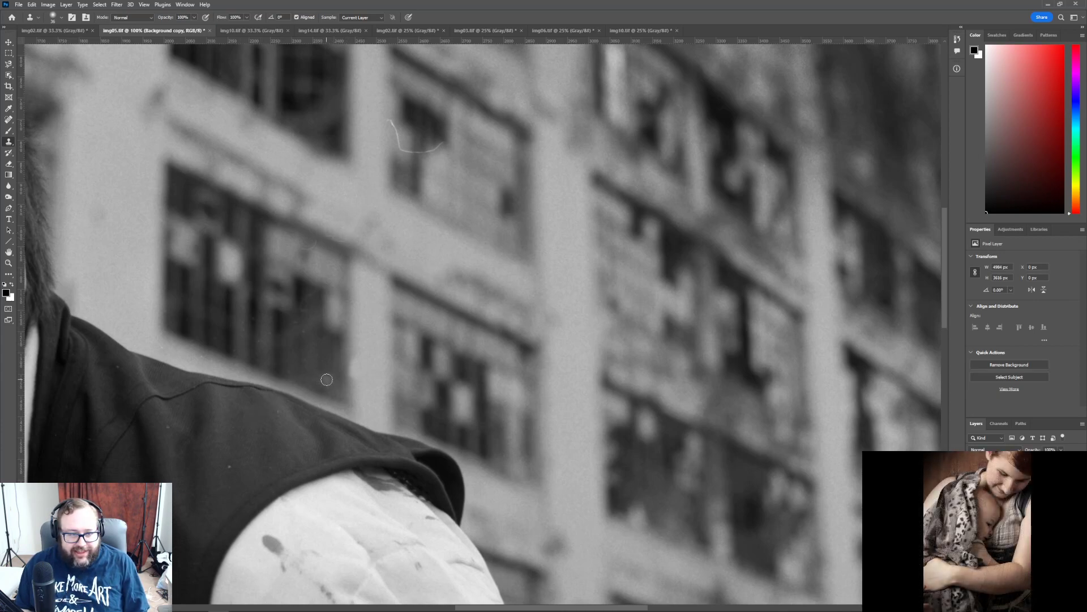
- Set the rectangular marquee's style to Normal and select the area around the curved hair mark at the building's window
click(9, 53)
click(379, 108)
drag(380, 108, 445, 165)
click(31, 5)
click(37, 13)
click(207, 17)
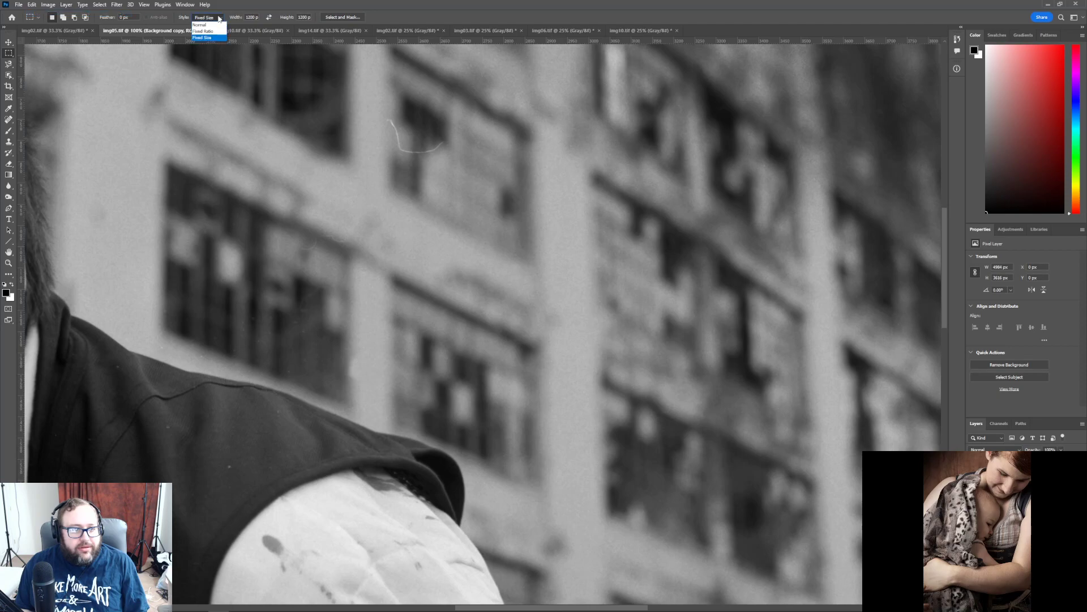
click(219, 25)
drag(383, 110, 451, 169)
- Apply the Dust & Scratches filter to the selected hair mark with a radius of 16 pixels and a threshold of 3 levels, and deselect
click(157, 5)
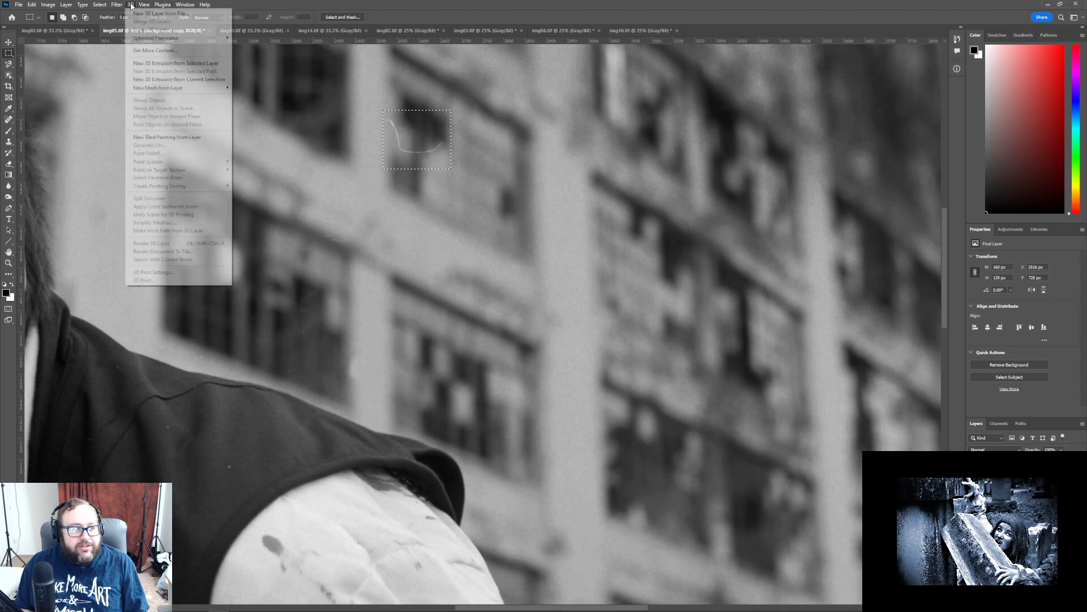
mouse_move(145, 6)
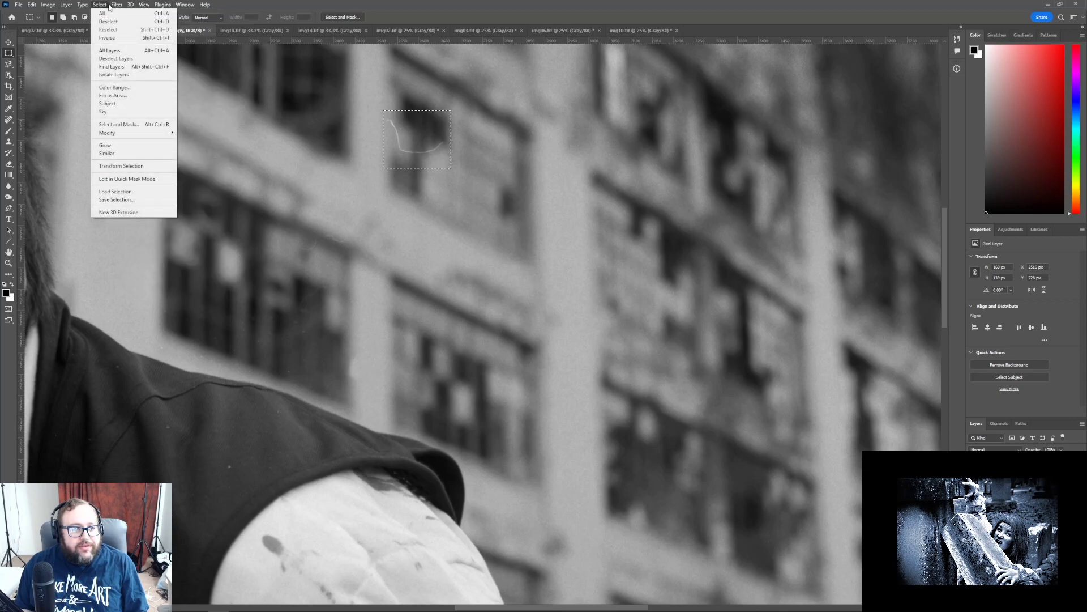
mouse_move(164, 137)
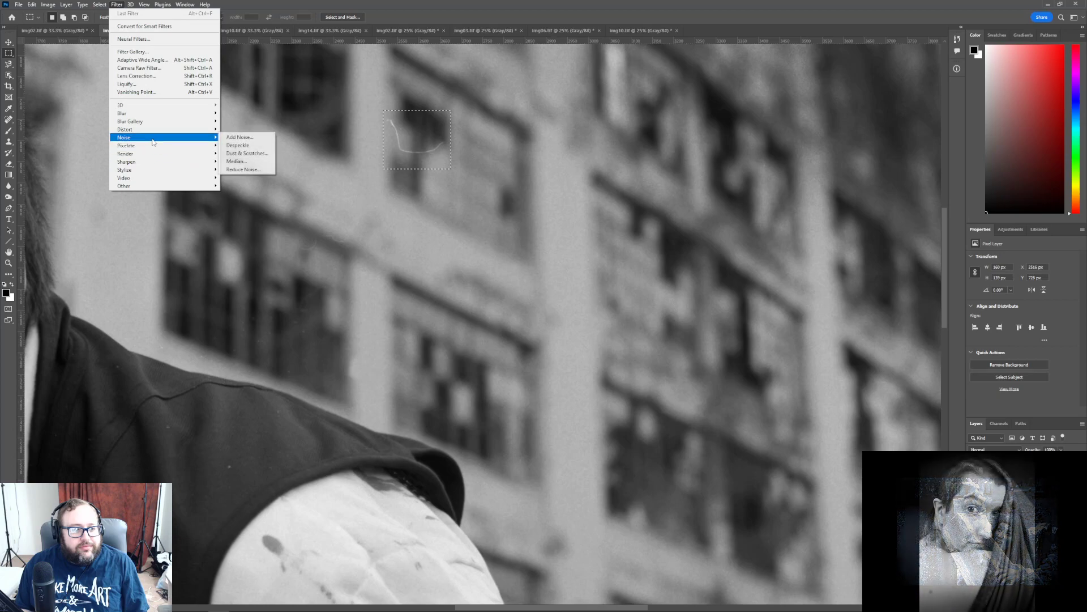
click(246, 153)
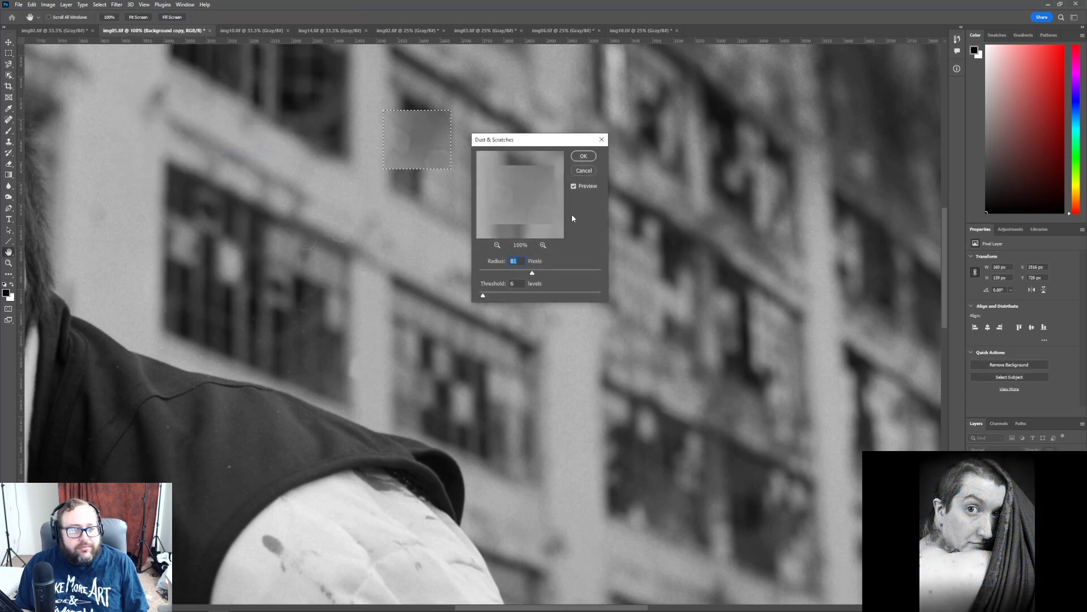
drag(542, 143, 637, 188)
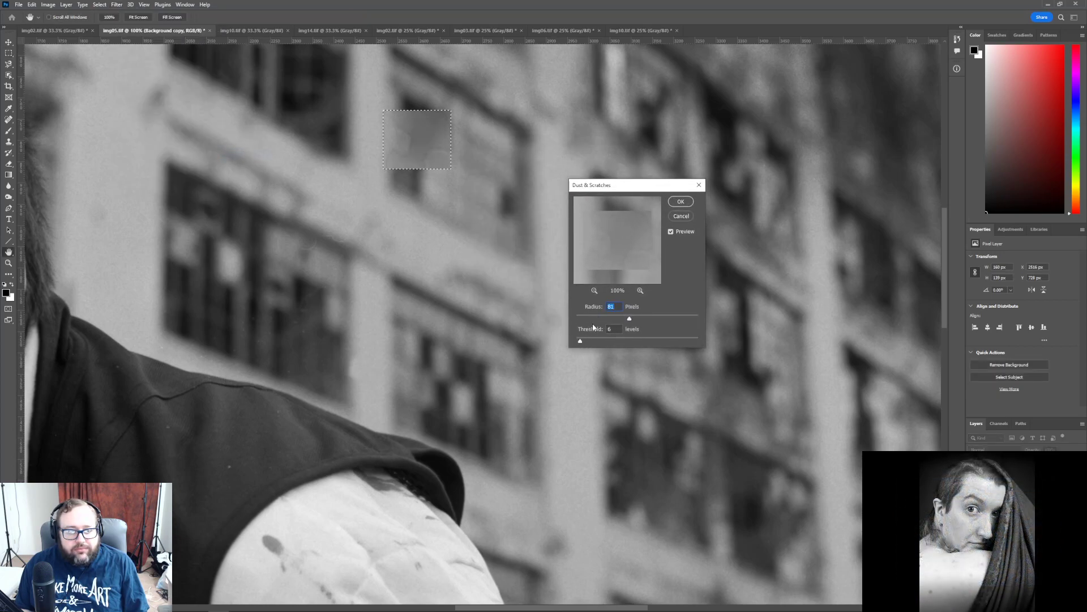
drag(577, 342, 605, 348)
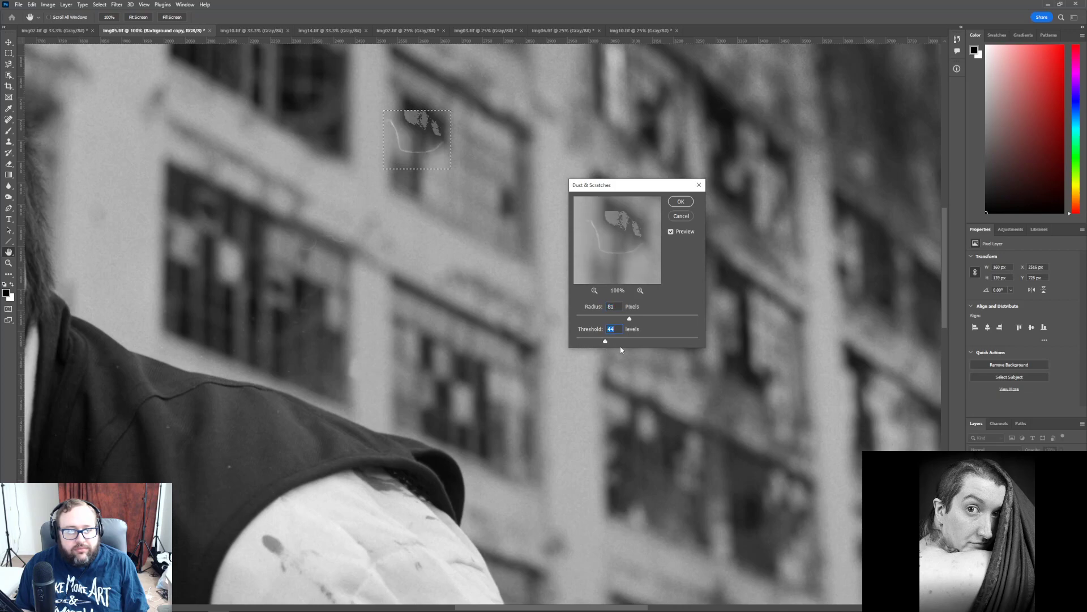
drag(614, 342, 677, 320)
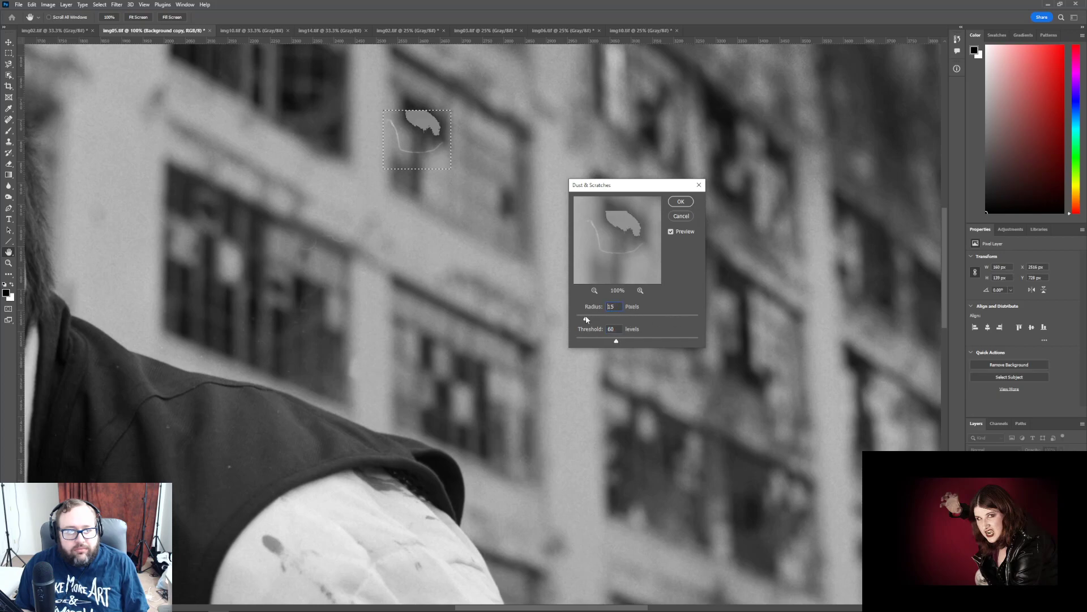
drag(586, 320, 581, 320)
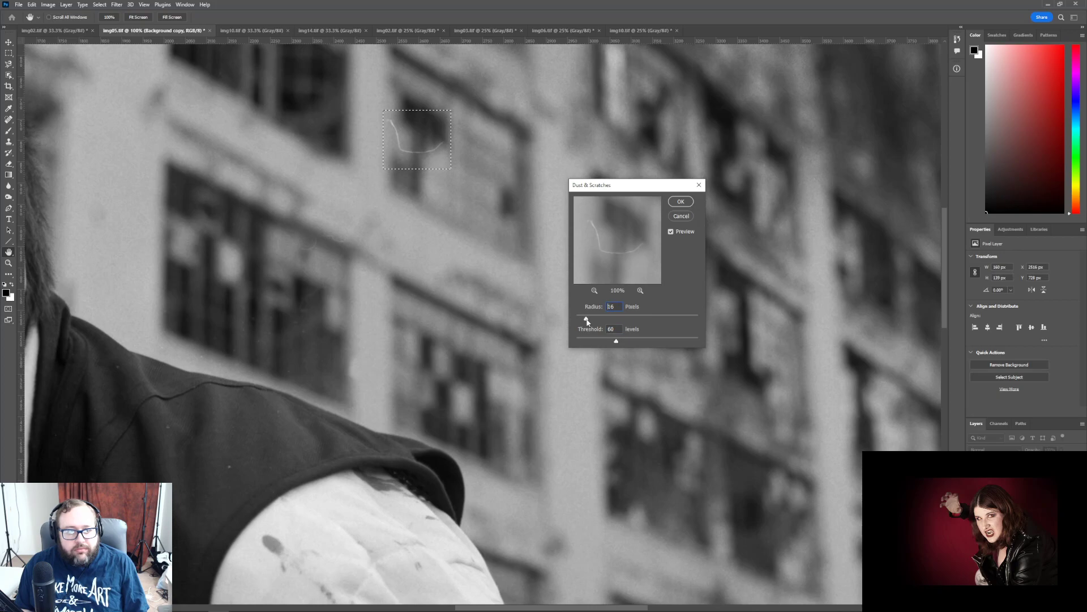
drag(616, 341, 602, 343)
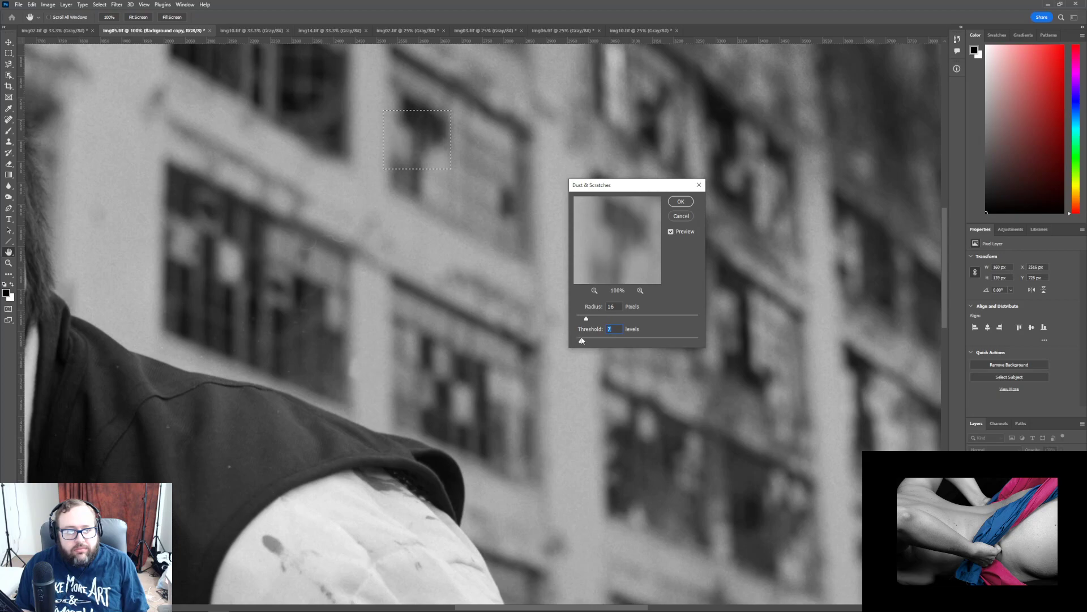
drag(582, 340, 579, 343)
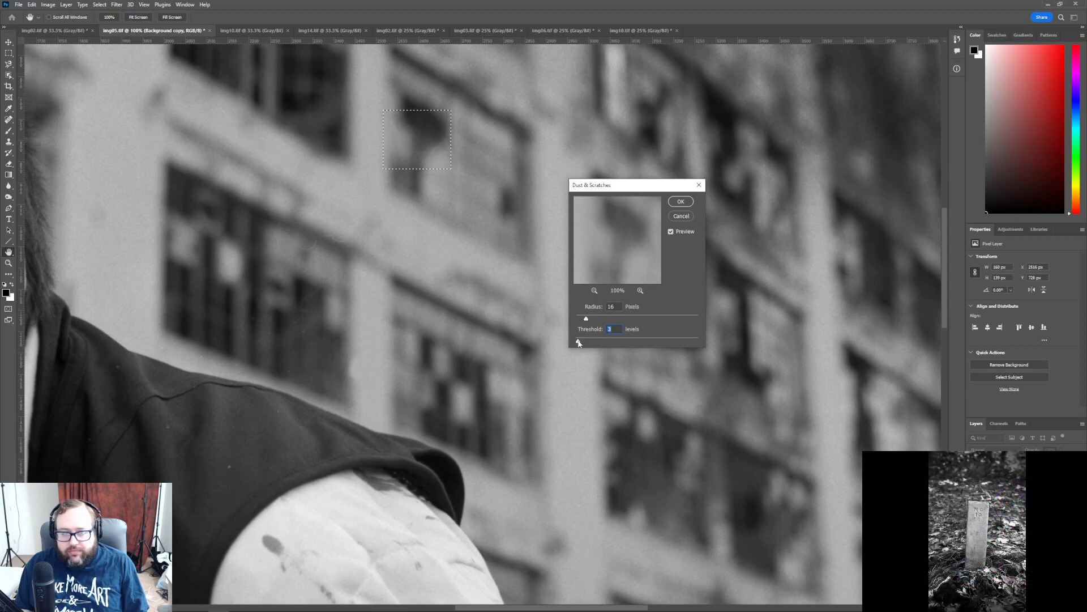
click(680, 203)
click(280, 82)
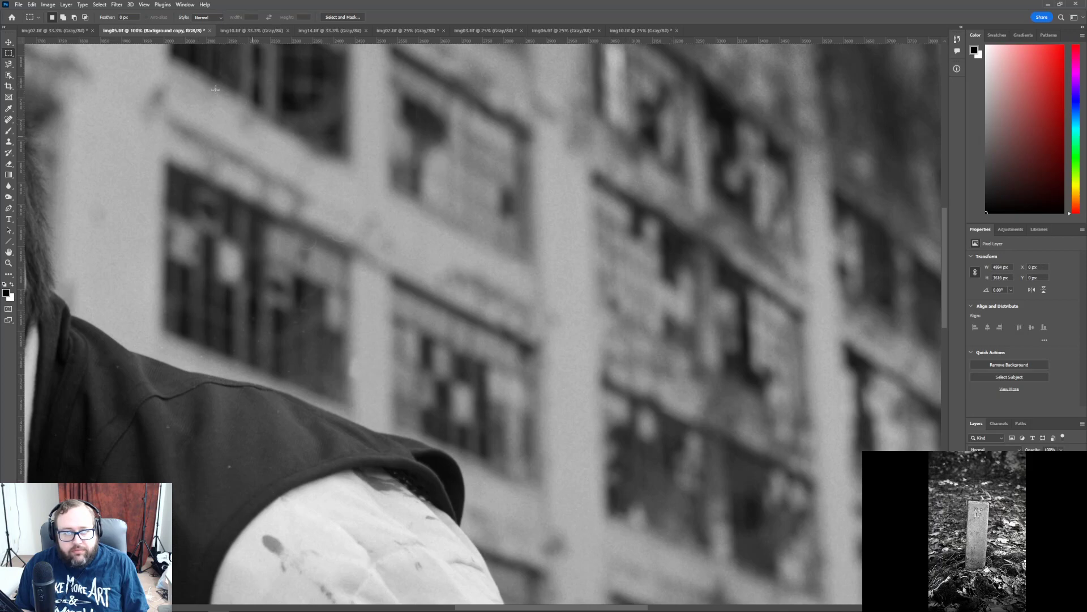
- Undo the deselection and the Dust & Scratches filter on the hair mark at the window
click(32, 5)
click(35, 15)
click(32, 5)
click(45, 14)
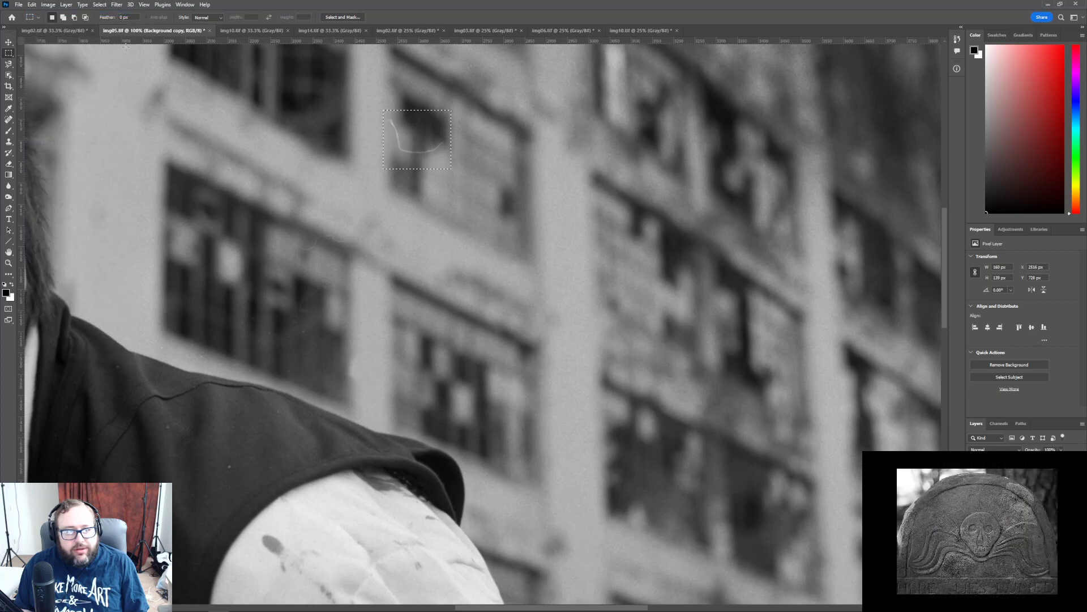
- Apply the Dust & Scratches filter to the selected hair mark with a radius of 20 pixels and a threshold of 14 levels, and deselect
click(144, 5)
mouse_move(115, 7)
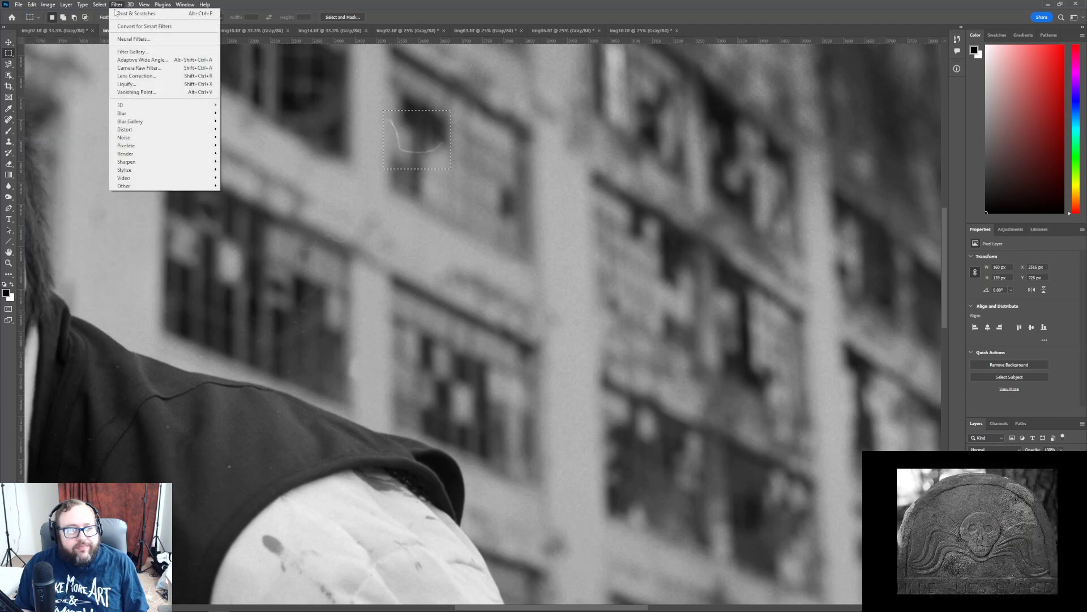
mouse_move(175, 138)
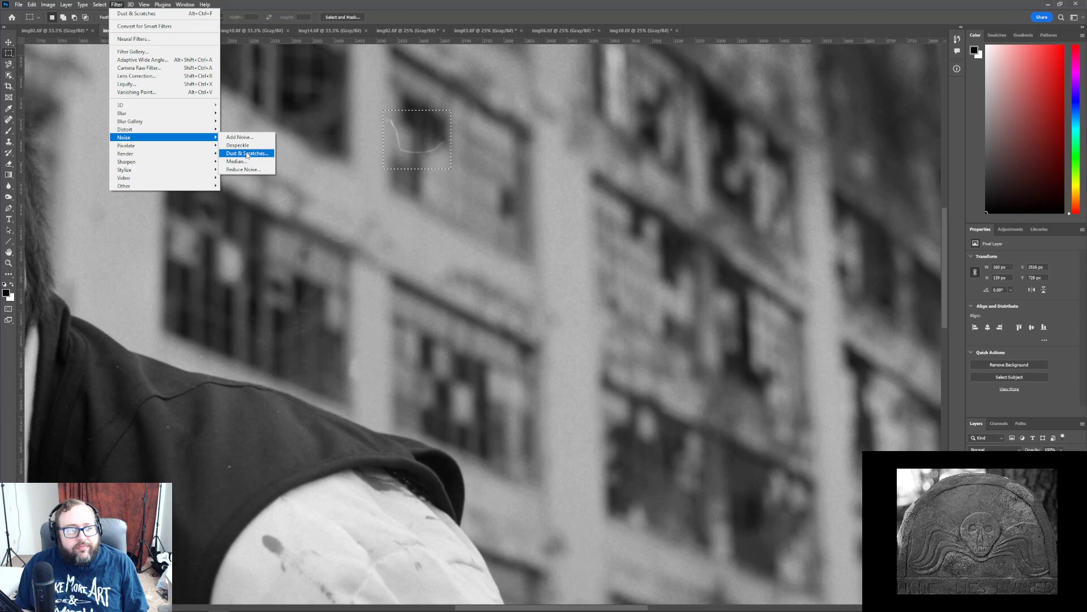
click(248, 153)
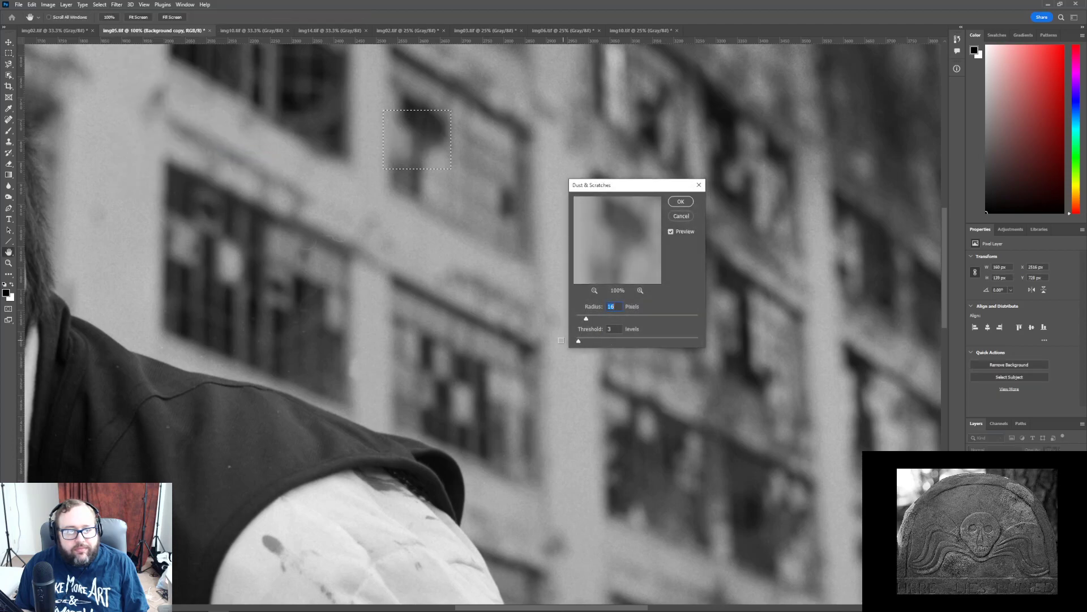
mouse_move(578, 341)
mouse_down()
mouse_move(595, 317)
mouse_move(585, 341)
mouse_up()
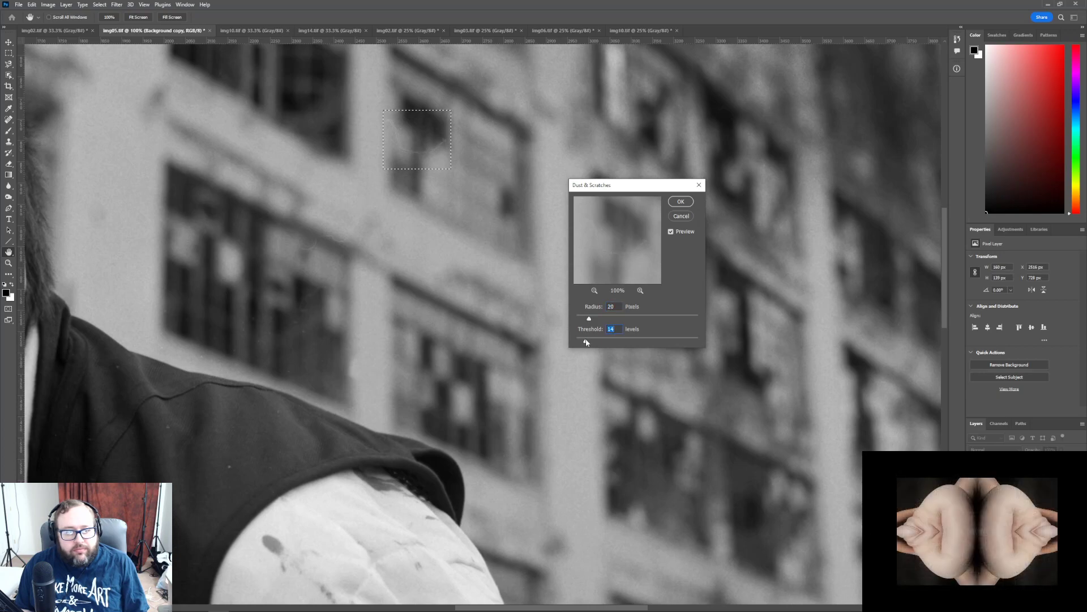
click(680, 201)
key(m)
click(361, 105)
- Retouch the marks around the upper corner of the dark window behind the man's shoulder with the Clone Stamp
scroll(304, 294, down, 1)
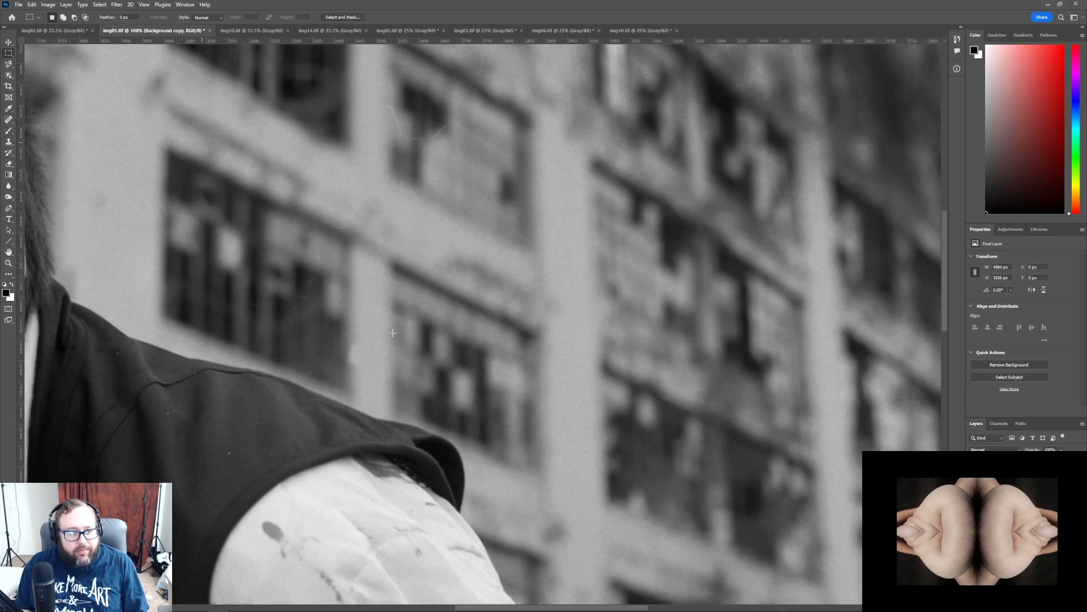
drag(560, 607, 520, 607)
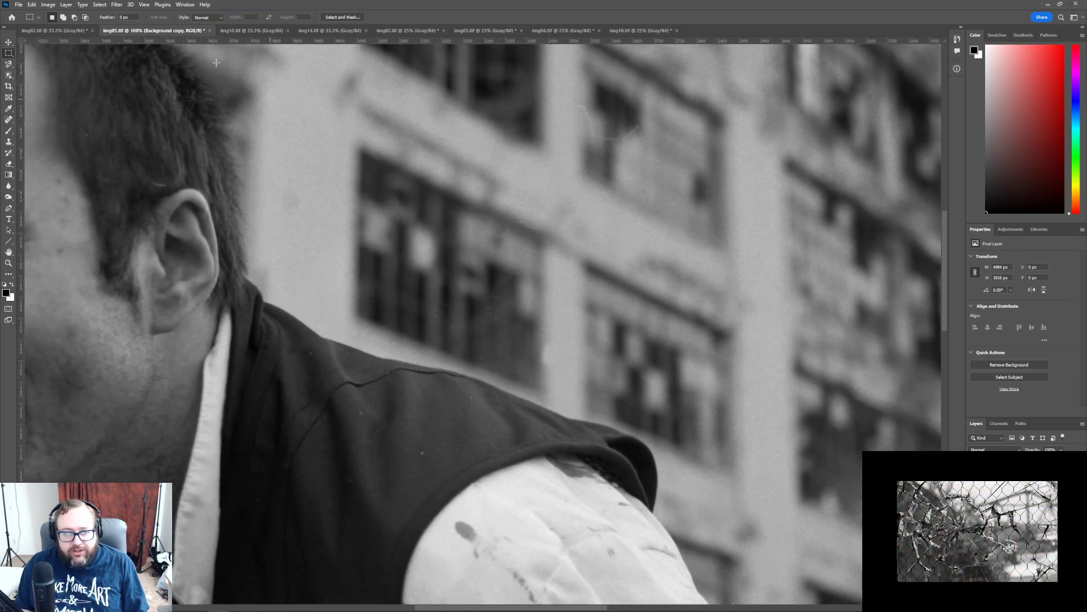
click(10, 142)
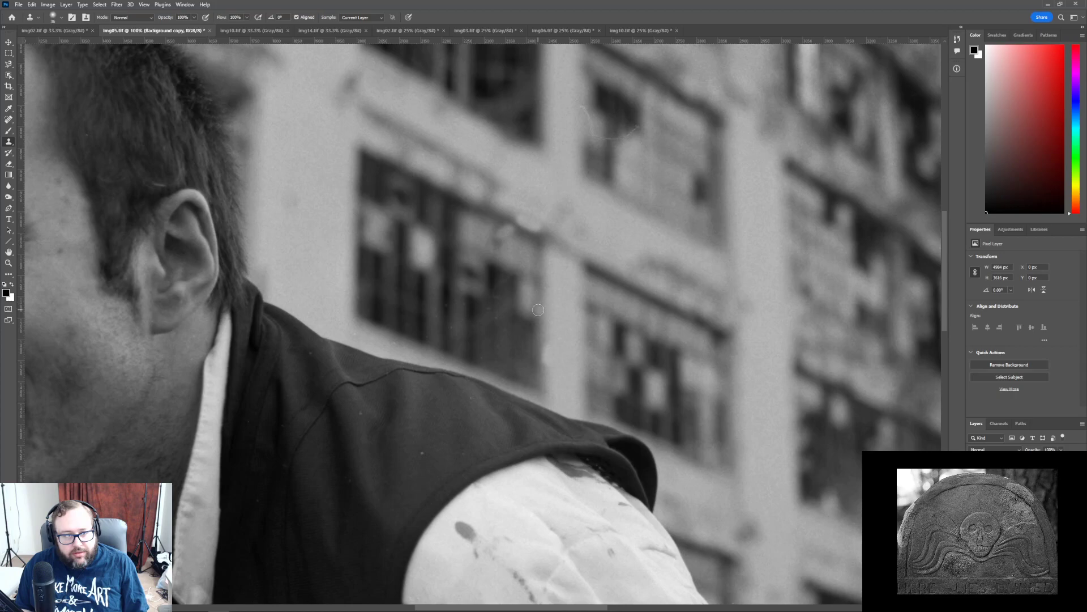
- Select the lower part of the dark window behind the man's shoulder with the rectangular marquee
click(8, 52)
drag(363, 276, 537, 354)
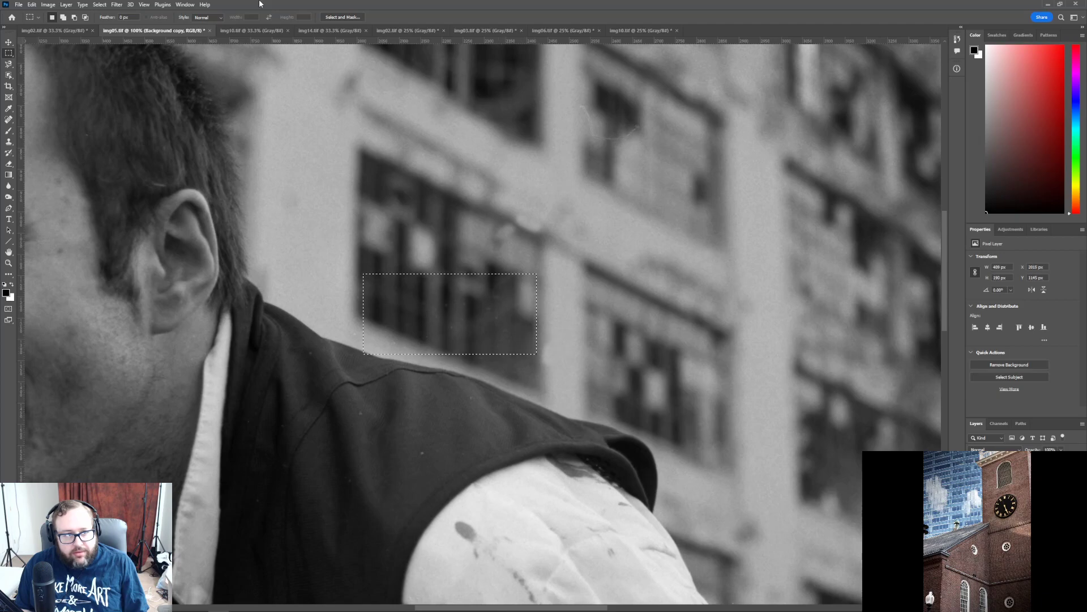
- Try the last Dust & Scratches settings on the window selection and undo the filter
click(130, 5)
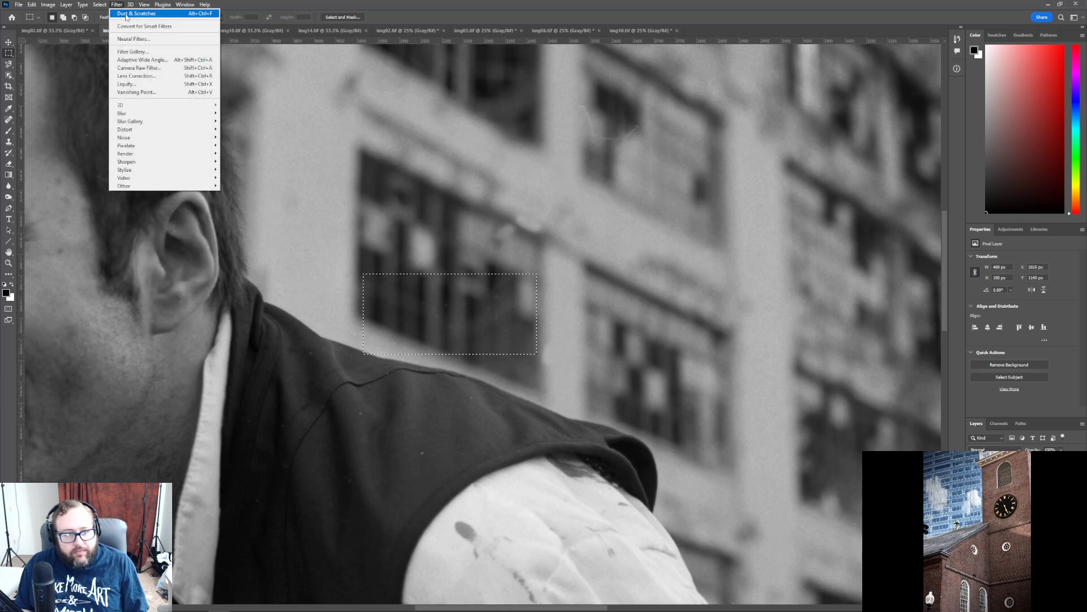
click(124, 13)
click(32, 5)
click(38, 14)
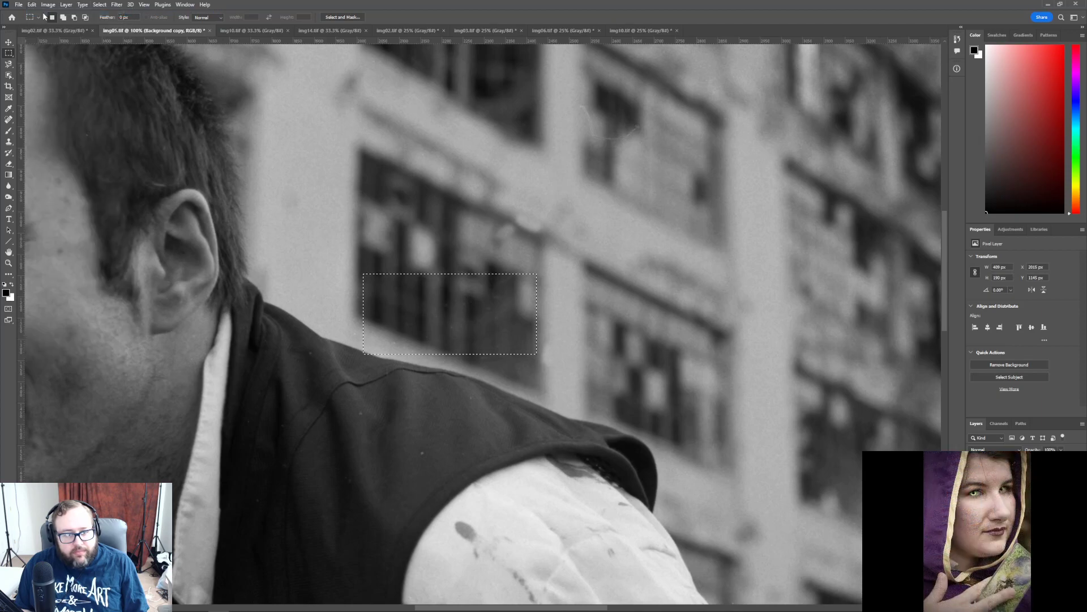
- Apply Dust & Scratches to the window selection with a radius of 4 pixels and a reduced threshold, and deselect
click(148, 5)
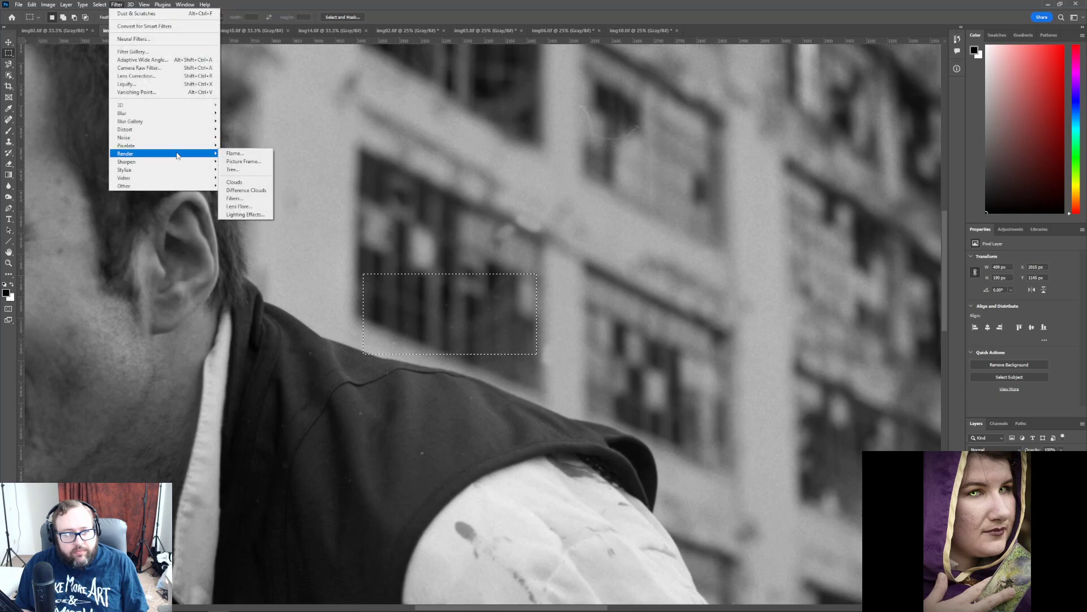
mouse_move(193, 139)
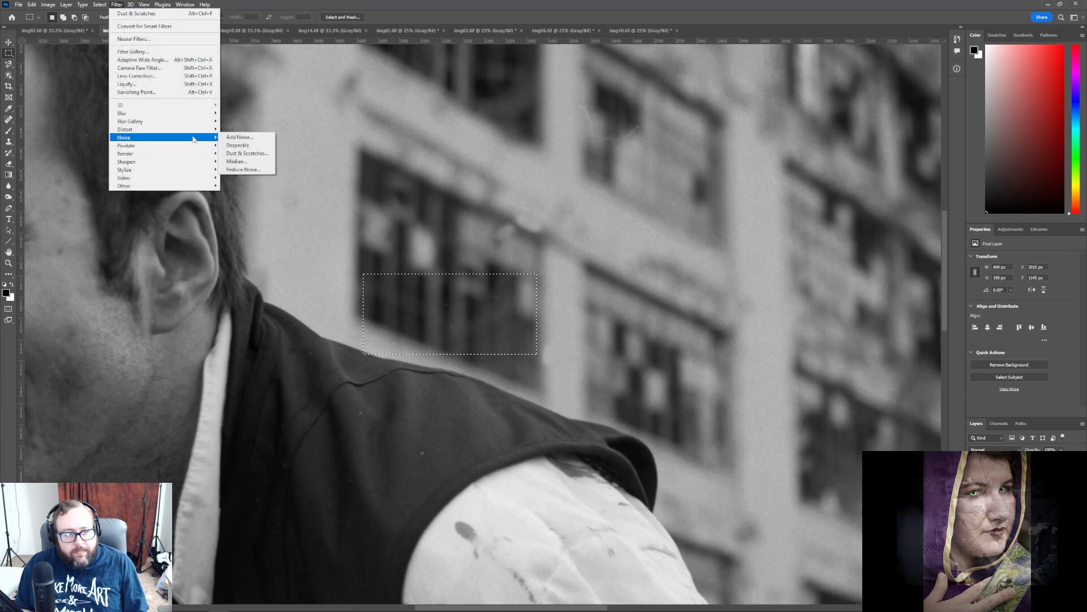
click(249, 154)
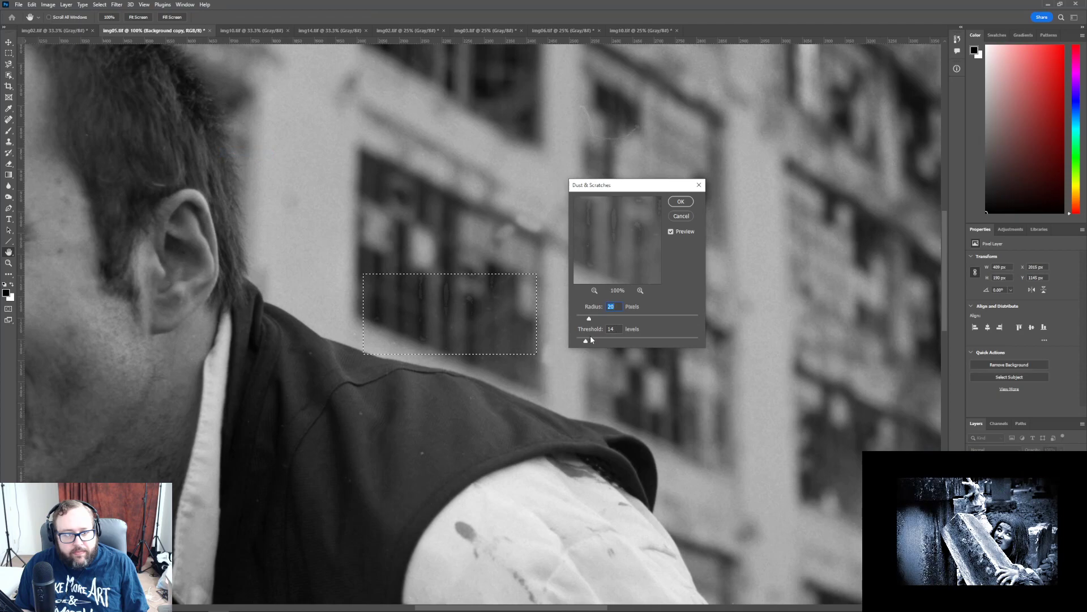
mouse_move(585, 341)
mouse_down()
mouse_move(602, 317)
mouse_move(578, 320)
mouse_move(604, 341)
mouse_move(653, 342)
mouse_move(581, 338)
mouse_up()
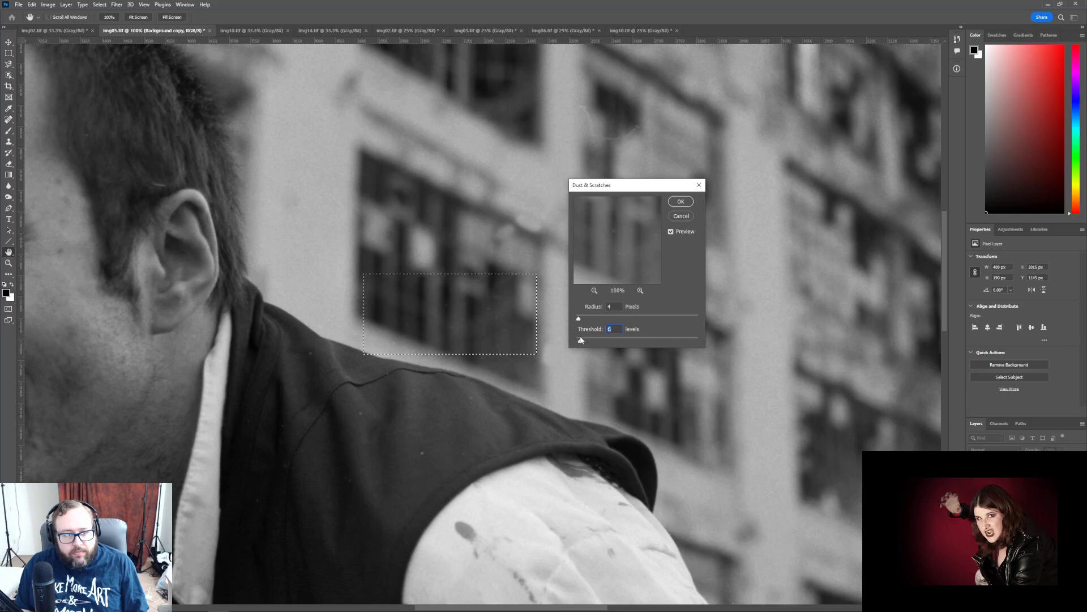
click(681, 201)
key(m)
key(ctrl+d)
- Clone out the dust specks on the pavement and the dark building beside the man's stained sleeve
scroll(488, 306, down, 3)
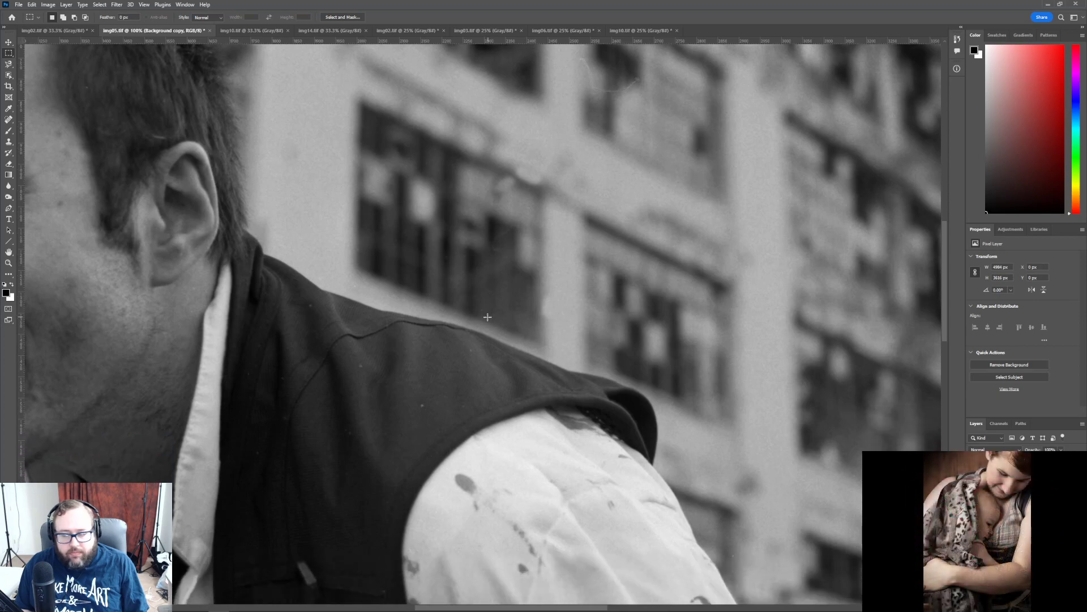
scroll(488, 306, down, 1)
scroll(689, 581, right, 10)
scroll(646, 567, down, 10)
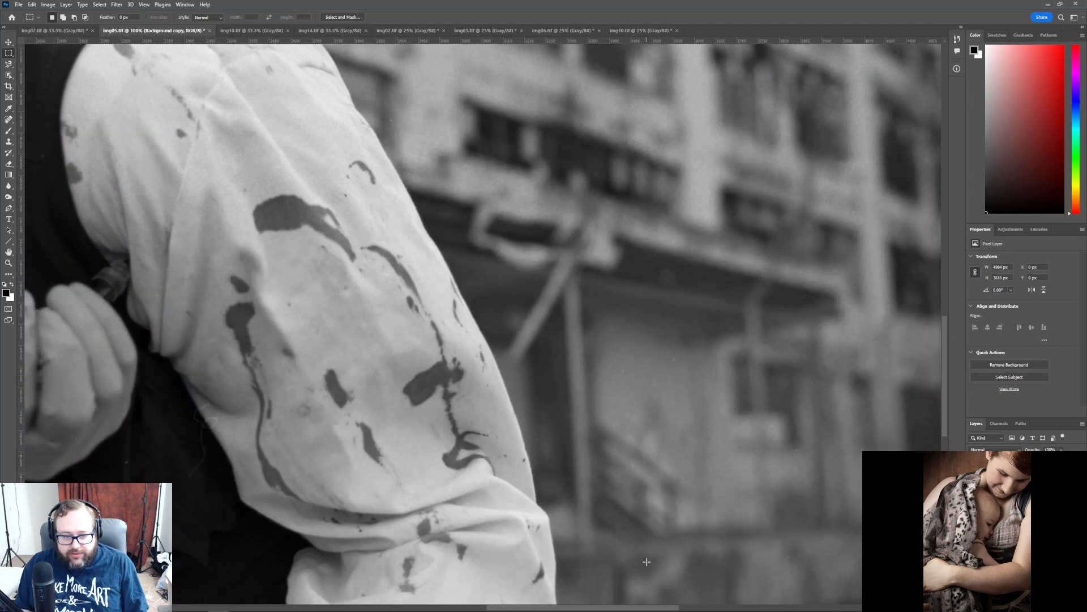
scroll(647, 561, down, 10)
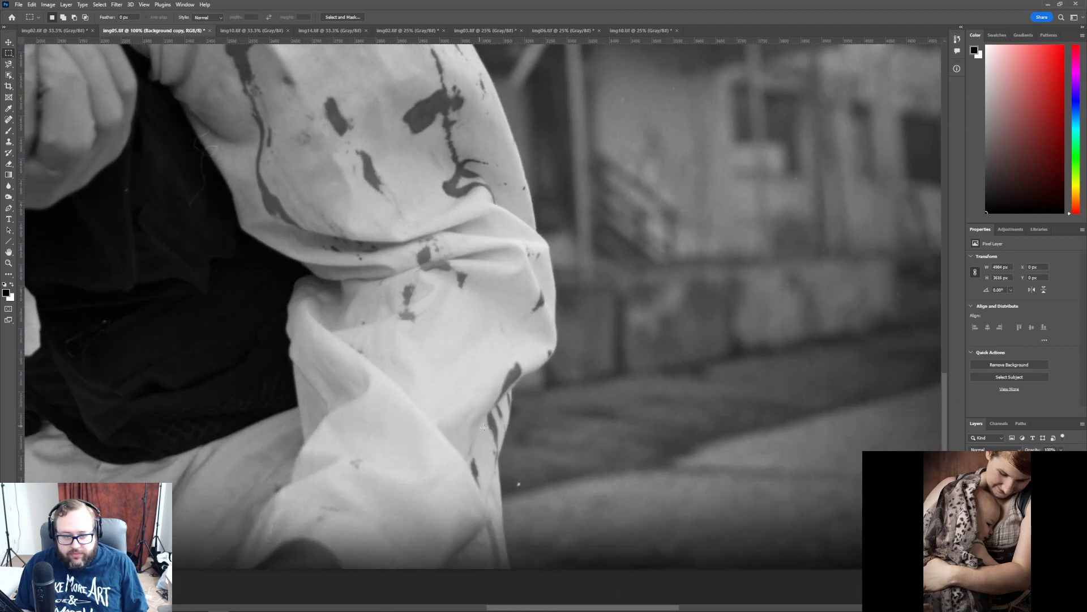
click(9, 142)
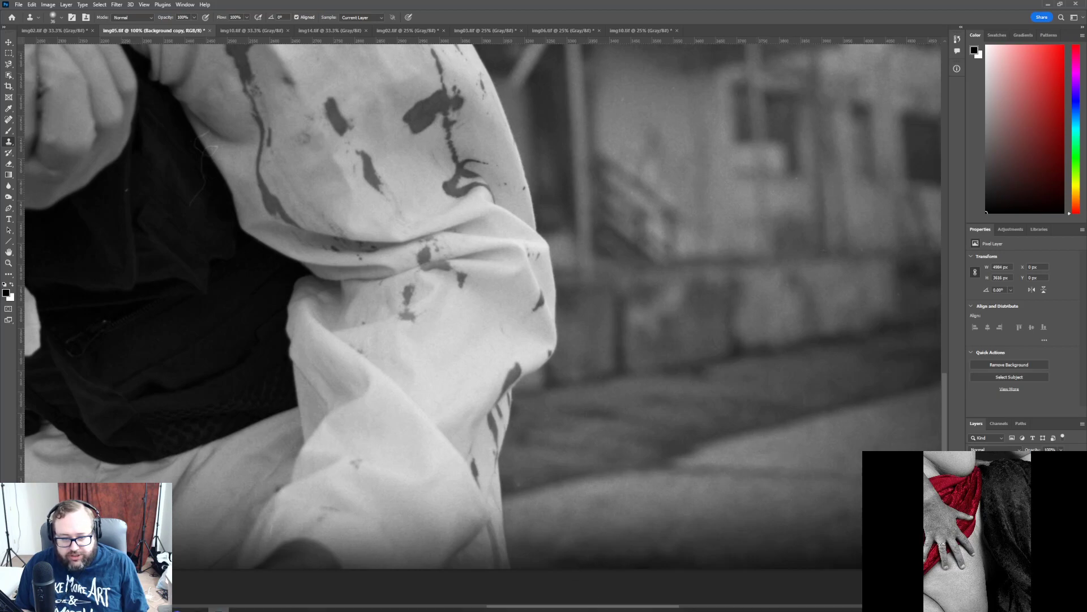
drag(625, 607, 691, 607)
click(693, 187)
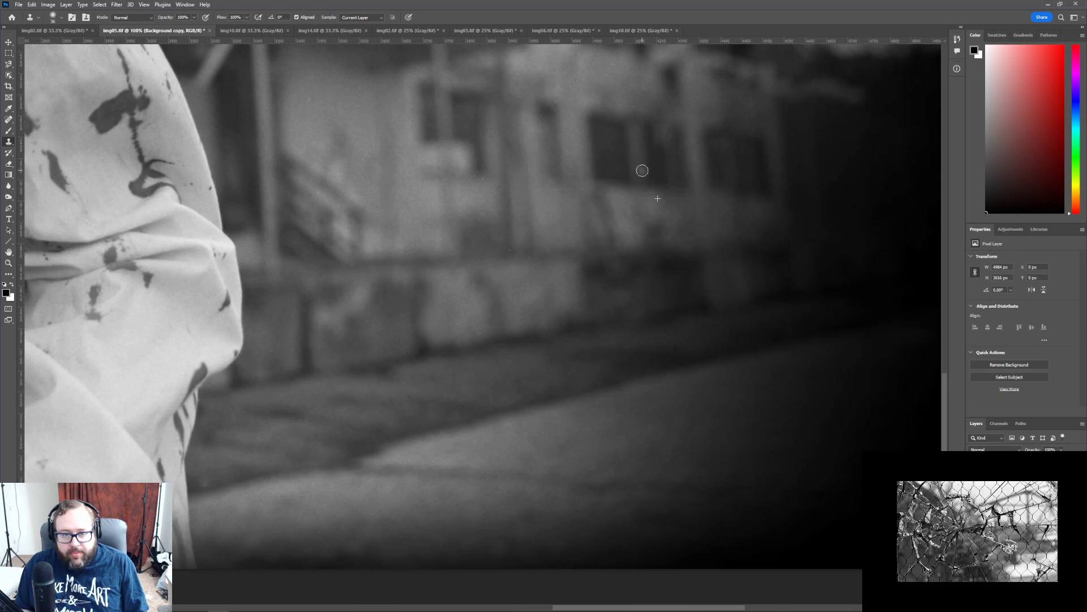
click(18, 4)
key(Escape)
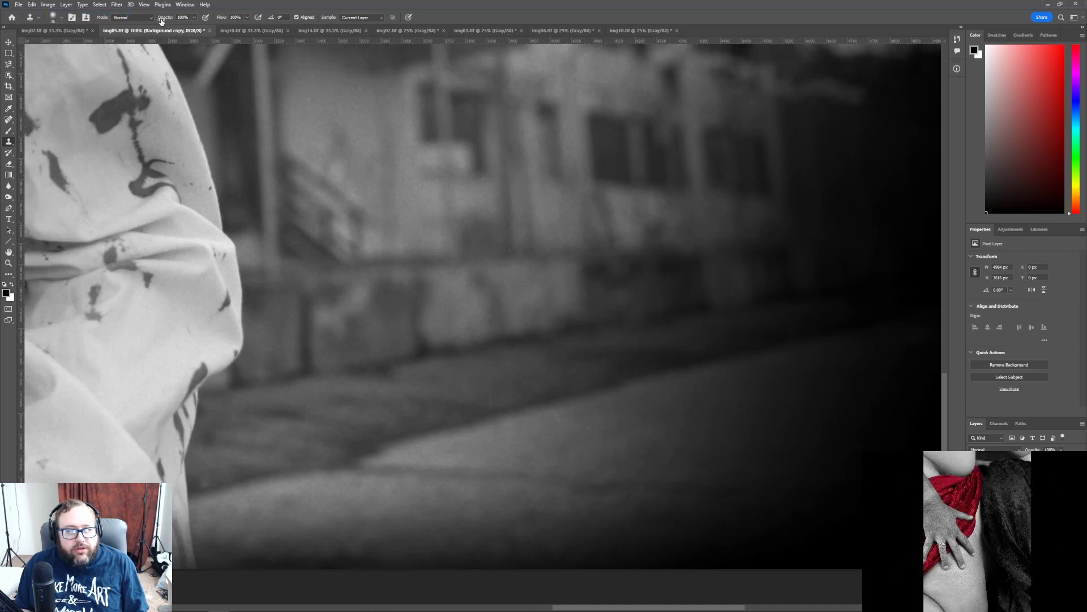
click(153, 18)
click(151, 19)
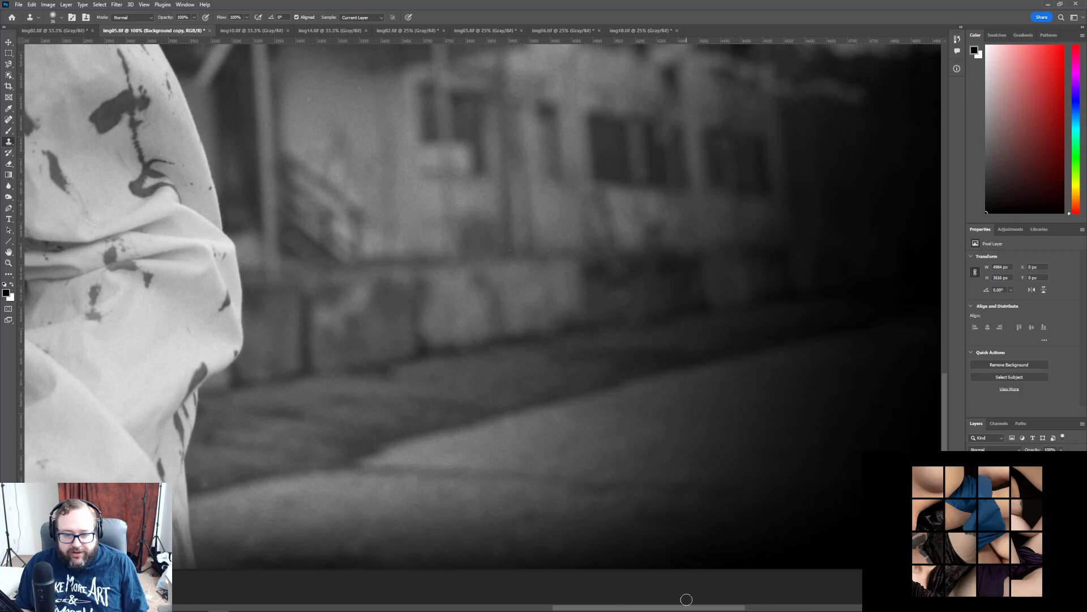
- Select the dusty area of chain-link fence and pale wall beside the man's elbow, reapply the last Dust & Scratches filter, and deselect
drag(686, 609, 538, 593)
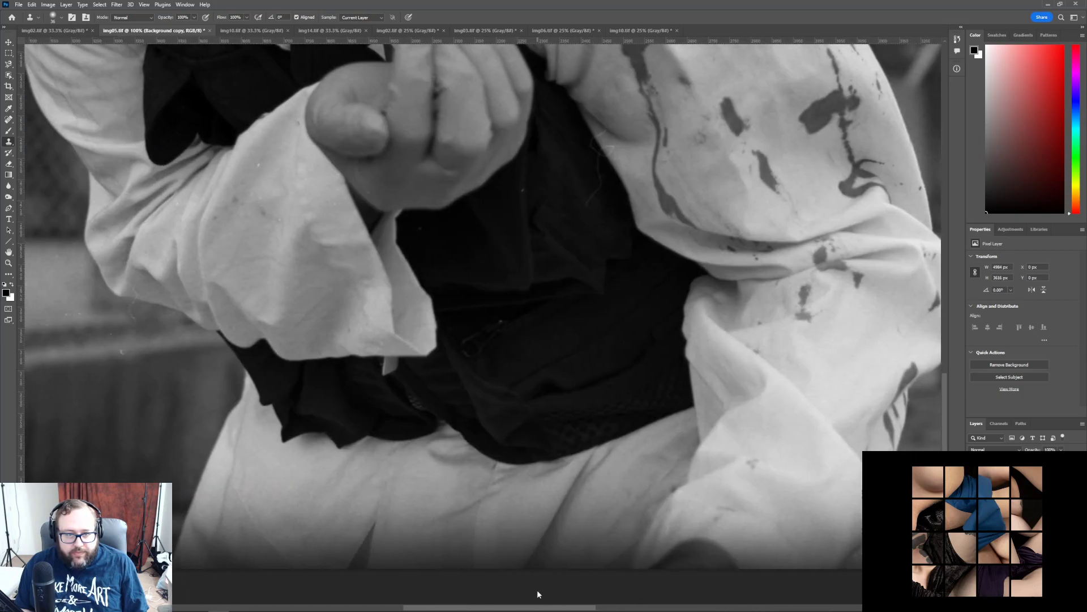
scroll(330, 348, up, 5)
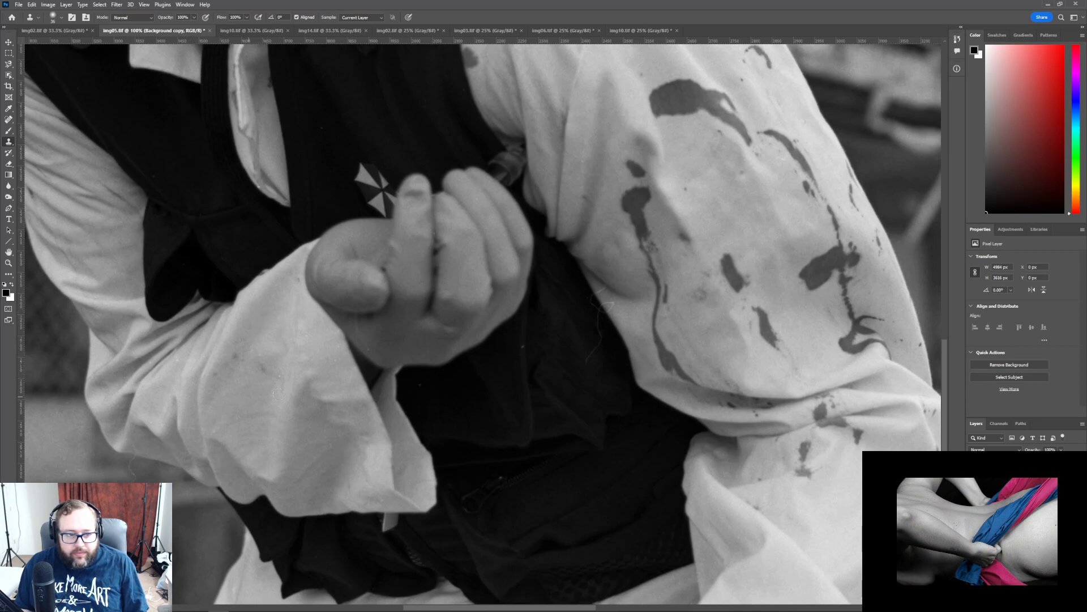
drag(585, 607, 517, 608)
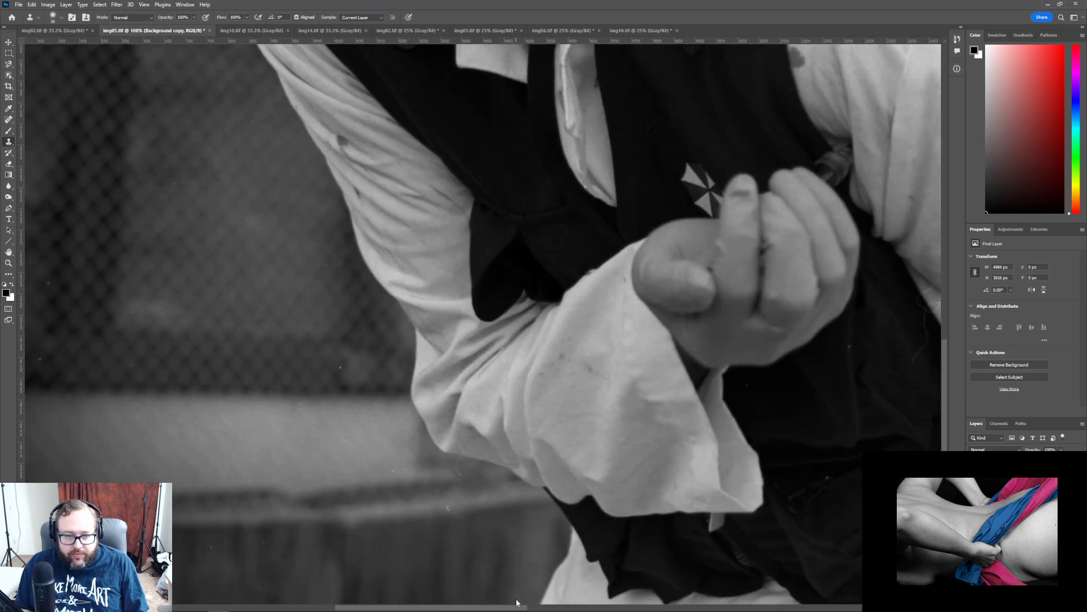
scroll(473, 578, down, 2)
scroll(474, 578, down, 3)
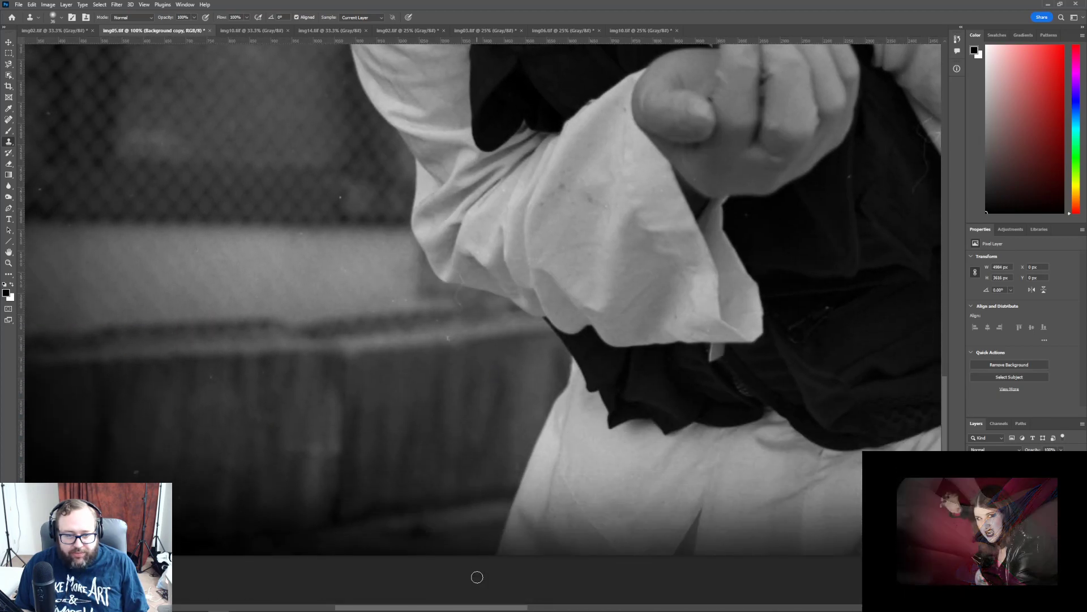
scroll(477, 578, up, 3)
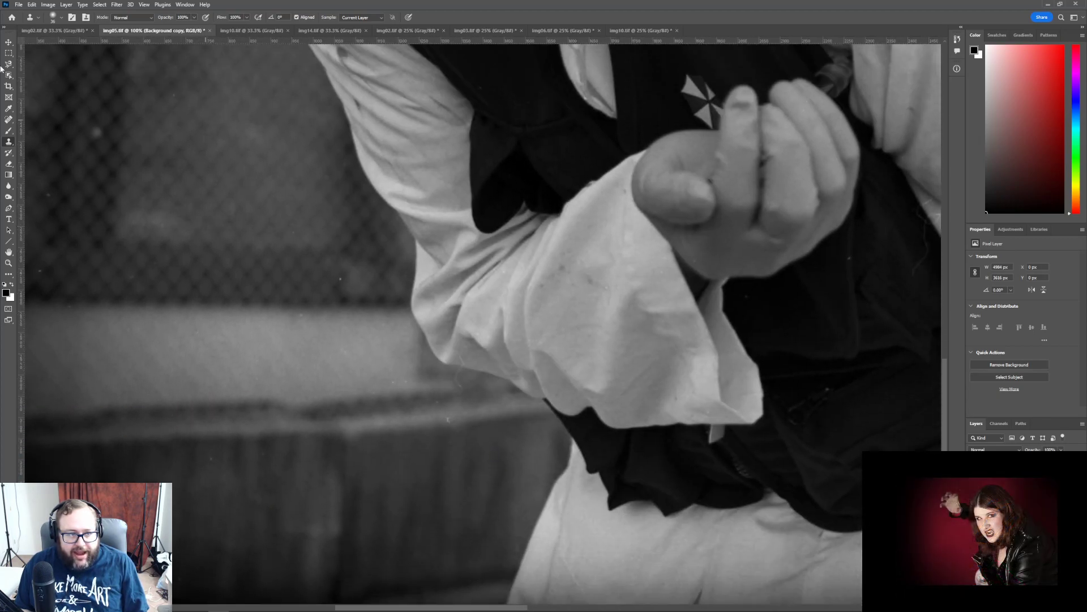
click(11, 53)
drag(31, 178, 369, 408)
click(163, 5)
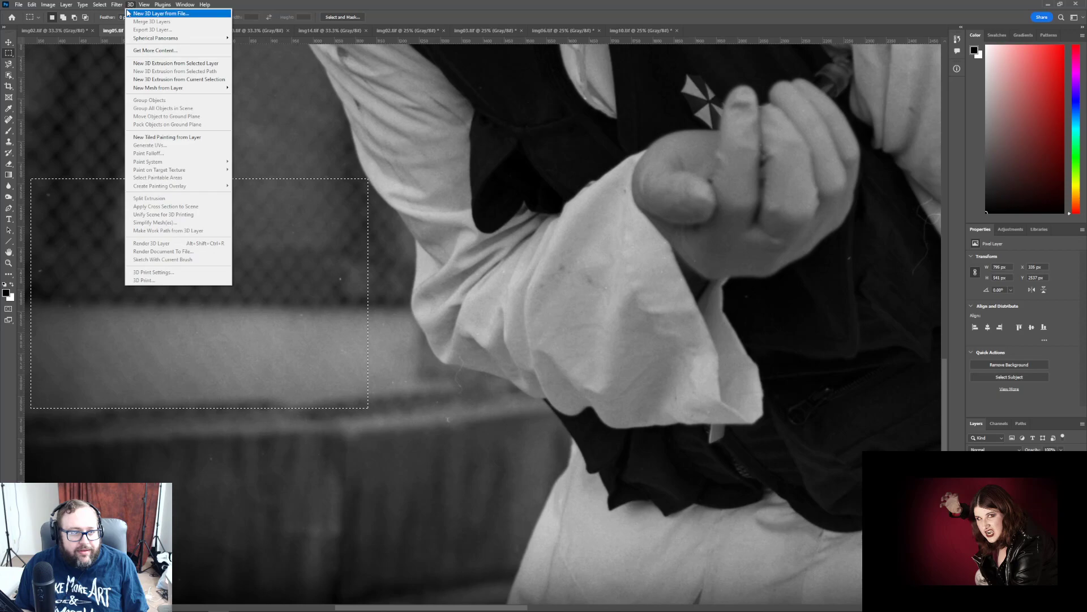
click(127, 13)
click(346, 453)
- Select the dark wall area below the pale ledge, reapply the last Dust & Scratches filter, and deselect
drag(80, 433, 329, 580)
click(116, 4)
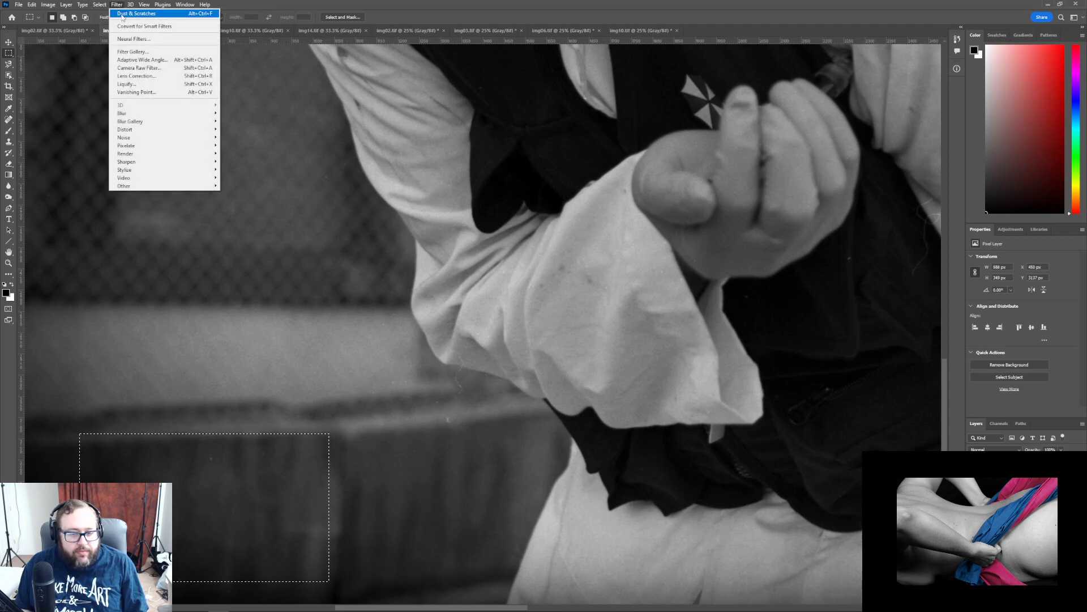
click(121, 15)
click(429, 464)
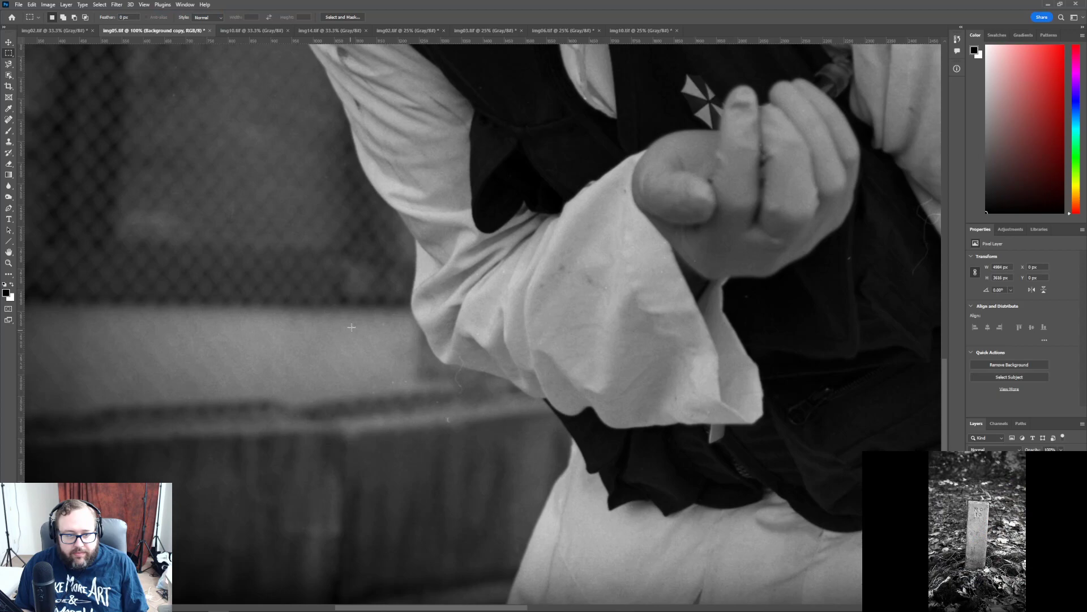
- Select the section of wall ledge just beside the sleeve, reapply the last Dust & Scratches filter, and deselect
drag(368, 368, 449, 434)
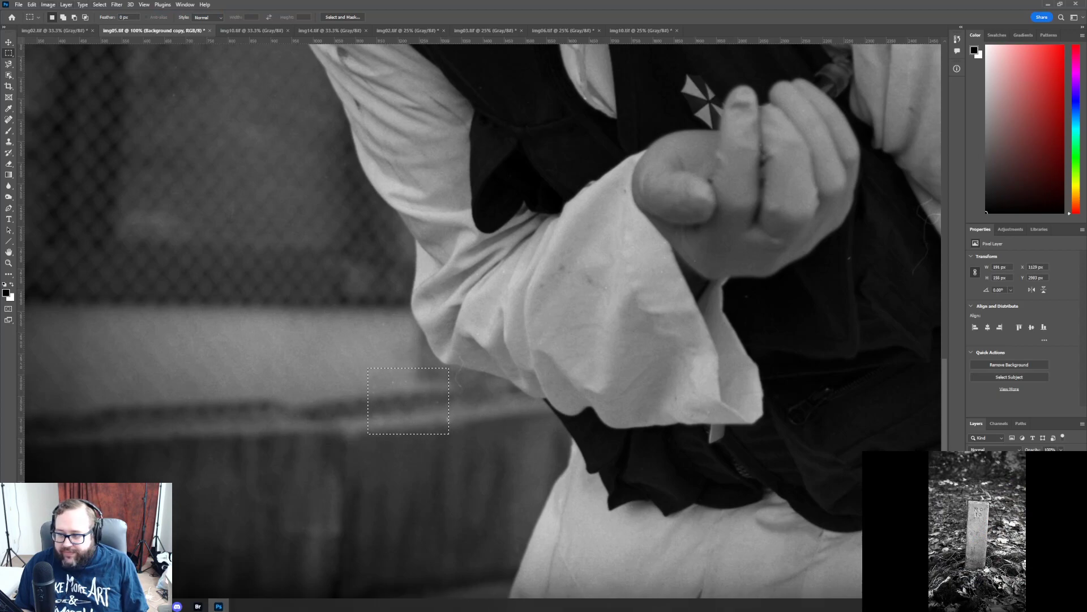
key(ctrl+d)
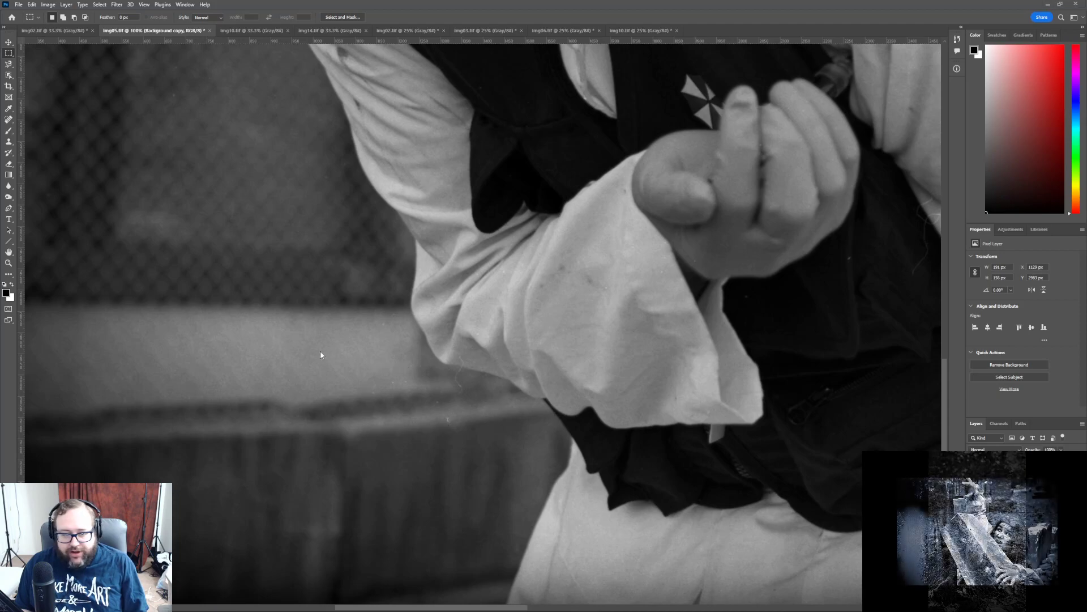
key(ctrl+shift+d)
click(117, 4)
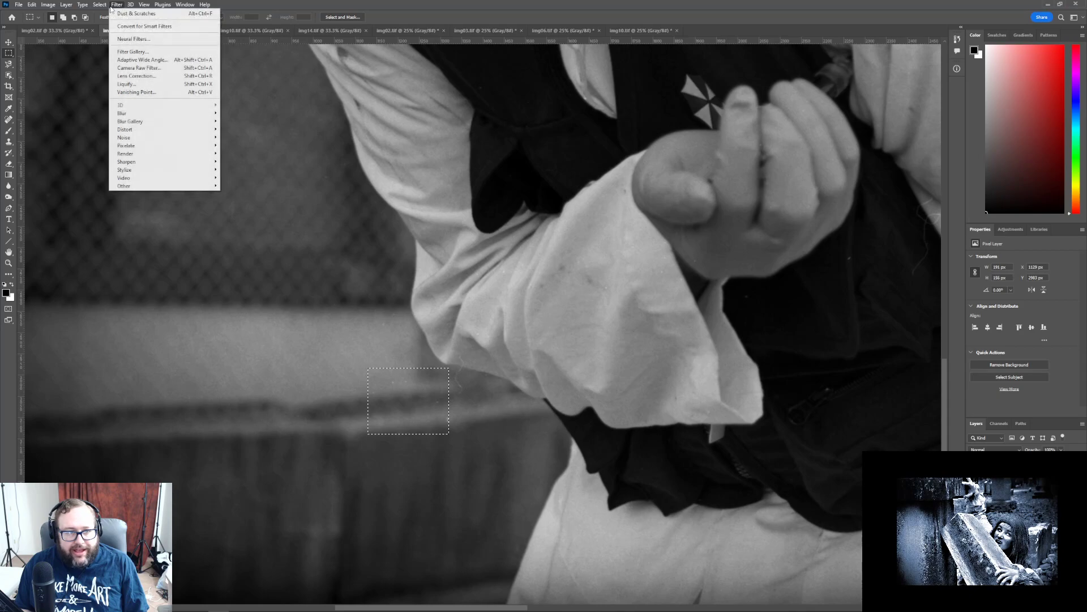
click(133, 13)
key(ctrl+d)
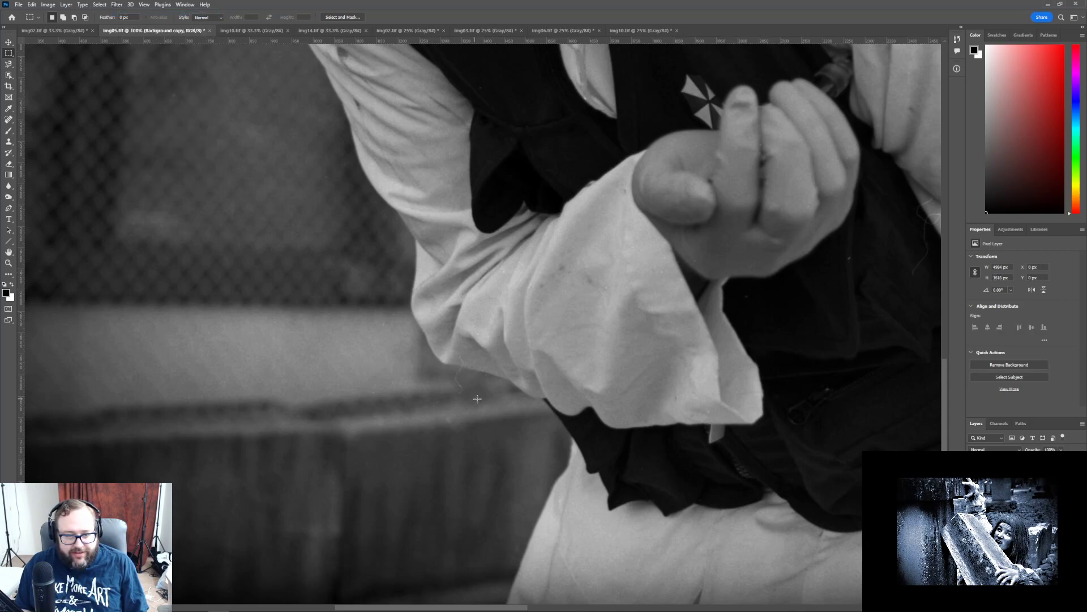
- Select the narrow strip with the hair mark under the man's elbow, reapply the last Dust & Scratches filter, and deselect
drag(449, 348, 469, 399)
click(117, 4)
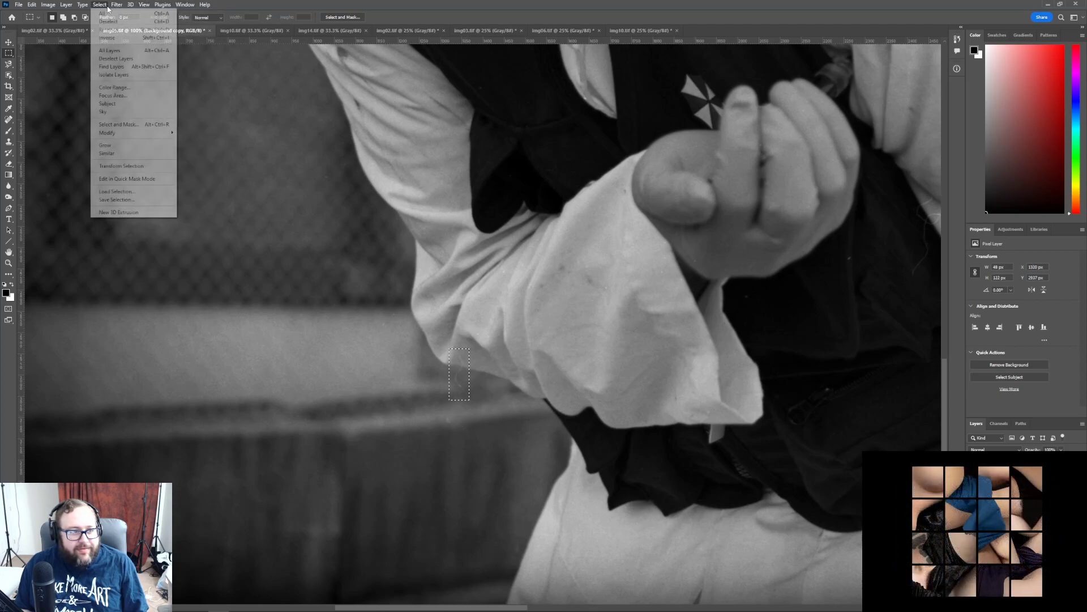
click(120, 15)
key(ctrl+d)
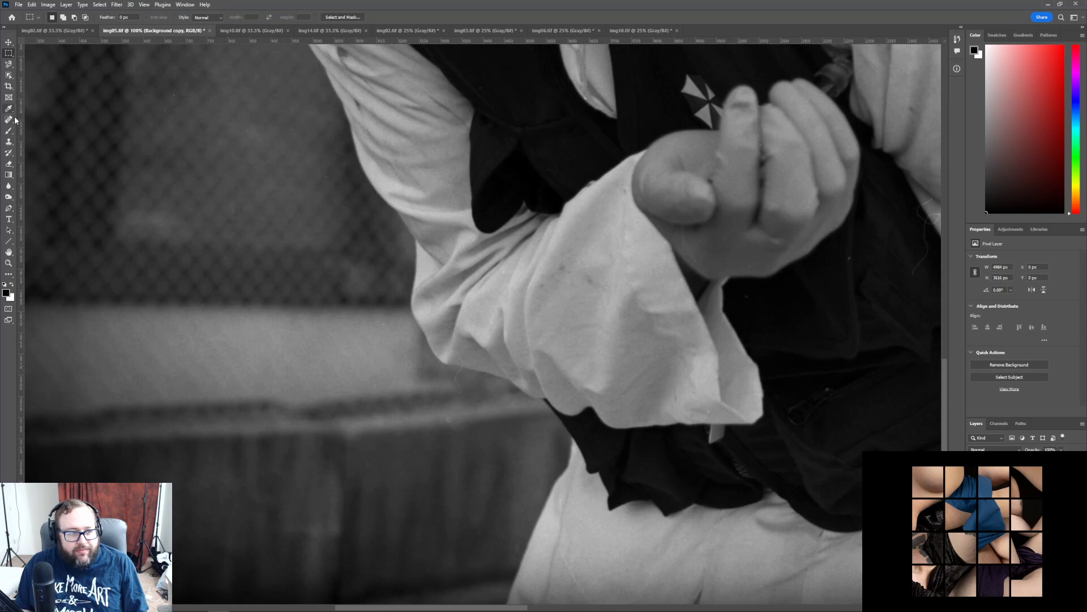
- Select the narrow area with the hair mark where the dark vest meets the stained sleeve, reapply the last Dust & Scratches filter, and deselect
click(9, 142)
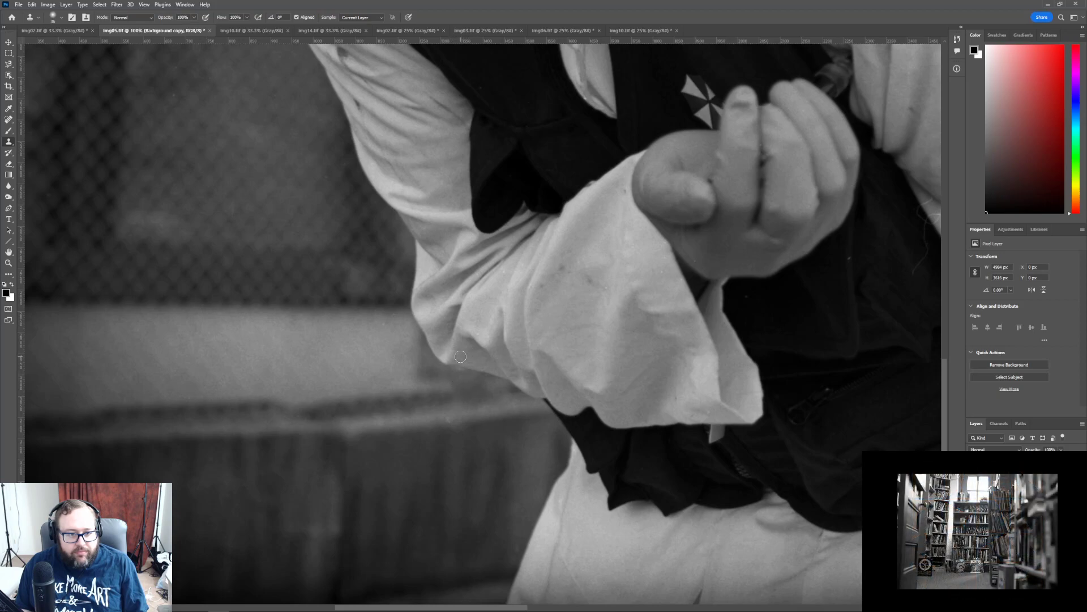
scroll(492, 521, down, 3)
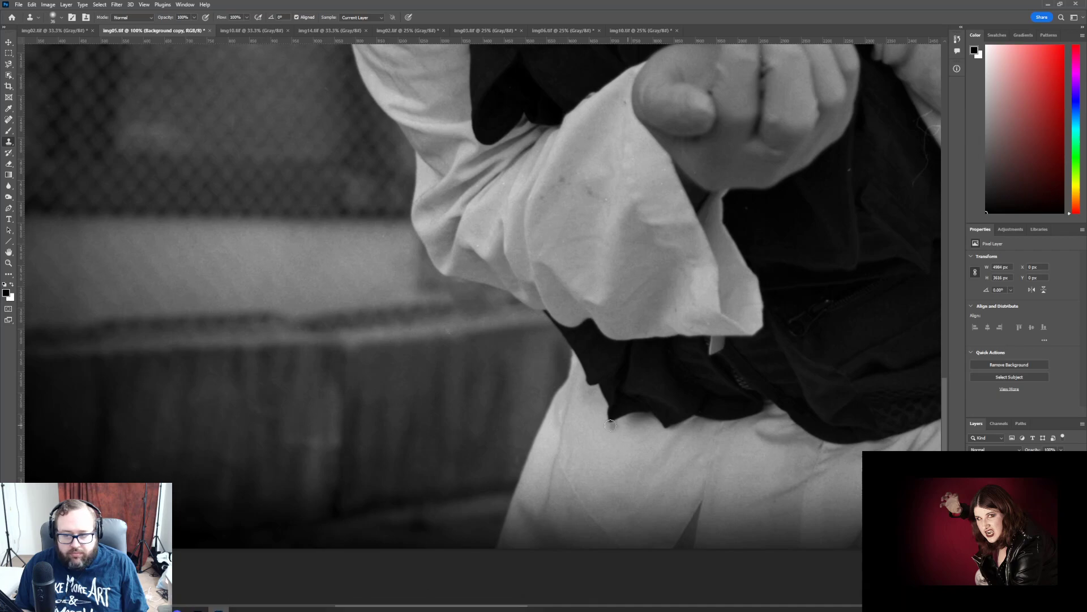
drag(506, 607, 615, 605)
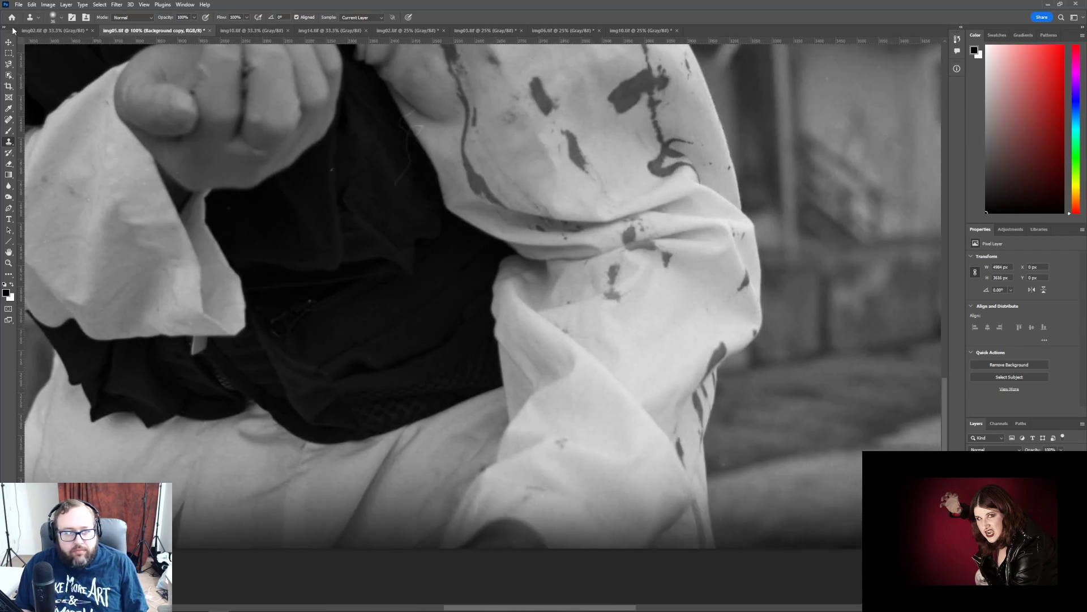
click(10, 54)
drag(389, 99, 430, 196)
click(161, 5)
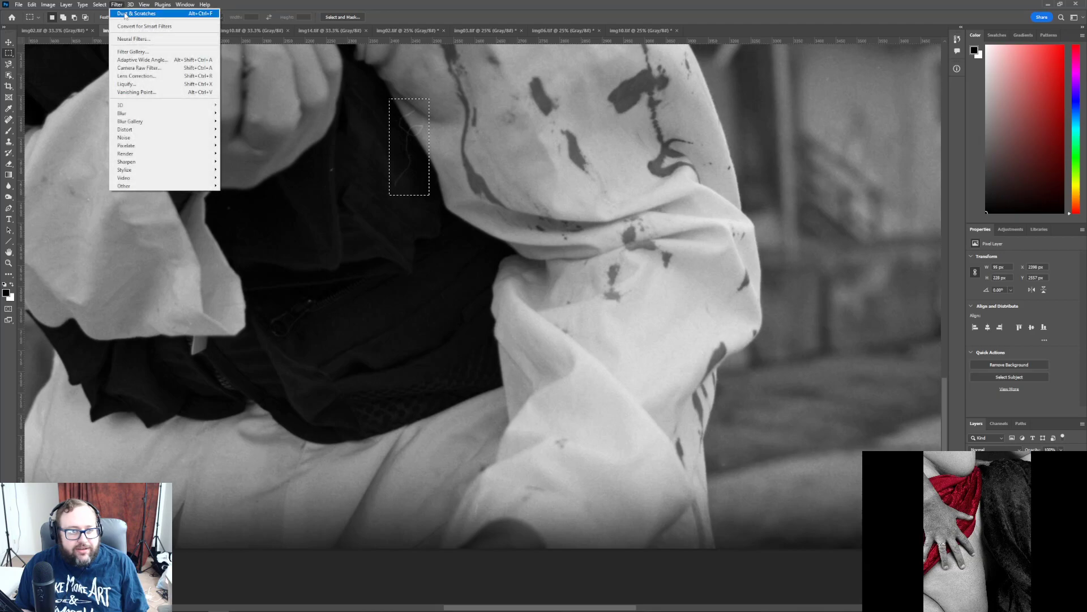
click(125, 13)
scroll(469, 266, up, 3)
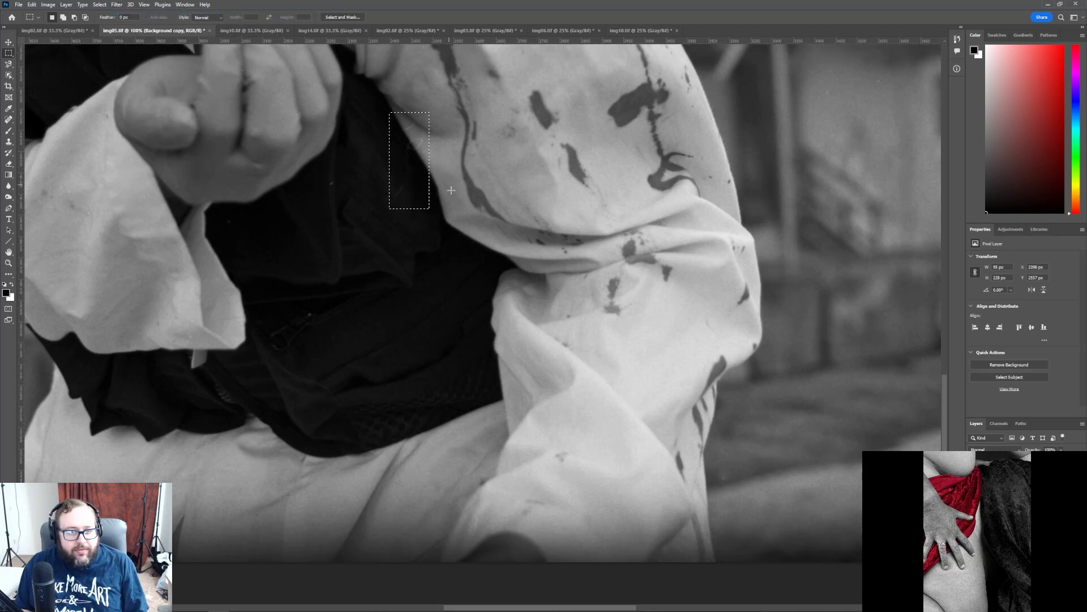
scroll(469, 266, up, 6)
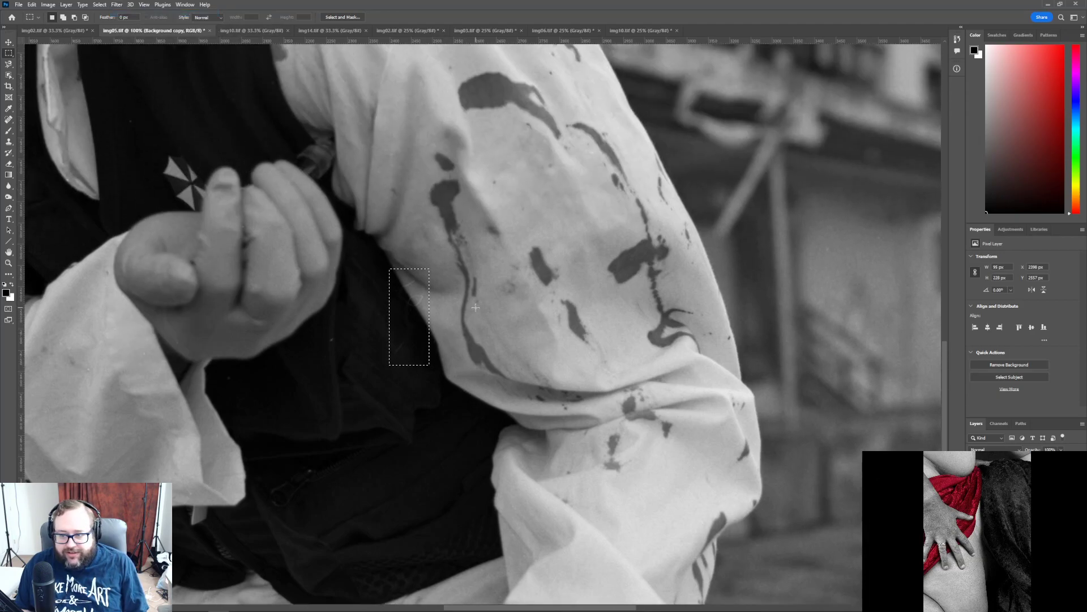
scroll(476, 308, up, 5)
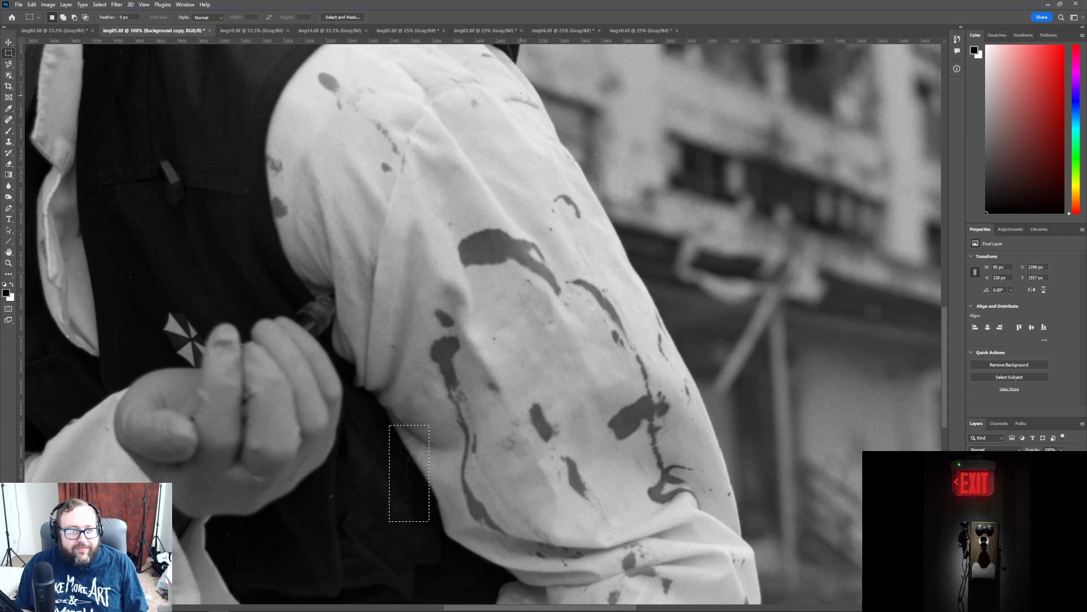
key(ctrl+d)
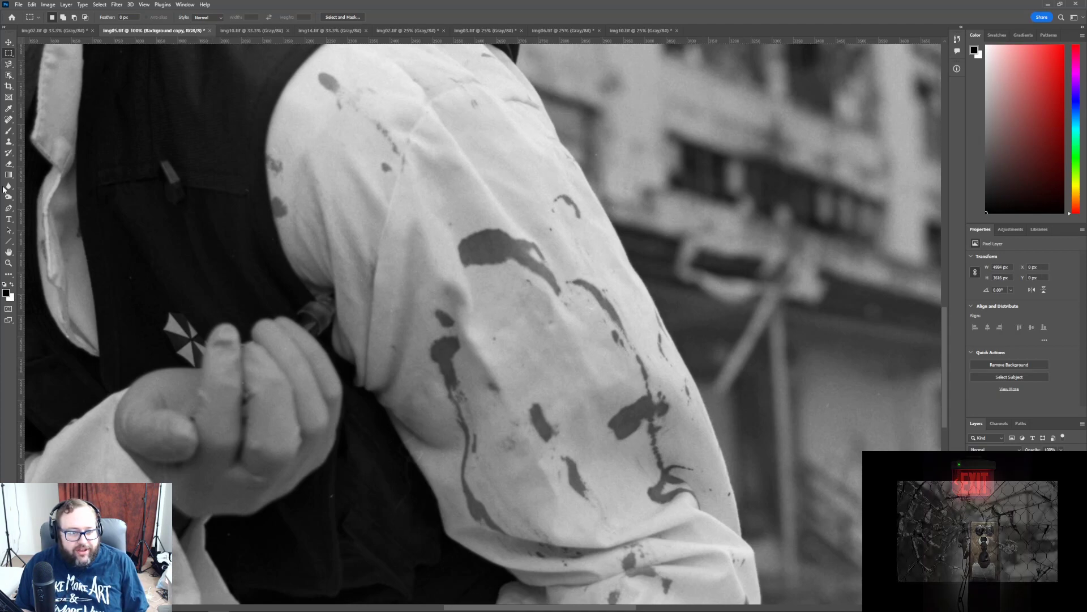
- Clone out the leftover hair mark at the vest edge beside the stained sleeve, undoing a stray stroke, and clean the dark vest below the fist
click(9, 143)
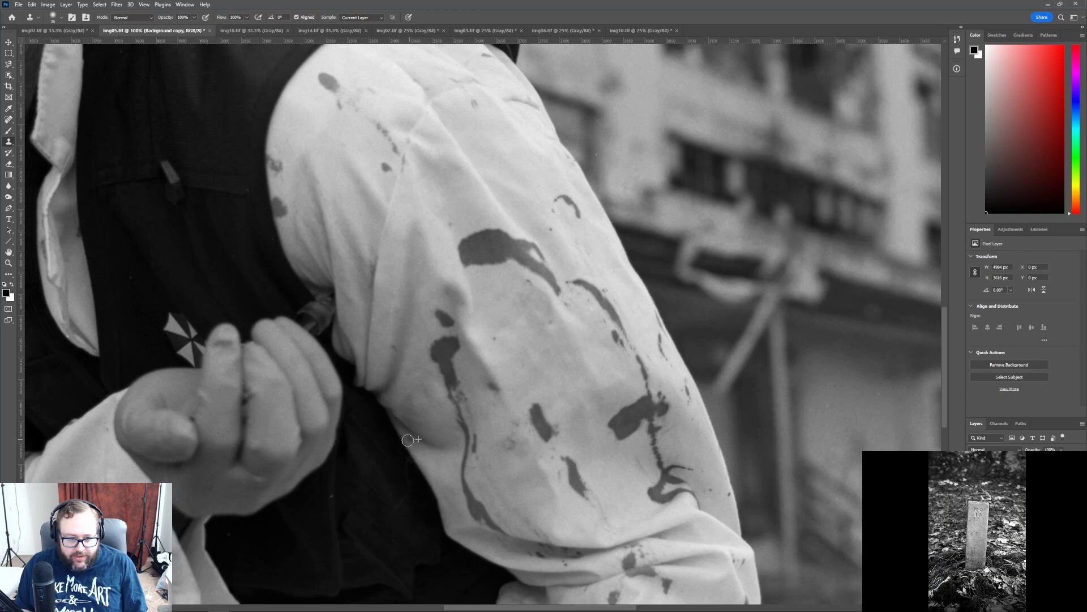
click(20, 5)
click(407, 442)
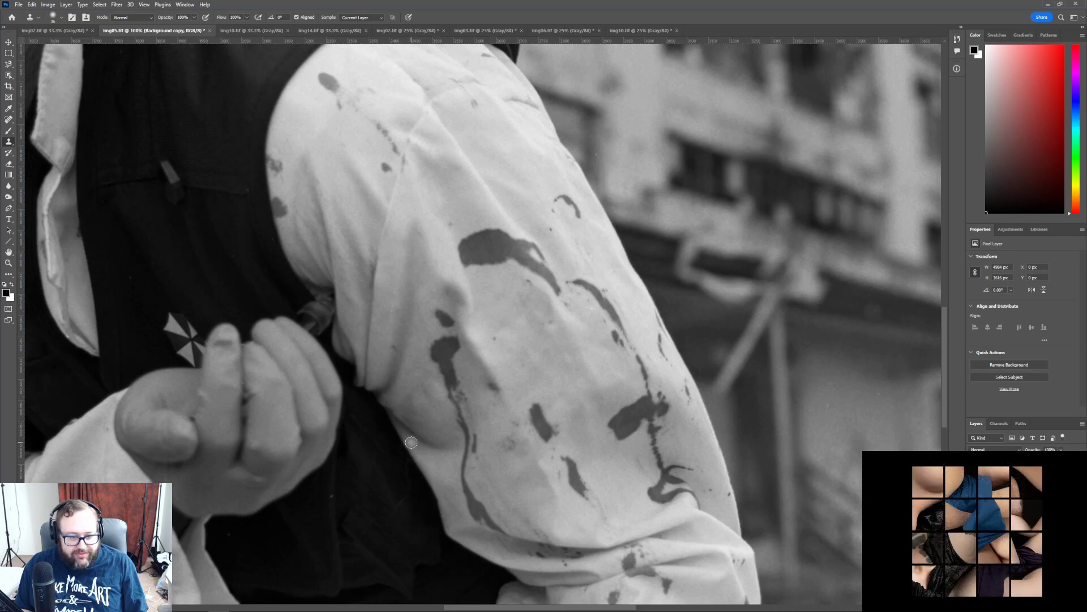
click(31, 5)
click(48, 13)
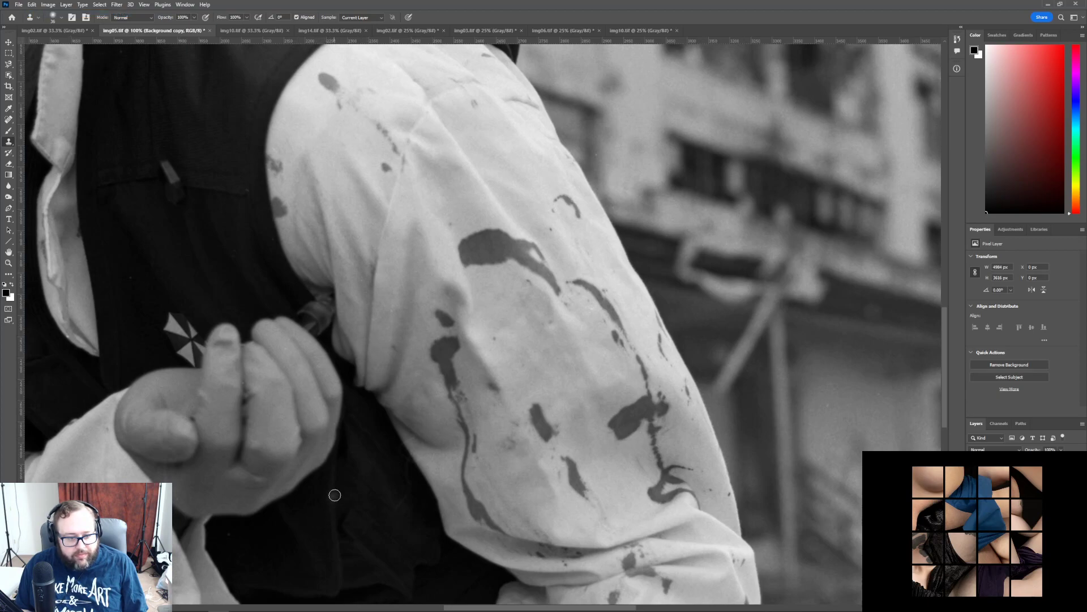
scroll(591, 521, down, 3)
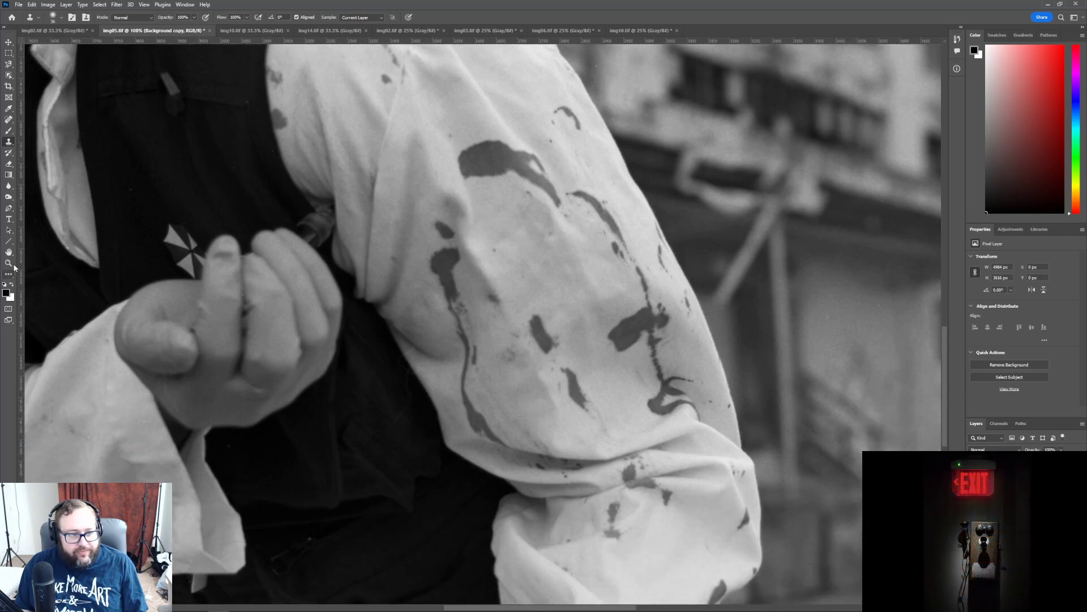
- Zoom out to 33.3% and examine the whole portrait for remaining marks
click(9, 263)
click(388, 244)
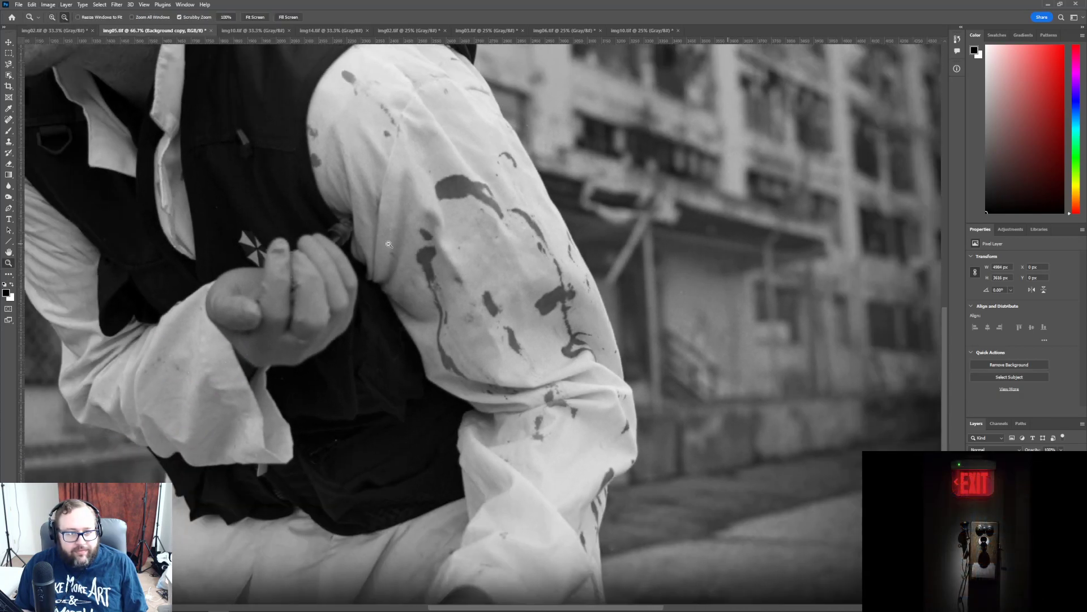
click(389, 245)
click(388, 244)
scroll(426, 454, up, 1)
scroll(426, 454, up, 2)
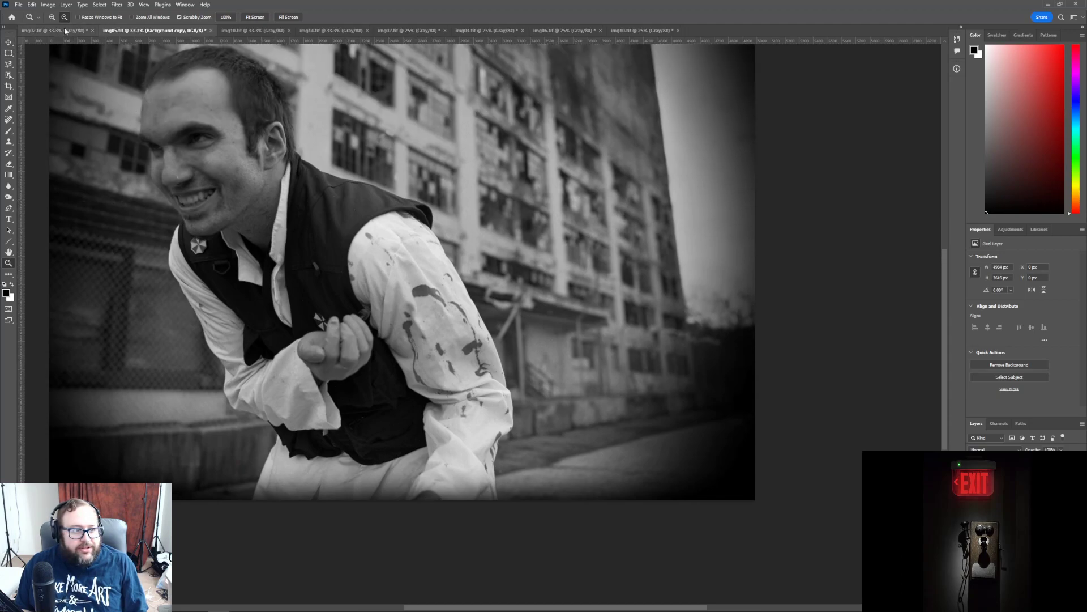
- Select the dusty dark wall and chain-link fence area in front of the man's face, reapply the last Dust & Scratches filter, and deselect
click(177, 165)
click(178, 164)
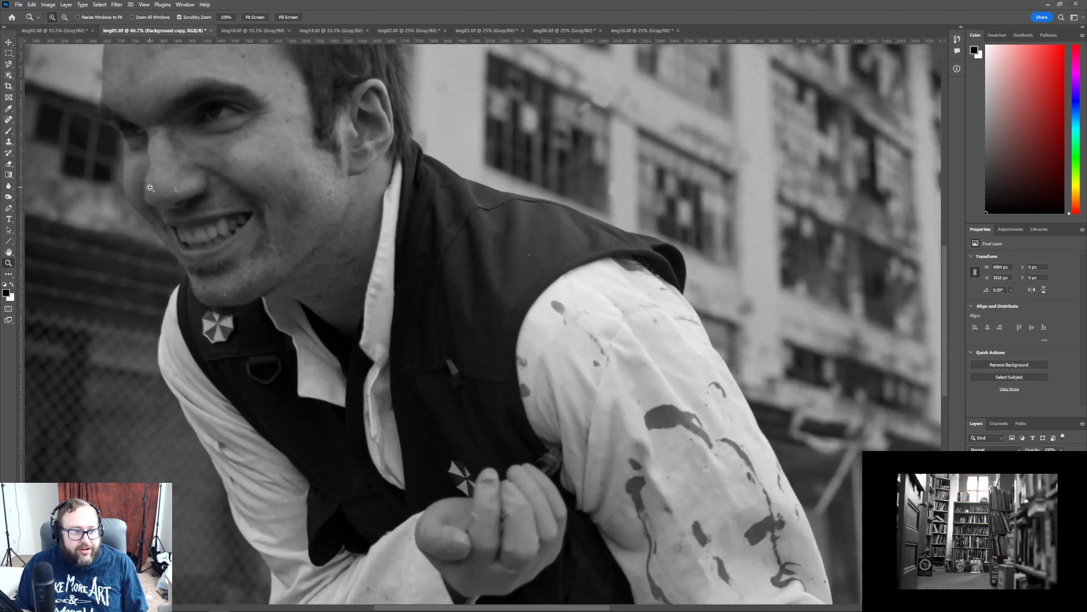
click(144, 193)
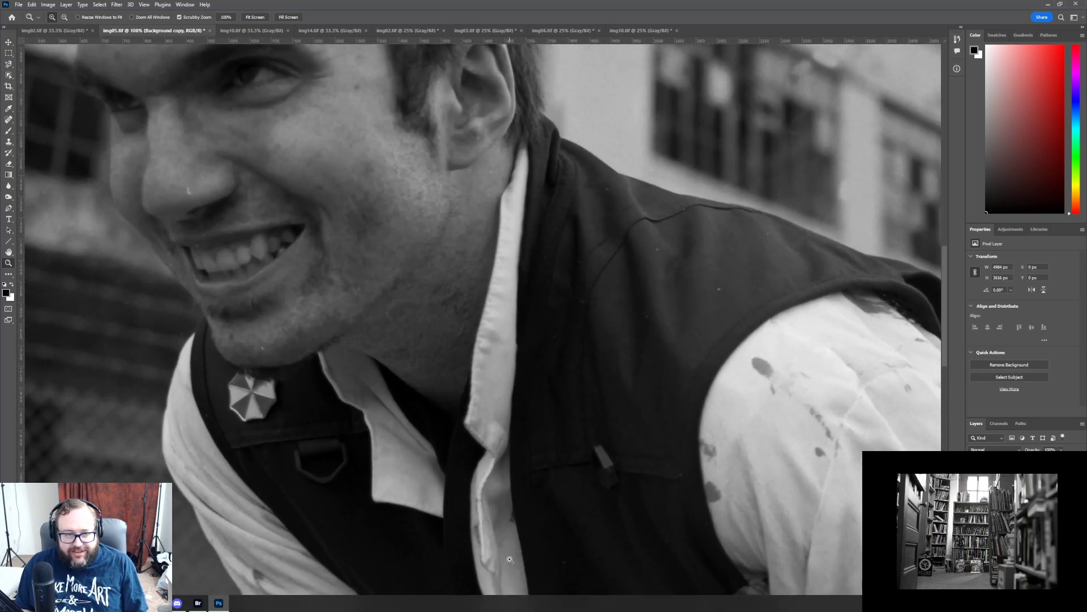
drag(500, 608, 431, 608)
scroll(500, 529, up, 3)
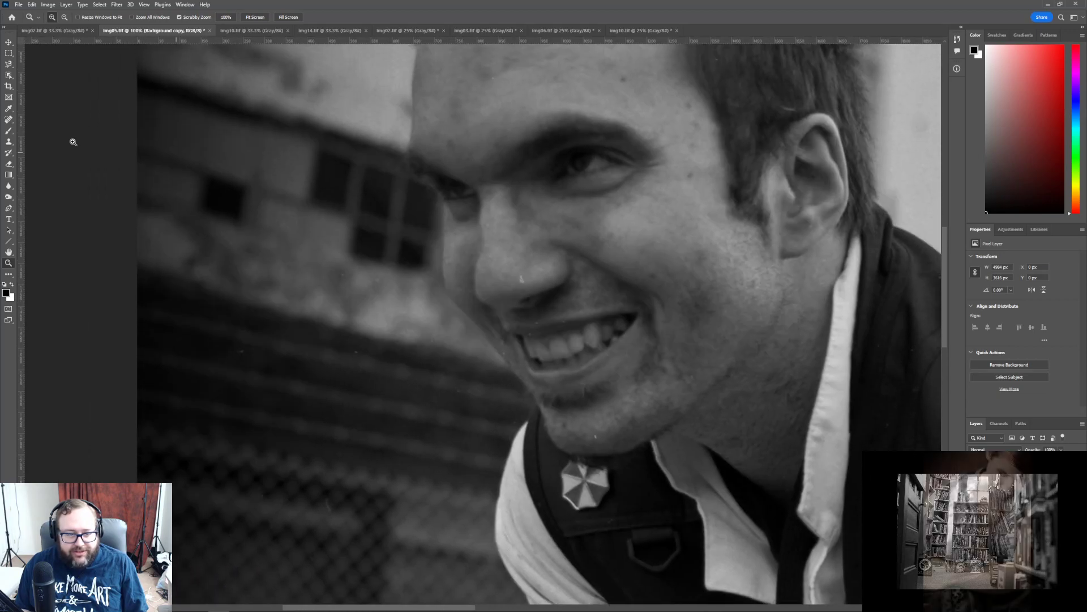
key(m)
drag(170, 233, 412, 542)
click(164, 6)
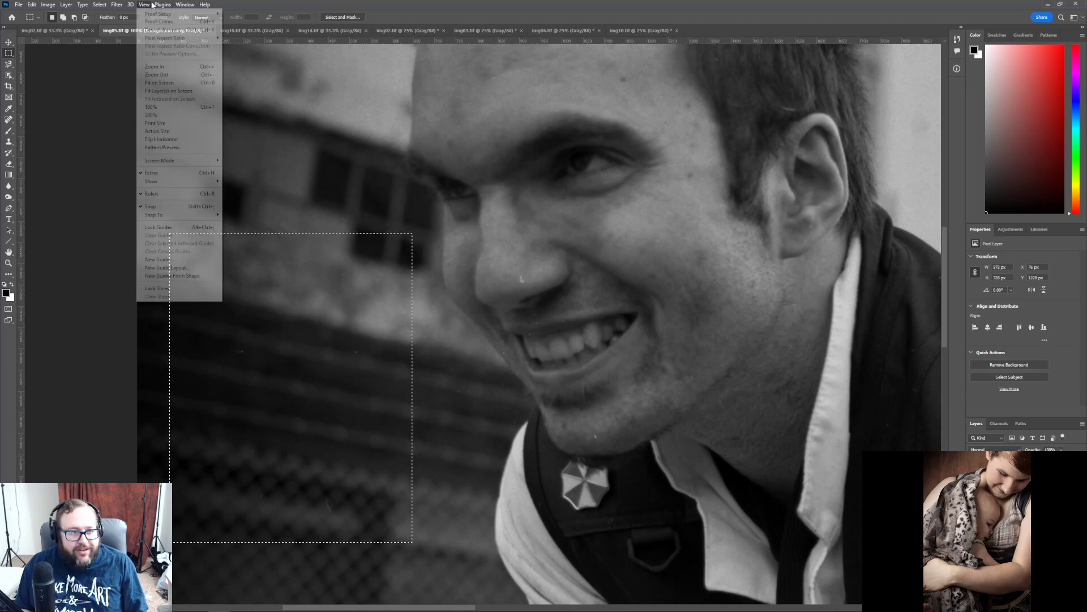
click(121, 14)
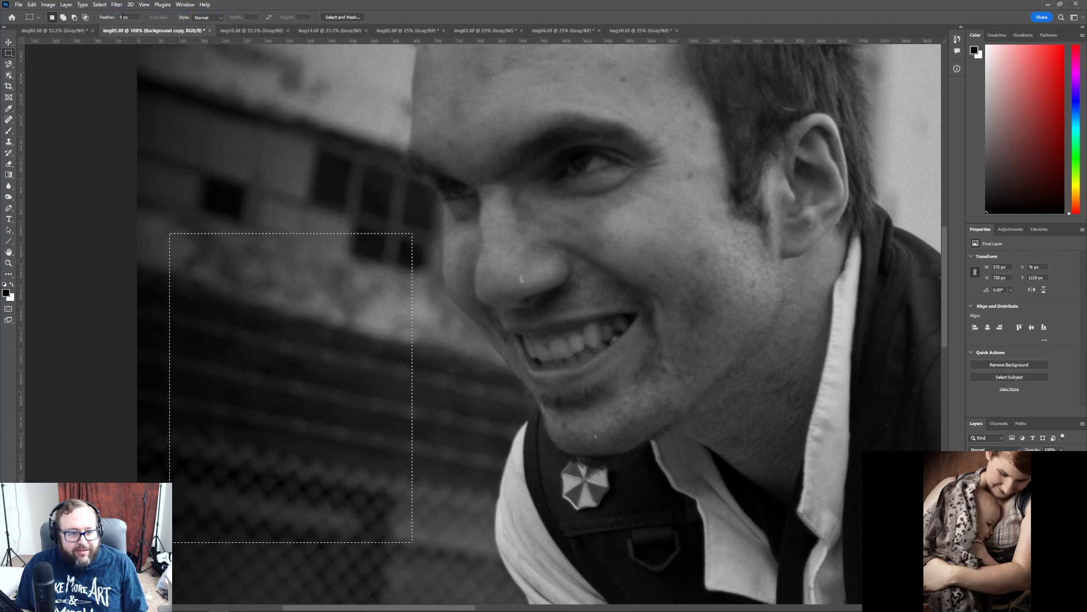
click(453, 455)
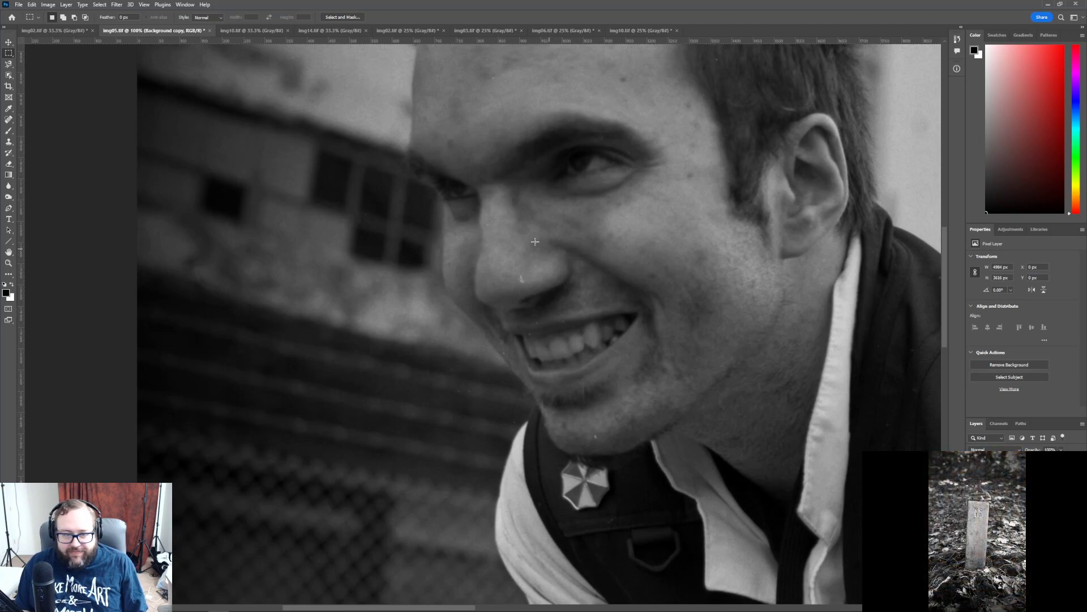
- Select the area around the man's nose tip, mouth and chin with the adjoining background, reapply the last Dust & Scratches filter, and deselect
drag(410, 266, 648, 479)
click(117, 4)
click(122, 14)
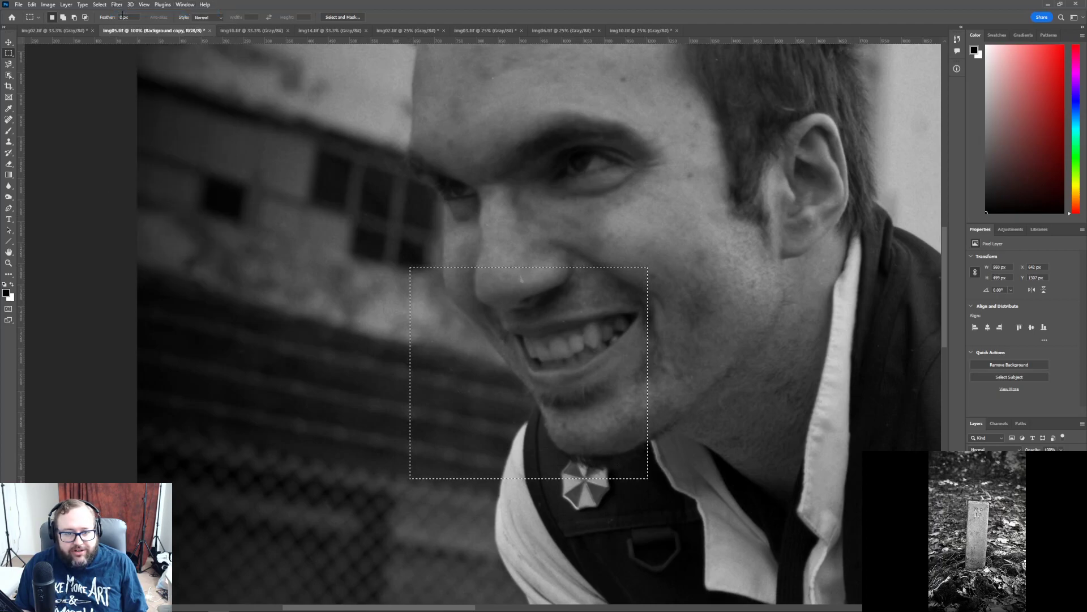
click(277, 227)
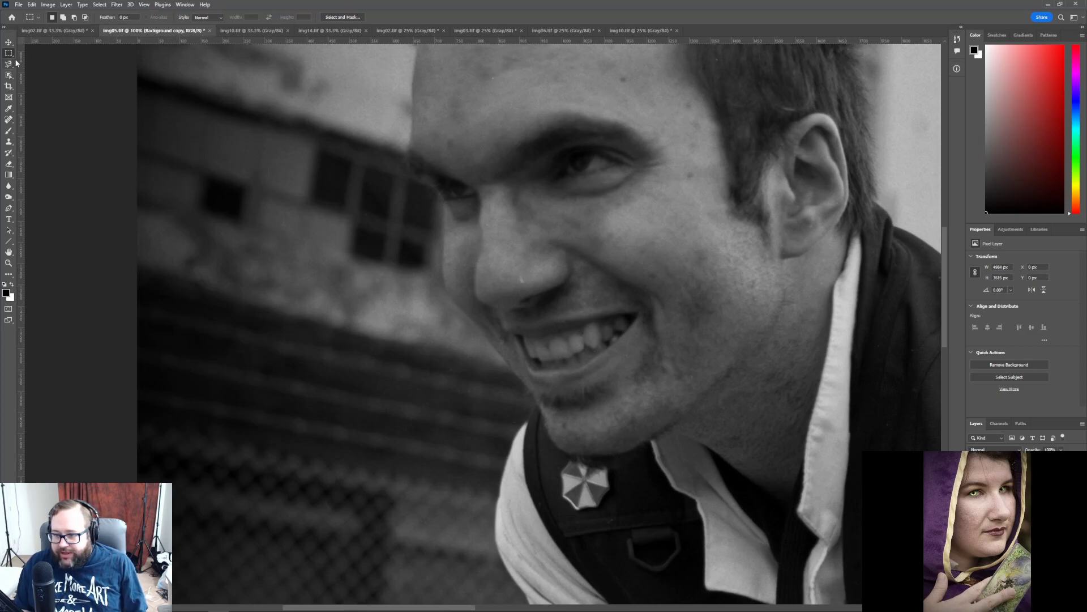
- Clone out the small white mark on the tip of the man's nose with the Clone Stamp
click(9, 142)
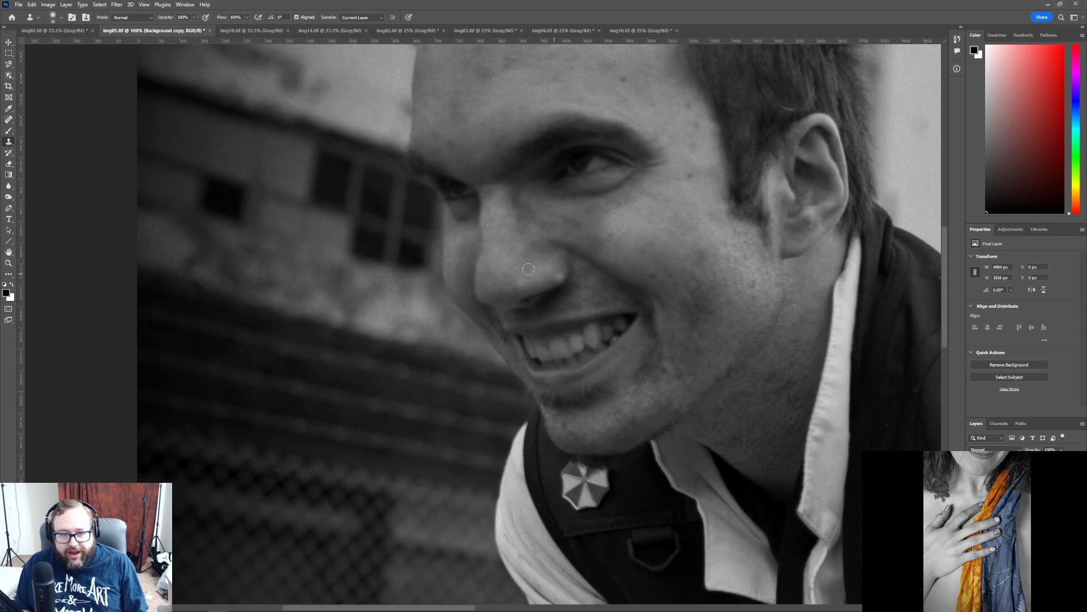
scroll(600, 241, up, 2)
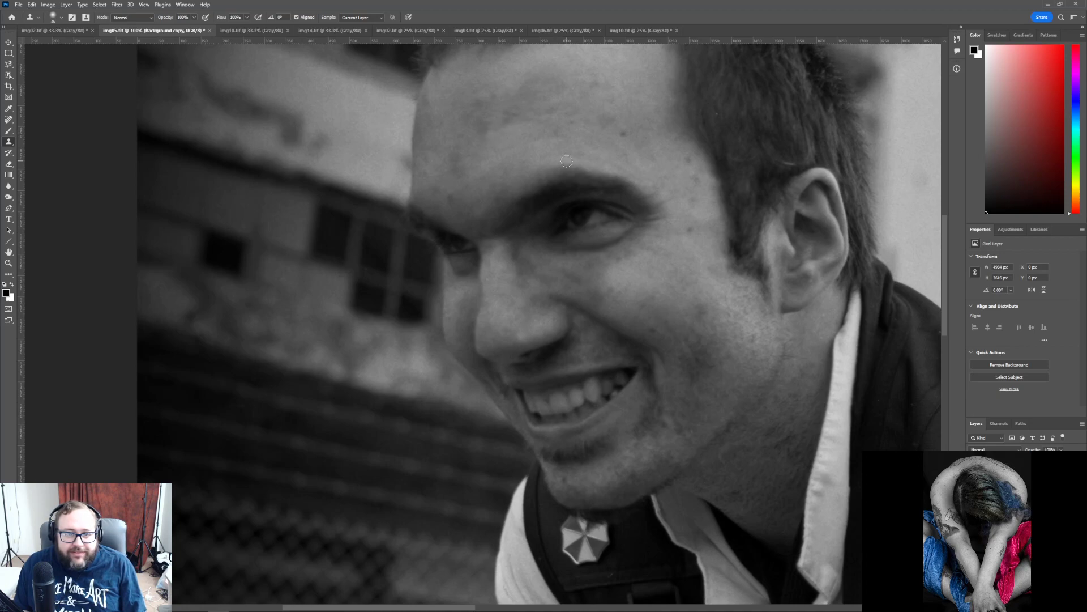
scroll(763, 356, up, 5)
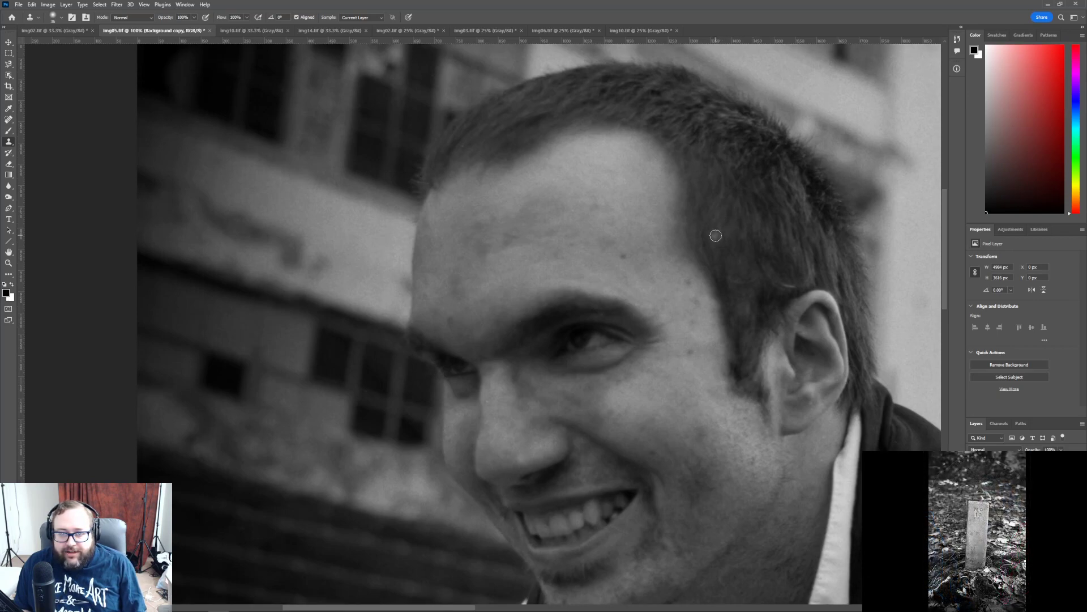
- Examine the face, collar, vest, sleeve and building at 100% for remaining marks, and review the whole image fitted to the screen
scroll(614, 315, down, 10)
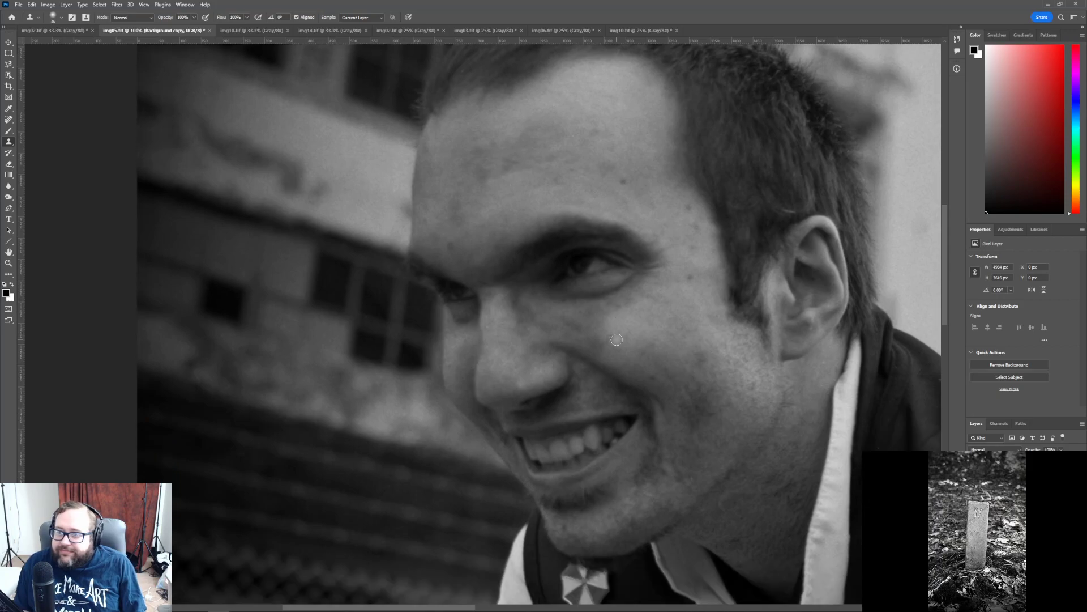
scroll(609, 357, down, 2)
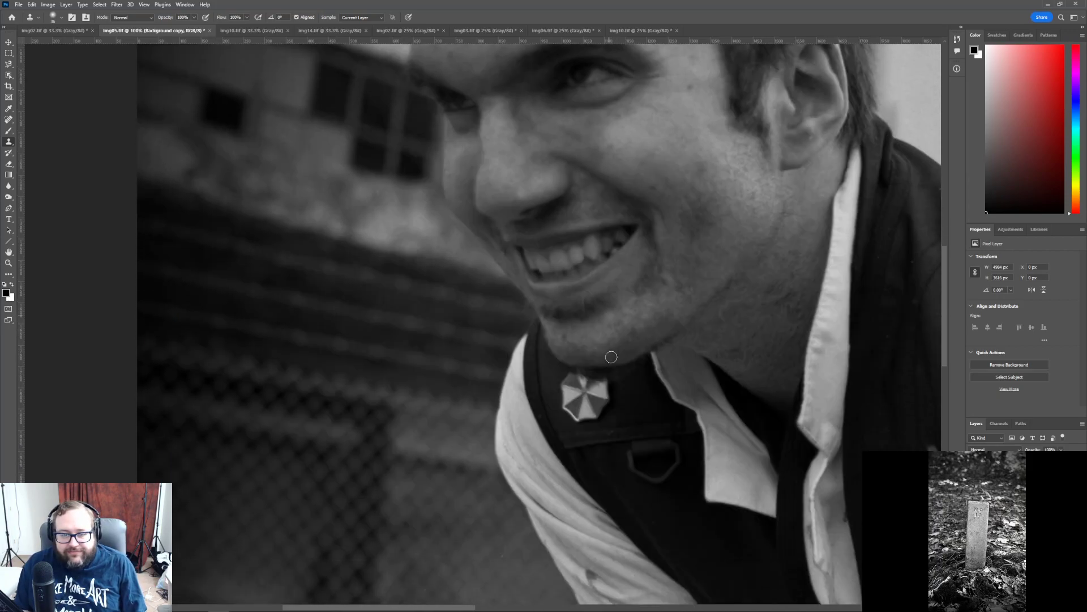
scroll(708, 301, down, 6)
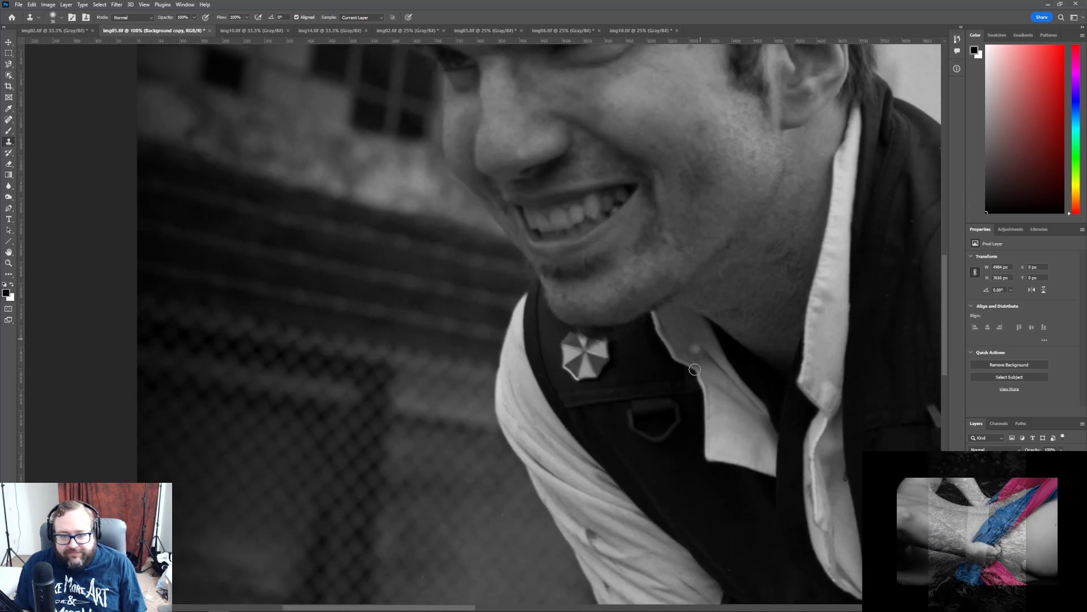
scroll(737, 512, down, 2)
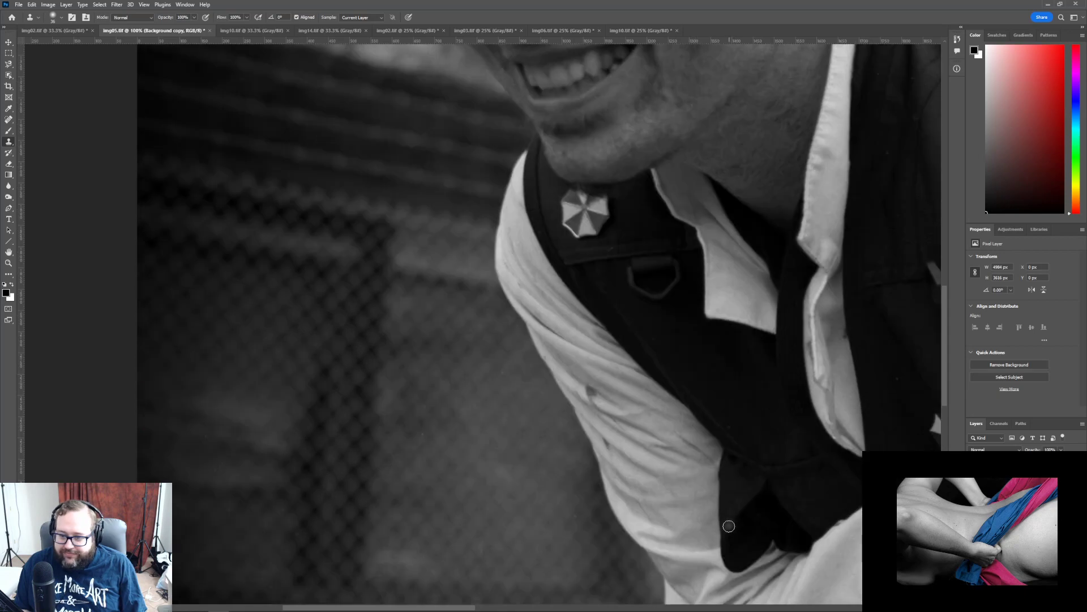
drag(382, 610, 455, 610)
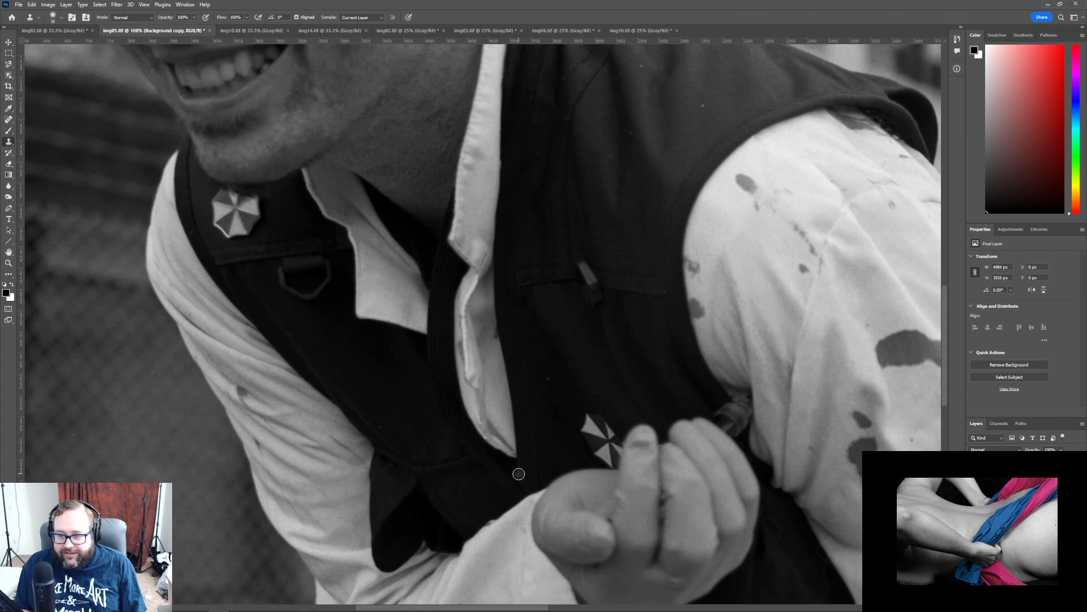
scroll(517, 476, up, 8)
scroll(517, 487, up, 12)
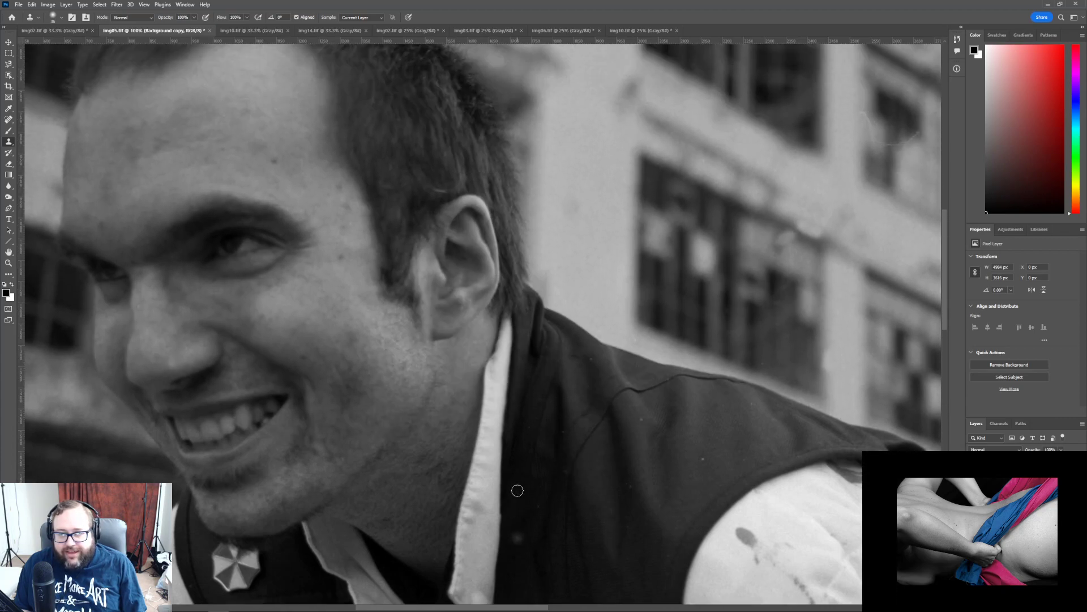
scroll(517, 475, up, 9)
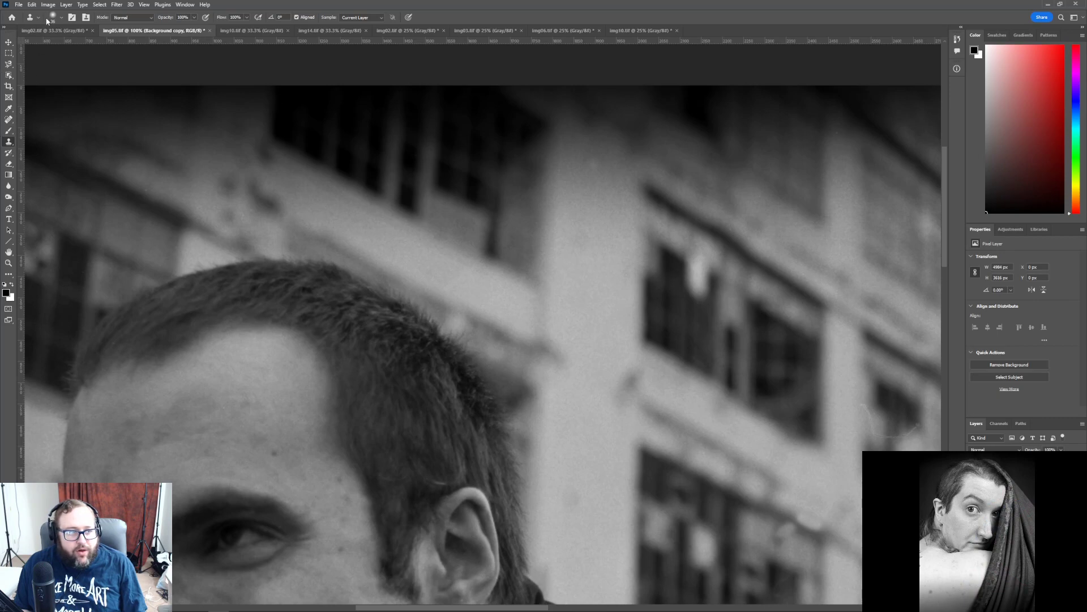
click(9, 263)
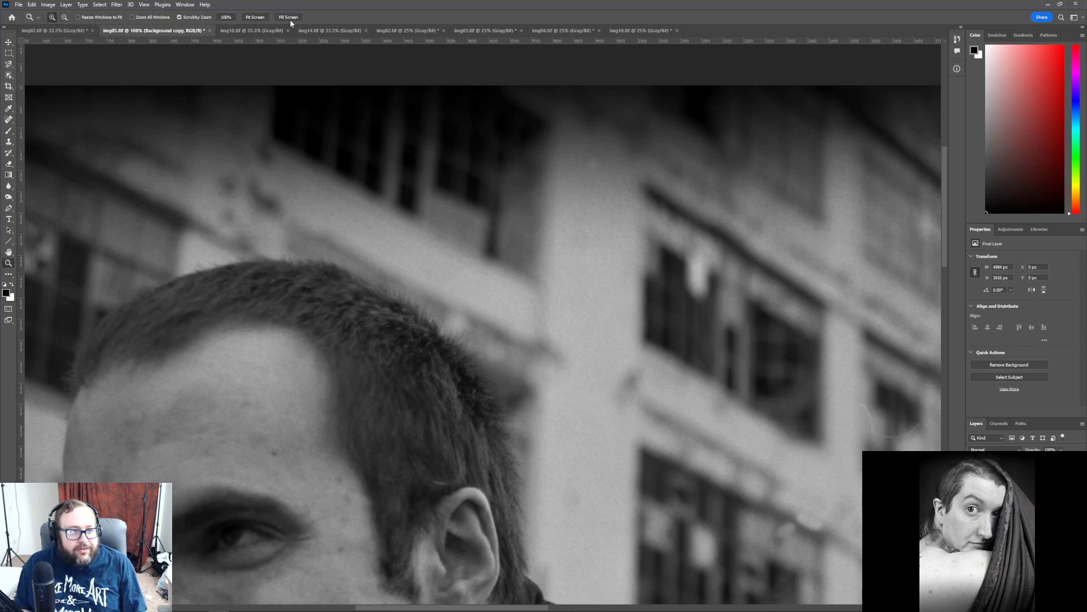
click(255, 17)
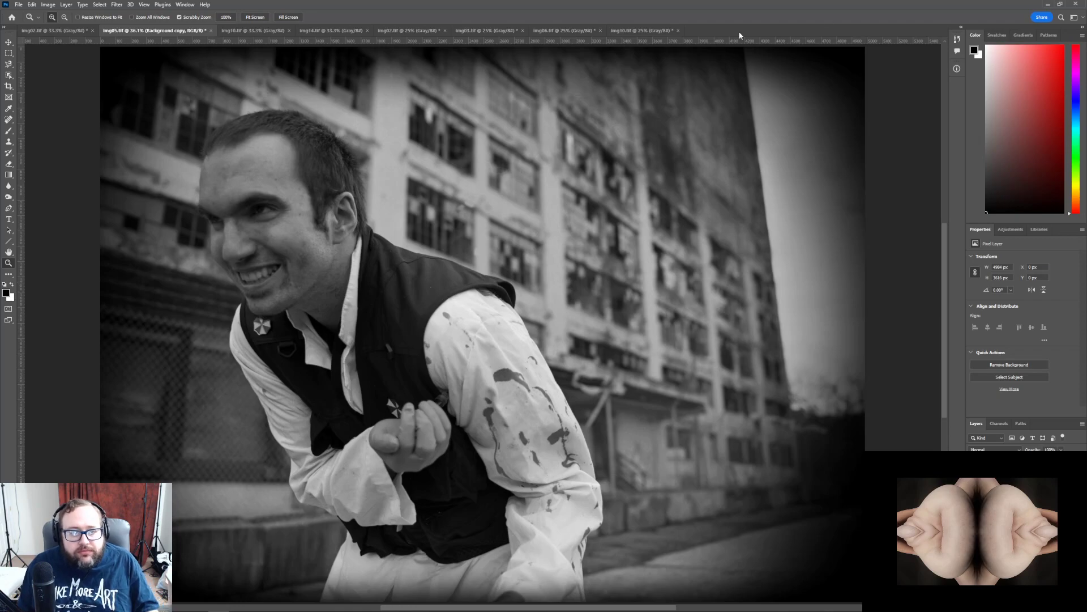
scroll(645, 348, down, 1)
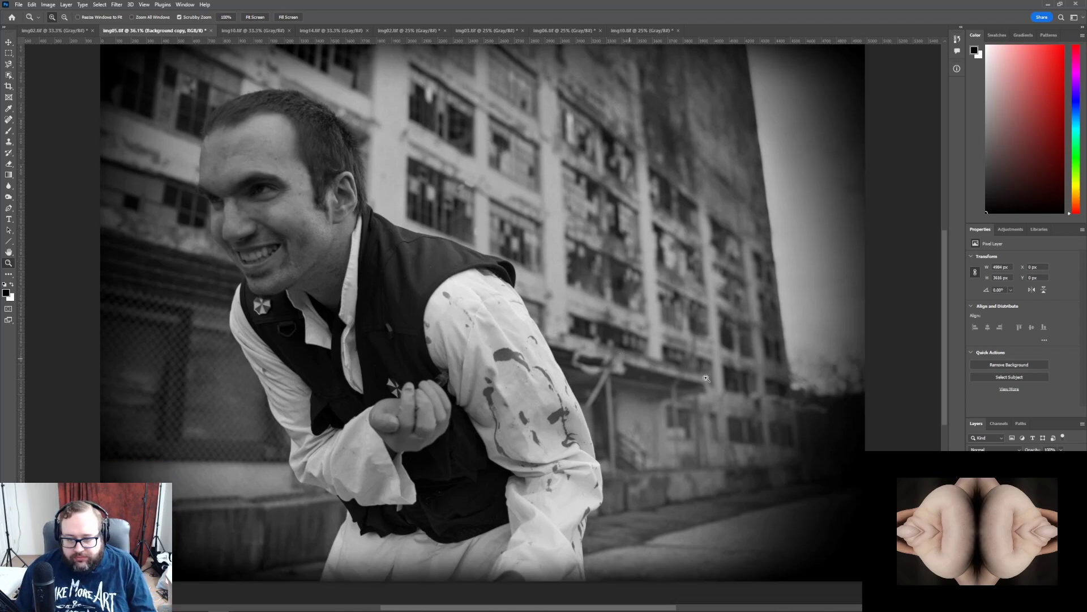
- Save the finished portrait as a layered TIFF named 05 with no image compression
scroll(691, 377, up, 1)
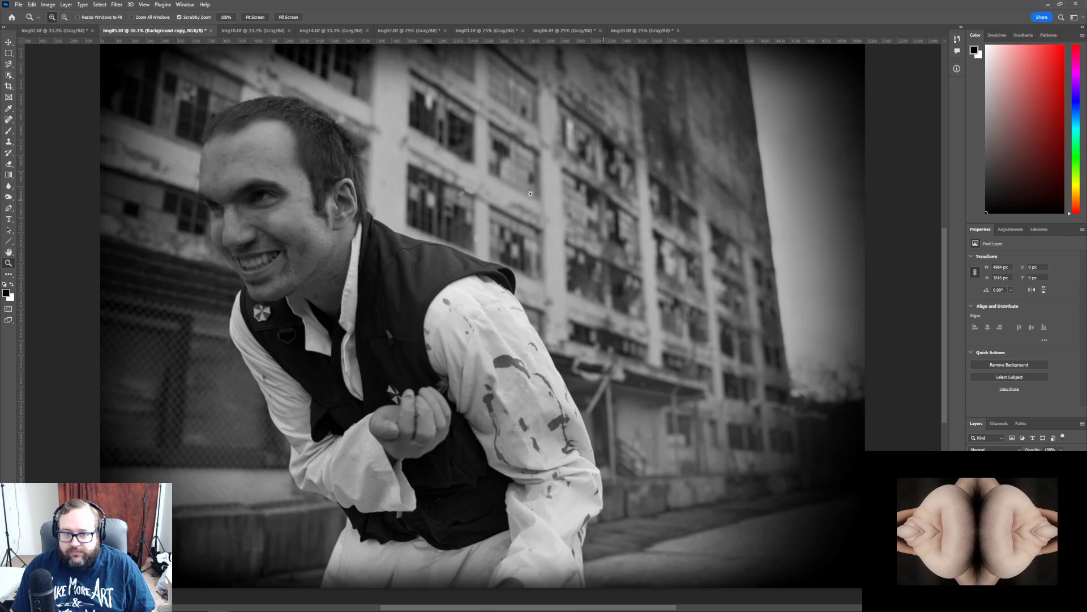
click(18, 5)
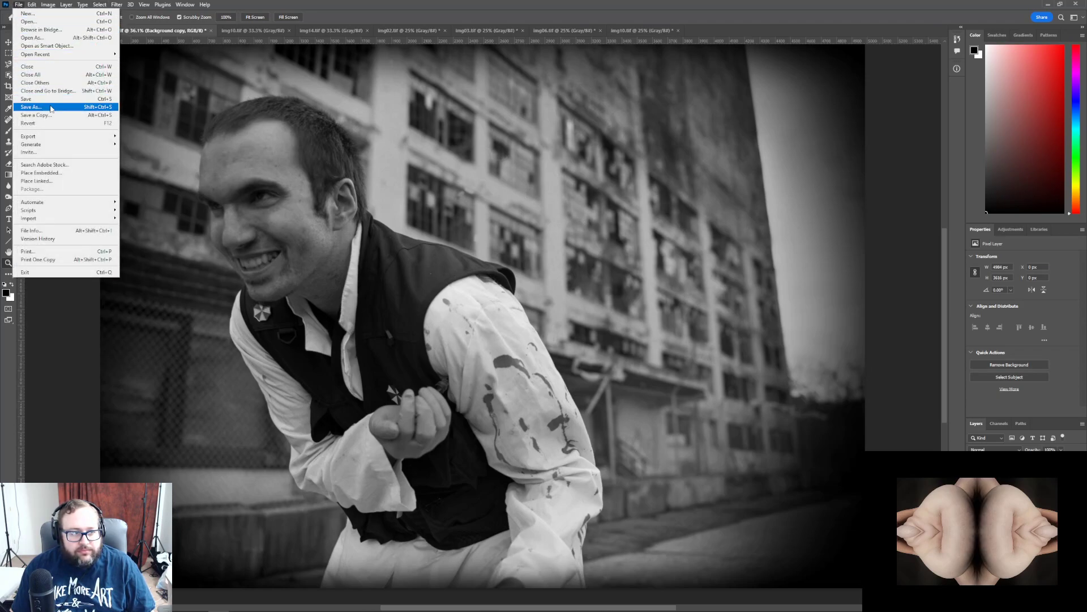
click(31, 107)
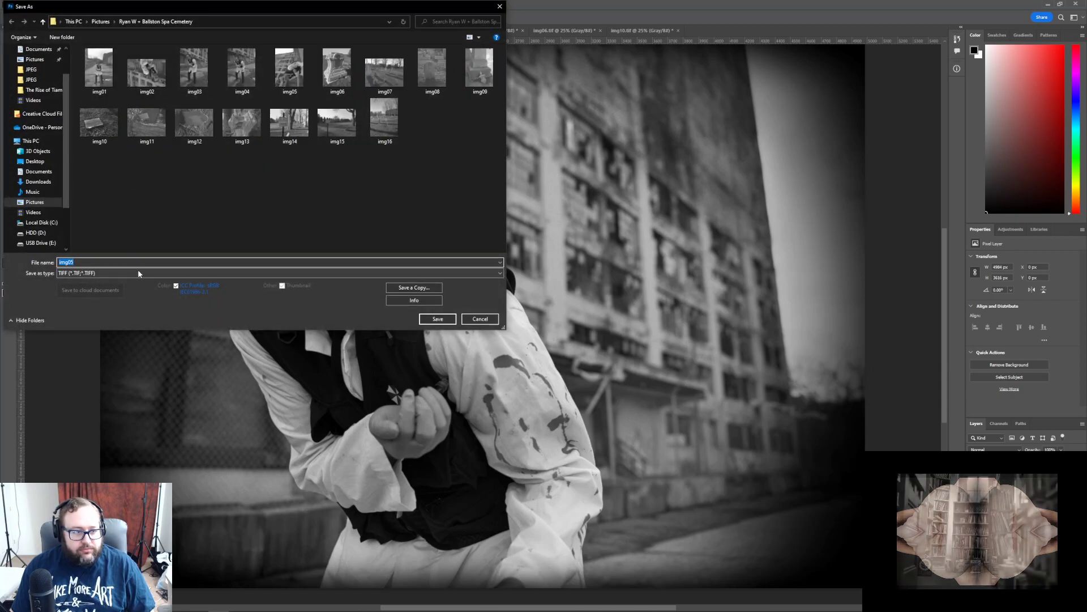
click(68, 262)
key(BackSpace)
key(BackSpace)
key(BackSpace)
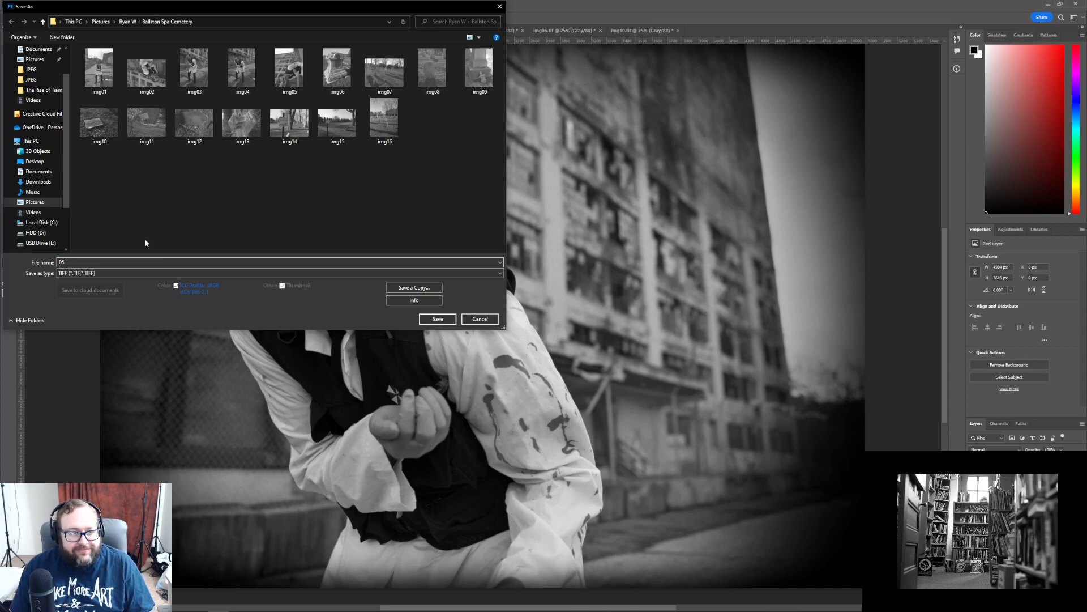
click(438, 318)
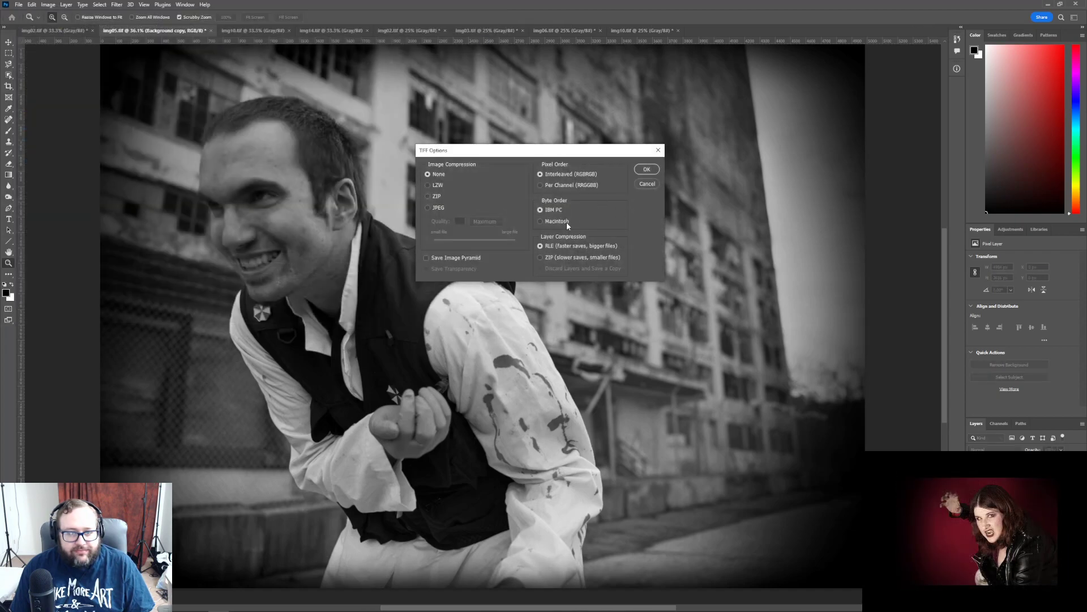
click(643, 171)
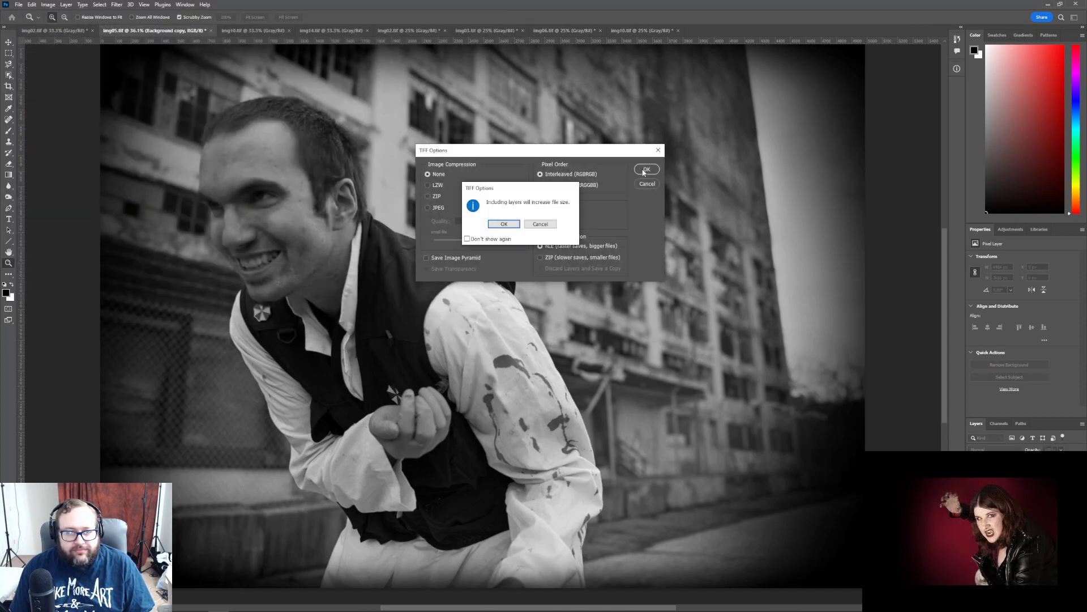
click(510, 226)
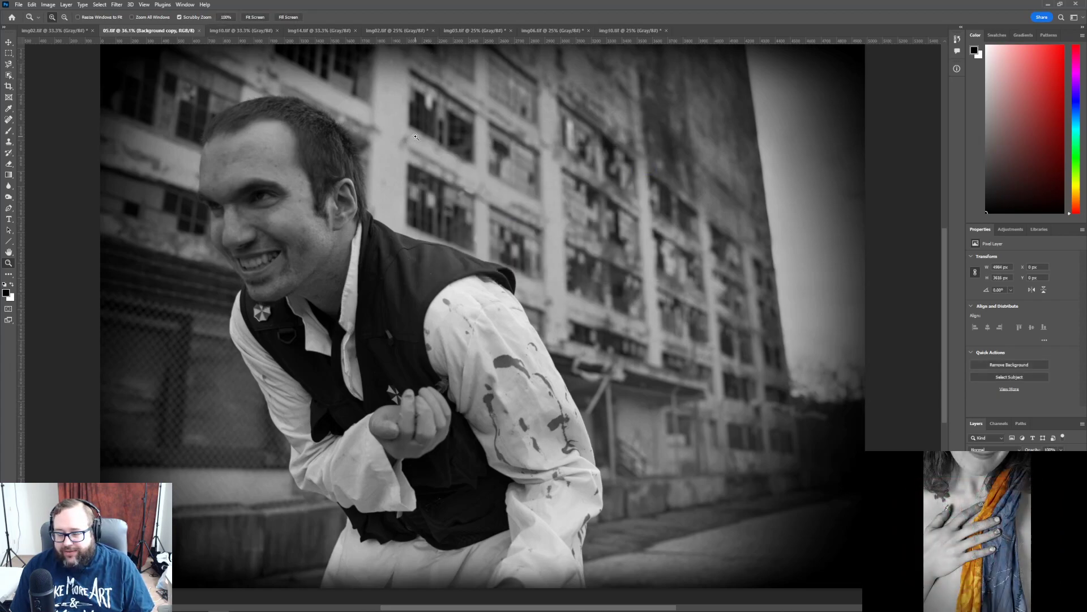
- Switch to img02.tif and crop a strip off the top of the photo, leaving it about 3138 px high
click(61, 31)
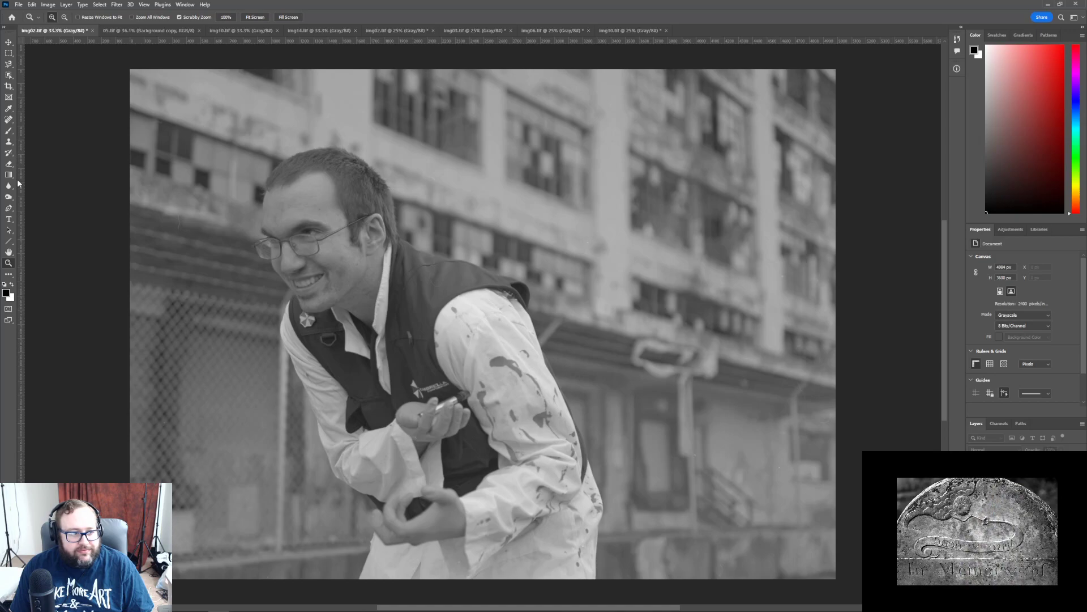
click(9, 86)
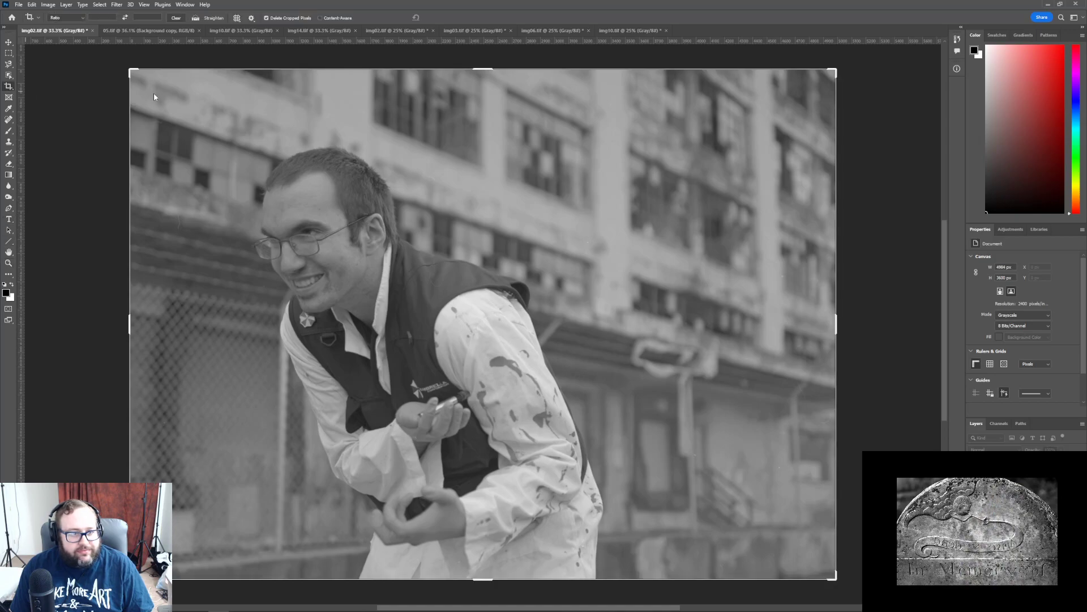
drag(486, 70, 488, 102)
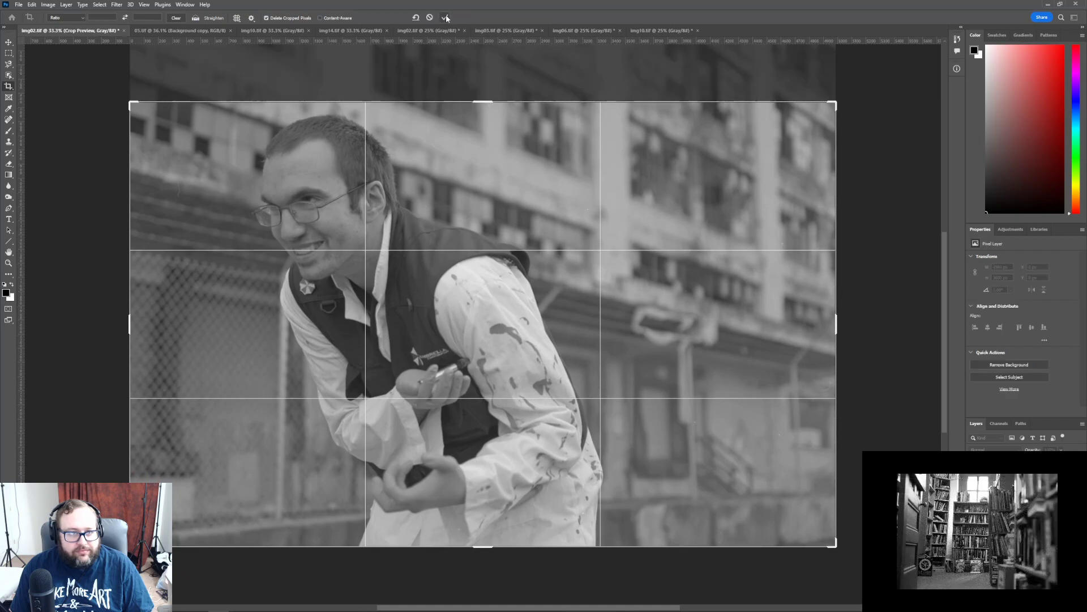
click(445, 17)
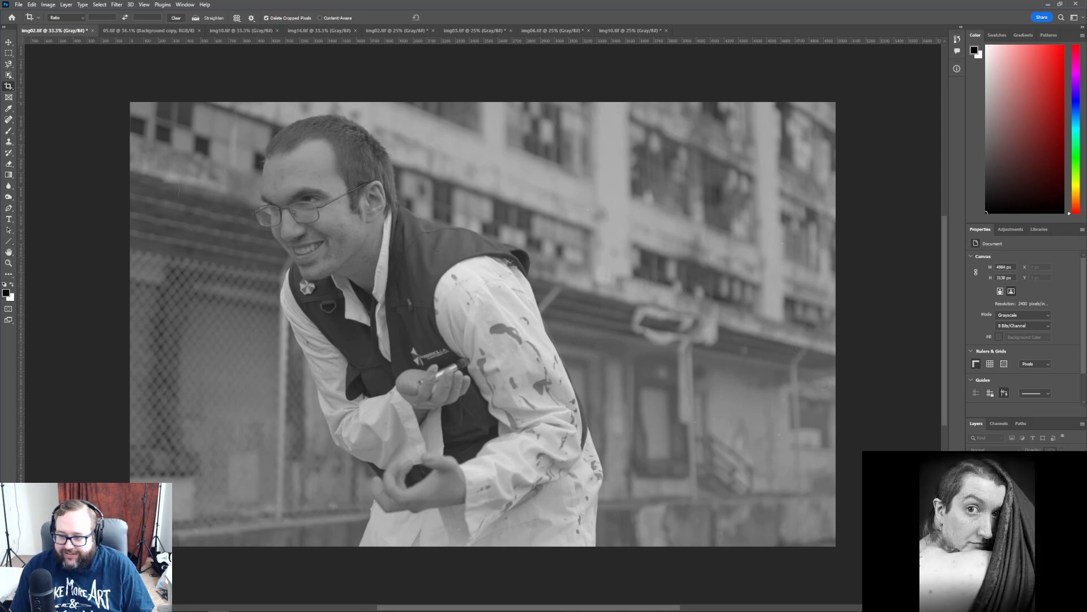
- Convert img02.tif from grayscale to RGB color and duplicate the Background layer as Background copy
click(48, 5)
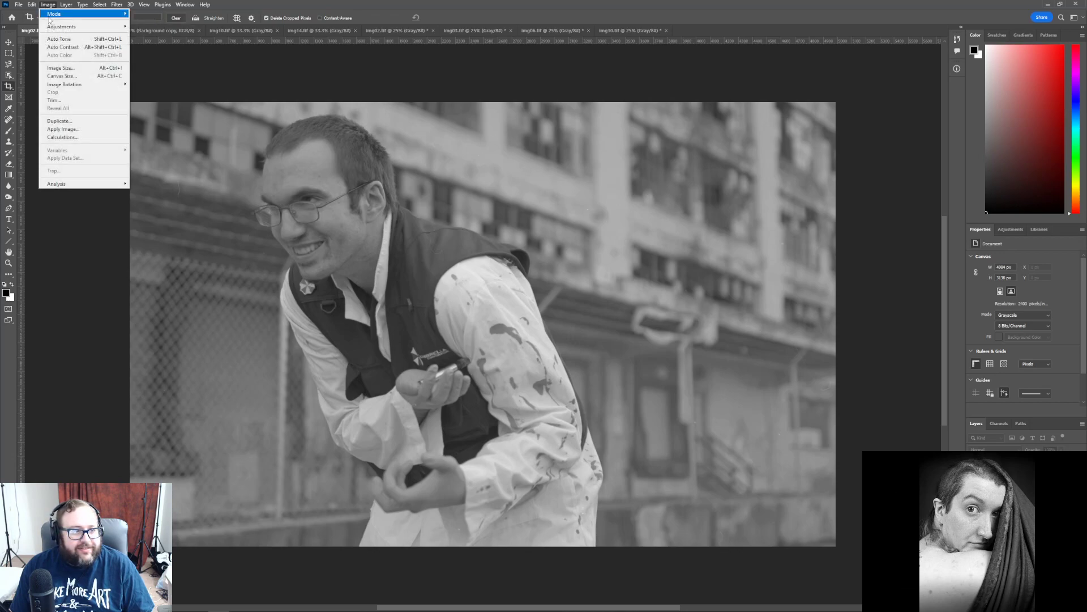
mouse_move(51, 15)
click(152, 46)
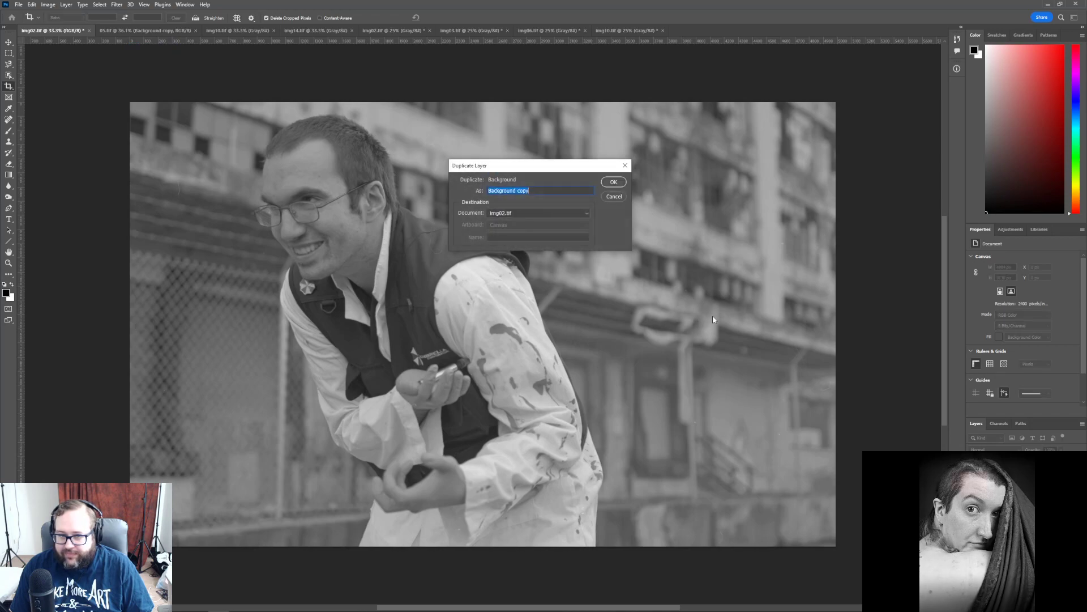
click(612, 183)
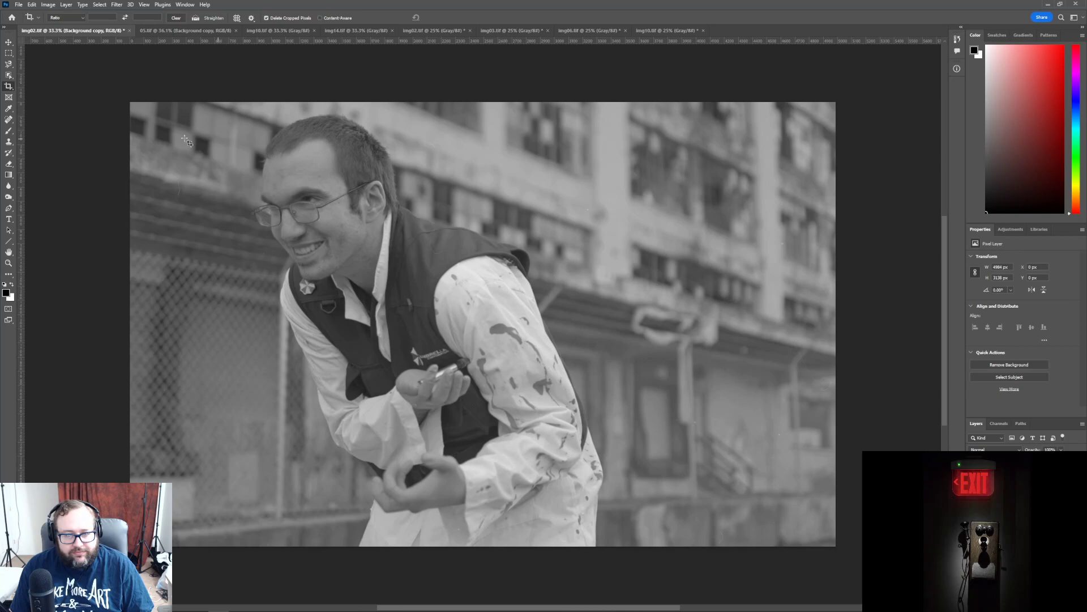
- Add a Curves adjustment layer, pulling the black point inward and setting the white point's input to about 230
click(1017, 230)
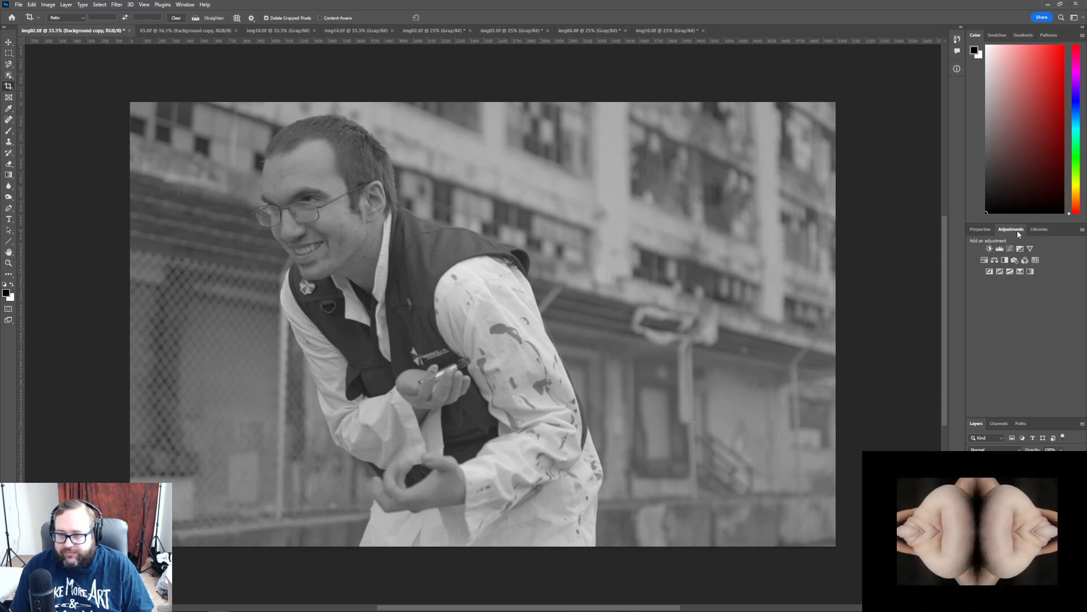
click(1013, 247)
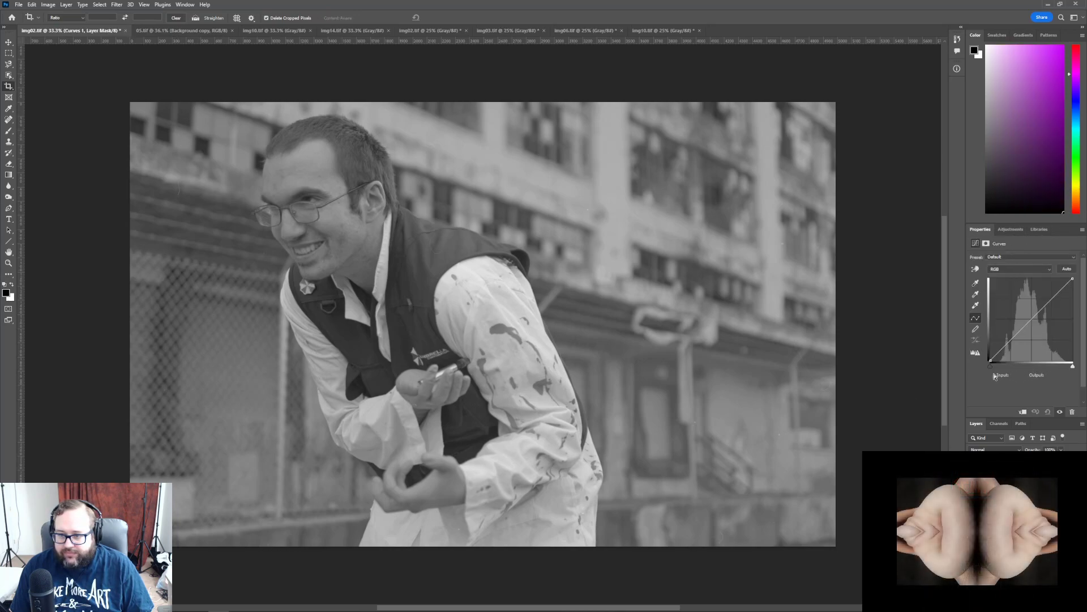
drag(990, 366, 1001, 377)
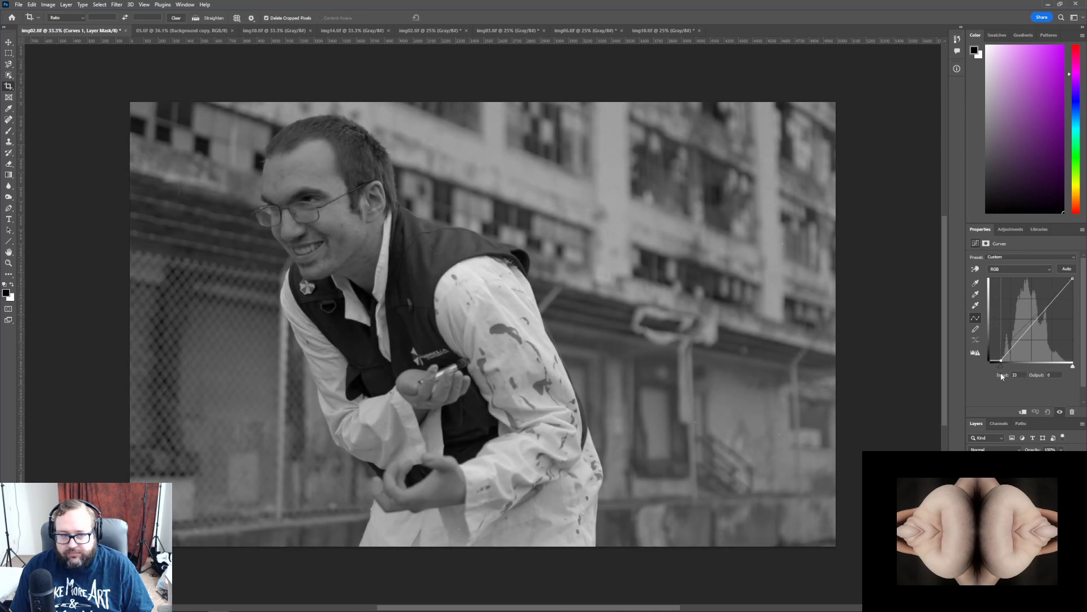
drag(1071, 368, 1066, 369)
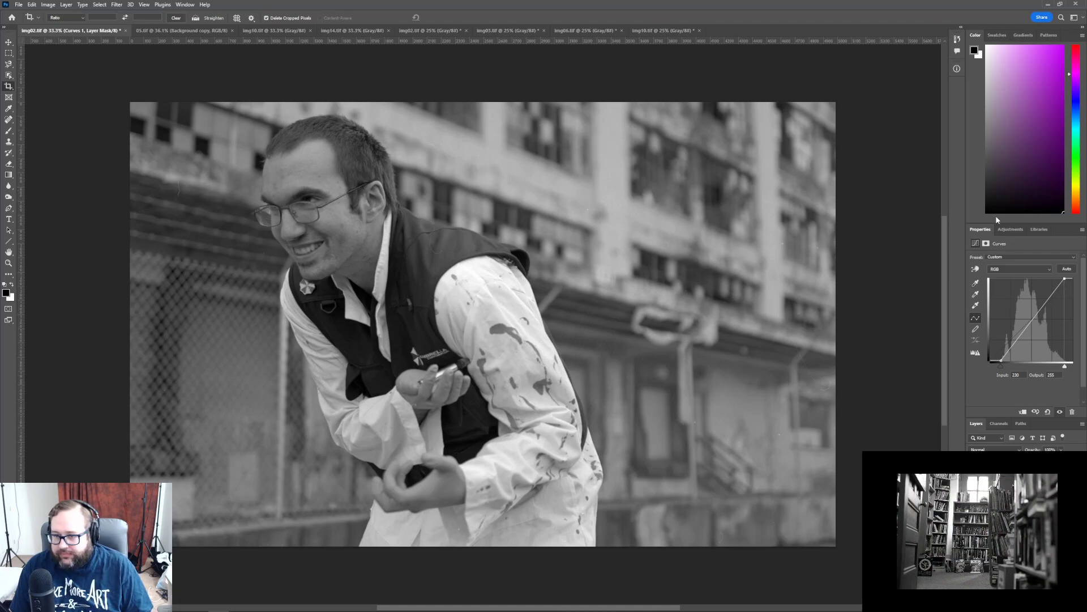
- Add a Brightness/Contrast adjustment layer with contrast raised to about 42
click(1006, 231)
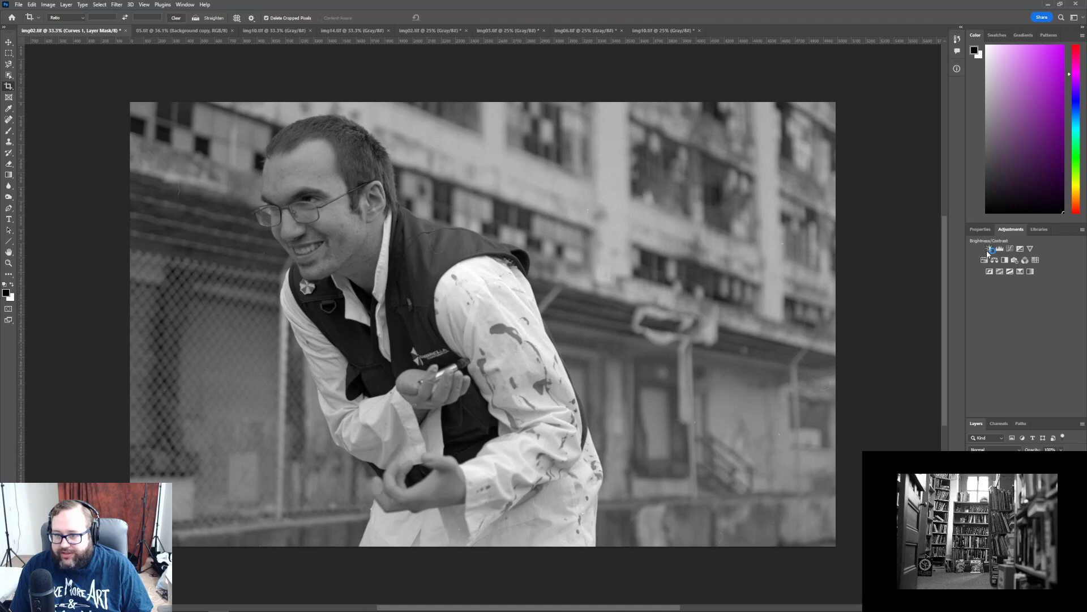
click(989, 250)
drag(1024, 298, 1058, 305)
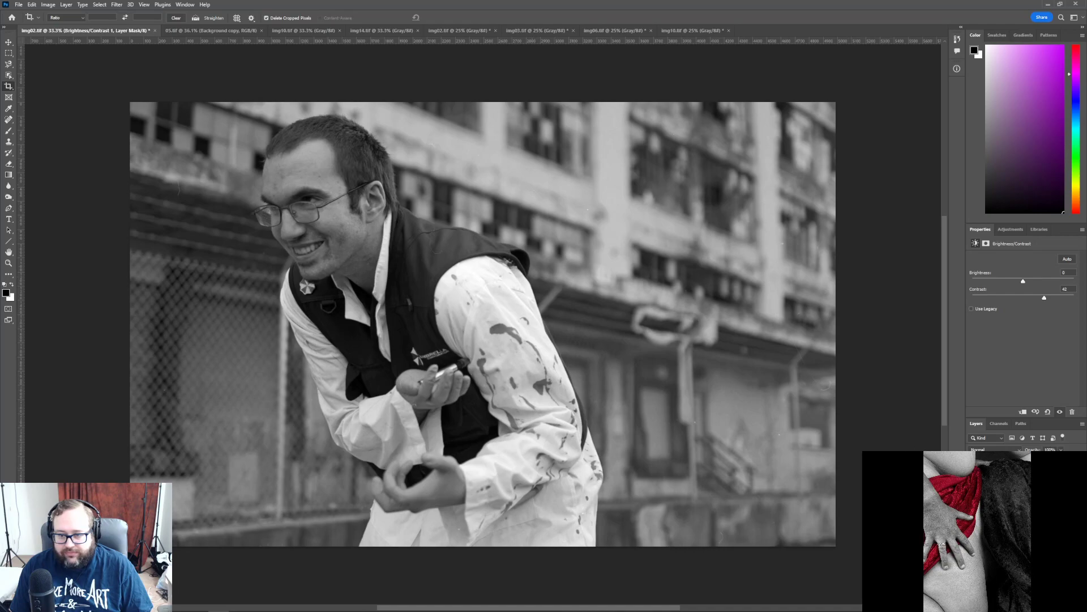
- Darken the four corners of the Background copy layer with black-to-transparent gradients running diagonally inward
click(1020, 495)
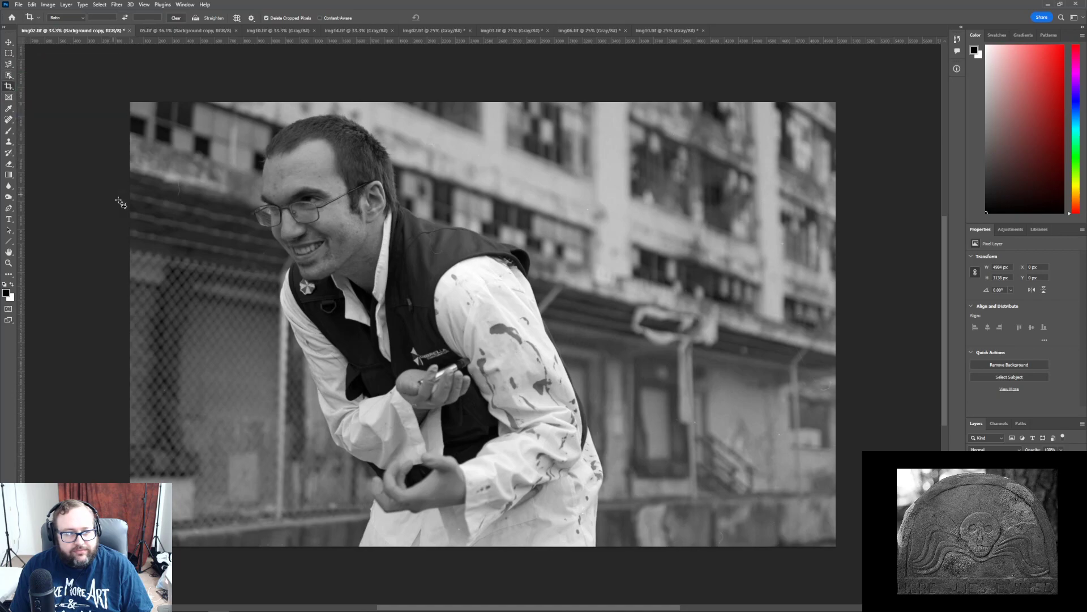
click(8, 176)
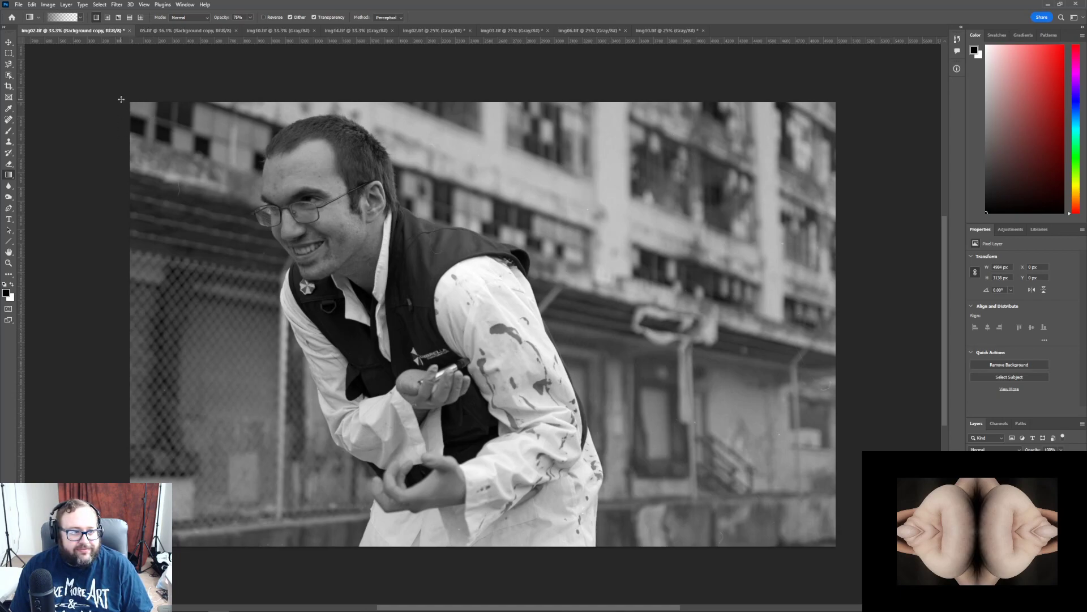
drag(121, 100, 249, 207)
drag(107, 569, 265, 422)
drag(848, 96, 703, 224)
drag(848, 559, 700, 376)
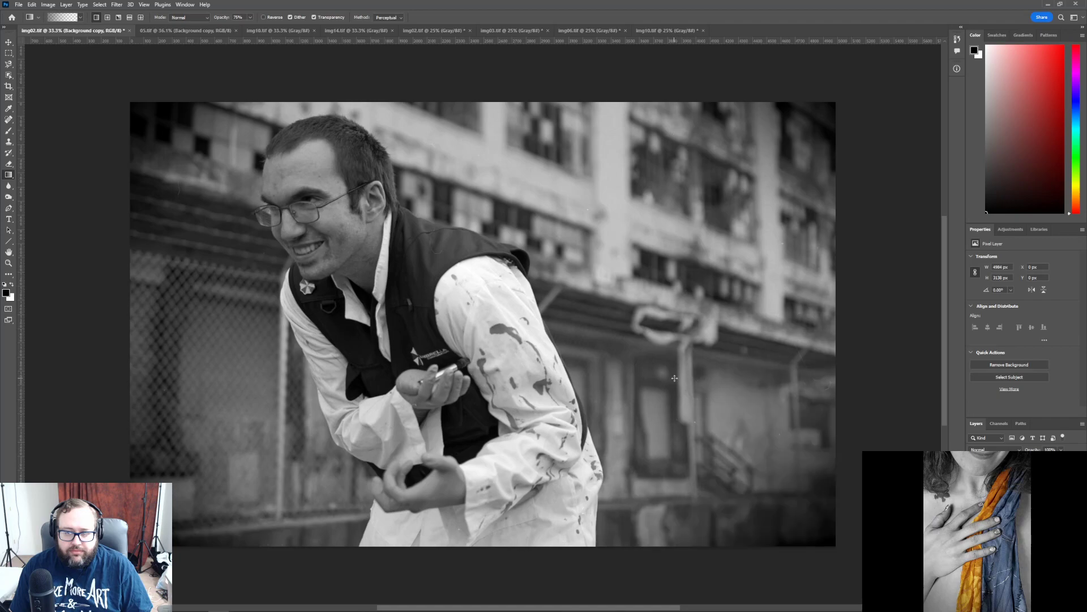
- Darken both sides and the bottom edge of the photo with inward black gradients
drag(97, 282, 283, 281)
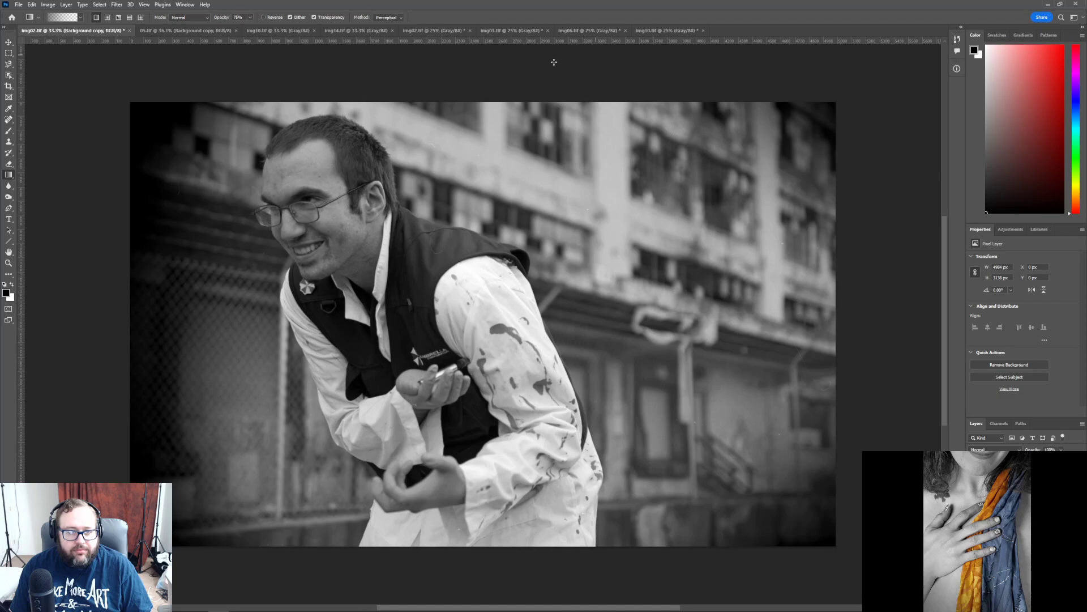
drag(877, 306, 631, 311)
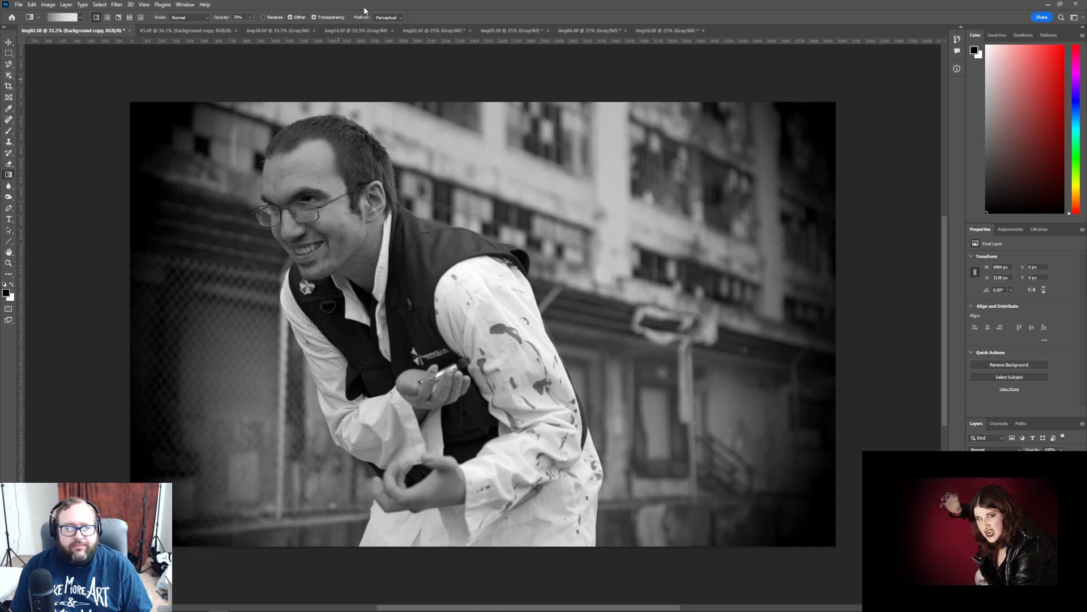
drag(493, 566, 493, 483)
- Try a longer and a shorter dark gradient along the photo's top edge, undoing each one
drag(498, 78, 501, 150)
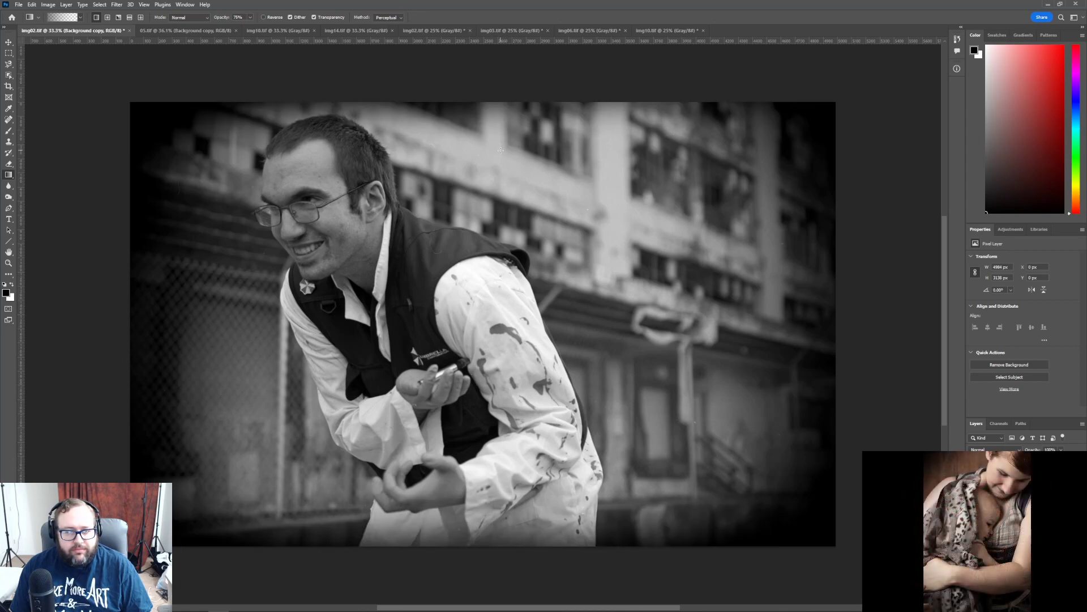
click(33, 5)
click(41, 12)
drag(481, 95, 479, 125)
click(33, 5)
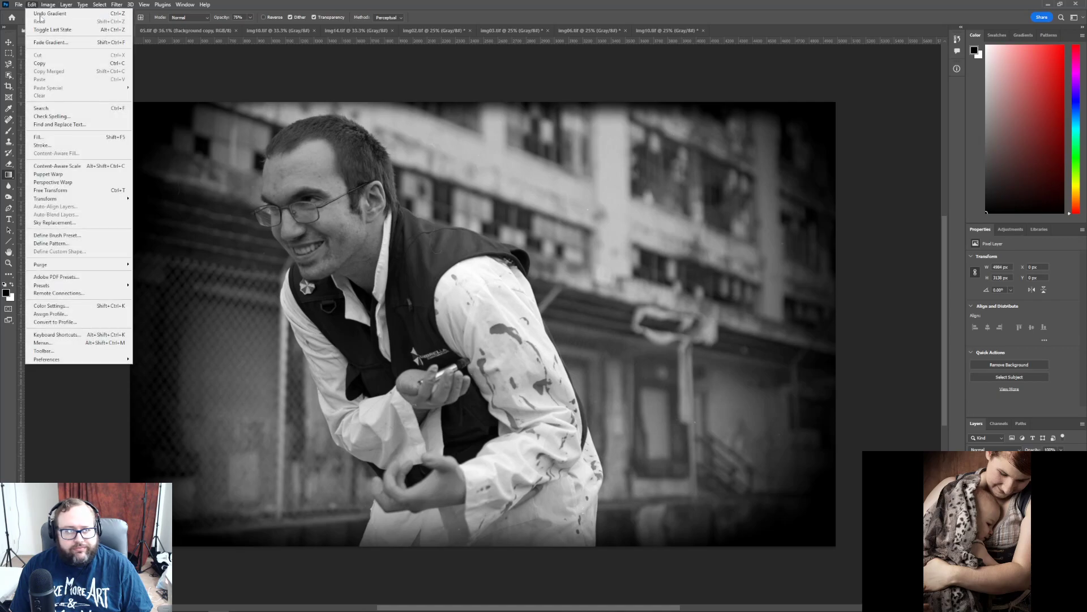
click(40, 12)
- Darken the top edge of the photo with a black gradient and select the Brightness/Contrast layer
drag(503, 80, 496, 155)
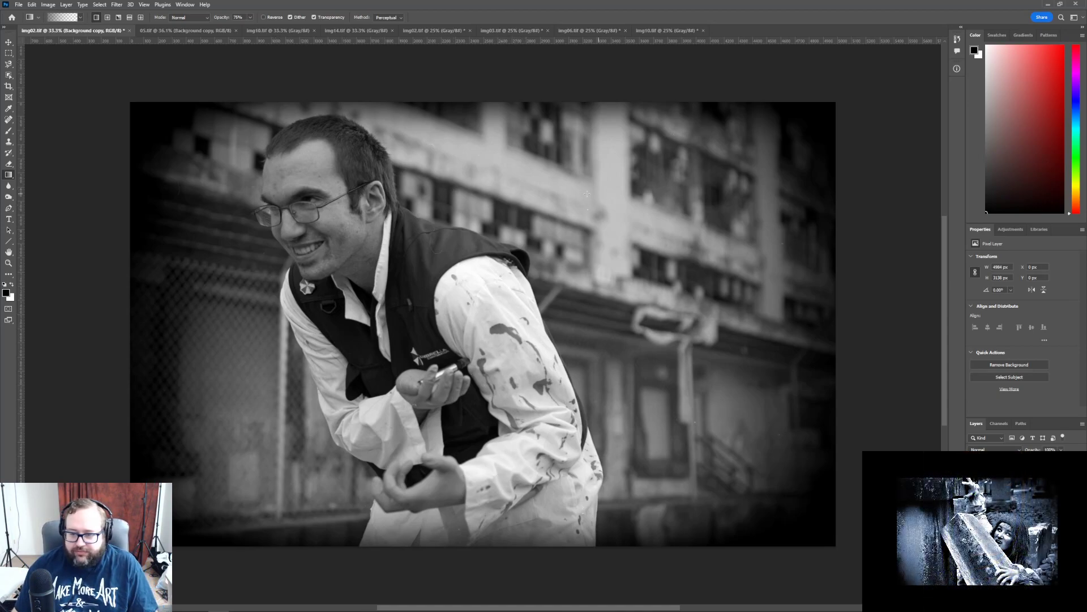
click(1024, 480)
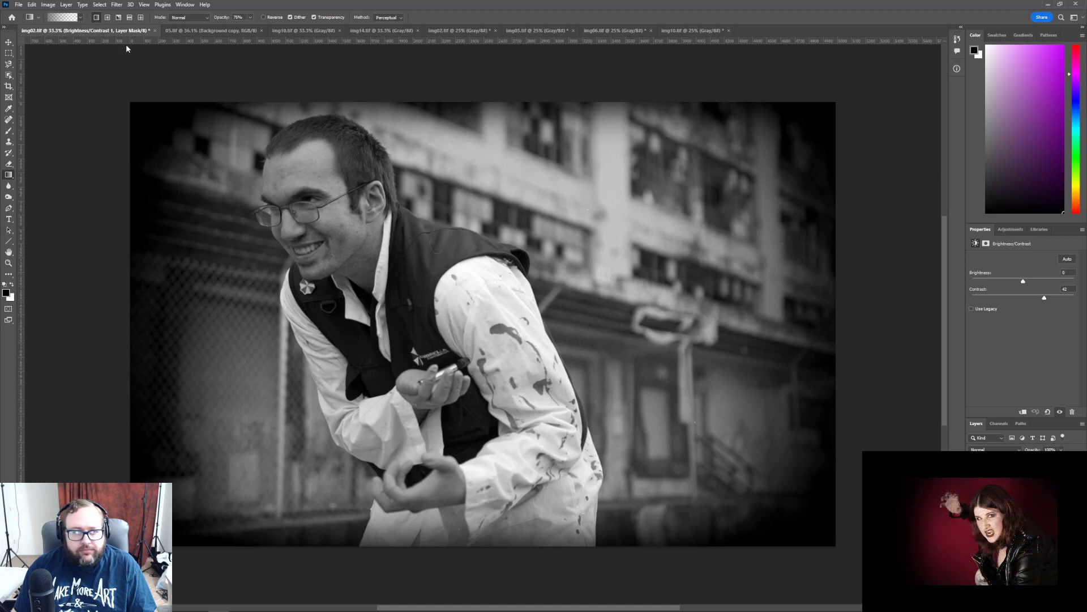
- Switch to 05.tif and add a Selective Color adjustment above the Brightness/Contrast layer, with Cyan for Reds set to 0%
click(177, 34)
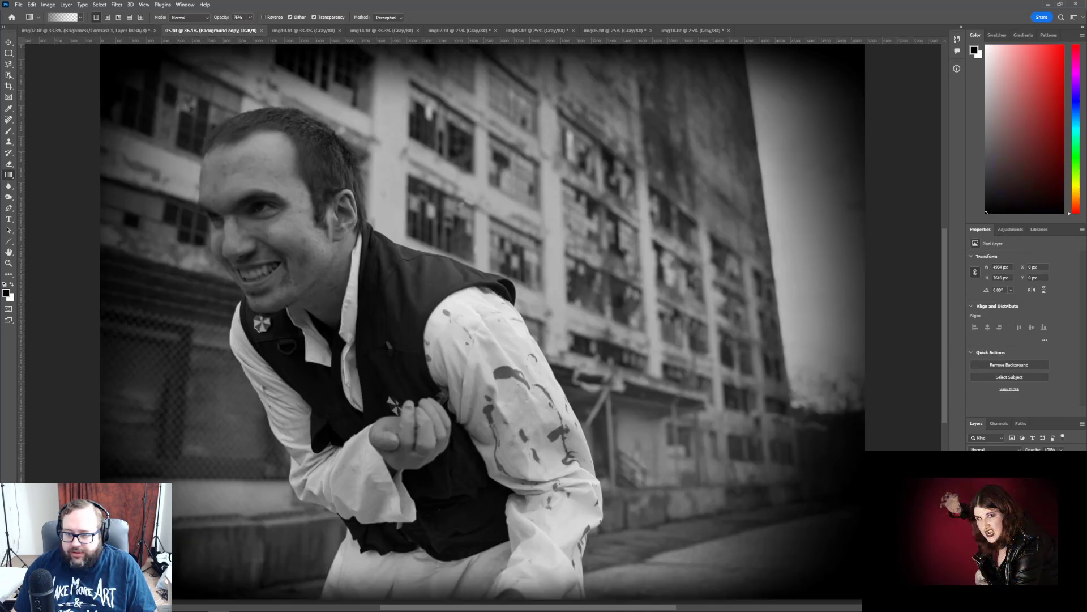
click(1016, 474)
click(1012, 230)
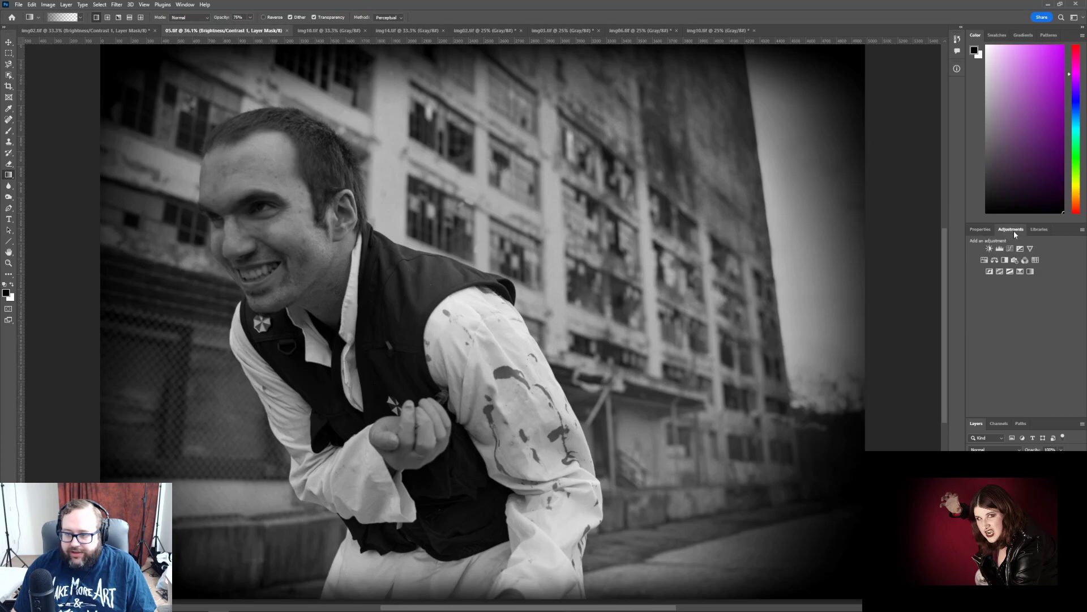
click(1030, 271)
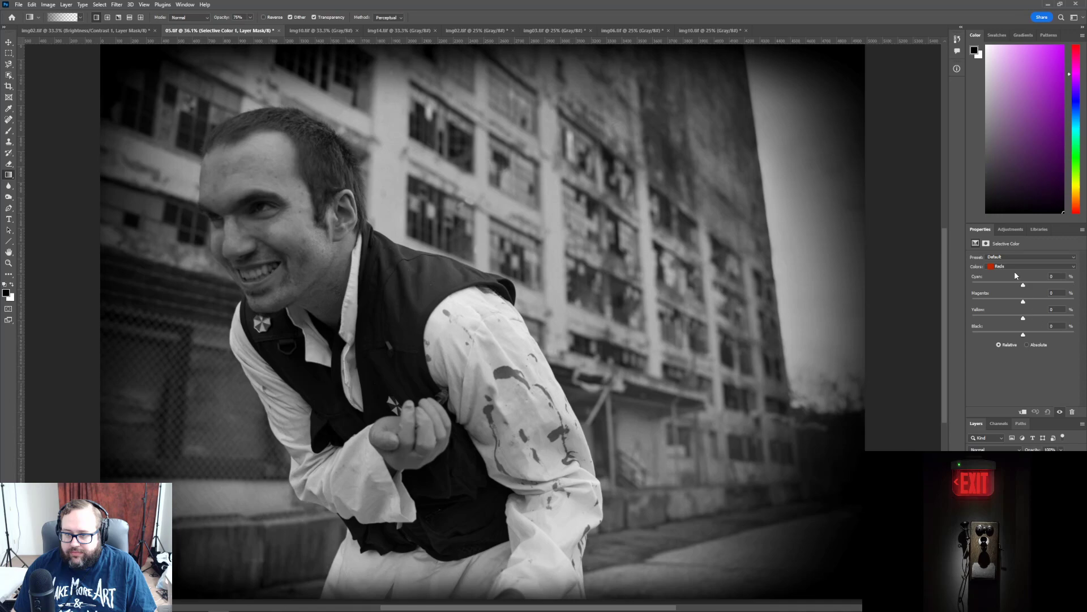
drag(1023, 287, 997, 273)
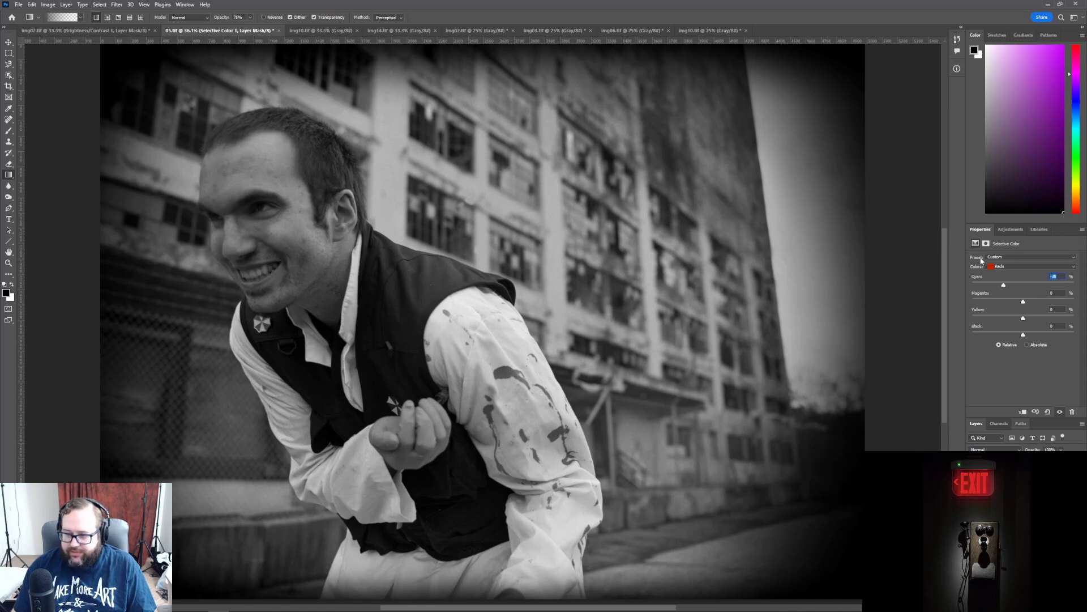
text(0)
- Choose Neutrals in the Selective Color adjustment and raise Black to +100%
click(1015, 267)
click(1024, 322)
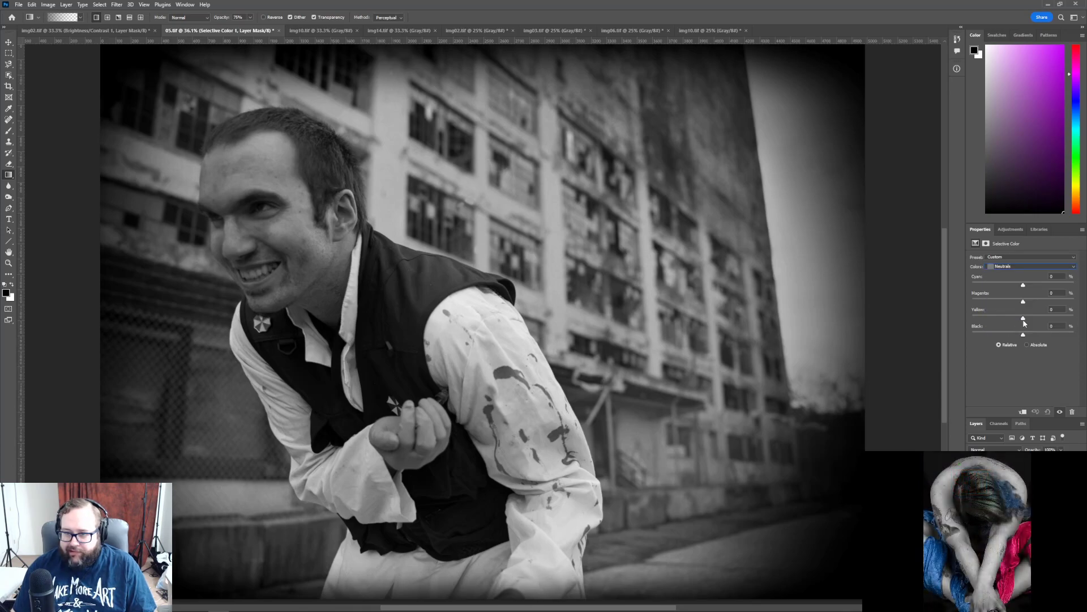
drag(1024, 335, 1079, 361)
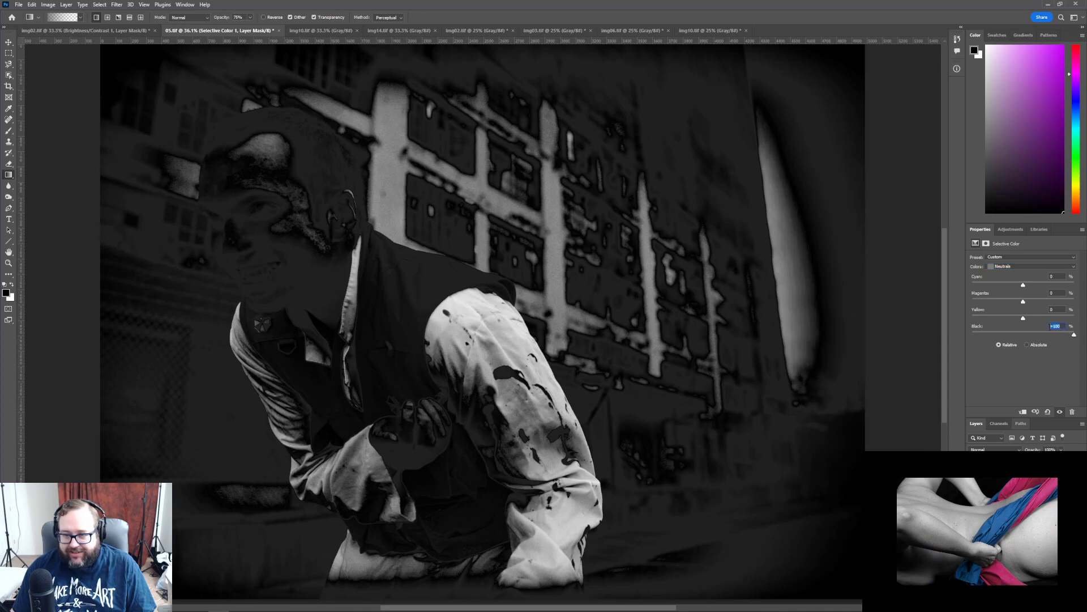
- Reset Black to 0% for the Neutrals in the Selective Color adjustment
text(0)
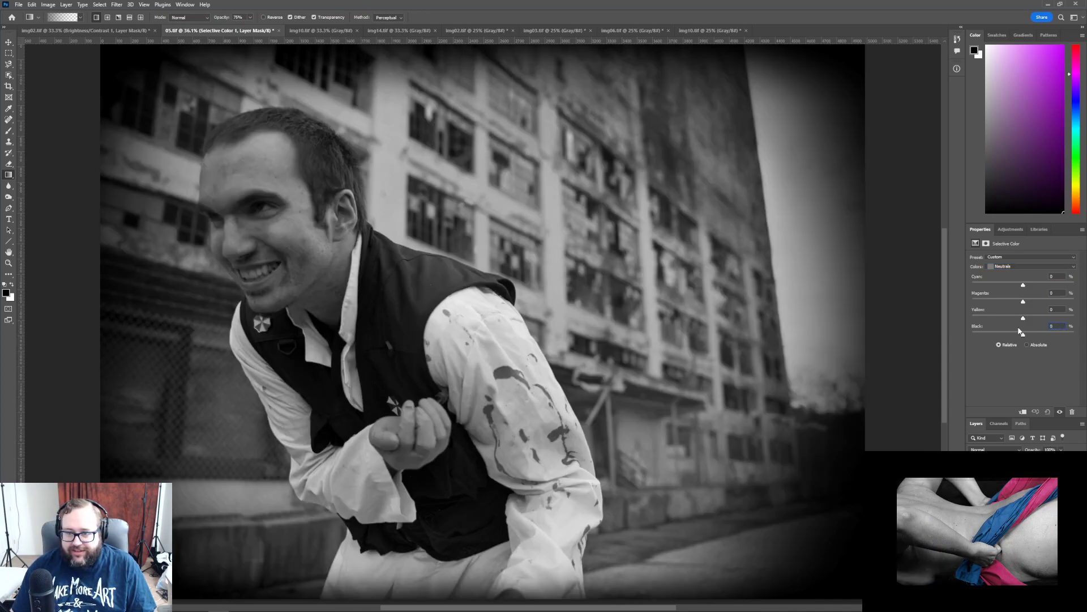
mouse_move(1024, 320)
mouse_down()
mouse_move(949, 317)
mouse_move(1075, 318)
mouse_move(1023, 321)
mouse_up()
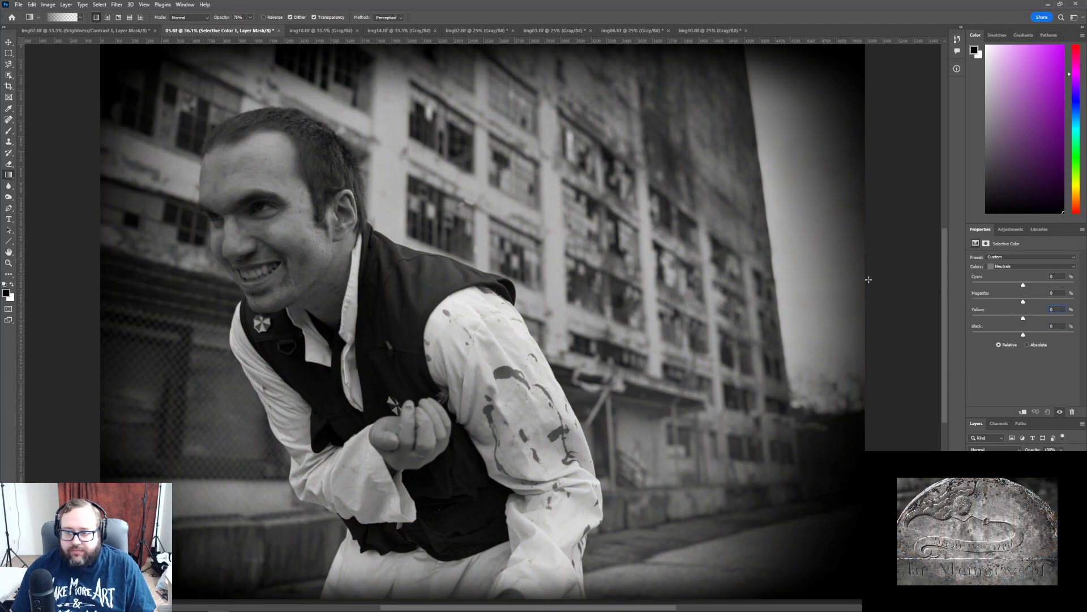
- Try Magenta and Cyan at -100% and Yellow at +11% for the Neutrals, returning Magenta and Yellow to 0%
drag(1023, 301, 972, 301)
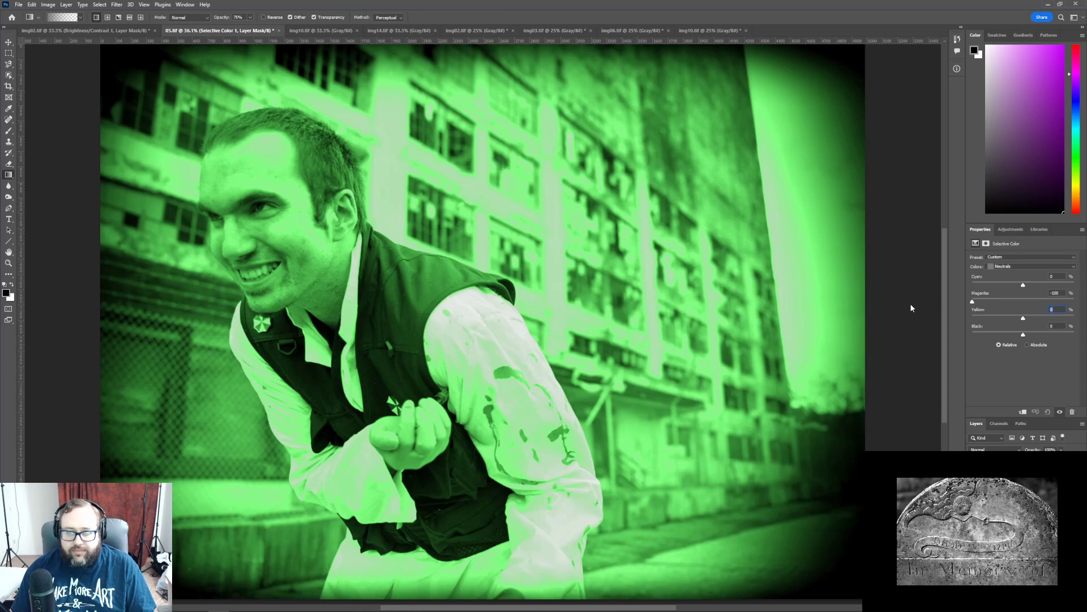
drag(1064, 294, 914, 277)
text(0)
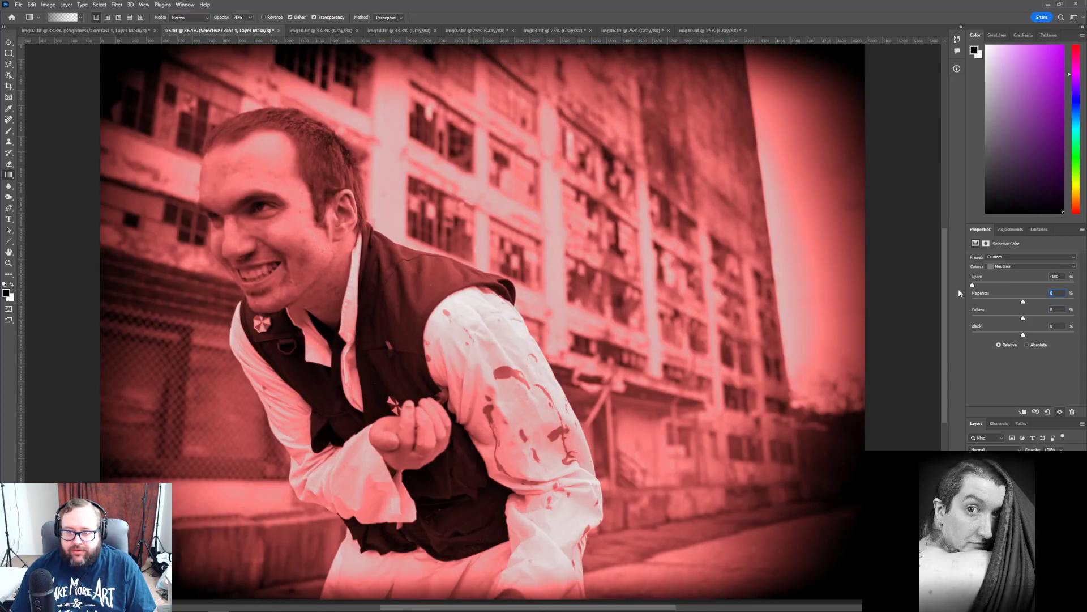
drag(1022, 304, 951, 302)
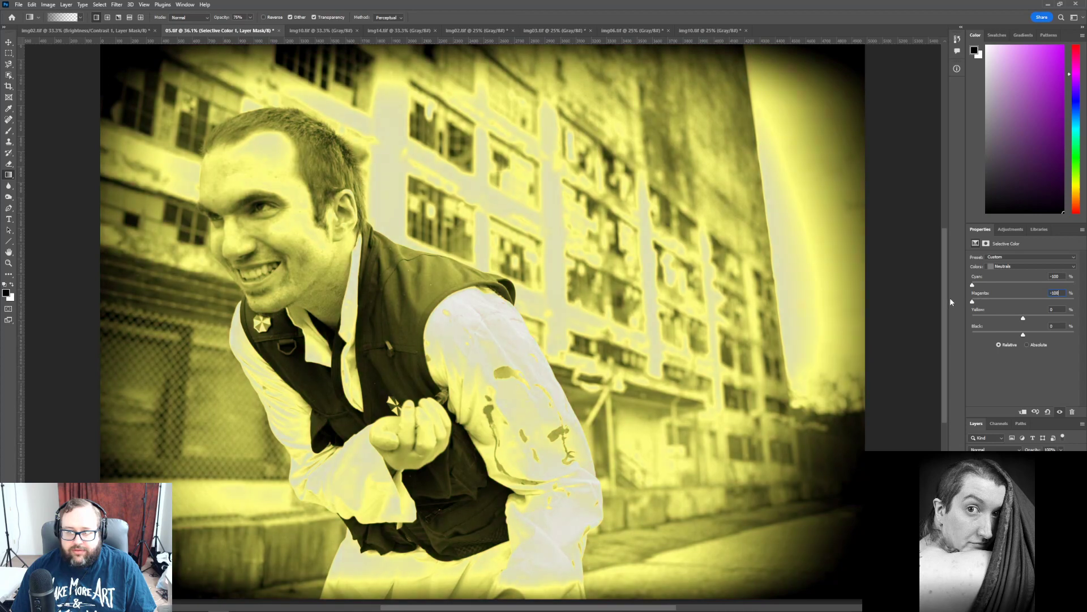
text(0)
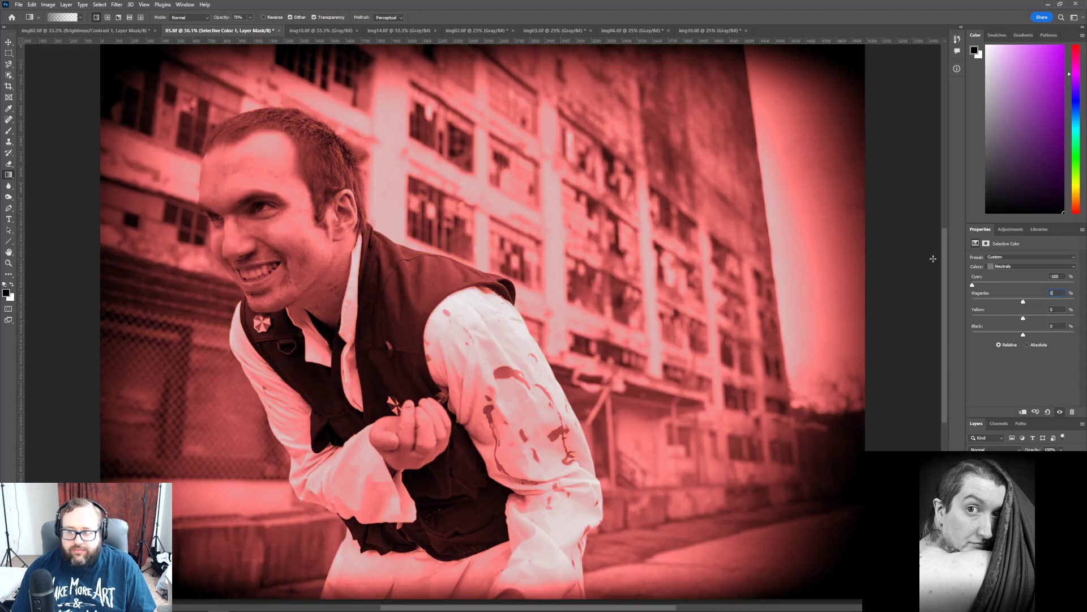
mouse_move(1023, 317)
mouse_down()
mouse_move(1057, 317)
mouse_move(973, 315)
mouse_move(1029, 317)
mouse_up()
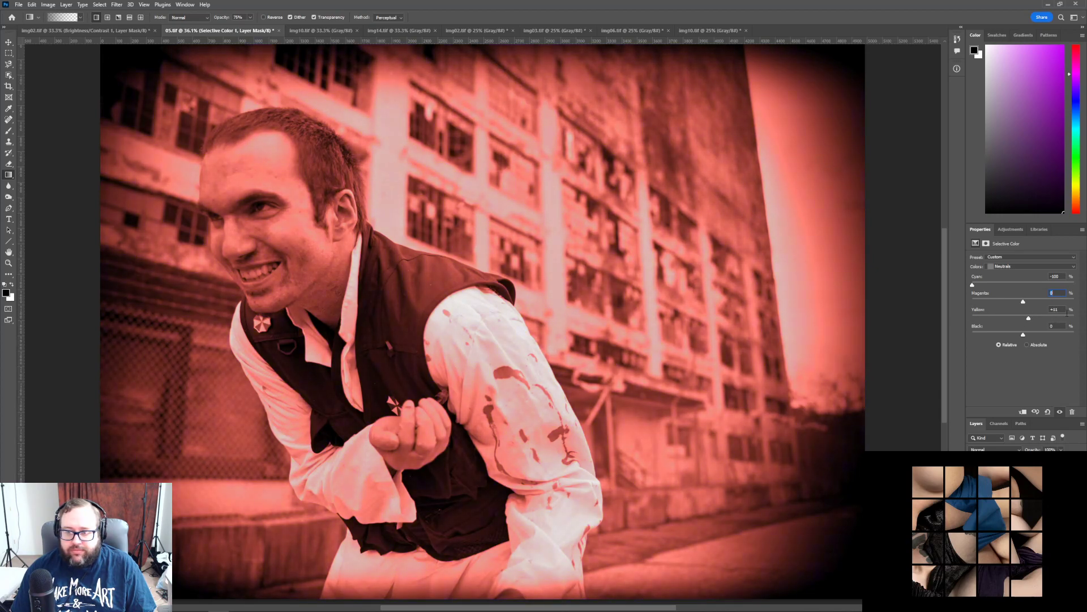
text(0)
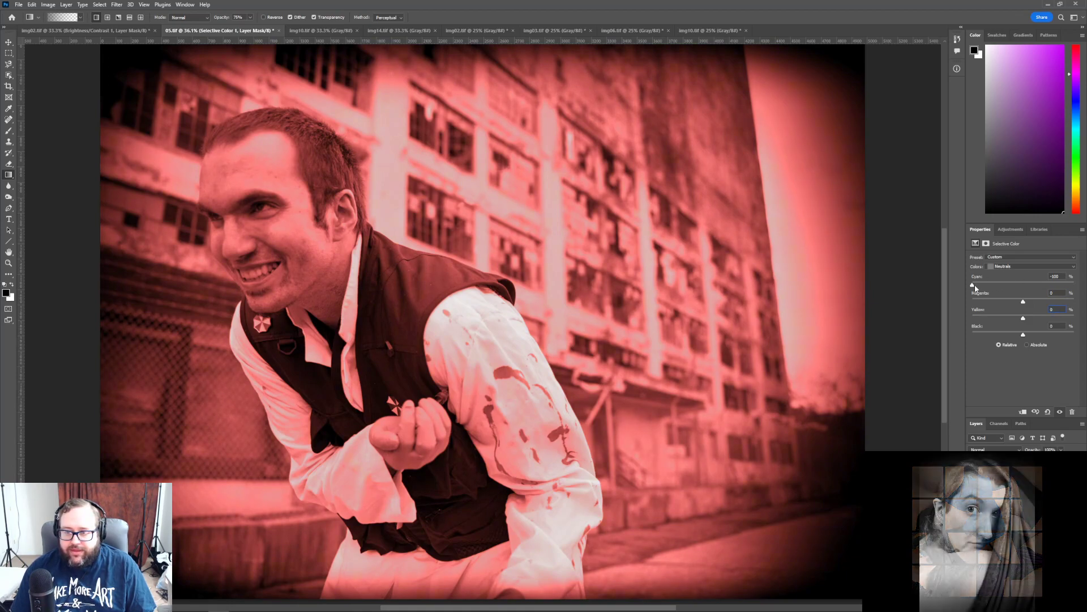
- Try Cyan at +100% for the Neutrals and reset it to 0%
drag(999, 283, 1074, 284)
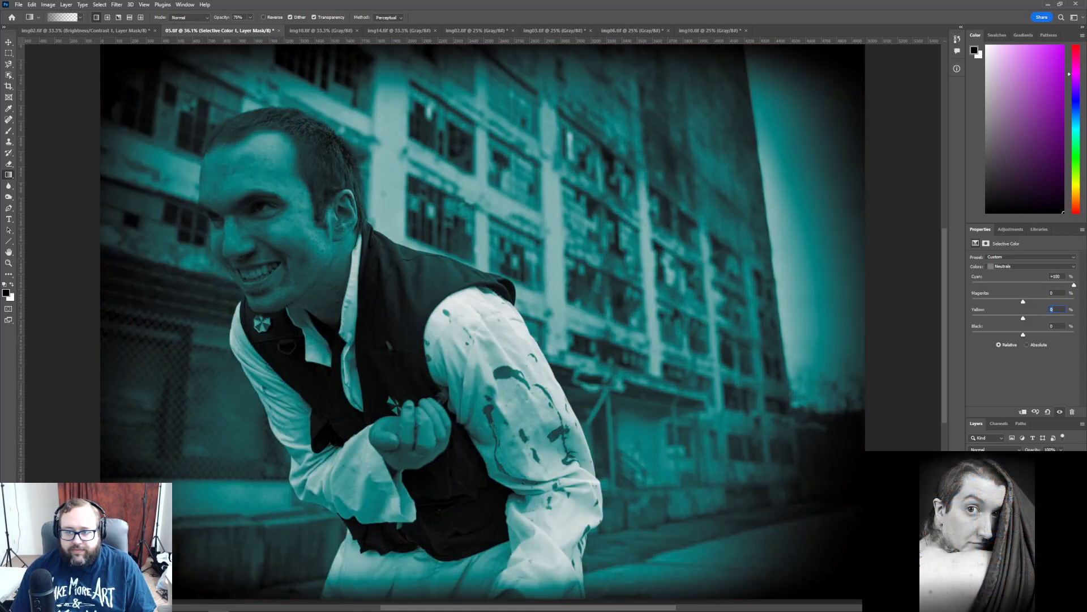
click(1059, 277)
click(1060, 277)
double_click(1057, 277)
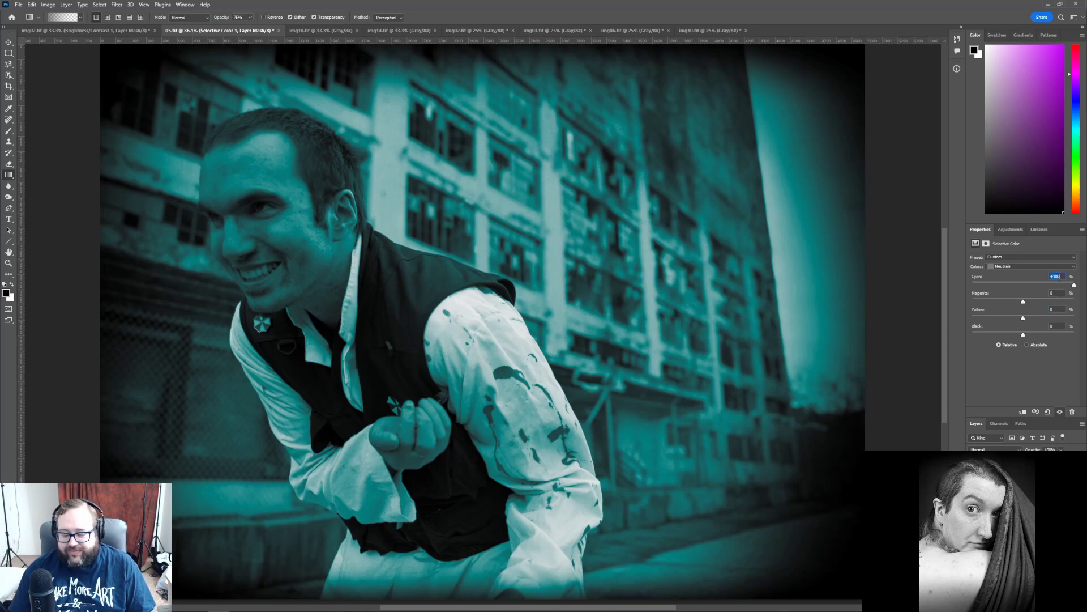
text(0)
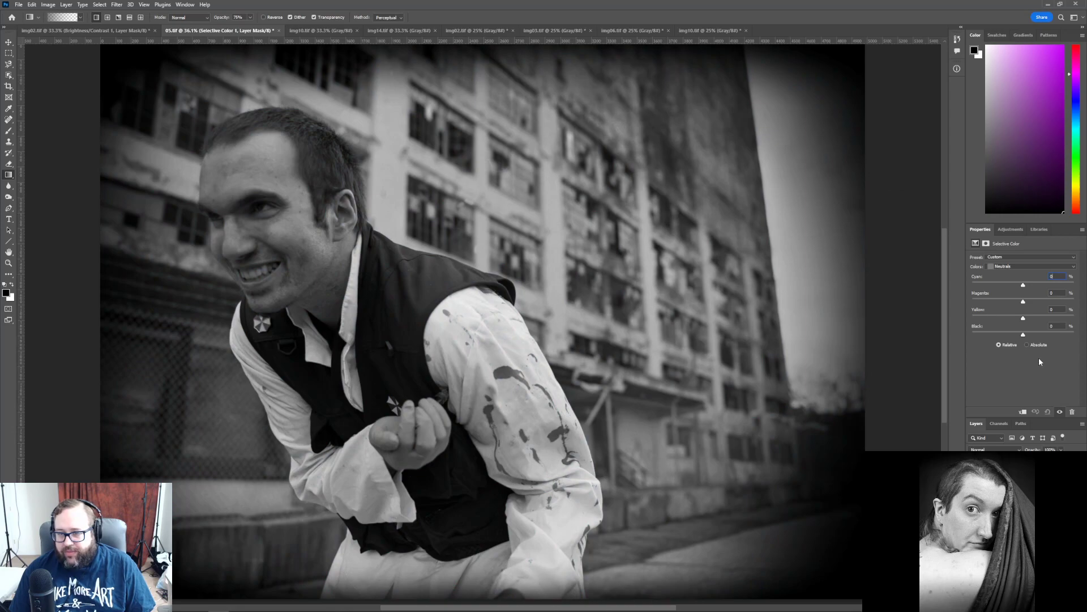
- Try Yellow at +100% with a lower Black for the Neutrals, and settle on Yellow +27% and Black 0%
drag(1024, 317, 1029, 318)
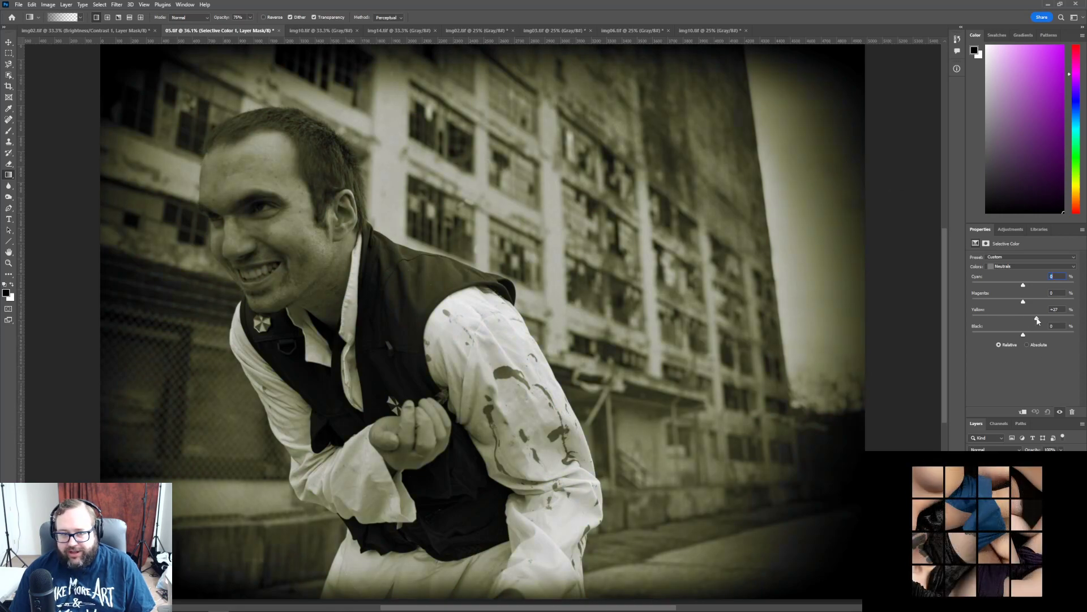
drag(1037, 321, 1085, 323)
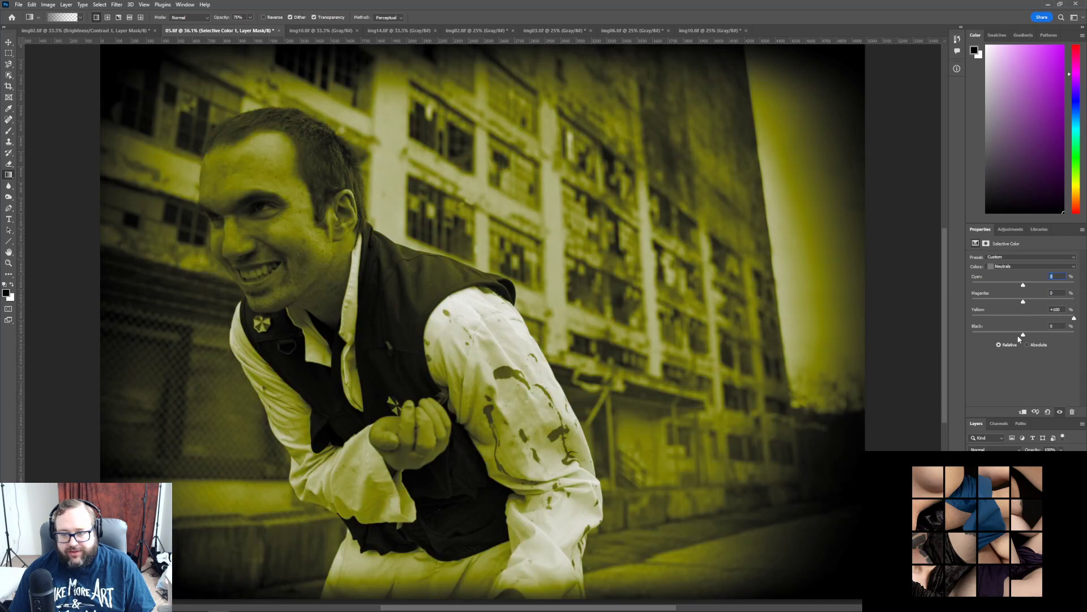
mouse_move(1023, 334)
mouse_down()
mouse_move(1083, 334)
mouse_move(979, 333)
mouse_move(1014, 334)
mouse_up()
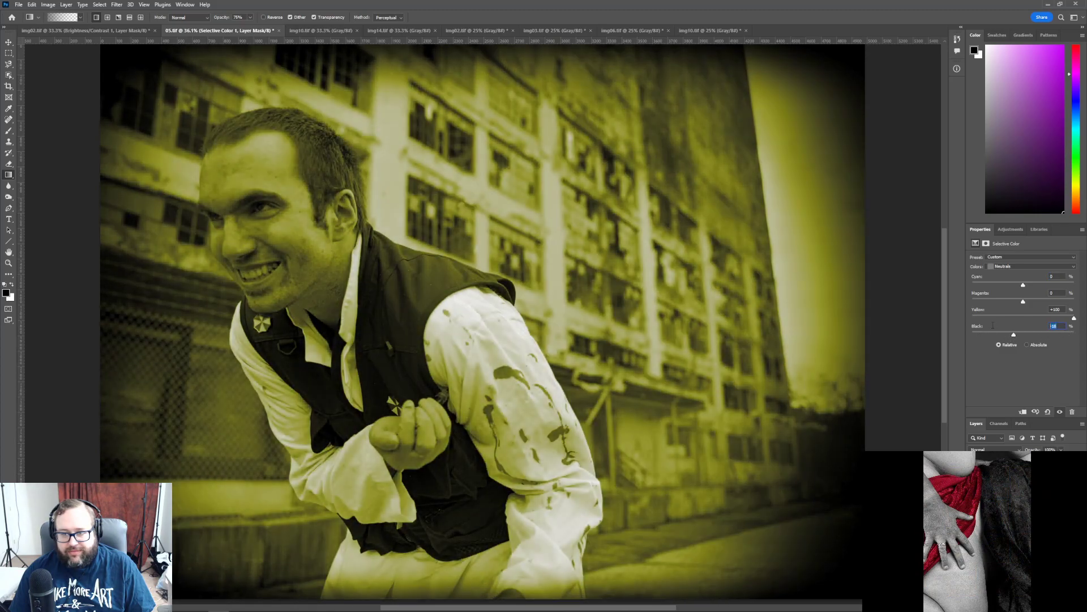
text(0)
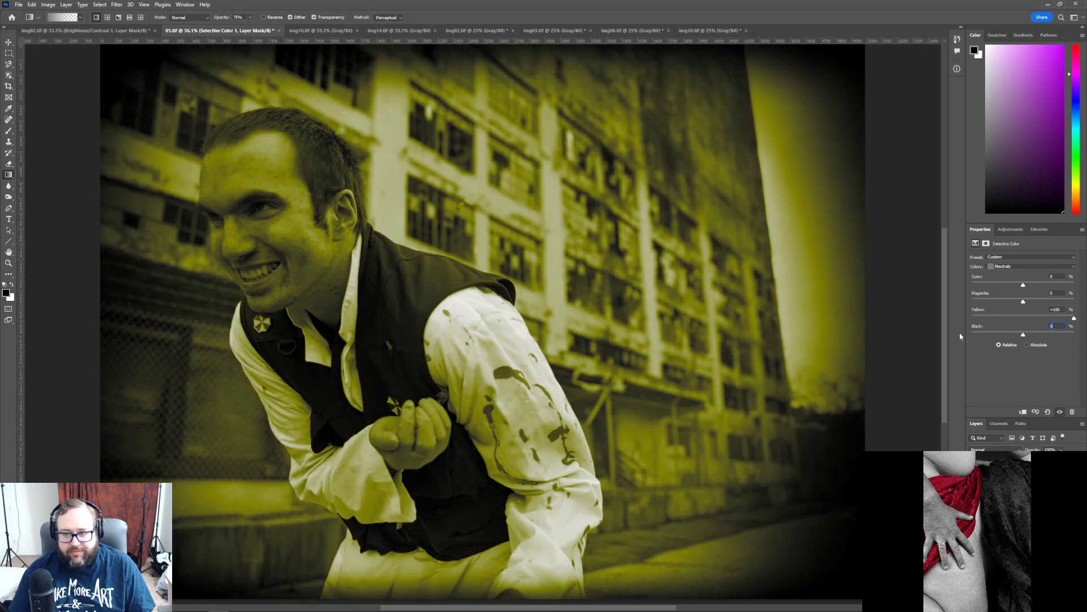
drag(1073, 318, 1037, 319)
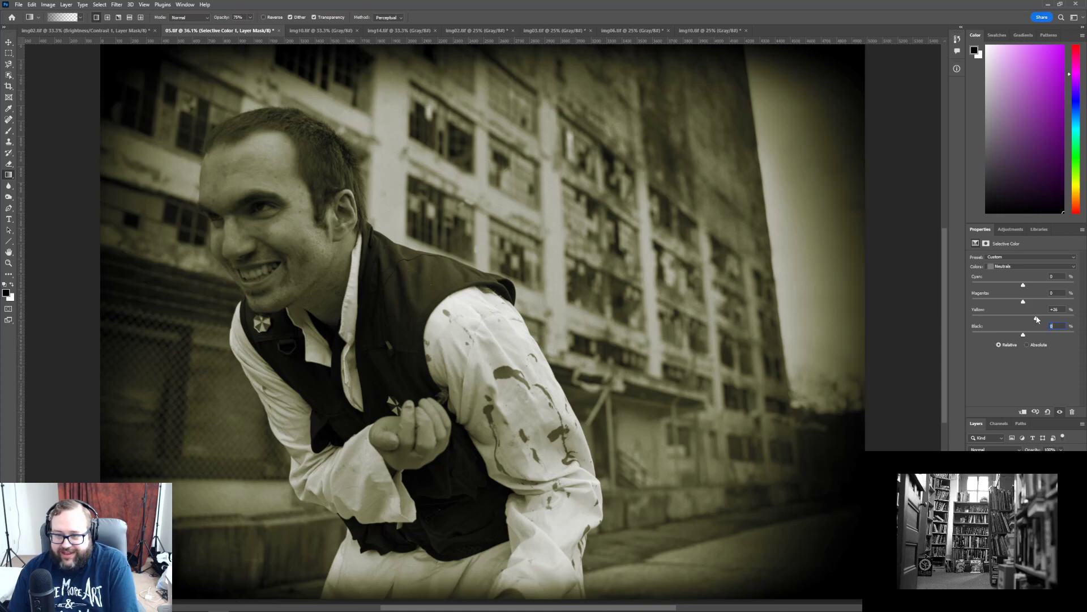
drag(1036, 319, 1037, 320)
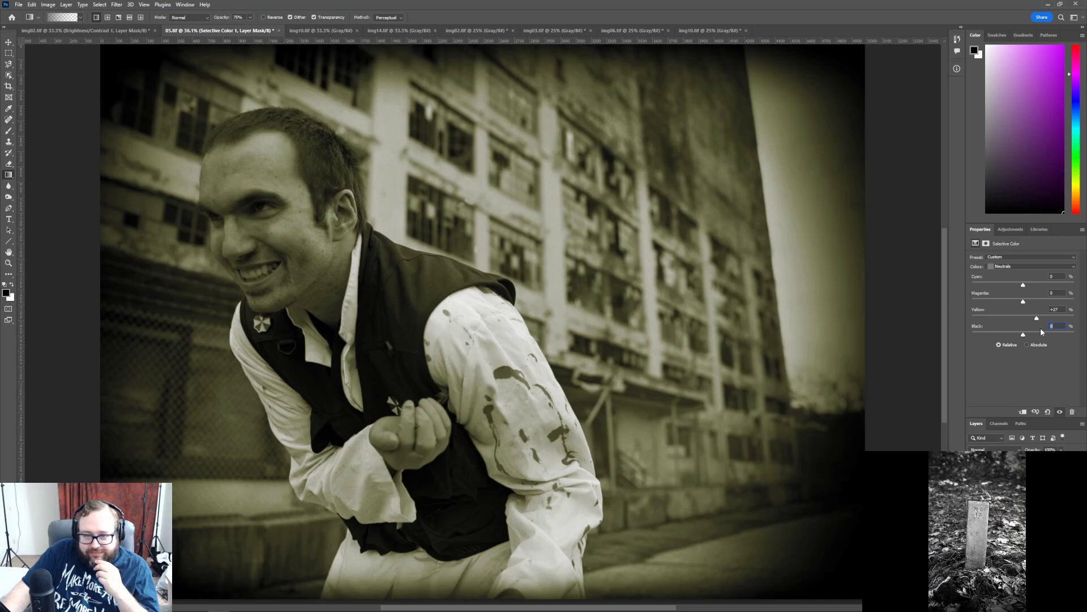
- Save the toned photo as a new TIFF named 05 sepia with the default TIFF options
click(19, 4)
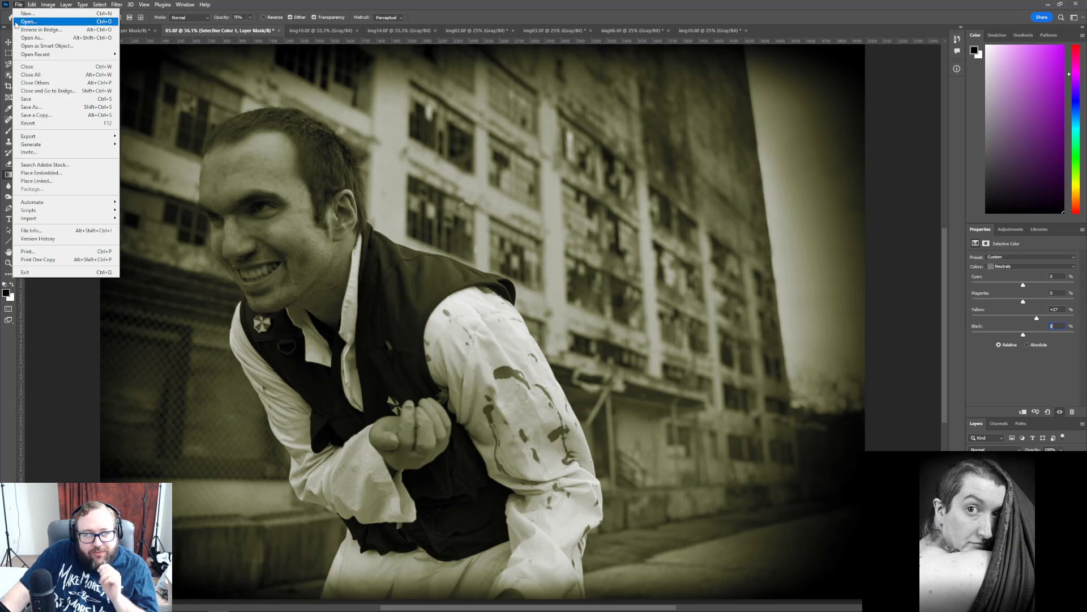
click(42, 107)
text(sepi)
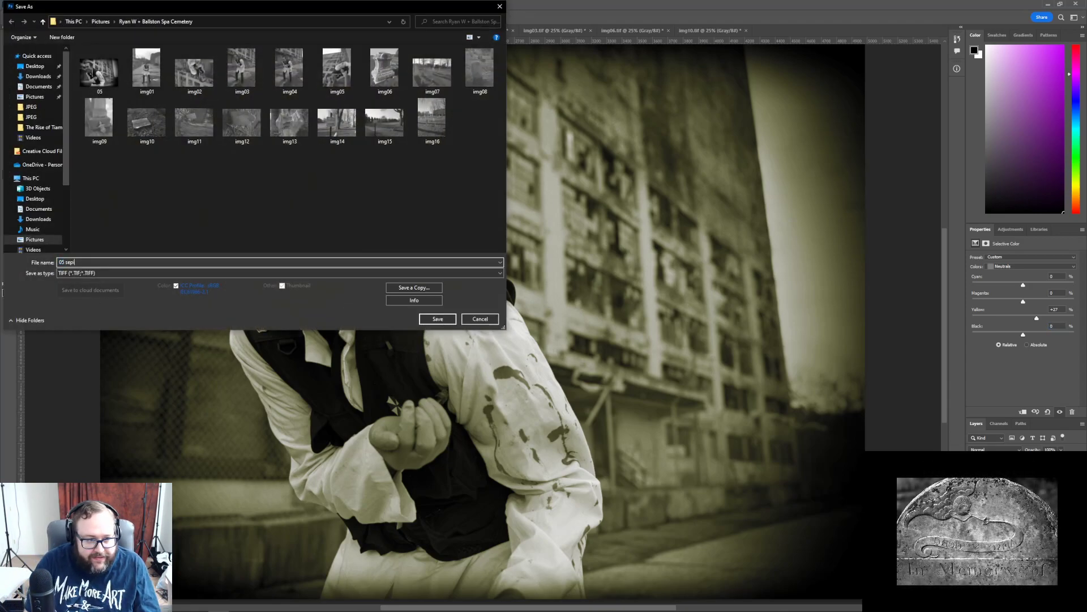
text(a)
key(Return)
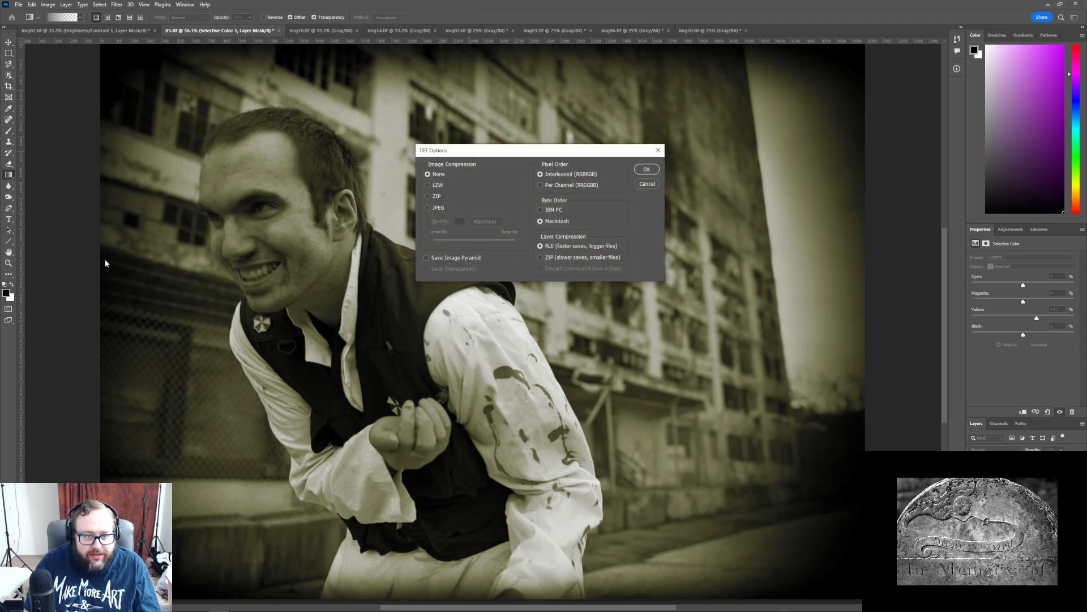
key(Return)
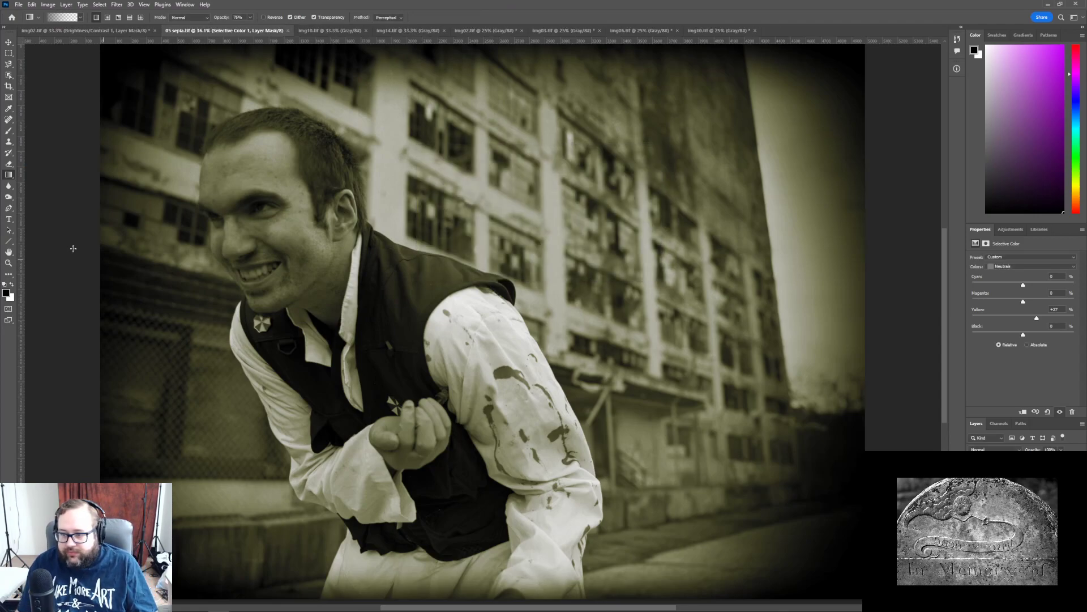
- Choose Whites in the Selective Color adjustment and raise Cyan, Magenta, Yellow and Black to +100%
click(1017, 266)
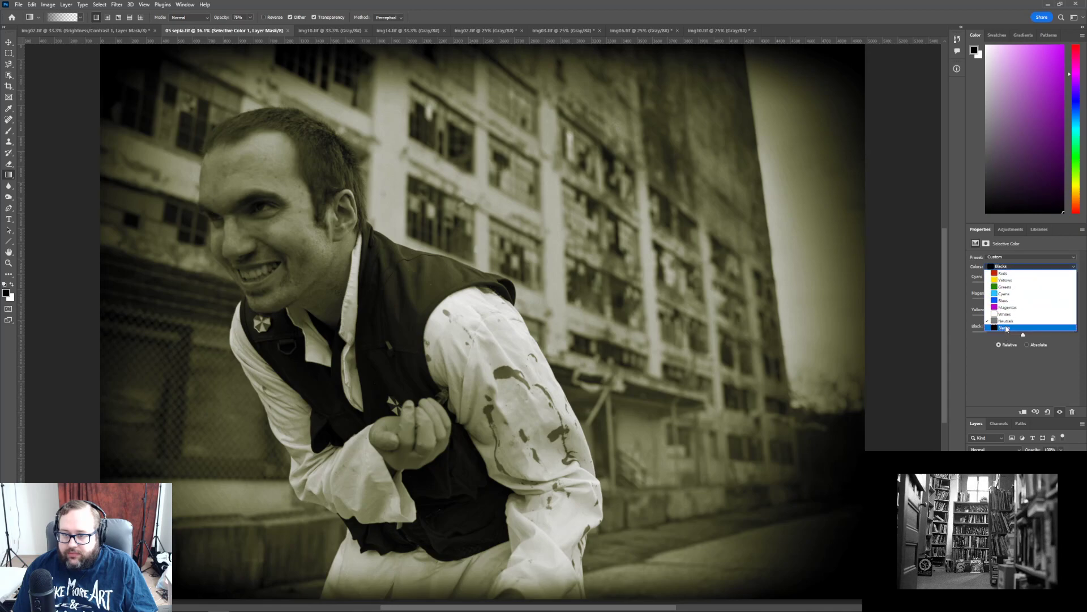
click(1005, 316)
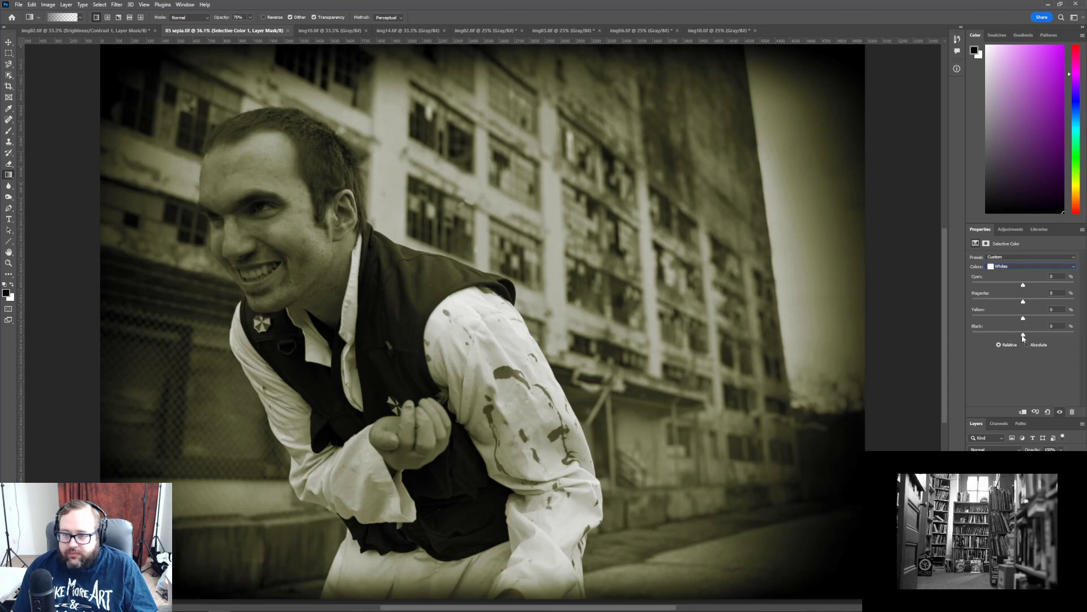
drag(1023, 336, 1074, 335)
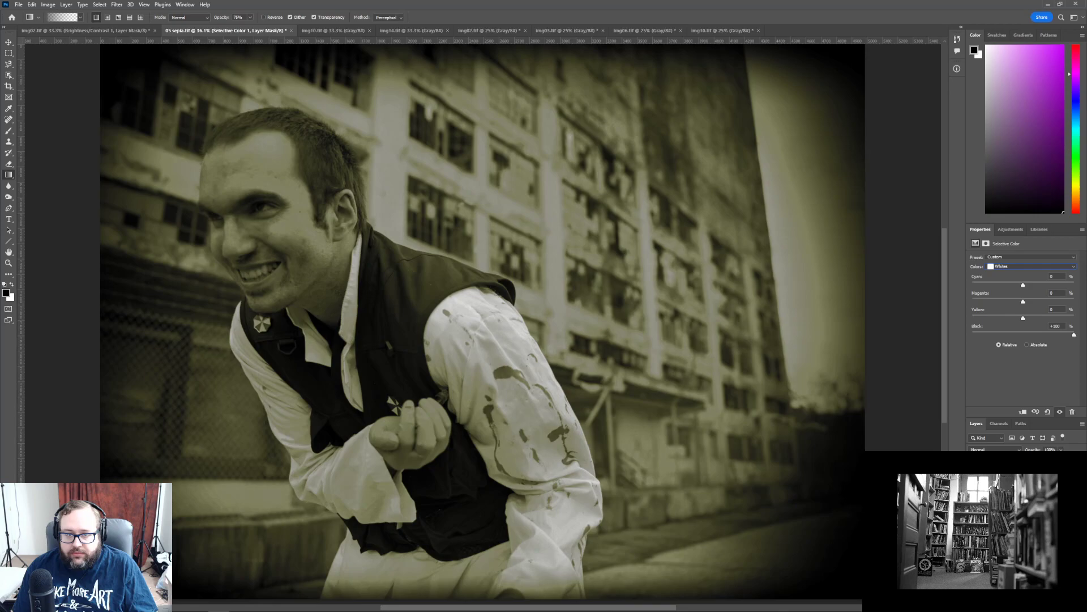
drag(1023, 317, 1074, 285)
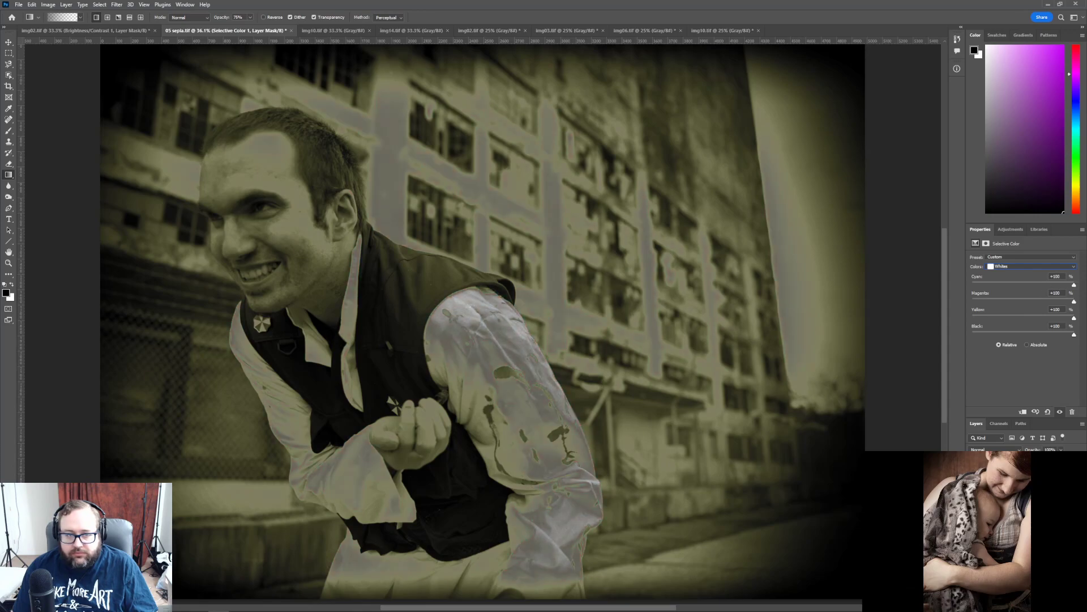
- Reset Cyan, Magenta, Yellow and Black to 0% for the Whites
drag(1061, 277, 991, 257)
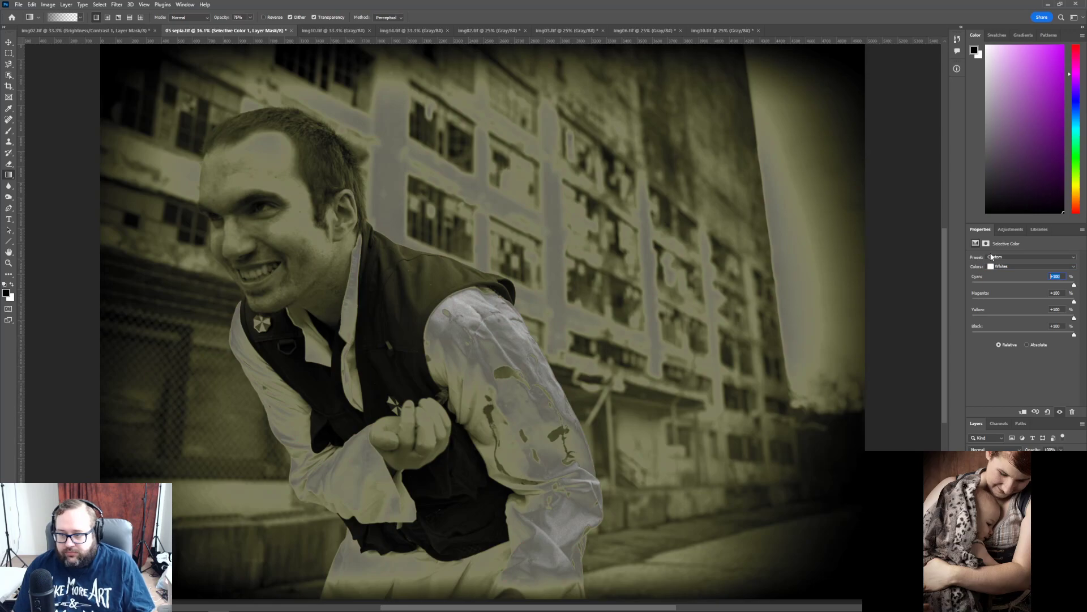
text(0)
key(Tab)
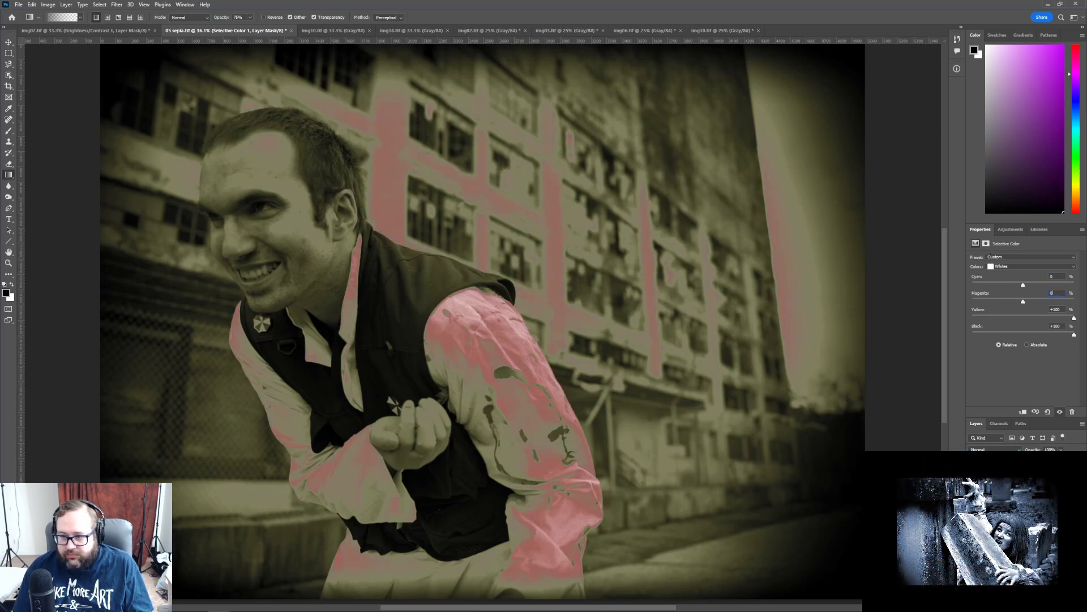
text(0)
key(Tab)
text(0)
key(Tab)
text(0)
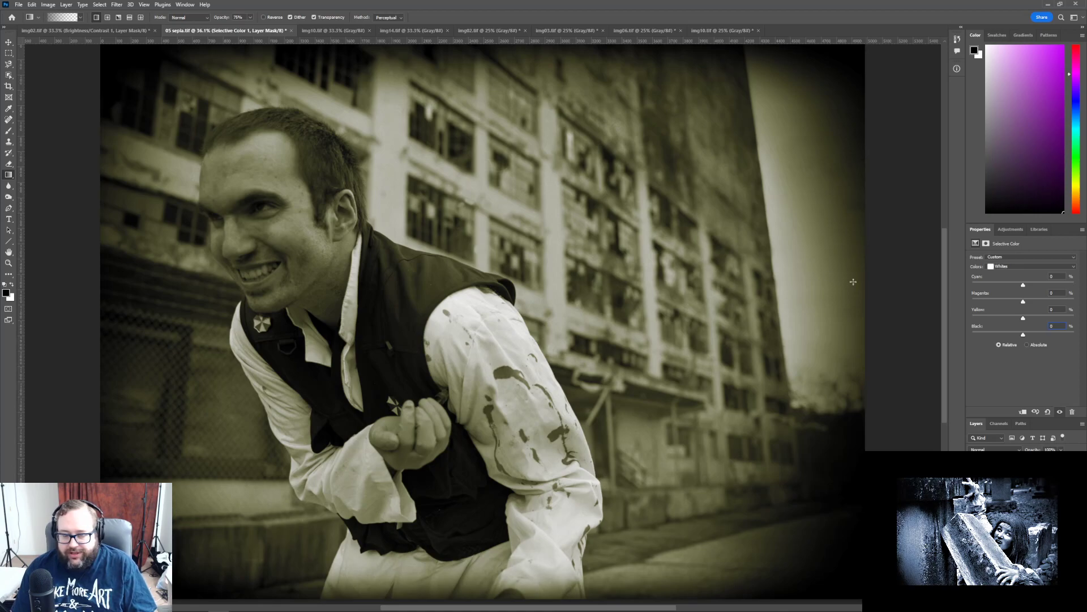
- For the Blacks, try Yellow at +100% and at a negative value, and settle on Magenta +100%, Yellow 0% and Black +100%
click(1013, 266)
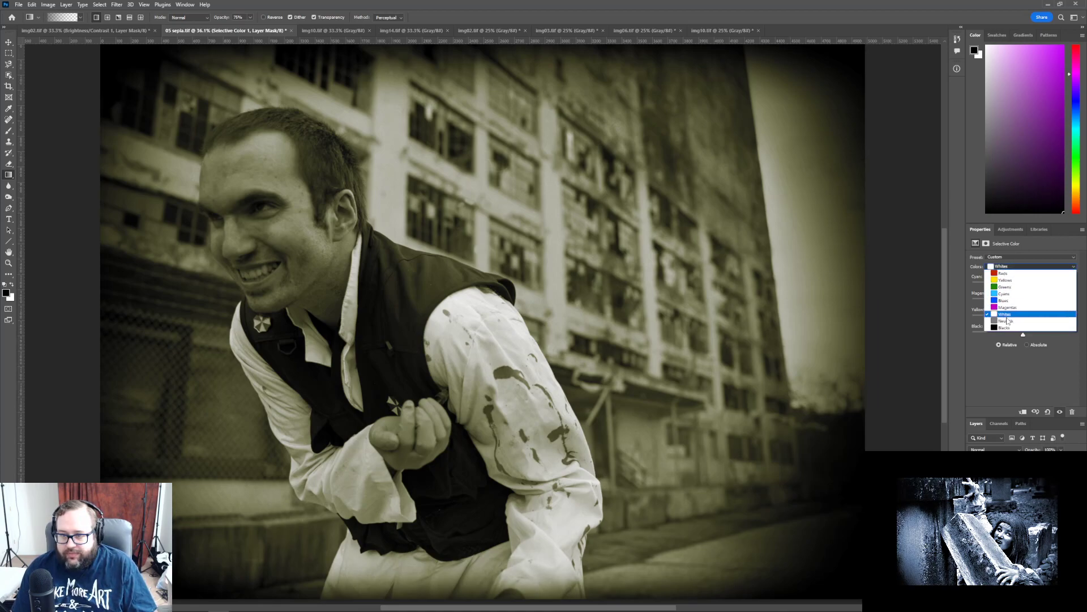
click(1012, 327)
drag(1023, 318, 1074, 301)
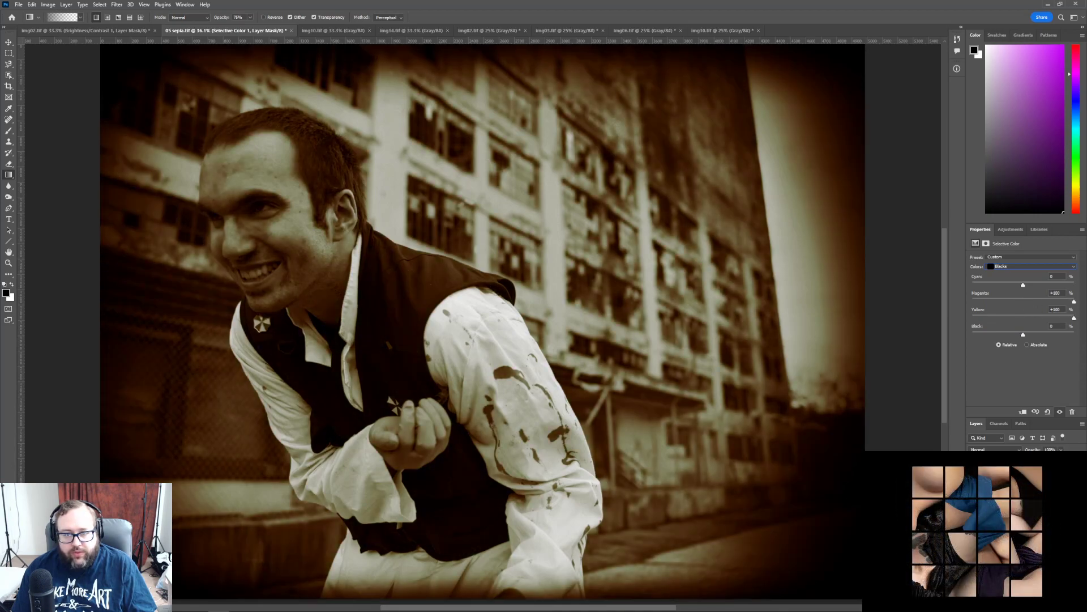
drag(1075, 320, 1013, 319)
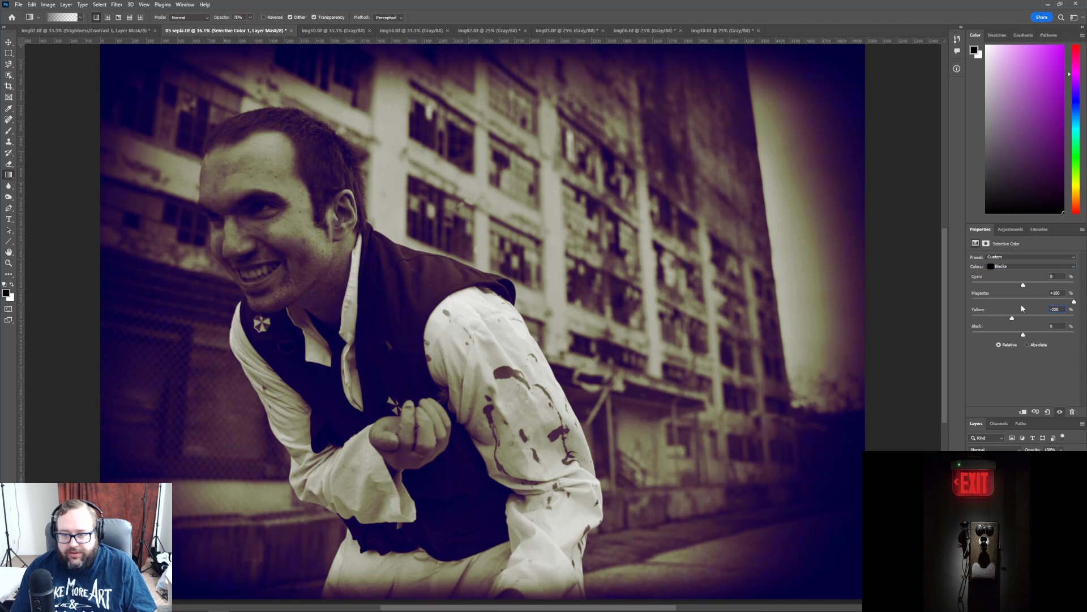
text(0)
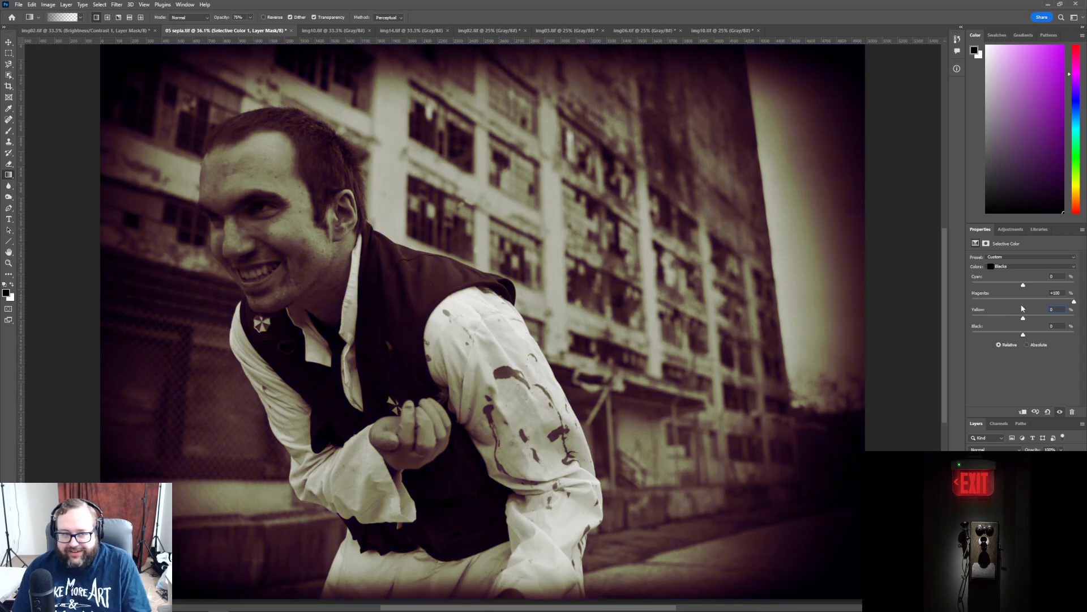
key(Return)
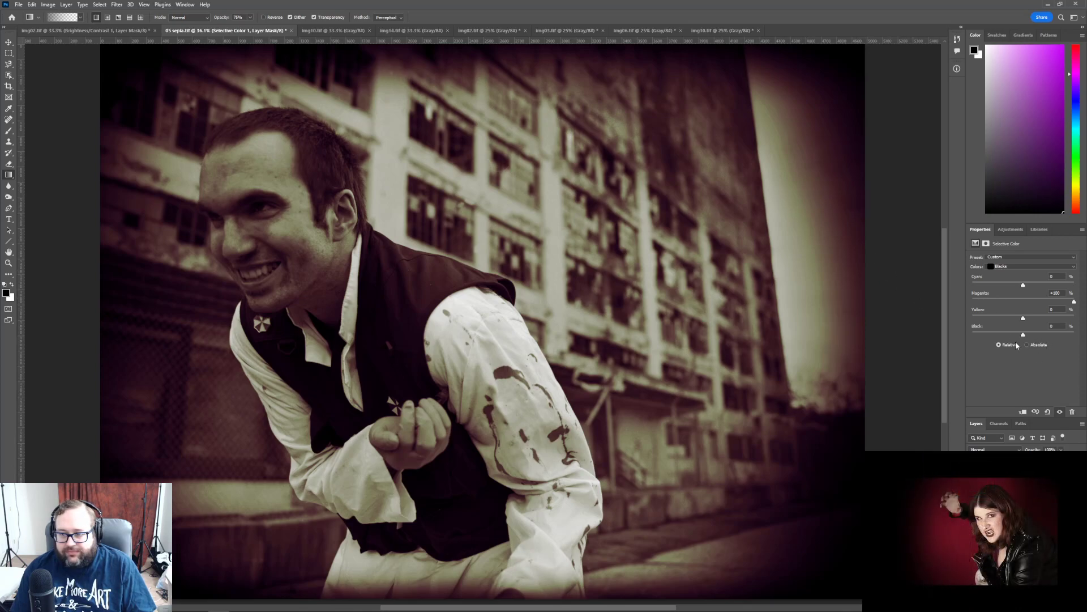
drag(1024, 334, 1074, 334)
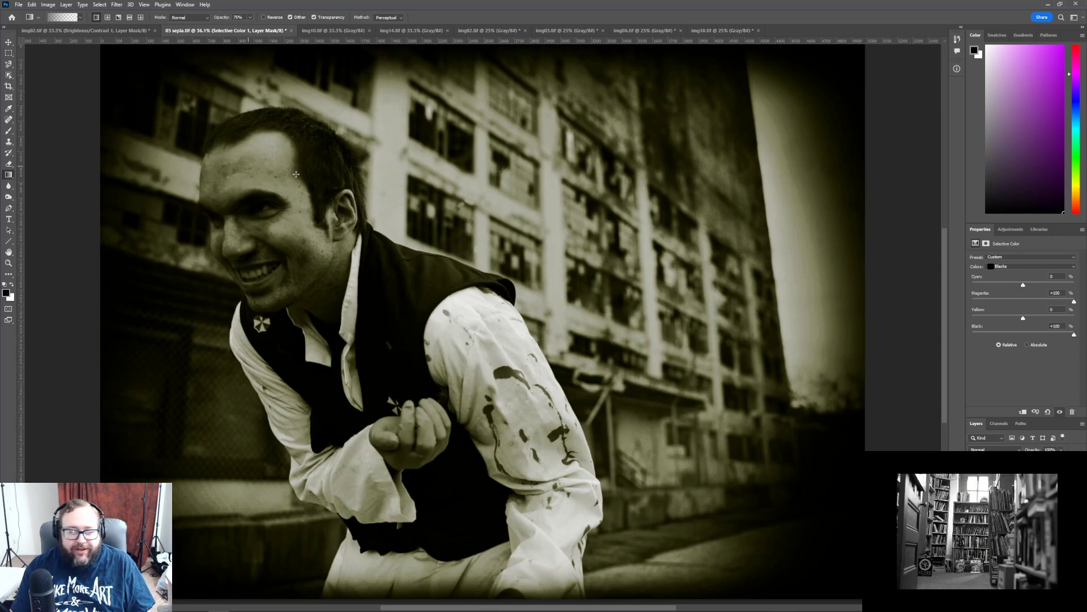
- Save the toned photo as a new TIFF named 05 ver 3 with the default TIFF options
click(20, 6)
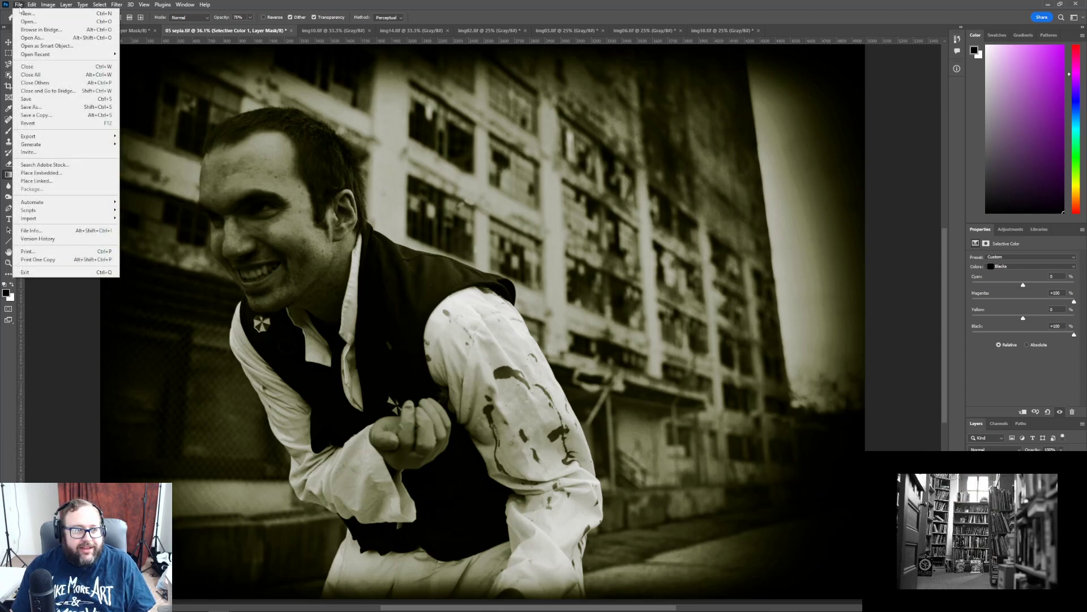
click(51, 107)
click(68, 263)
double_click(67, 262)
text(ve)
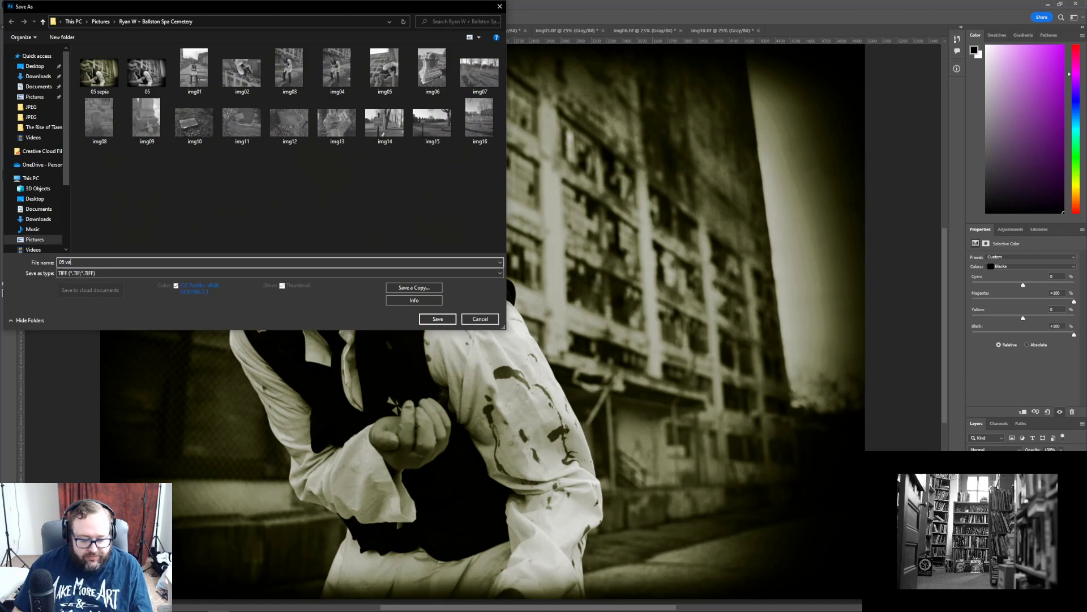
text(r 3)
key(Return)
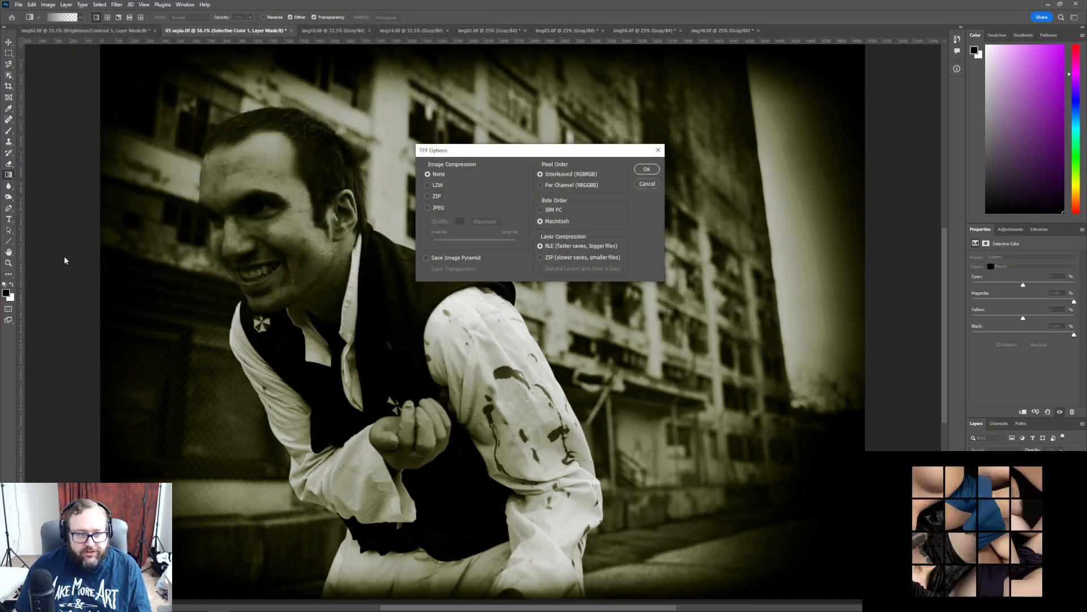
key(Return)
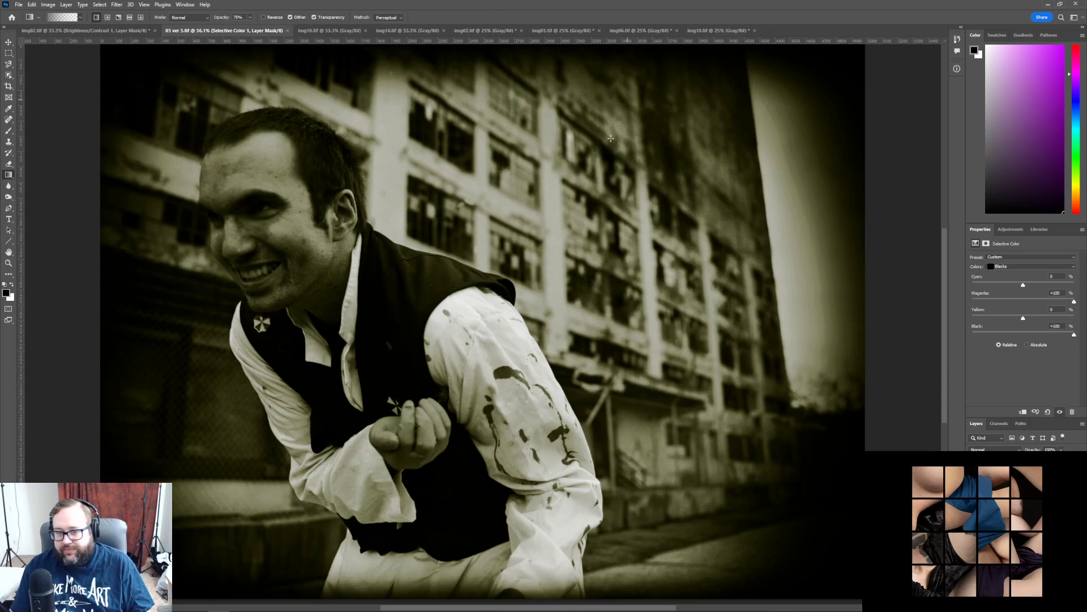
- In img02.tif, clone clean wall texture over the white speck on the blurred building, working on the Background copy layer
click(100, 29)
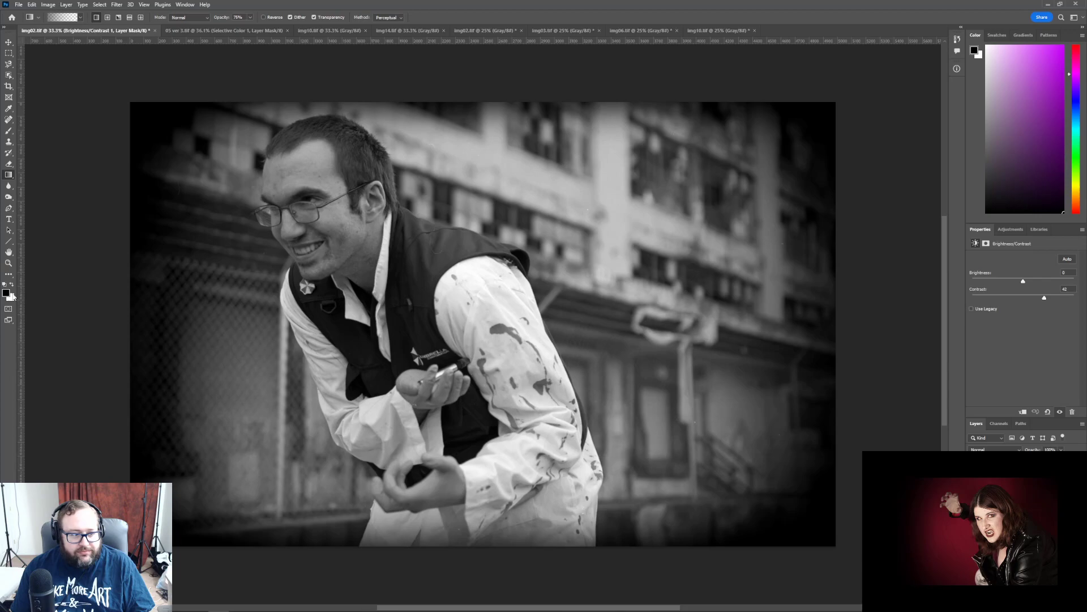
click(8, 263)
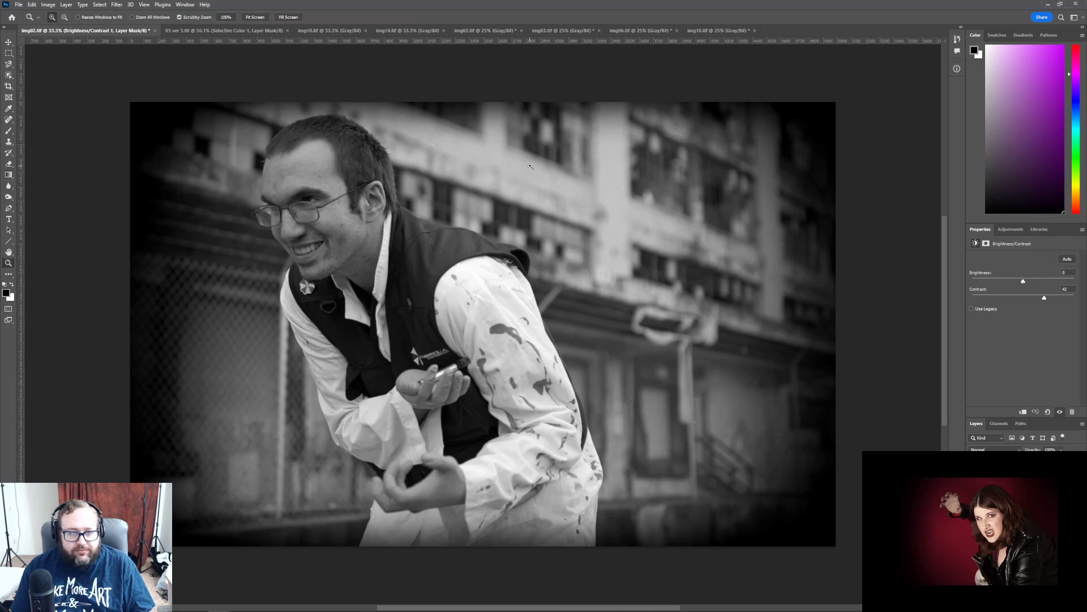
click(575, 168)
click(755, 274)
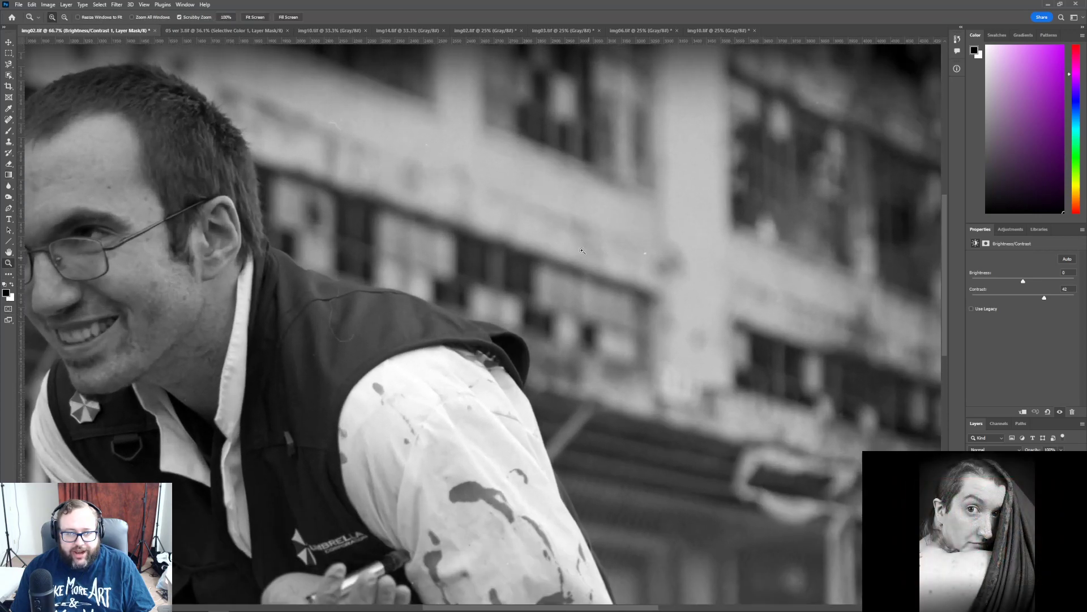
click(528, 225)
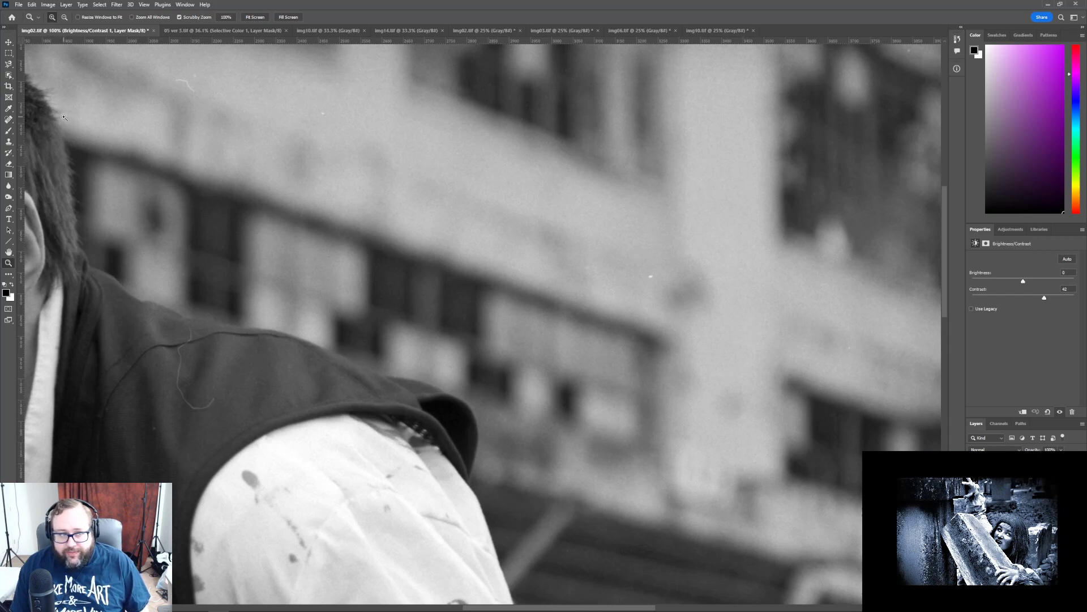
click(10, 141)
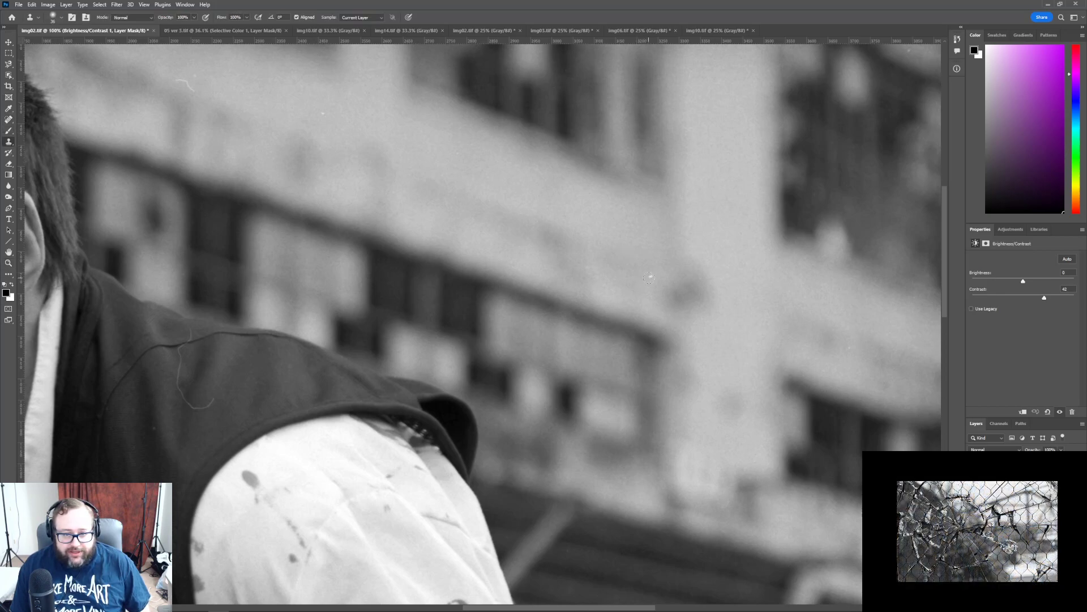
alt+click(658, 262)
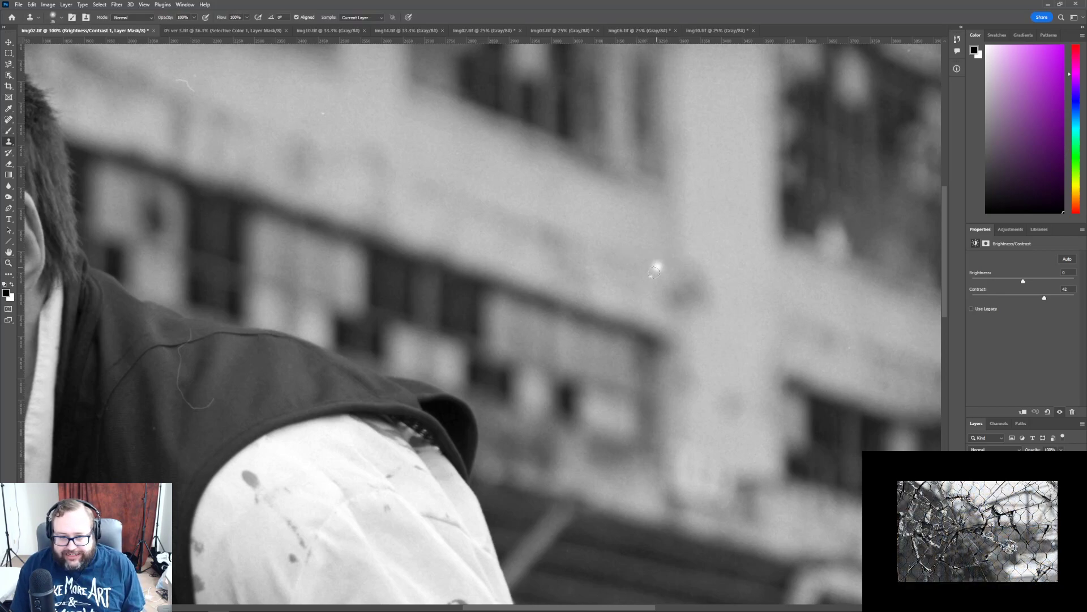
click(650, 276)
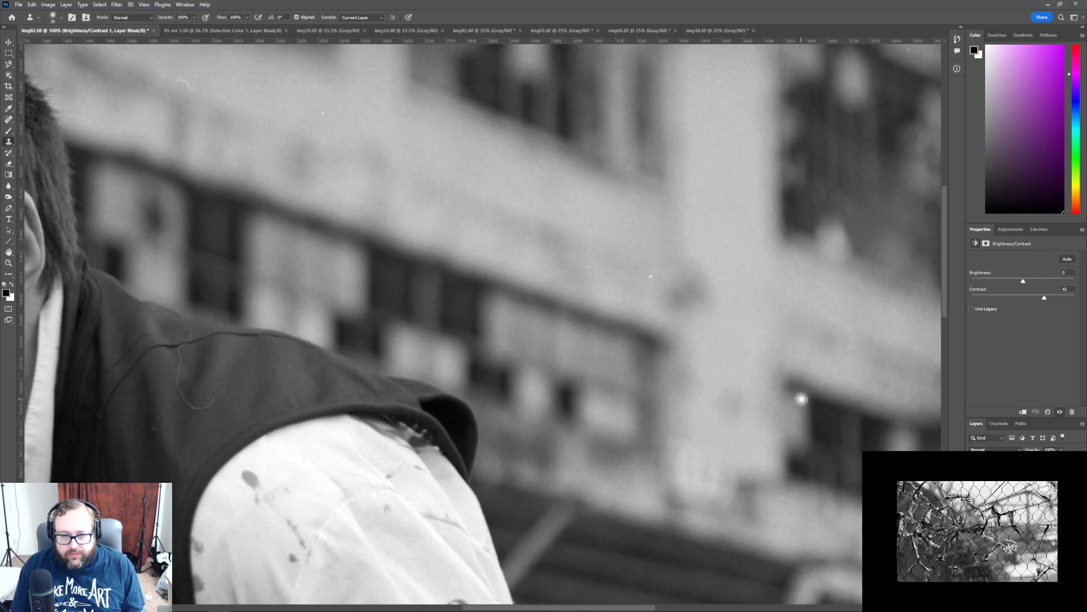
key(alt+bracketleft)
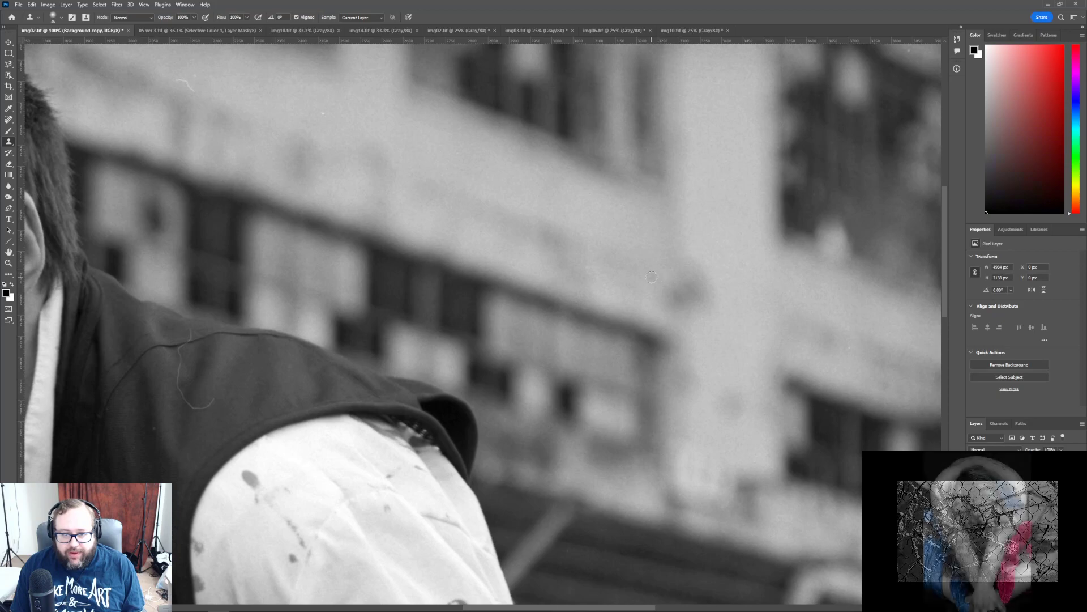
- Select a rectangular area around the curved hair mark on the shoulder of the vest
scroll(306, 349, down, 3)
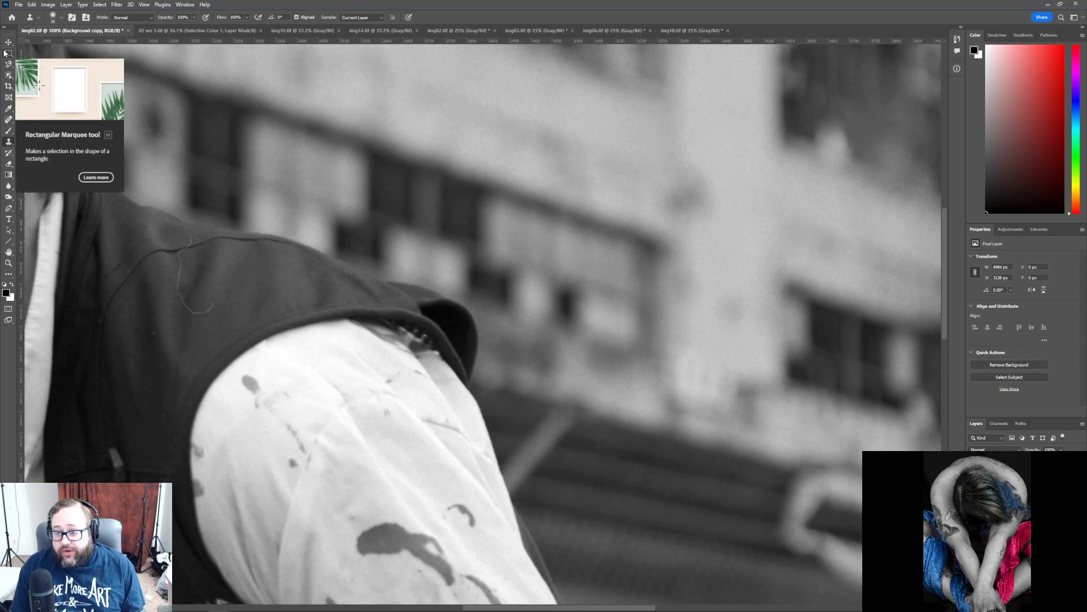
key(m)
drag(167, 224, 225, 317)
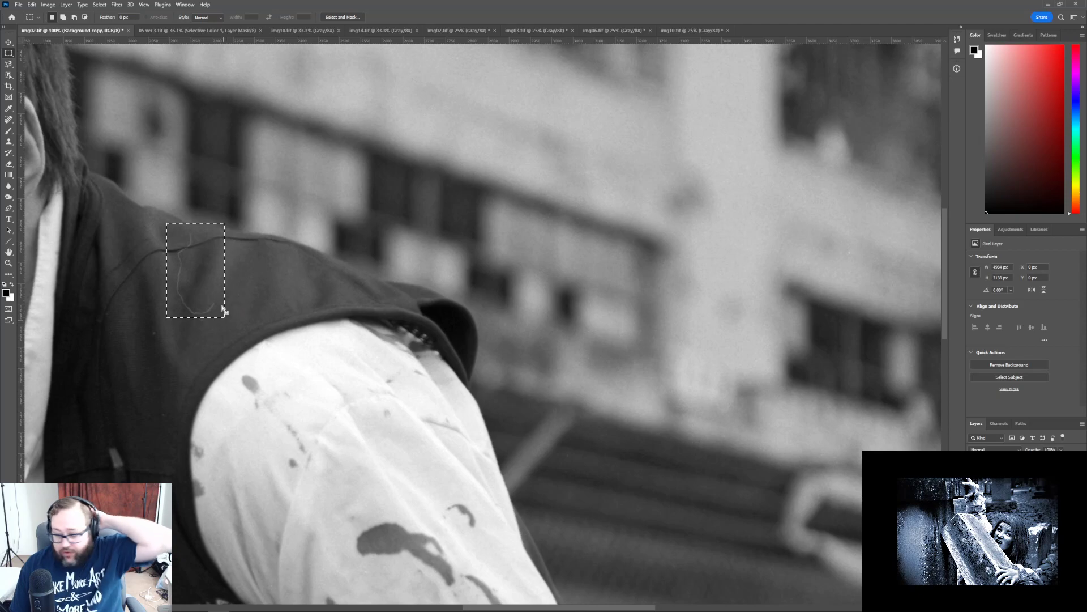
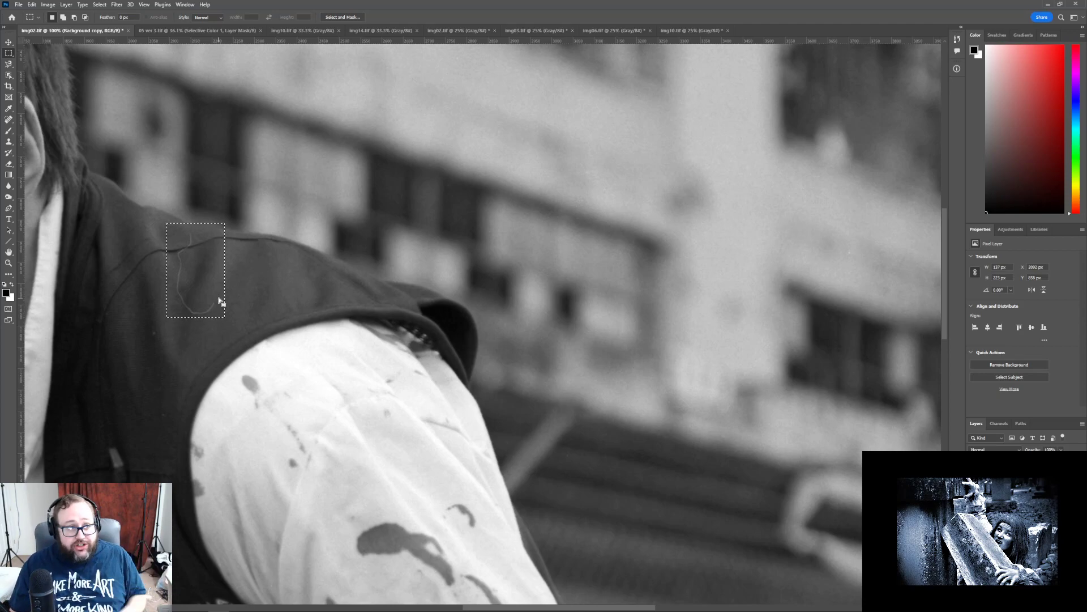
- Switch to 05 ver 3.tif and view its image size with the dimensions in inches
click(189, 30)
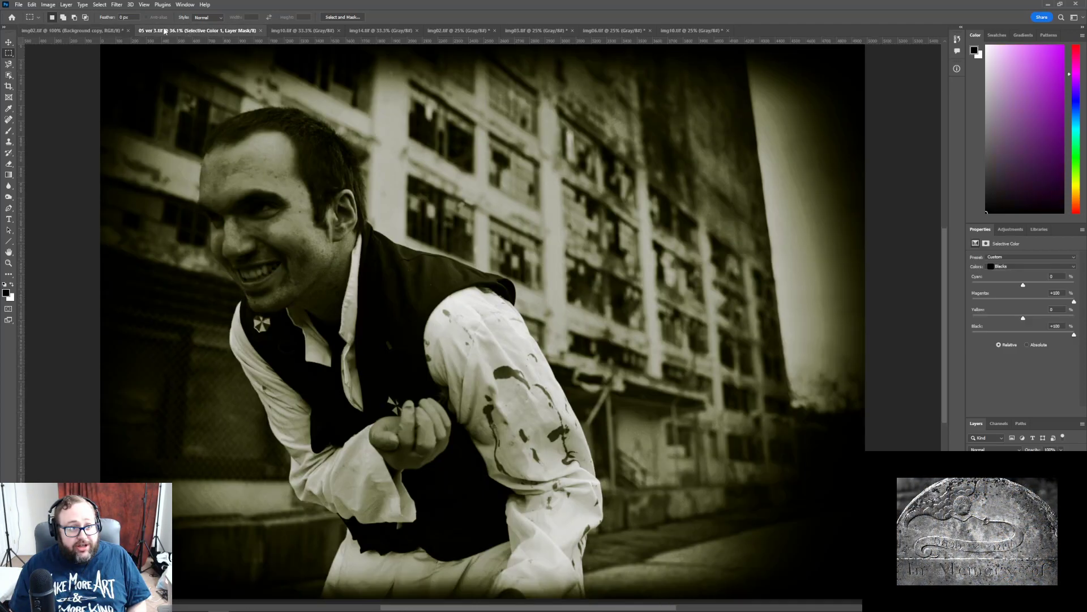
click(48, 4)
click(74, 69)
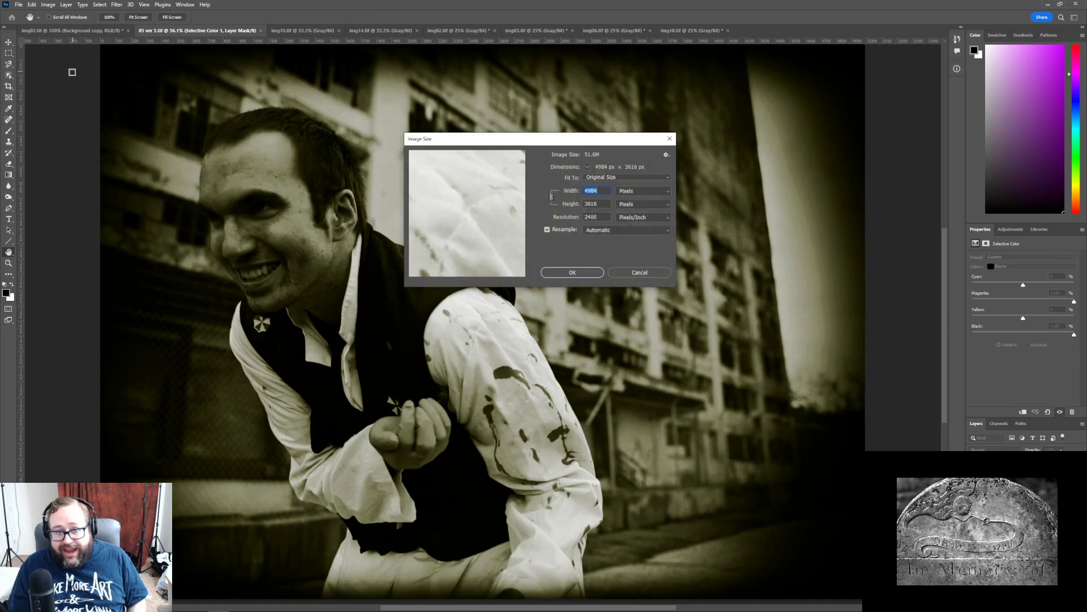
click(643, 191)
click(643, 215)
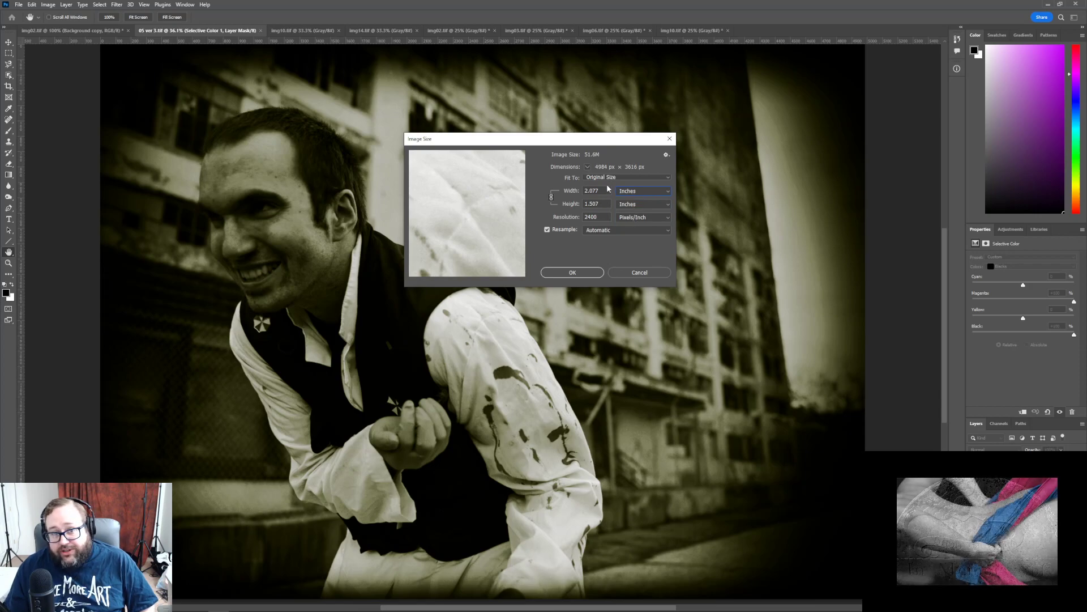
- Try a resolution of 300 pixels/inch with width and height unlinked, and return to linked dimensions at 2400 pixels/inch
double_click(591, 217)
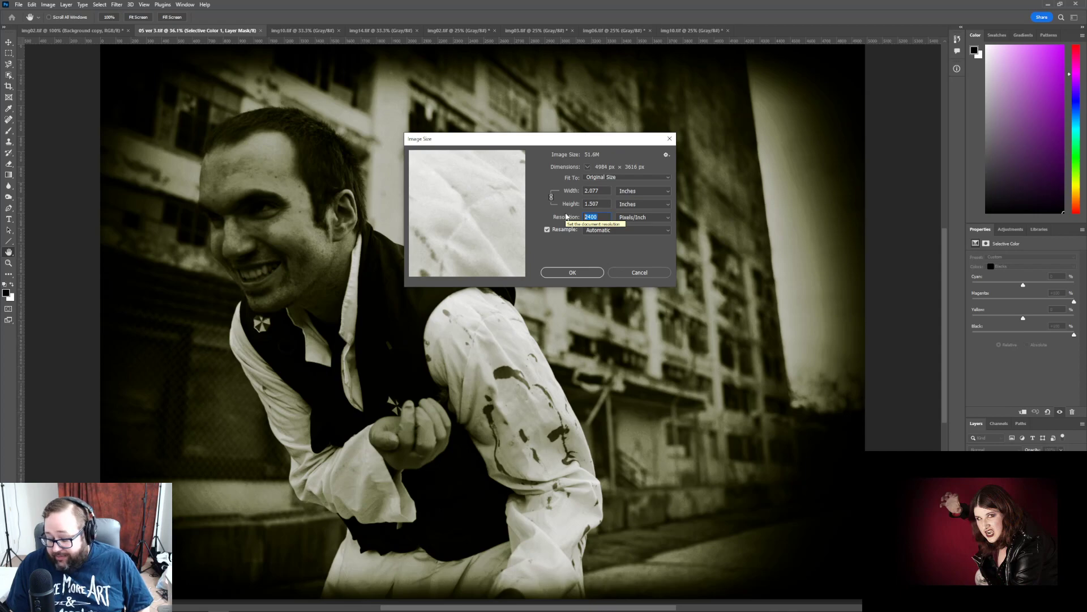
text(30)
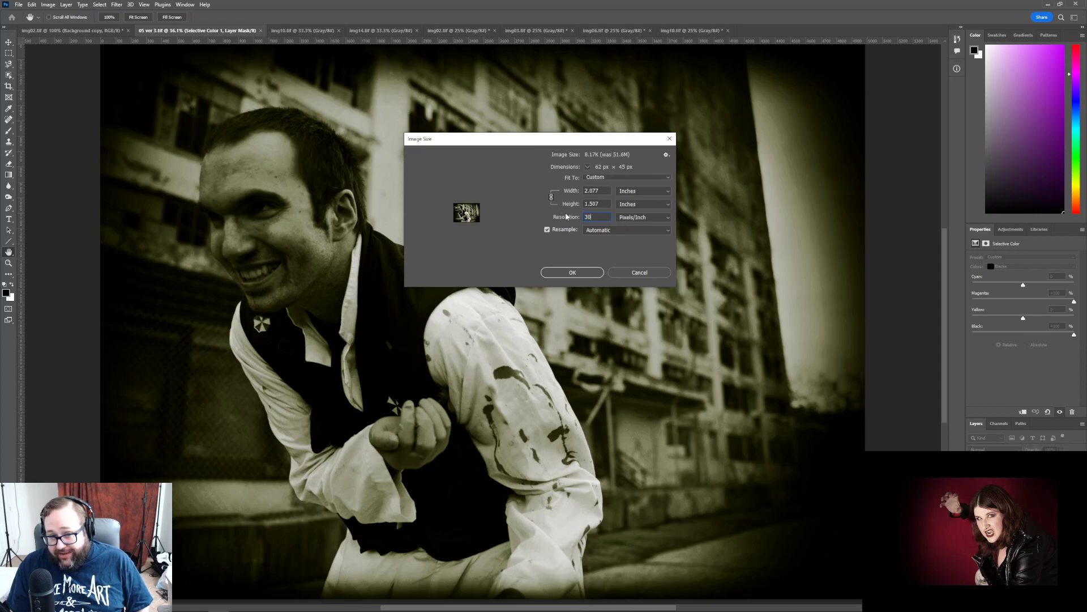
key(BackSpace)
key(BackSpace)
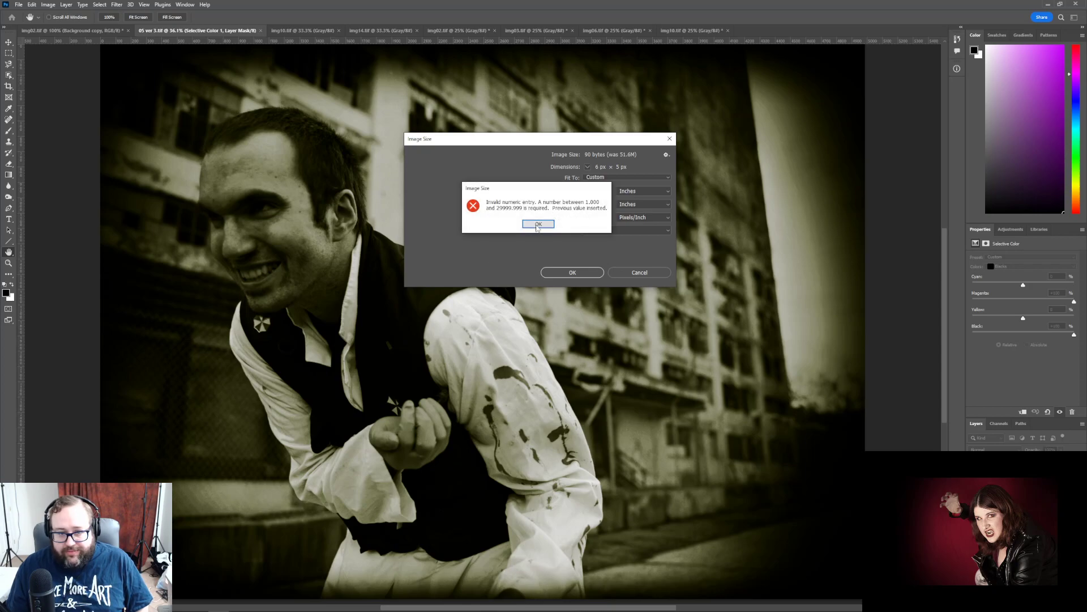
click(538, 226)
text(2400)
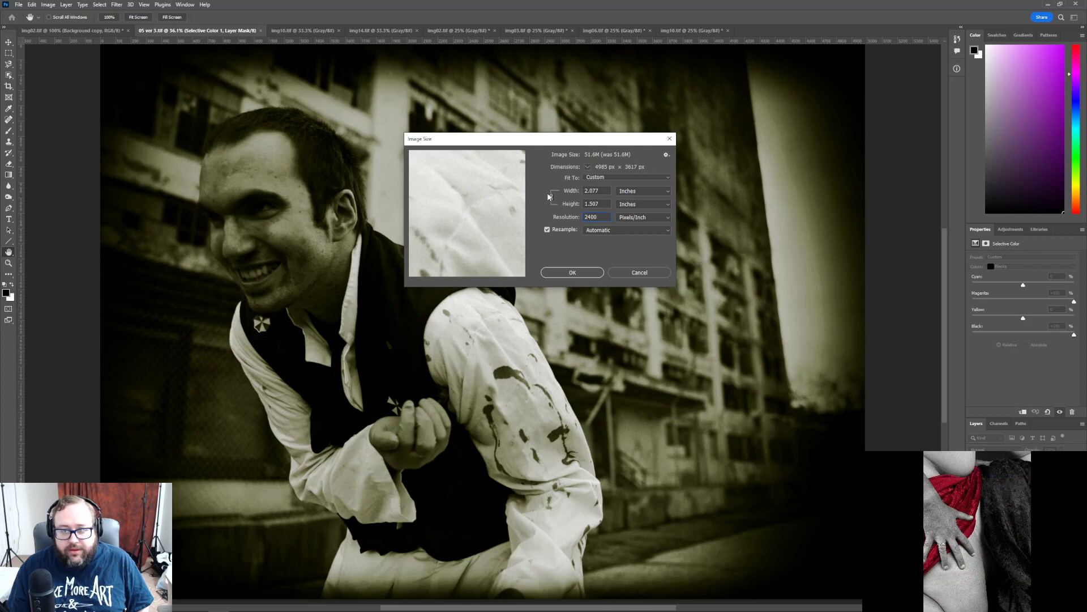
click(551, 198)
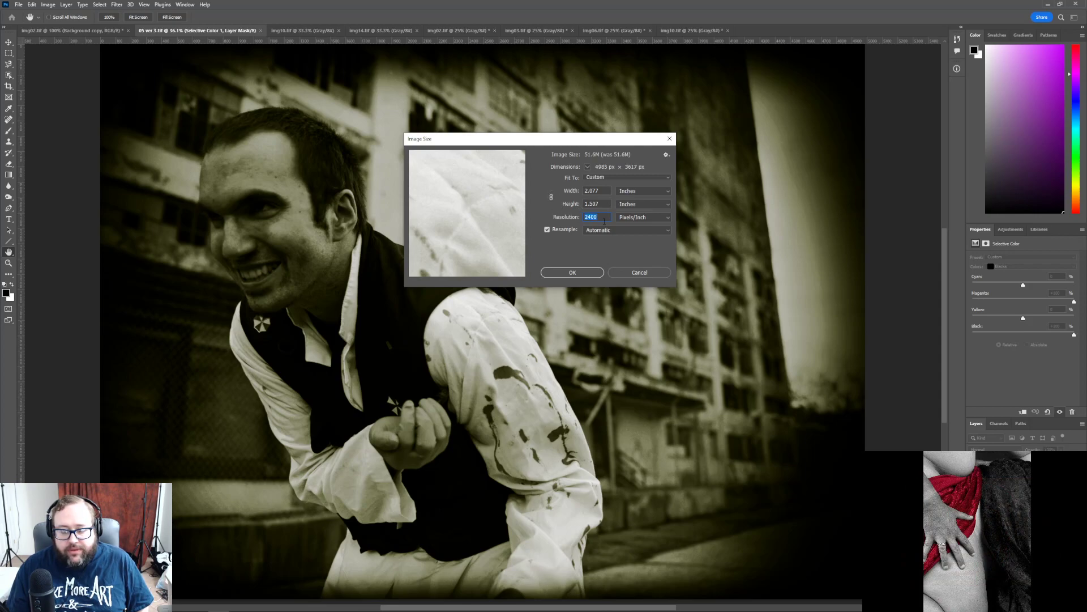
text(300)
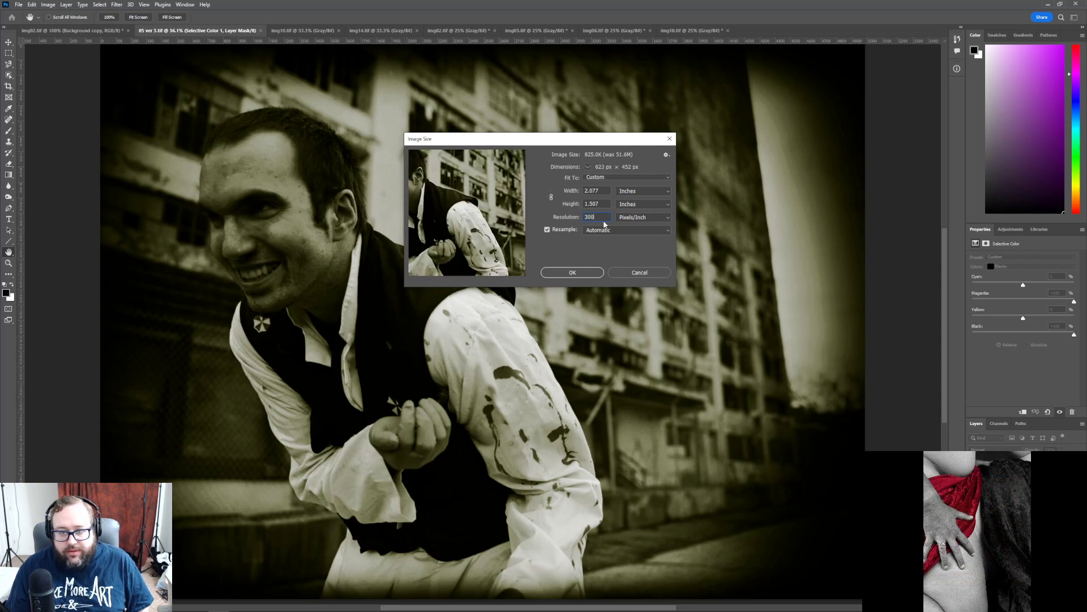
click(553, 199)
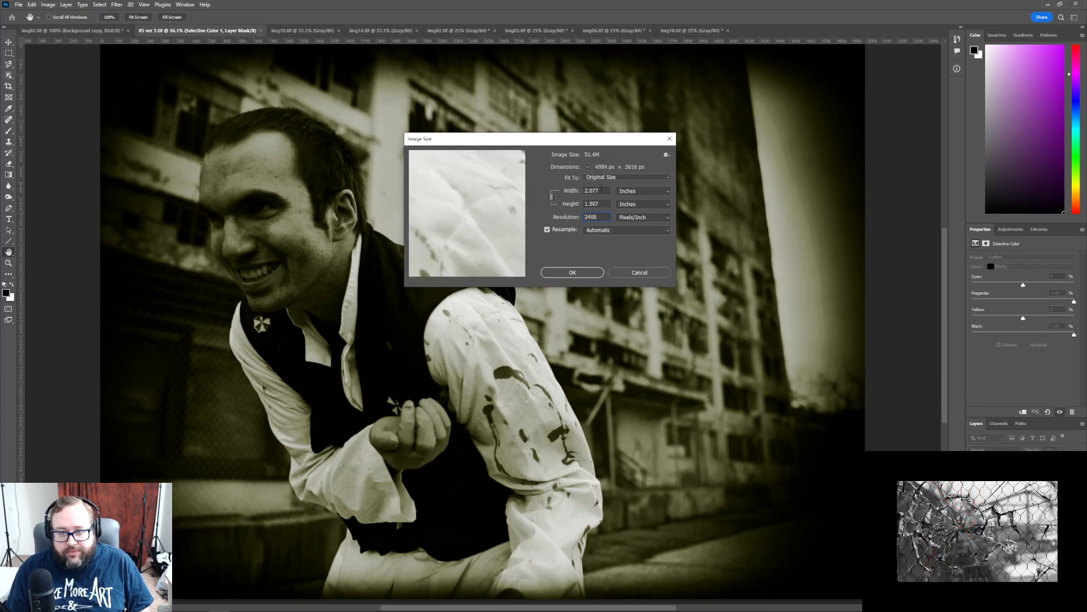
- Try Bicubic Sharper (reduction) resampling at 300 pixels/inch, and cancel the image resize
double_click(592, 216)
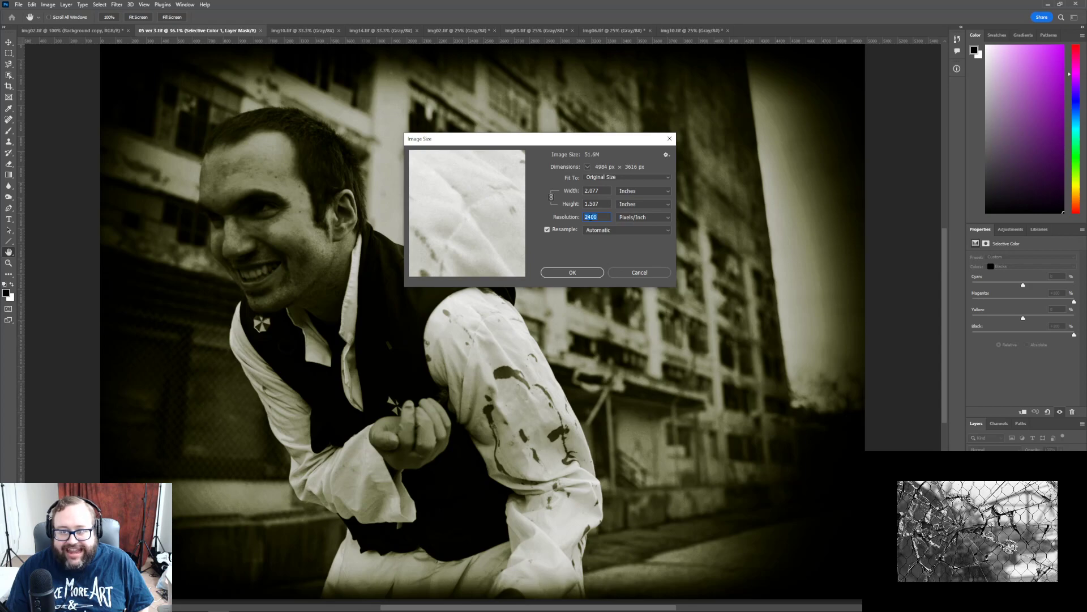
click(643, 231)
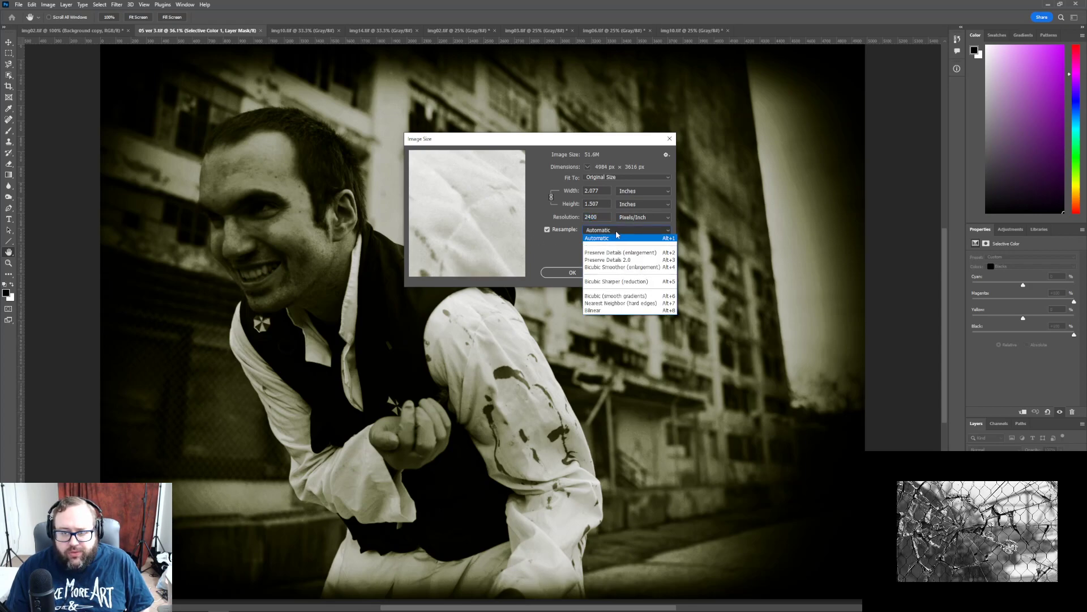
click(630, 282)
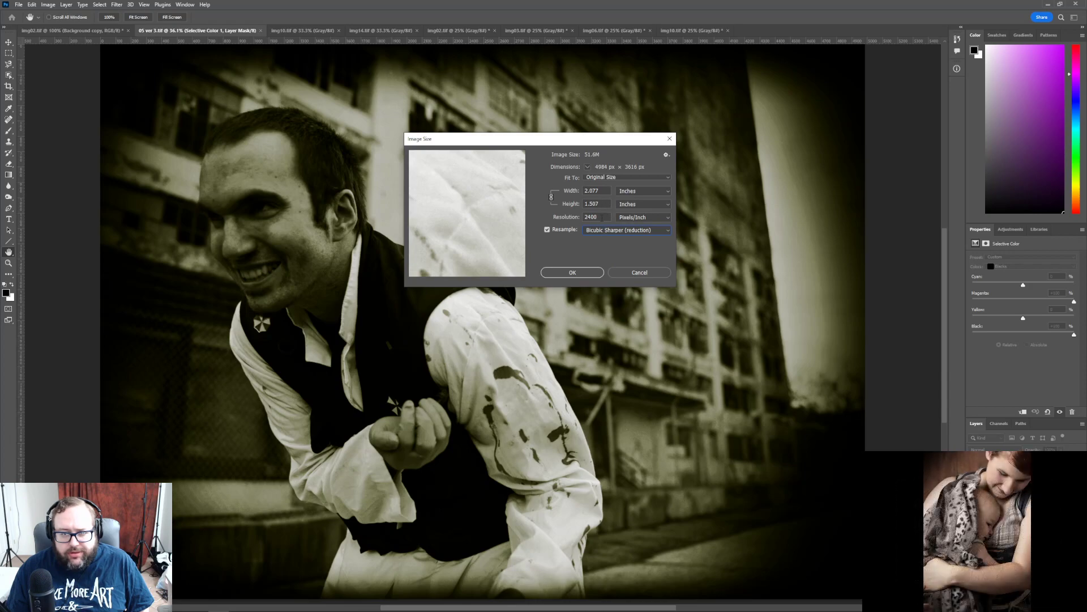
double_click(602, 217)
text(300)
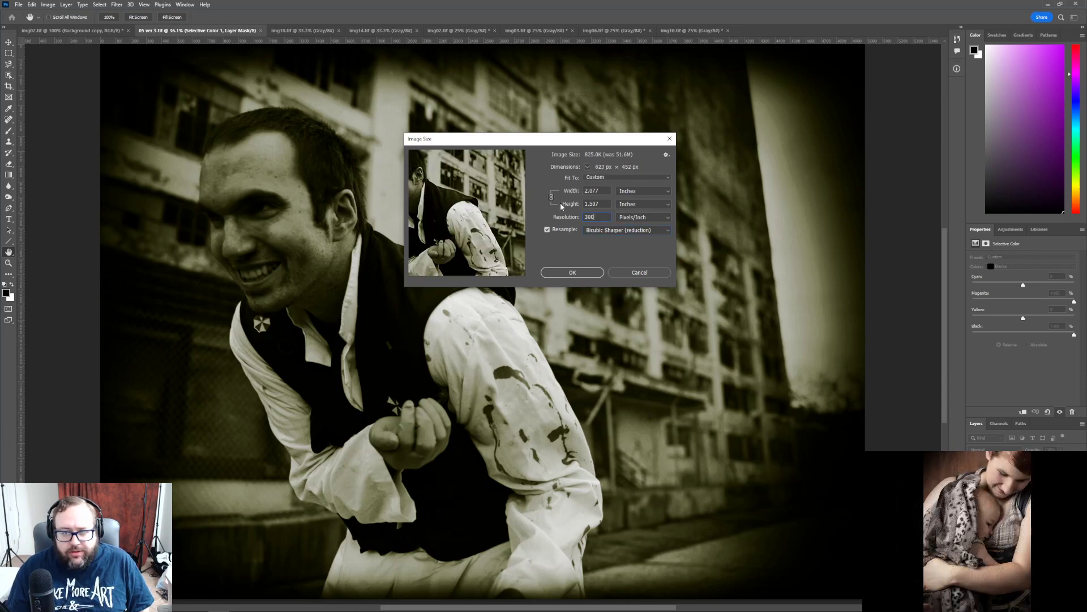
click(624, 192)
click(624, 194)
drag(561, 220, 582, 218)
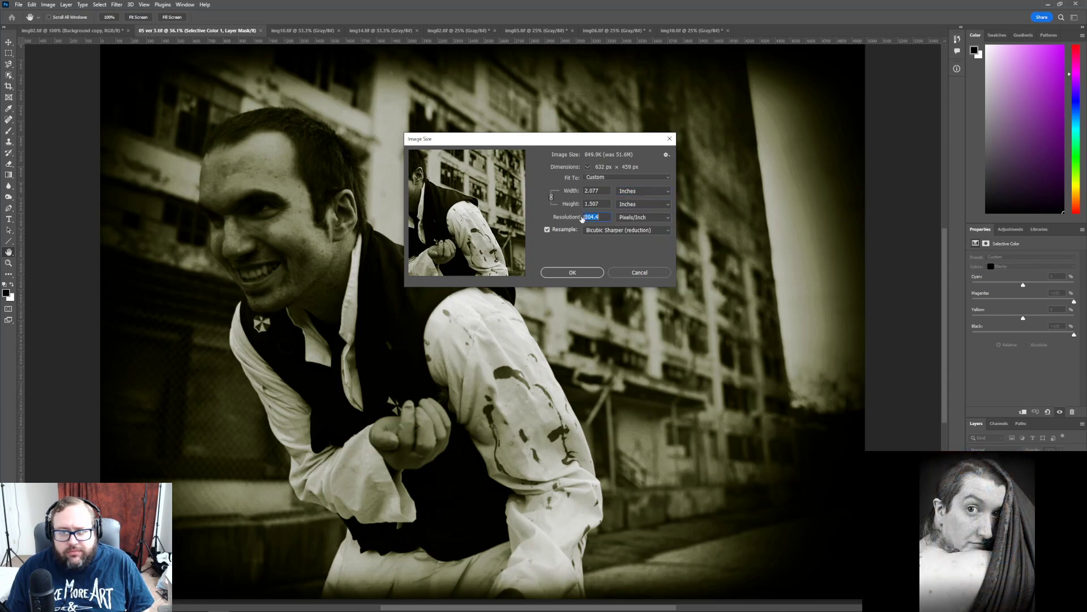
click(631, 272)
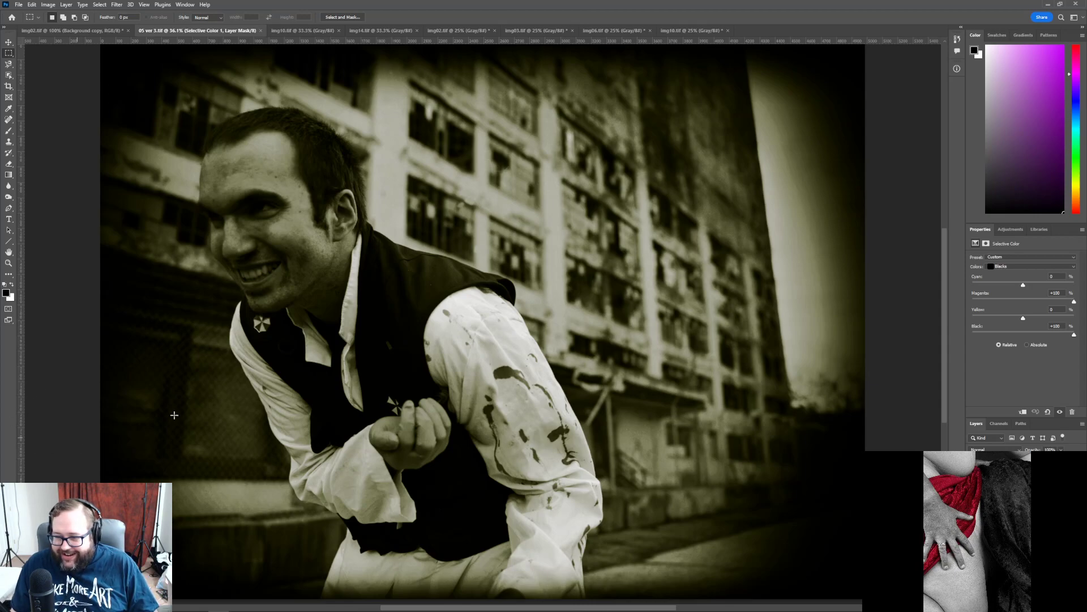
- Return to img02.tif and reapply the last Dust & Scratches filter to the selected hair mark on the vest
click(78, 31)
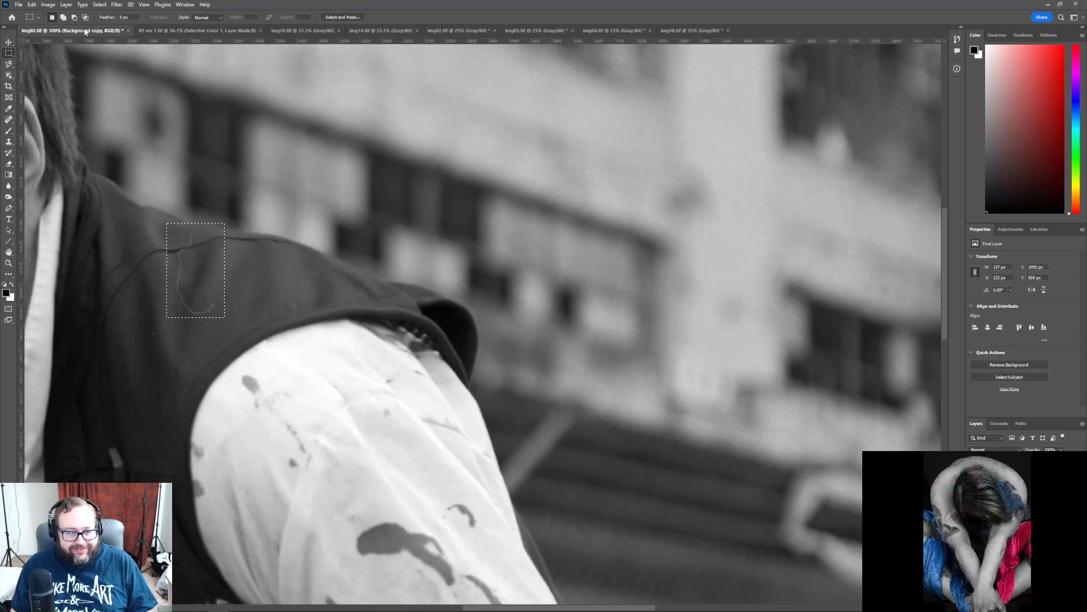
click(116, 4)
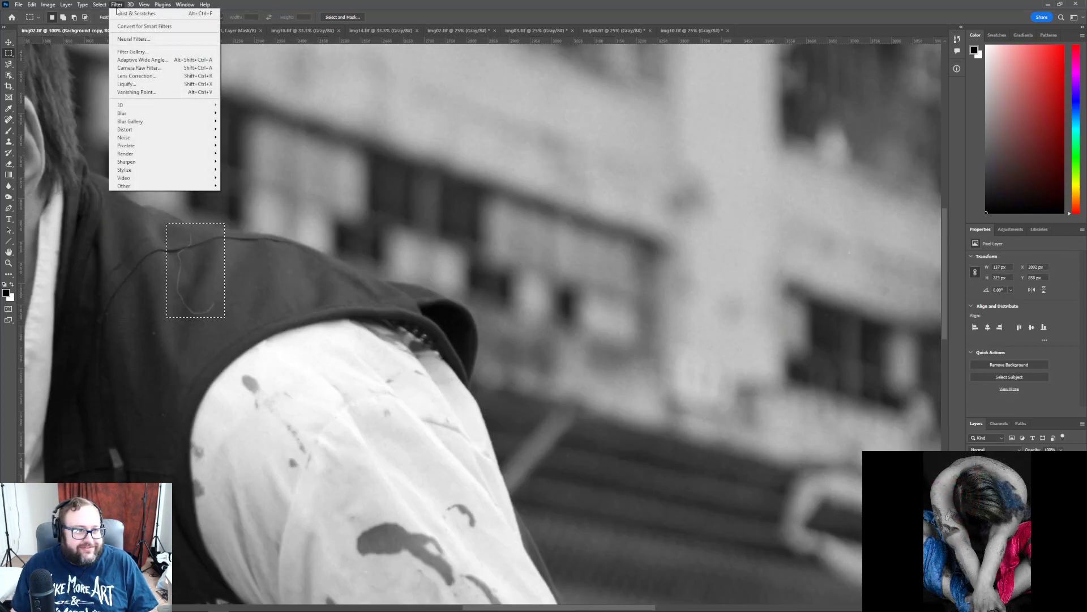
click(119, 12)
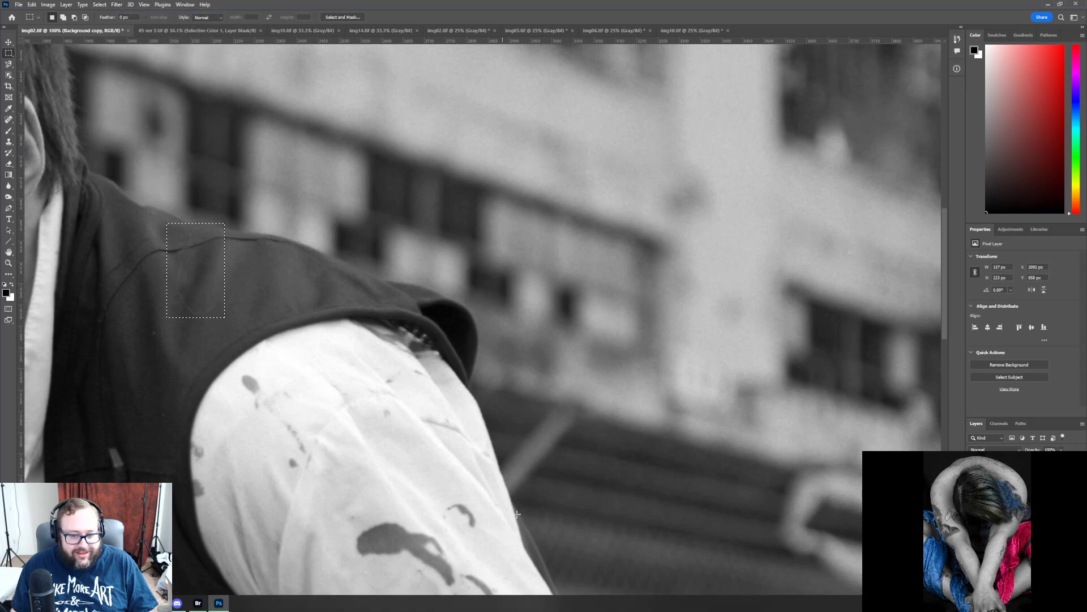
- Select the small mark on the chain-link fence behind the man and reapply the last Dust & Scratches filter
drag(509, 609, 374, 586)
scroll(397, 568, down, 3)
scroll(397, 568, down, 5)
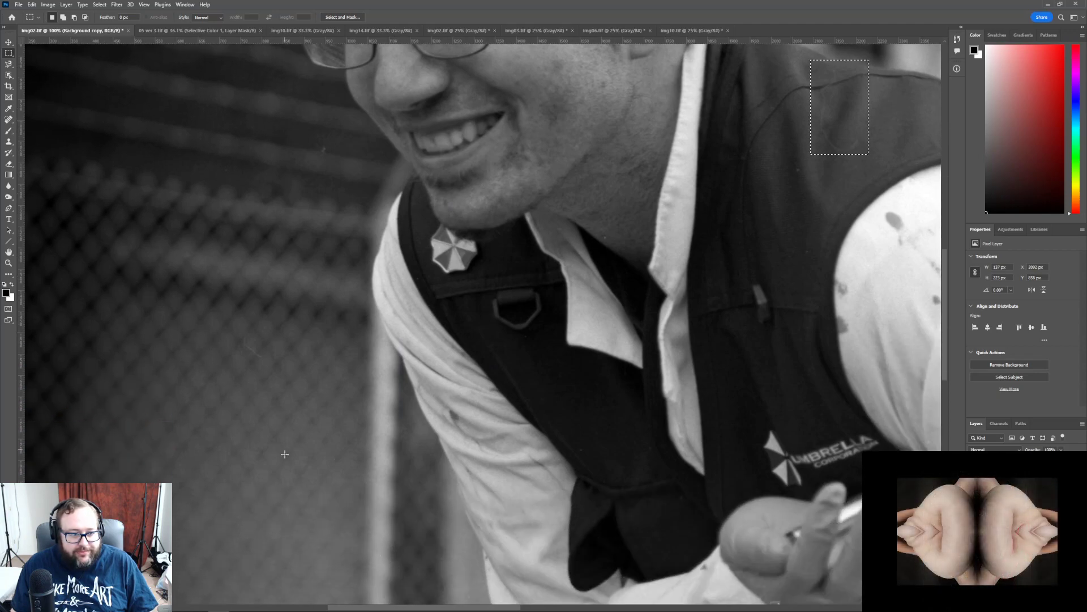
scroll(285, 455, down, 3)
click(255, 274)
drag(233, 261, 272, 309)
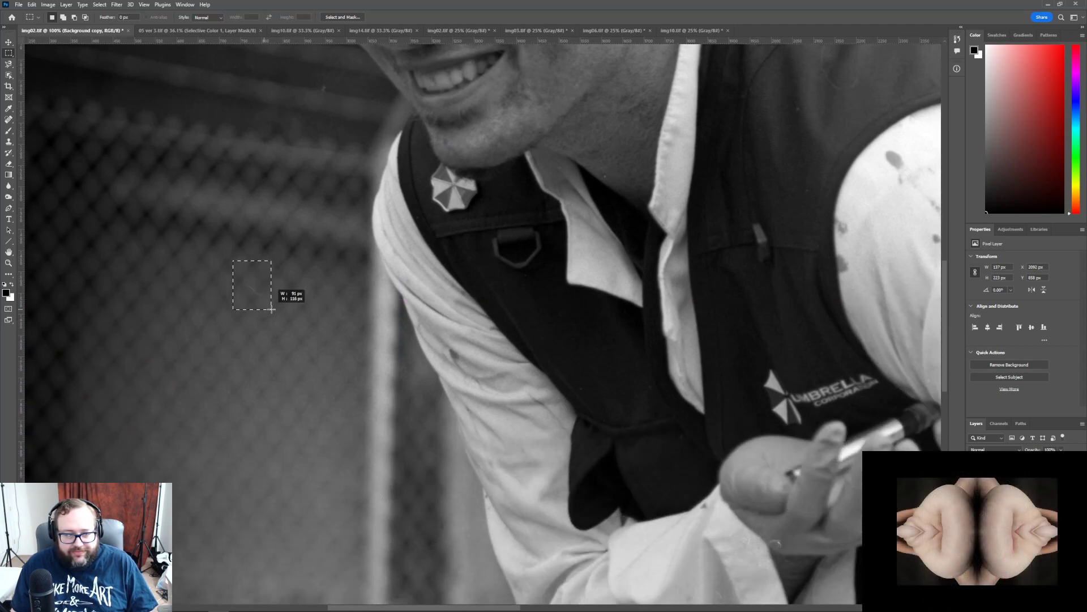
click(117, 4)
click(123, 14)
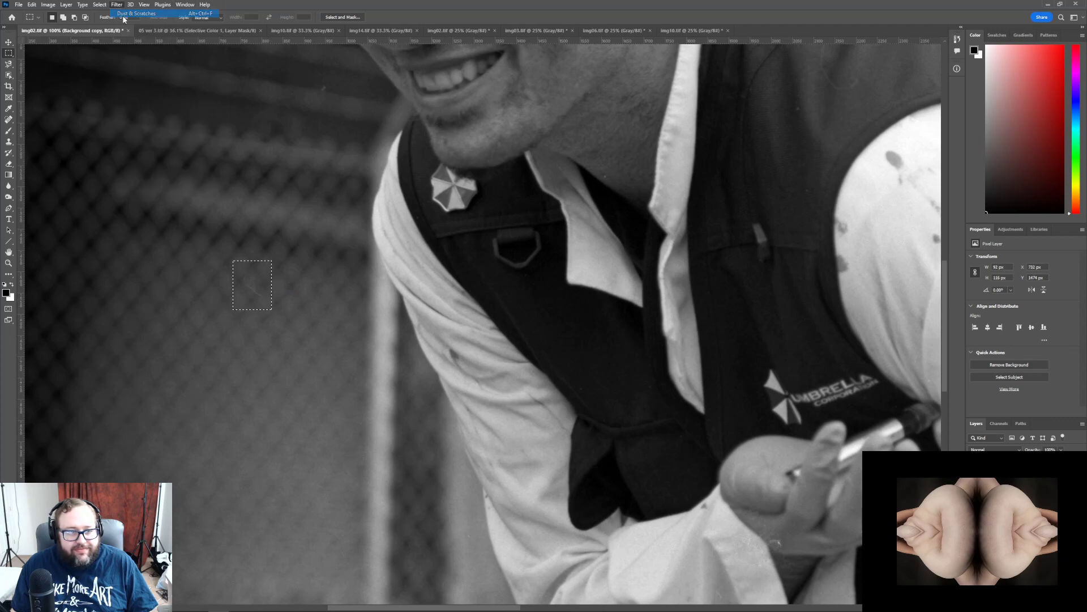
- Select the thin hair mark in the dark background in front of the man's face and reapply the Dust & Scratches filter
scroll(250, 340, up, 6)
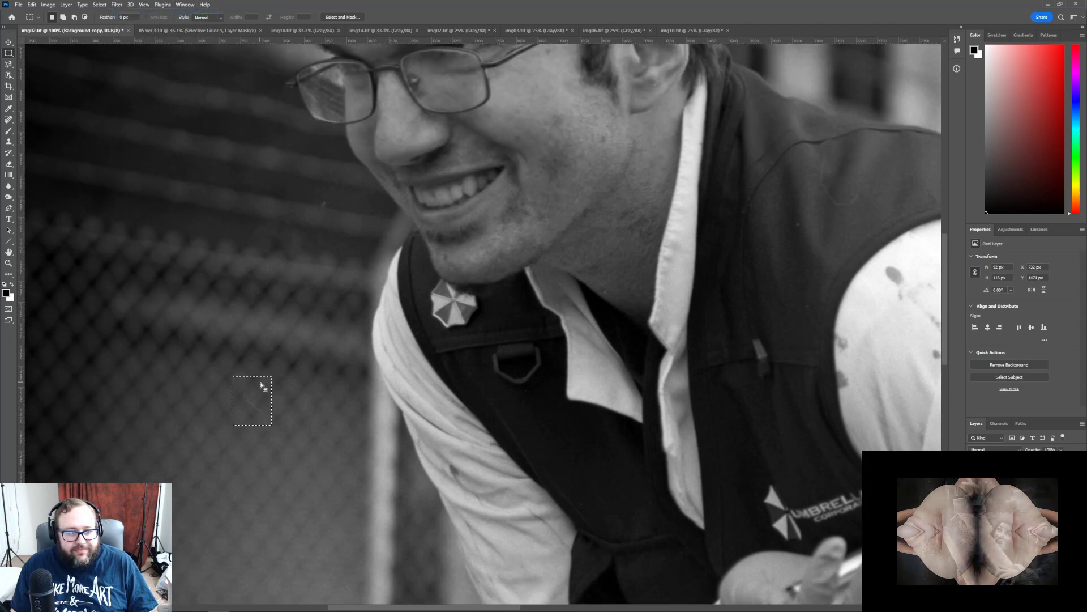
scroll(261, 385, up, 12)
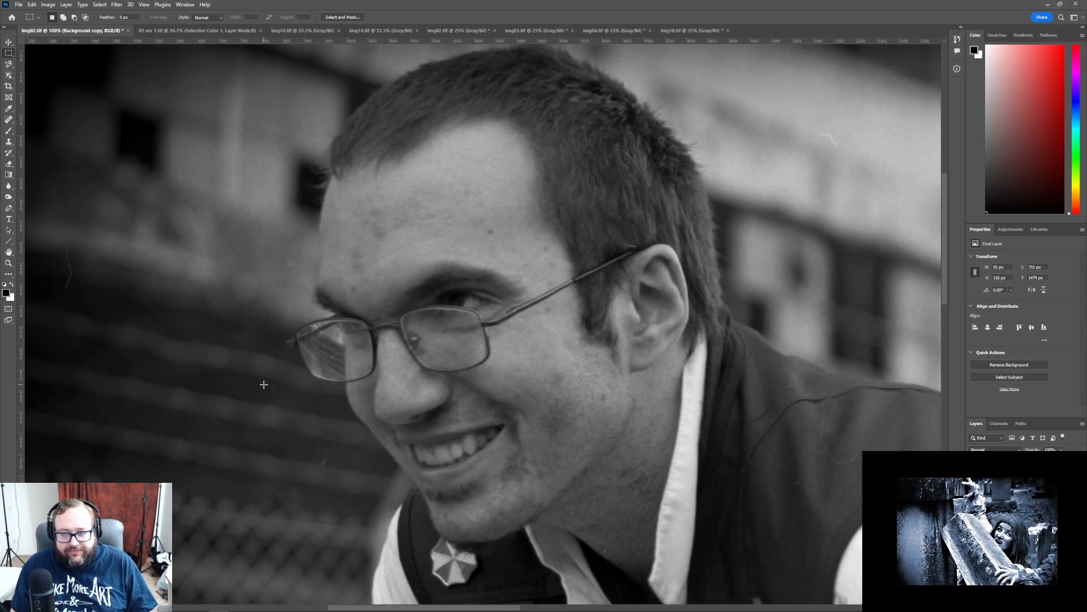
scroll(263, 385, up, 1)
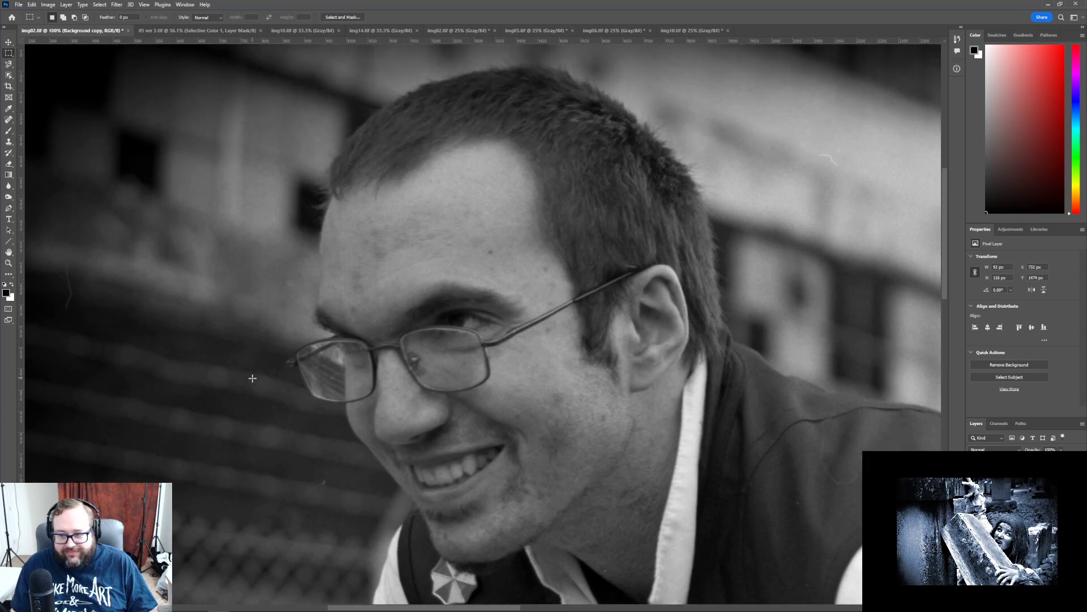
scroll(253, 376, up, 1)
drag(55, 289, 77, 341)
click(117, 5)
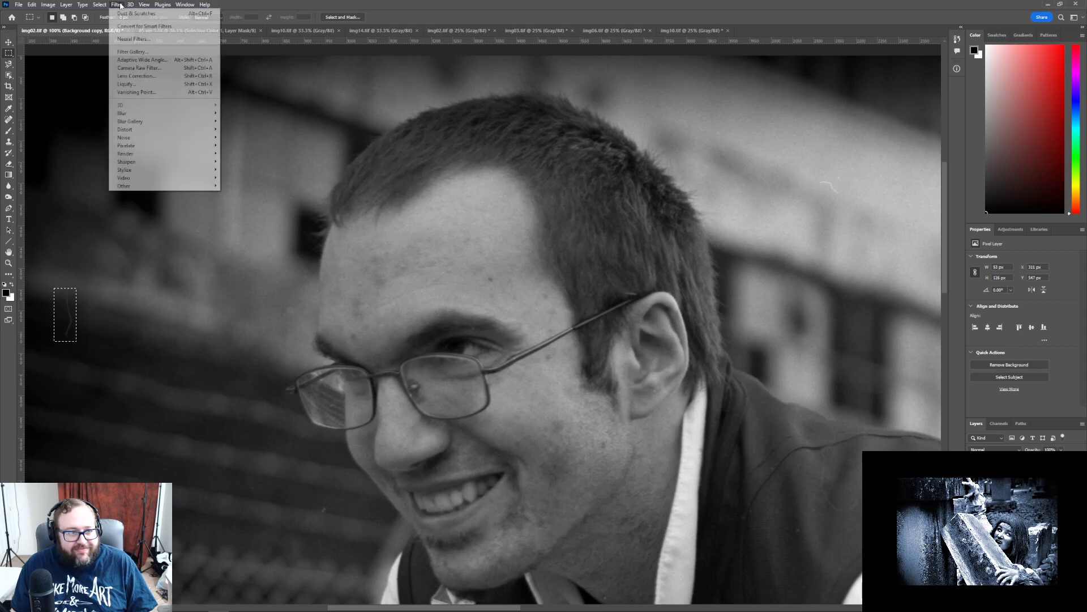
click(119, 12)
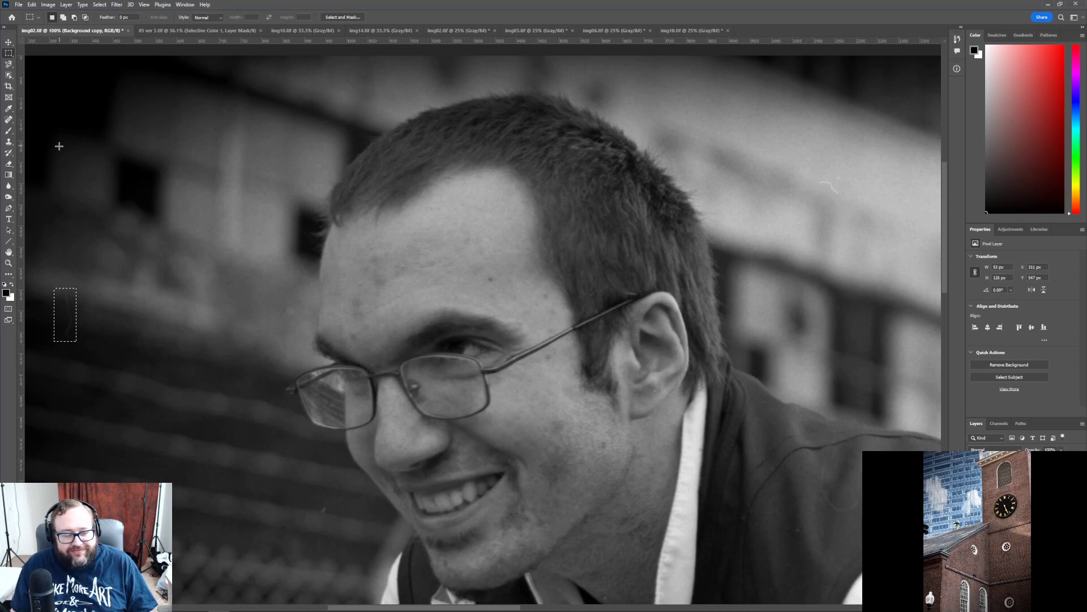
- Clear the selection and use the Clone Stamp to remove the hair mark on the light wall behind the head
key(s)
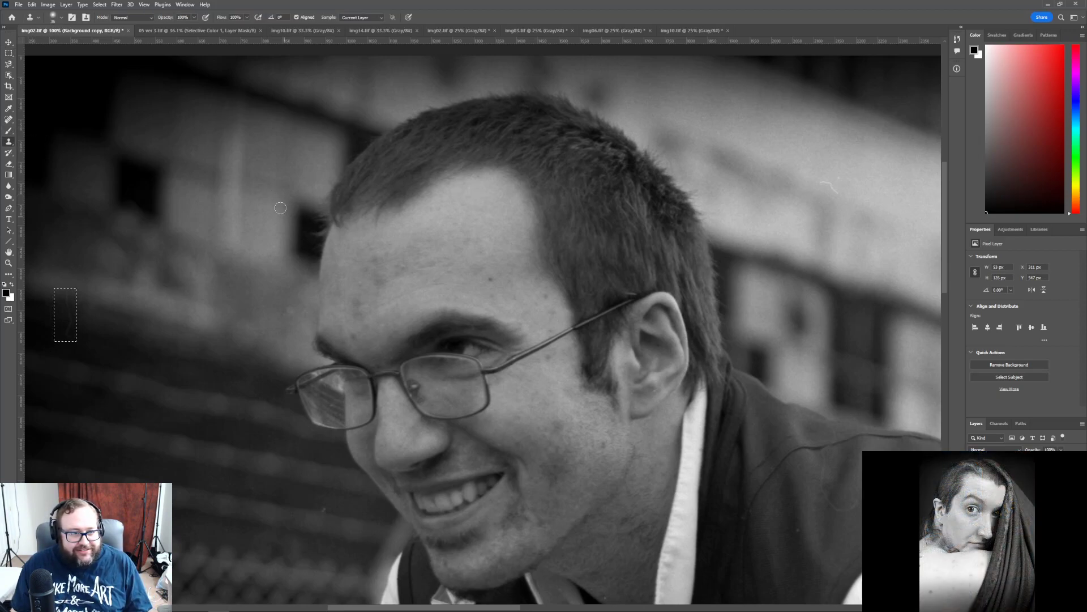
click(8, 53)
click(165, 156)
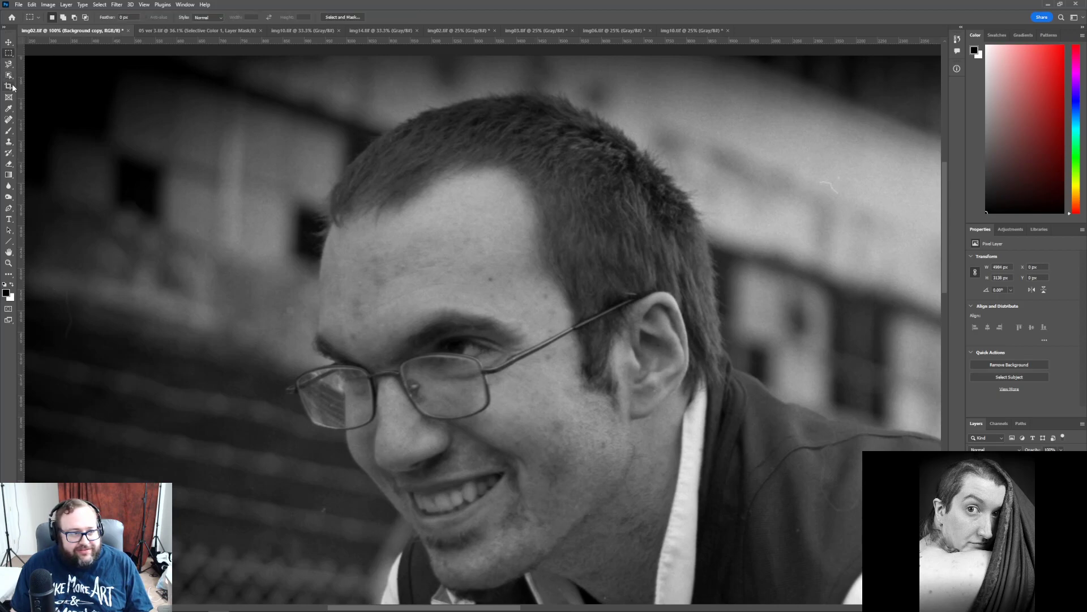
click(10, 142)
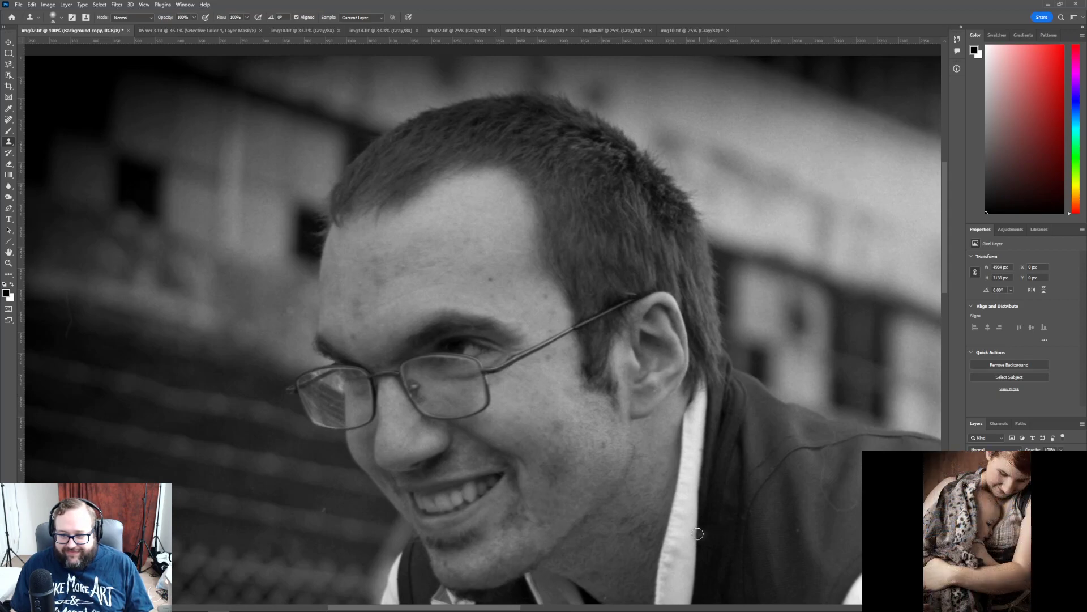
- Clone out the curved dust mark on the wrist below the raised palm and the specks on the vest and stained sleeve
scroll(695, 534, down, 2)
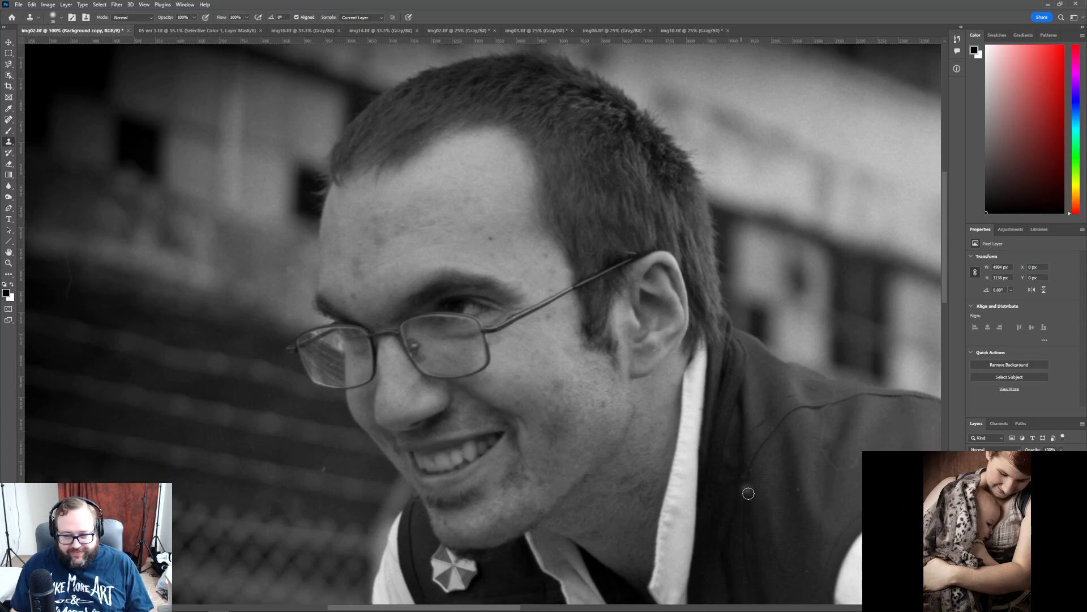
scroll(742, 492, down, 4)
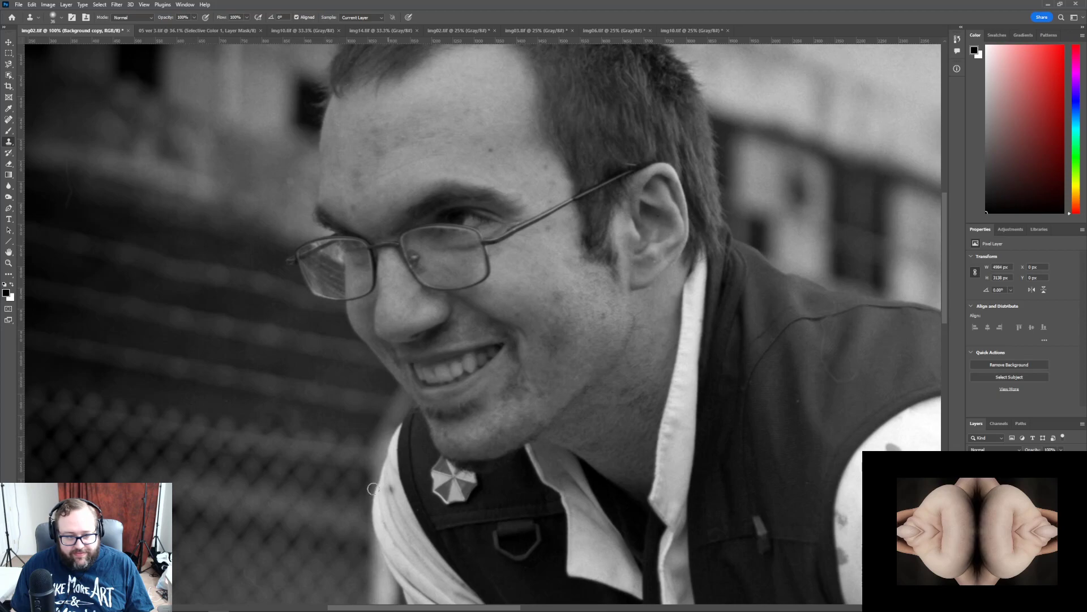
scroll(375, 487, down, 5)
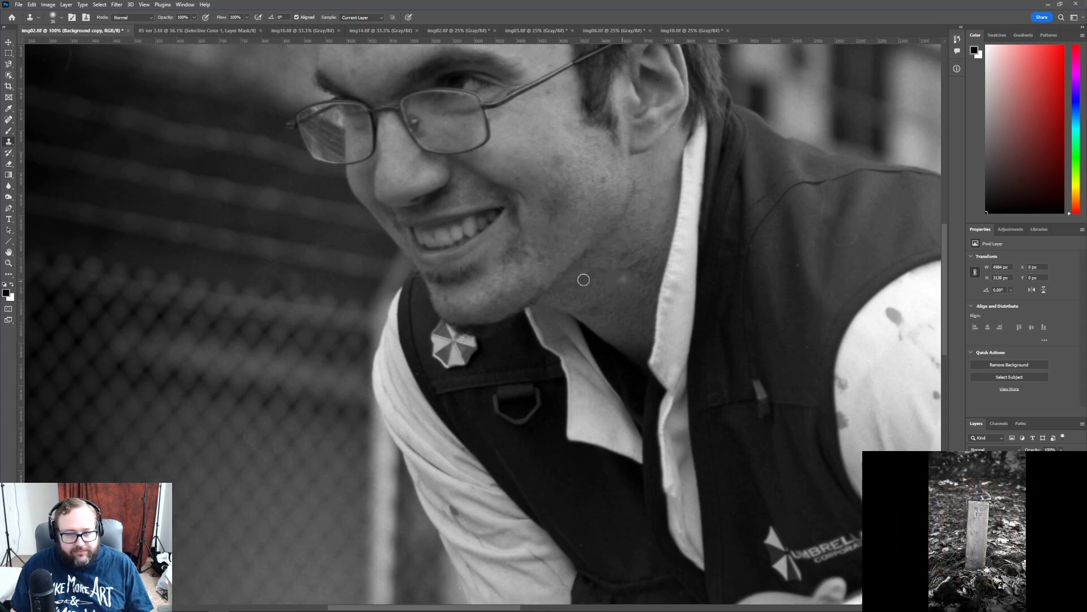
scroll(309, 405, down, 5)
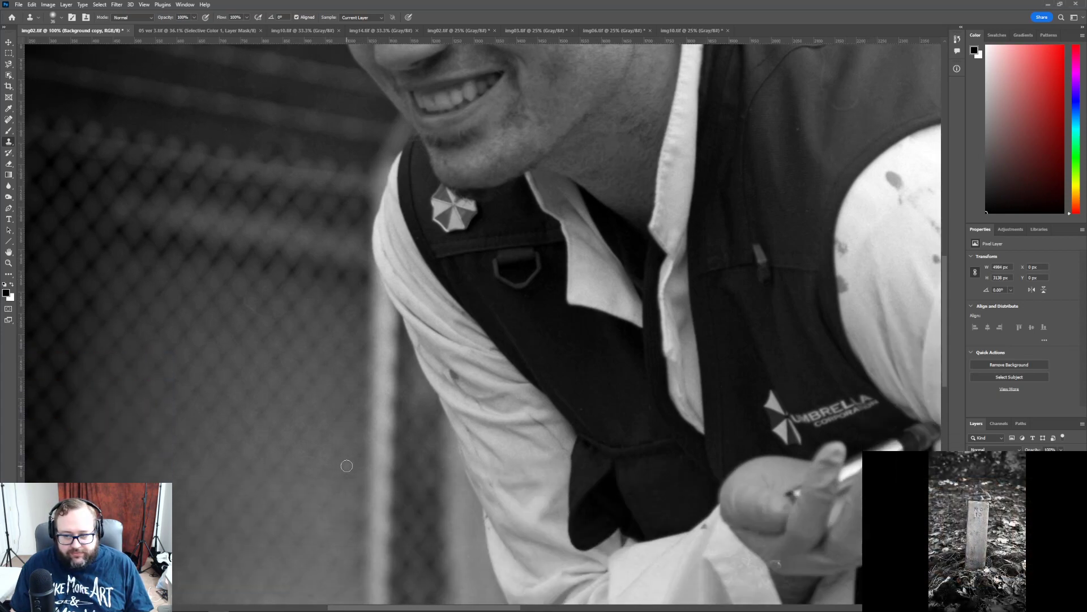
scroll(347, 465, down, 5)
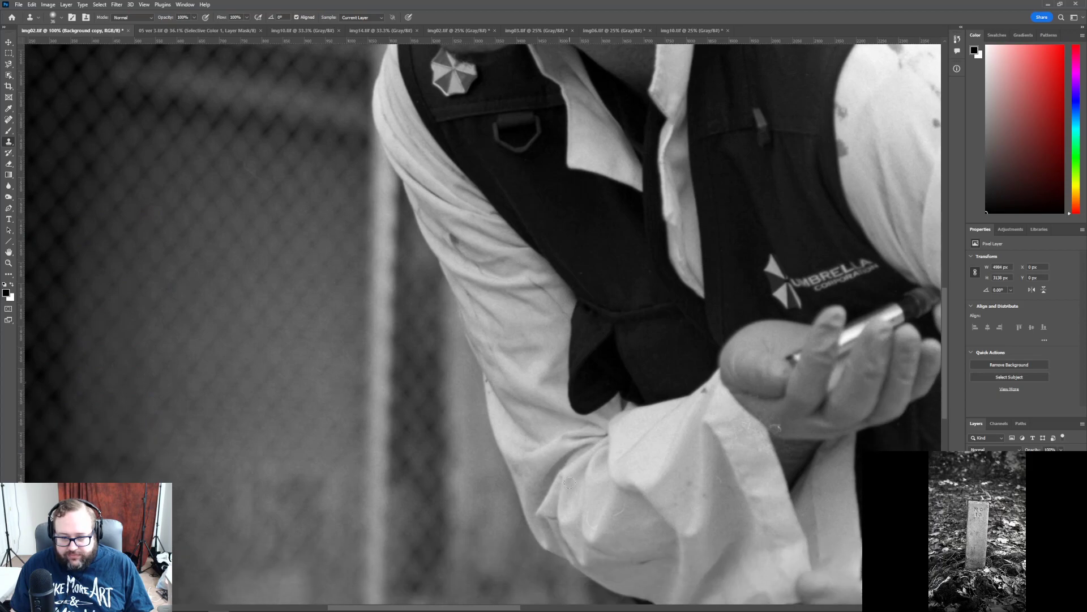
scroll(570, 482, down, 2)
scroll(515, 524, down, 1)
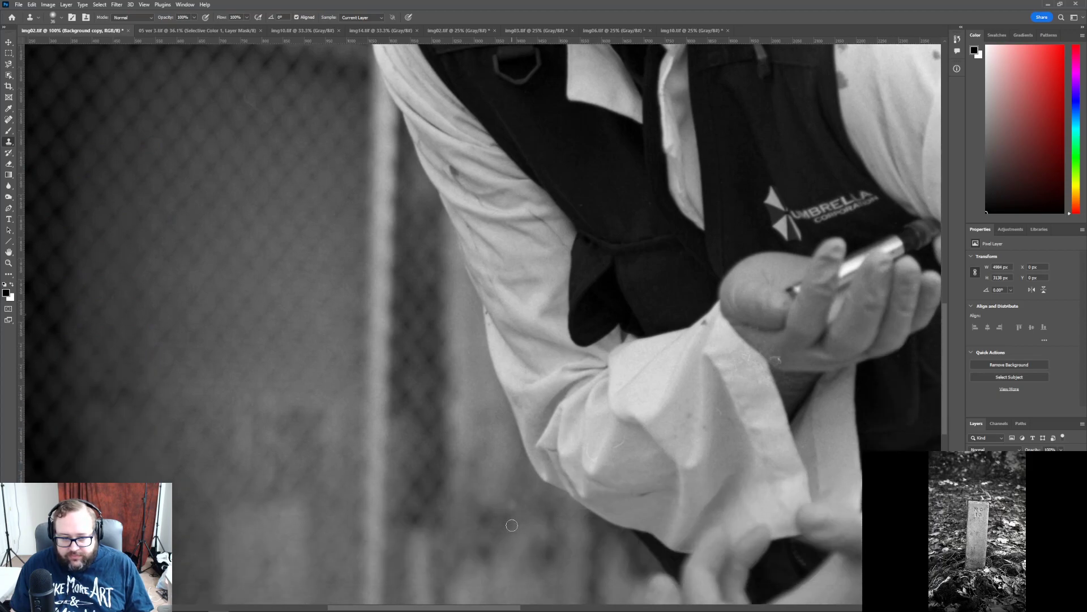
drag(466, 607, 530, 609)
scroll(513, 533, down, 1)
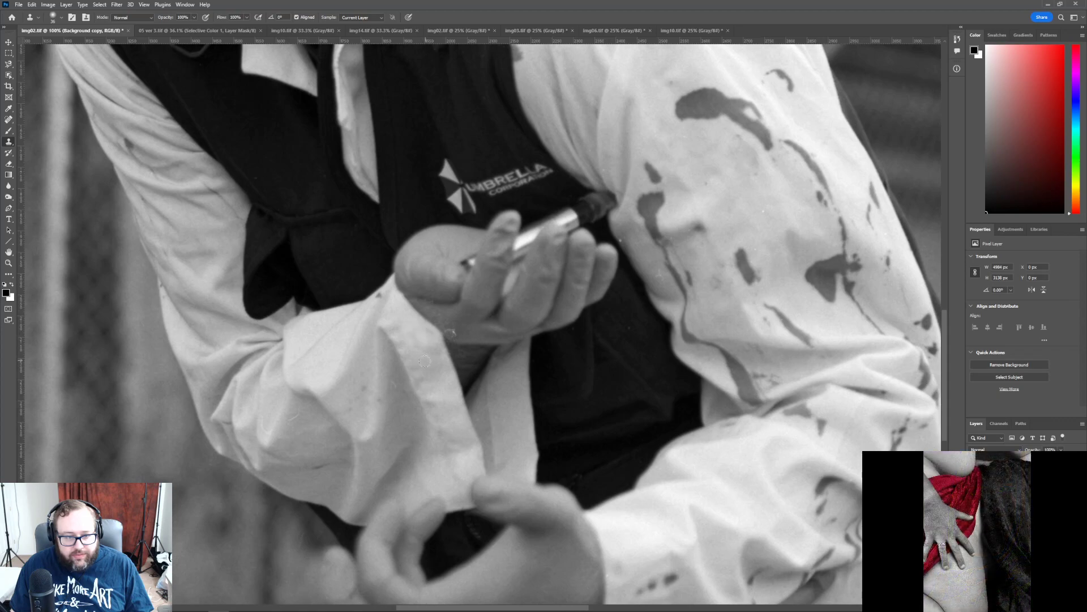
click(413, 337)
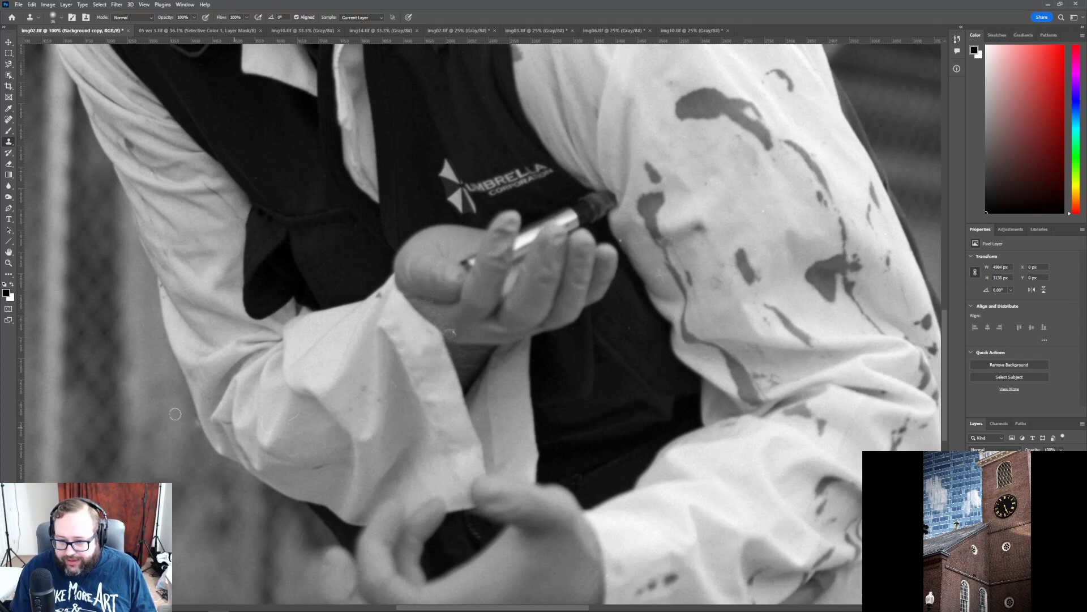
alt+click(473, 335)
drag(458, 333, 447, 323)
alt+click(473, 344)
click(457, 333)
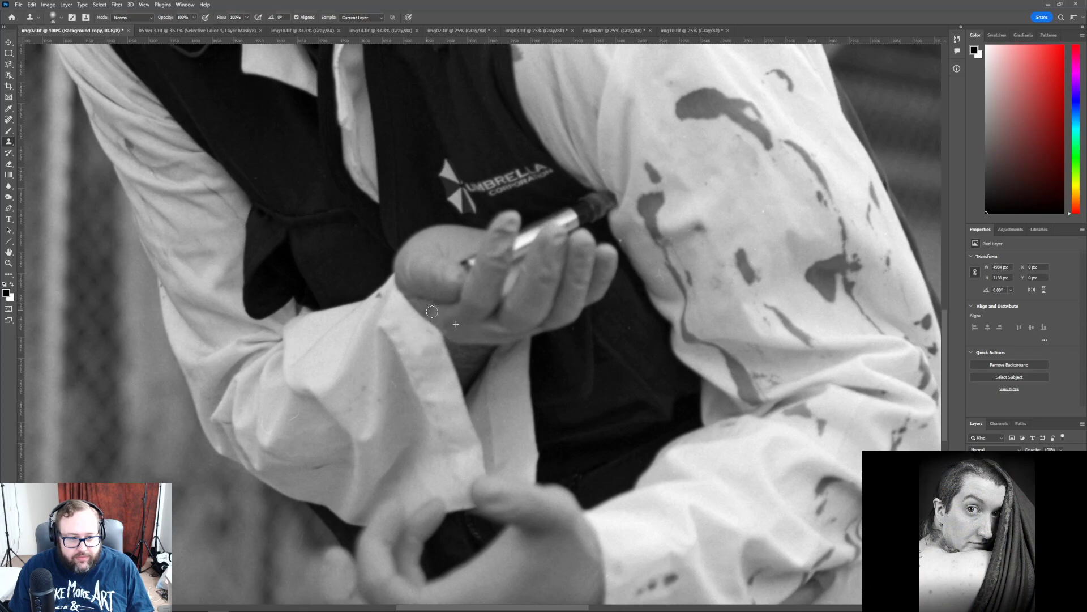
click(500, 371)
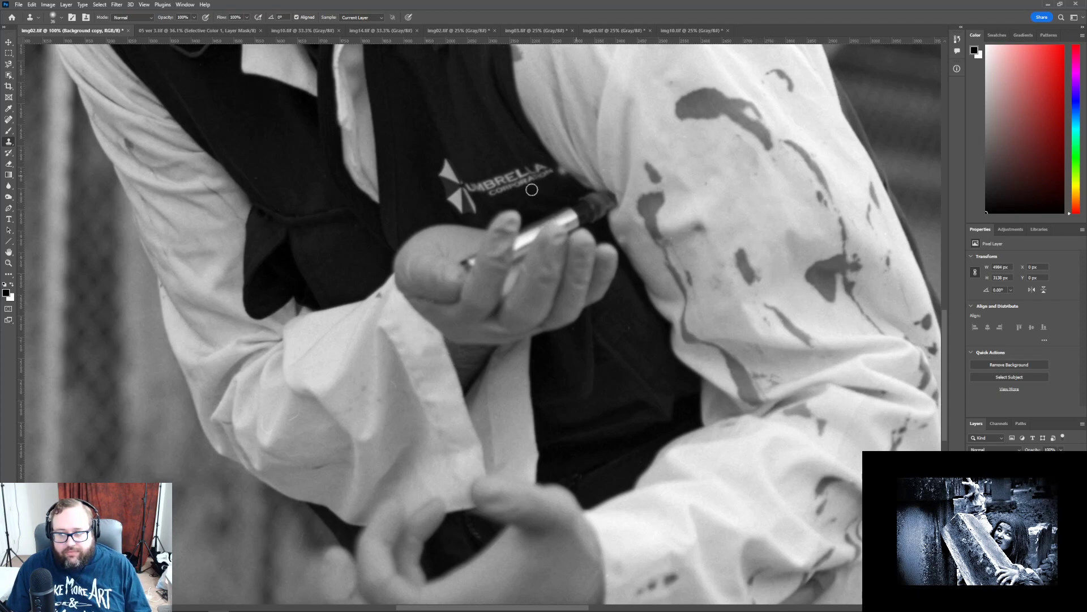
- Check the sleeves and hands for leftover dust and clone out the specks on the wall above the man's shoulder
scroll(702, 262, up, 2)
scroll(708, 306, up, 6)
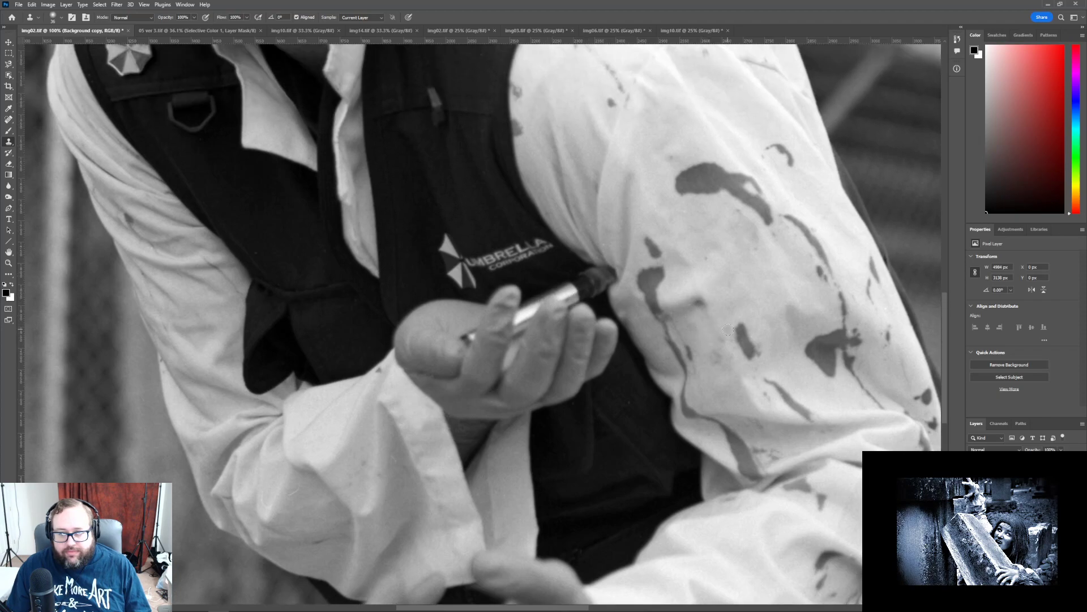
scroll(728, 331, down, 12)
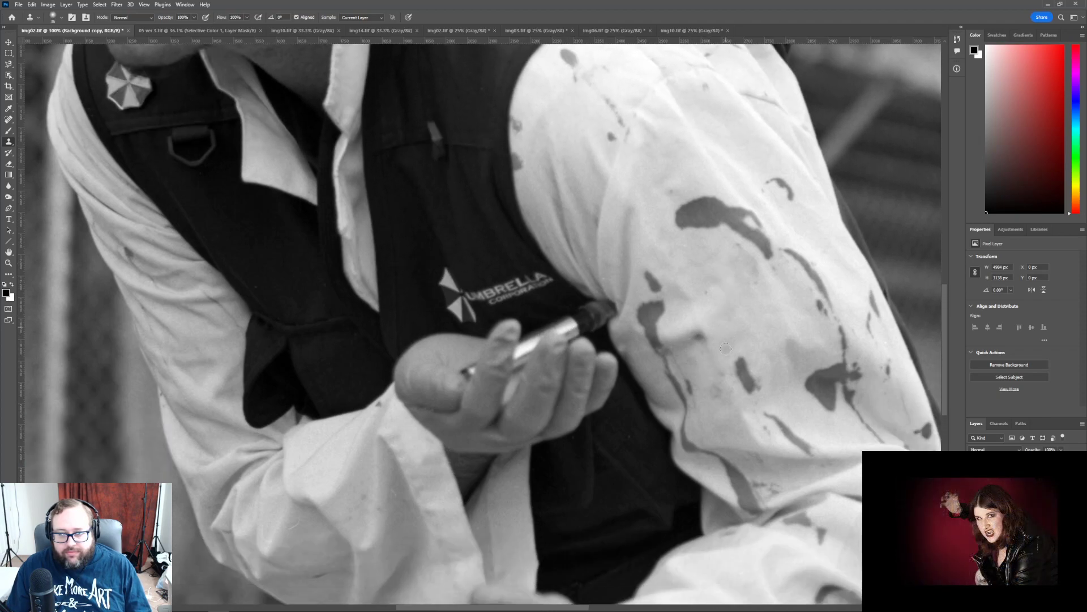
scroll(725, 351, down, 5)
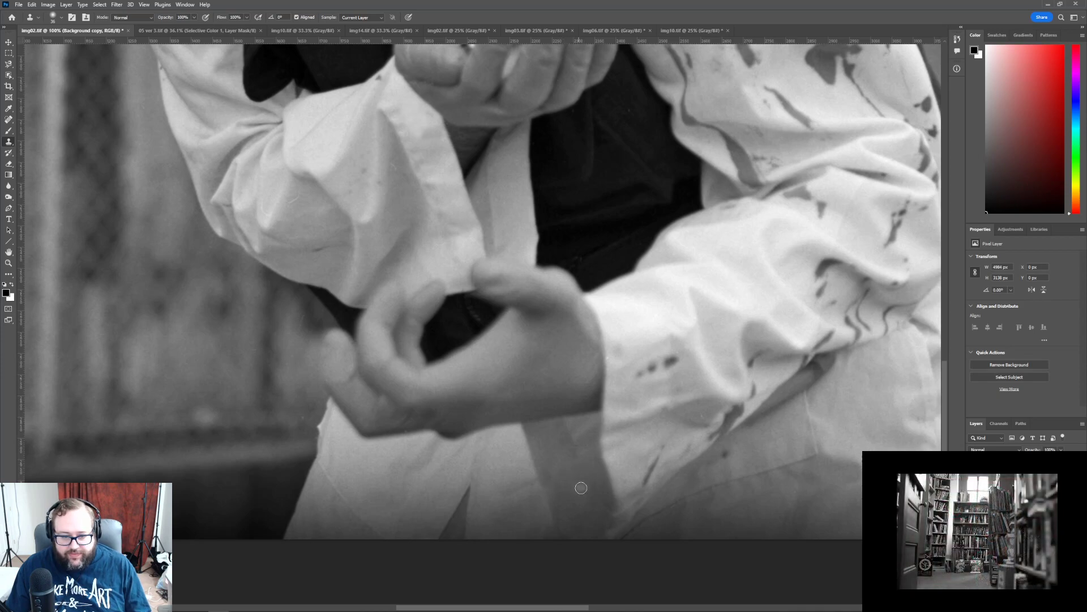
scroll(585, 488, up, 7)
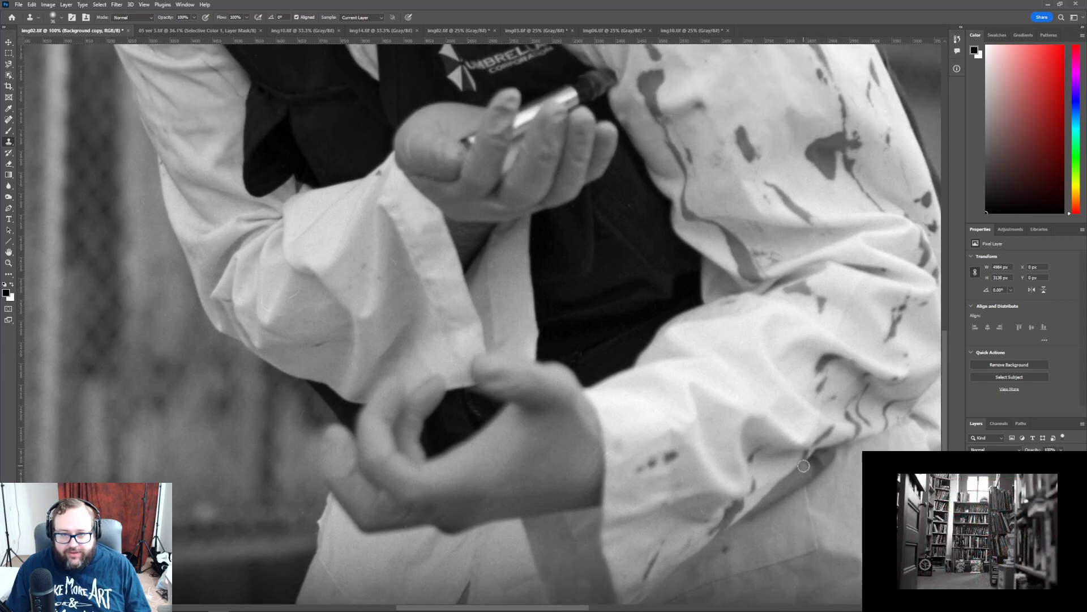
scroll(804, 466, up, 9)
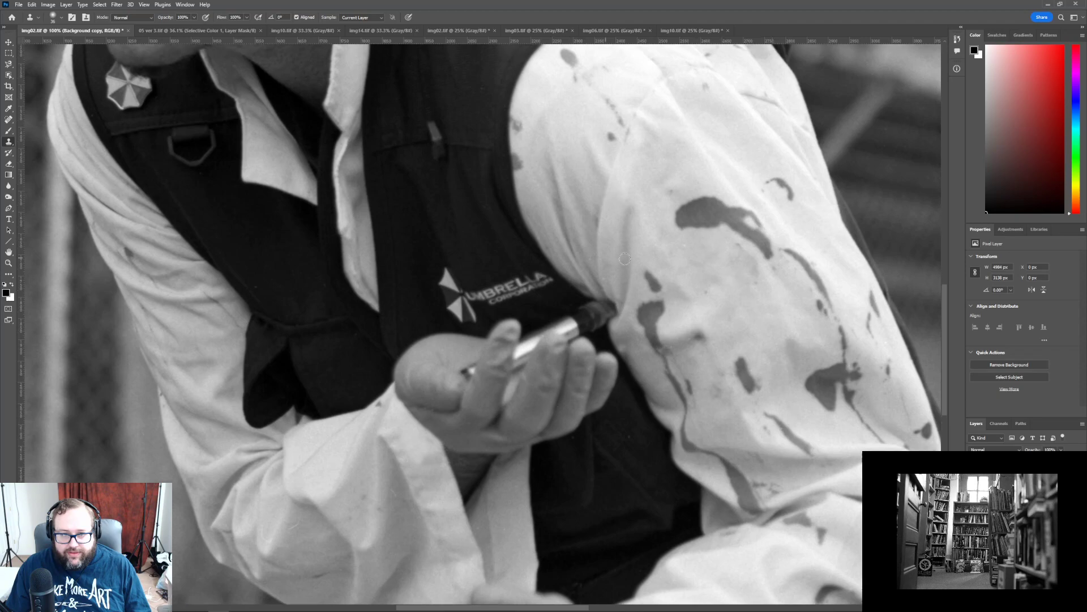
scroll(650, 307, up, 5)
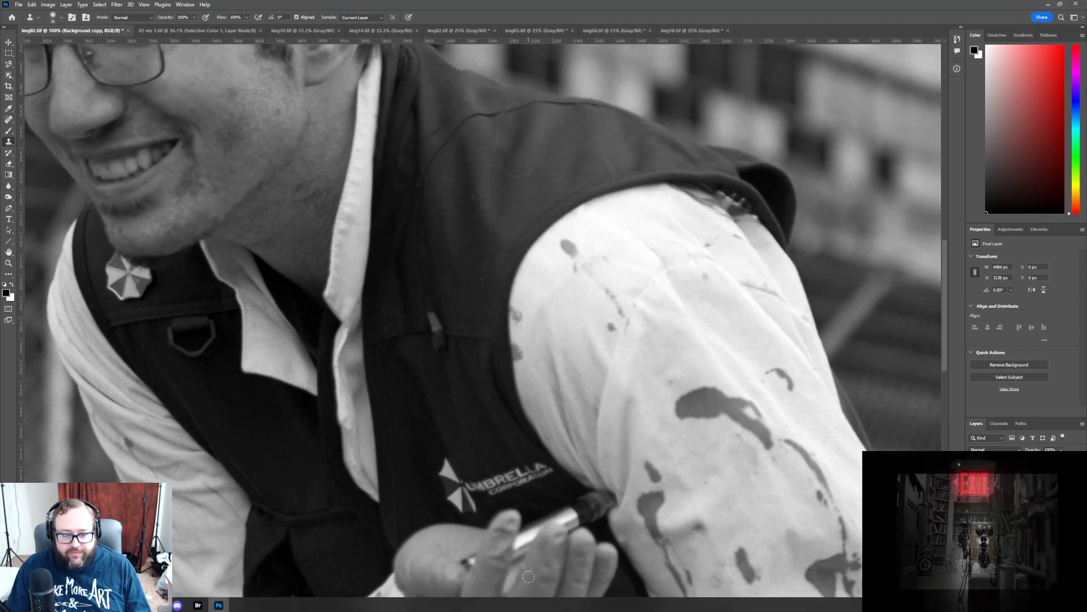
scroll(532, 563, up, 8)
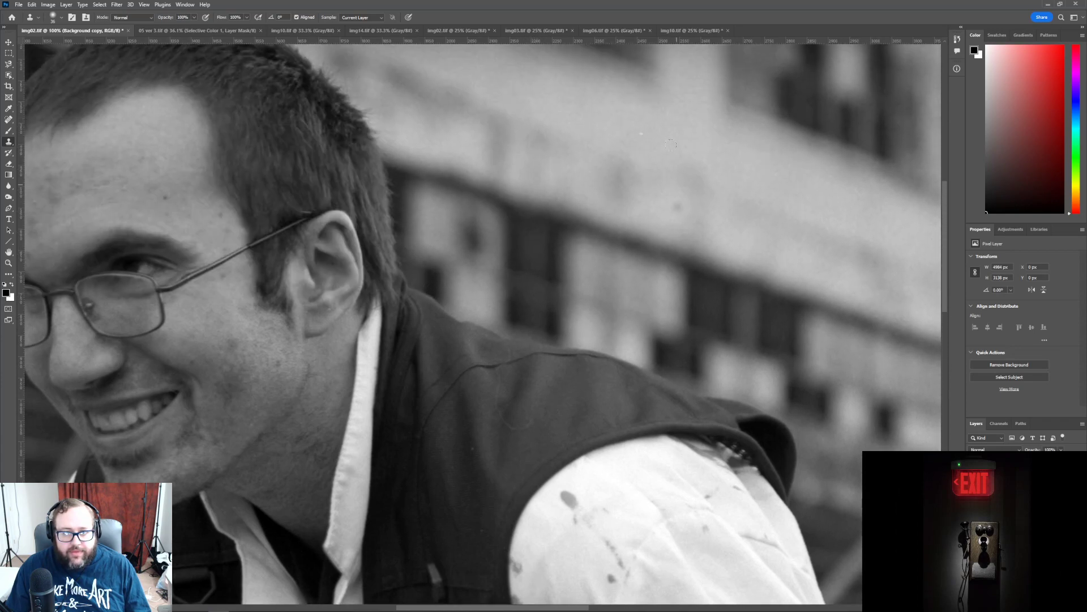
alt+click(652, 130)
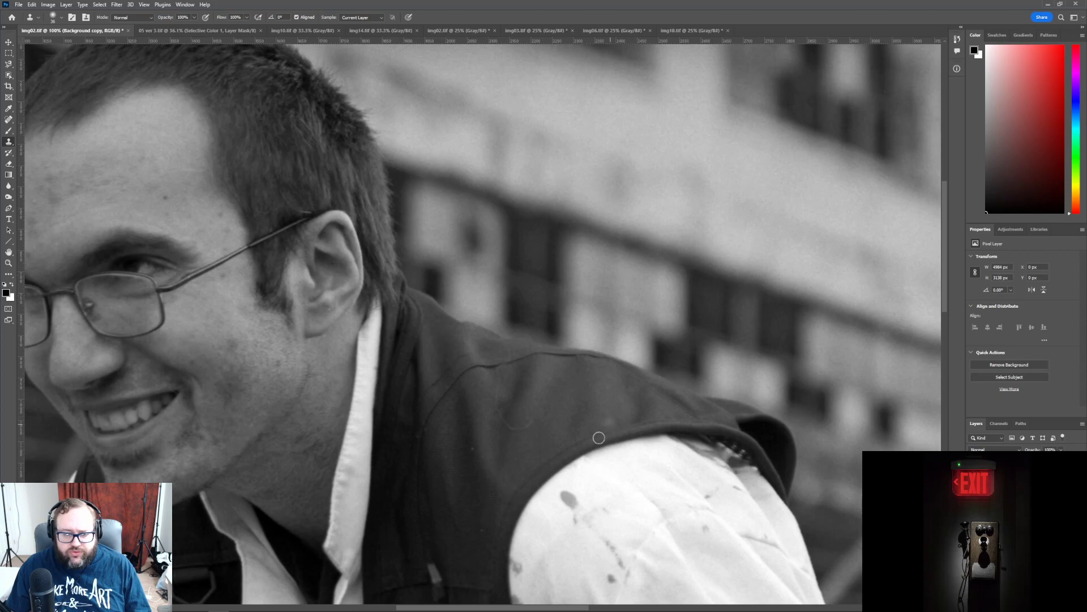
- Clone out the specks in the blurred porch background at the photo's right side, including the one beside the post
drag(513, 608, 696, 605)
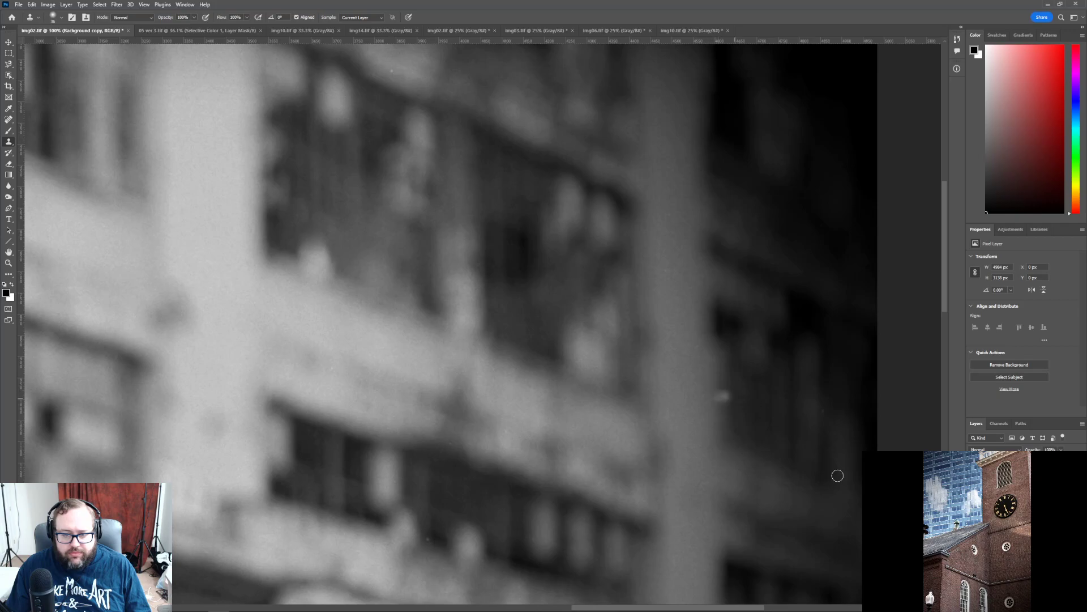
scroll(692, 553, down, 5)
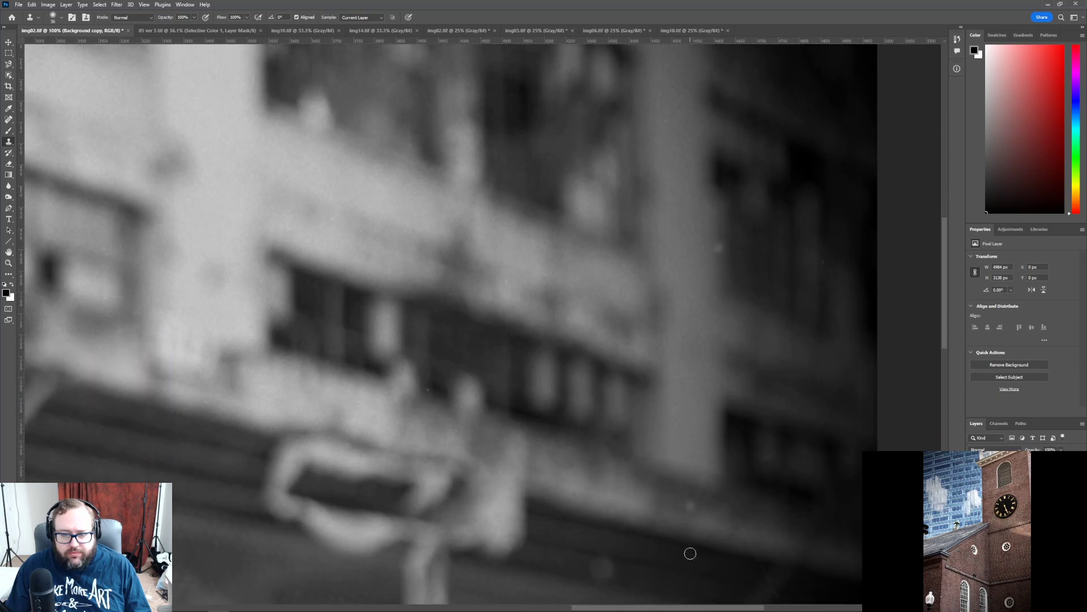
scroll(691, 553, down, 4)
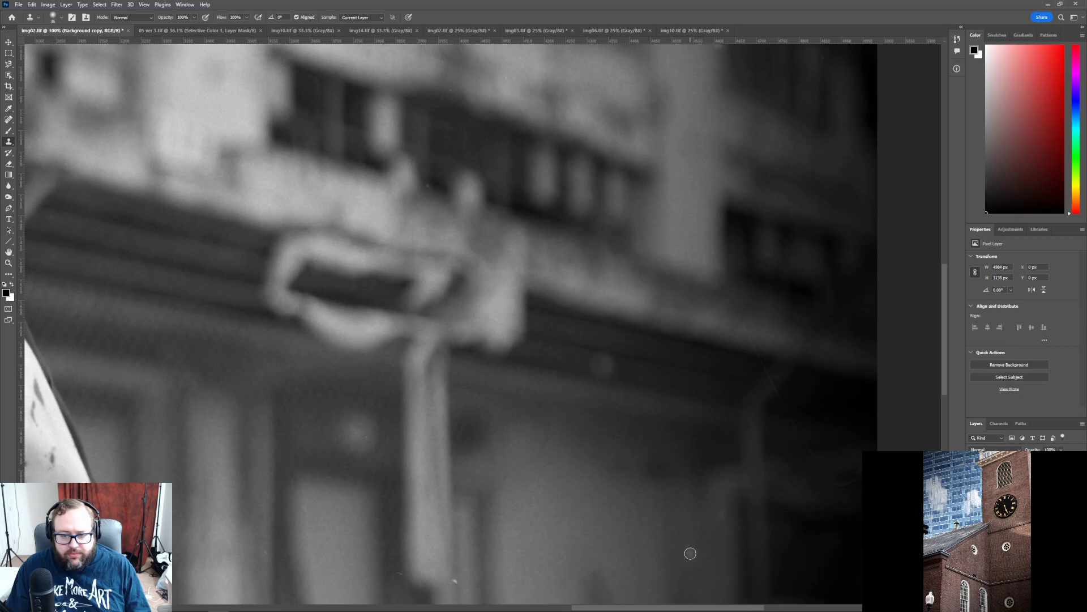
scroll(606, 546, down, 5)
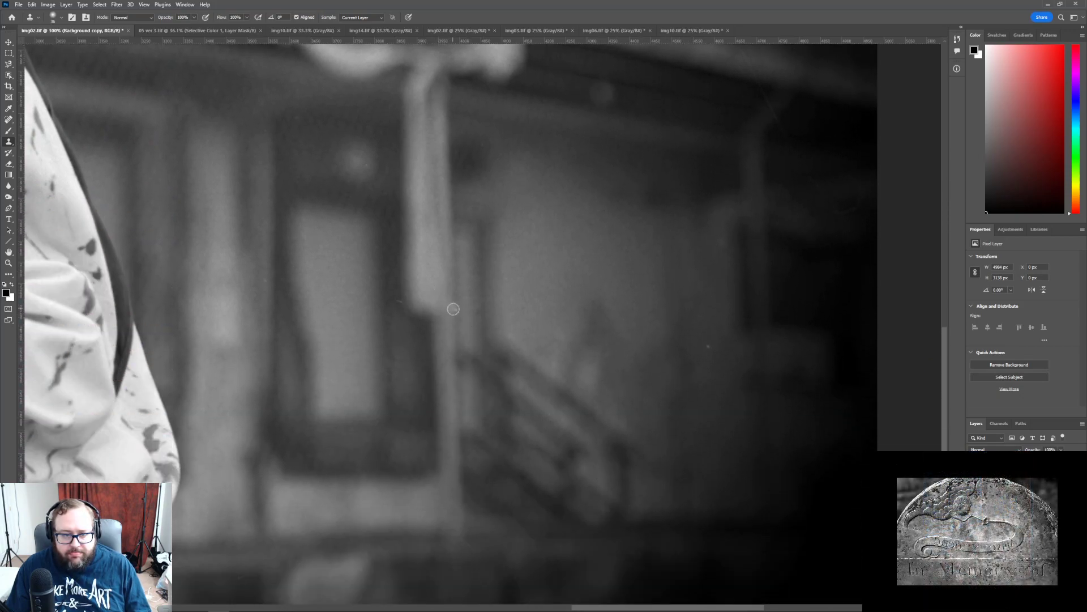
click(455, 307)
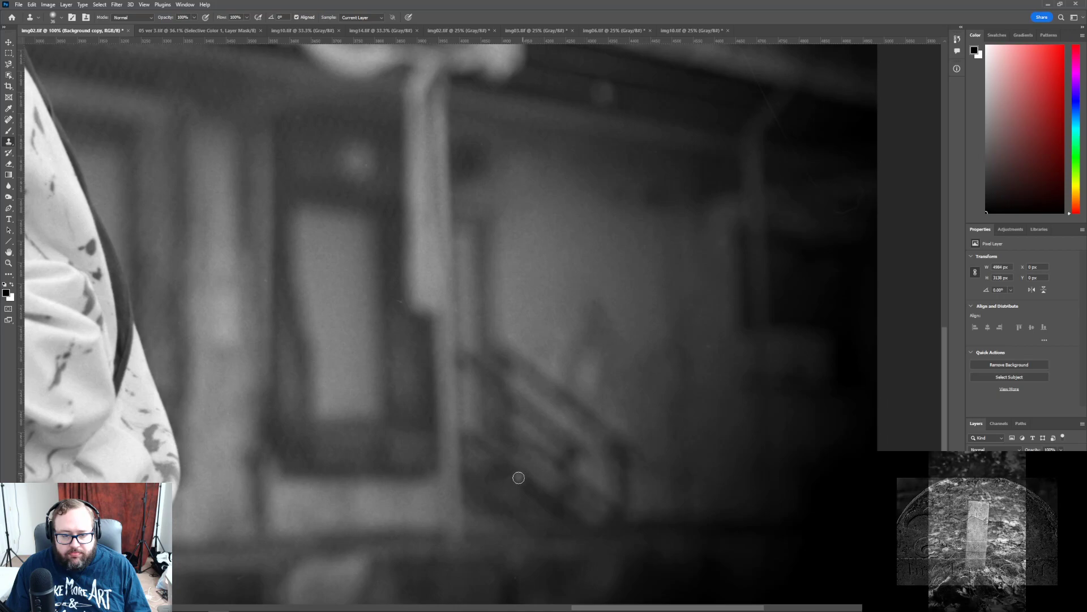
scroll(518, 476, down, 5)
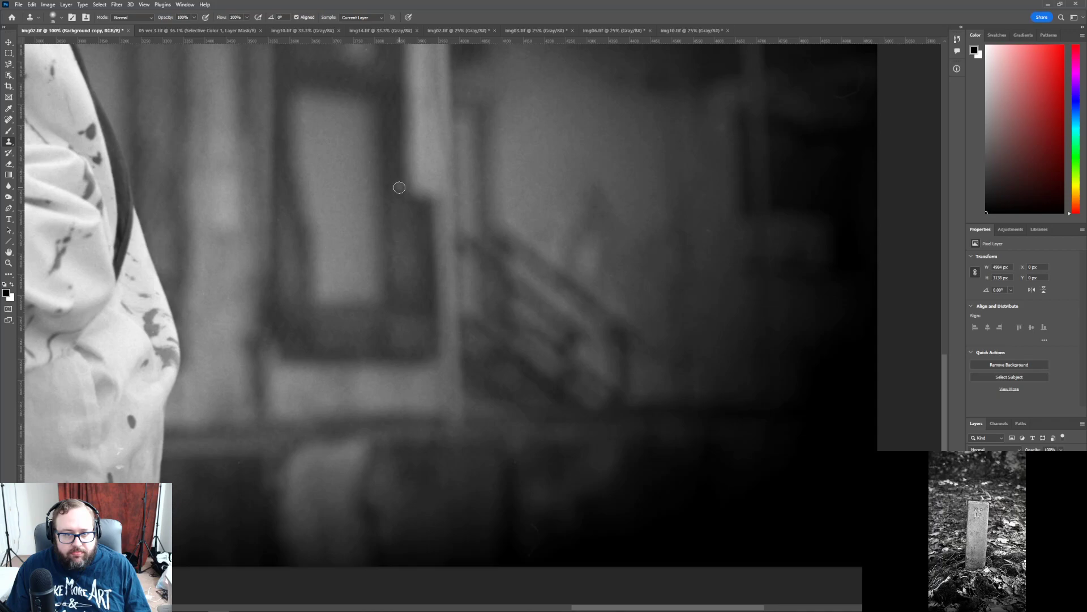
- Marquee-select the dark area with hair marks at the porch's far right edge and reapply the last Dust & Scratches filter
scroll(573, 395, down, 1)
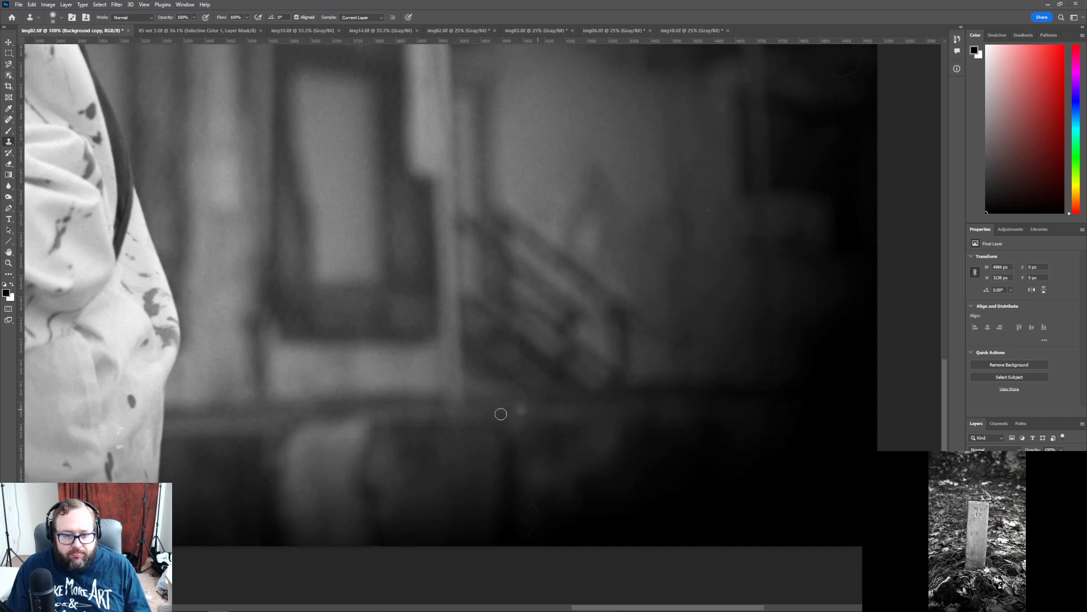
scroll(622, 374, up, 10)
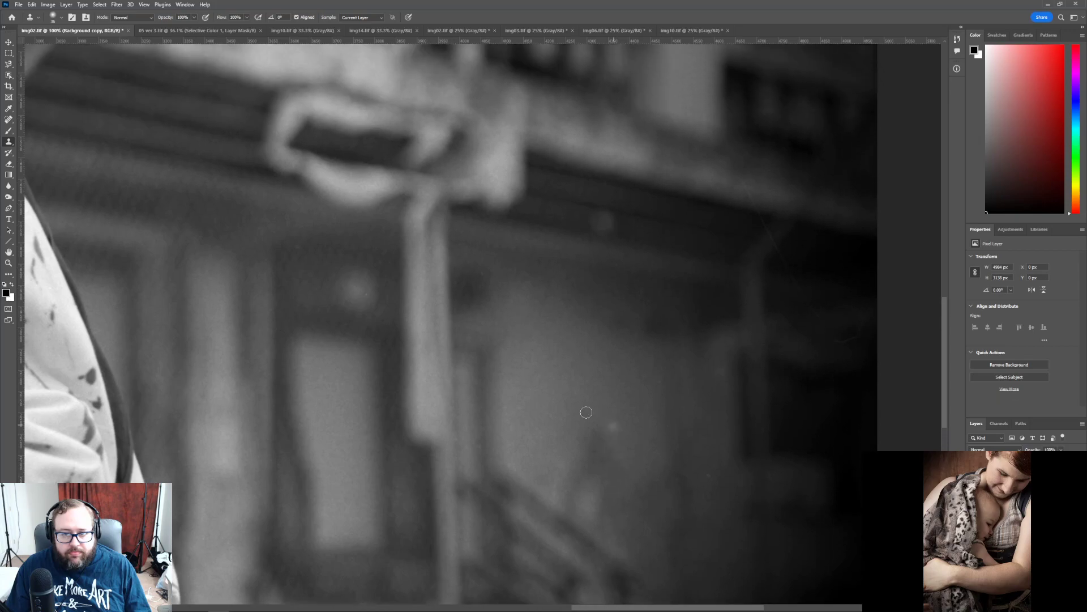
click(8, 53)
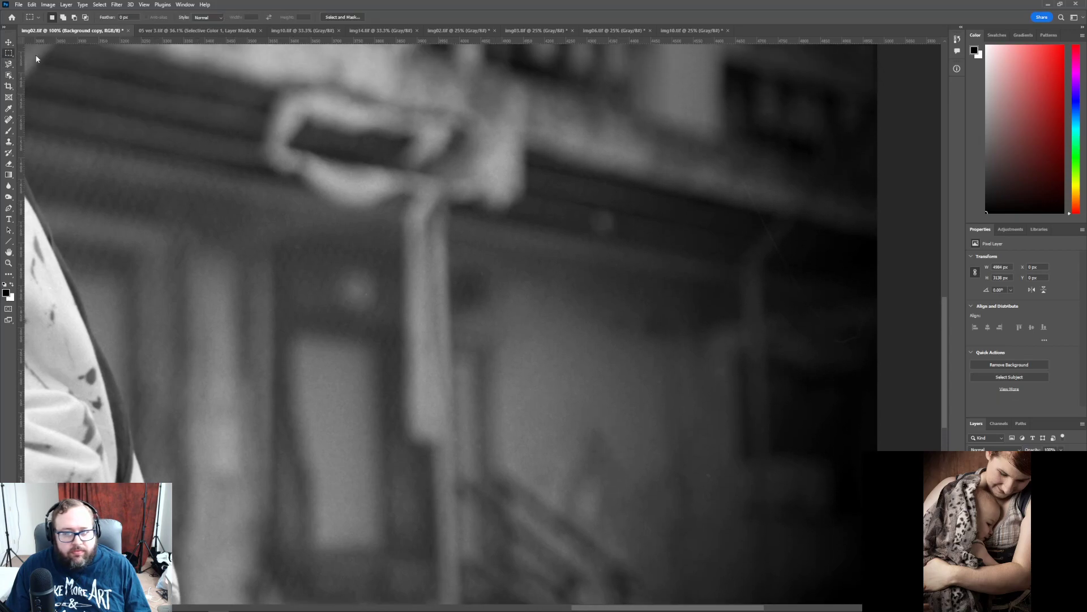
drag(721, 163, 870, 358)
click(116, 4)
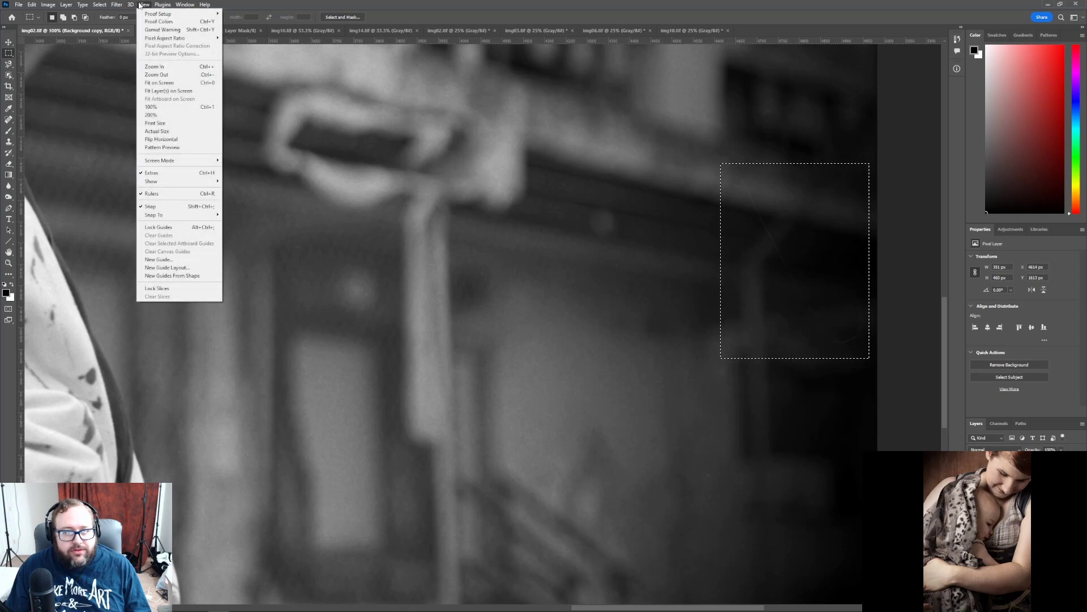
click(125, 13)
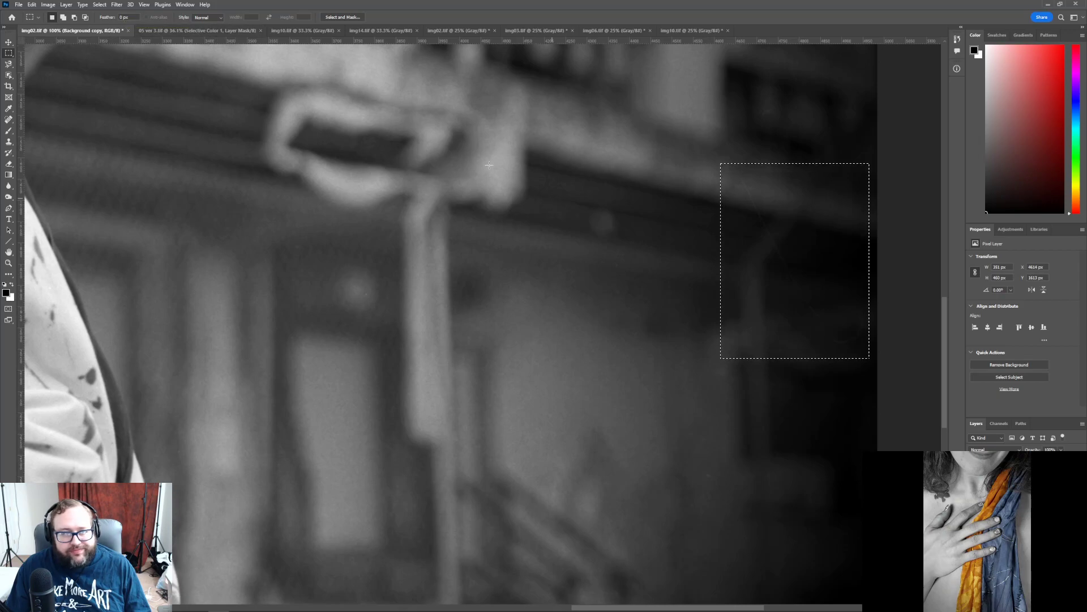
- Apply Dust & Scratches to the selected dark area with a radius of 42 pixels and threshold of 10 levels, then clear the selection
click(118, 5)
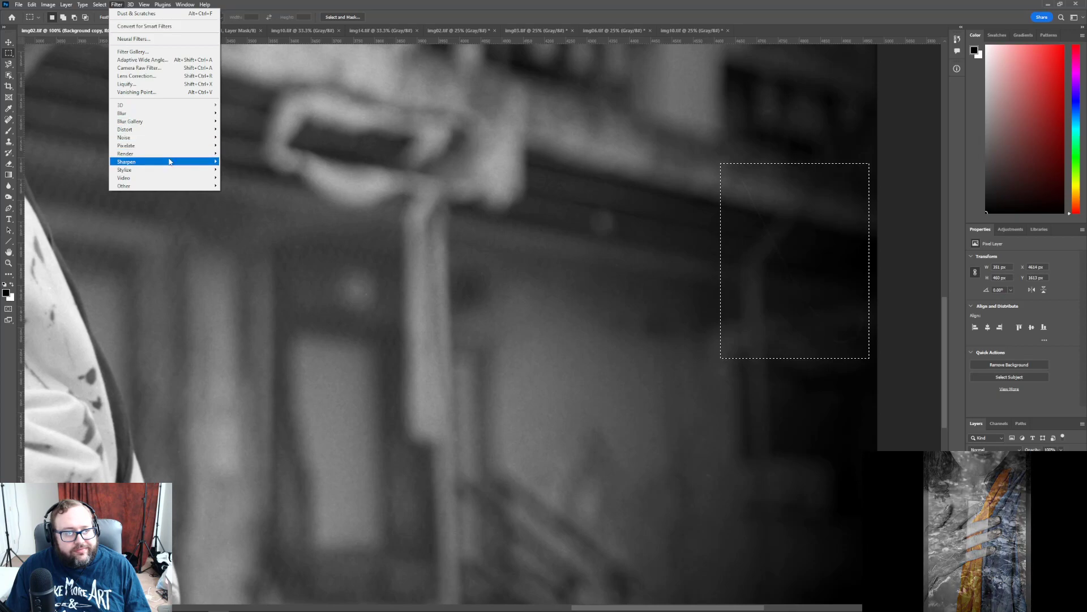
mouse_move(170, 137)
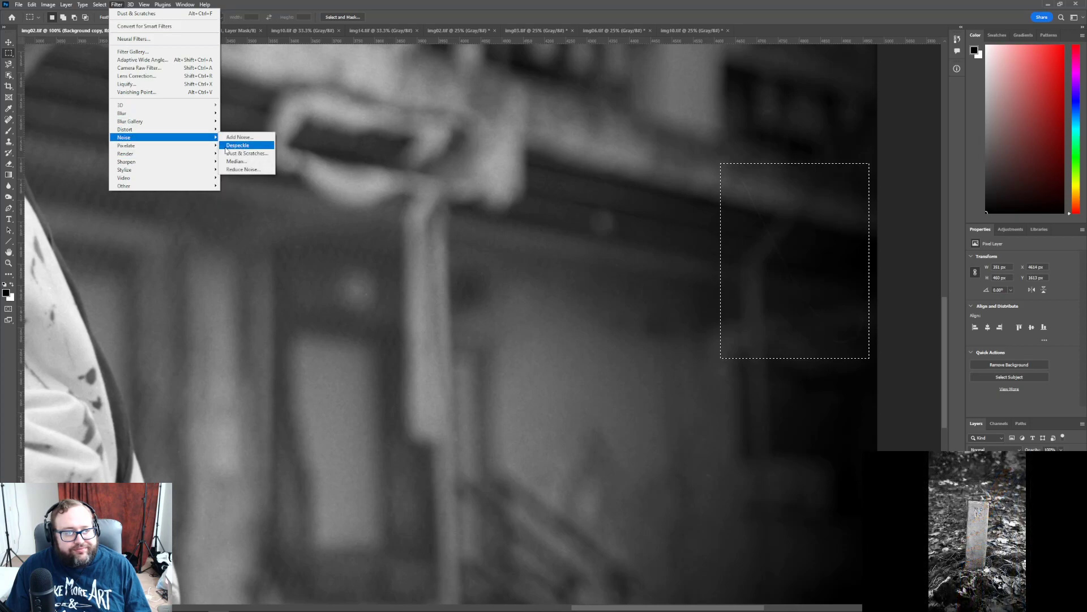
click(231, 154)
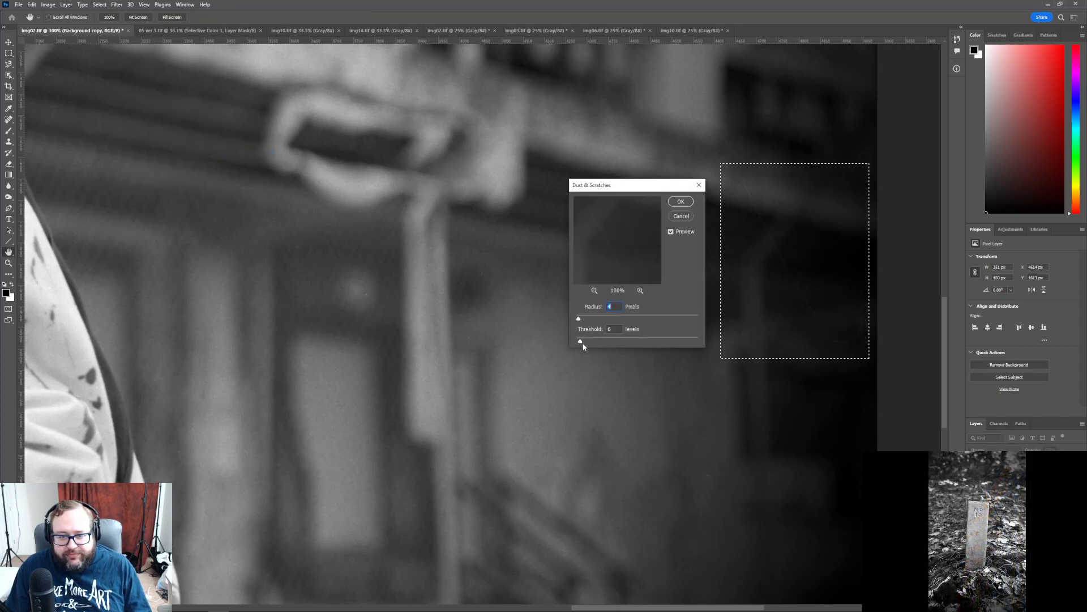
drag(583, 342, 587, 342)
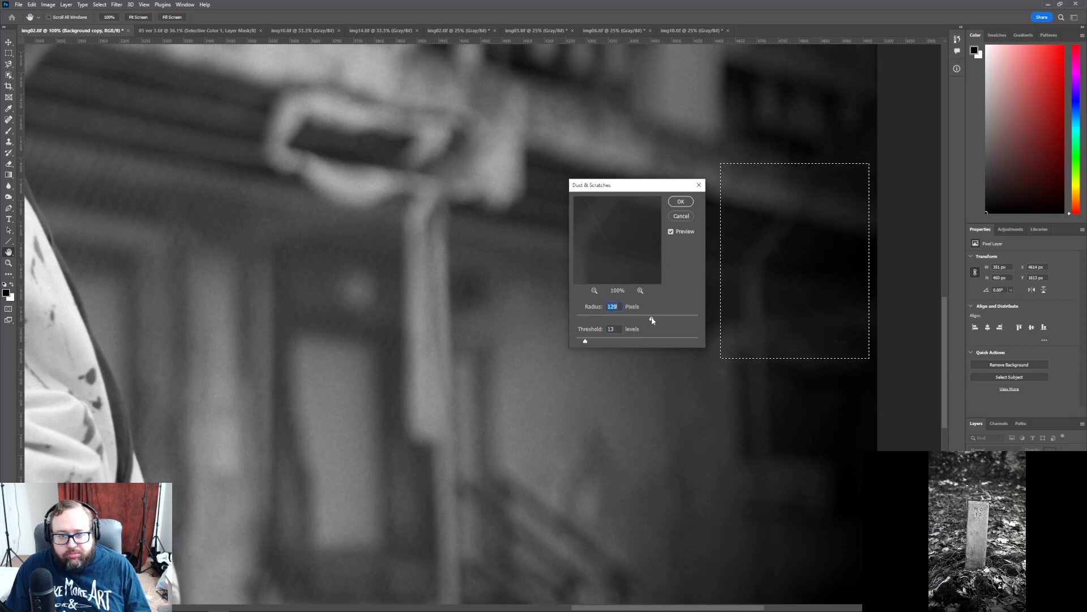
drag(651, 320, 580, 341)
click(578, 341)
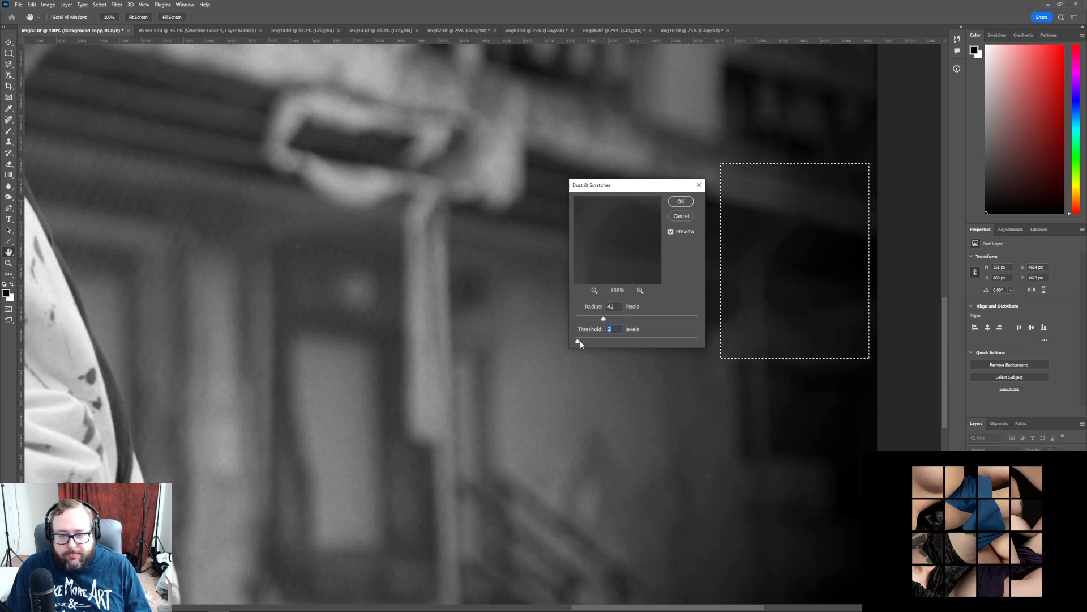
drag(580, 341, 582, 341)
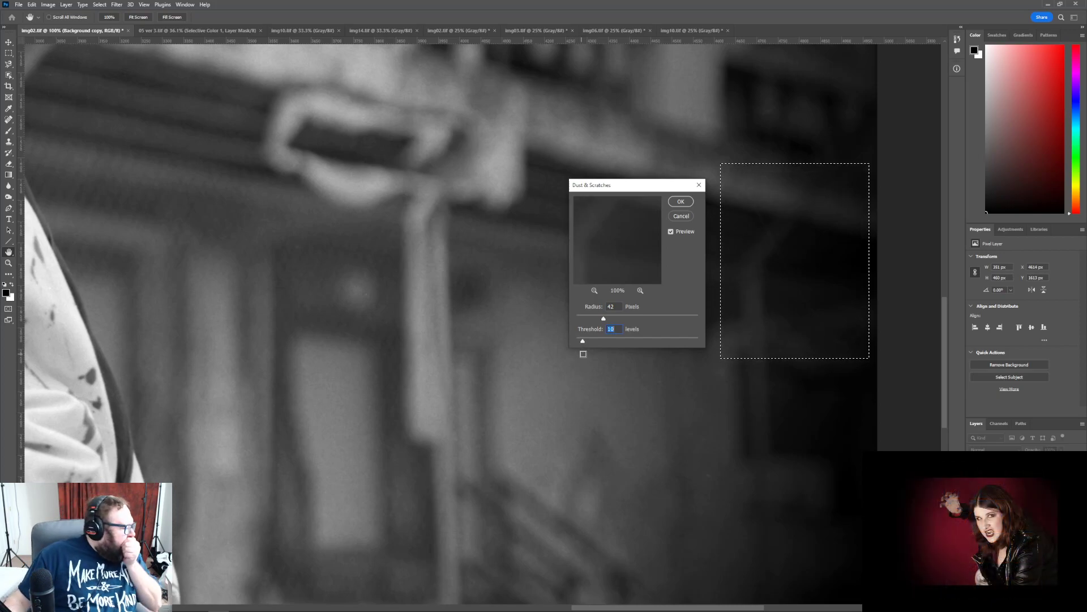
click(683, 203)
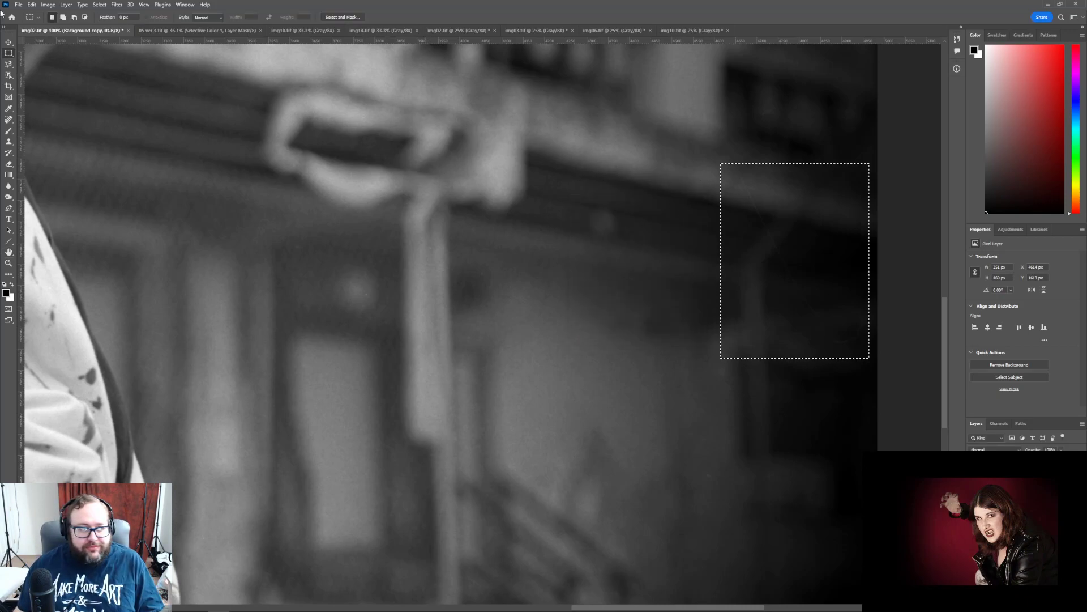
key(ctrl+d)
- Switch to the Clone Stamp and examine the blurred building facade above the porch for leftover dust and scratches
scroll(321, 321, up, 3)
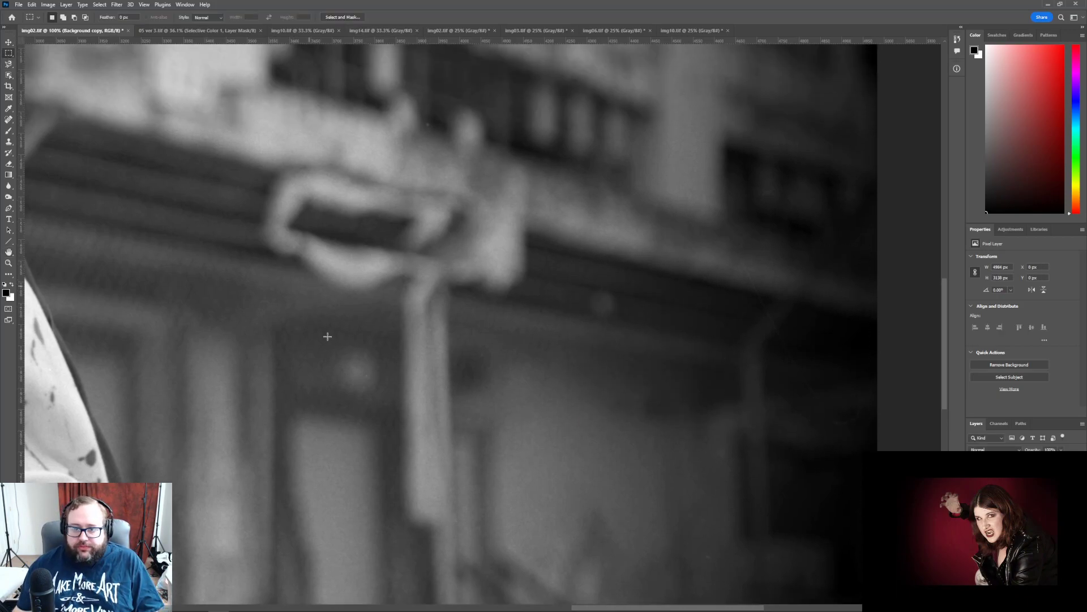
scroll(321, 321, up, 2)
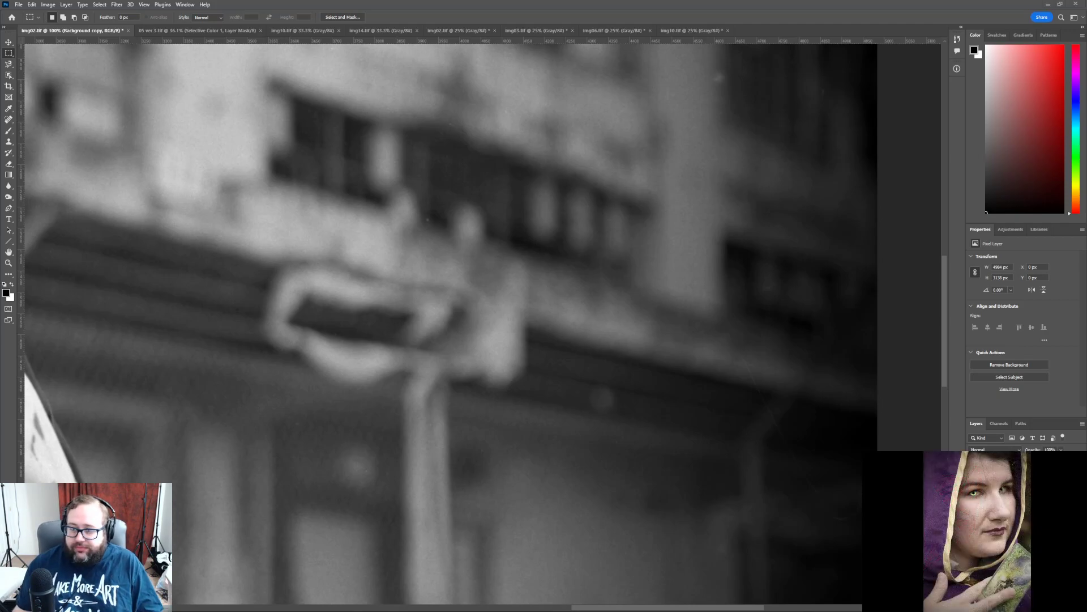
scroll(454, 142, up, 5)
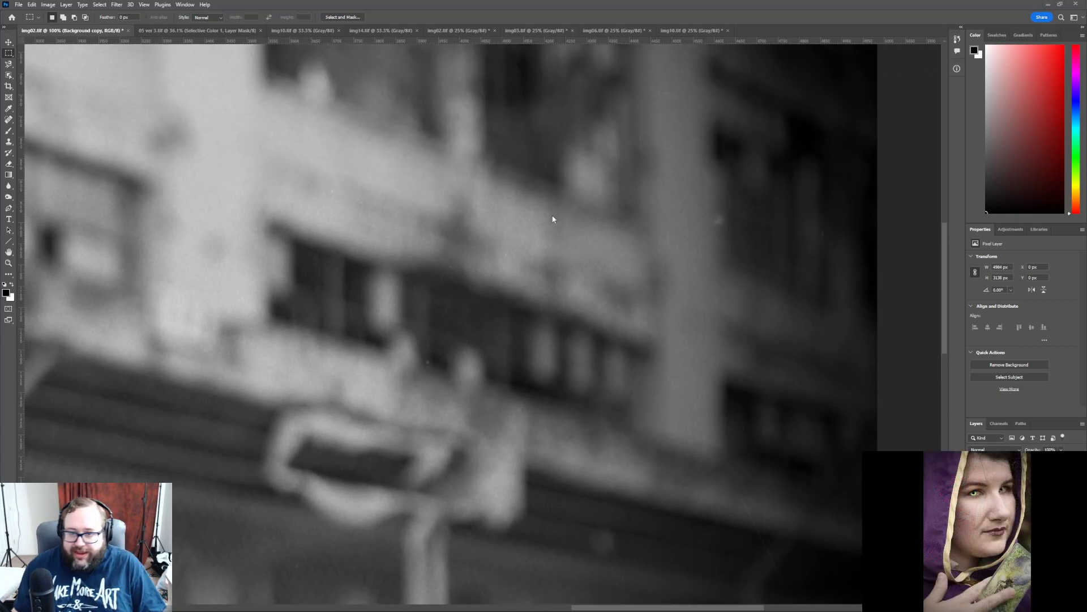
scroll(552, 287, up, 10)
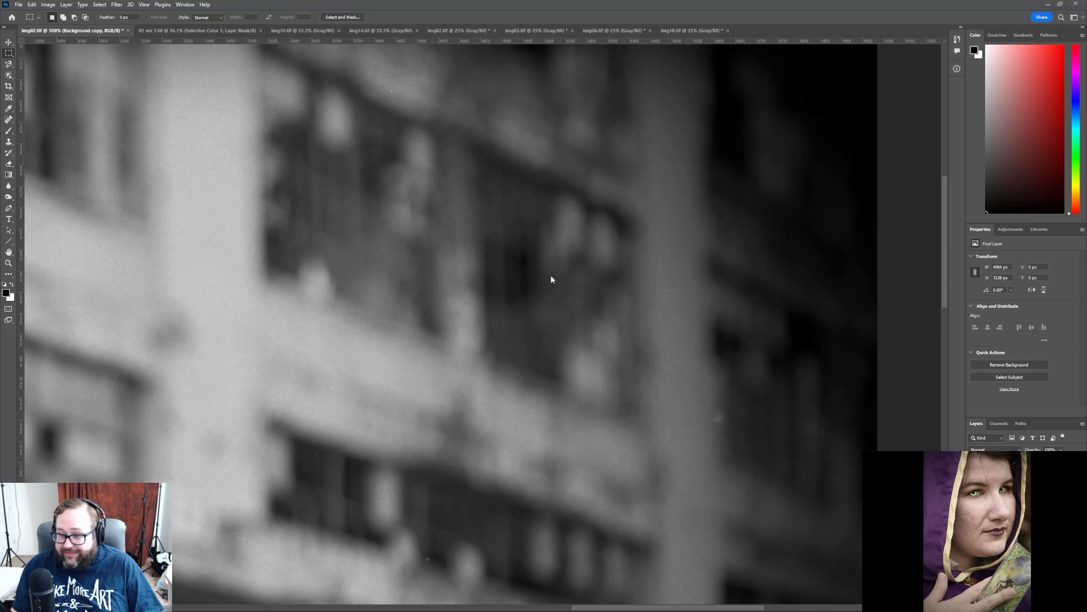
scroll(552, 279, down, 8)
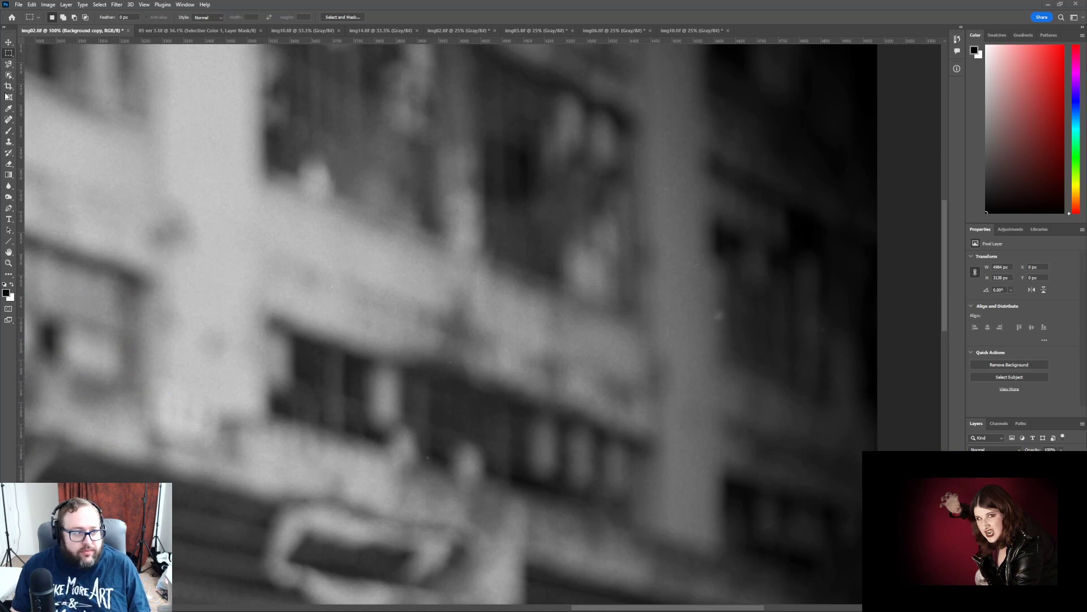
click(9, 142)
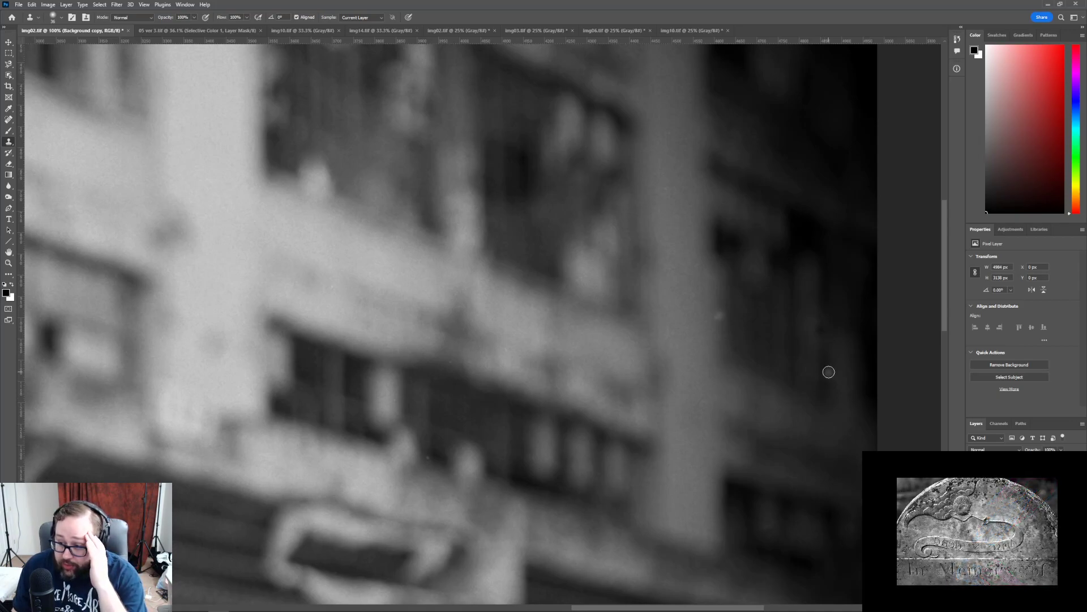
scroll(666, 363, up, 2)
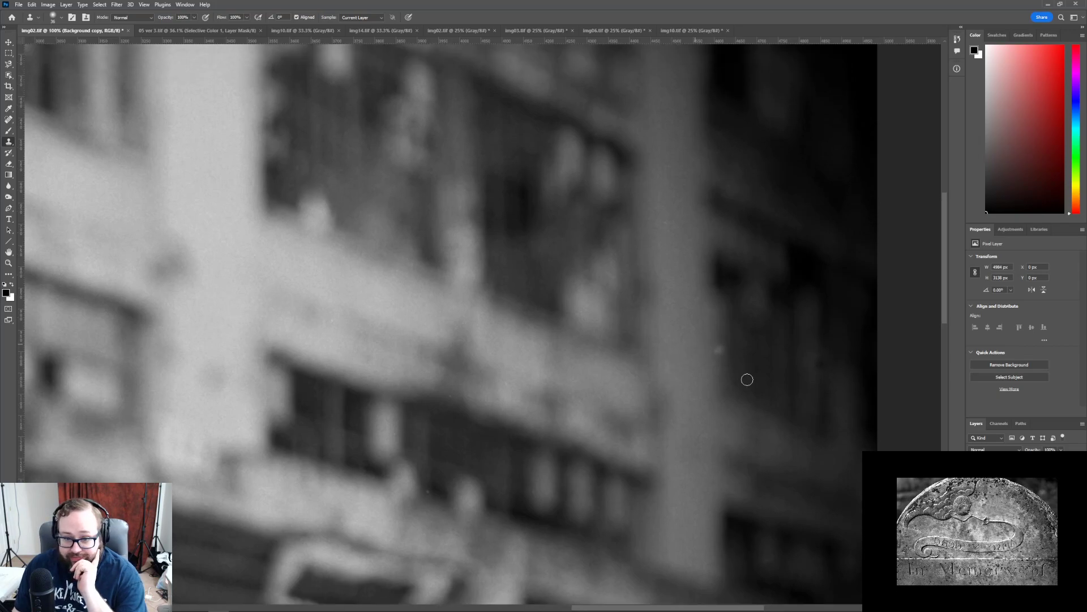
scroll(651, 366, down, 5)
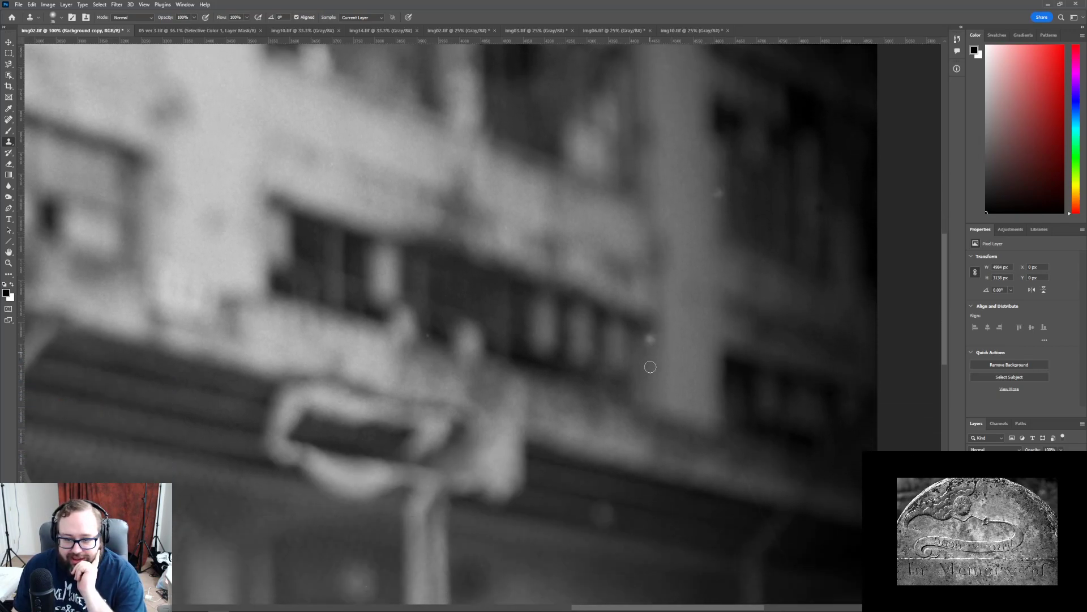
scroll(650, 367, down, 3)
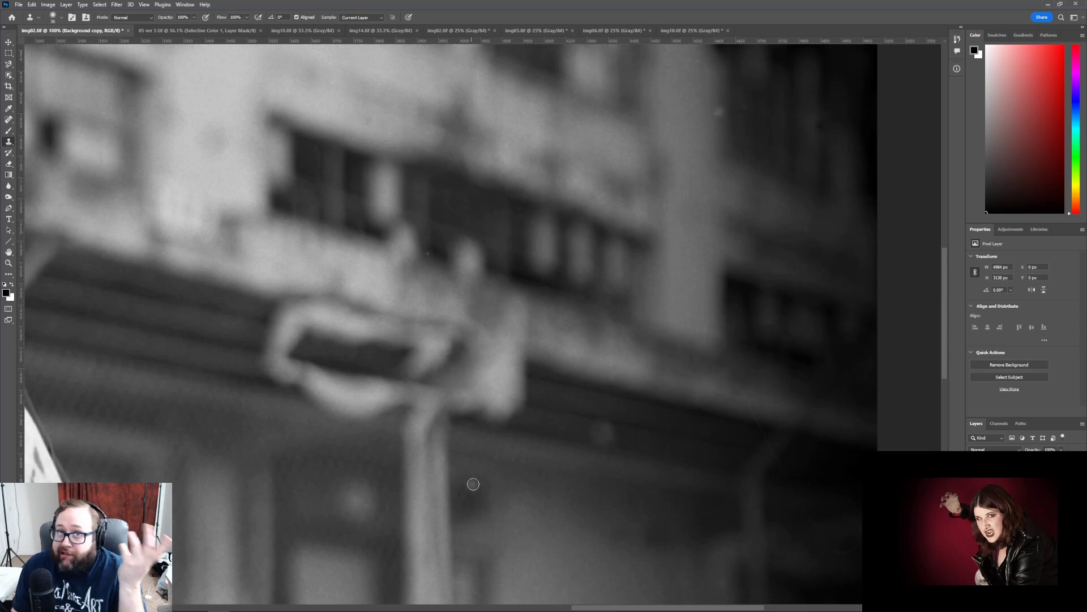
scroll(546, 455, up, 3)
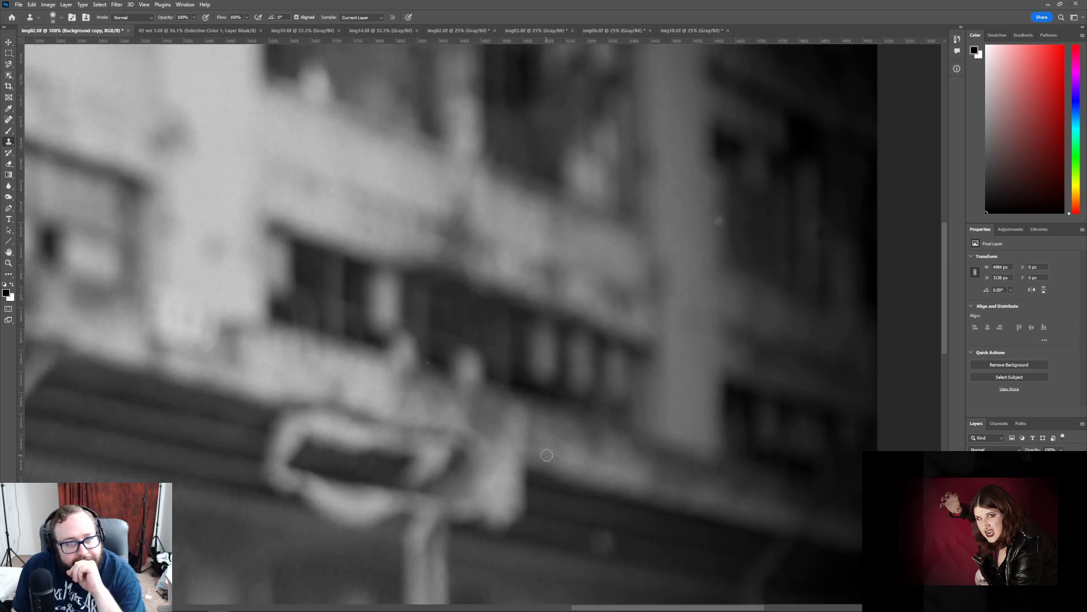
scroll(546, 455, up, 5)
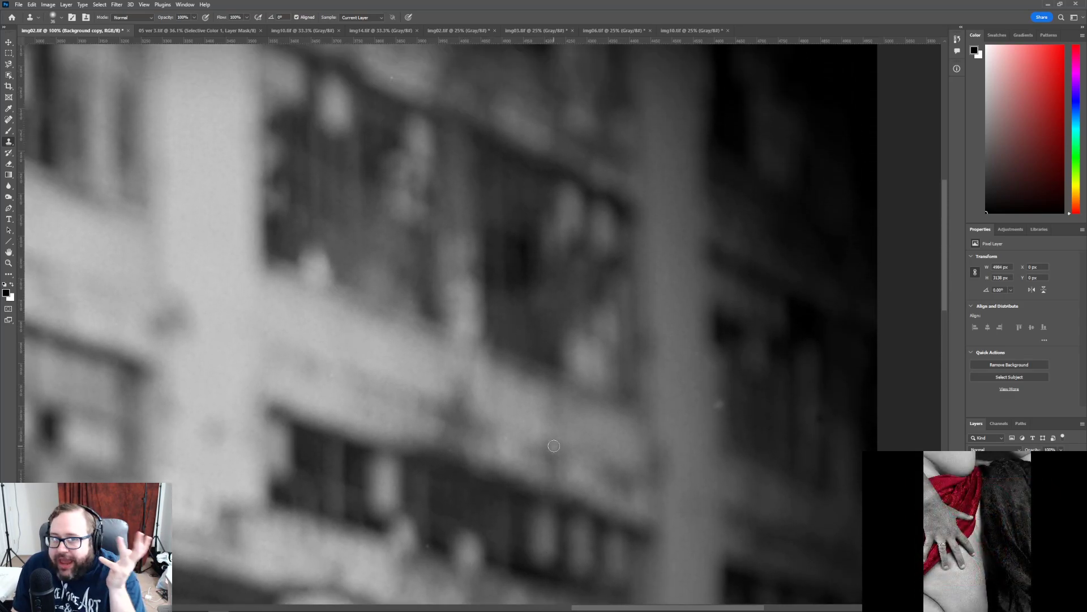
scroll(552, 443, up, 4)
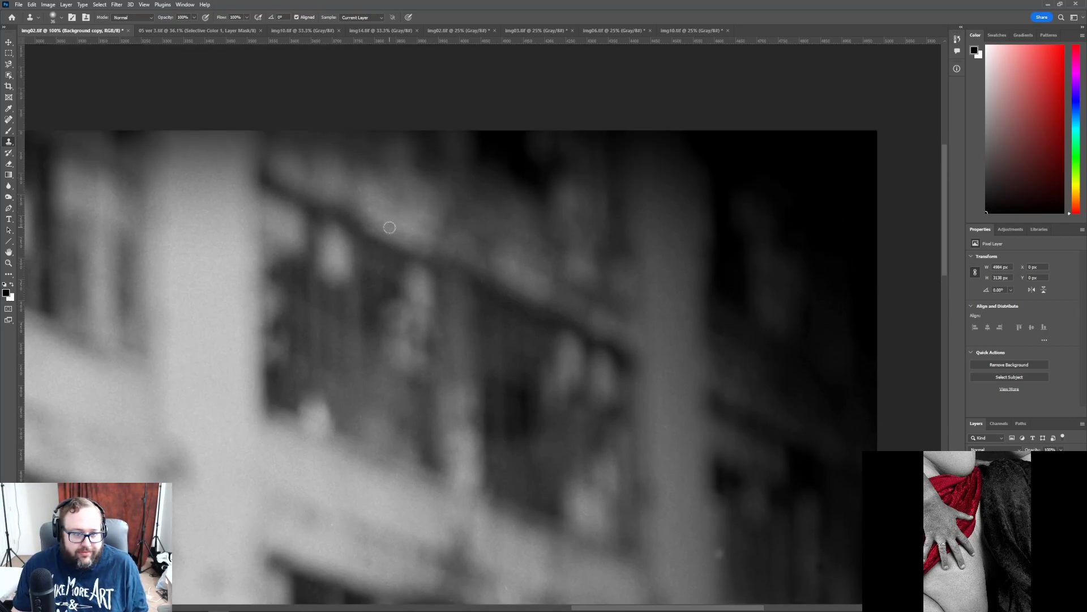
- Examine the man's face, vest, sleeves and hands and the fence behind him for remaining dust marks
scroll(450, 583, left, 10)
scroll(450, 583, left, 8)
scroll(461, 511, down, 4)
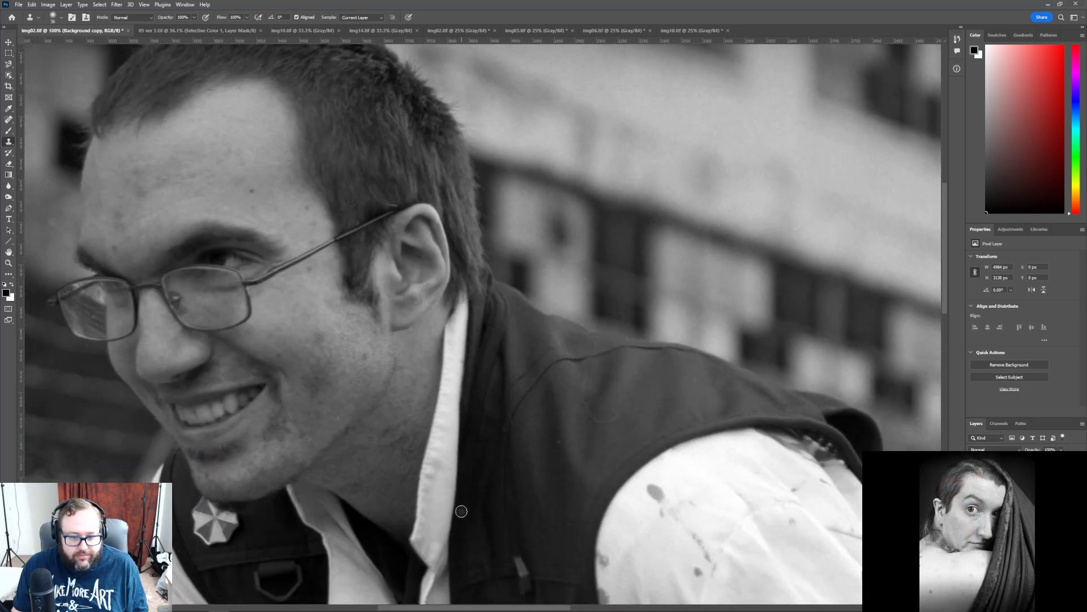
scroll(461, 511, down, 10)
scroll(459, 510, down, 4)
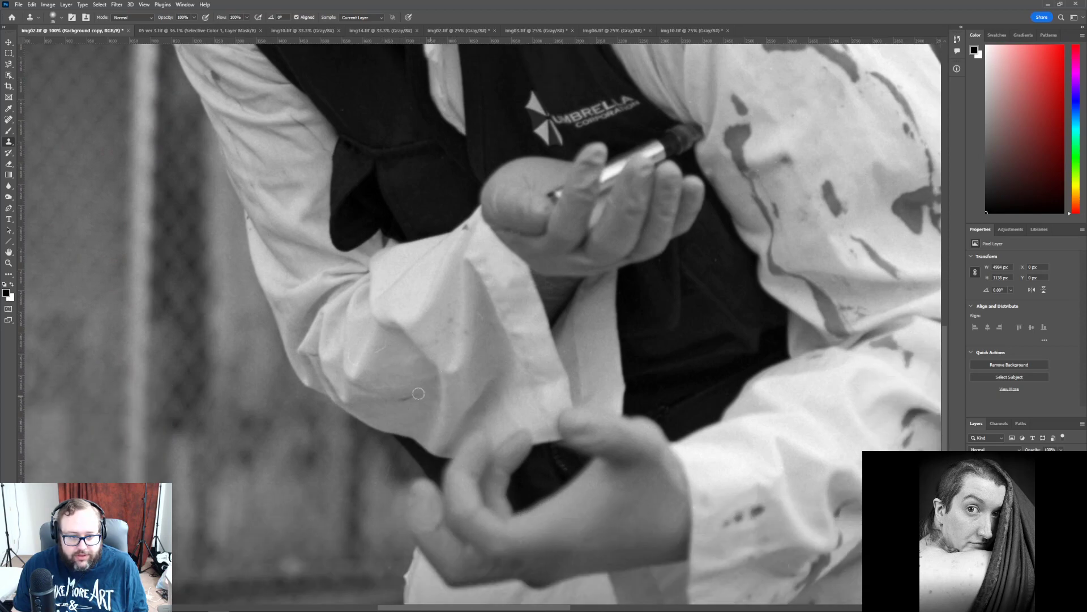
scroll(394, 402, down, 3)
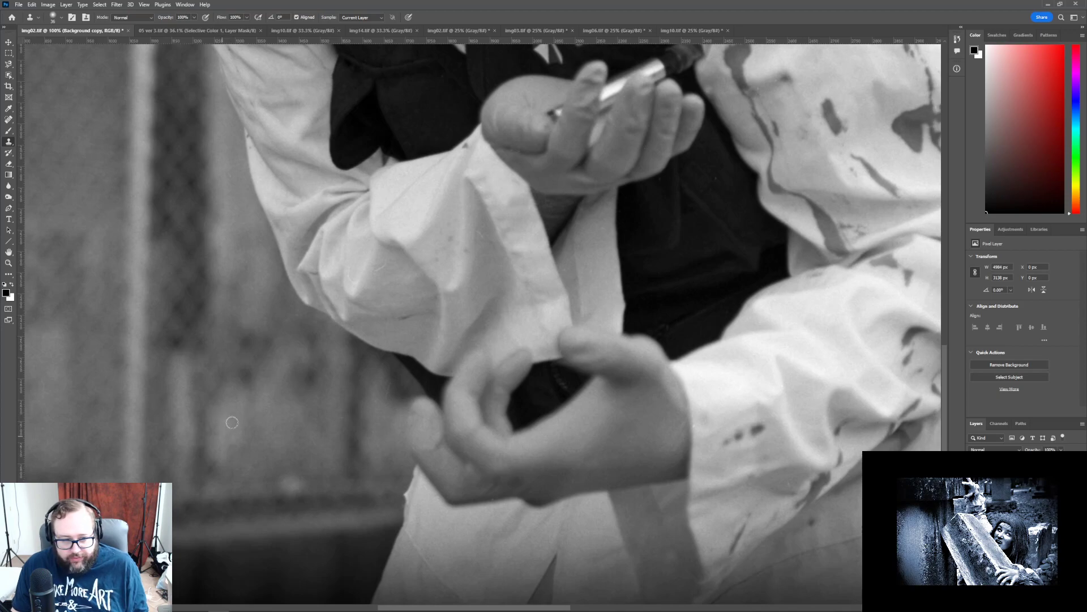
scroll(270, 400, up, 2)
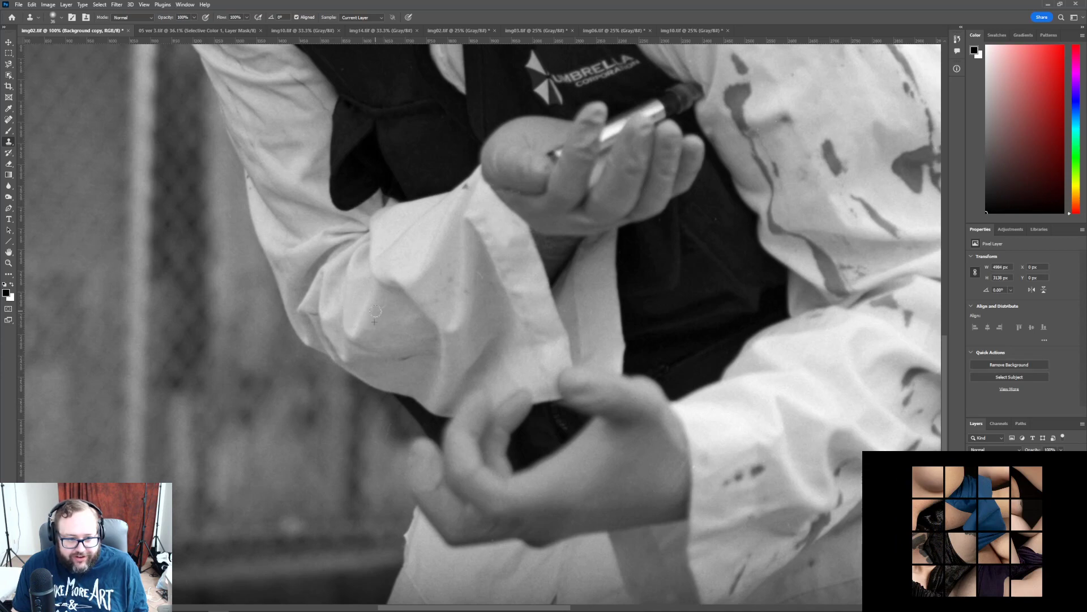
scroll(468, 290, down, 5)
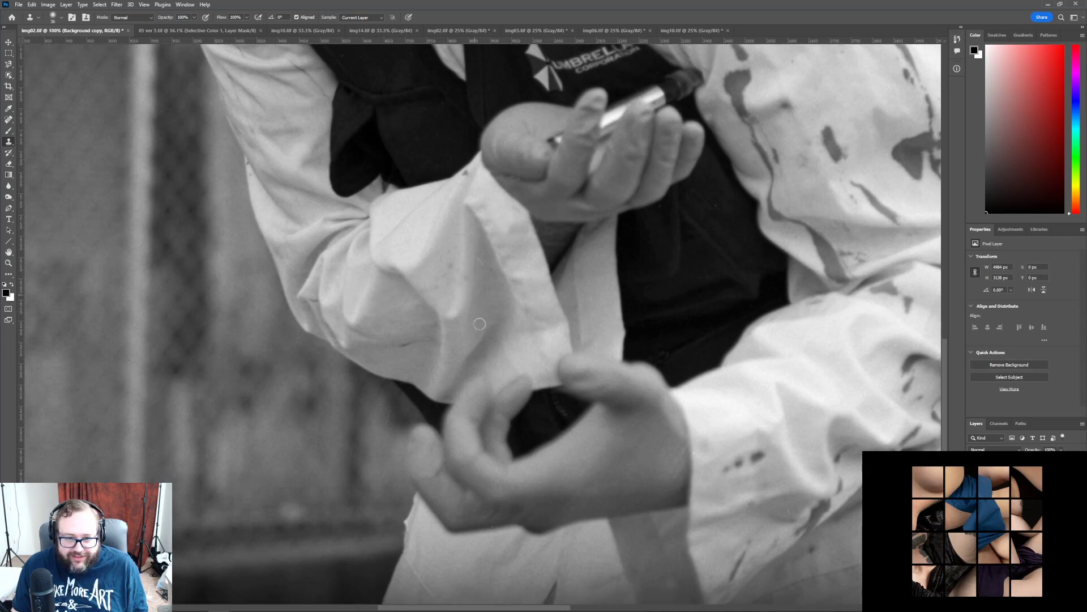
scroll(458, 359, up, 2)
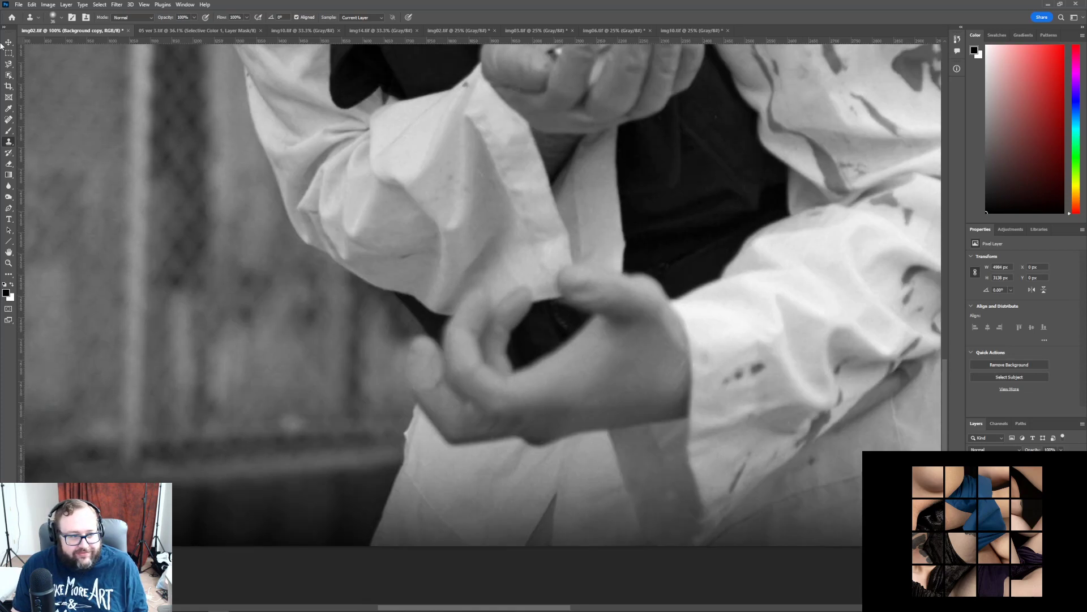
- Fit the whole portrait on screen and select the Brightness/Contrast 1 adjustment layer
key(z)
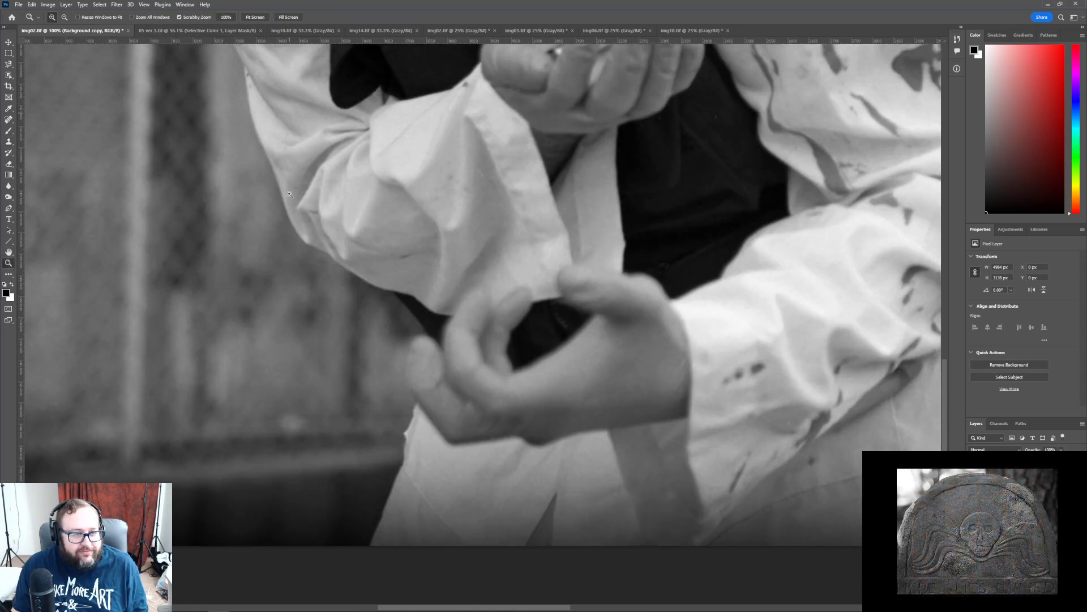
scroll(167, 57, up, 4)
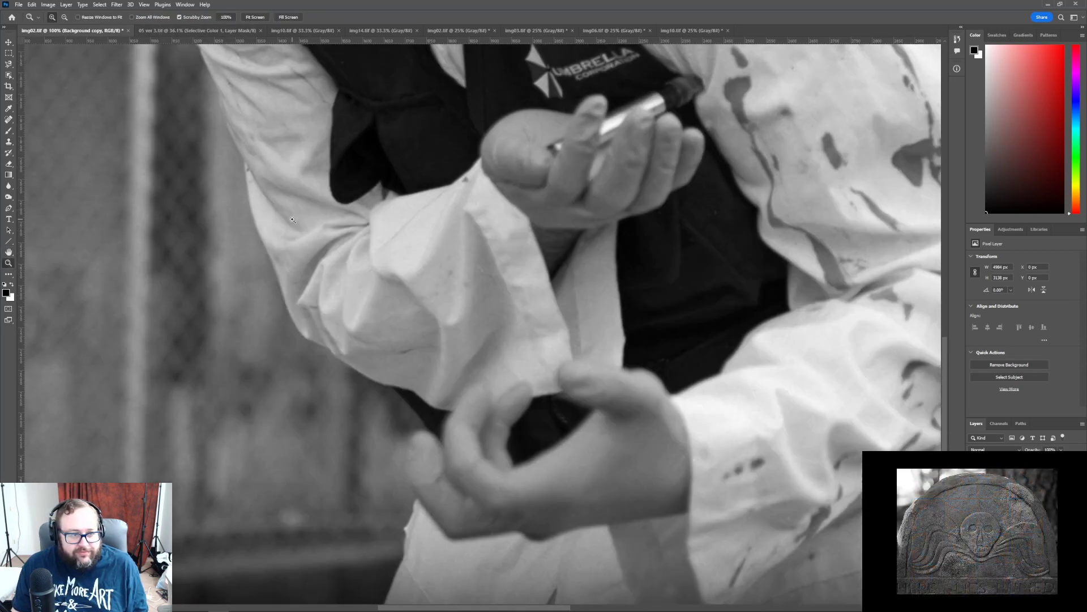
click(253, 17)
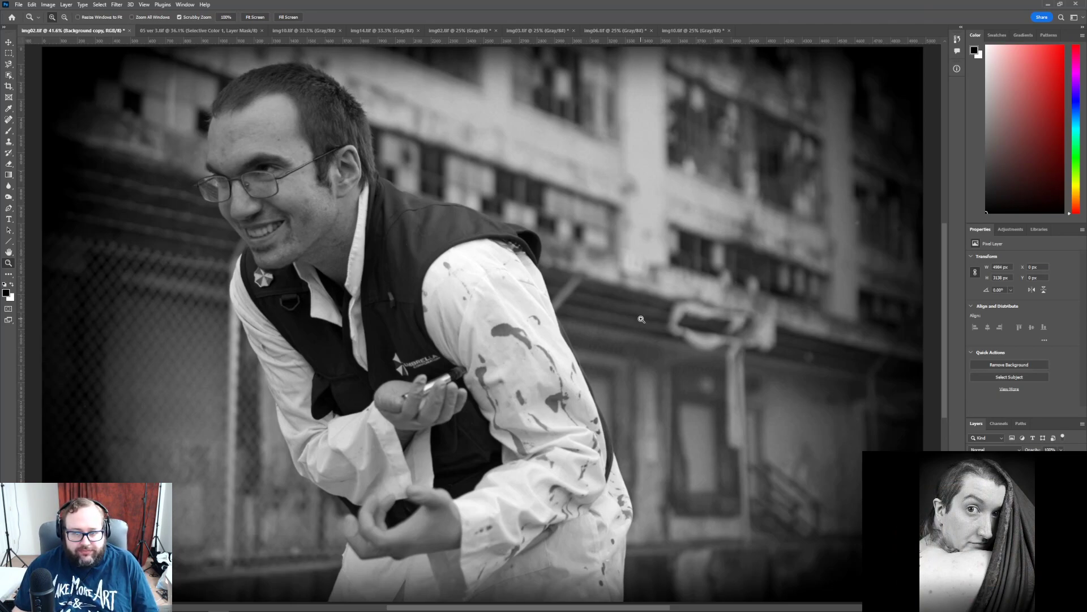
click(1019, 487)
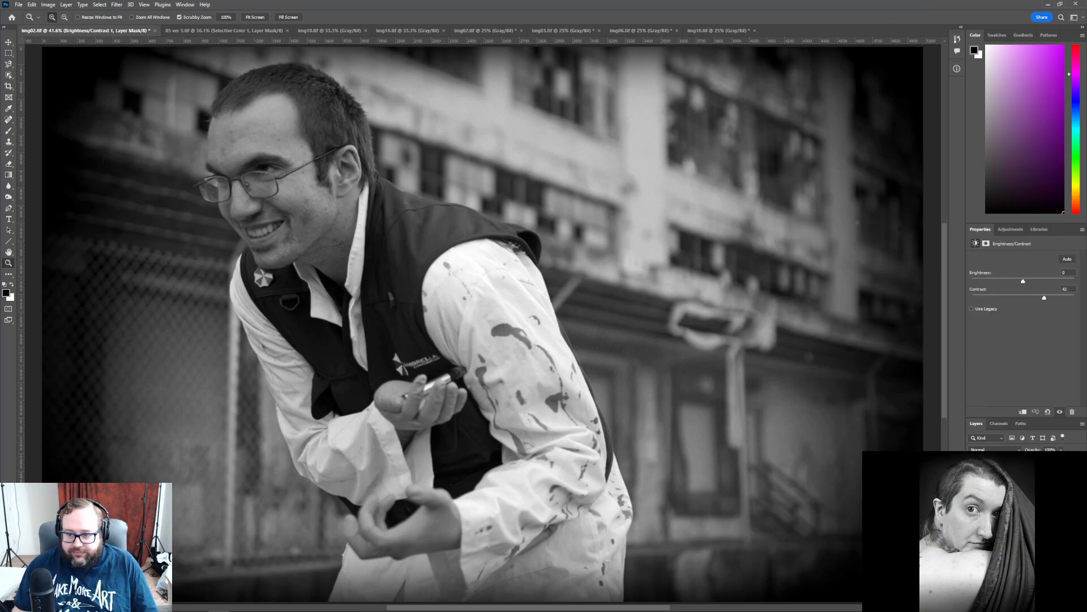
- Save the cleaned portrait as a new TIFF named 02, with Macintosh byte order and RLE layer compression
click(19, 5)
click(52, 108)
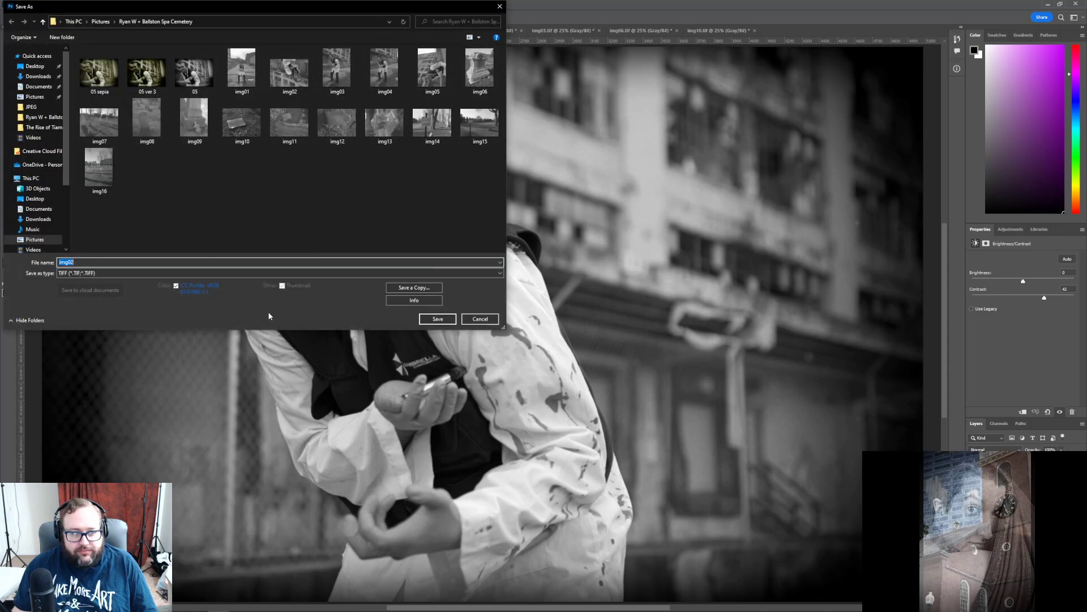
click(68, 263)
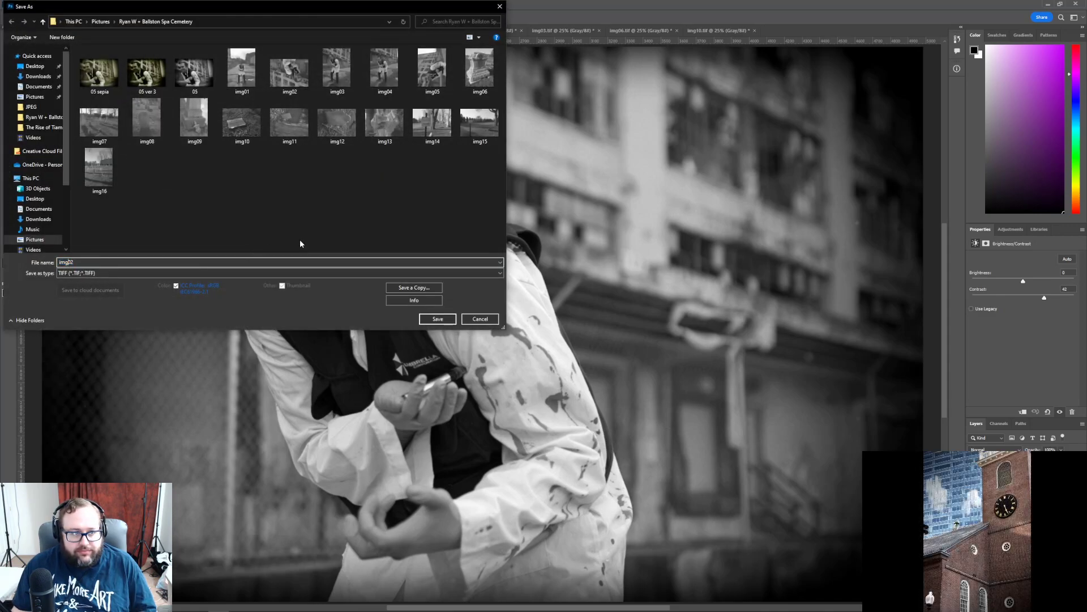
key(BackSpace)
key(BackSpace)
key(BackSpace)
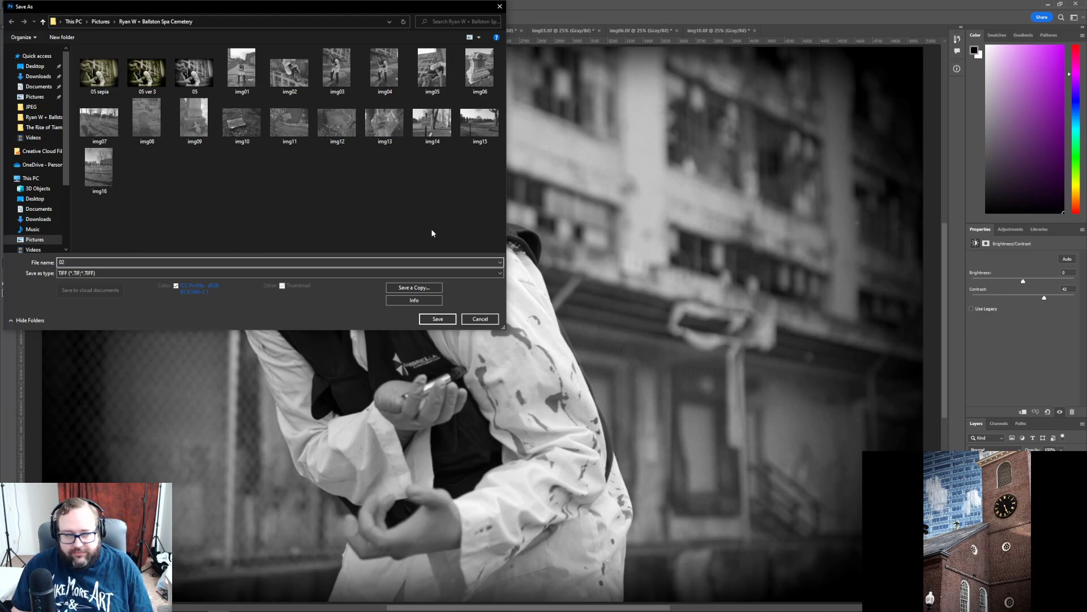
key(Return)
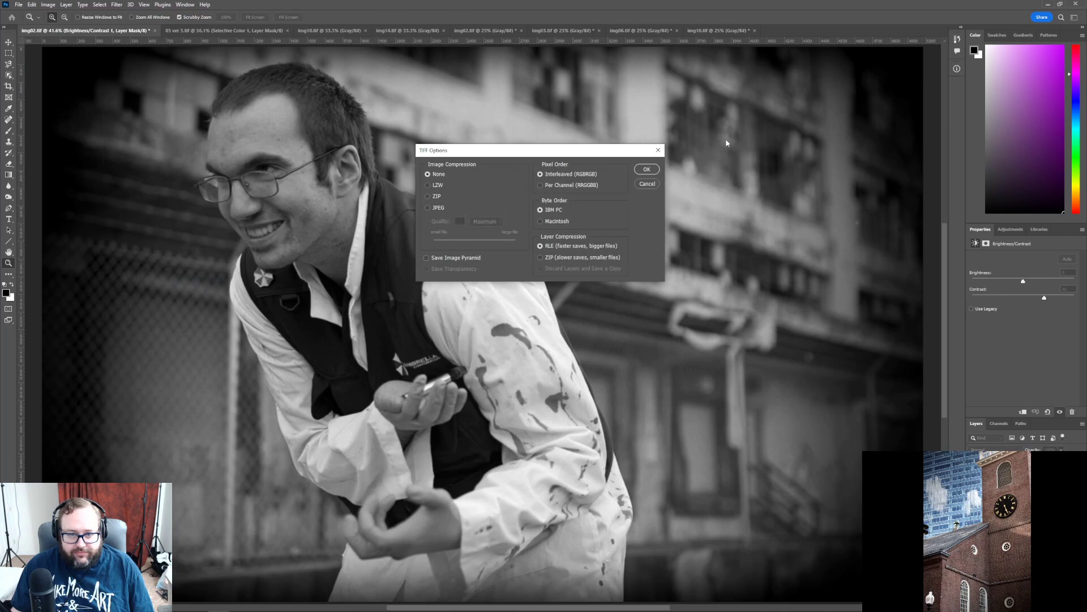
click(563, 221)
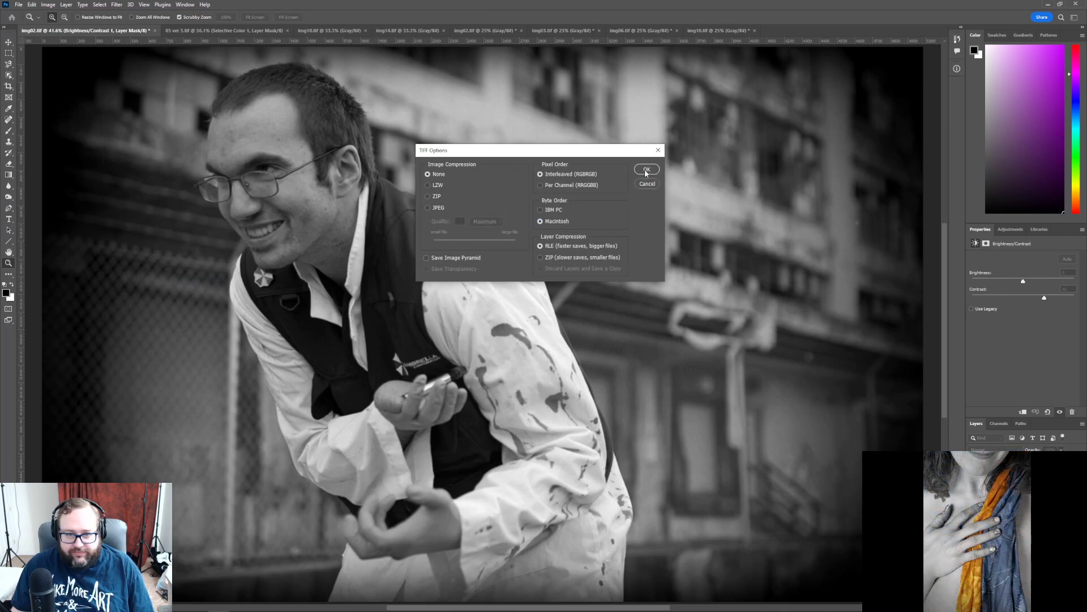
click(645, 169)
click(510, 227)
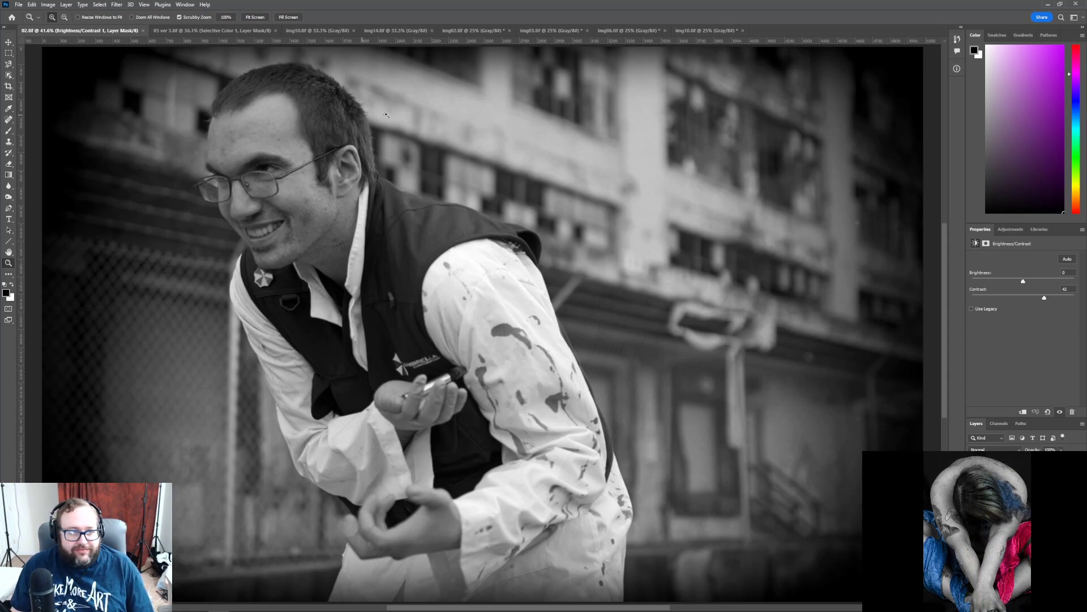
- Add a Selective Color adjustment layer and set its Neutrals to about +75% magenta and +83% yellow for a red tone
click(1012, 229)
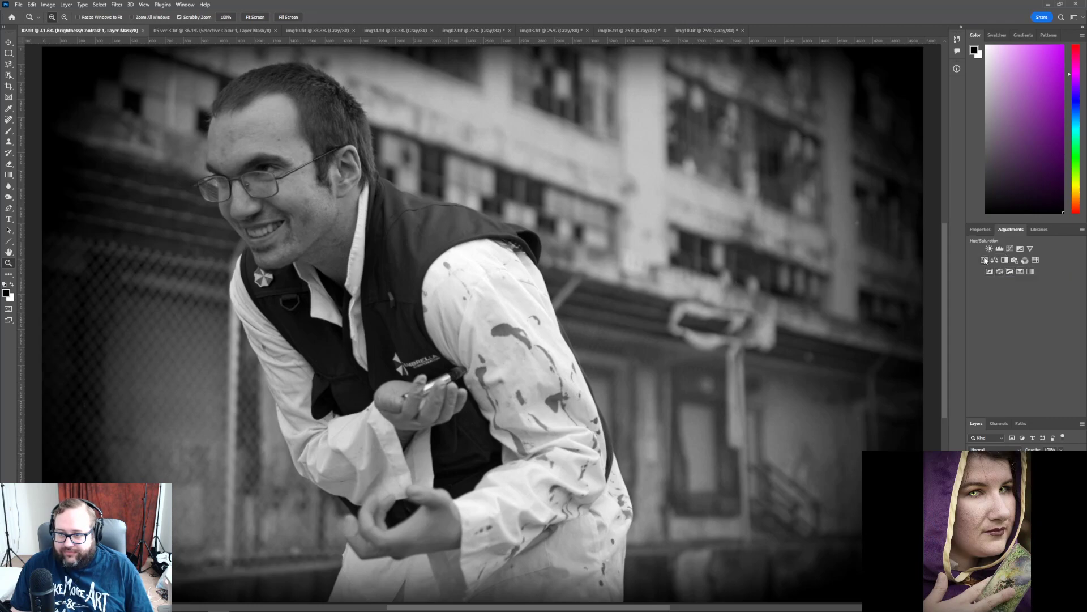
click(1021, 273)
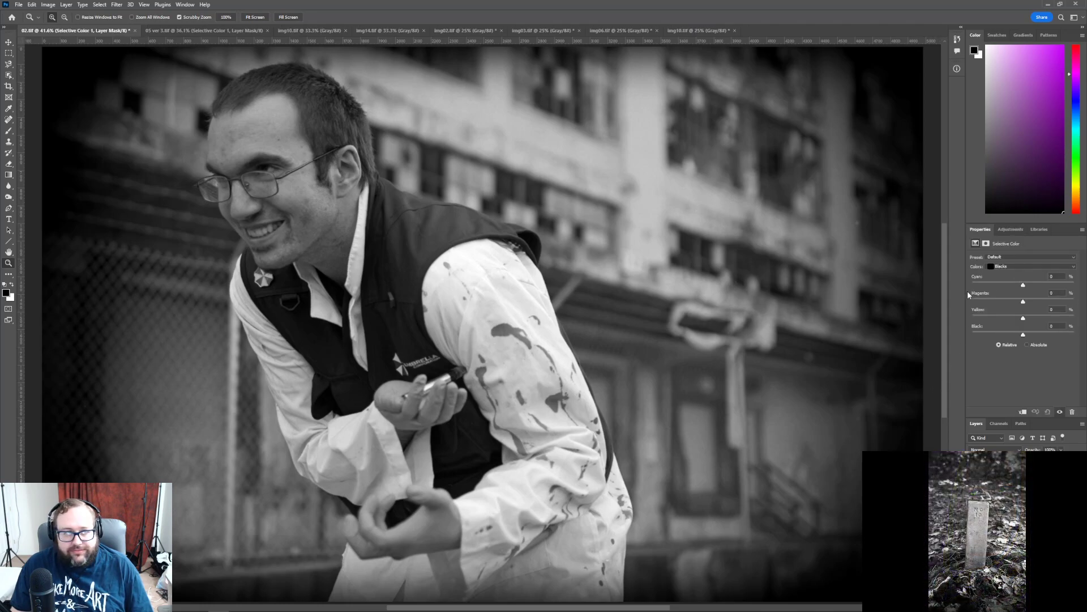
click(1025, 268)
click(1020, 320)
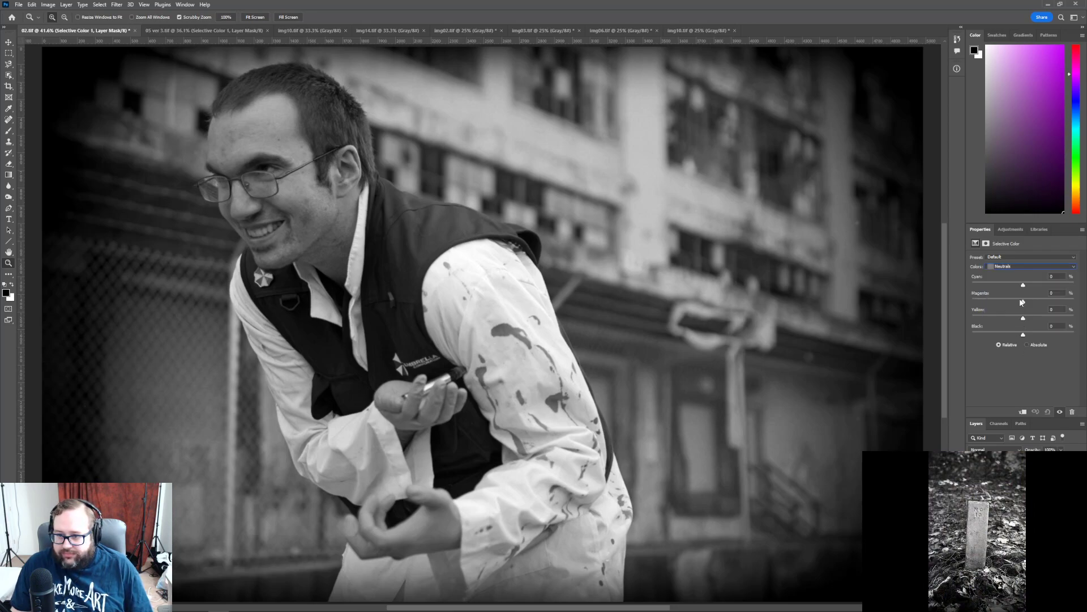
drag(1023, 301, 1085, 303)
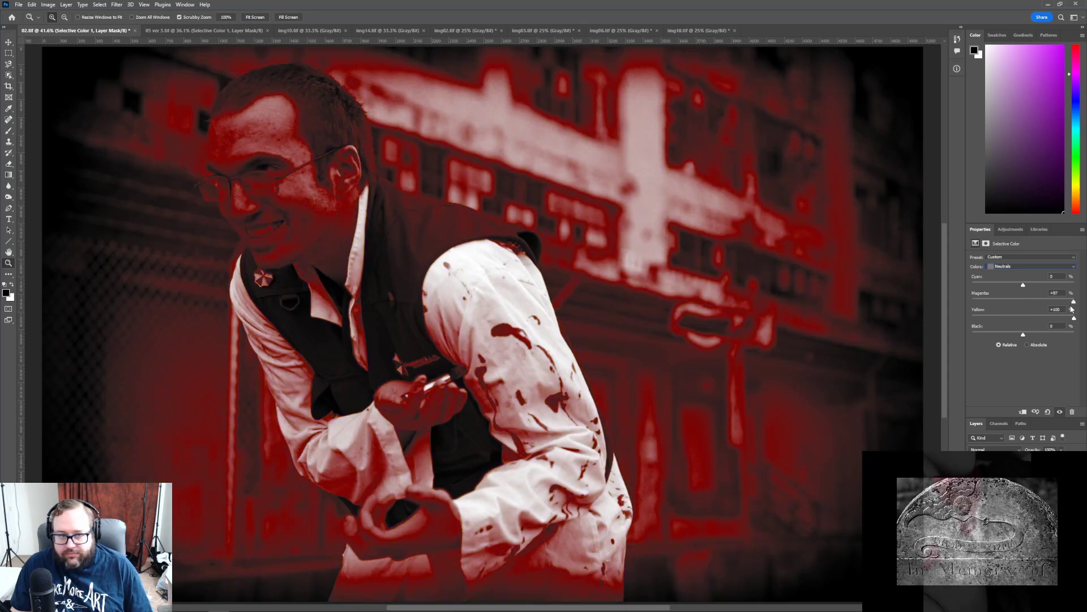
drag(1075, 305, 1061, 306)
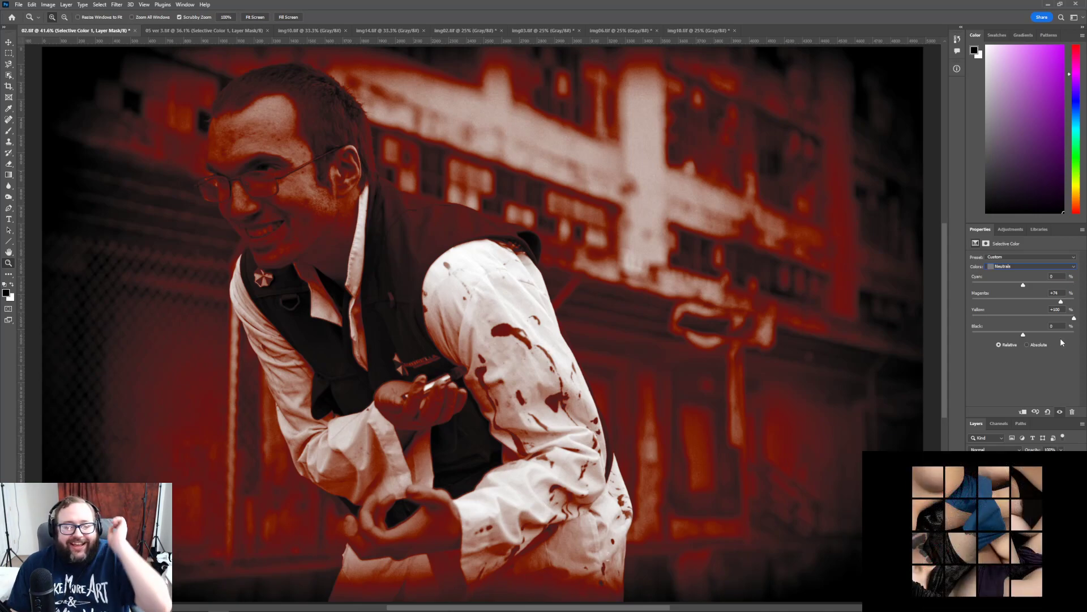
drag(1074, 319, 1065, 323)
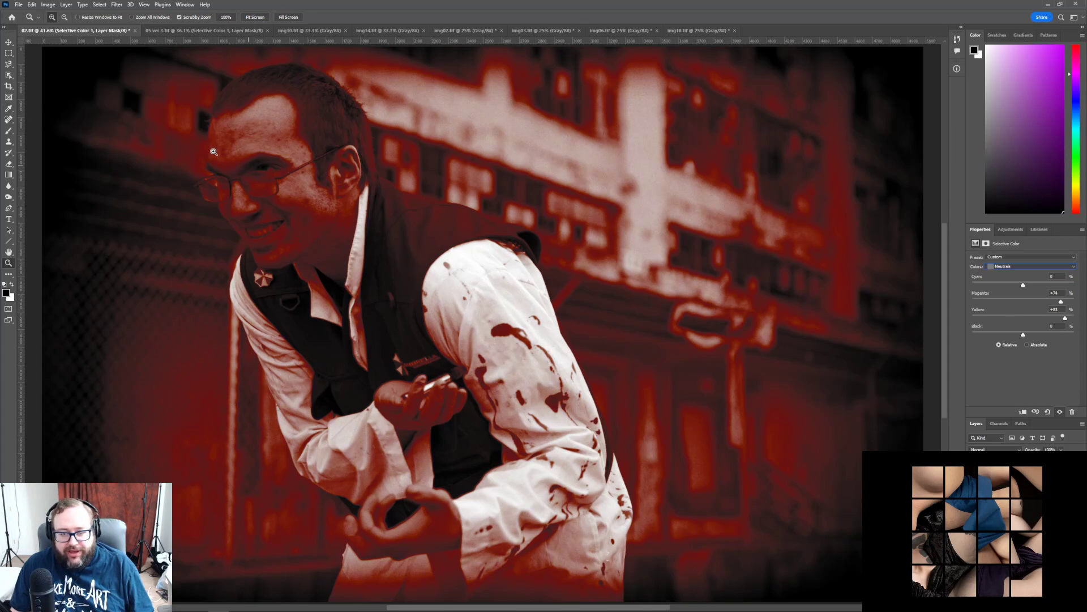
- Save the red-toned version as a separate TIFF named 02 red, accepting the TIFF options
click(19, 5)
click(34, 105)
click(68, 263)
text(red)
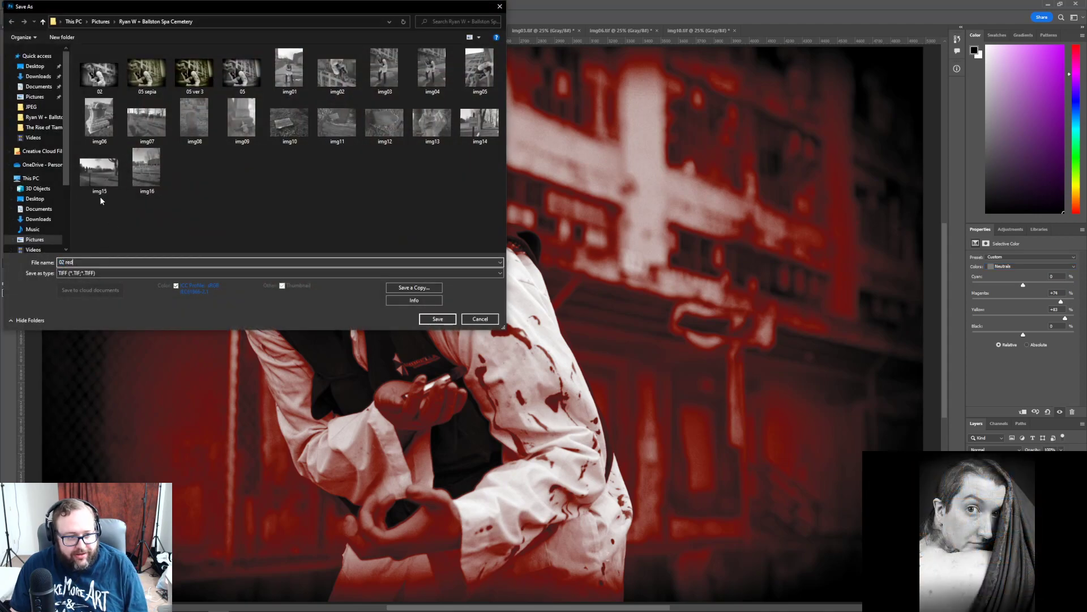
key(Return)
key(Return)
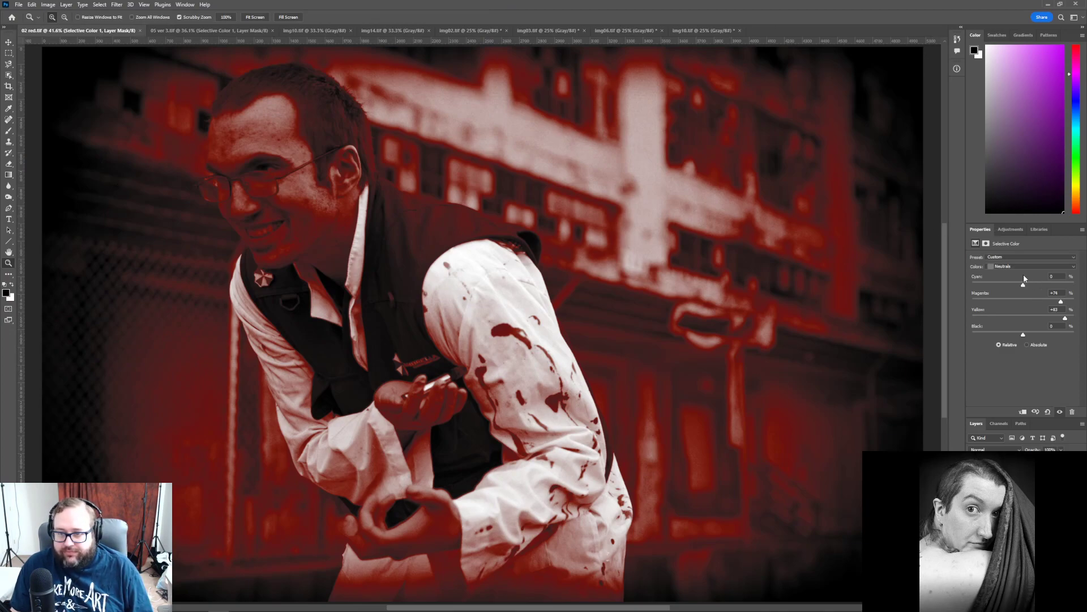
- Set the Selective Color Whites to about +89% magenta and +100% yellow, and save 02 red.tif
click(1021, 266)
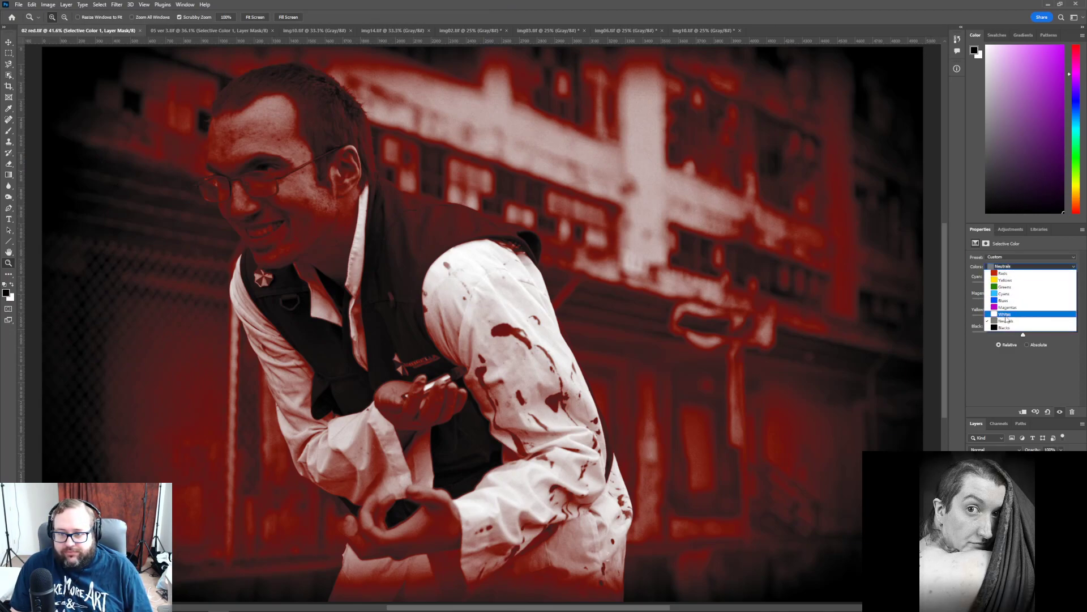
click(1006, 315)
drag(1023, 301, 1040, 304)
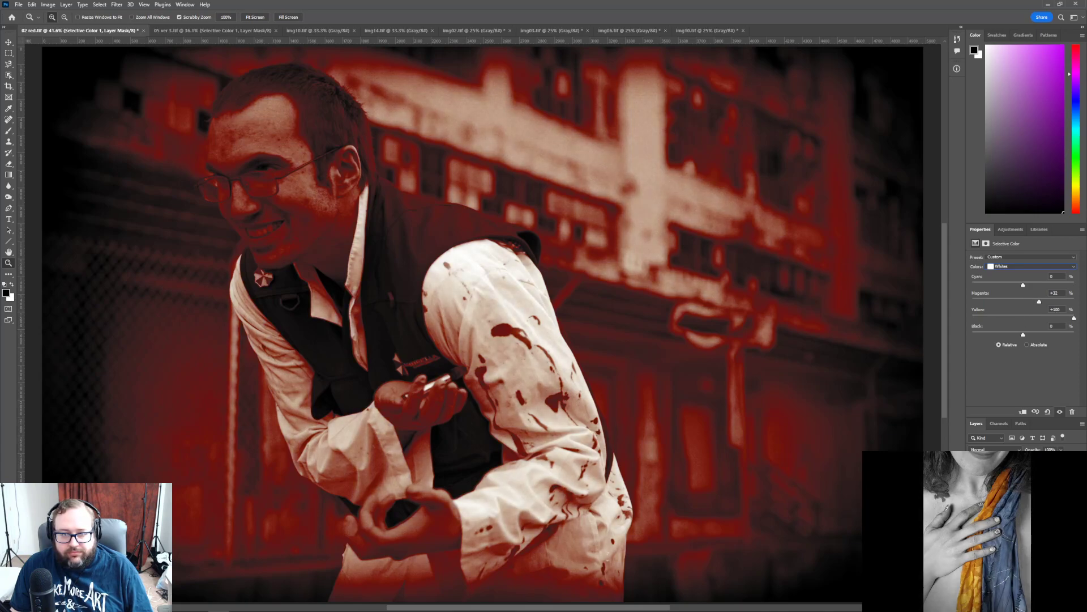
drag(1039, 301, 1075, 302)
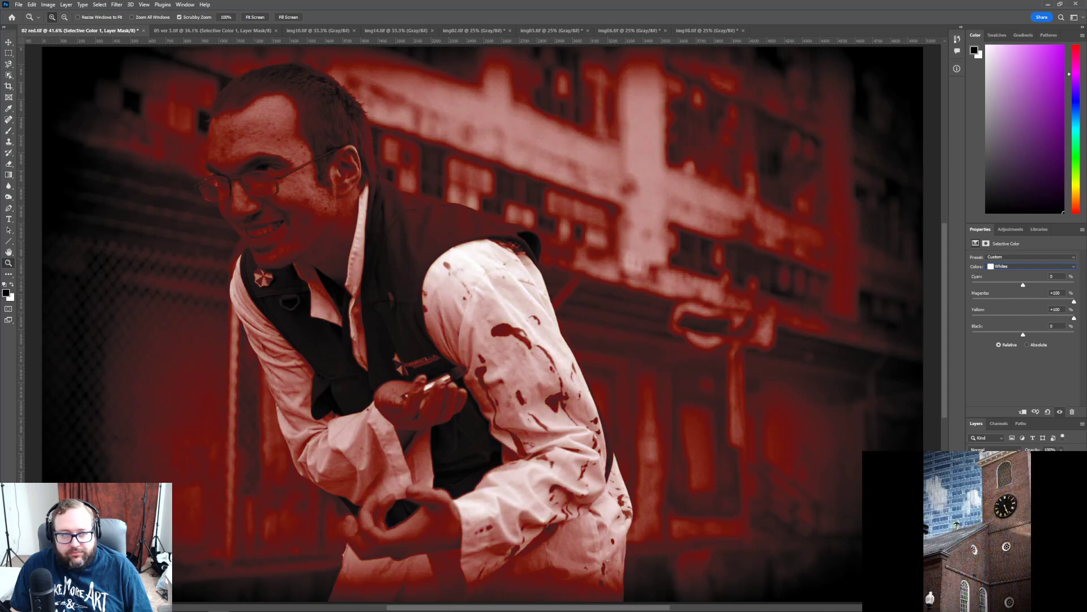
drag(1074, 301, 1069, 301)
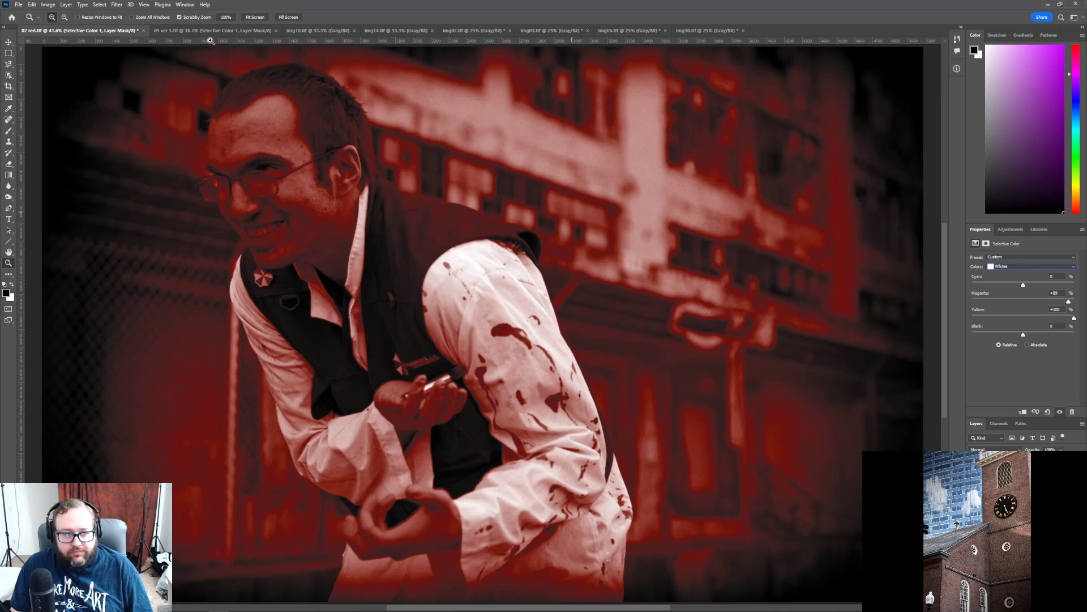
click(19, 5)
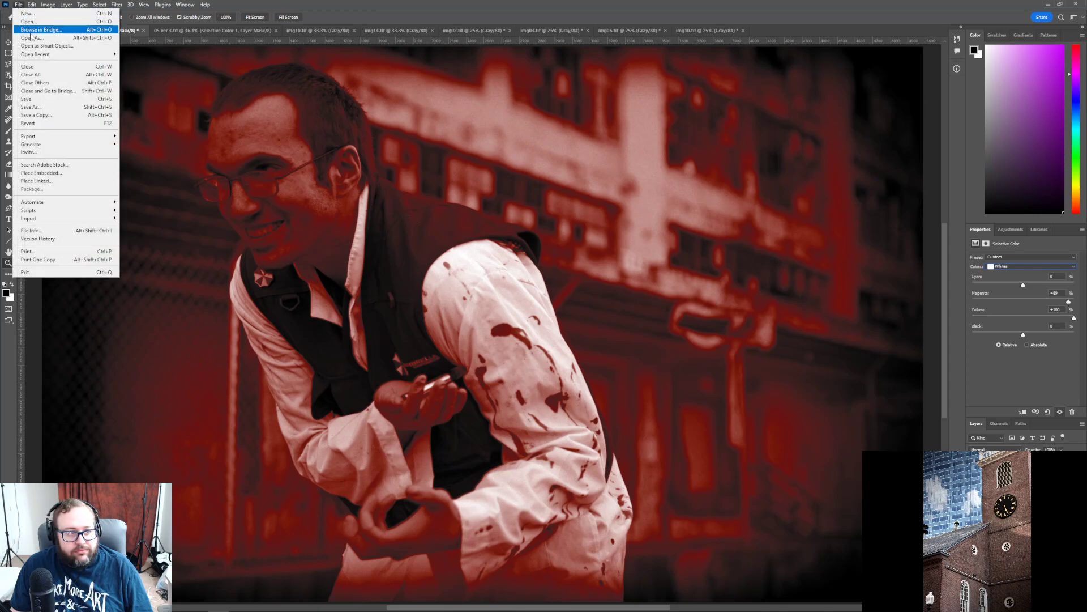
click(43, 100)
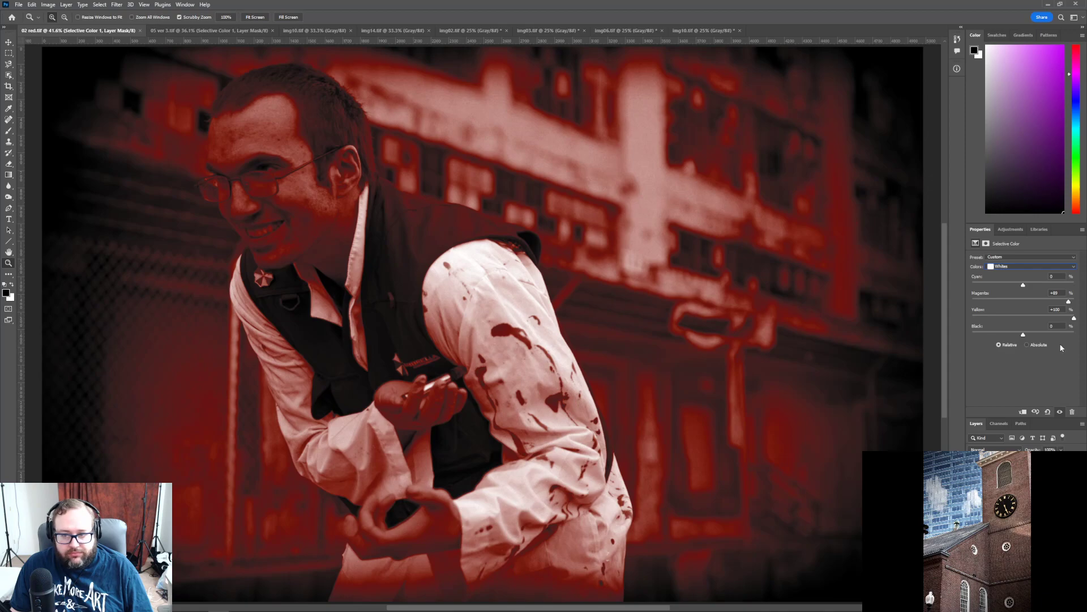
- Try the Whites with black at -100%, reset it to 0%, and switch Selective Color to the Blacks range
mouse_move(1024, 334)
mouse_down()
mouse_move(1074, 335)
mouse_move(964, 335)
mouse_up()
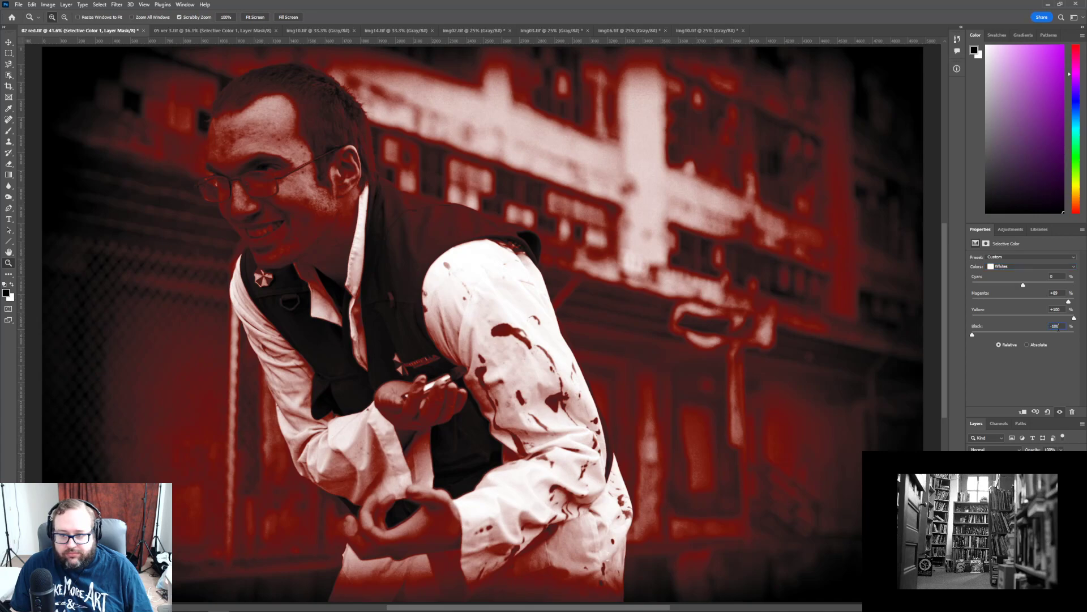
text(0)
key(Return)
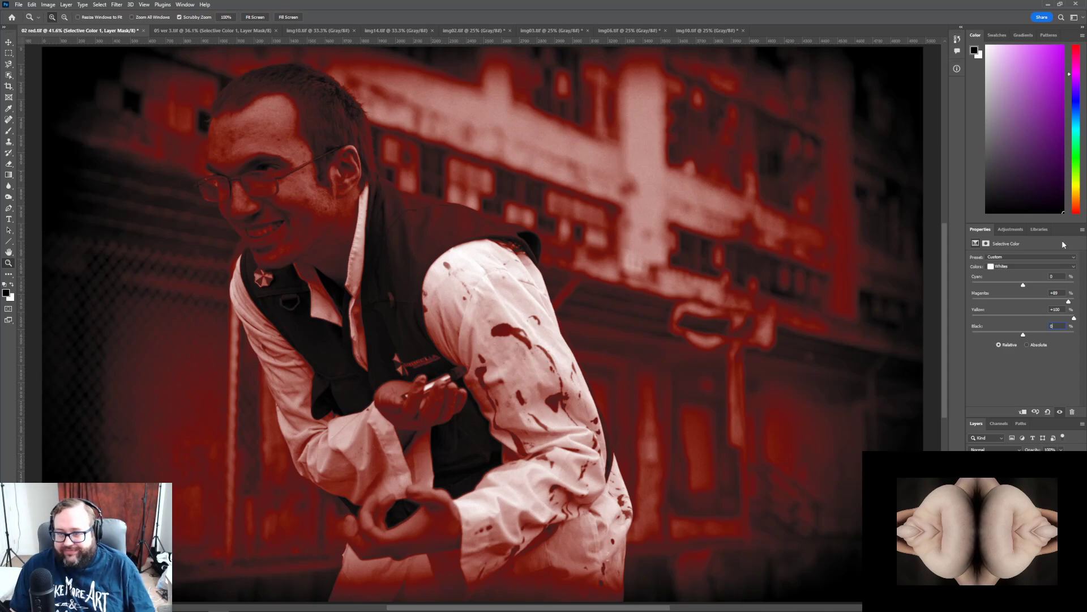
click(1018, 264)
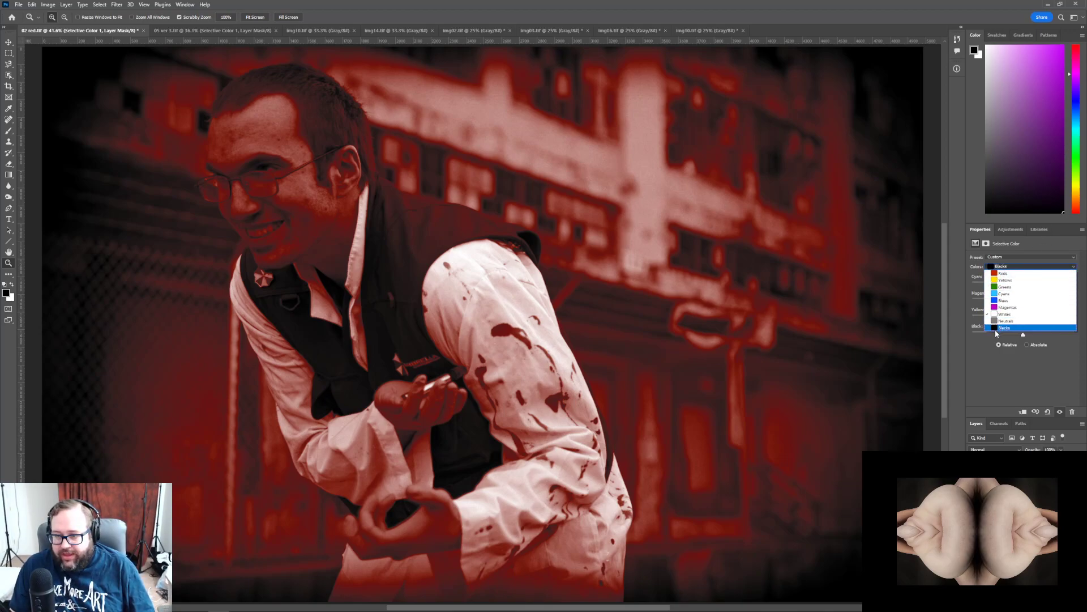
click(994, 330)
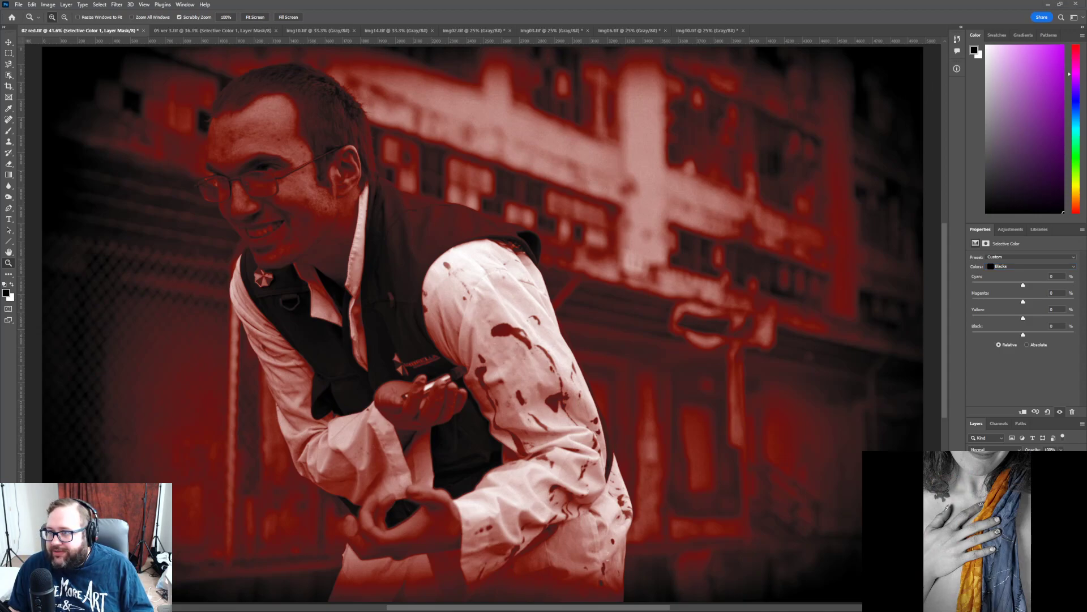
- Switch to the browser's Redbubble page for the Constant Agitation! design and examine the range of products offered with it
drag(1086, 169, 406, 2)
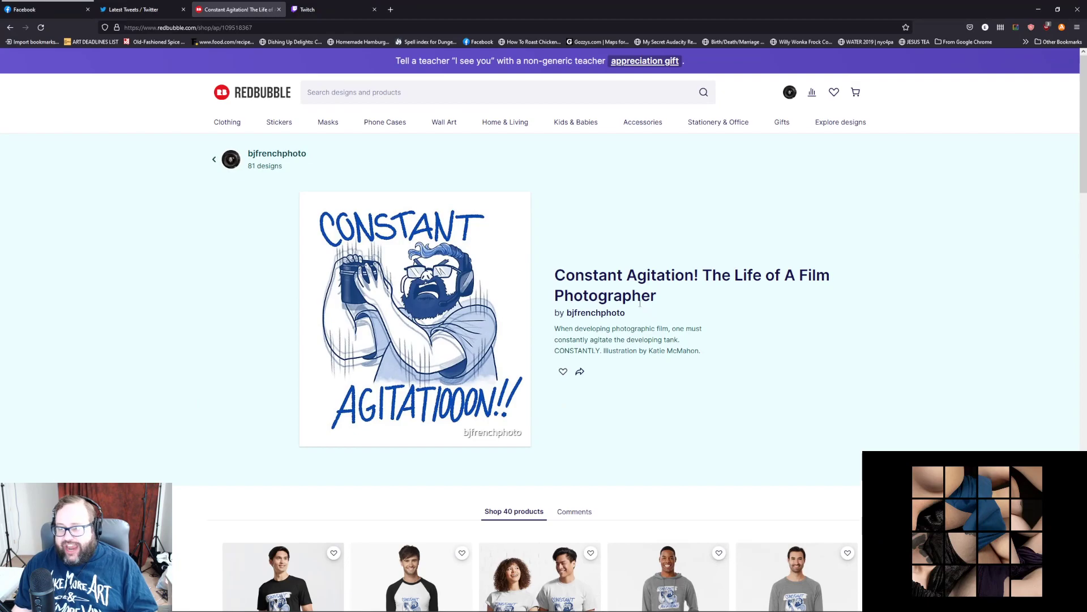
scroll(637, 306, down, 8)
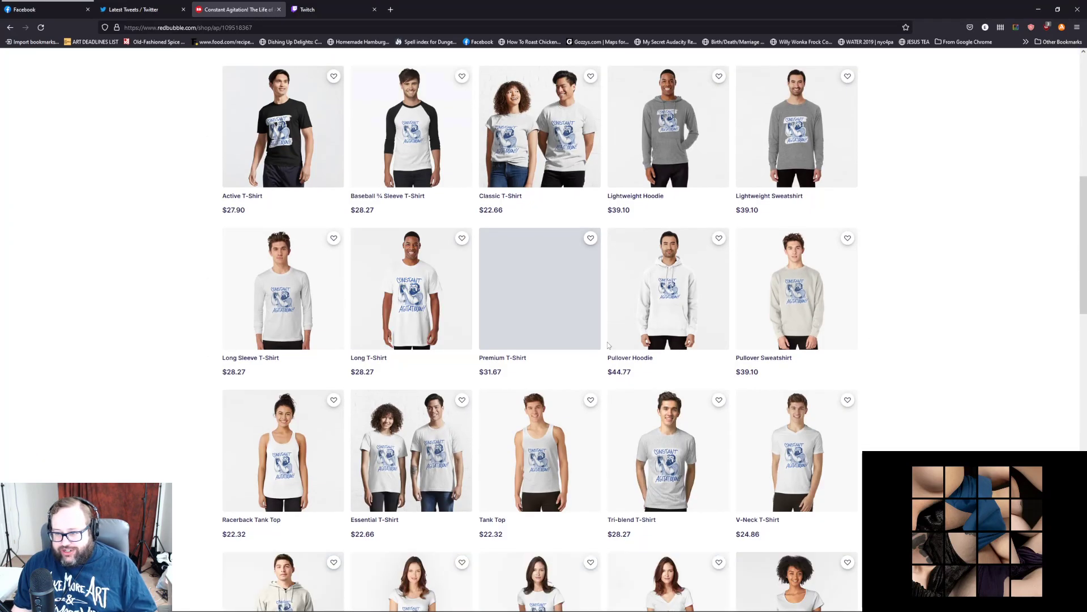
scroll(607, 342, down, 11)
scroll(607, 344, down, 2)
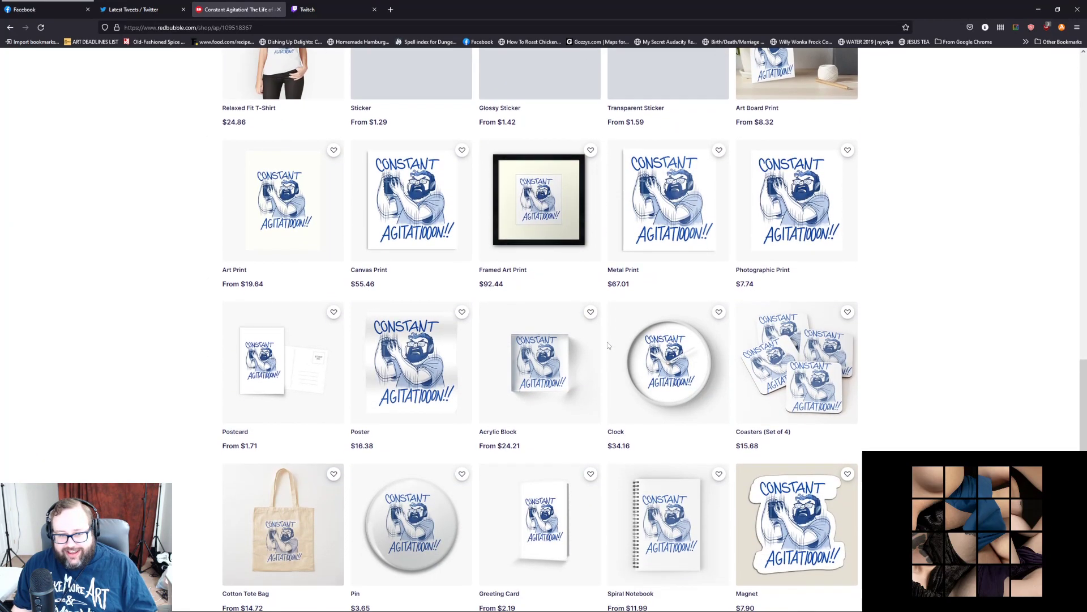
scroll(834, 403, down, 2)
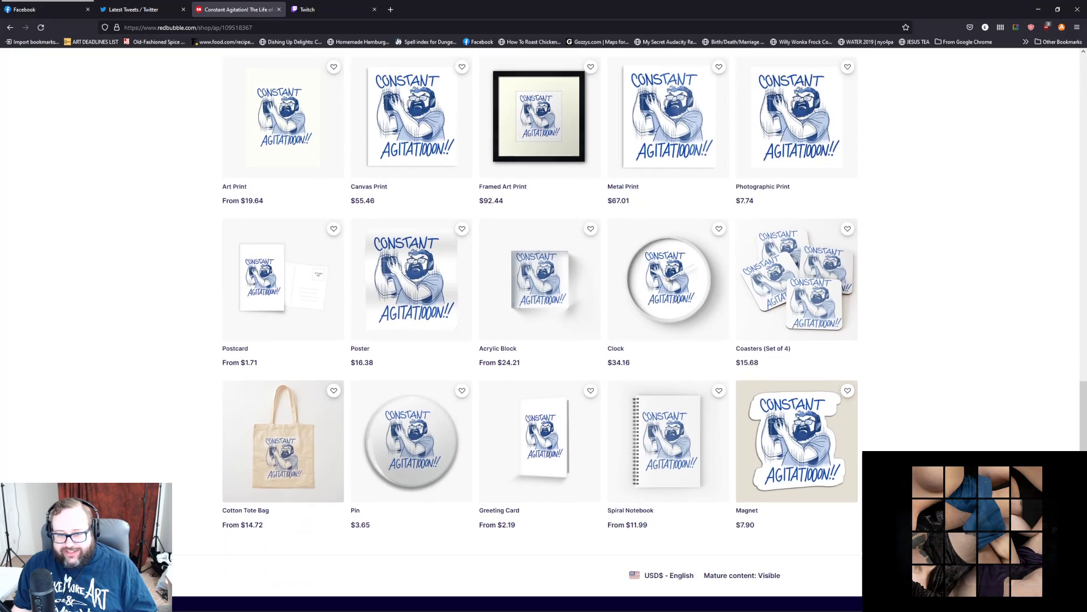
scroll(644, 441, up, 4)
scroll(644, 441, down, 4)
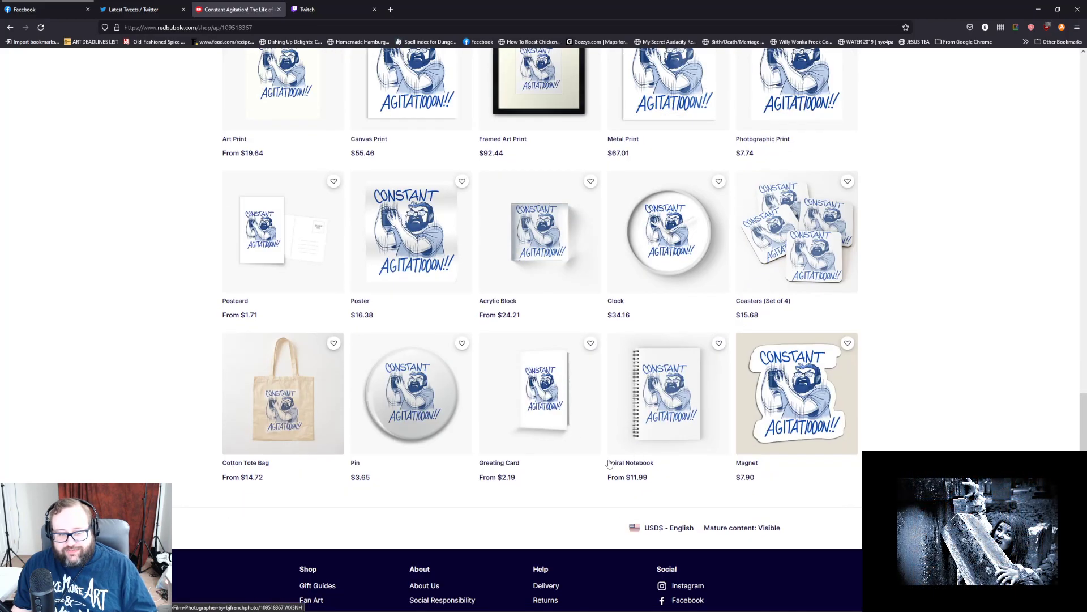
scroll(268, 418, up, 7)
scroll(268, 417, up, 10)
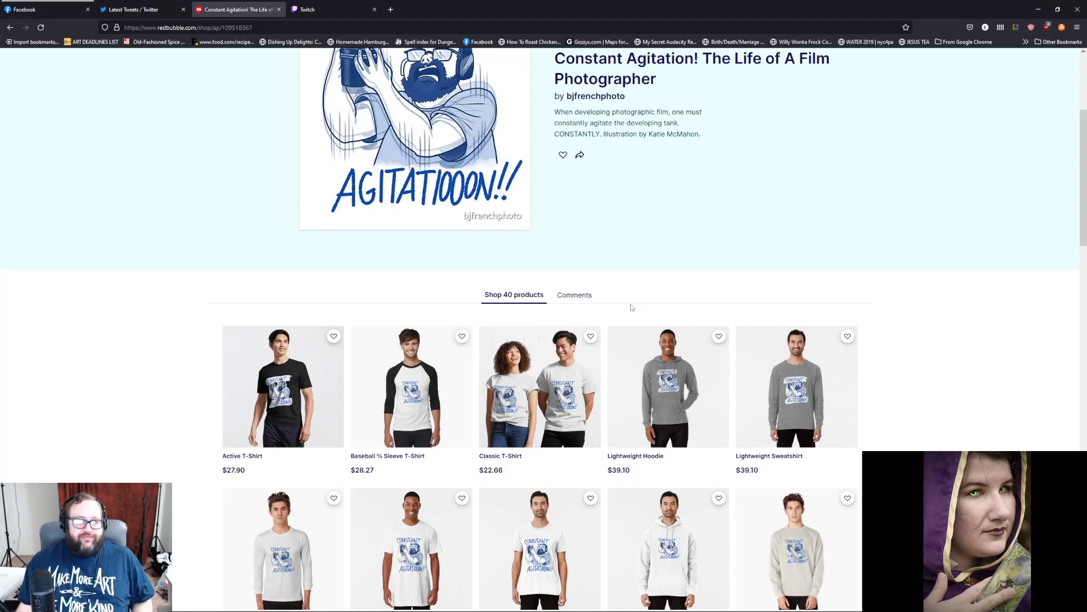
scroll(687, 226, up, 4)
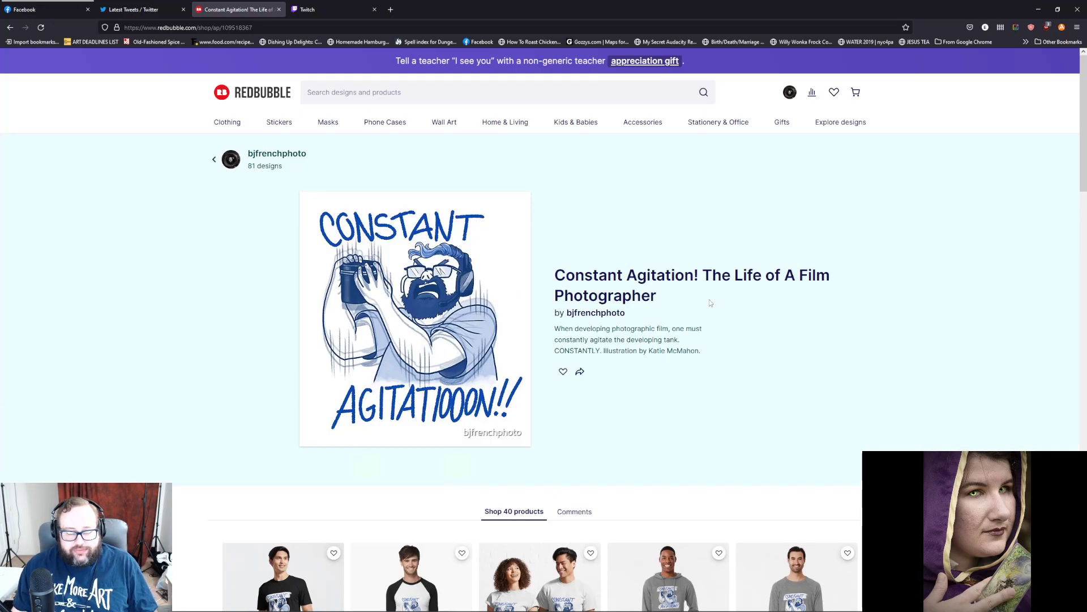
- Move the browser window out of the way and return to the red-toned portrait in Photoshop
double_click(446, 2)
drag(491, 83, 1086, 277)
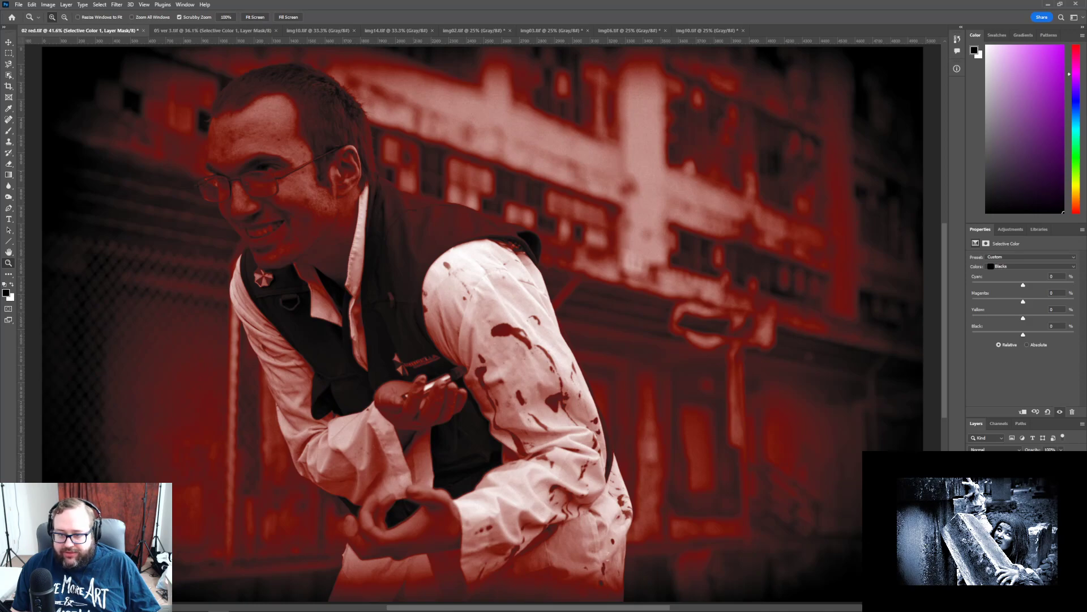
- Try a Black & White adjustment with the Maximum Black preset while Selective Color is hidden, discard it, and show Selective Color again
click(973, 477)
click(1012, 230)
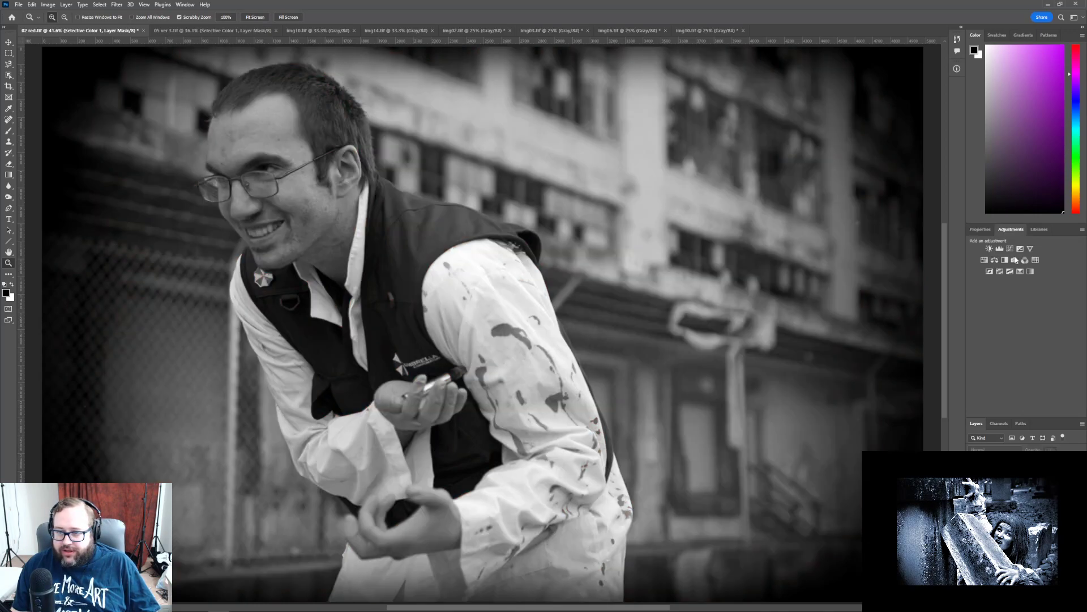
click(1005, 260)
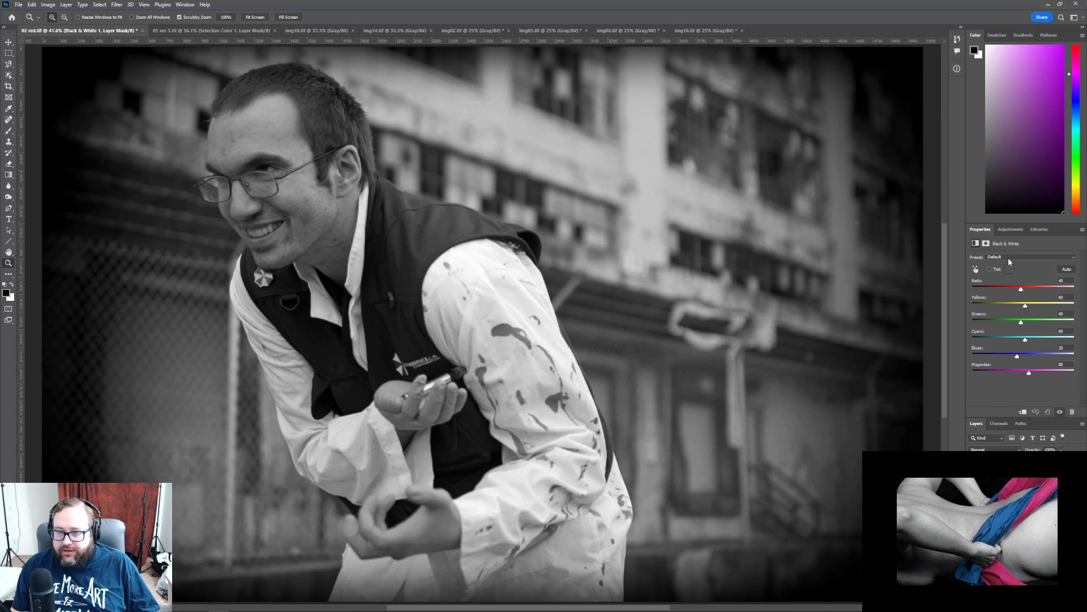
click(1008, 257)
click(1008, 330)
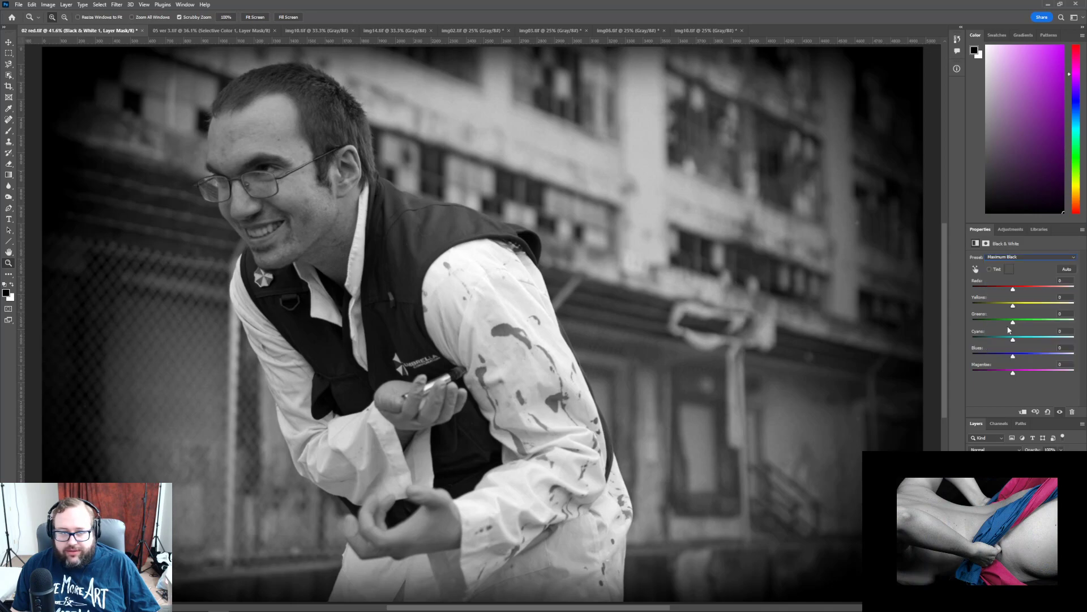
click(1024, 258)
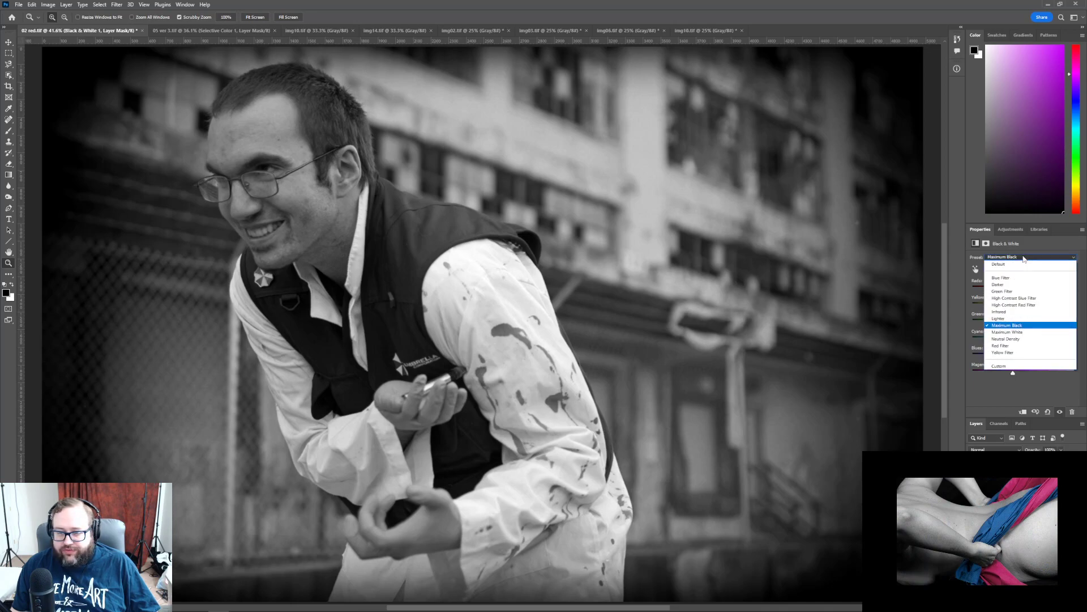
click(1024, 259)
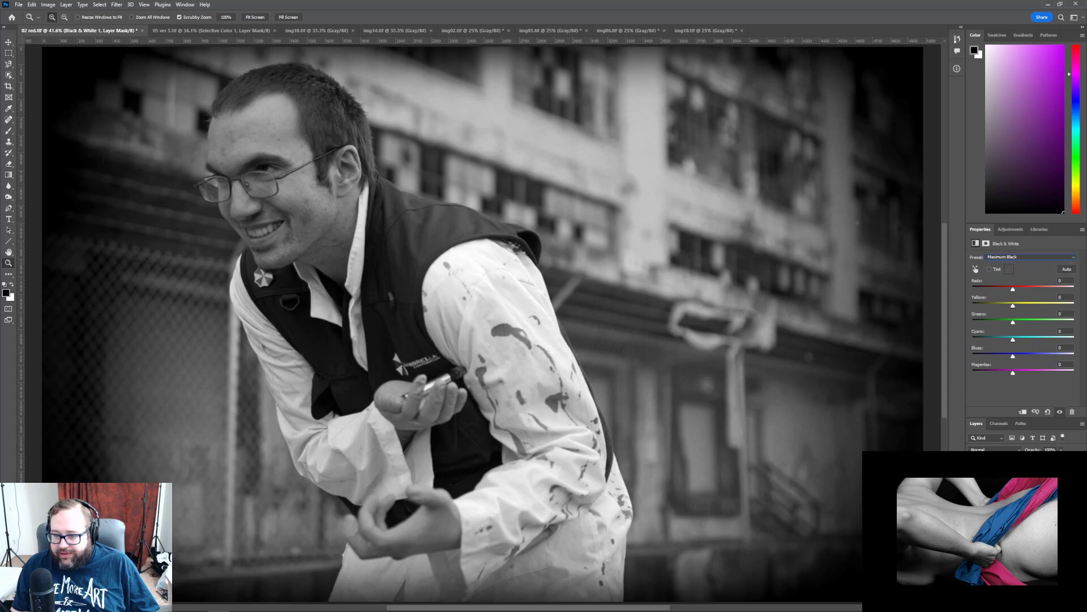
click(1025, 496)
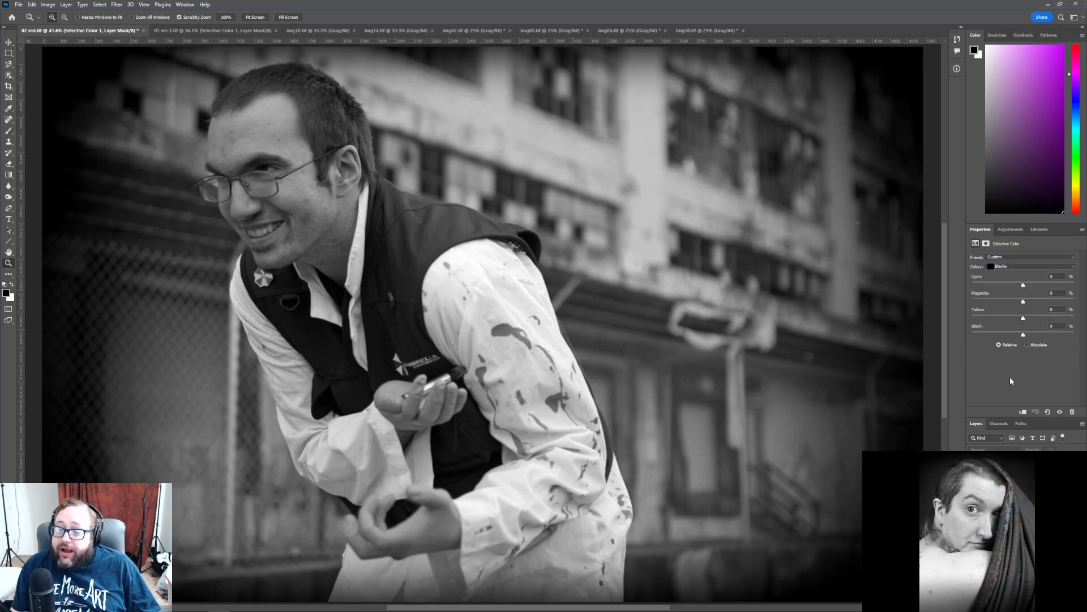
click(972, 496)
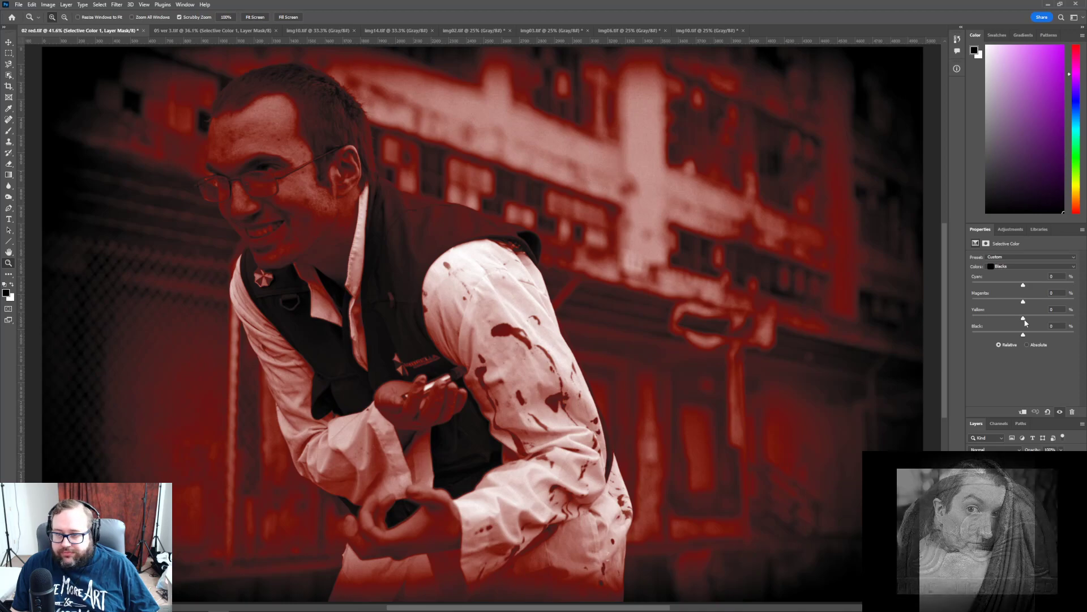
- Set black to about +39% in the Selective Color Blacks range and start saving the result as a TIFF named 02 red 2
mouse_move(1025, 338)
mouse_down()
mouse_move(1074, 335)
mouse_move(1035, 339)
mouse_move(1044, 339)
mouse_up()
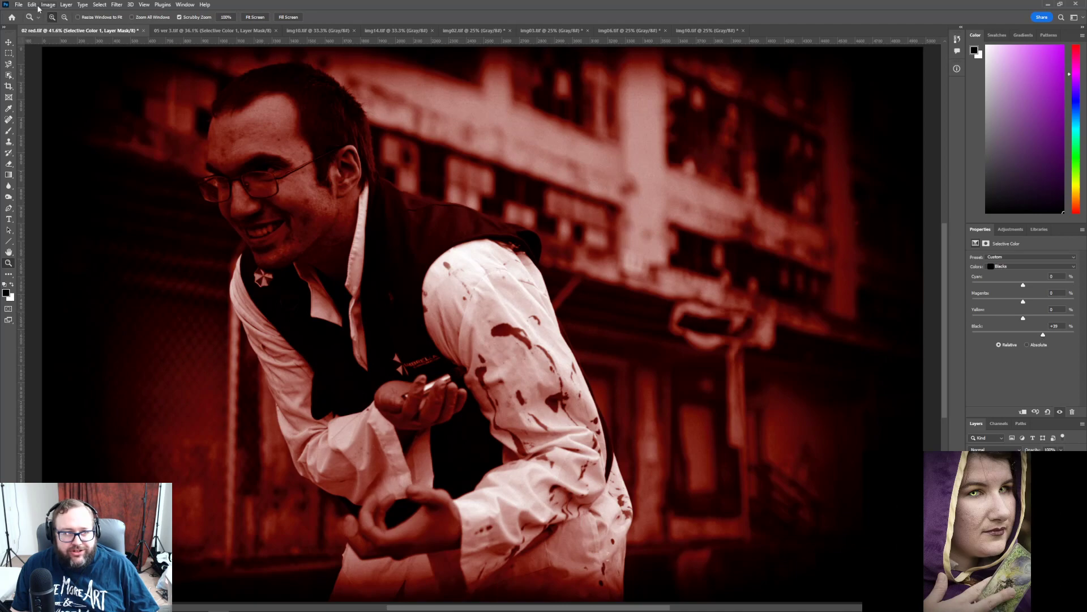
click(18, 5)
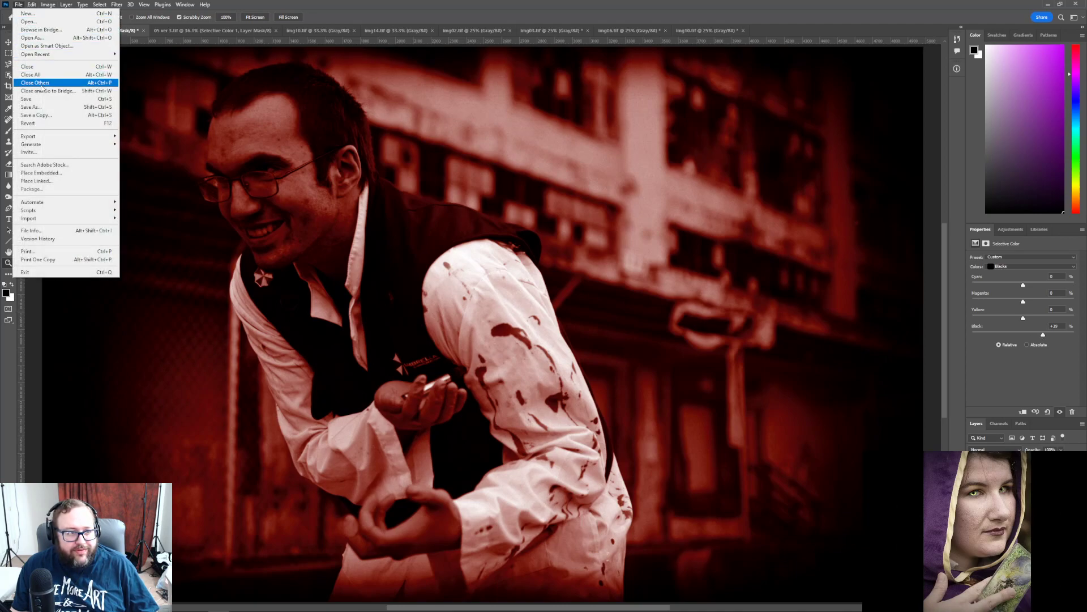
click(44, 108)
click(108, 264)
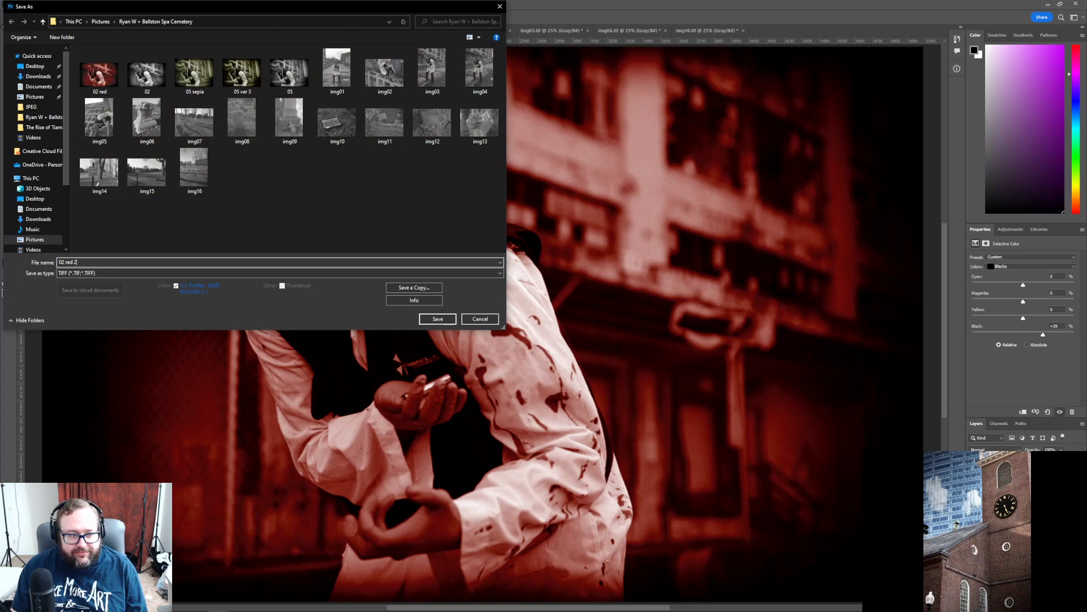
- Save the red-toned portrait as a TIFF named 02 red 2
key(Return)
key(Return)
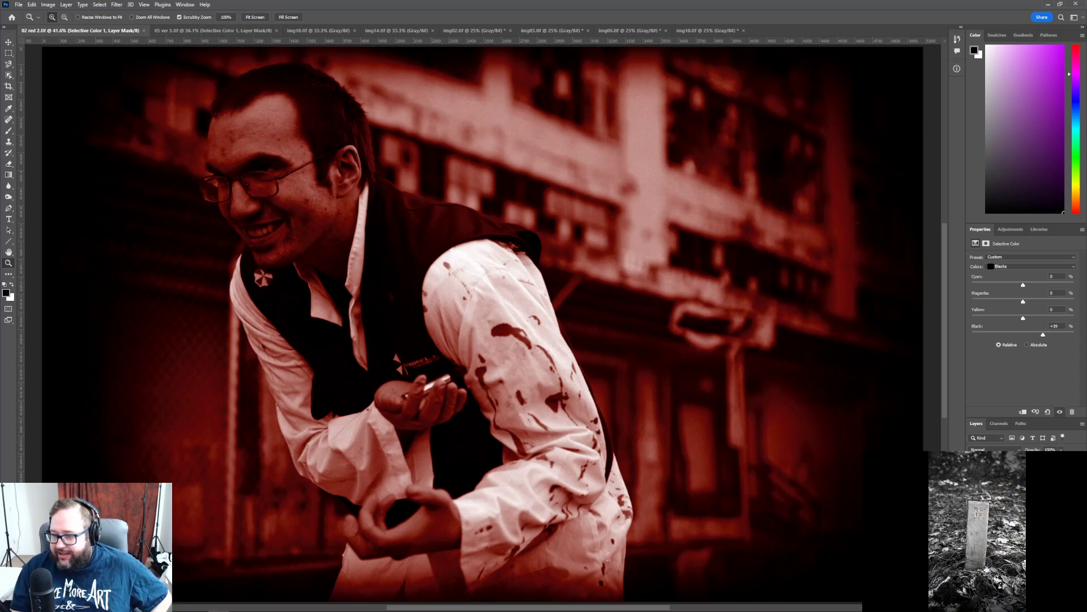
- Look through the open portrait and cemetery images, ending on img10 with the rounded gravestone behind branches
click(172, 30)
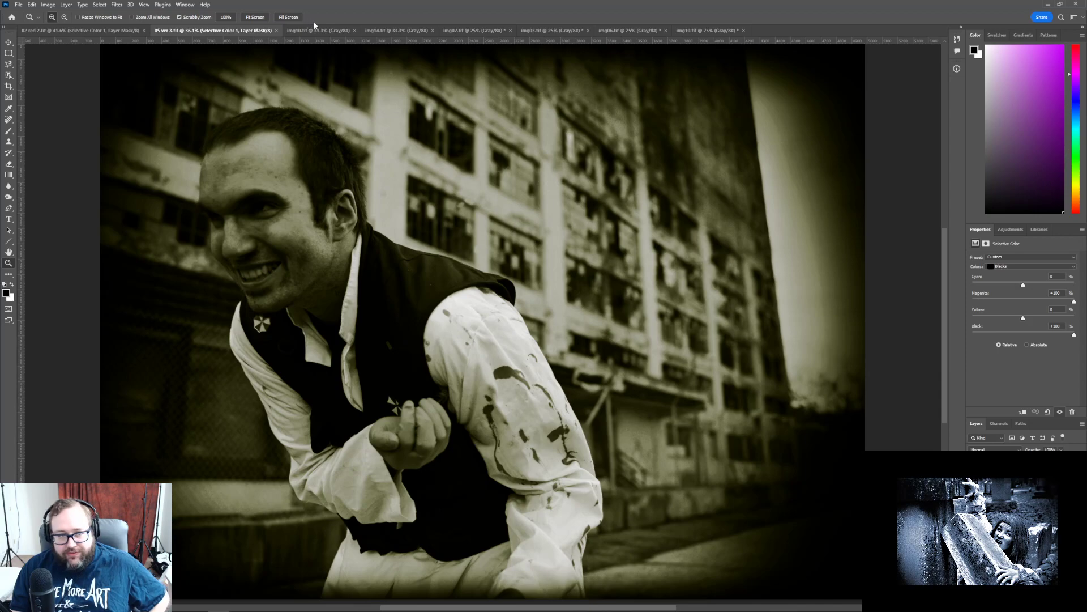
click(326, 32)
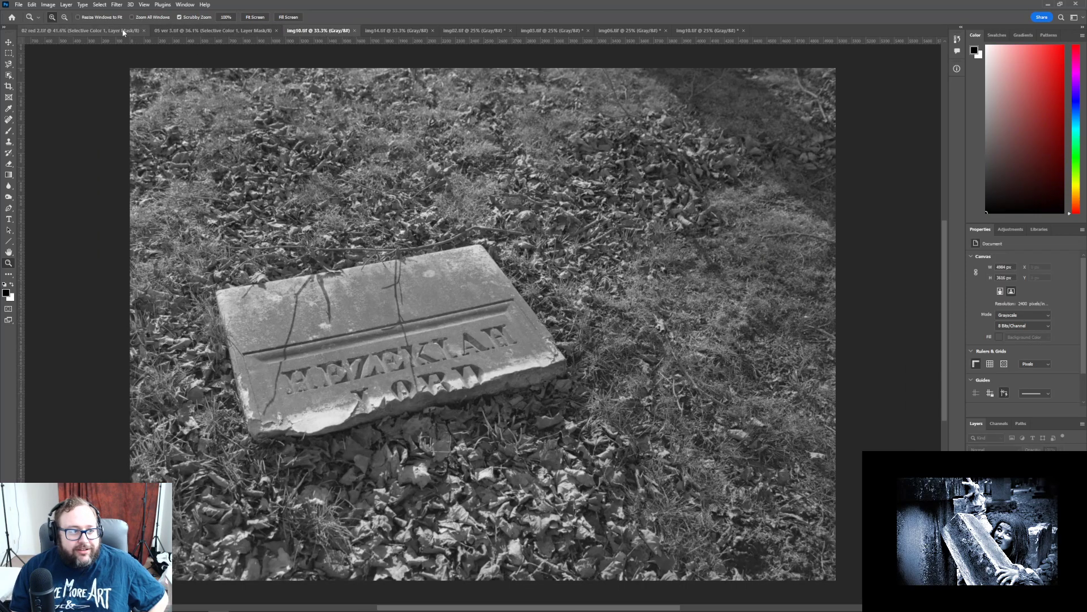
click(124, 33)
click(222, 34)
click(318, 31)
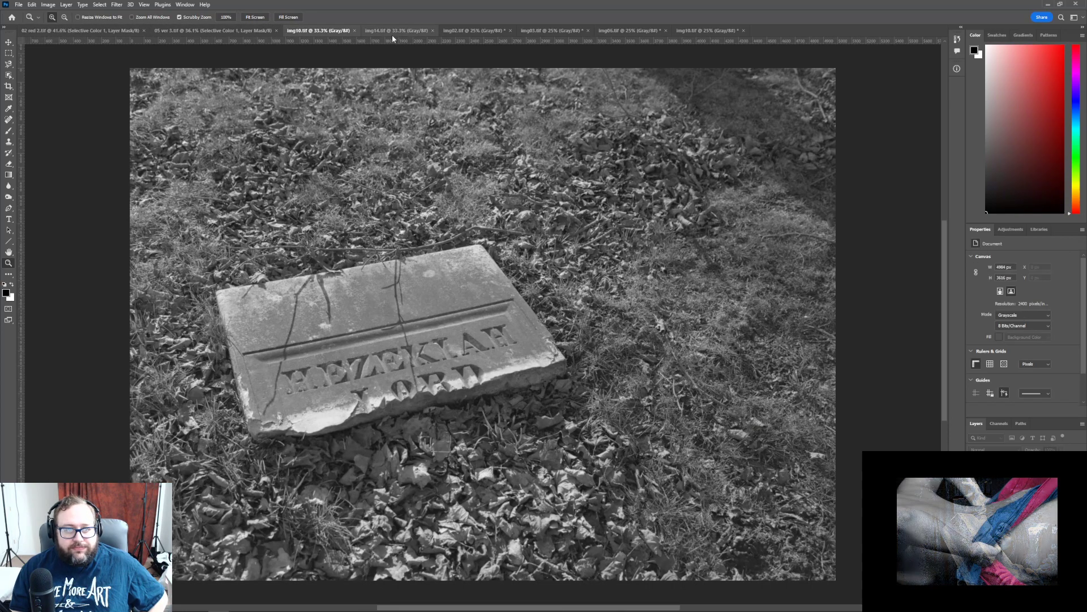
click(402, 31)
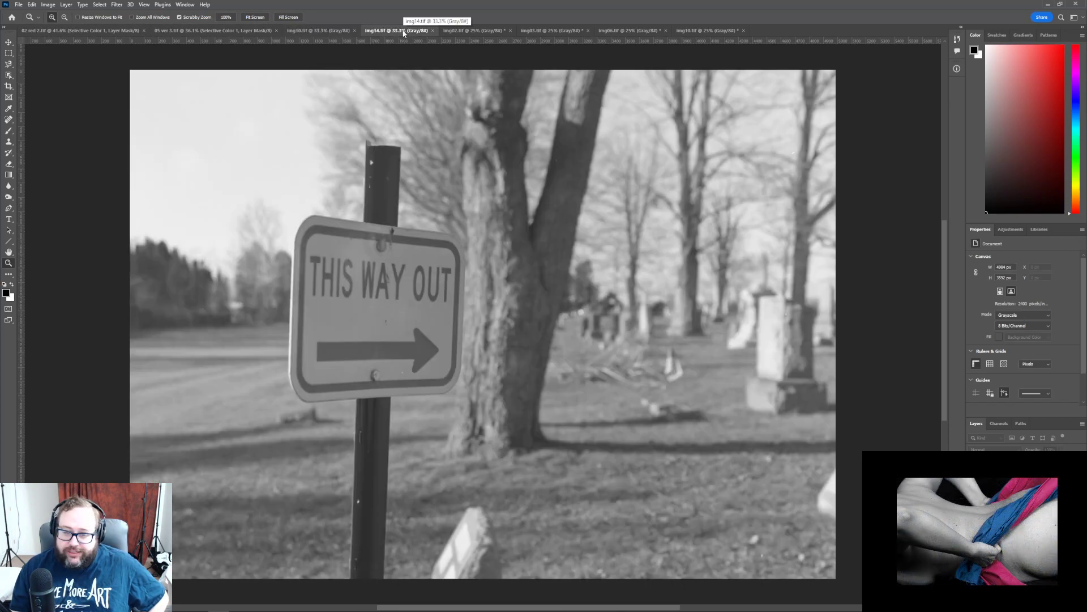
click(473, 30)
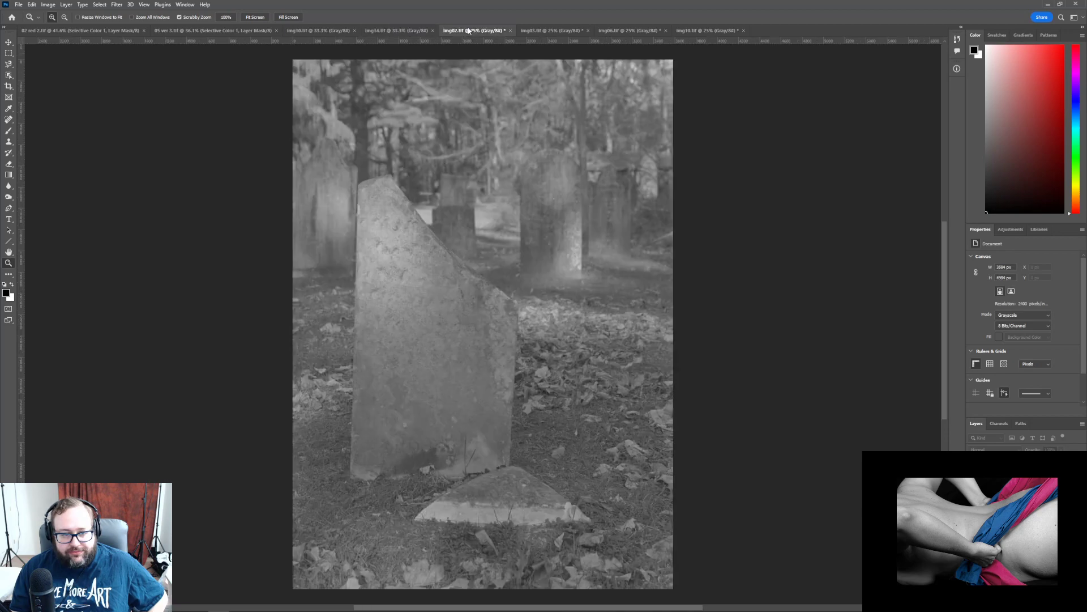
click(552, 31)
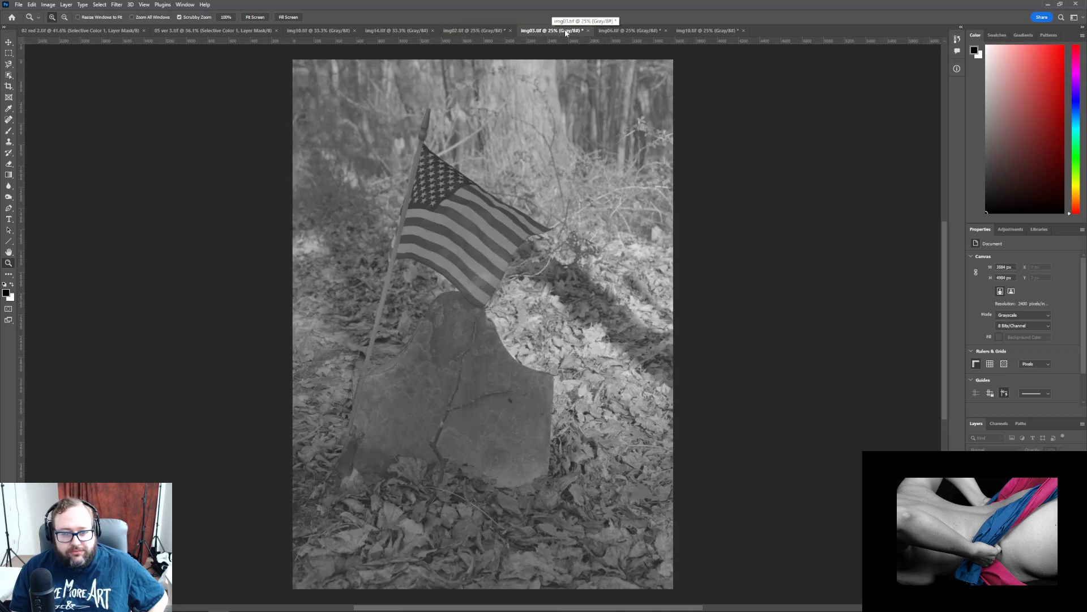
click(604, 32)
click(688, 32)
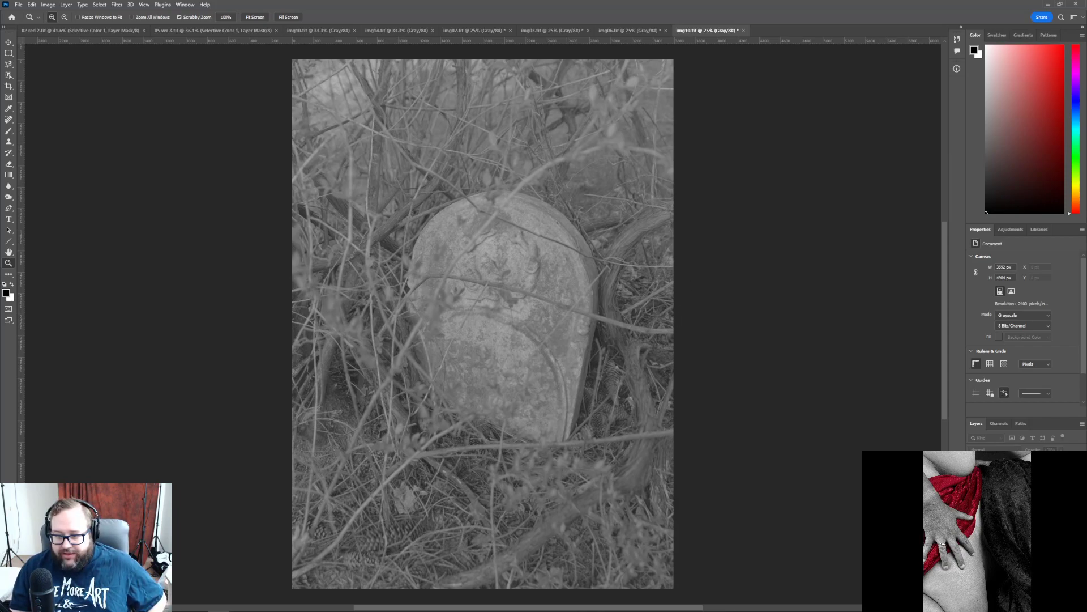
key(ctrl+j)
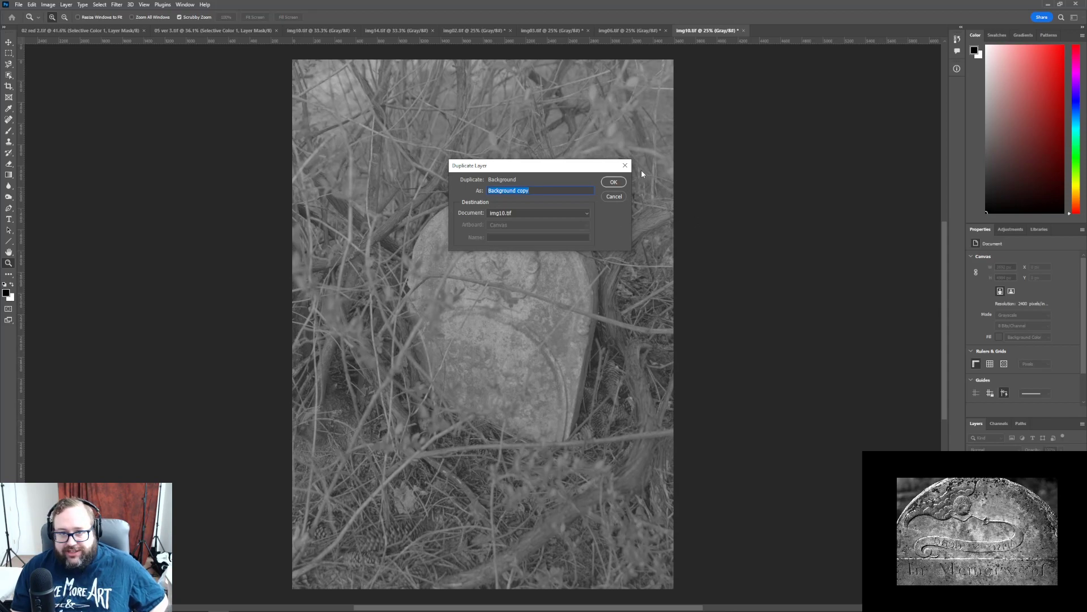
click(613, 182)
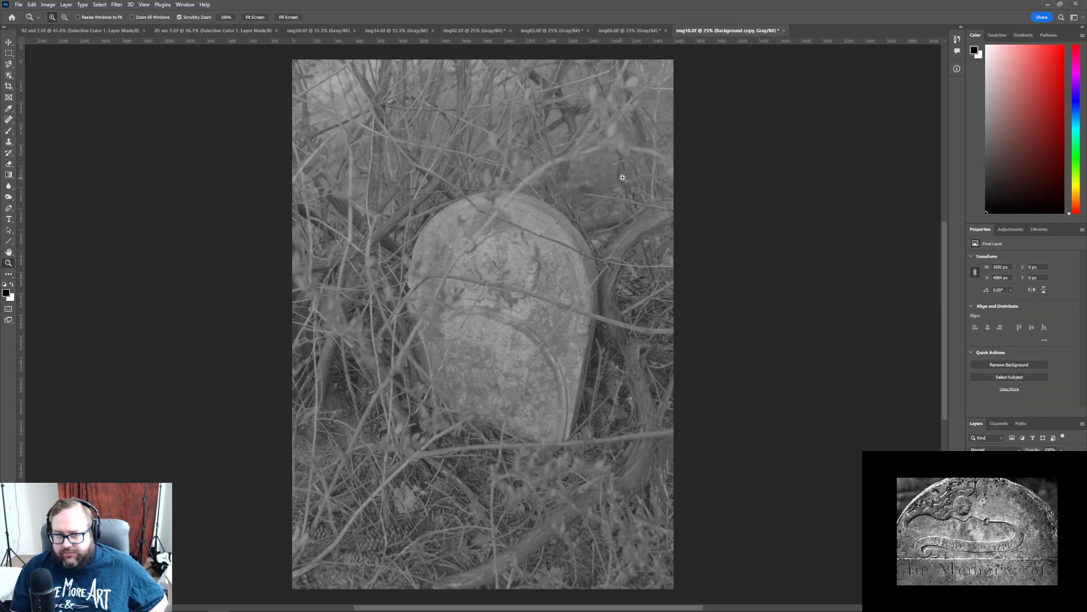
click(31, 4)
click(38, 14)
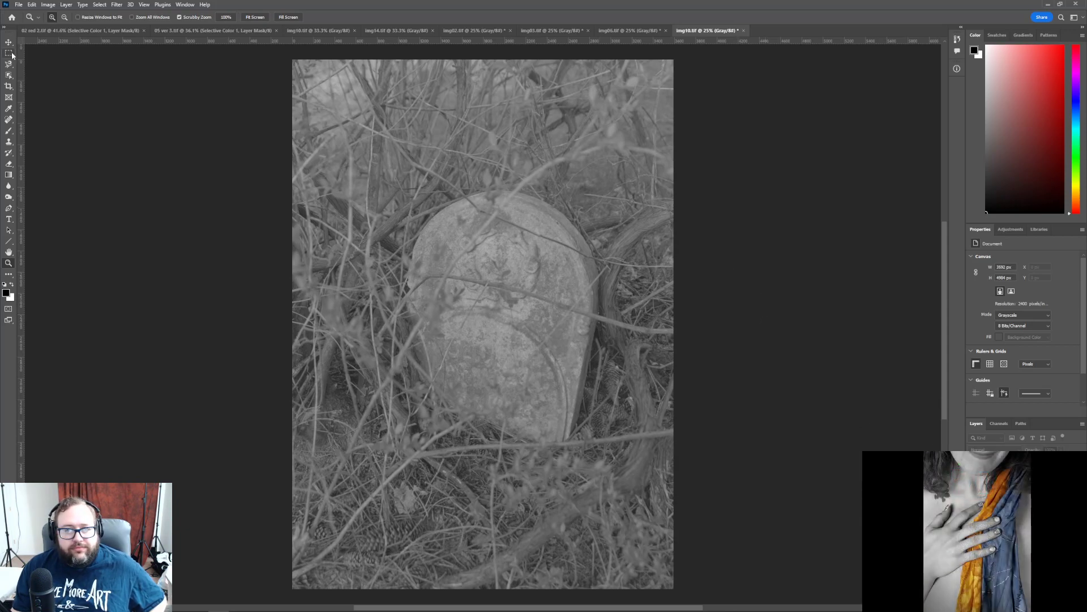
- Convert img10 to RGB Color mode and duplicate its Background layer as Background copy
click(48, 5)
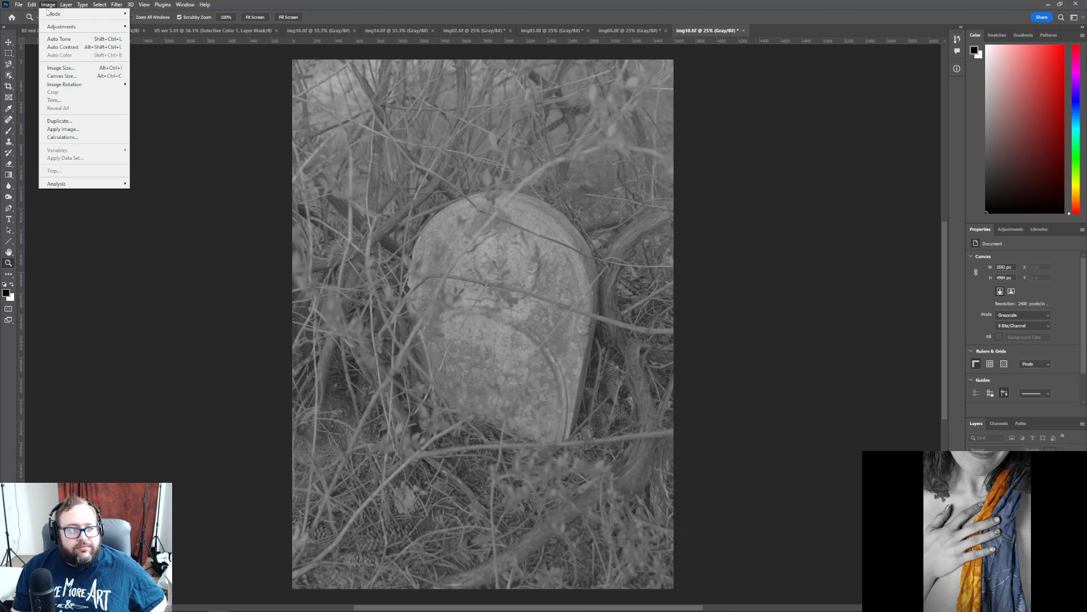
mouse_move(57, 15)
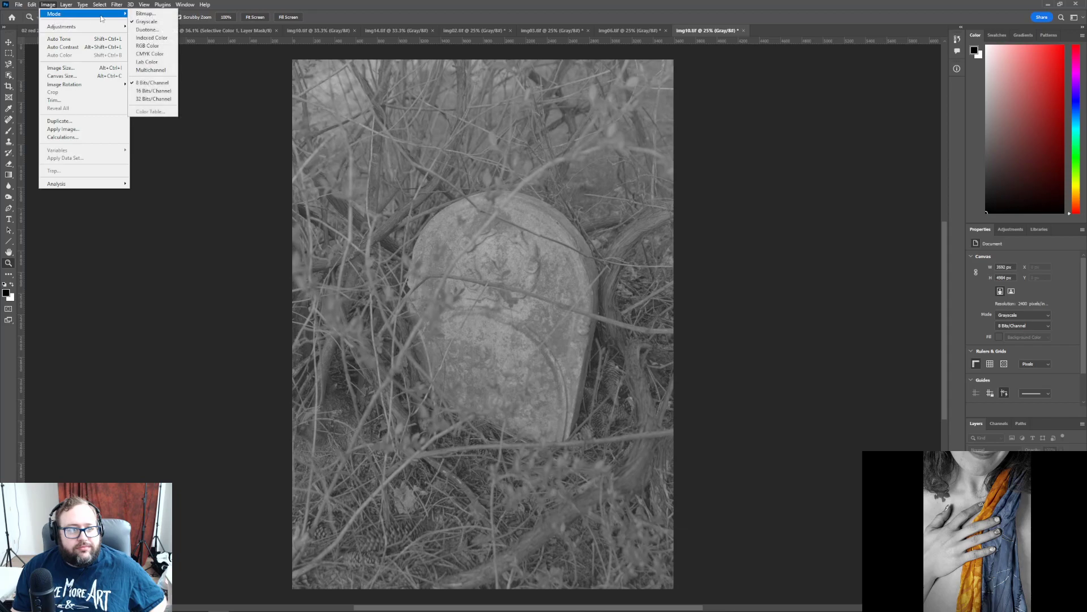
click(166, 46)
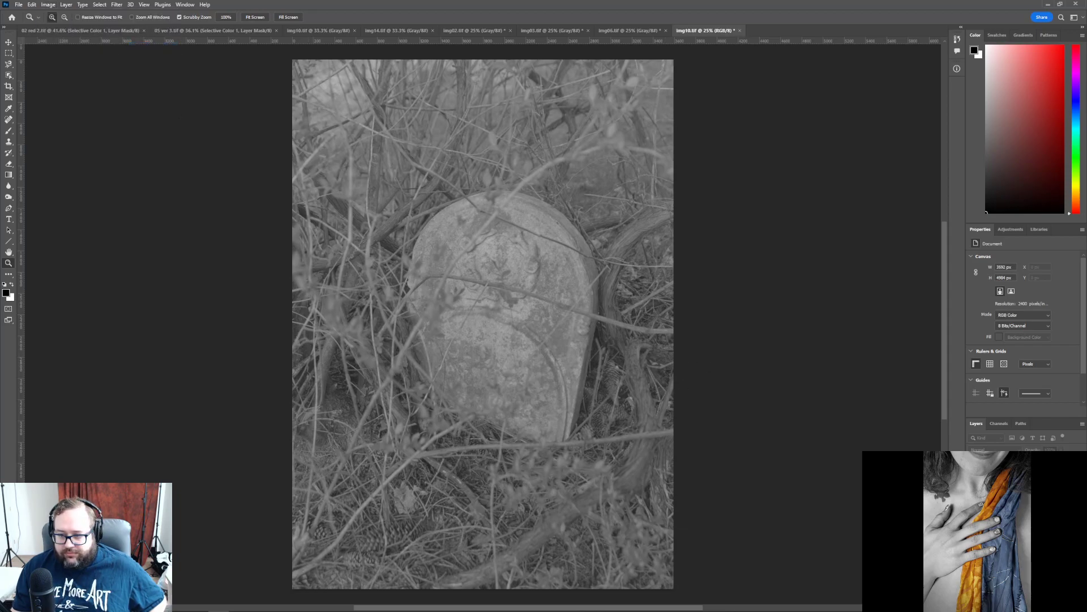
key(ctrl+j)
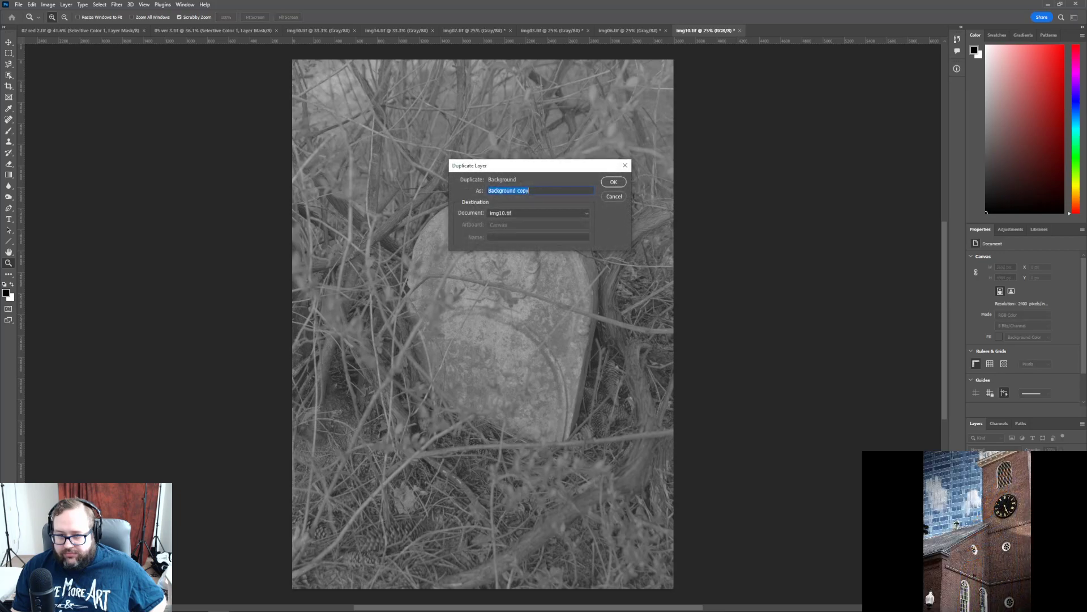
click(613, 181)
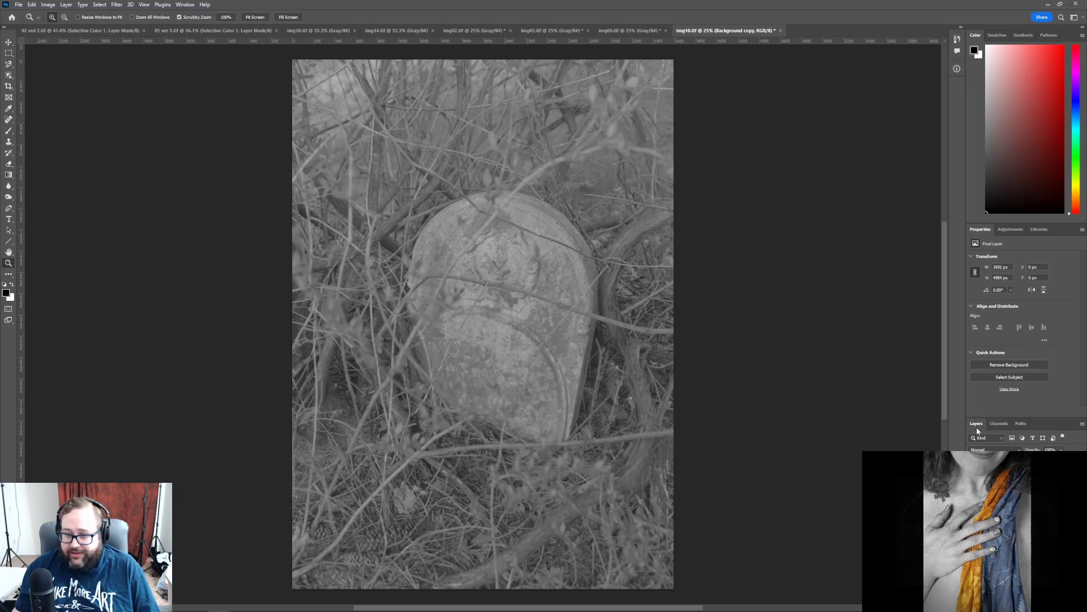
- Add a Curves adjustment layer, moving the black point to input about 33 and the white point to input 186
click(1006, 233)
click(1009, 250)
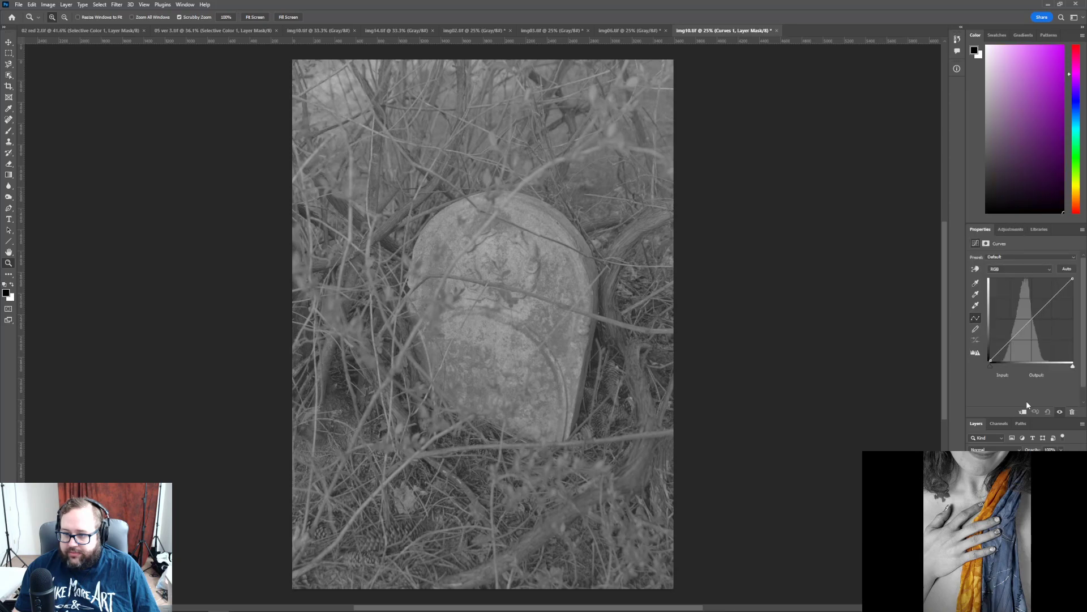
drag(990, 365, 1001, 371)
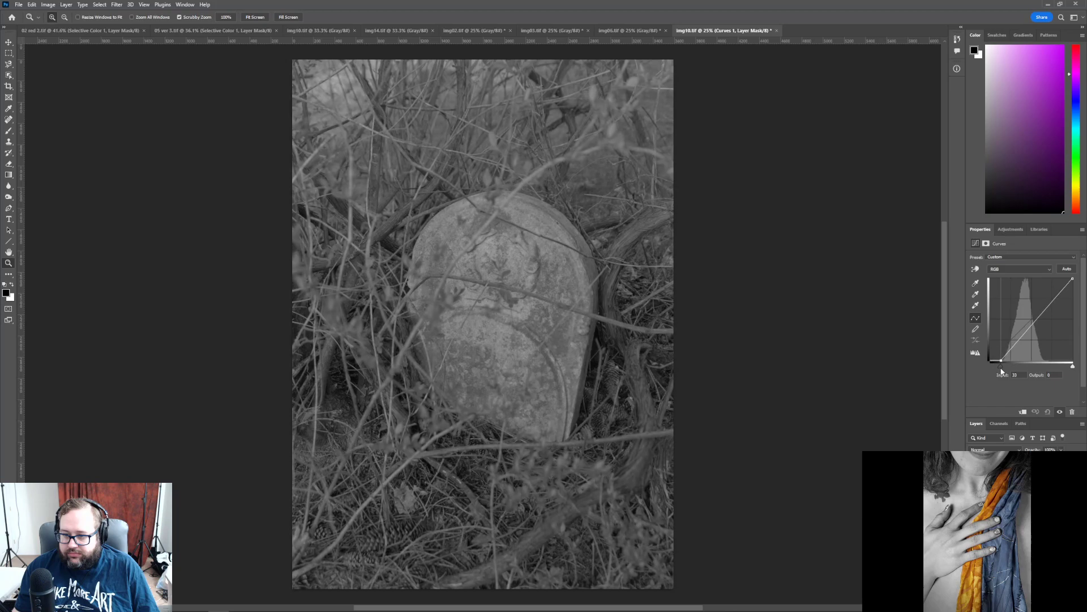
drag(1072, 368, 1051, 375)
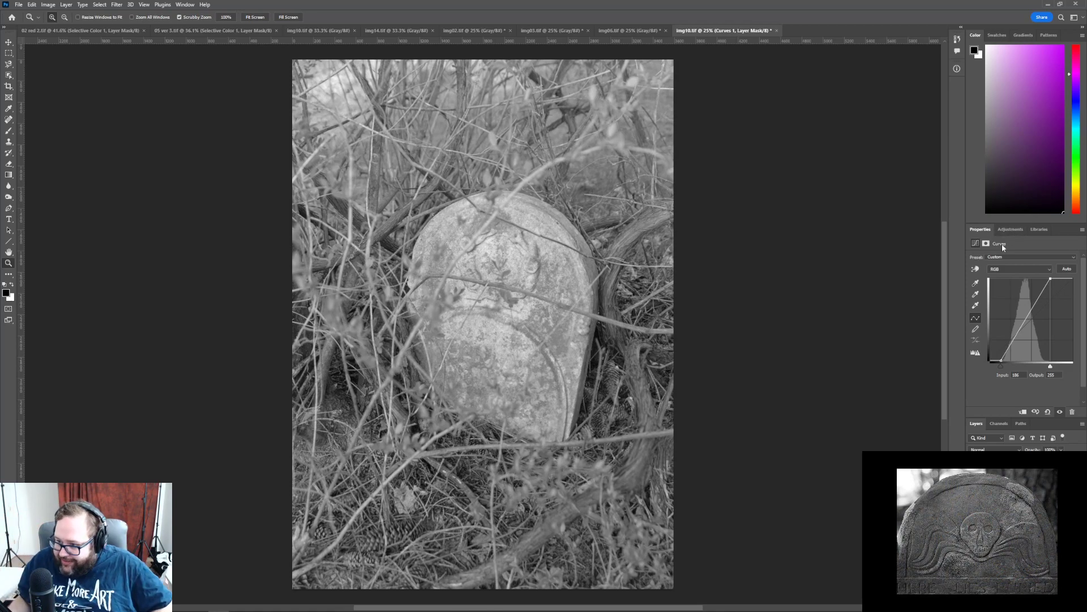
- Add a Brightness/Contrast adjustment layer and raise the contrast to about 56
click(1011, 229)
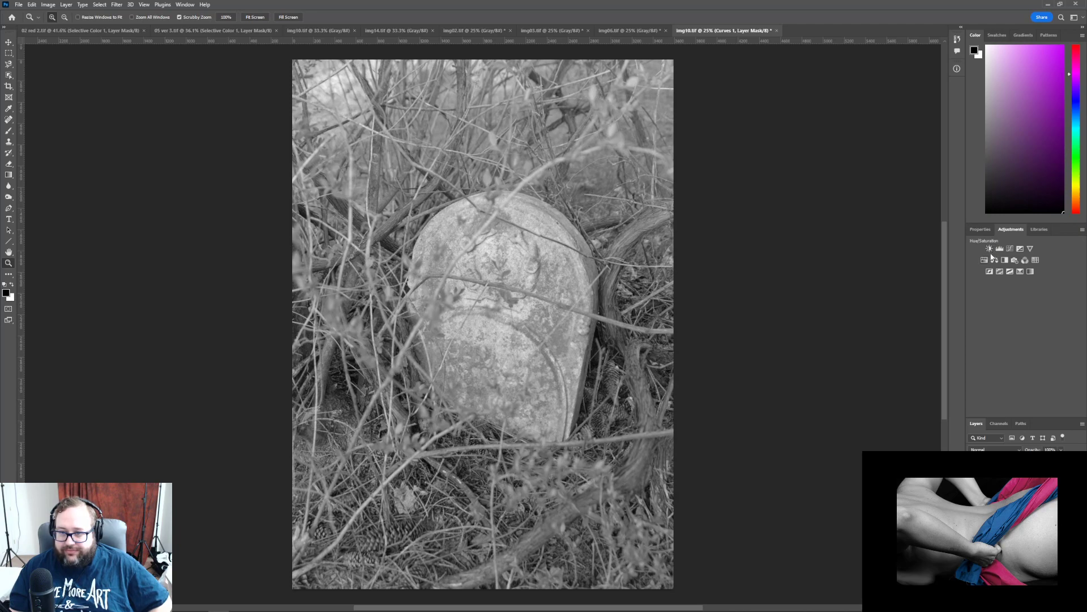
click(989, 249)
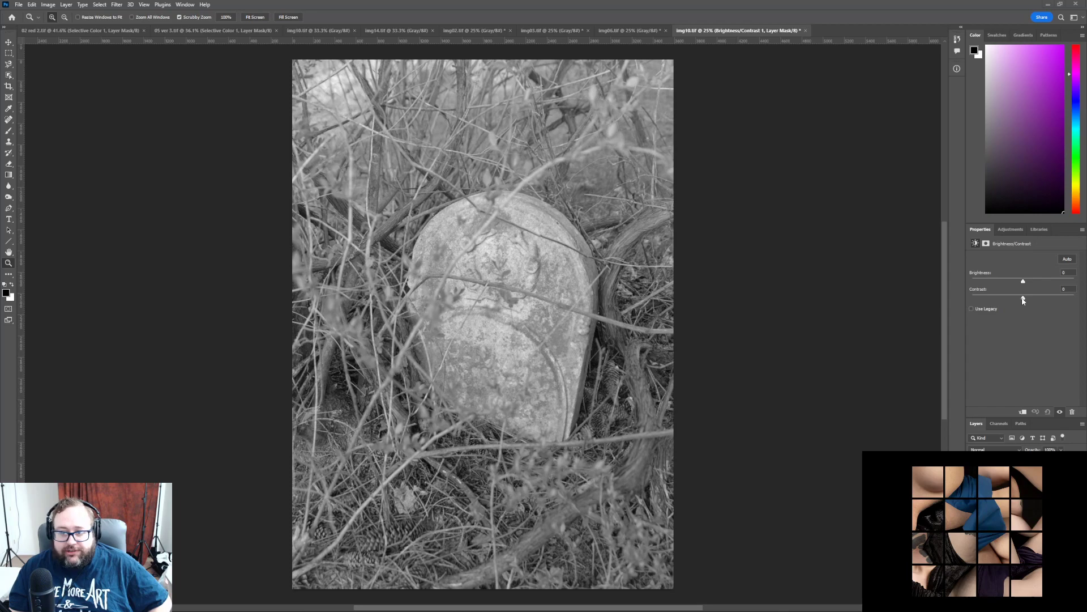
drag(1028, 297, 1050, 297)
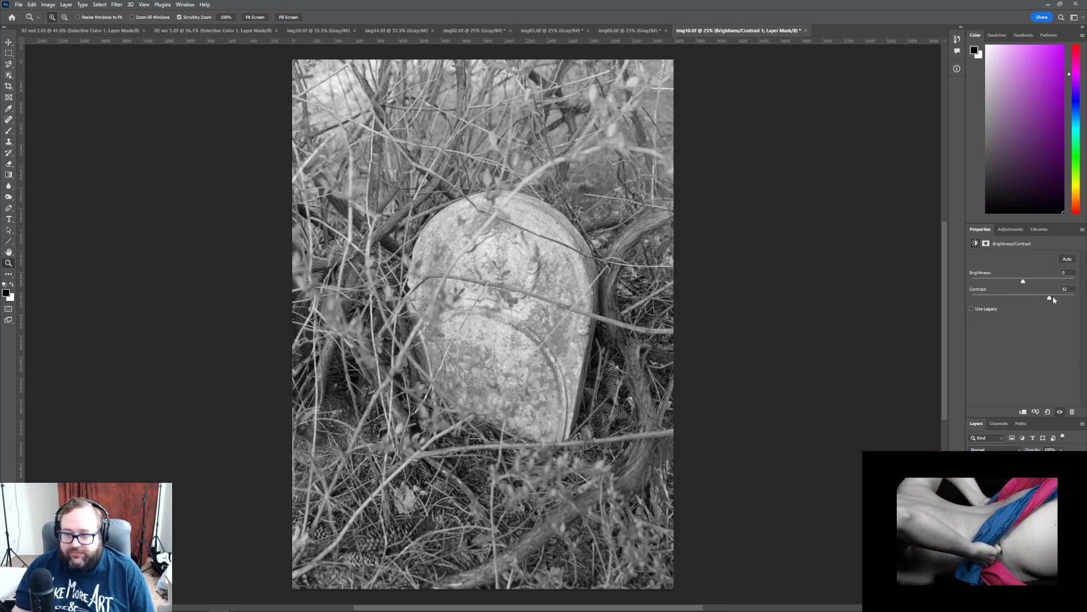
drag(1051, 298, 1052, 302)
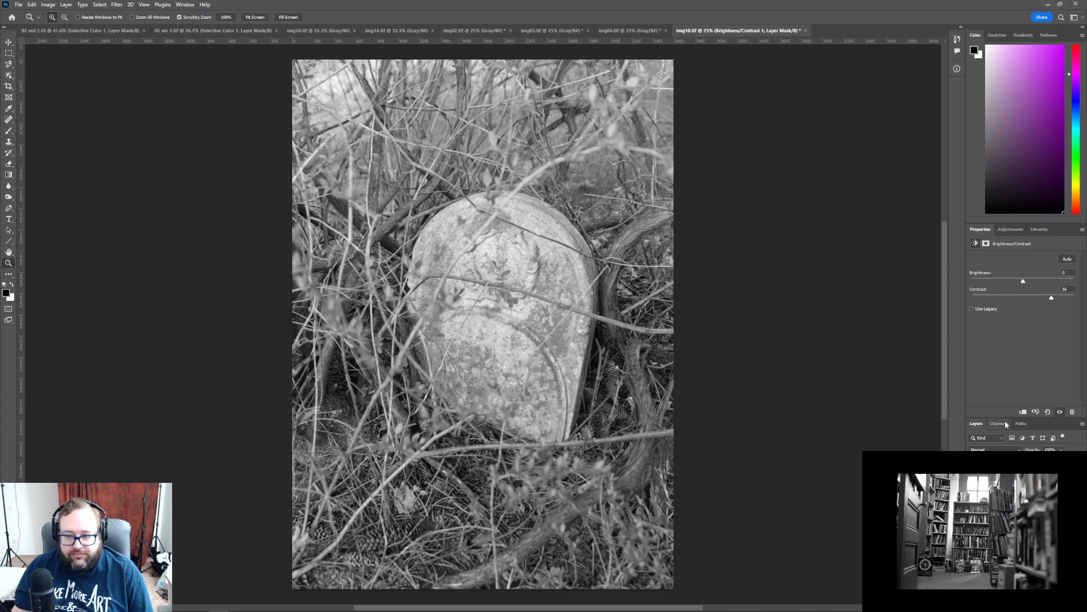
- Add a Selective Color adjustment layer and set the Black amount of the Neutrals to +12%
click(1011, 229)
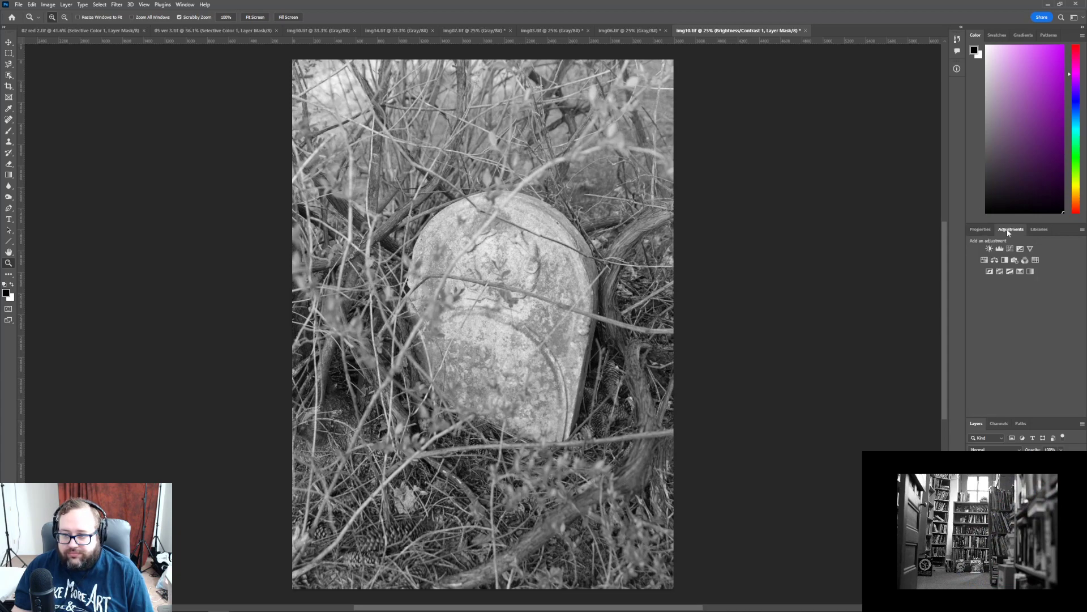
click(1020, 272)
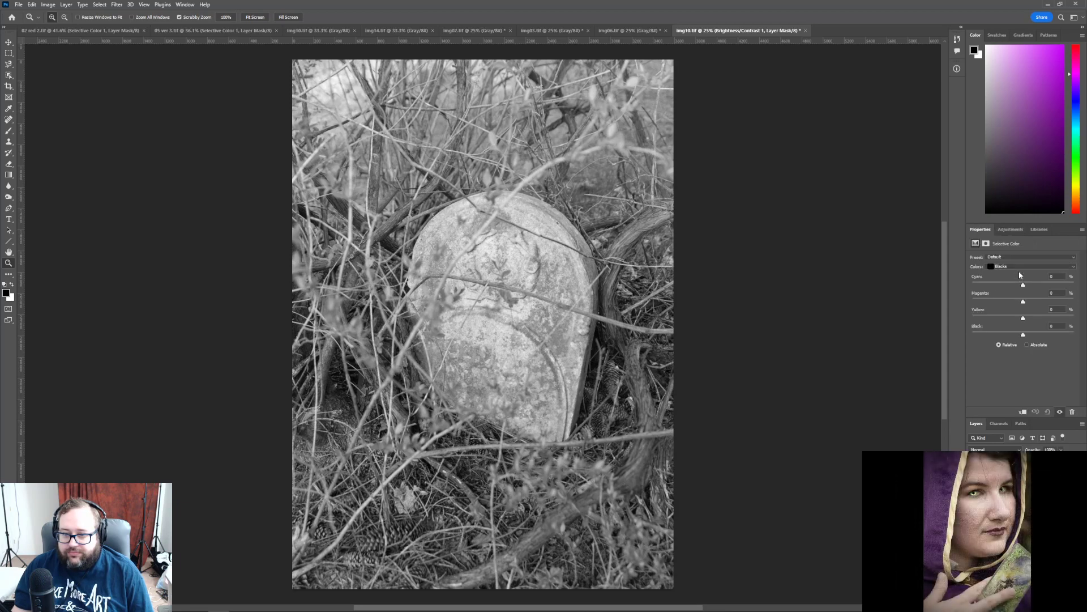
mouse_move(1023, 334)
mouse_down()
mouse_move(1036, 334)
mouse_move(1027, 343)
mouse_up()
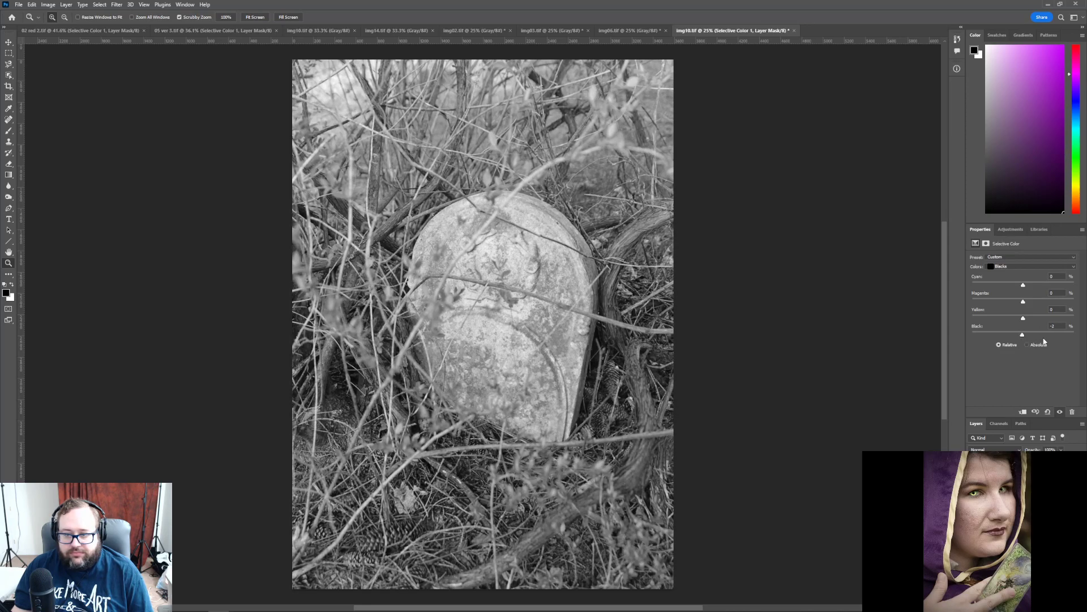
text(0)
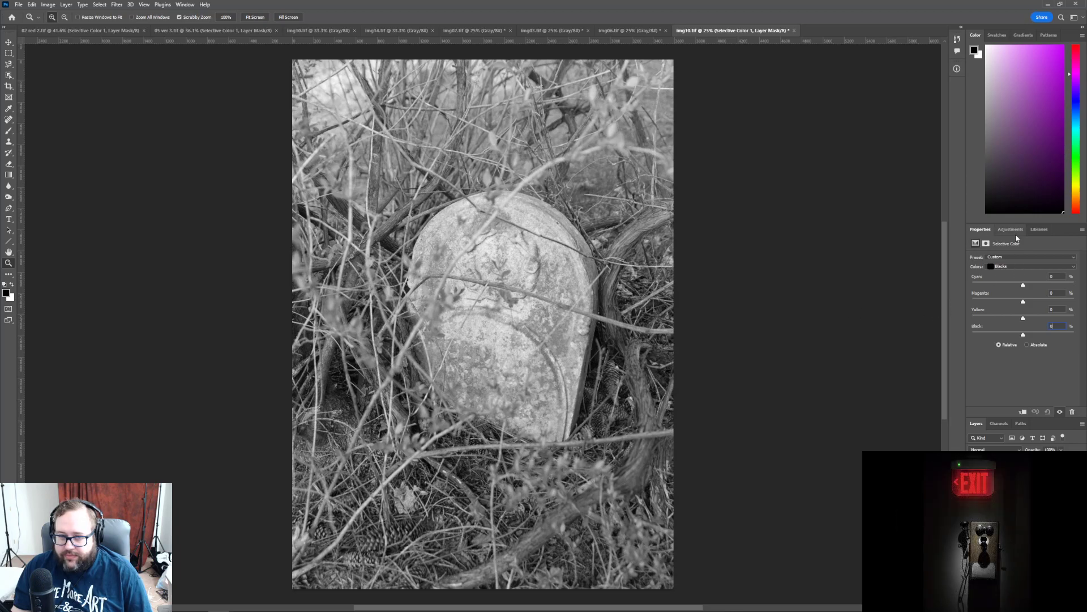
click(1016, 267)
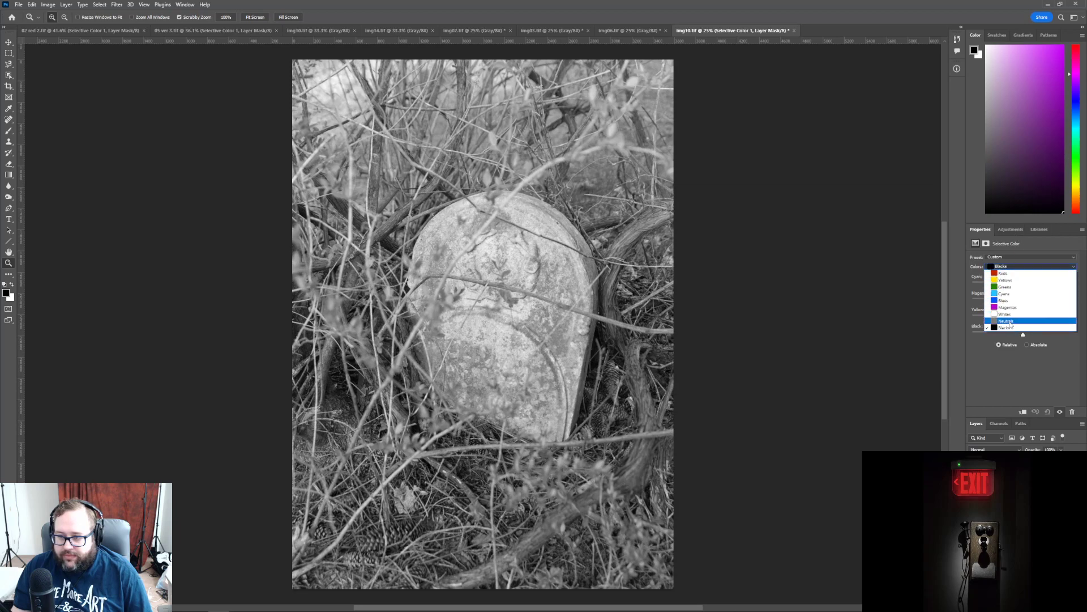
click(1010, 321)
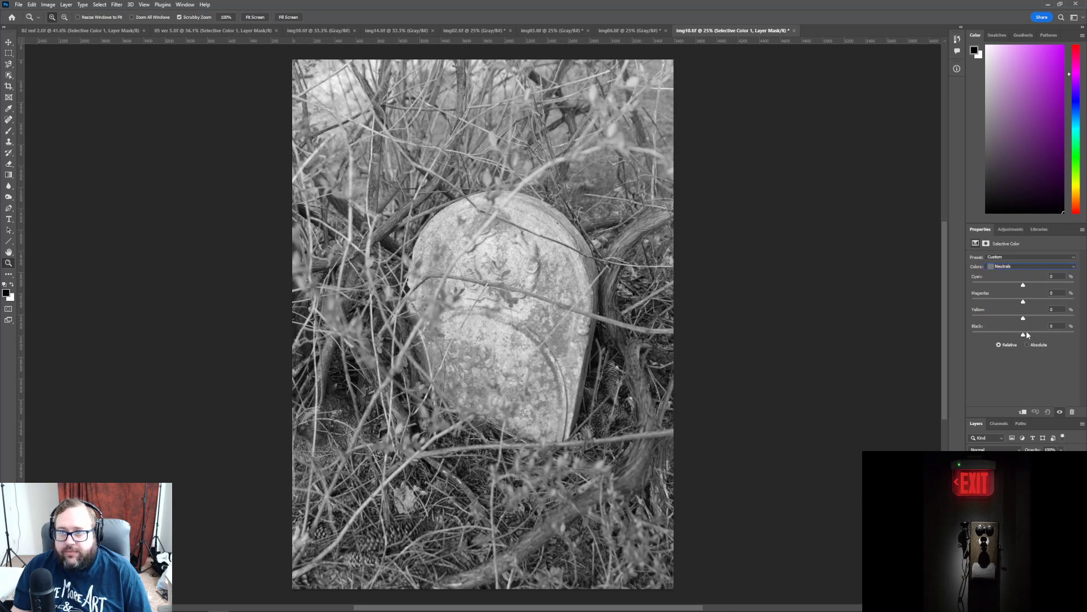
mouse_move(1024, 334)
mouse_down()
mouse_move(1047, 337)
mouse_move(1029, 340)
mouse_up()
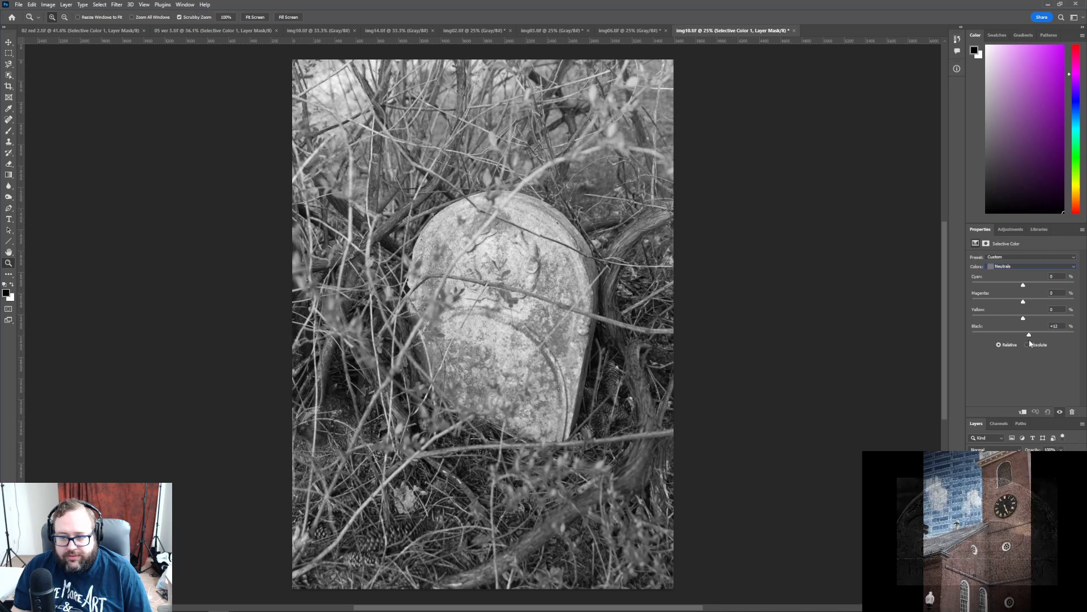
- In the Selective Color adjustment, set the Black amount to about -31% for Whites and +3% for Blacks
click(1020, 266)
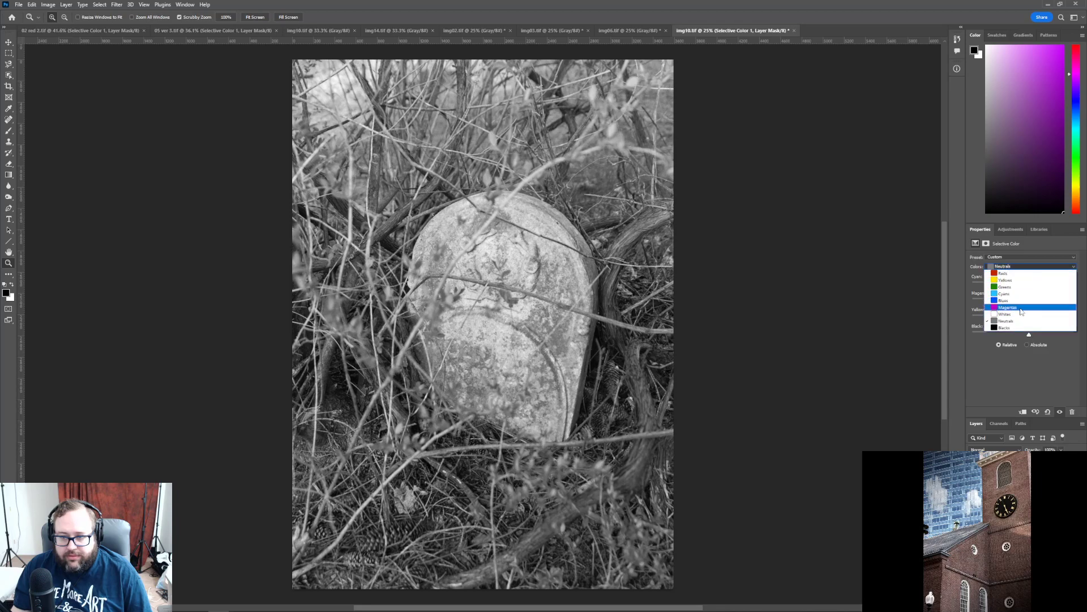
click(1022, 315)
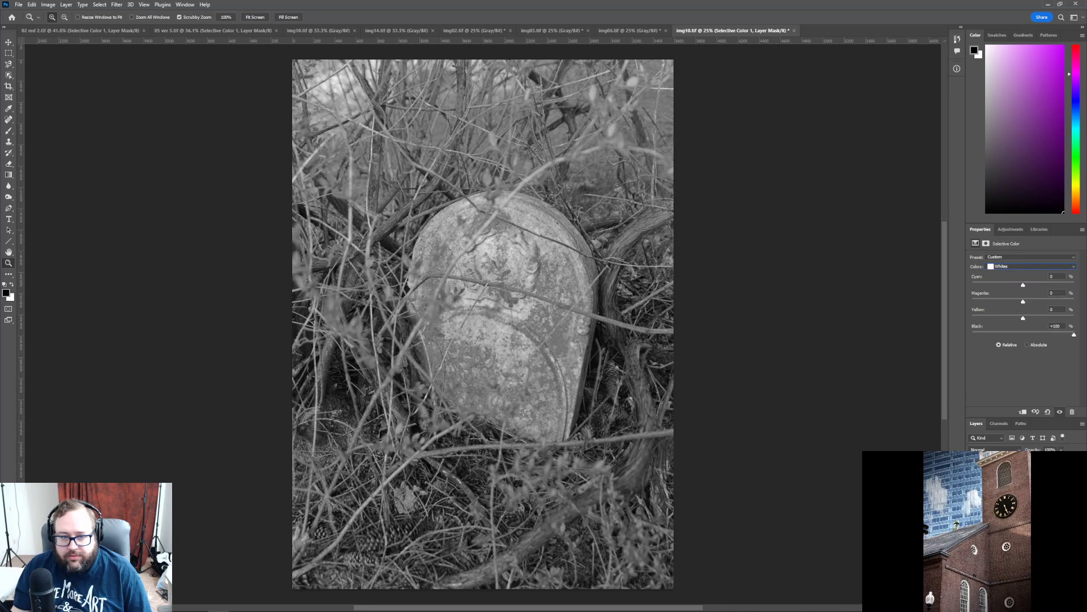
drag(1075, 335, 1008, 341)
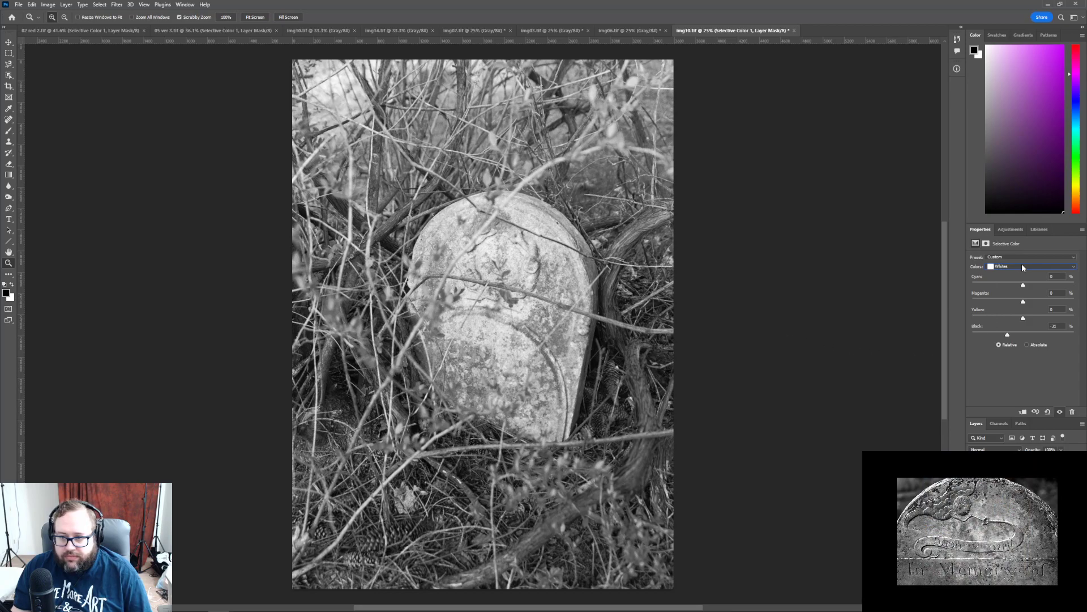
click(1022, 266)
click(1005, 328)
drag(1022, 337, 1026, 336)
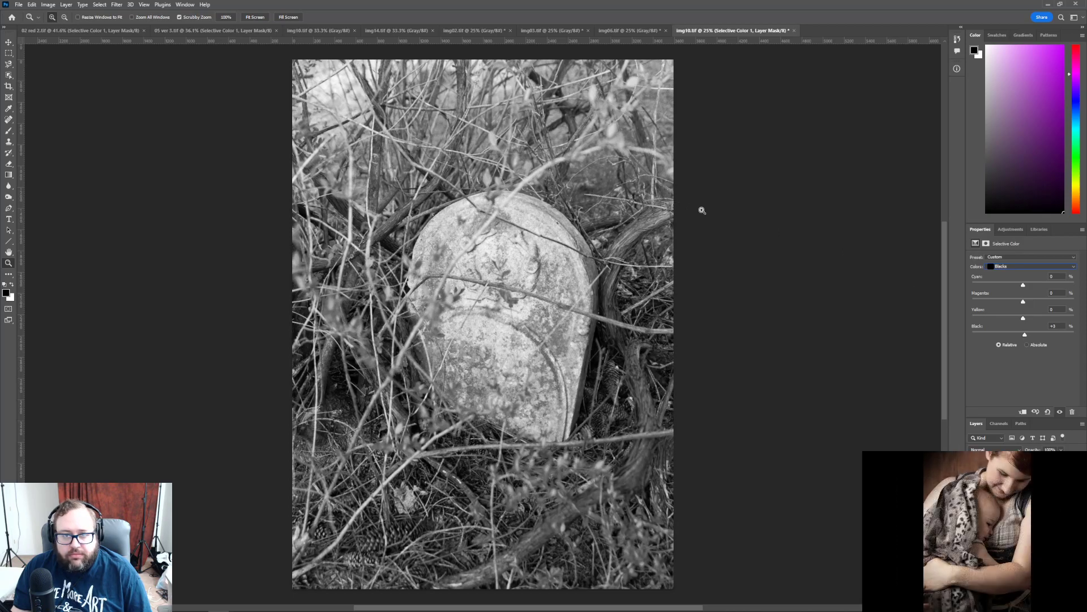
- Target the Background copy layer of img10 and activate the Gradient tool
key(alt+[)
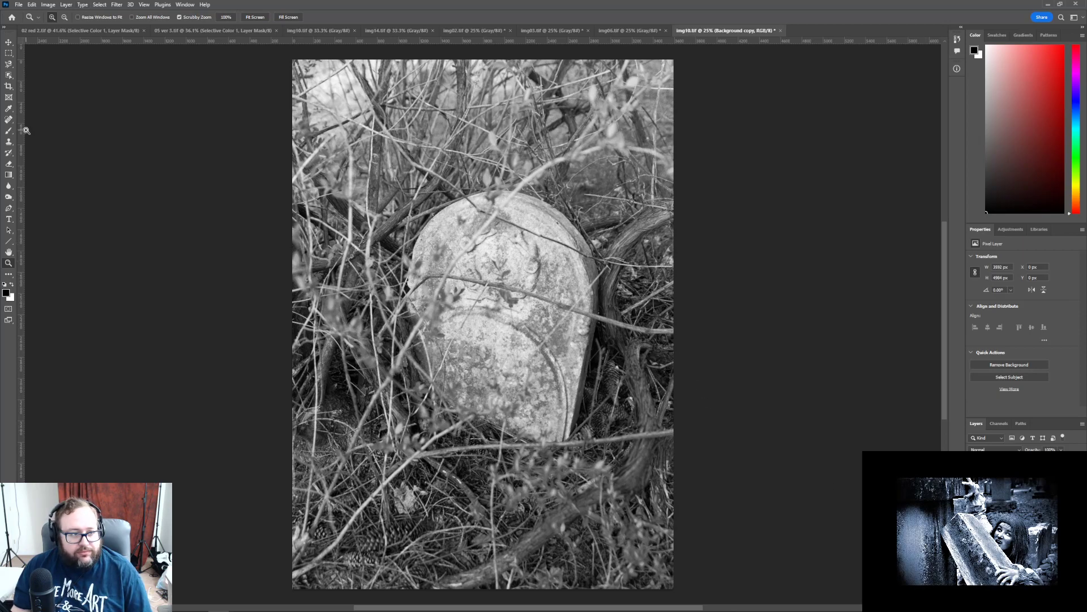
click(9, 176)
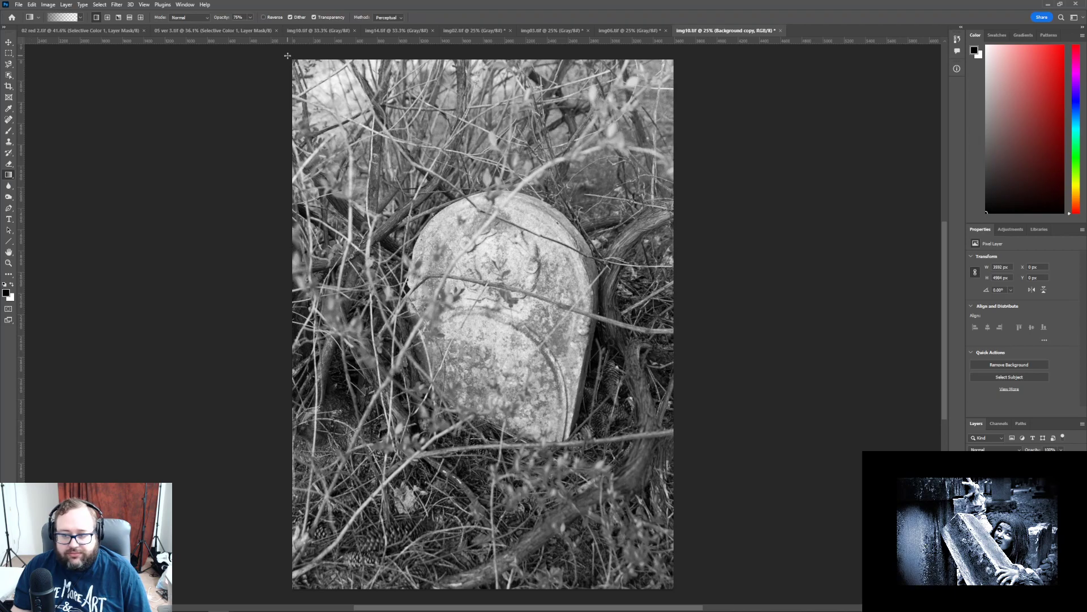
- Darken both upper corners and the top edge of the gravestone photo with black-to-transparent linear gradients
drag(287, 56, 435, 207)
drag(675, 59, 496, 151)
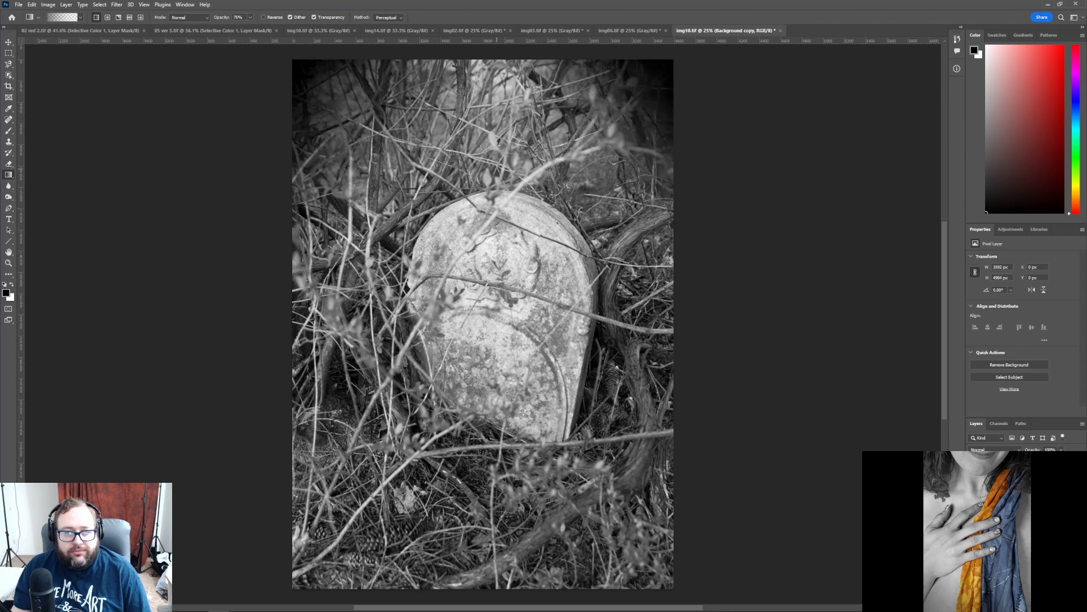
drag(490, 59, 488, 119)
scroll(794, 480, down, 2)
scroll(792, 481, up, 2)
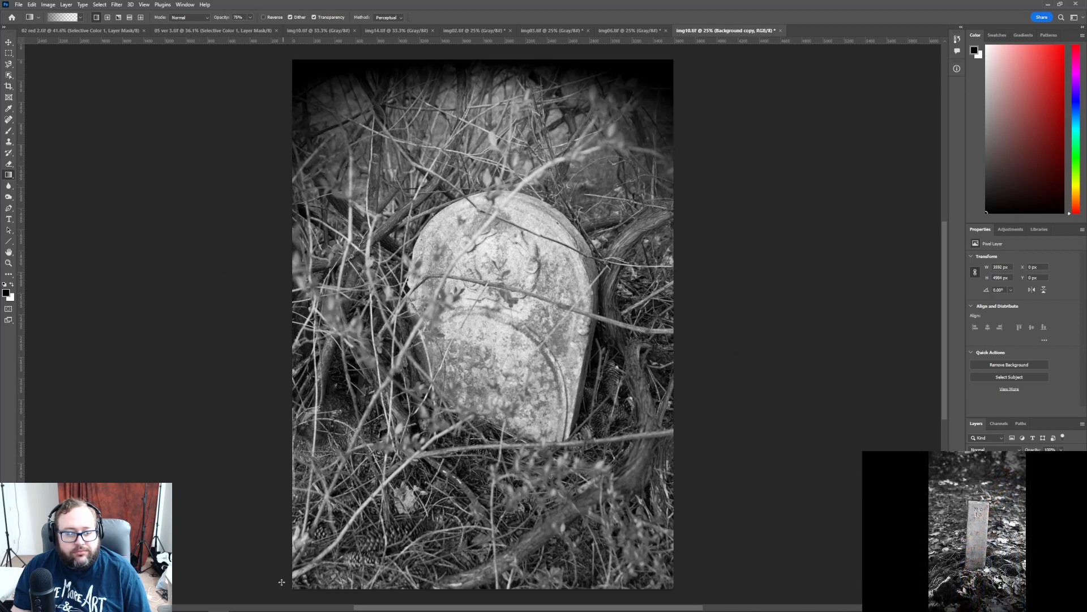
- Darken both lower corners and the left and right edges of the photo with black-to-transparent linear gradients
drag(286, 592, 431, 422)
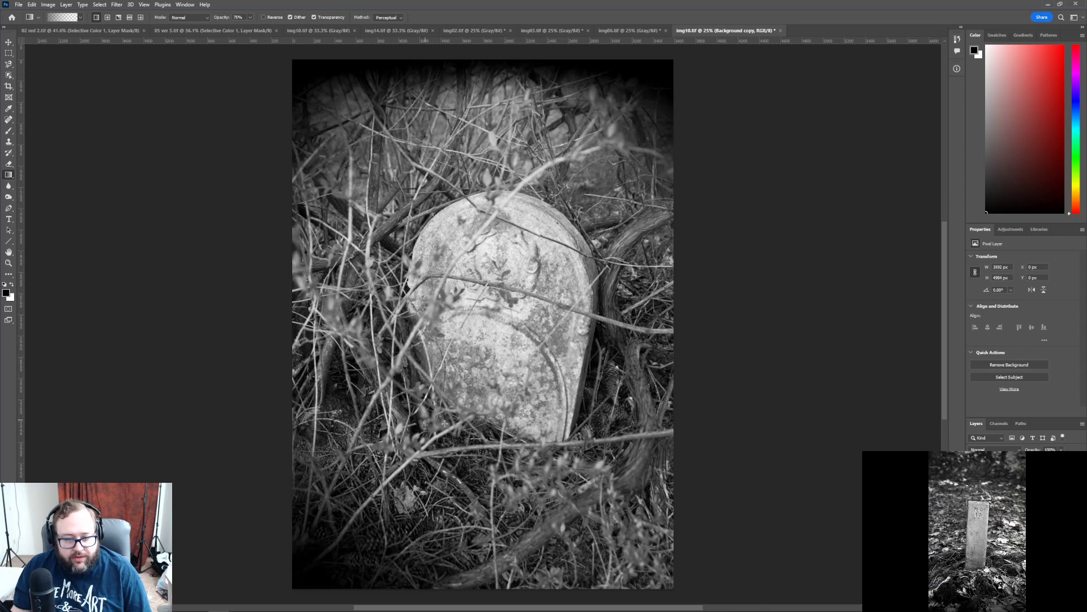
drag(681, 594, 549, 469)
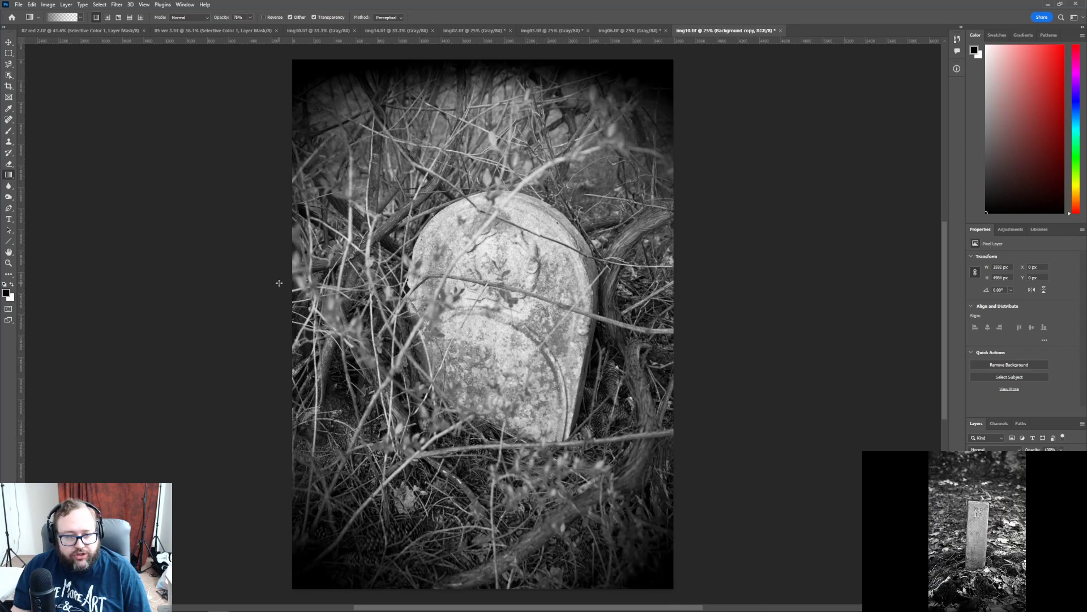
drag(278, 282, 382, 283)
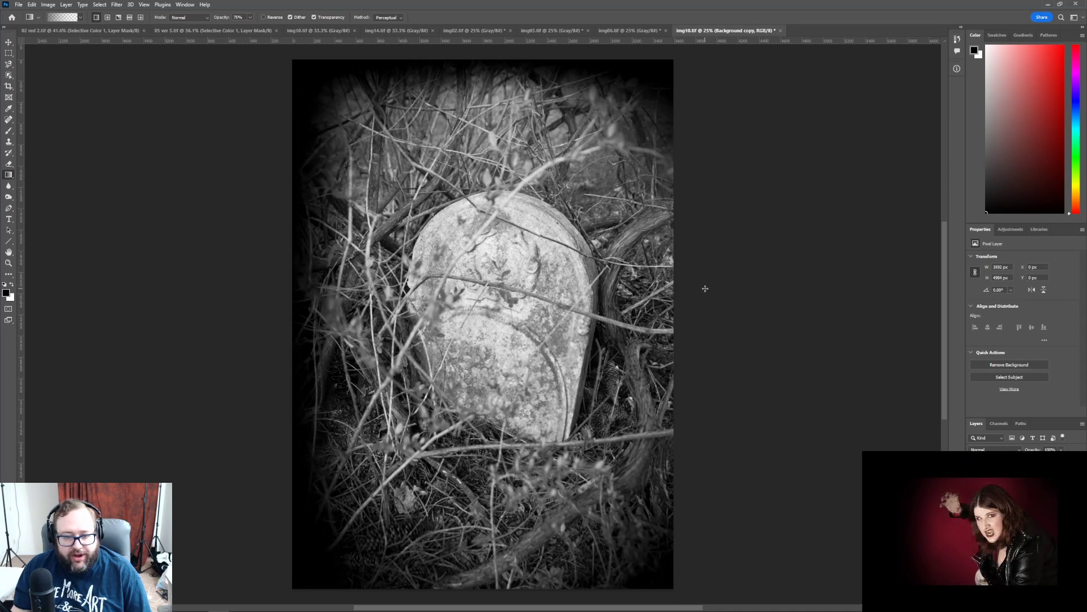
drag(705, 289, 637, 287)
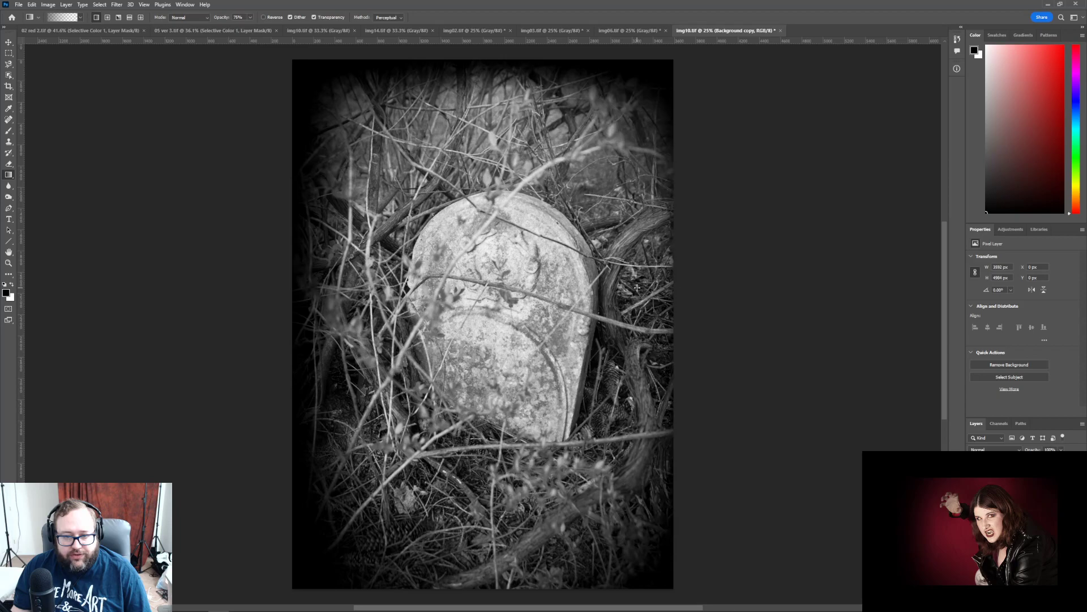
- Undo the last gradient on the photo's right edge and replace it with one reaching further inward
click(31, 4)
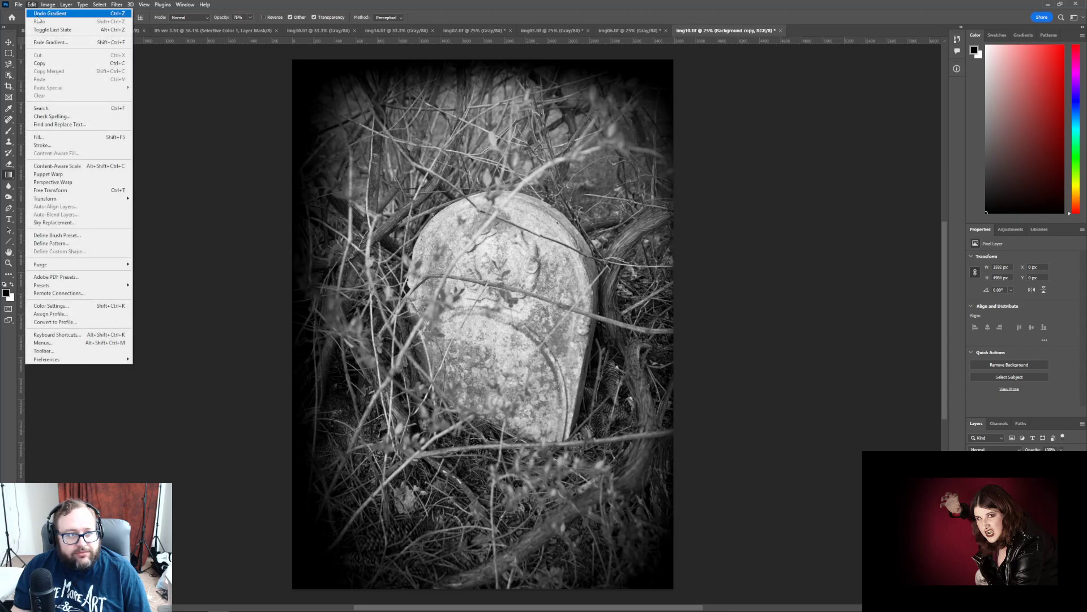
click(45, 14)
drag(717, 326, 582, 324)
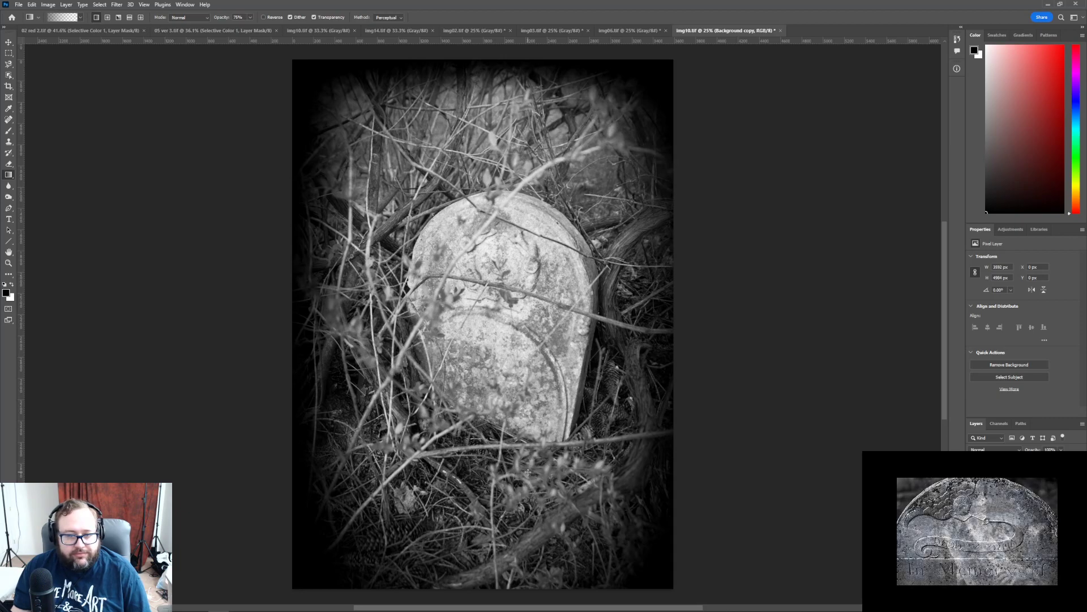
- Undo all the vignette gradients applied to the Background copy layer
click(32, 5)
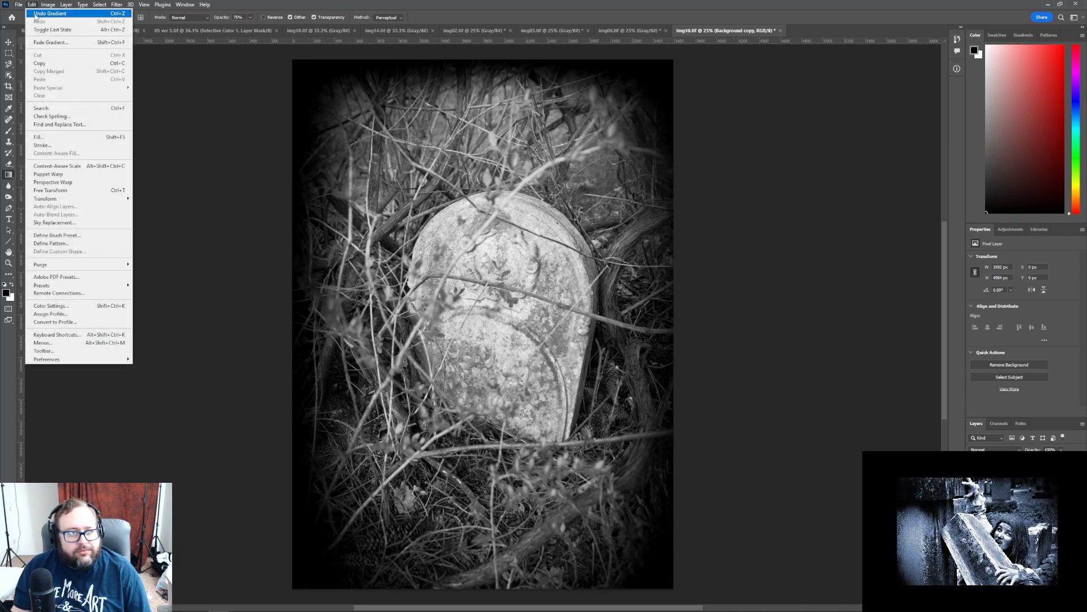
click(35, 13)
click(32, 4)
click(35, 13)
click(31, 5)
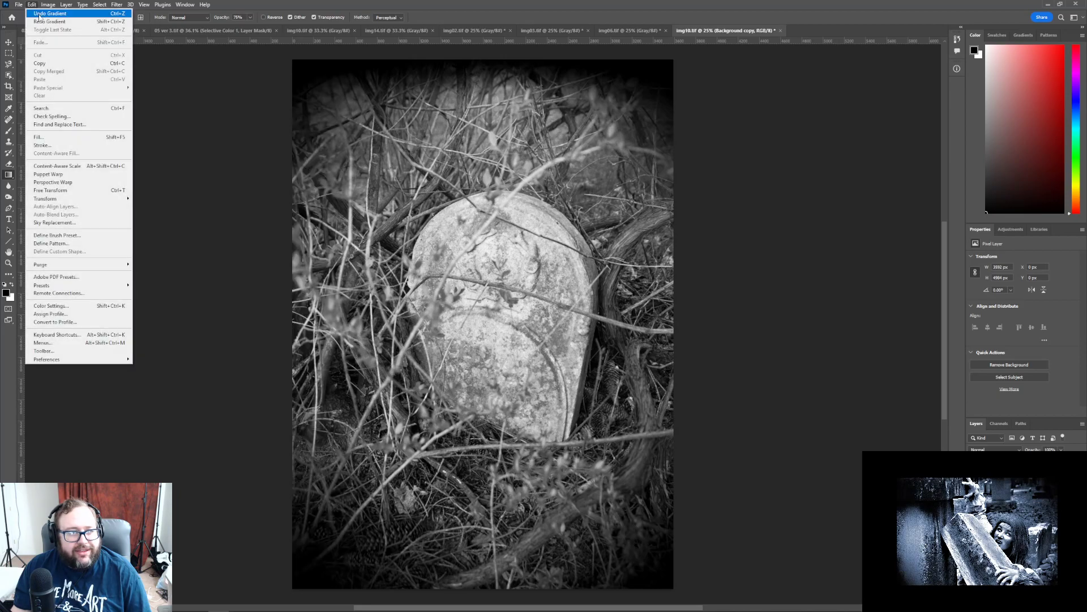
click(35, 13)
click(32, 5)
click(36, 14)
click(31, 5)
click(37, 13)
click(31, 5)
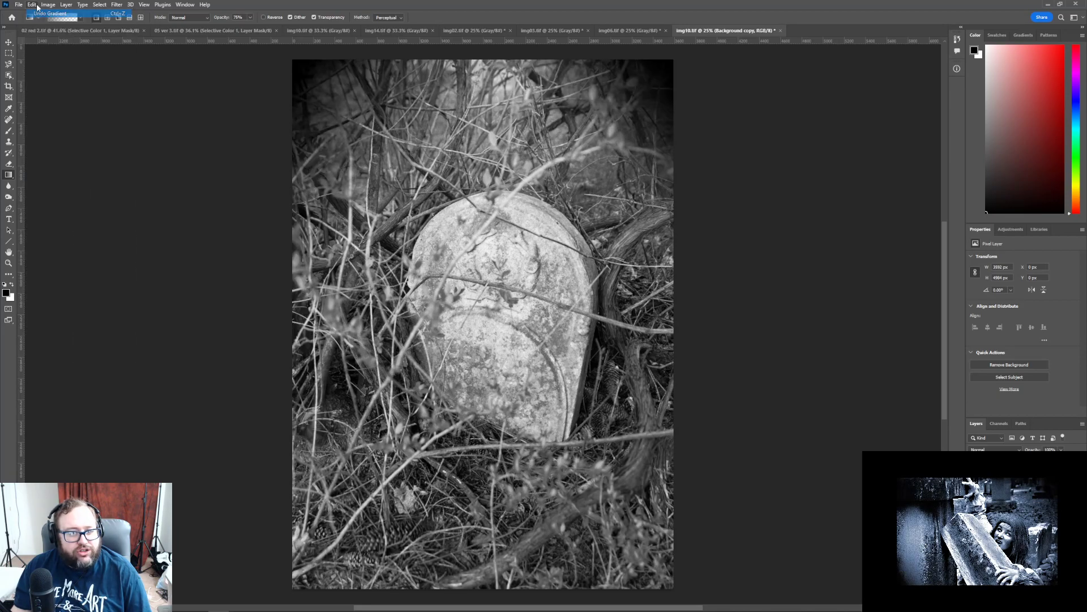
click(36, 14)
click(32, 4)
click(36, 13)
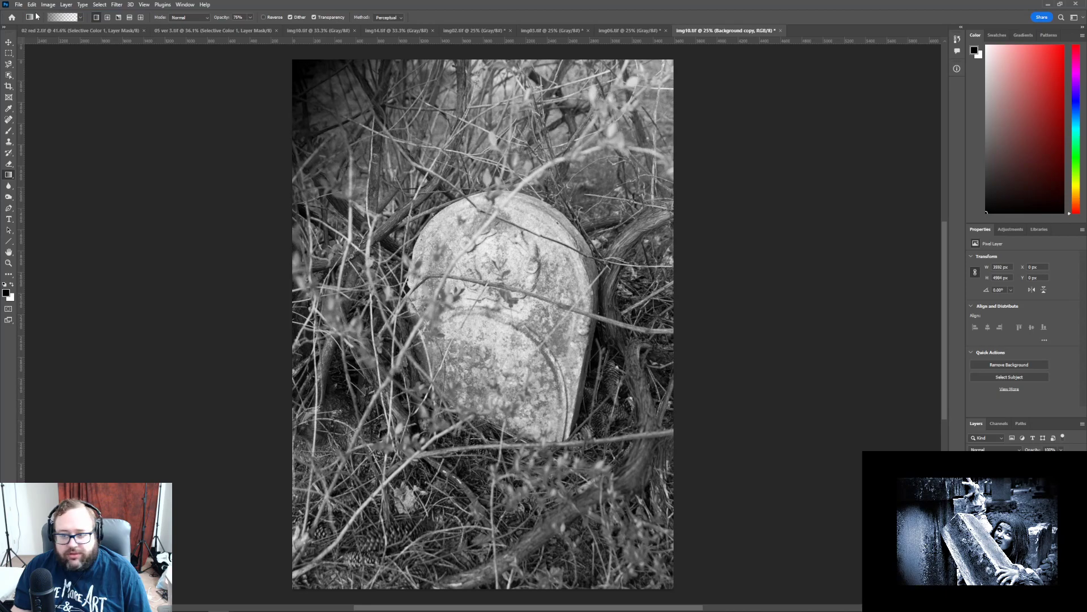
click(32, 5)
click(36, 13)
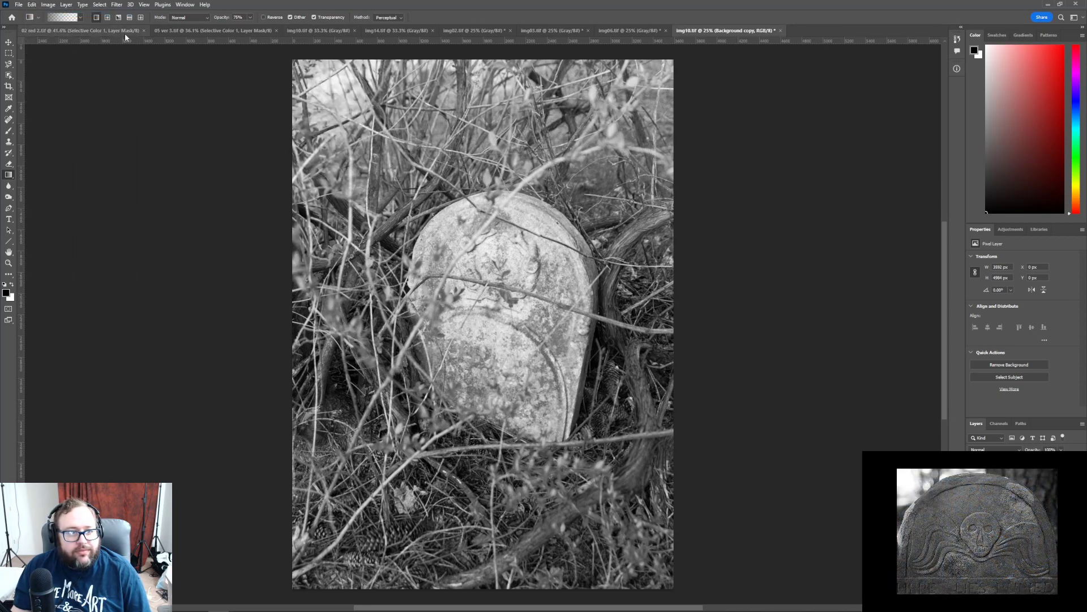
- Set the Gradient tool's opacity to 50%
click(250, 17)
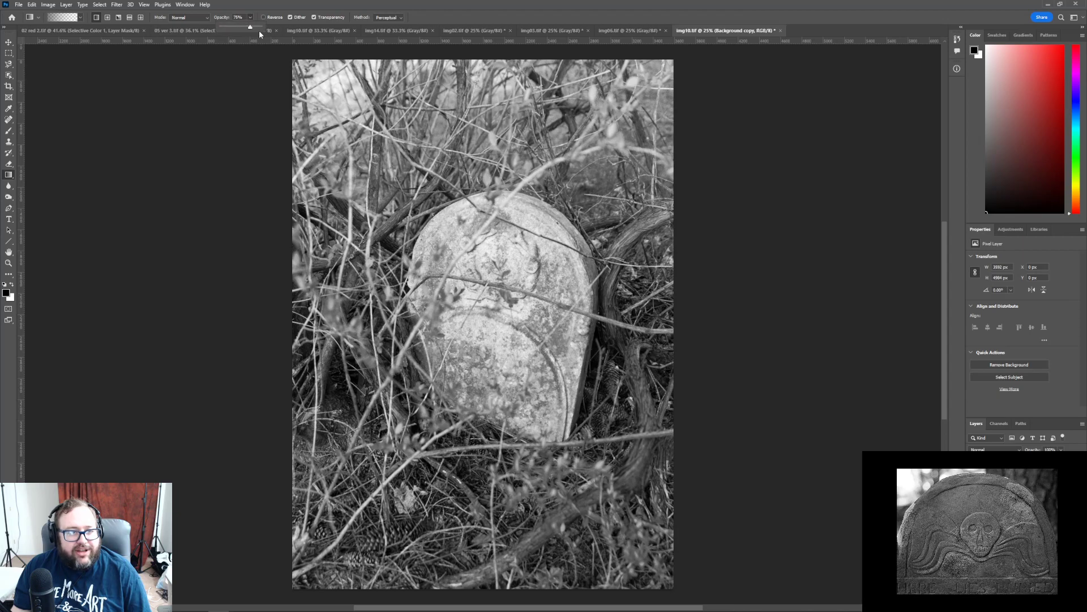
drag(247, 27, 240, 27)
click(336, 4)
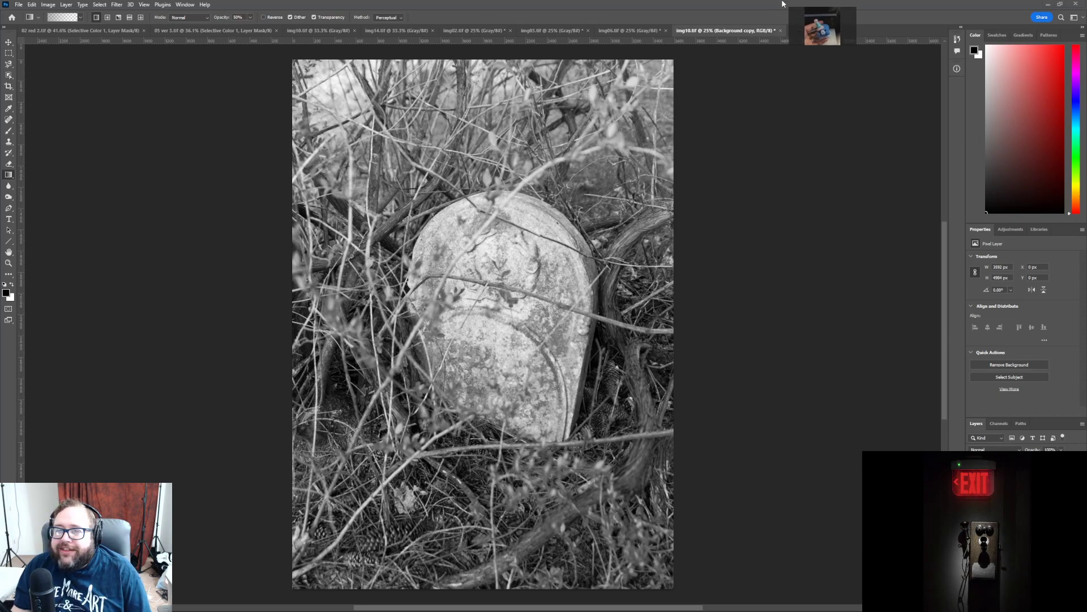
- Examine the browser photo of the blue felted animal at full window size and close it
drag(611, 1, 602, 5)
drag(769, 16, 340, 40)
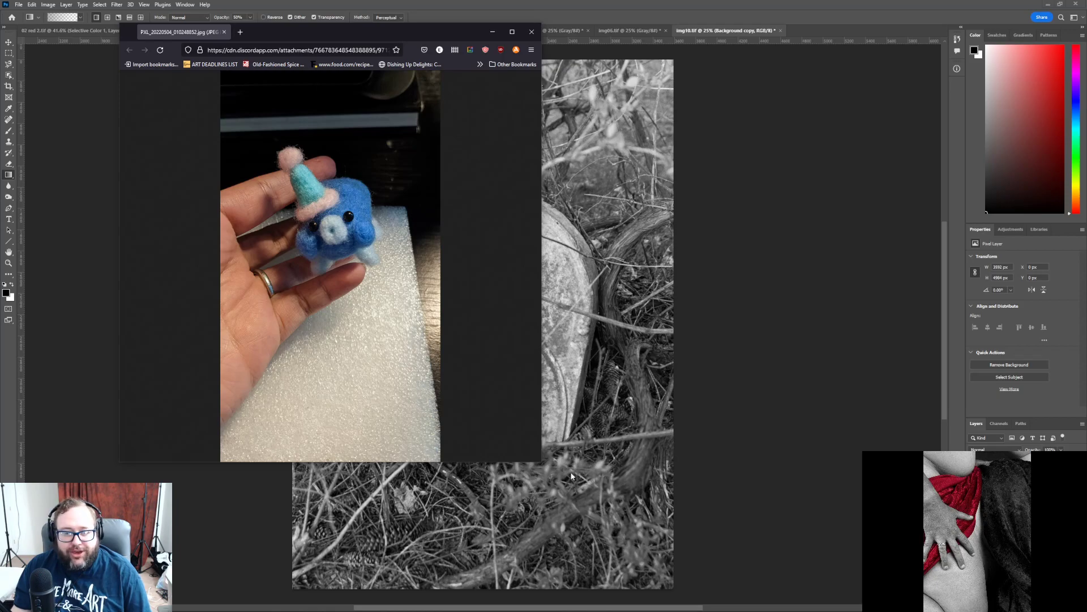
double_click(321, 32)
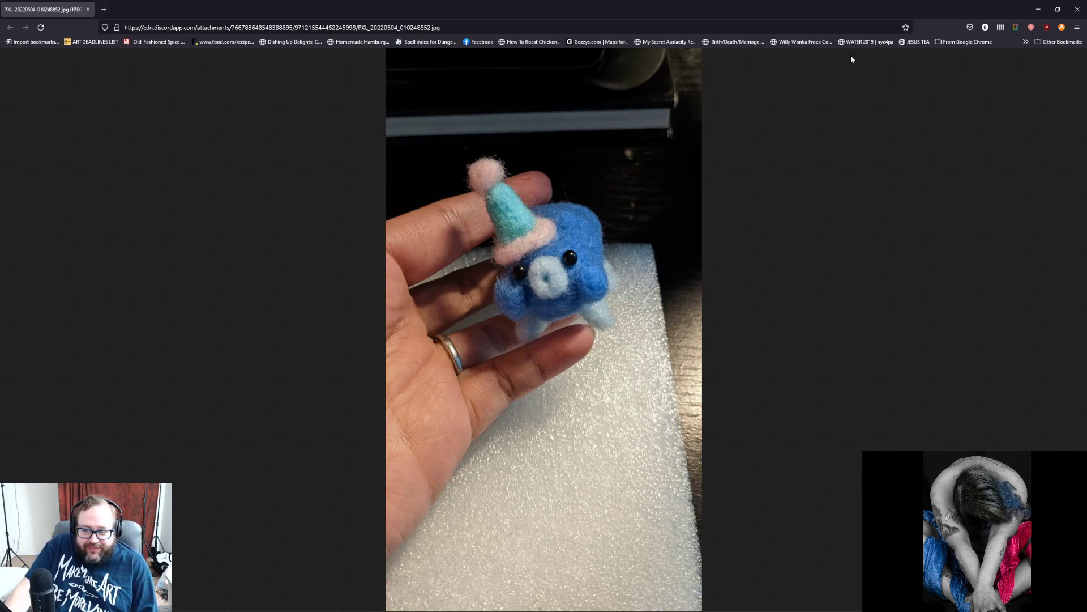
click(1077, 9)
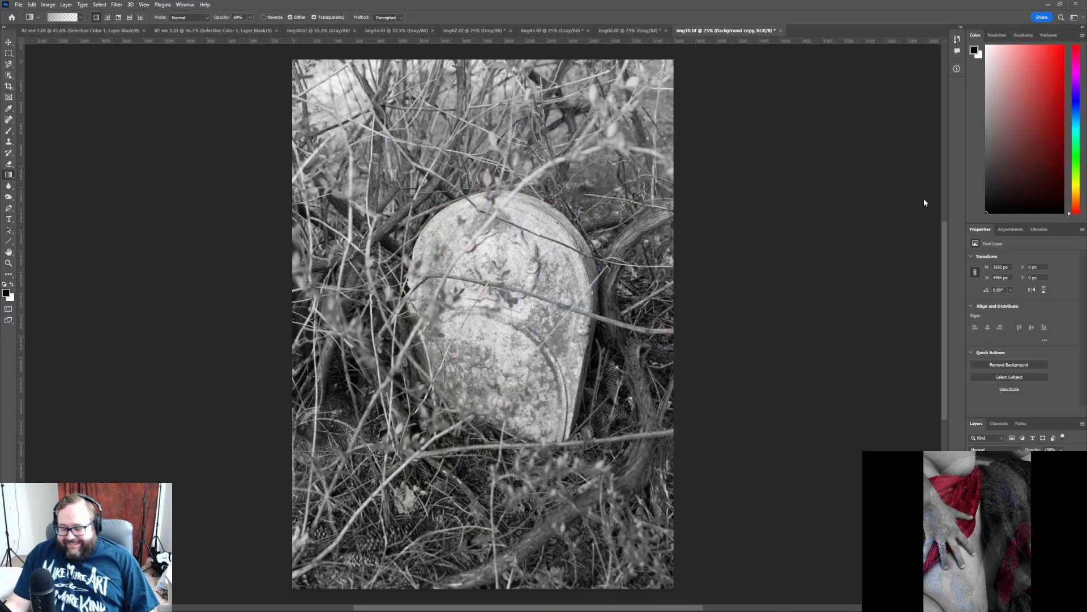
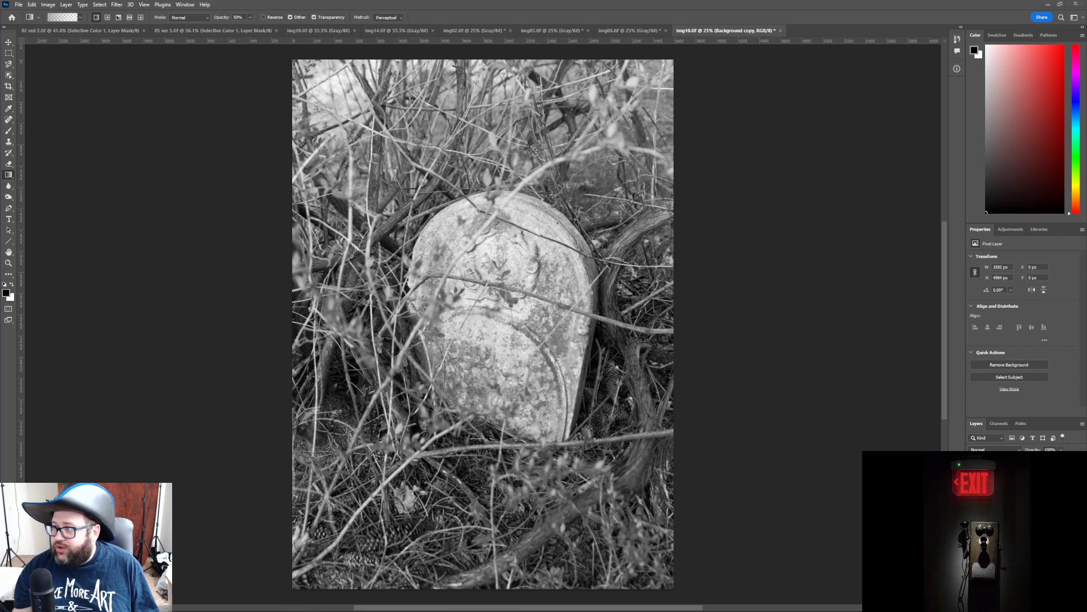
- Examine the horse line drawing in the maximized browser window and close it
drag(599, 179, 395, 2)
double_click(510, 11)
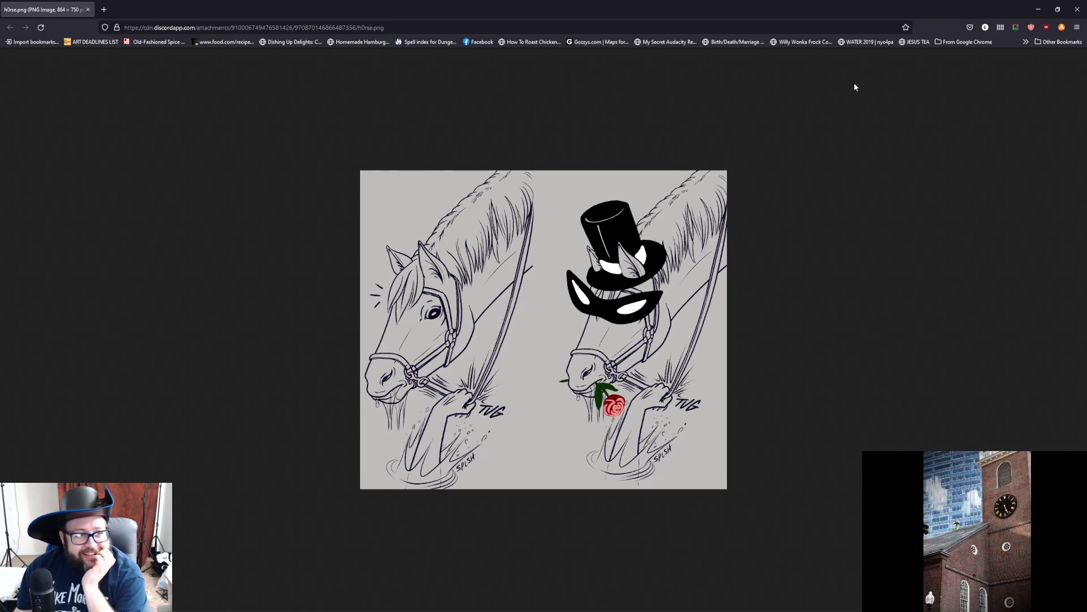
click(1076, 9)
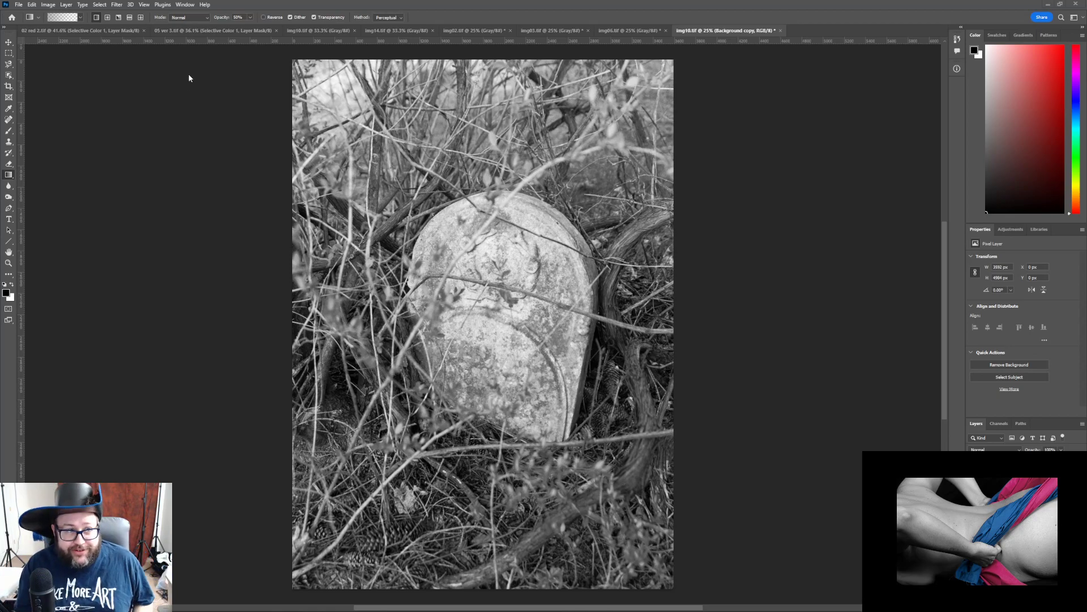
- Review the dark vignettes in the 05 ver 3 and 02 red 2 documents, and return to img10
click(234, 31)
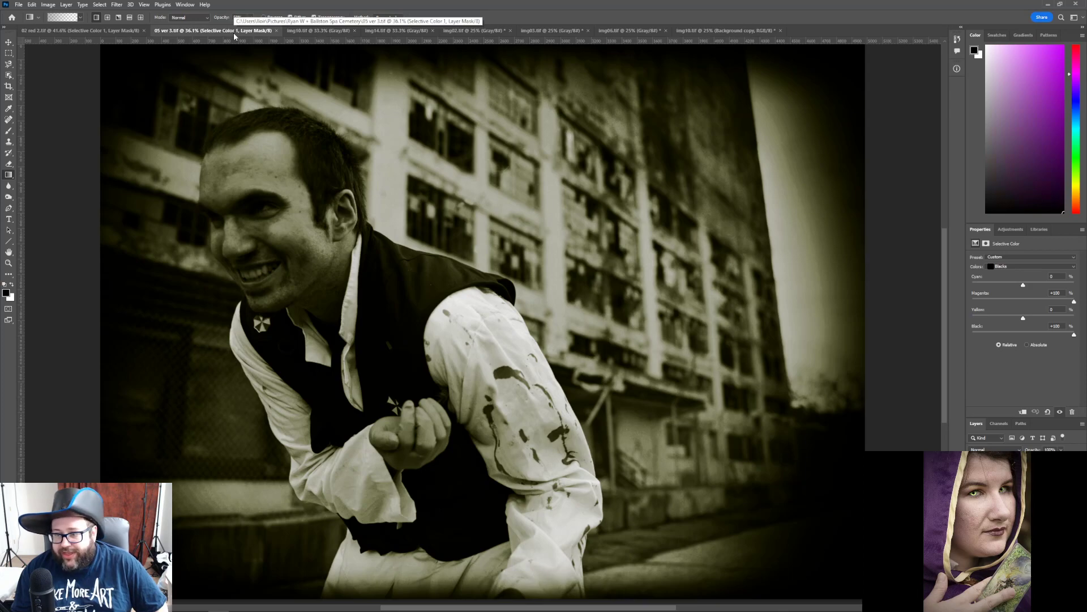
click(73, 31)
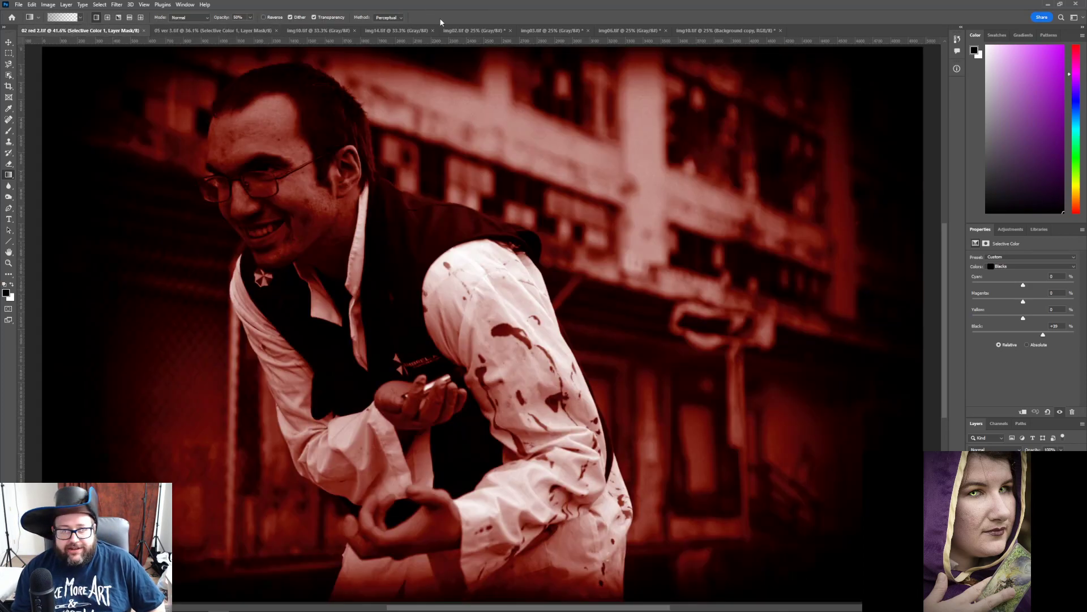
click(706, 32)
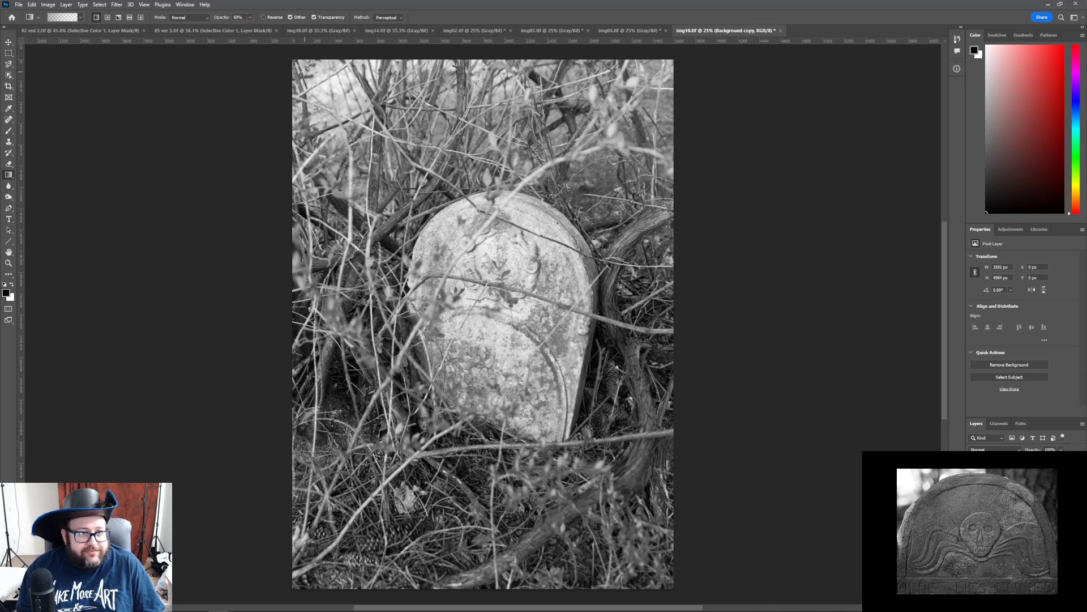
- Darken the upper-left corner of the gravestone photo with a 50% black-to-transparent gradient
drag(282, 52, 422, 194)
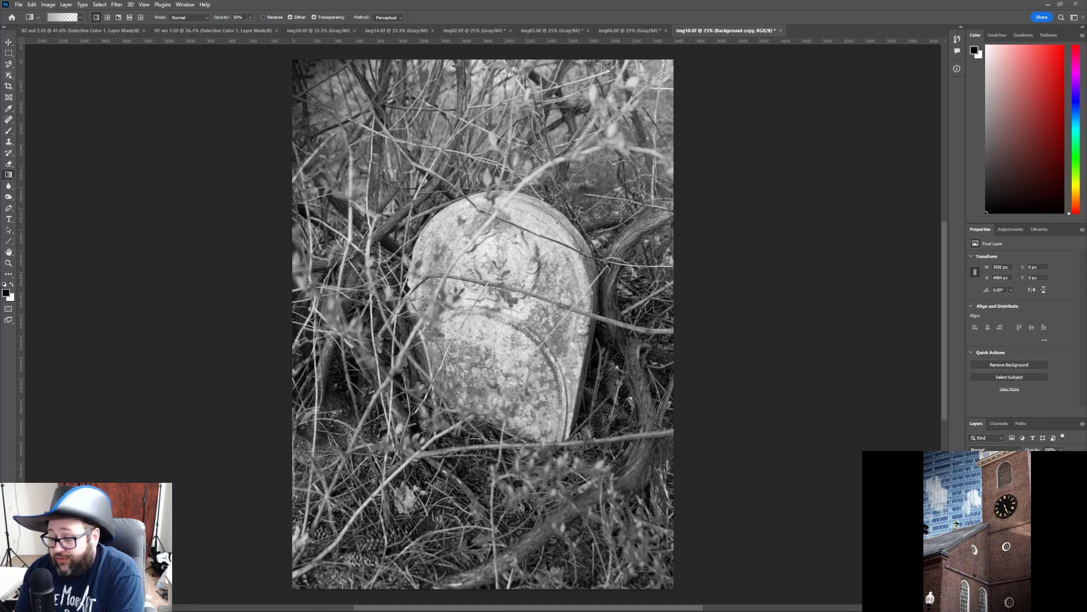
- Examine the vintage sepia photo of five children in the maximized browser window and close it
drag(793, 299, 579, 19)
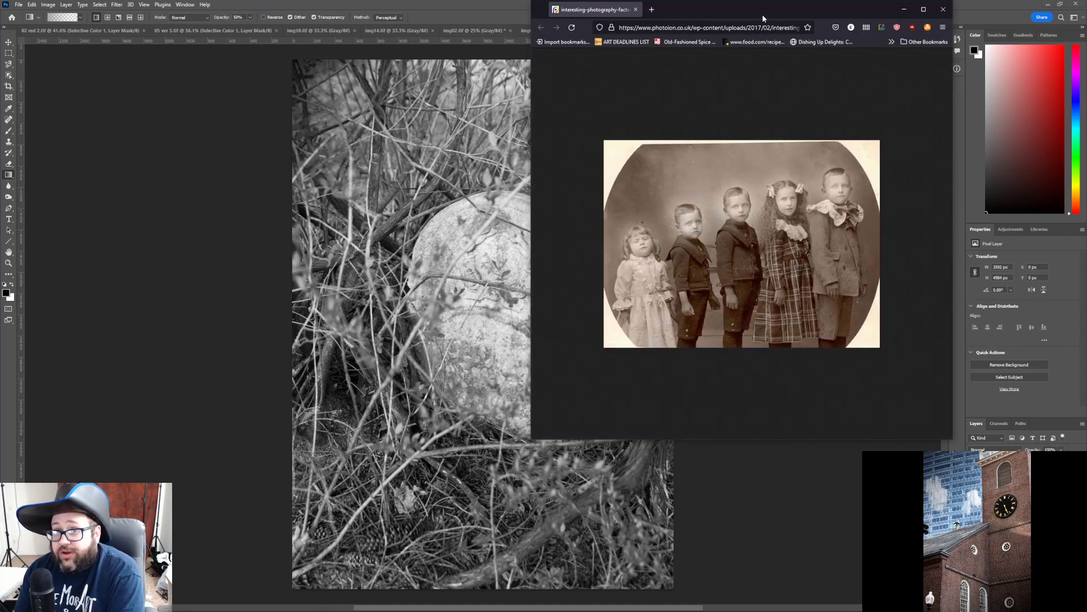
double_click(746, 9)
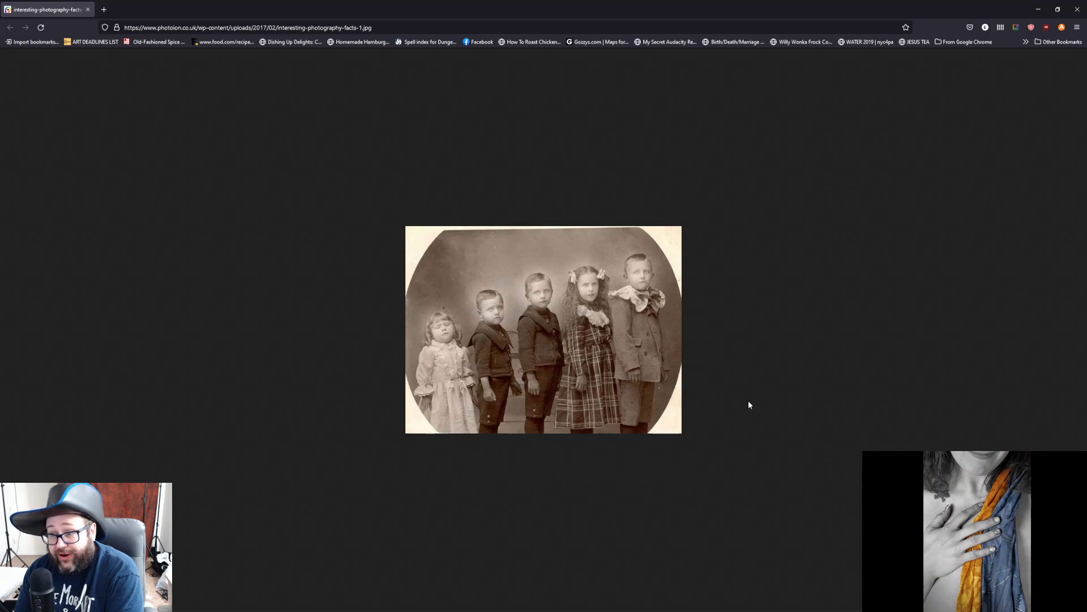
click(1078, 9)
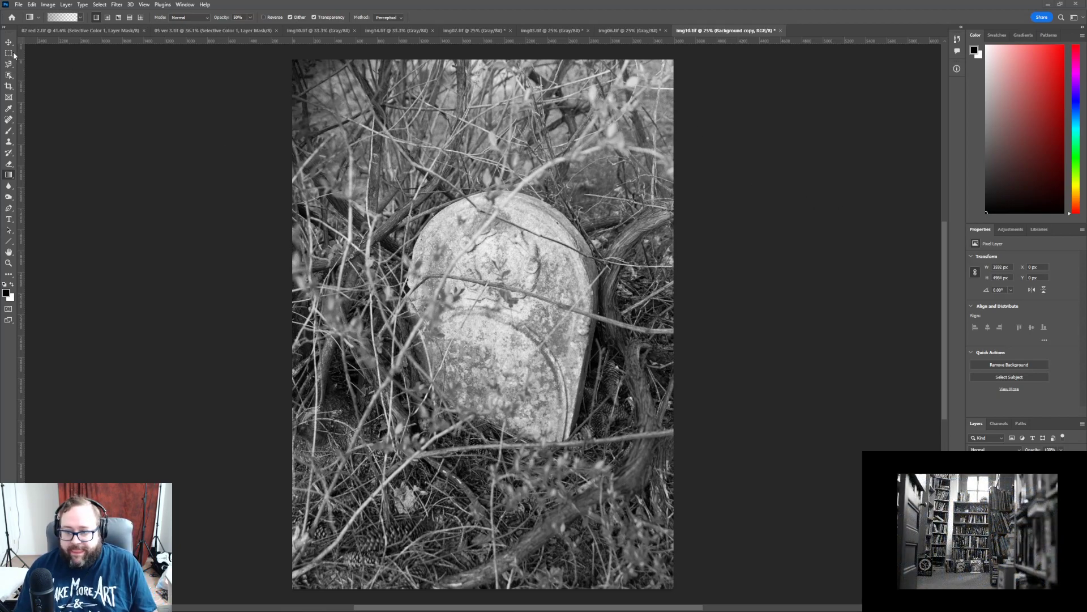
- Undo the last gradient and darken all four corners of the gravestone photo with 50% opacity black-to-transparent linear gradients
click(32, 5)
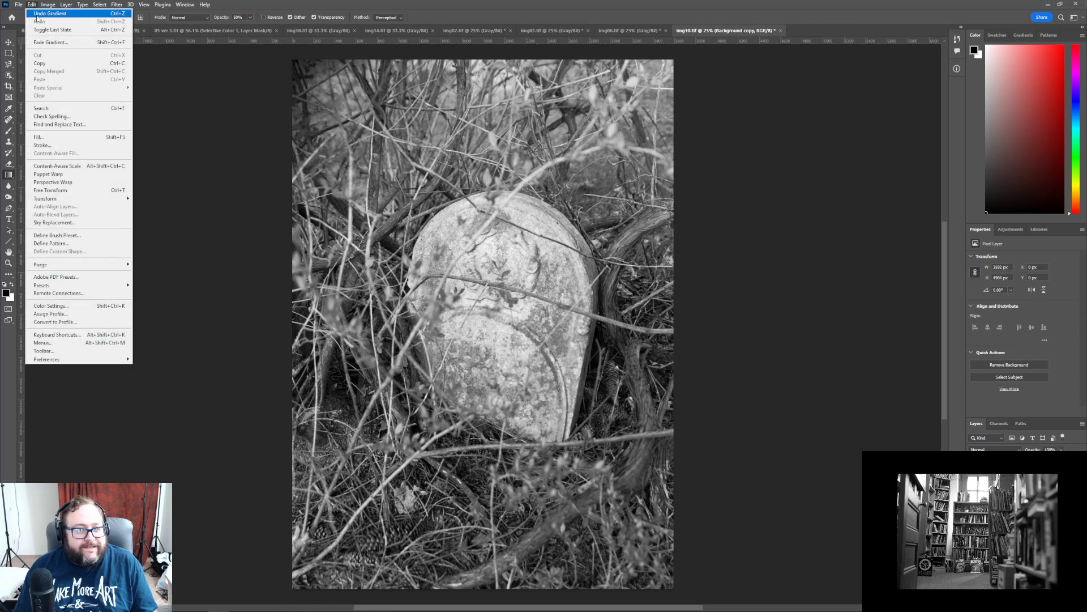
click(36, 13)
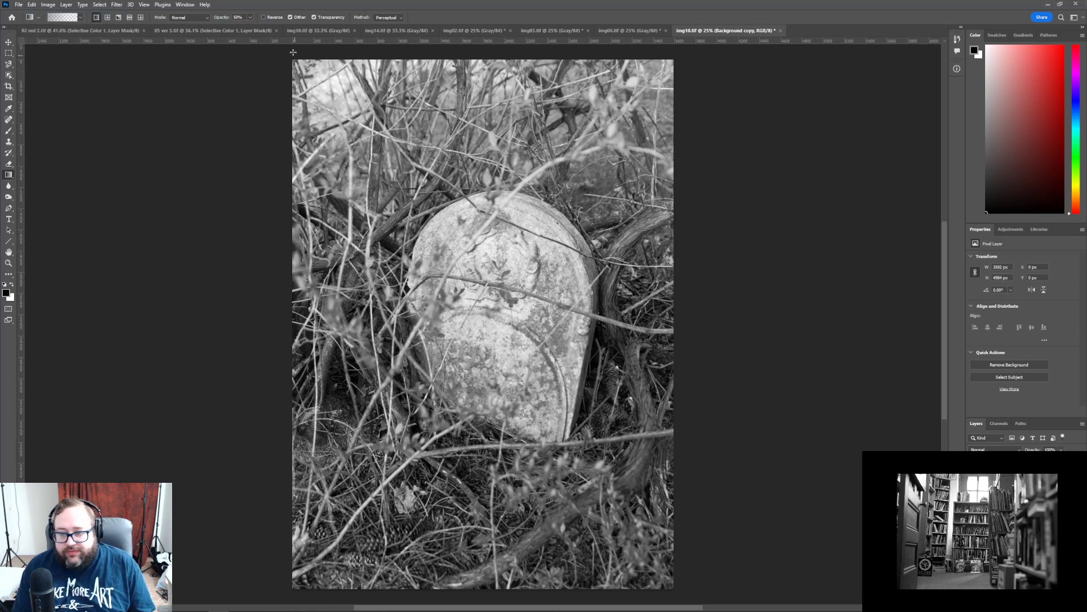
drag(285, 56, 429, 183)
drag(677, 54, 570, 176)
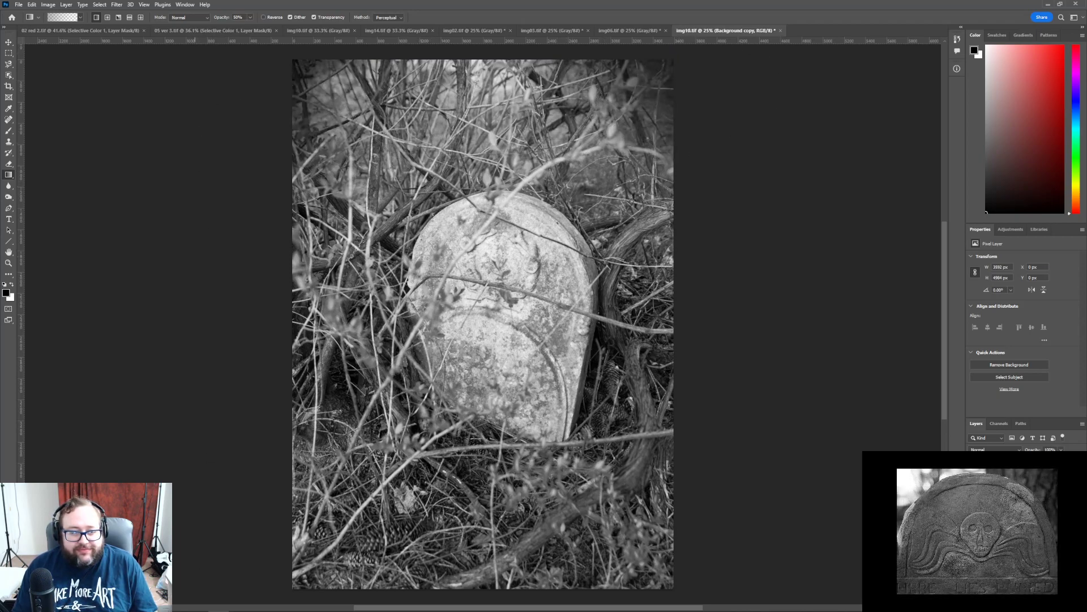
mouse_move(288, 593)
mouse_down()
mouse_move(449, 421)
mouse_move(485, 448)
mouse_up()
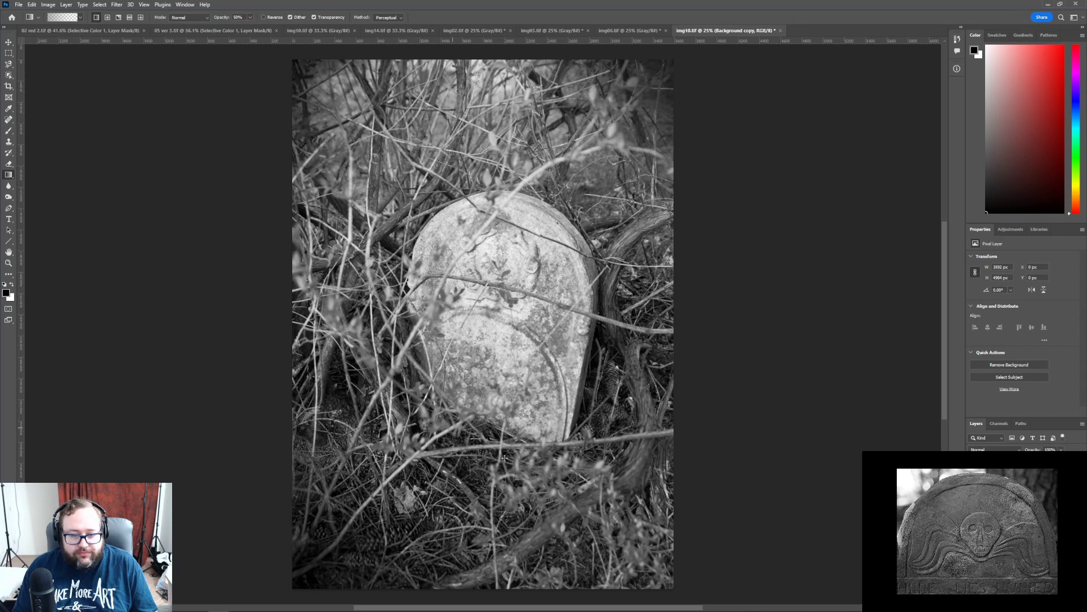
drag(679, 595, 564, 467)
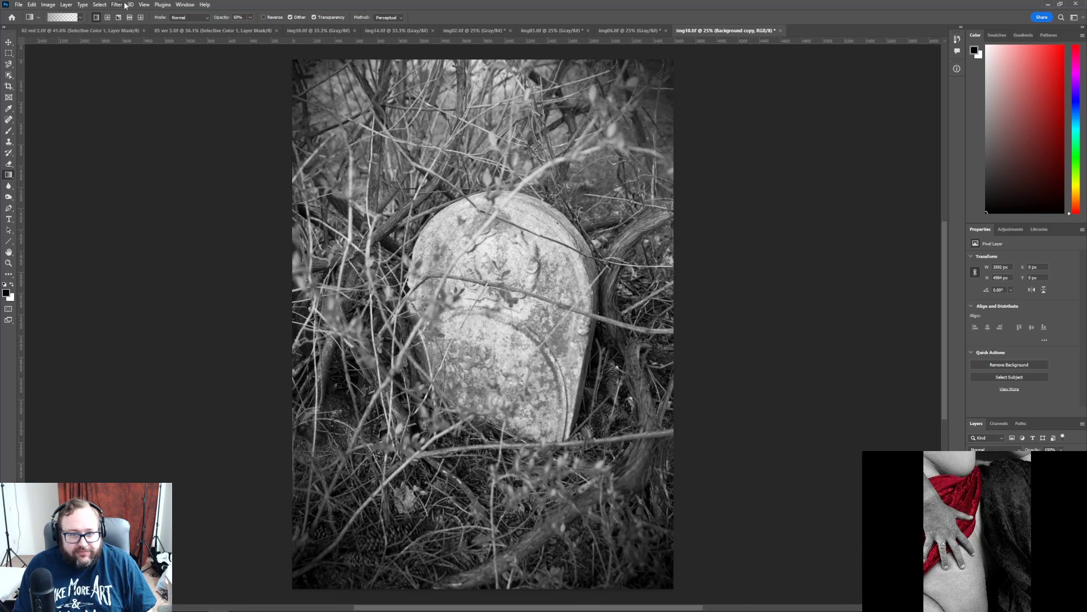
- Darken the upper-left corner and the left, right and top edges of the gravestone photo with 50% opacity black-to-transparent linear gradients
drag(292, 61, 421, 174)
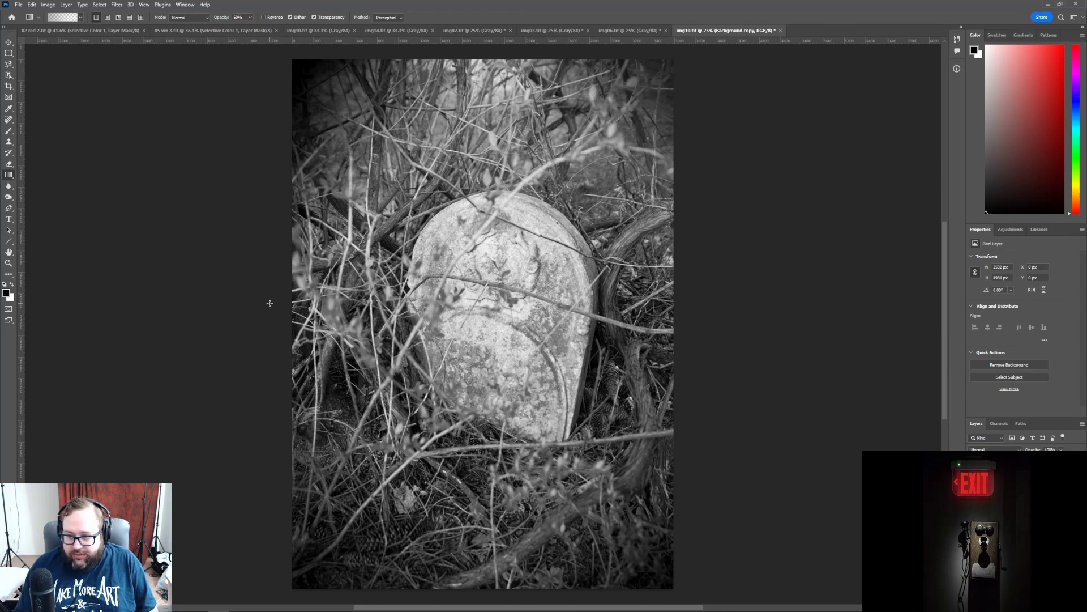
drag(244, 303, 387, 301)
drag(698, 321, 601, 320)
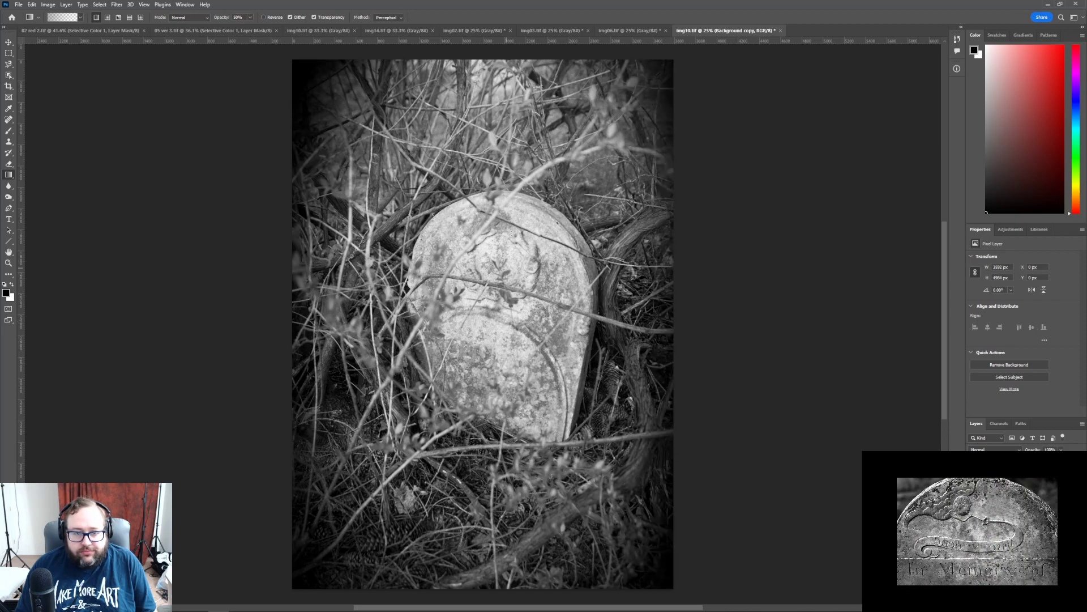
drag(482, 51, 482, 112)
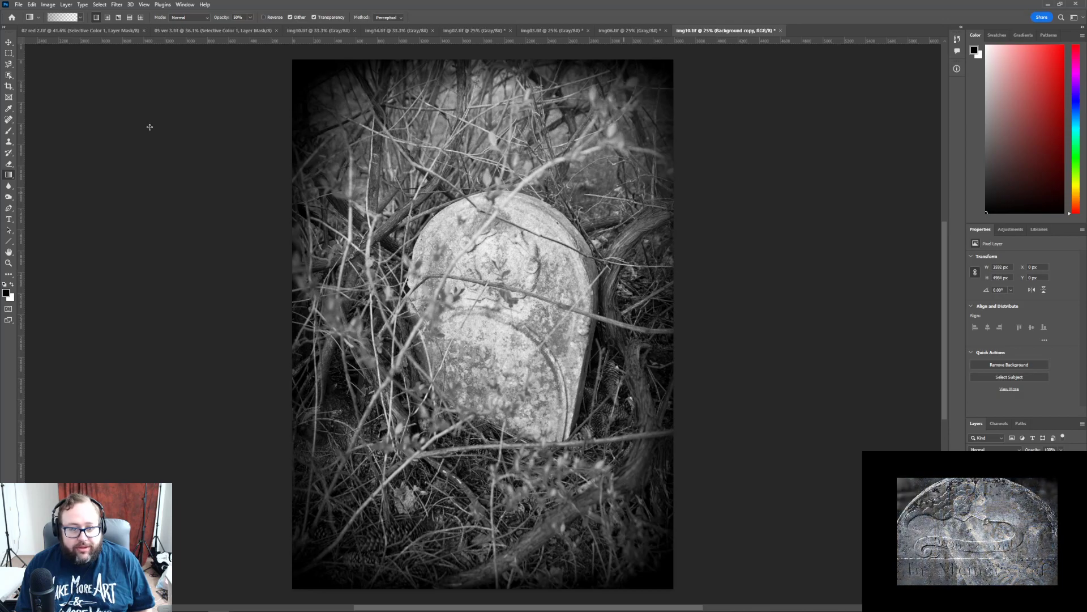
- Save the gravestone photo as the TIFF file 10.tif with layers, no image compression, Macintosh byte order and RLE layer compression
click(18, 6)
click(51, 102)
click(66, 262)
key(BackSpace)
key(BackSpace)
key(BackSpace)
key(Return)
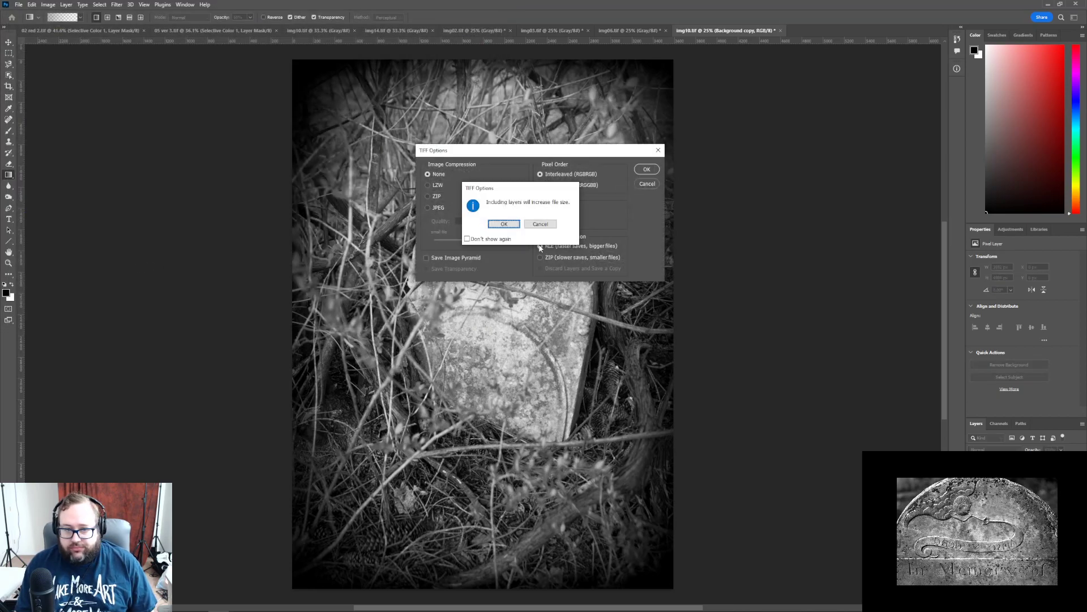
click(535, 222)
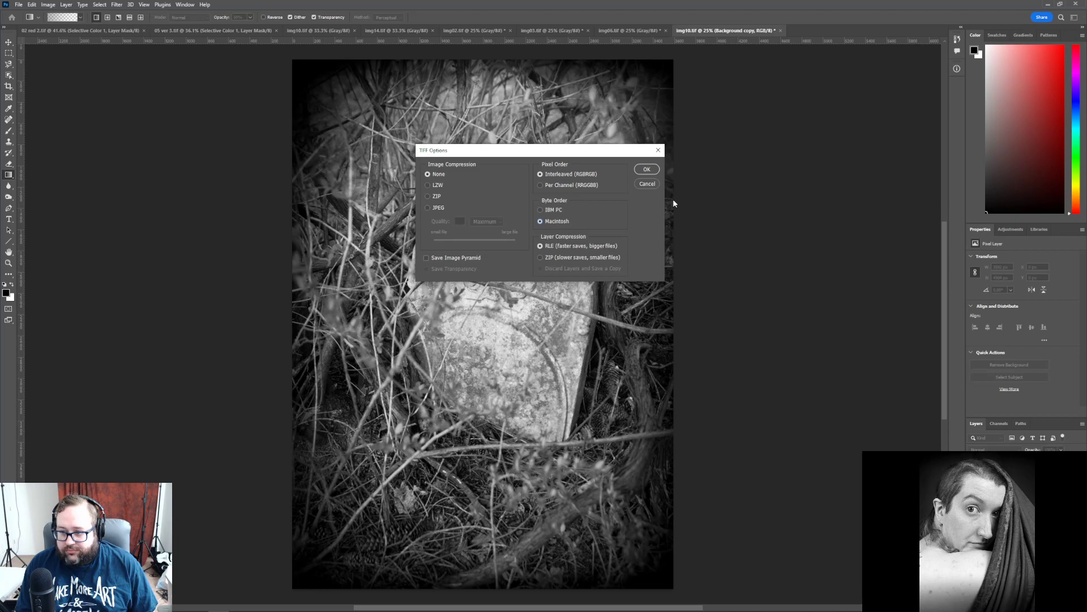
click(646, 170)
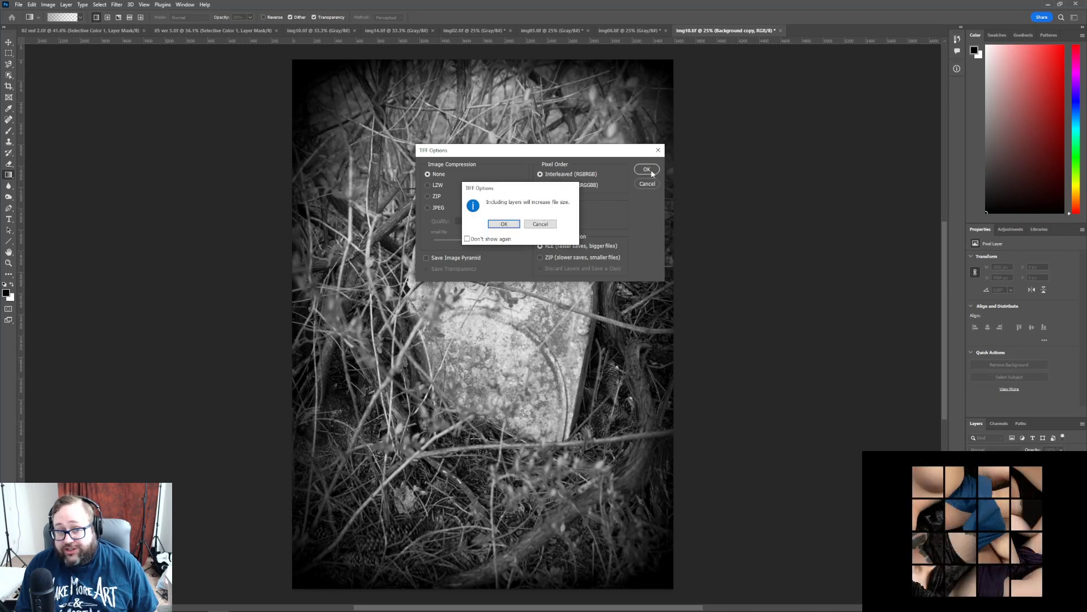
click(503, 224)
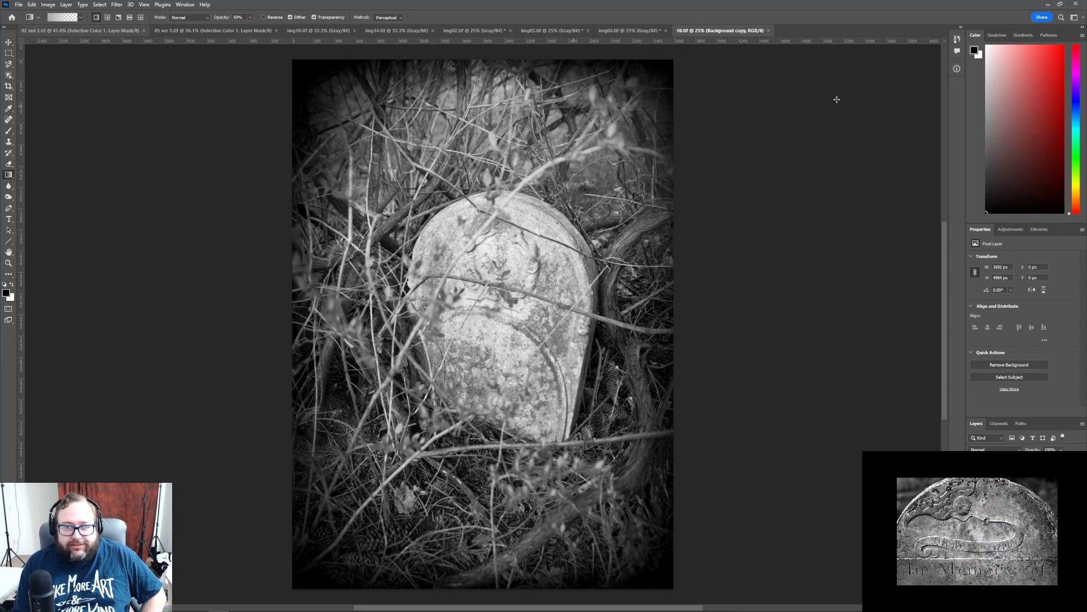
- Look over the img06 and img03 graveyard photos and bring up the img02 document
click(630, 30)
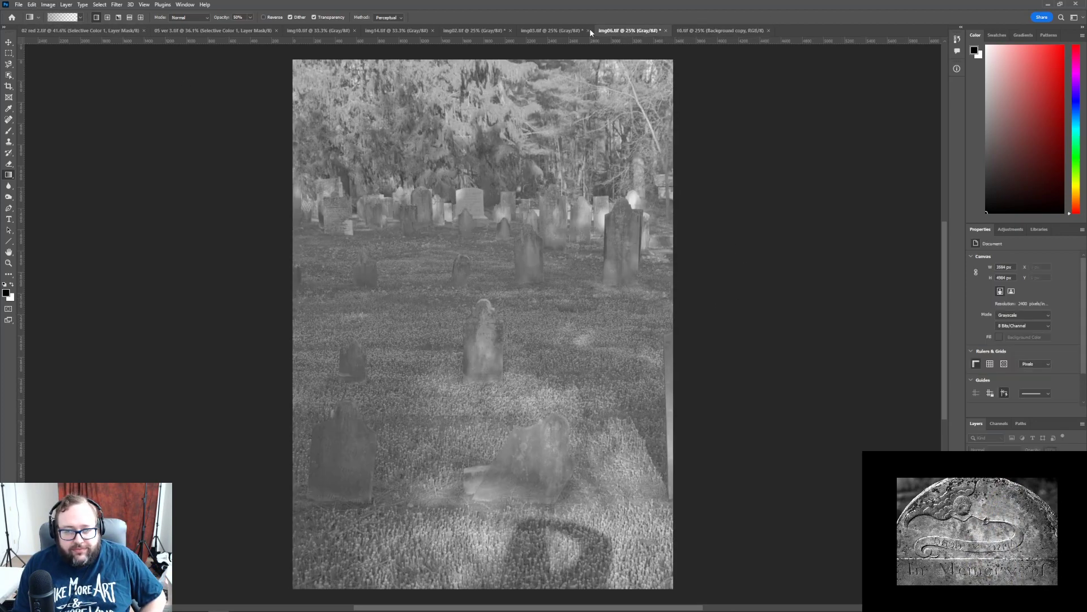
click(532, 31)
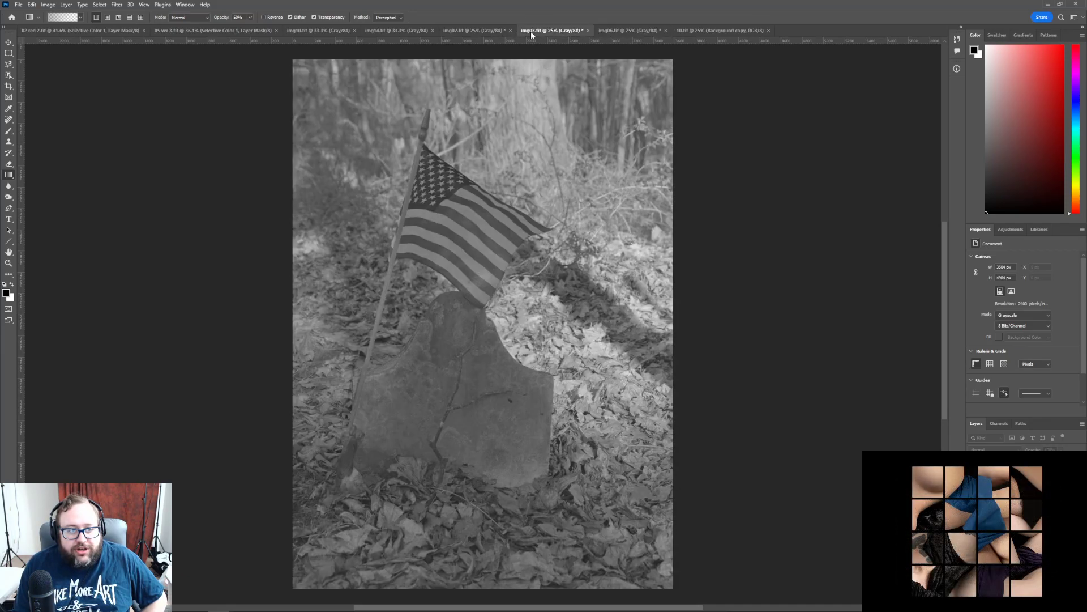
click(485, 31)
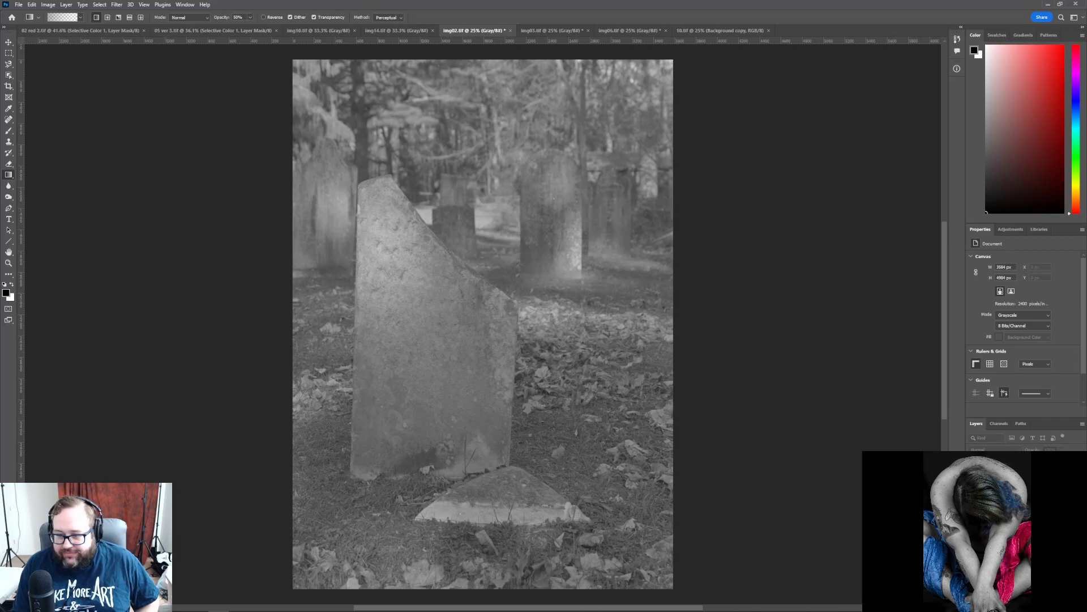
click(1008, 479)
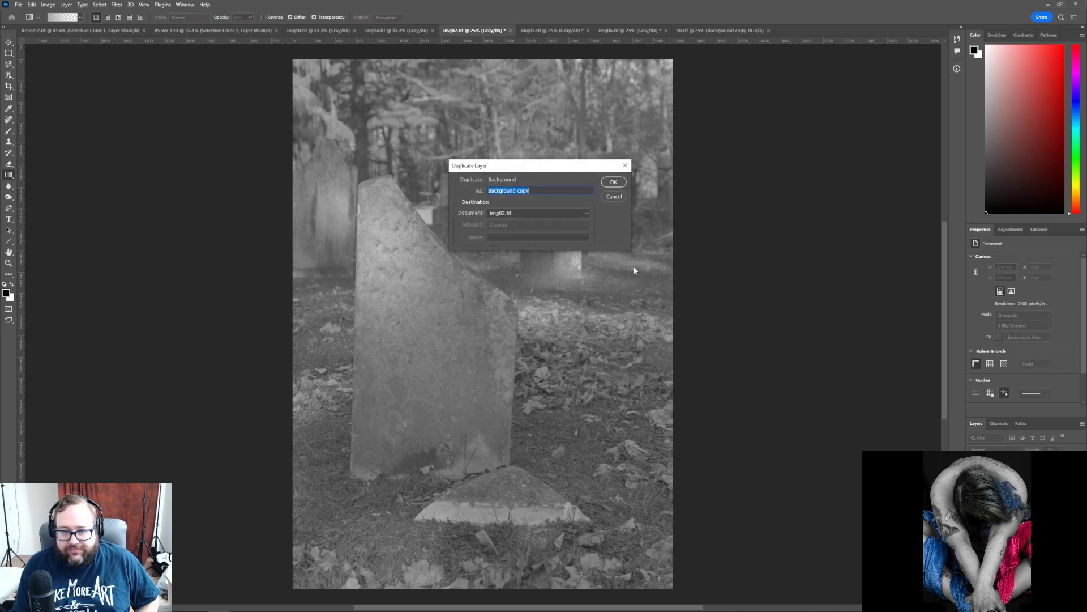
click(614, 179)
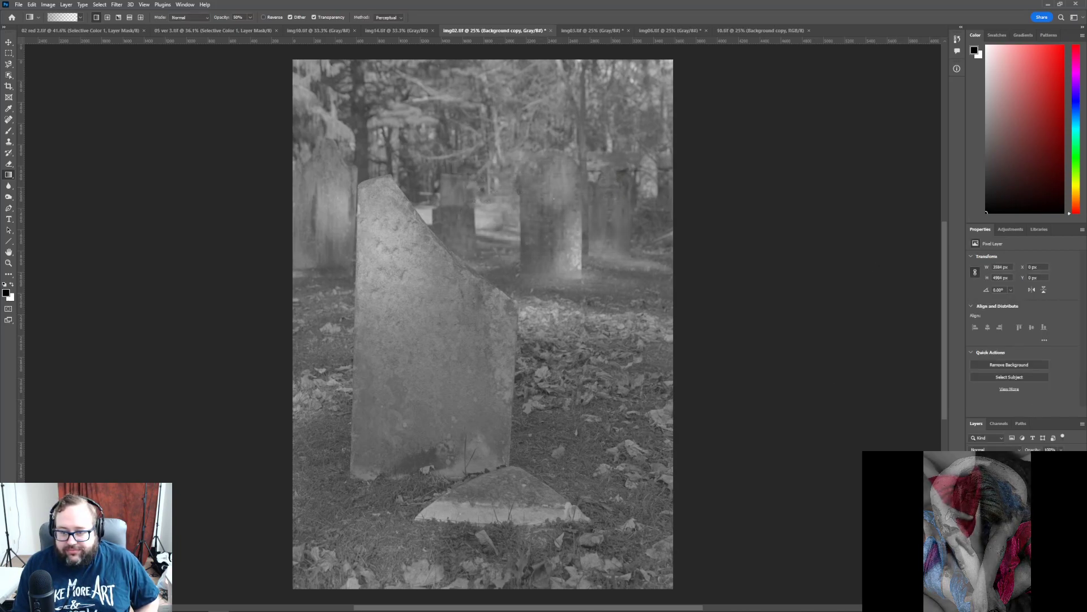
right_click(1008, 479)
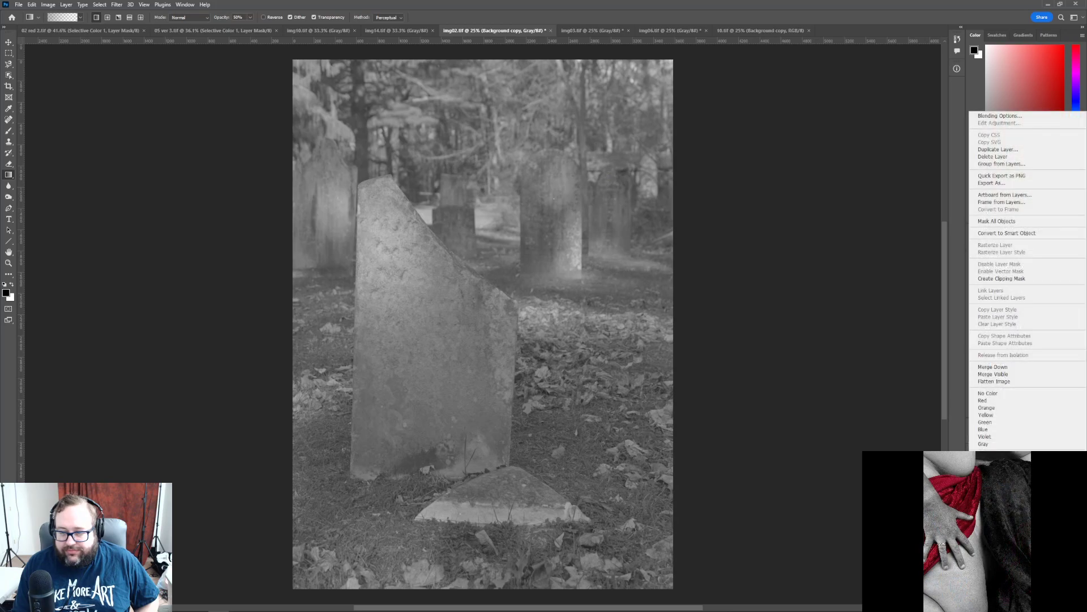
click(32, 5)
click(33, 5)
mouse_move(48, 4)
mouse_move(76, 28)
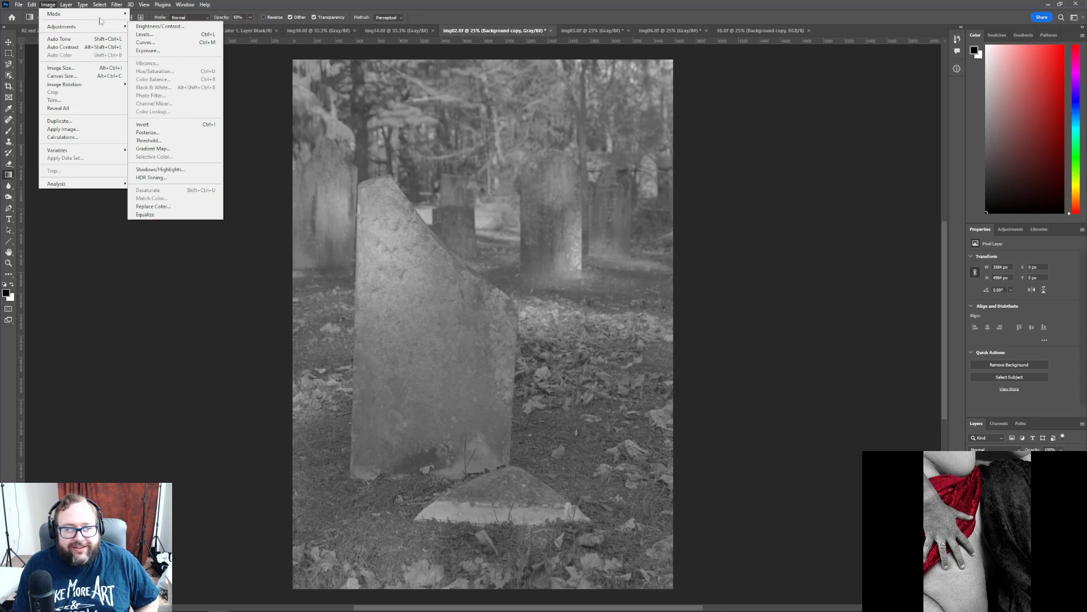
click(167, 48)
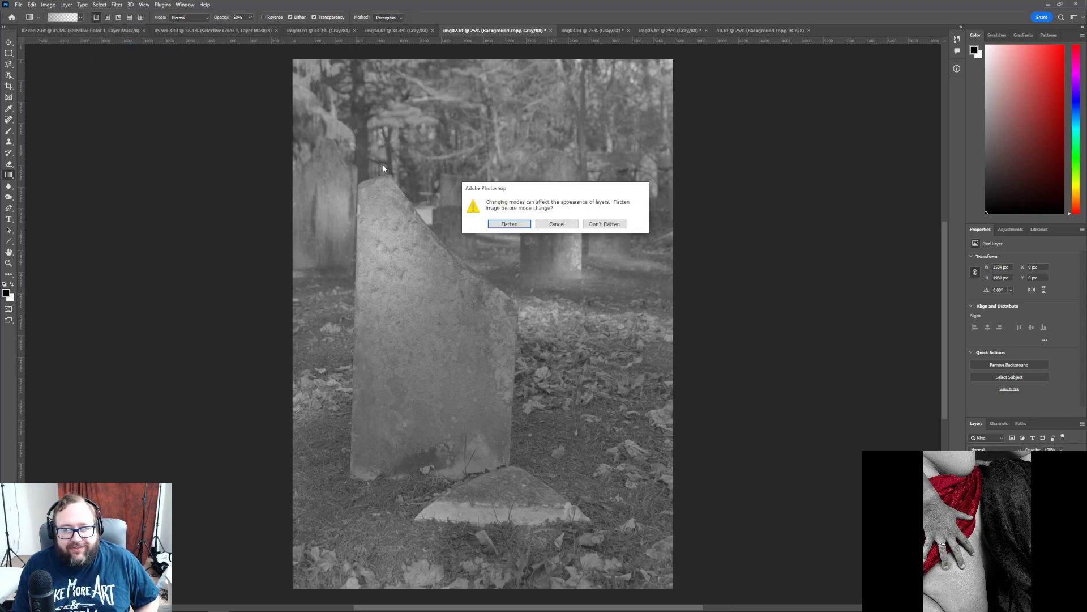
click(568, 224)
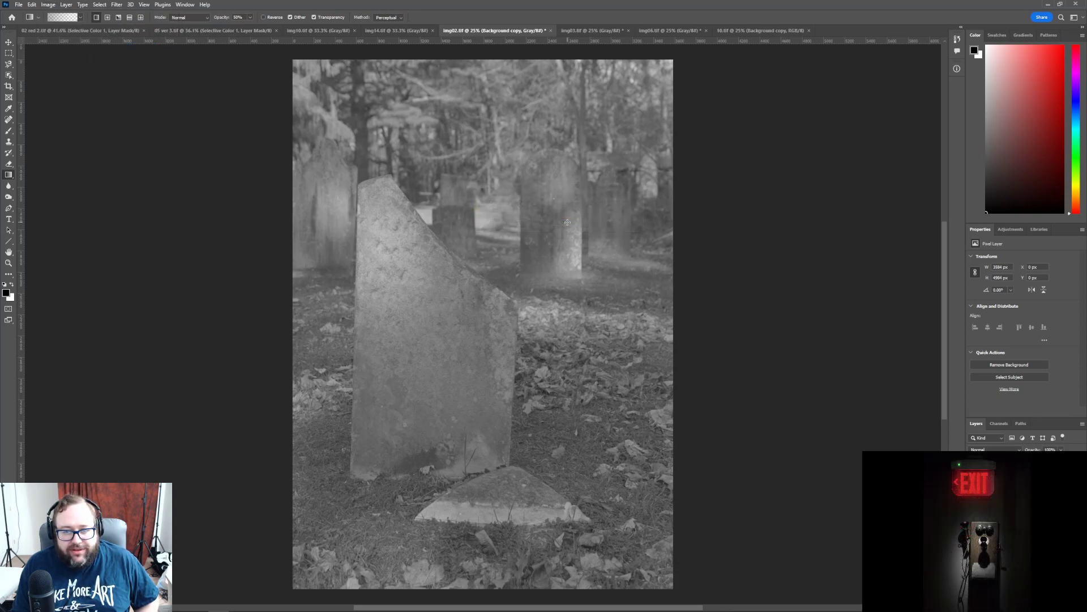
click(33, 5)
click(35, 17)
- Convert the img02 photo from grayscale to RGB Color mode and duplicate its Background layer
click(82, 4)
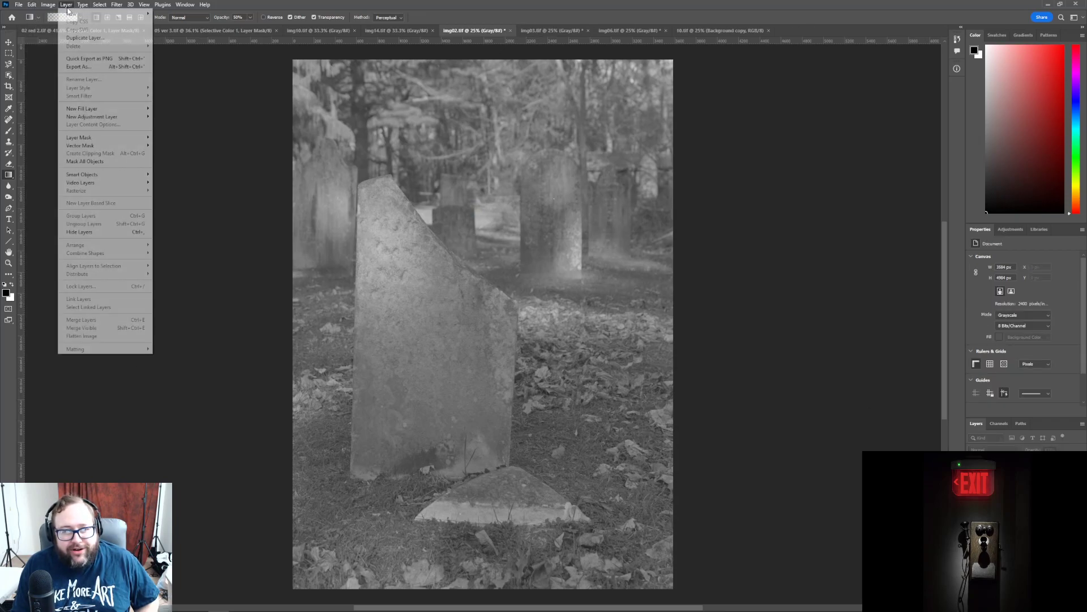
mouse_move(49, 6)
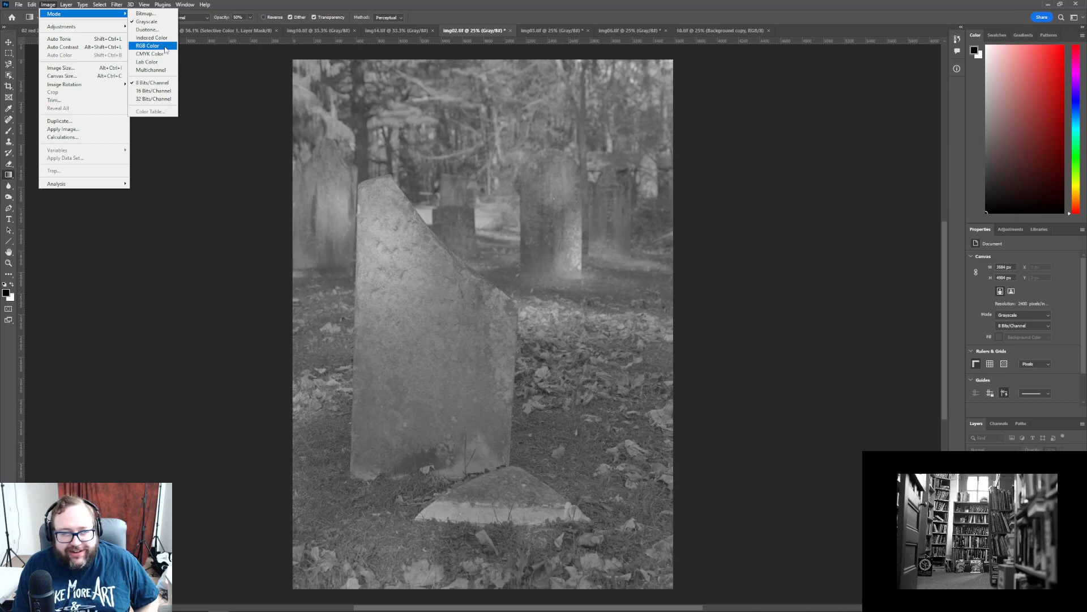
click(165, 47)
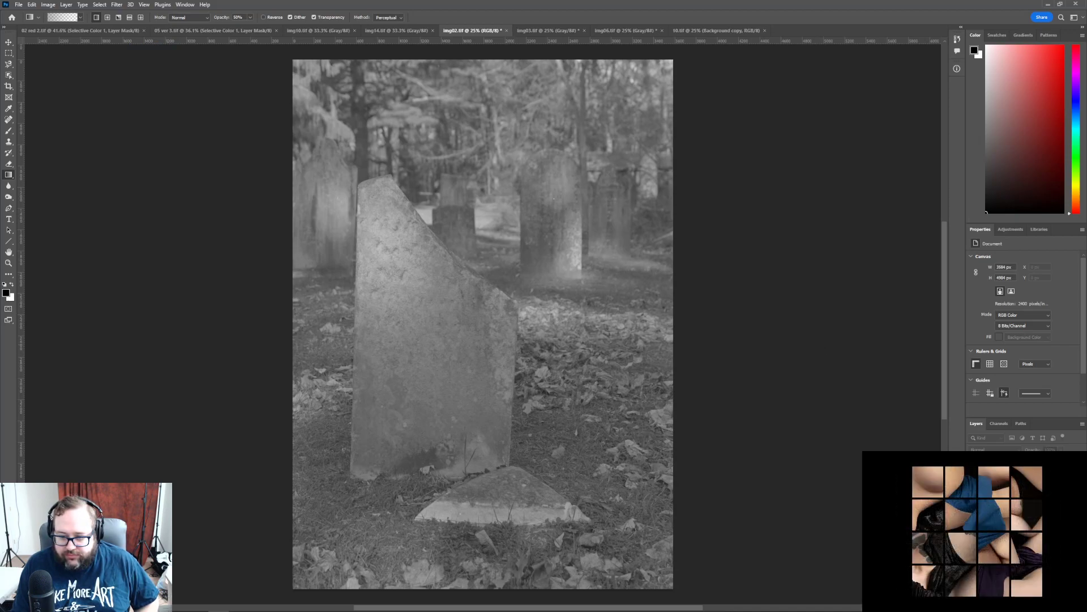
click(614, 182)
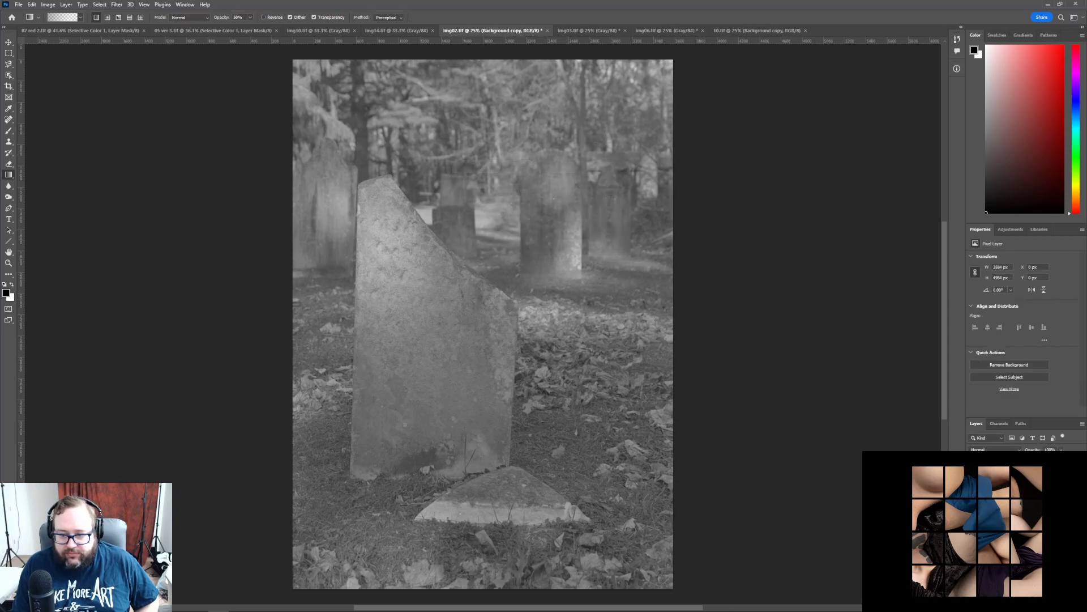
- Add a Curves adjustment to img02 with the black point at input 47 and the white point at input 192
click(1010, 230)
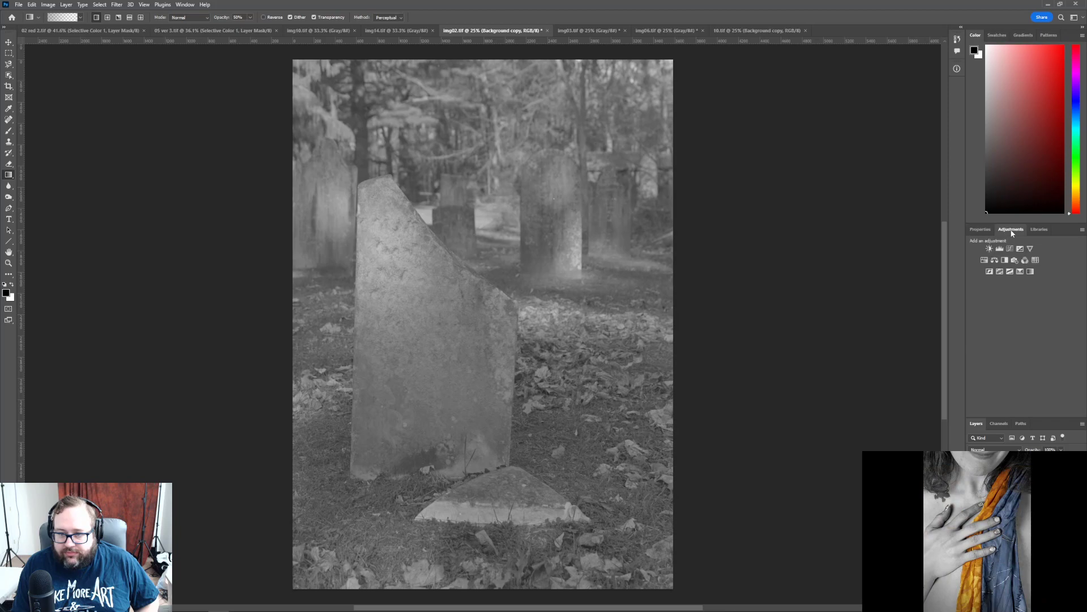
click(1011, 249)
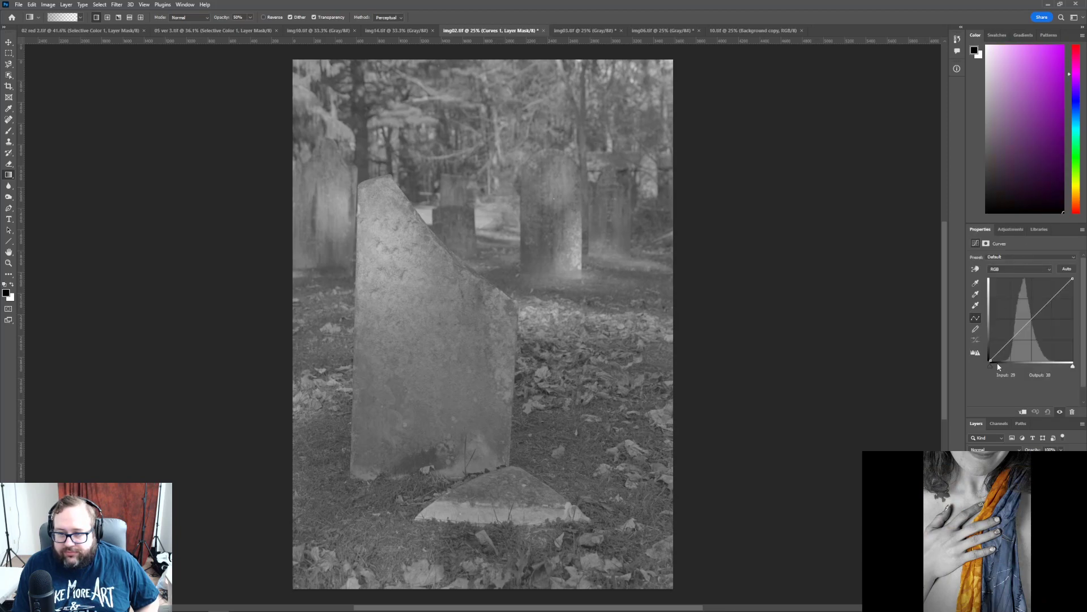
drag(992, 367, 1006, 375)
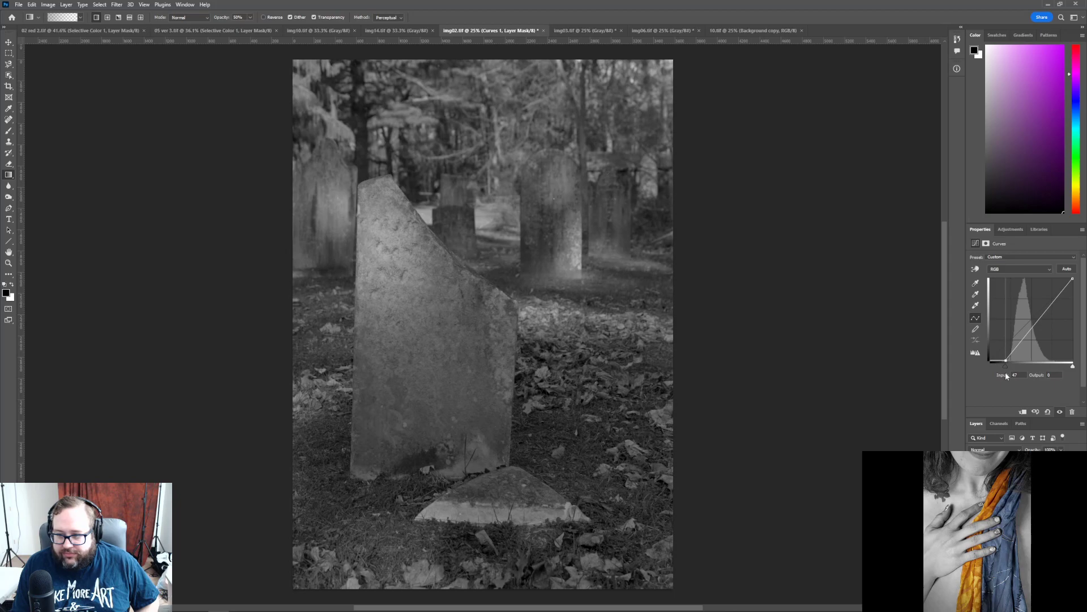
drag(1074, 368, 1052, 369)
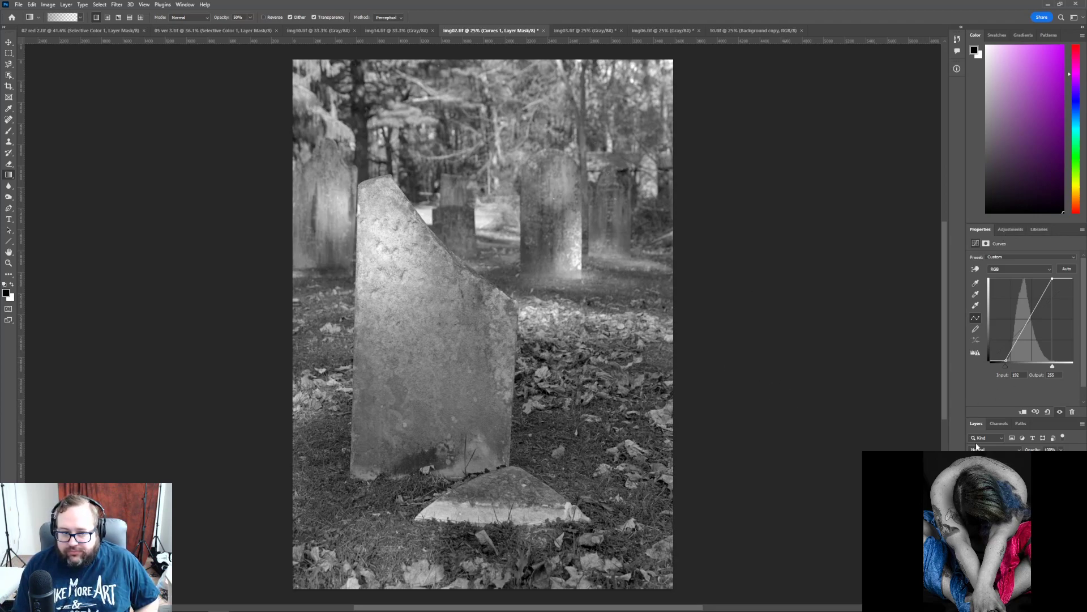
- Add a Brightness/Contrast adjustment layer to img02 and set its contrast to 45
click(1012, 228)
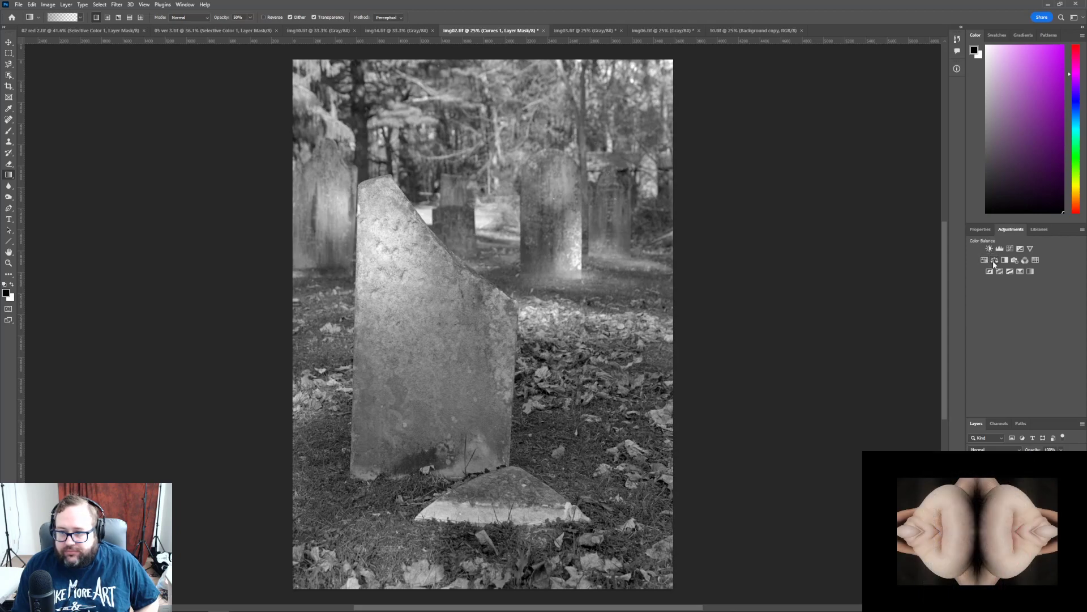
click(989, 249)
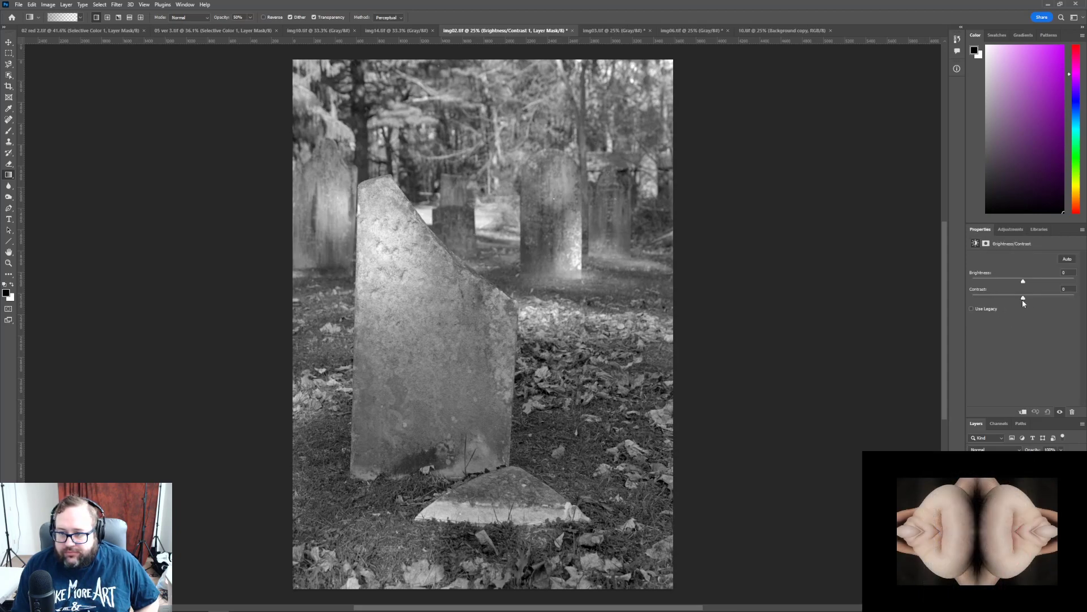
drag(1042, 300, 1048, 301)
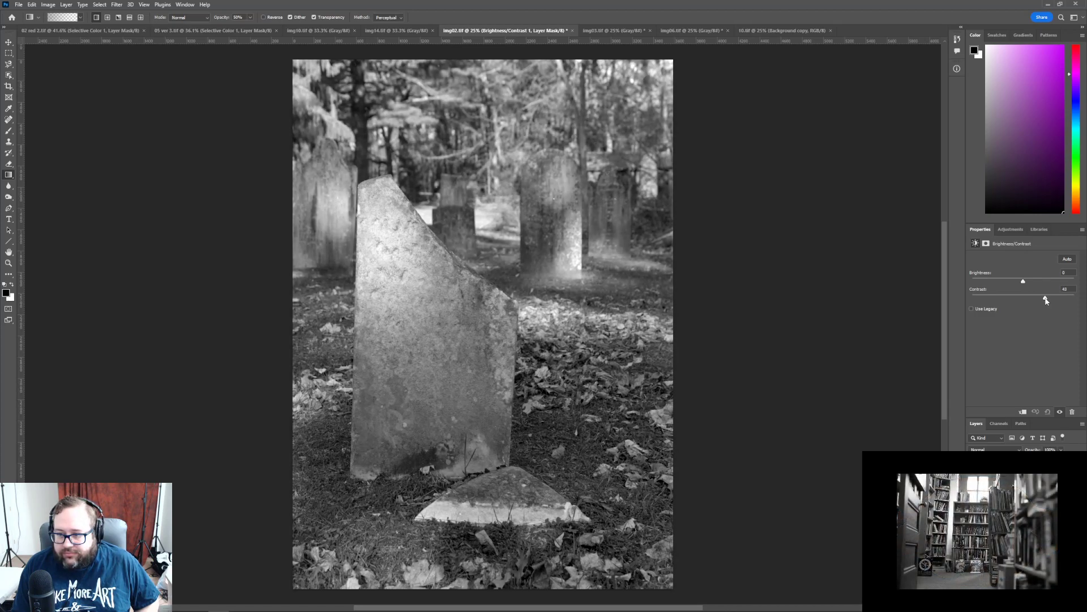
drag(1046, 301, 1046, 300)
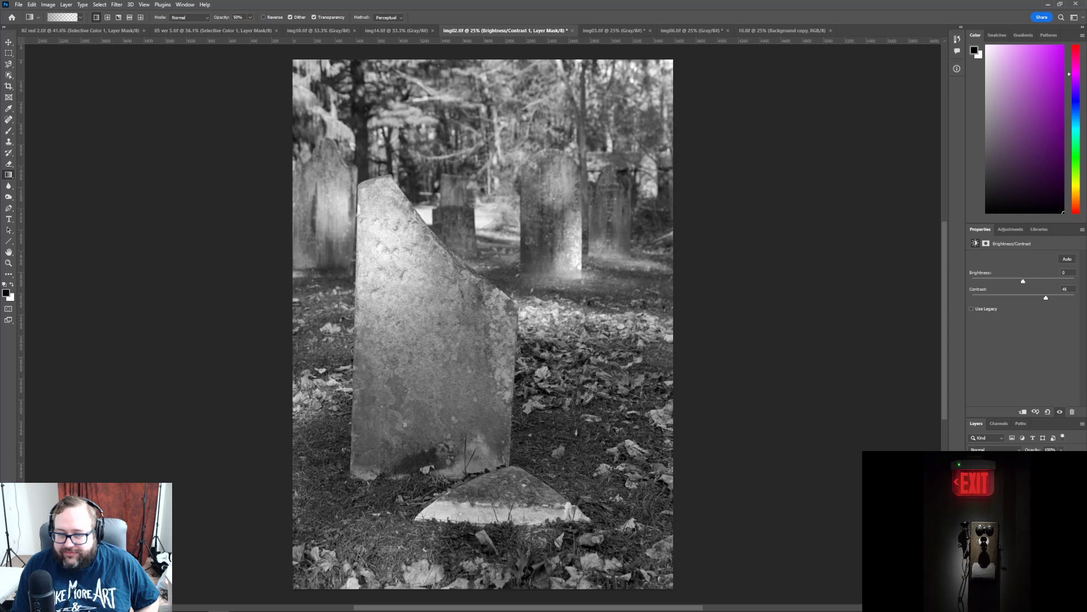
- Add a Selective Color adjustment above the Brightness/Contrast layer and raise Black in the Neutrals to about 12%
click(1011, 494)
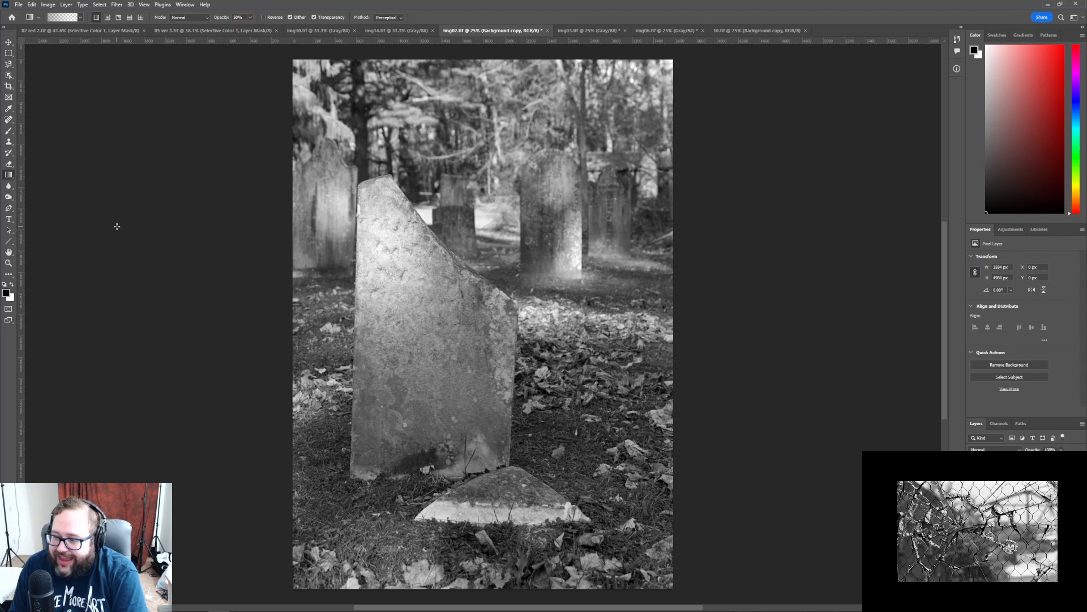
mouse_move(147, 610)
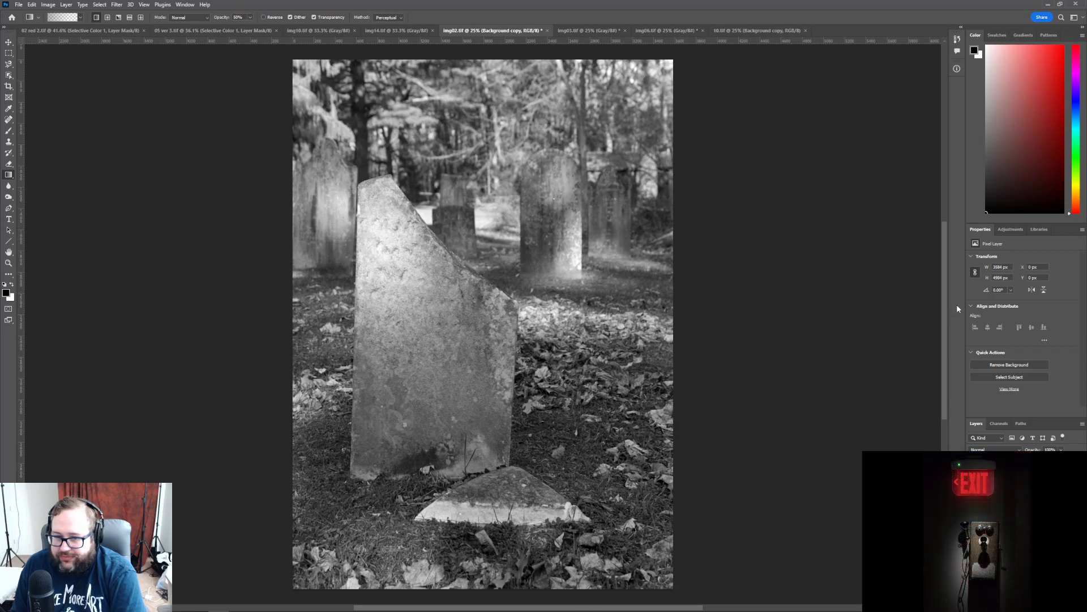
click(1020, 477)
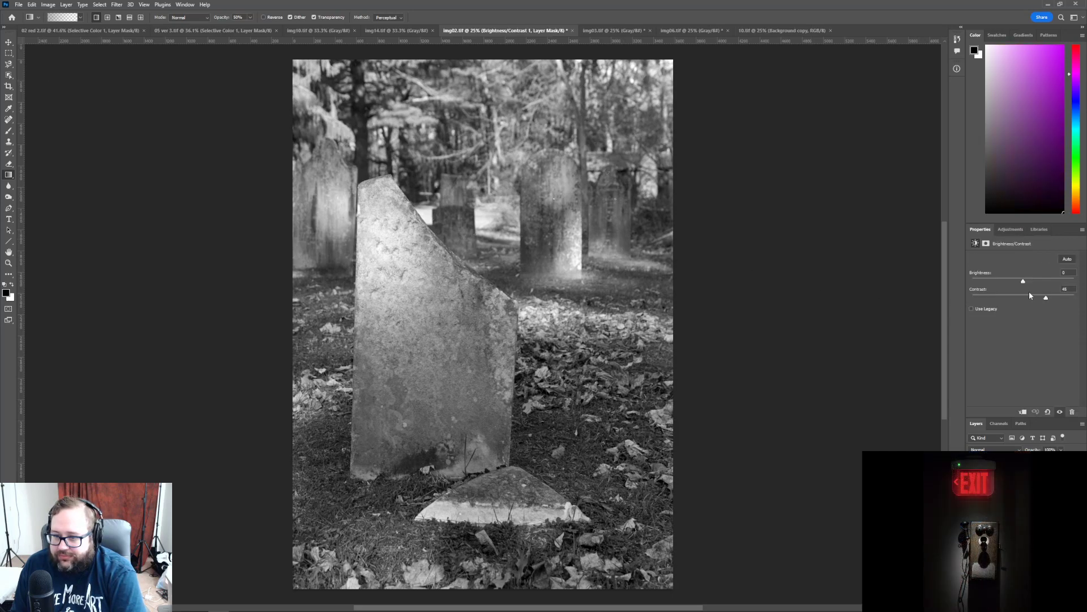
click(1011, 230)
click(1021, 271)
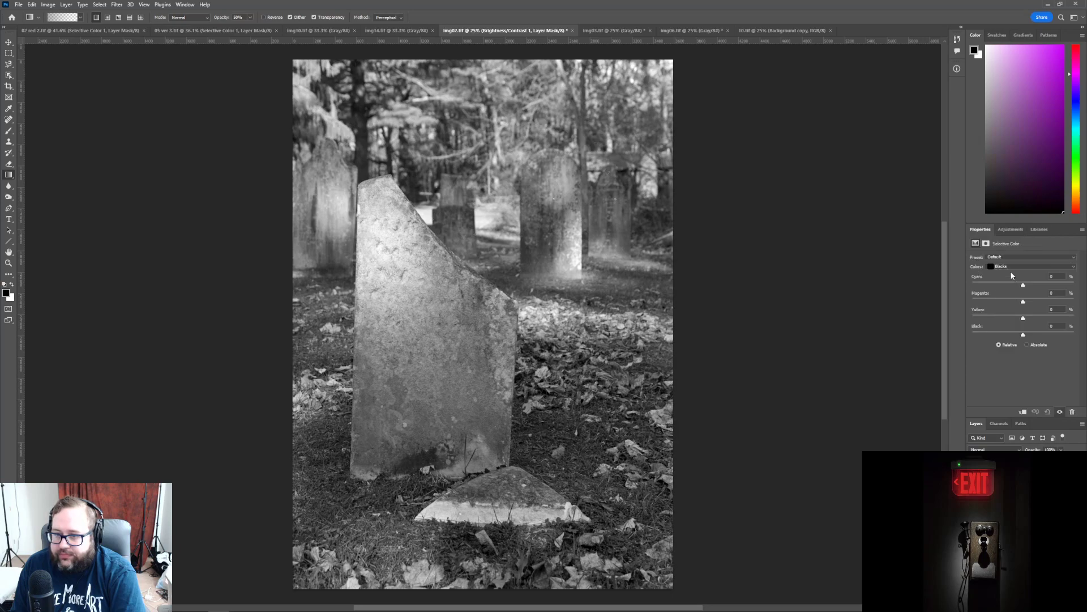
click(1014, 267)
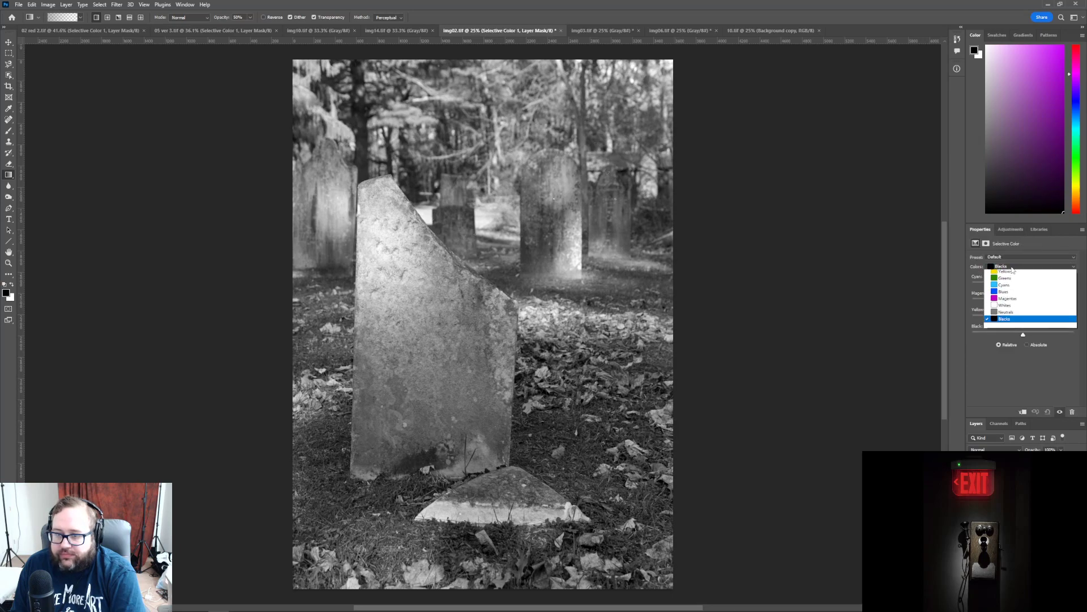
click(1017, 321)
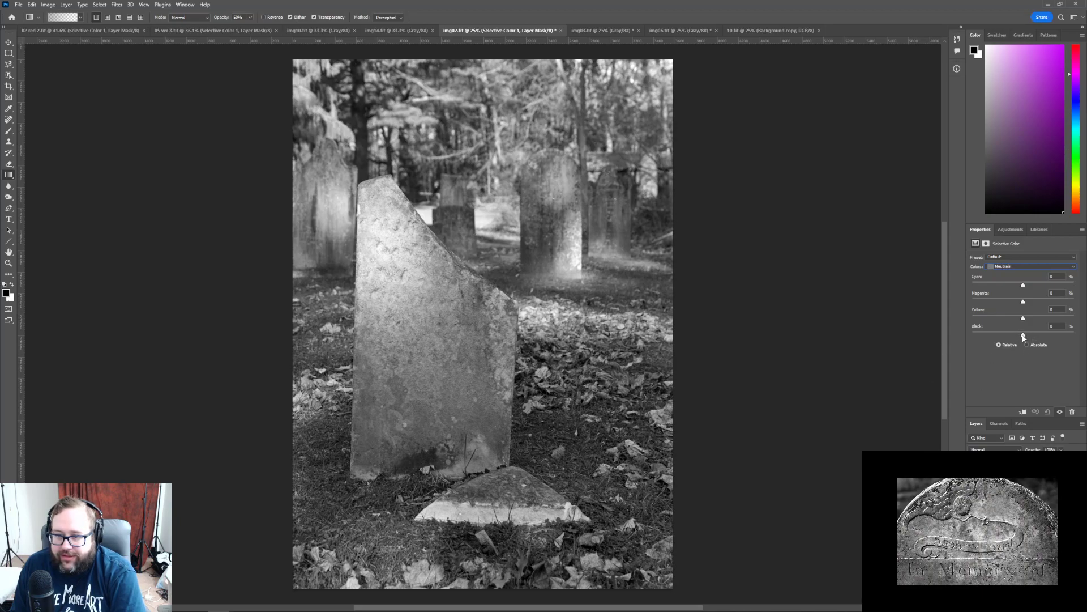
drag(1024, 336, 1030, 336)
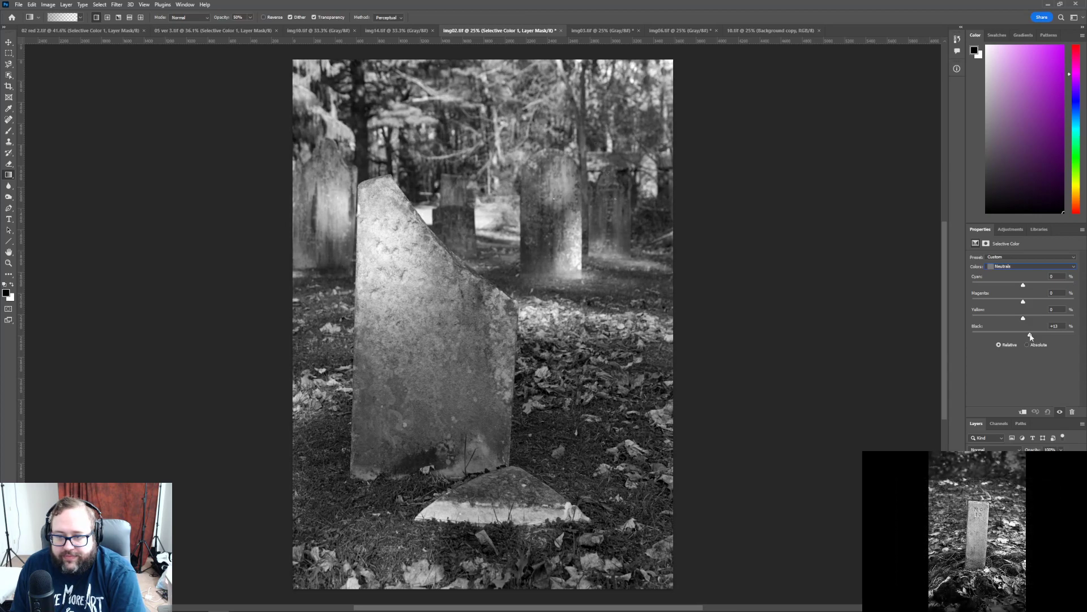
- Set Black to +12% for the Neutrals and about +4% for the Blacks in the Selective Color adjustment
drag(1031, 337, 1030, 337)
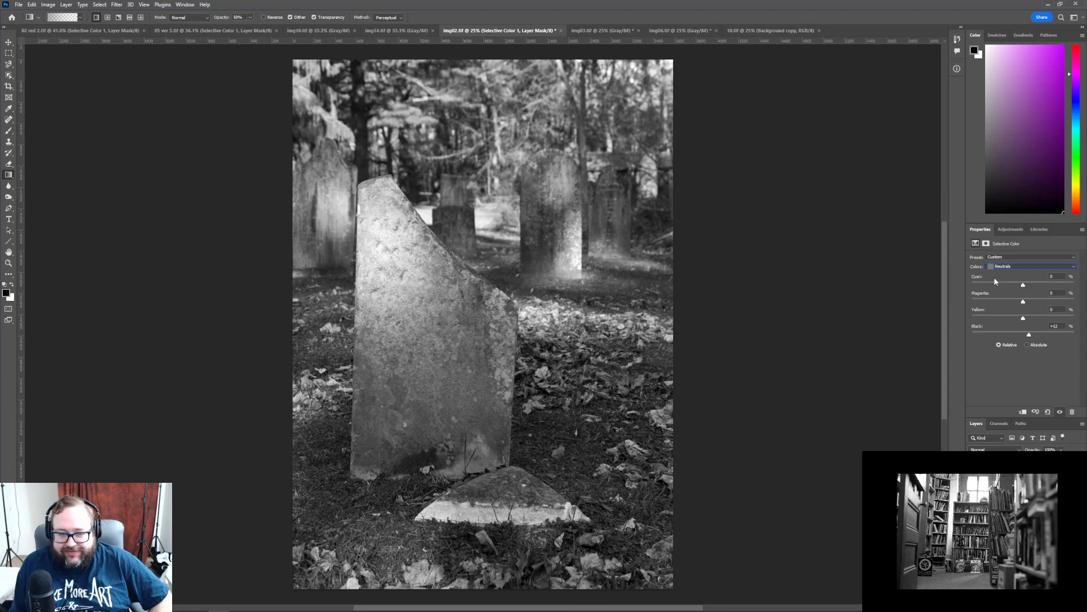
click(1008, 267)
click(1008, 327)
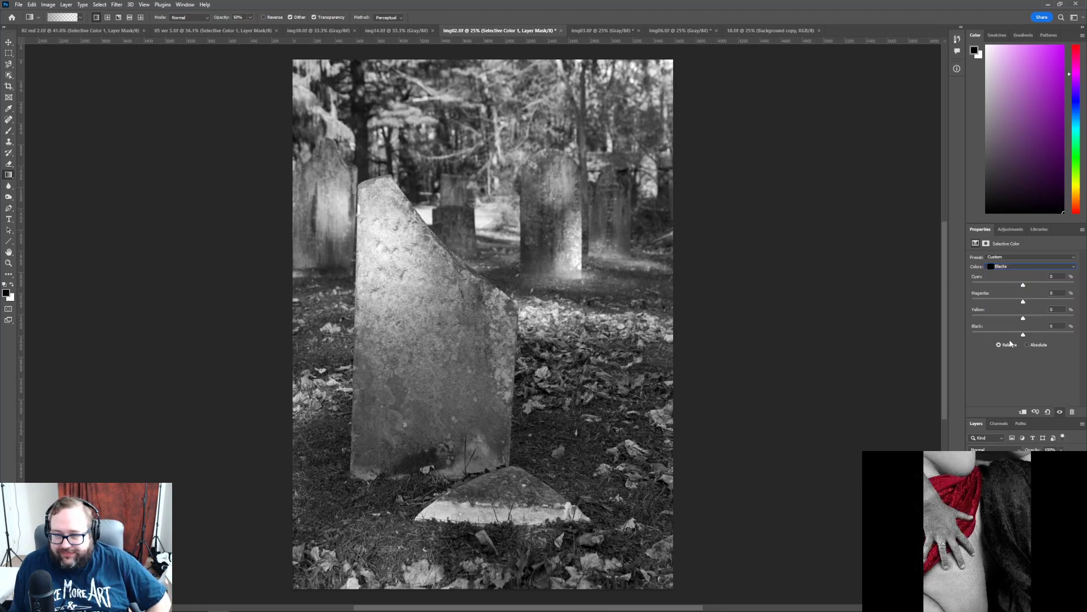
click(1026, 336)
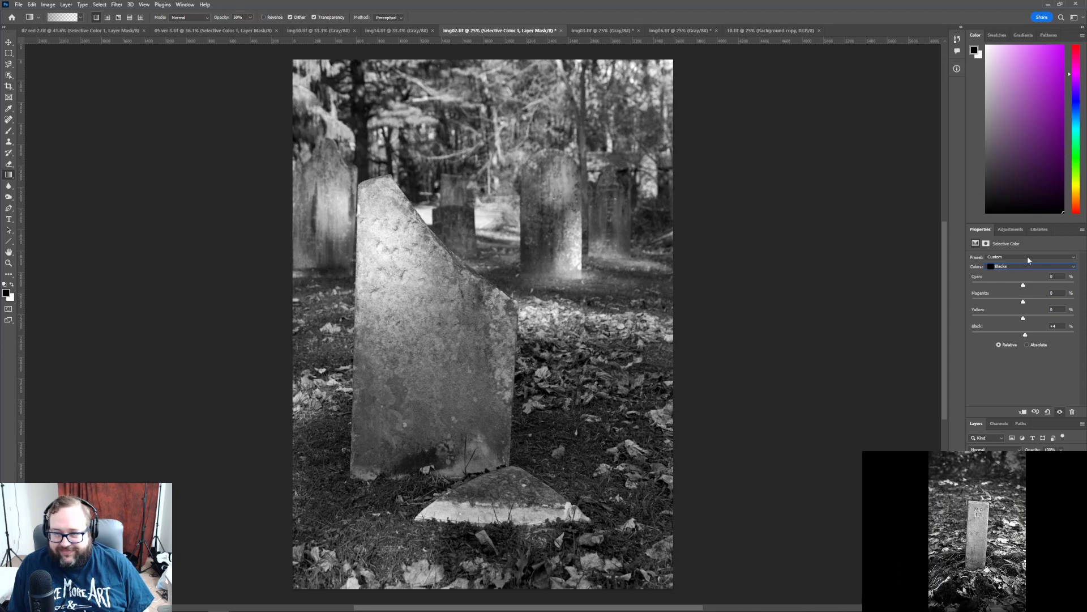
- Darken the four corners of the Background copy layer with black-to-transparent gradients at 50% opacity, aimed toward the photo's centre
click(1014, 494)
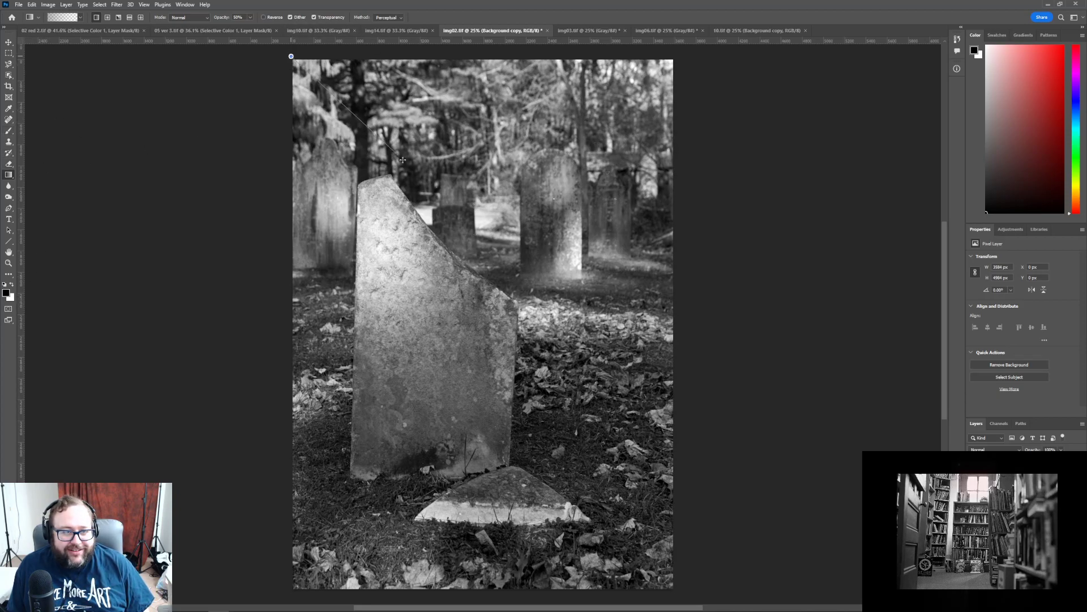
drag(293, 56, 374, 136)
drag(676, 55, 589, 250)
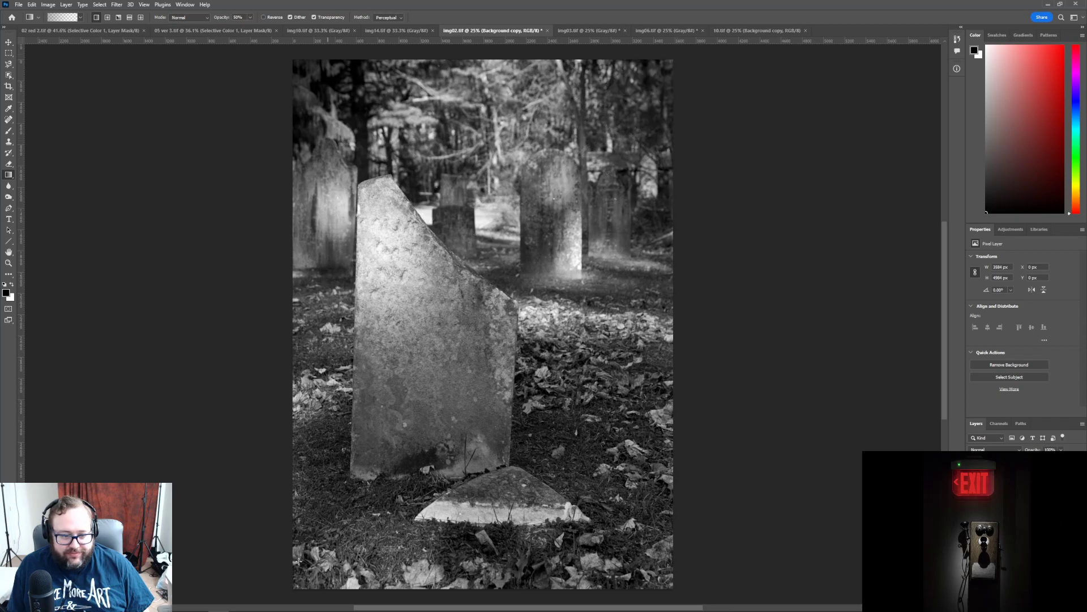
drag(297, 589, 432, 487)
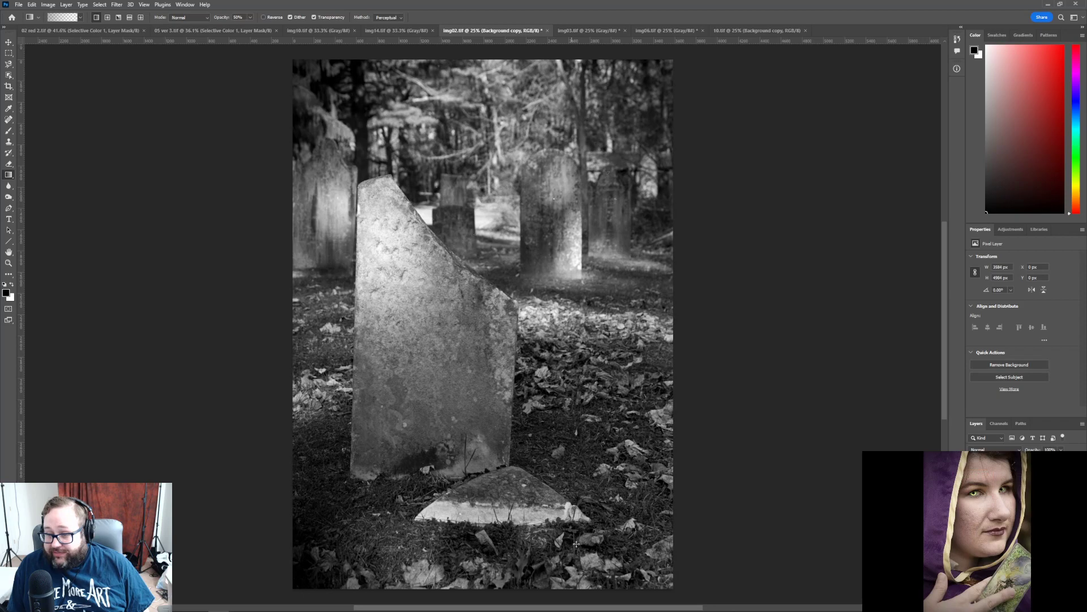
drag(679, 591, 578, 476)
- Darken the upper, left and right edges of the photo with inward black-to-transparent gradients to complete the vignette
drag(491, 52, 492, 130)
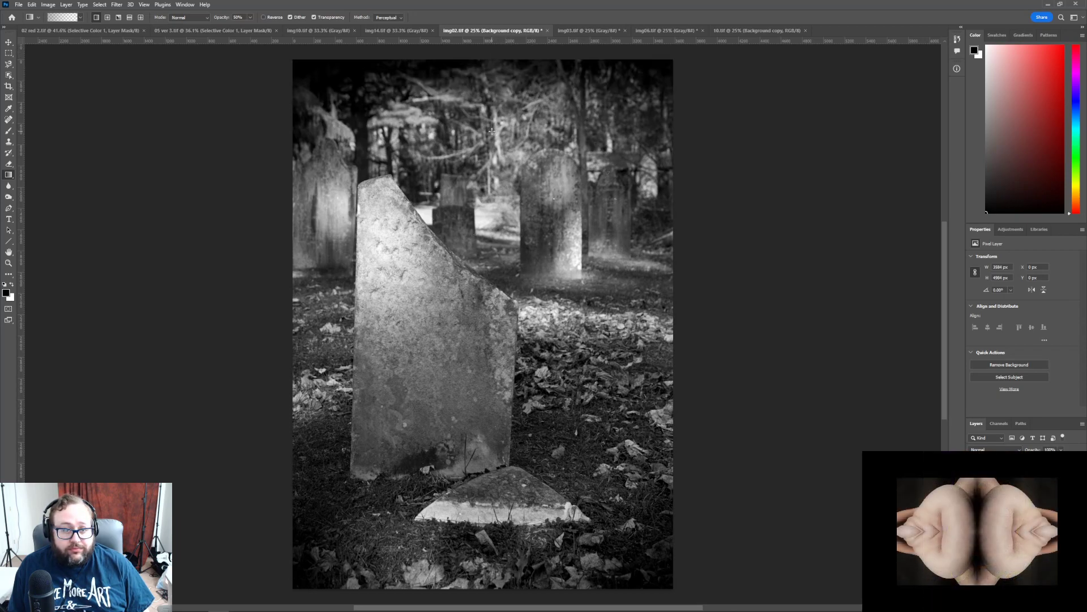
drag(325, 319, 337, 316)
drag(695, 301, 611, 300)
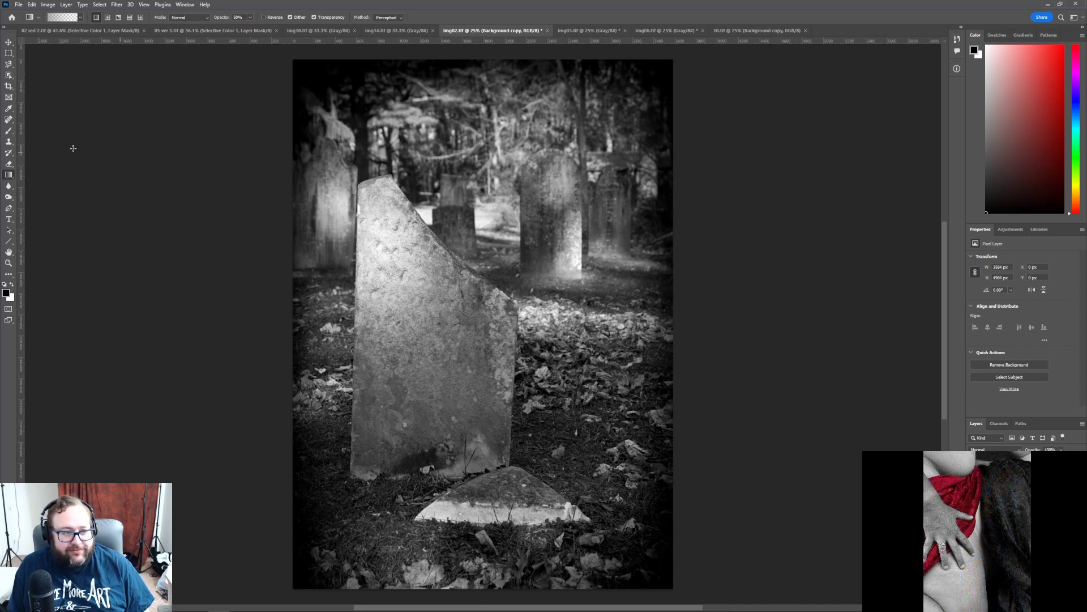
- Retouch the blemishes around the small background gravestone with the Clone Stamp, sampling from the adjacent areas
click(8, 262)
drag(546, 204, 606, 251)
scroll(594, 263, up, 2)
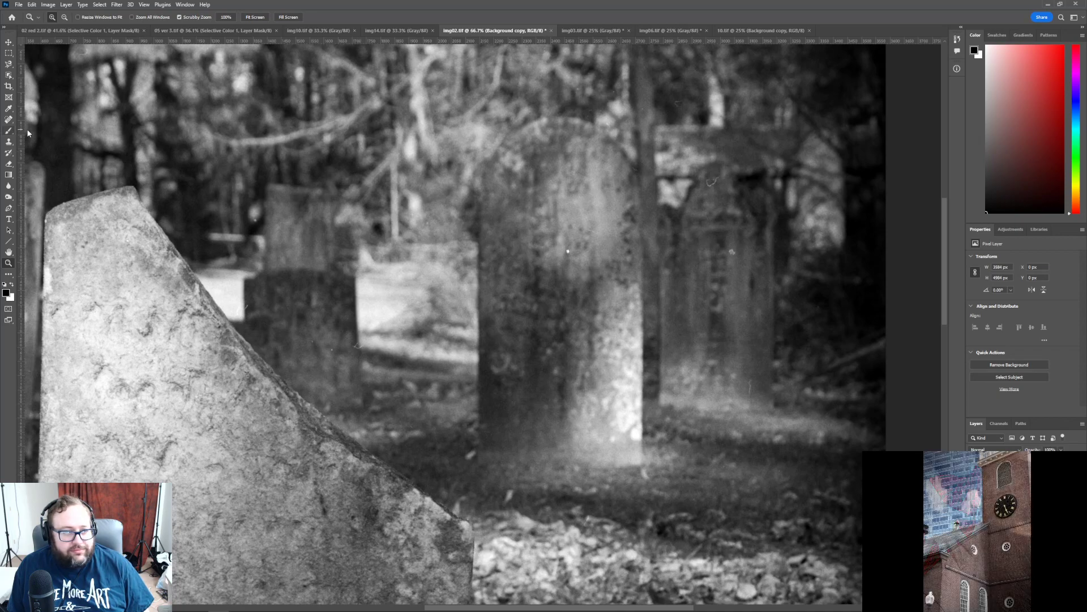
click(10, 143)
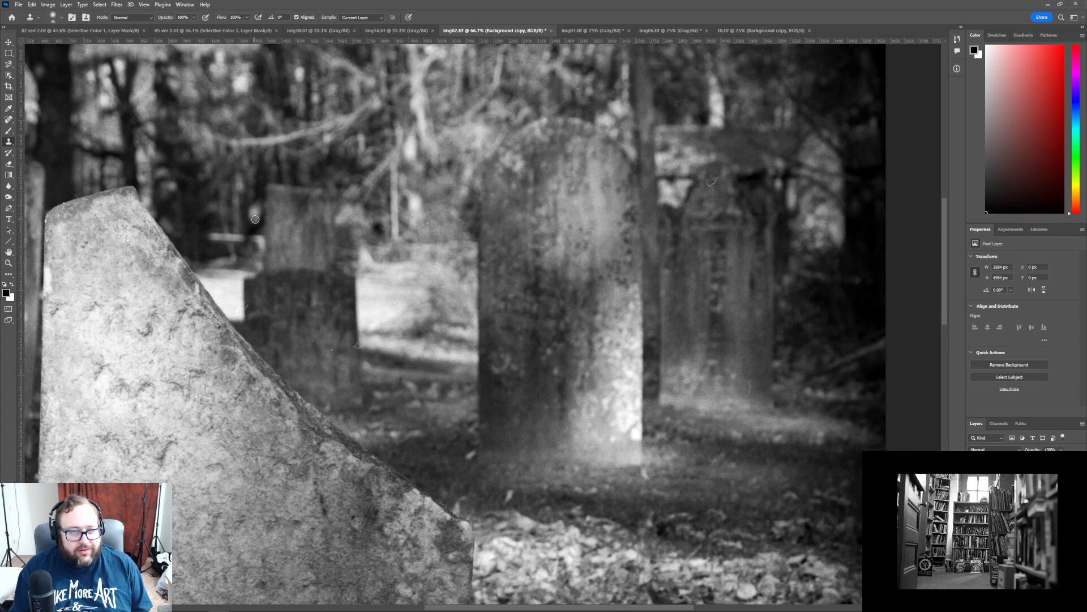
scroll(601, 597, left, 5)
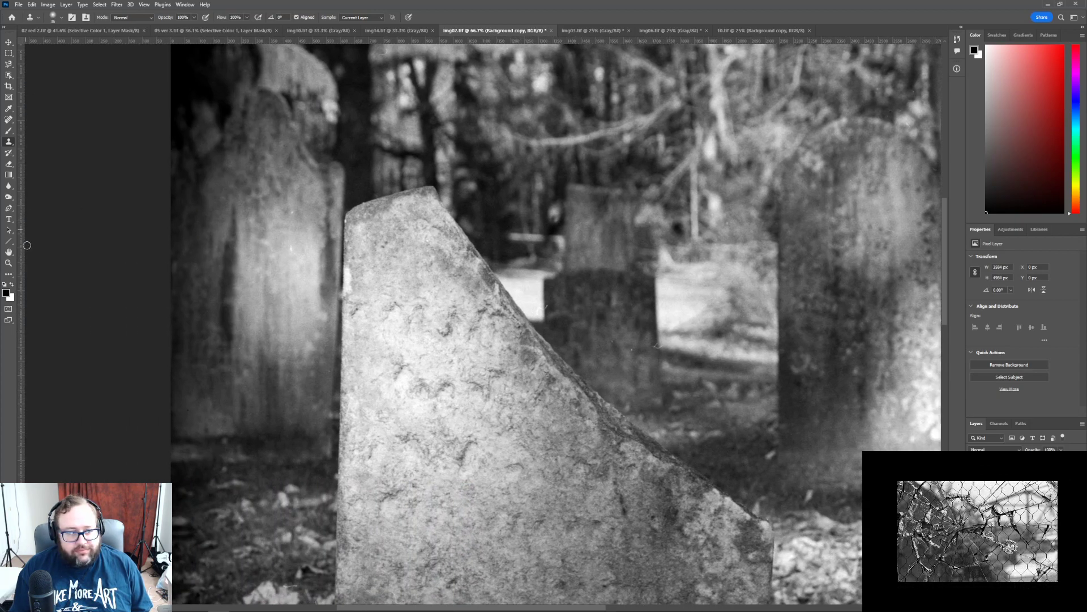
click(62, 17)
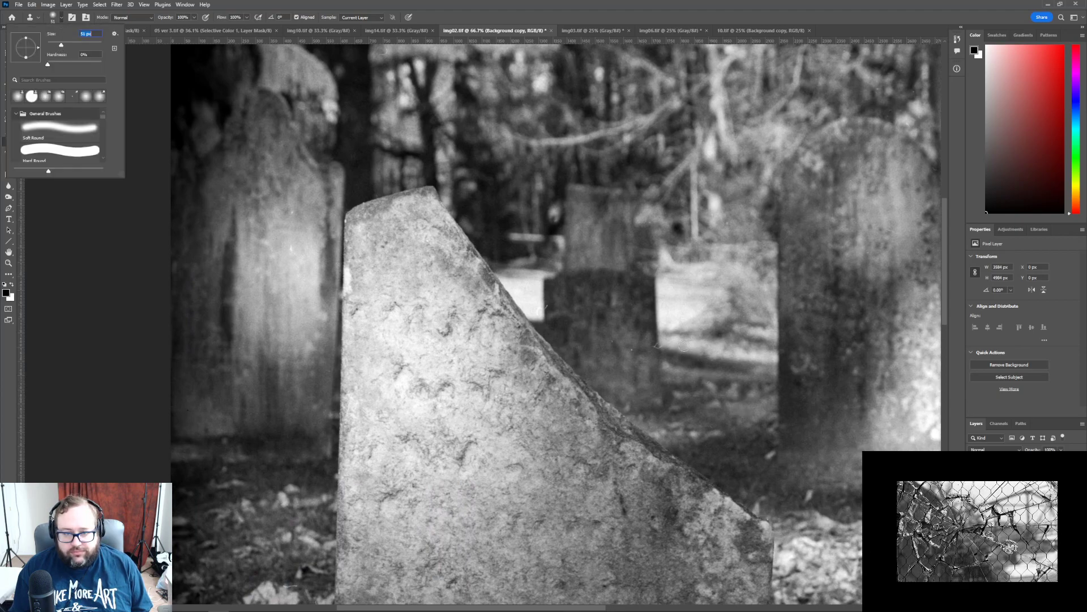
key(Return)
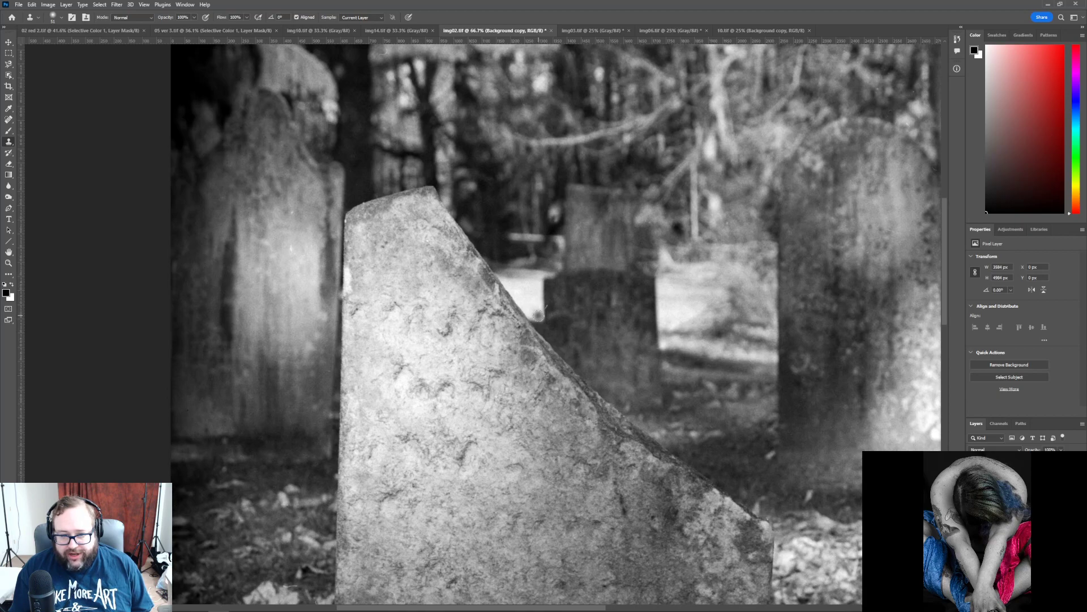
alt+click(536, 294)
drag(537, 308, 549, 303)
alt+click(562, 306)
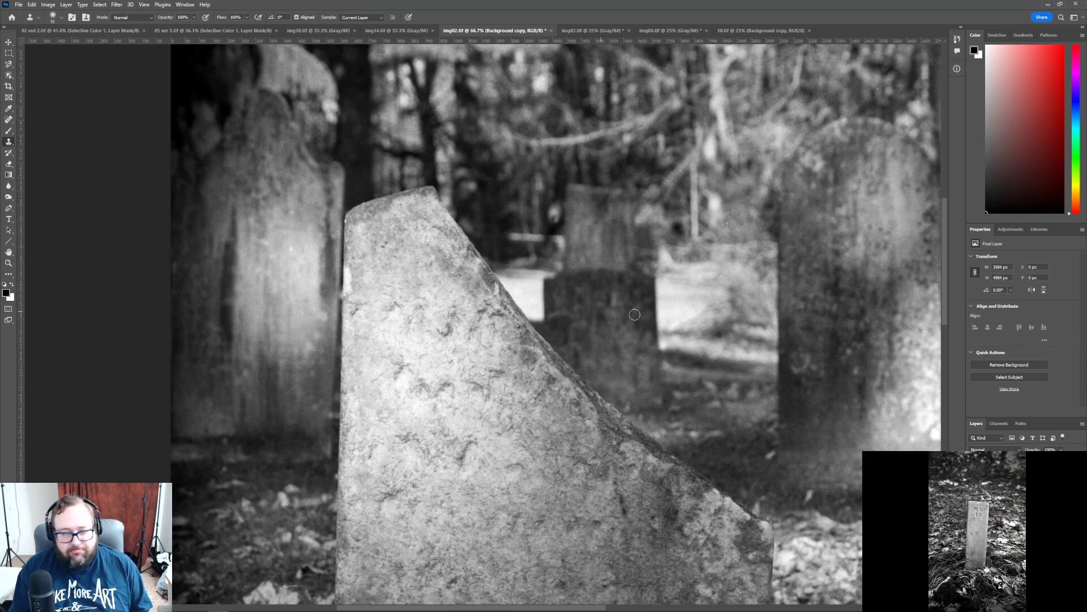
- Clone out the thin light scratch near the base of the far-right background gravestone
scroll(322, 478, down, 5)
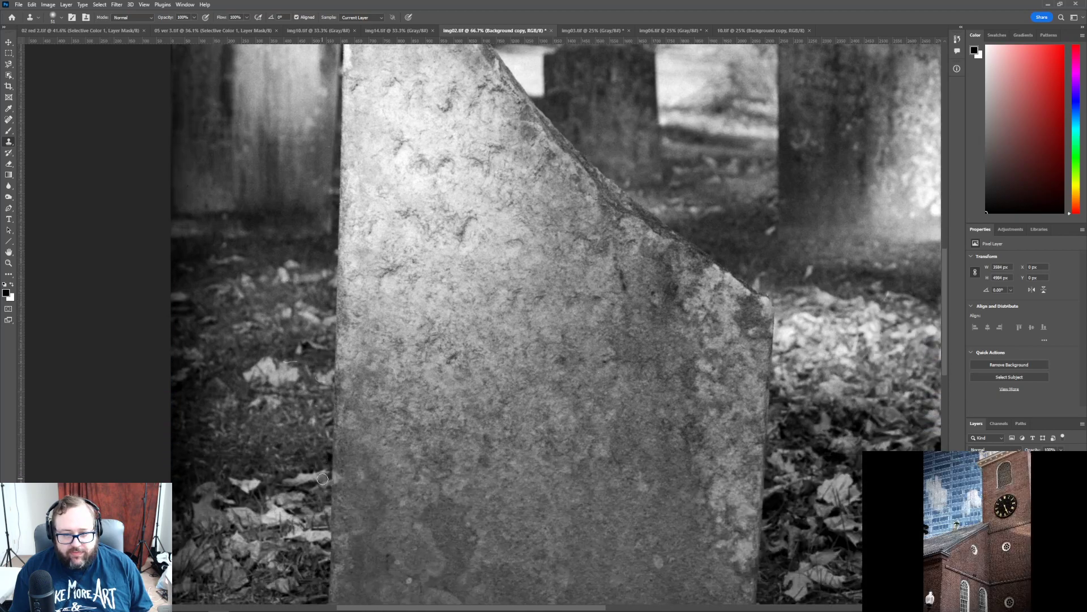
scroll(323, 478, down, 5)
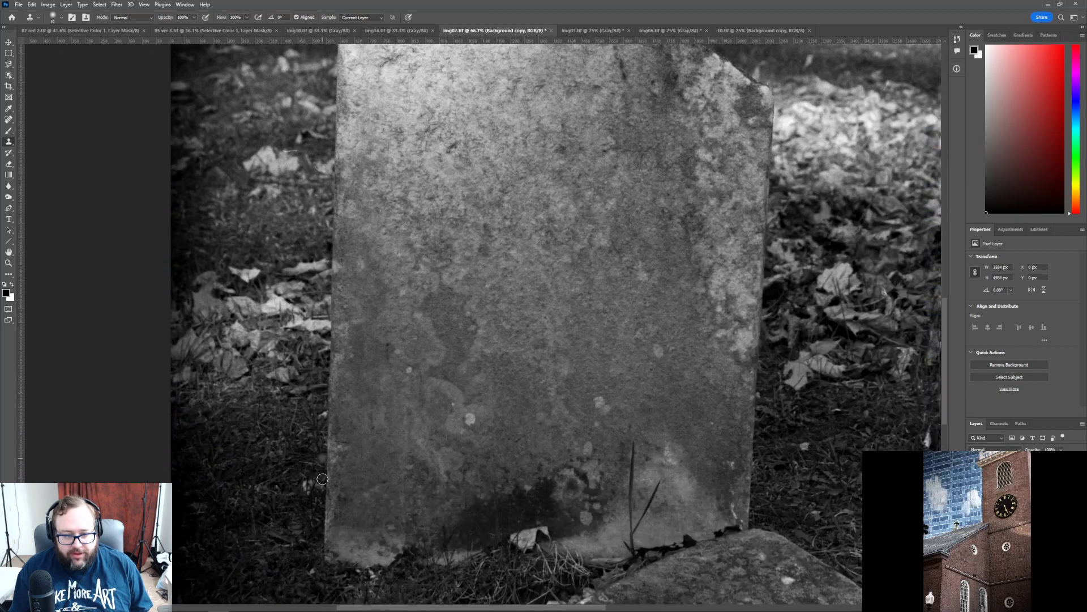
scroll(322, 479, down, 5)
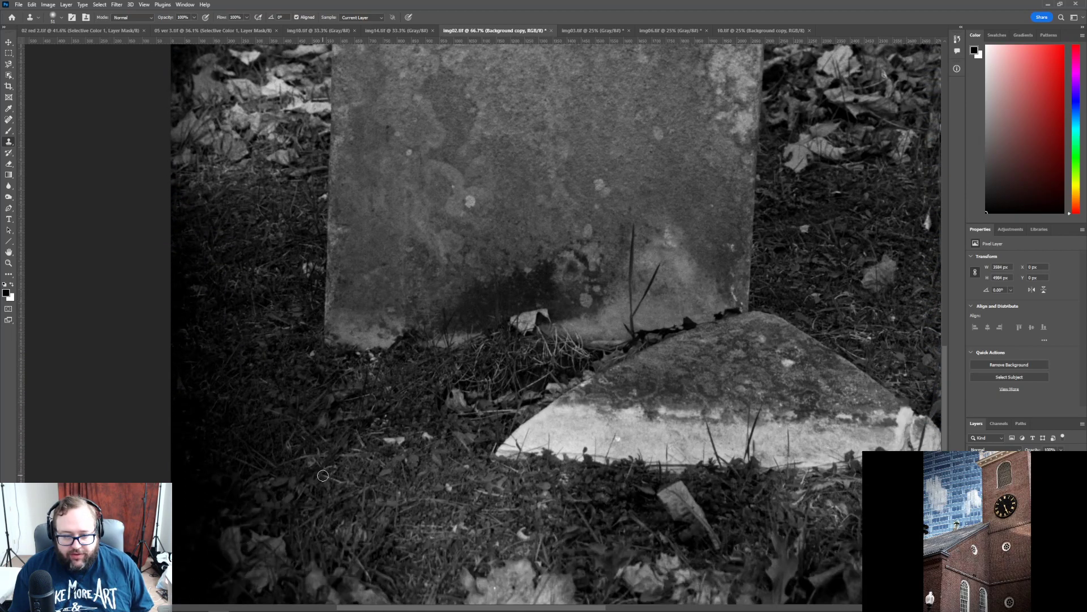
scroll(323, 475, down, 1)
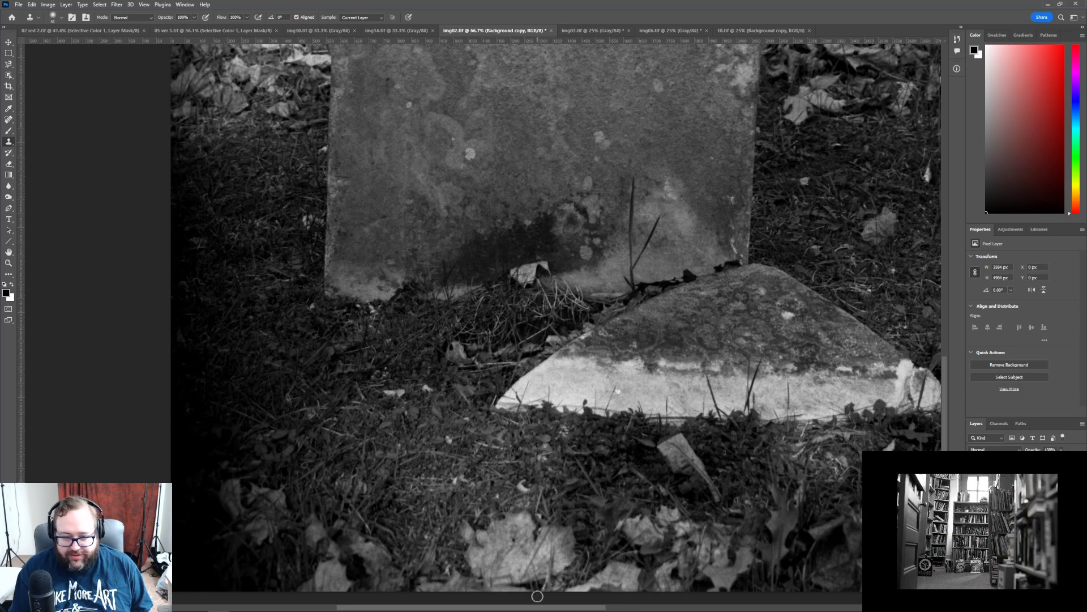
drag(548, 609, 670, 609)
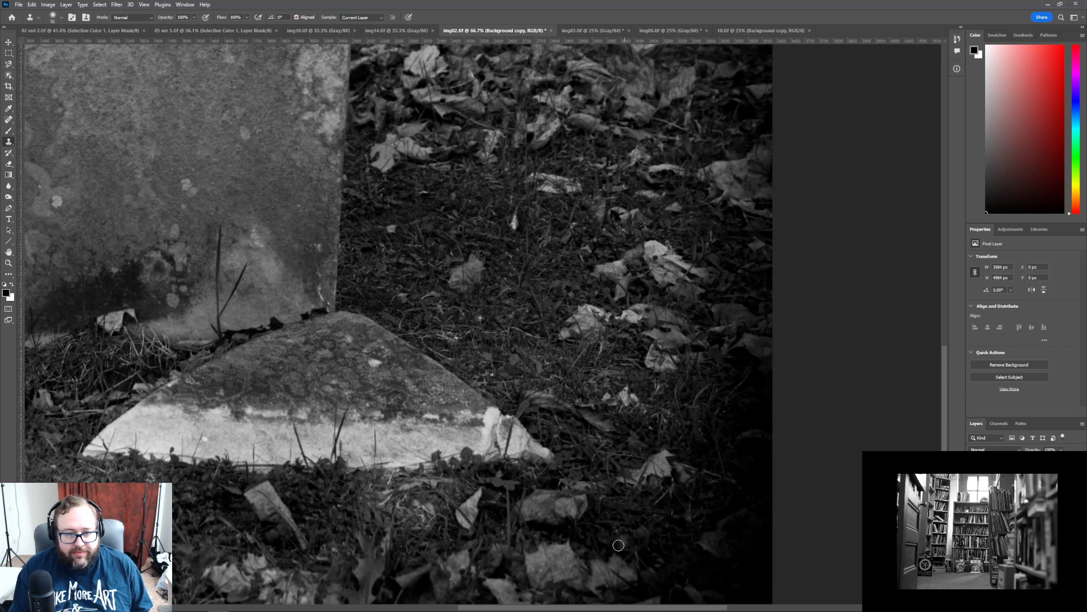
scroll(619, 545, up, 10)
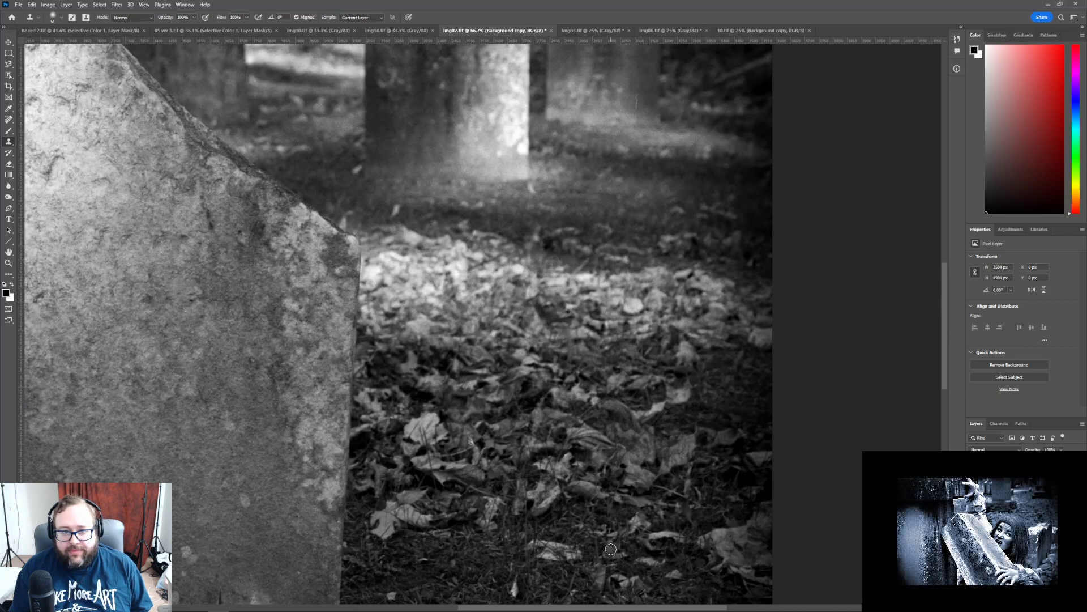
scroll(610, 549, up, 3)
alt+click(636, 193)
drag(637, 212, 637, 223)
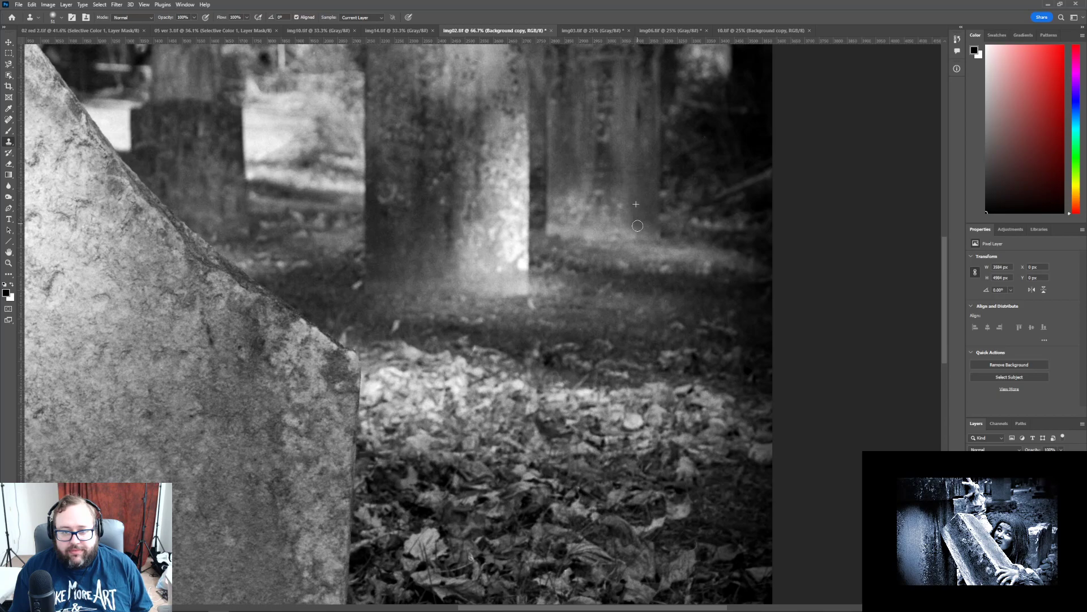
- Clone out the small curved hair mark at the top of the far-right background gravestone
scroll(542, 406, up, 5)
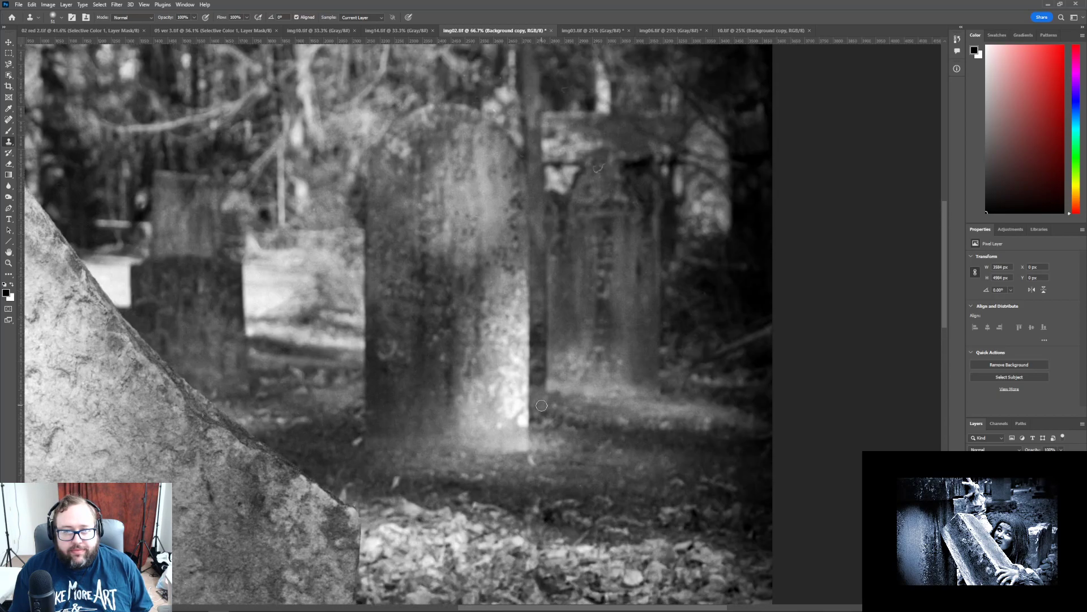
scroll(542, 405, up, 1)
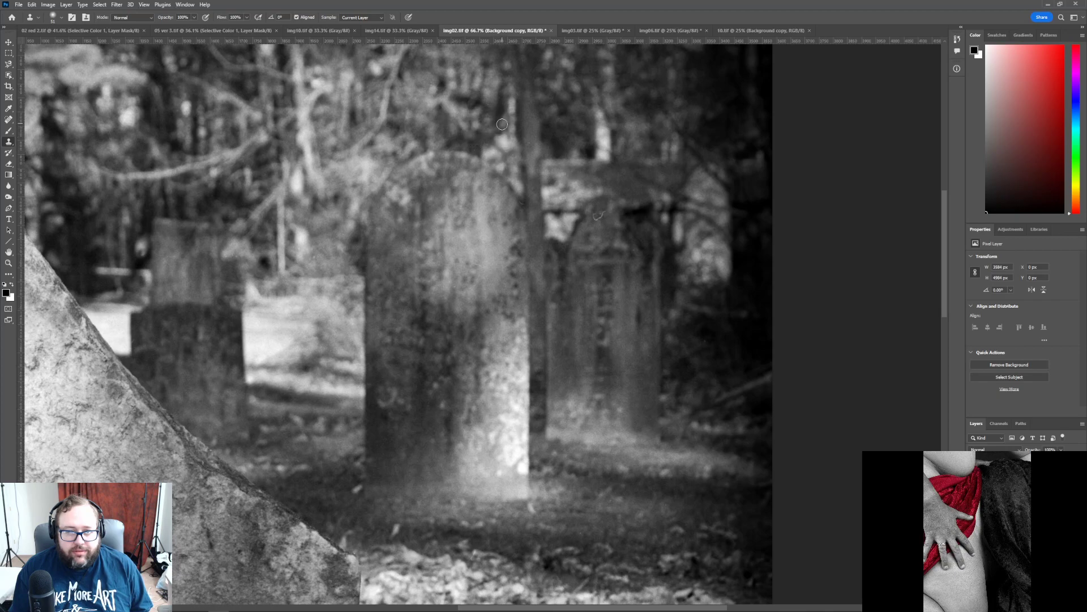
alt+click(747, 269)
click(604, 213)
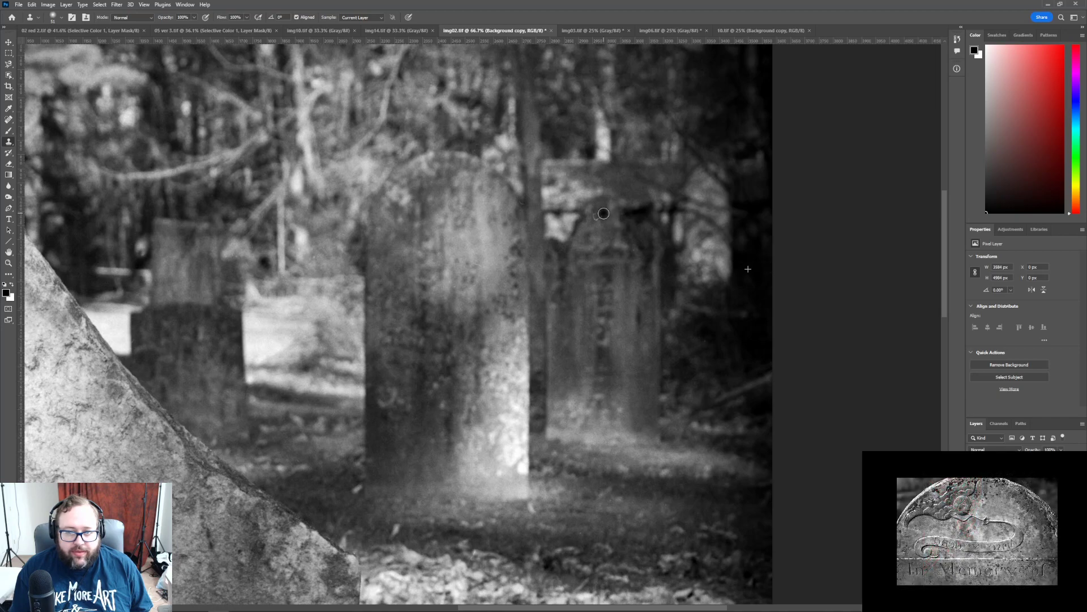
click(21, 5)
click(22, 6)
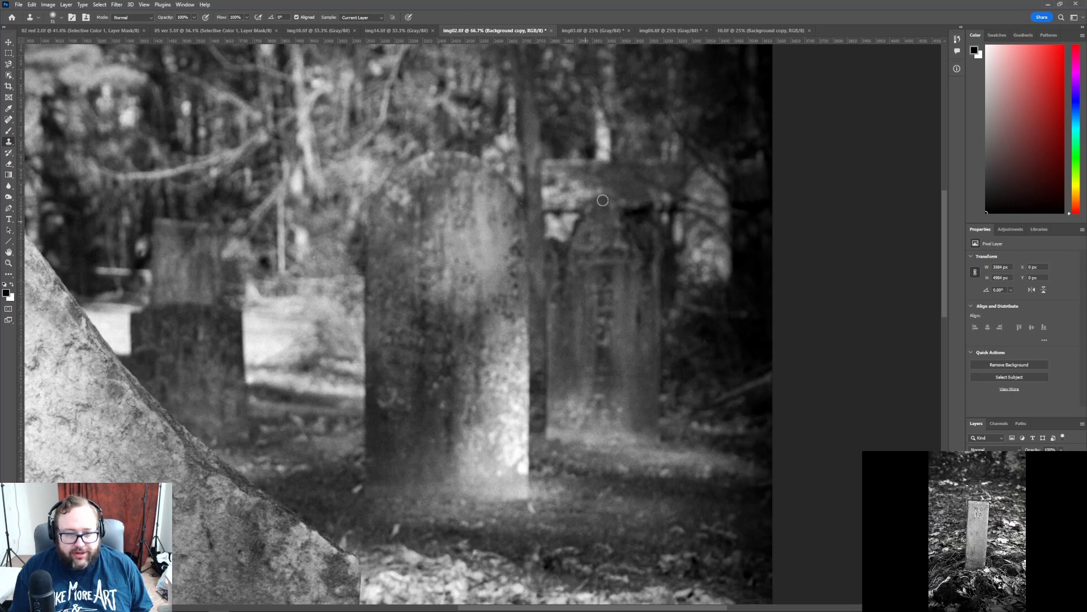
- Examine the whole img02 photo at 66.7% zoom for remaining dust and scratches, from the foreground grass up to the trees
scroll(455, 491, down, 3)
scroll(456, 490, down, 9)
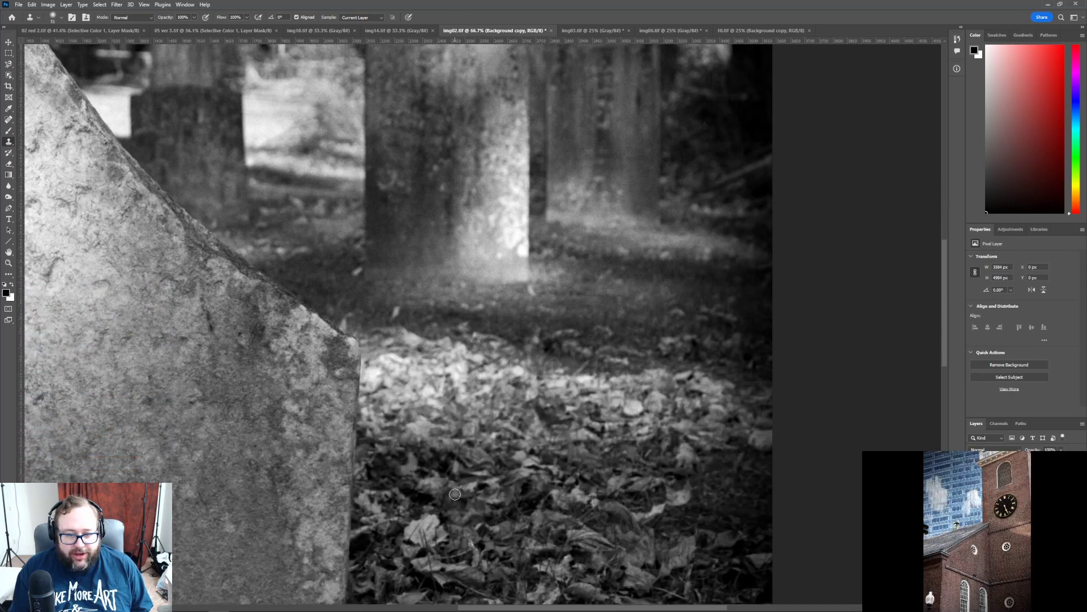
scroll(458, 496, down, 10)
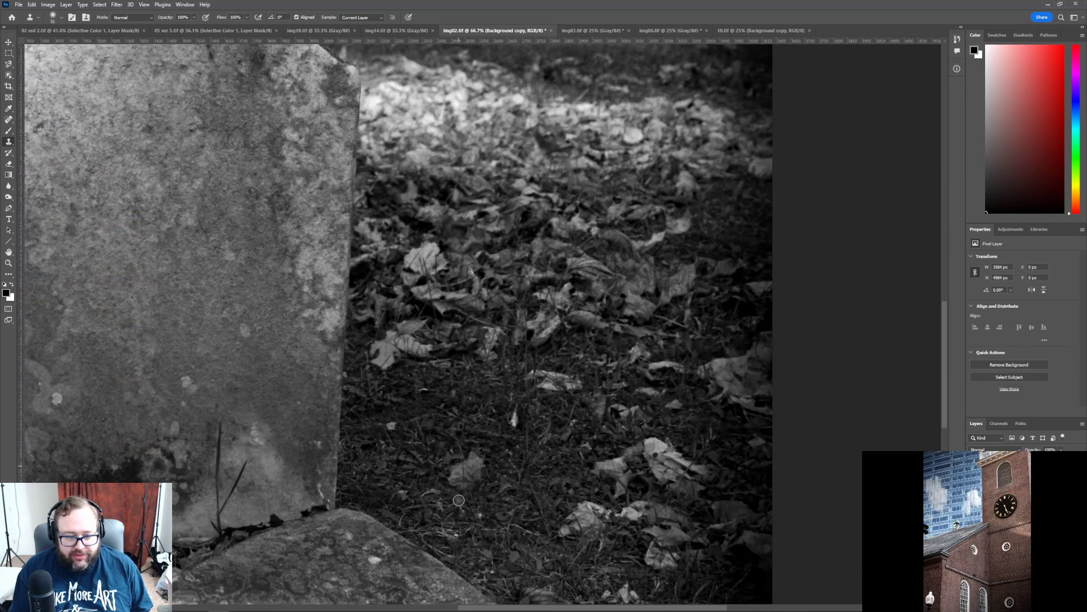
scroll(468, 509, down, 1)
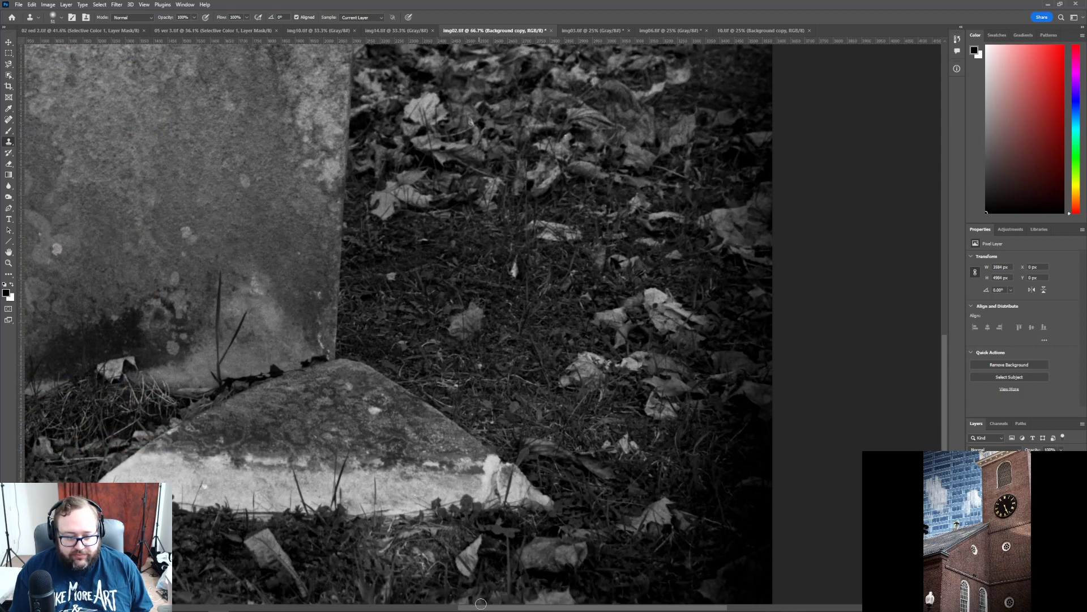
drag(480, 608, 393, 607)
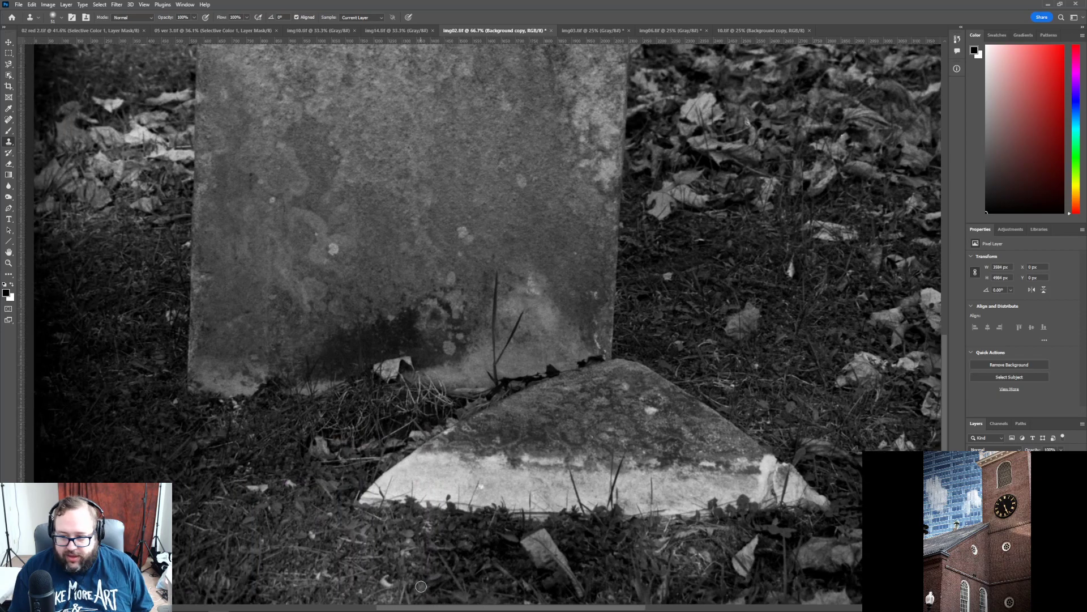
scroll(434, 581, up, 6)
scroll(434, 582, up, 19)
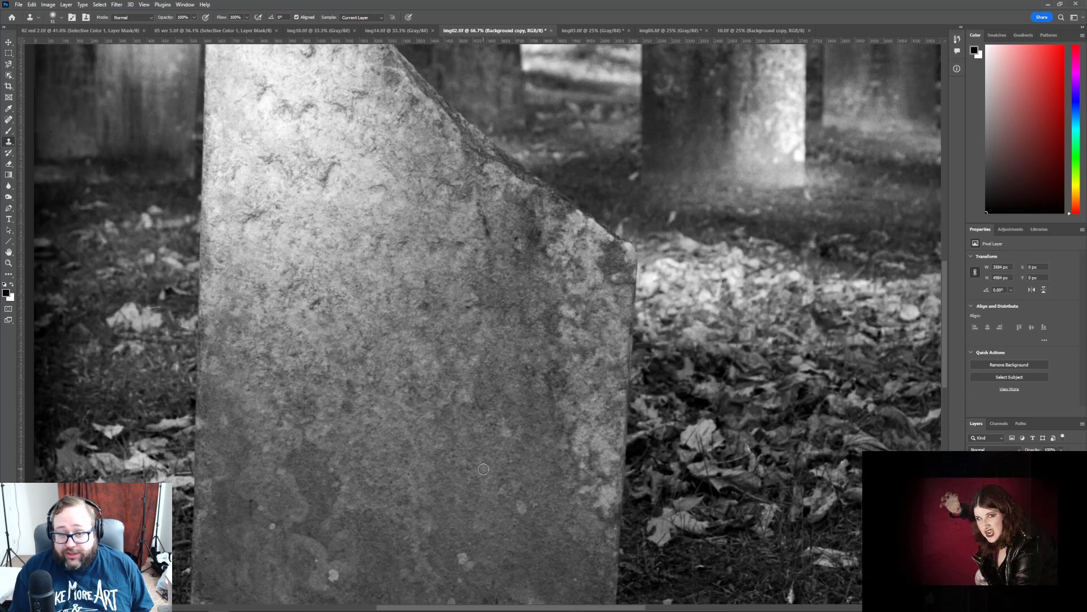
scroll(483, 469, up, 2)
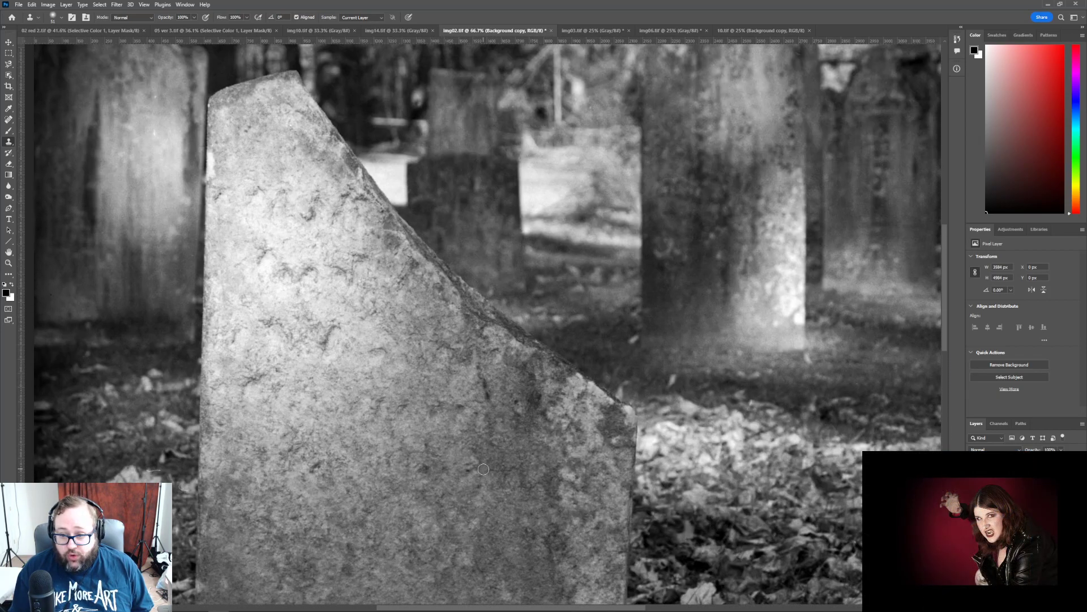
scroll(495, 465, up, 9)
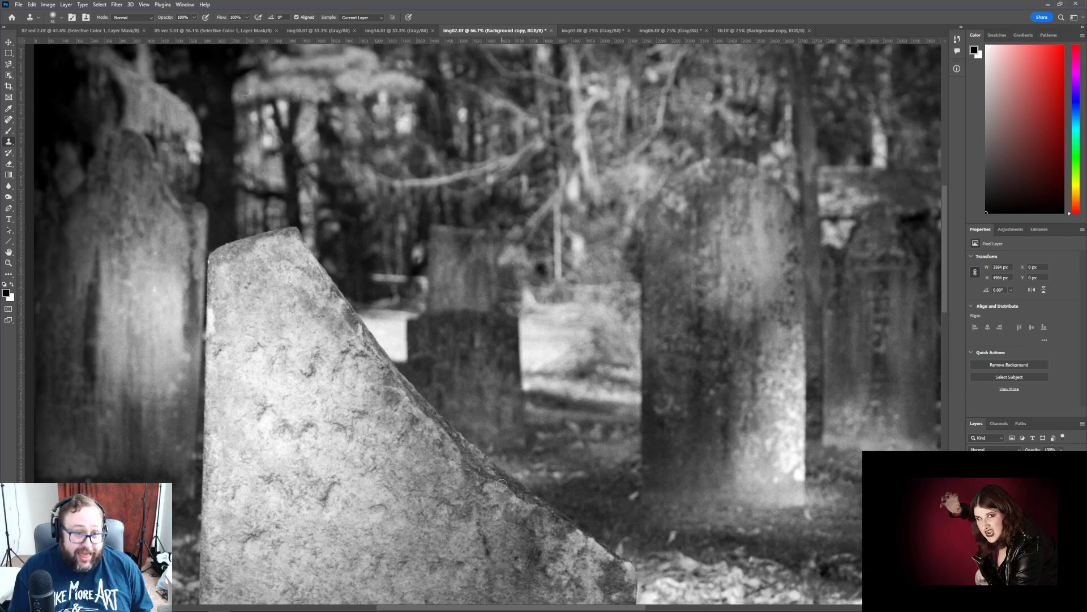
scroll(501, 484, up, 2)
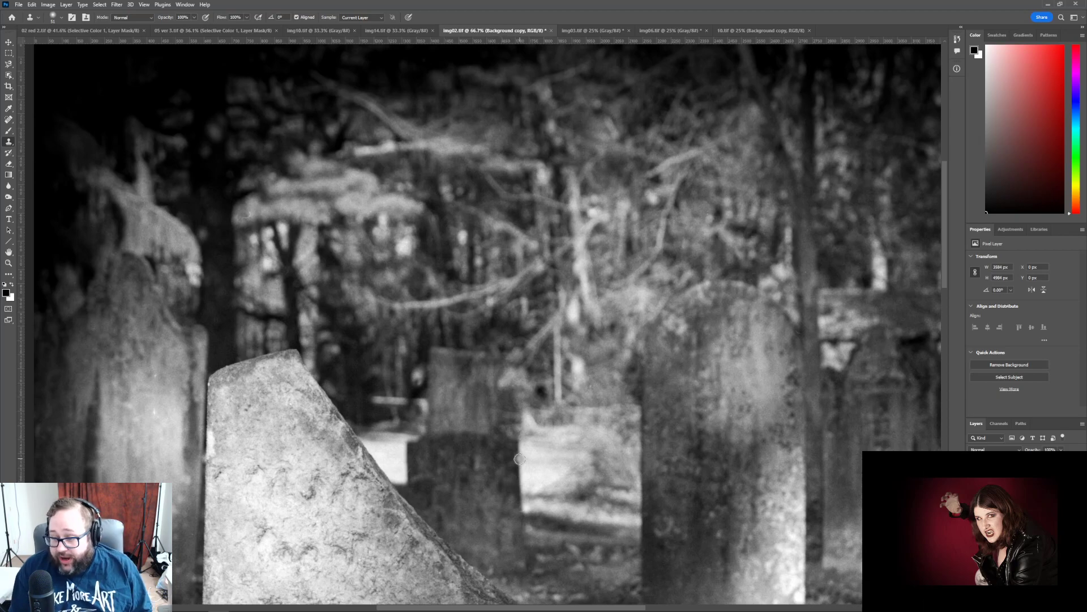
scroll(409, 425, up, 5)
scroll(409, 425, up, 2)
scroll(413, 427, down, 3)
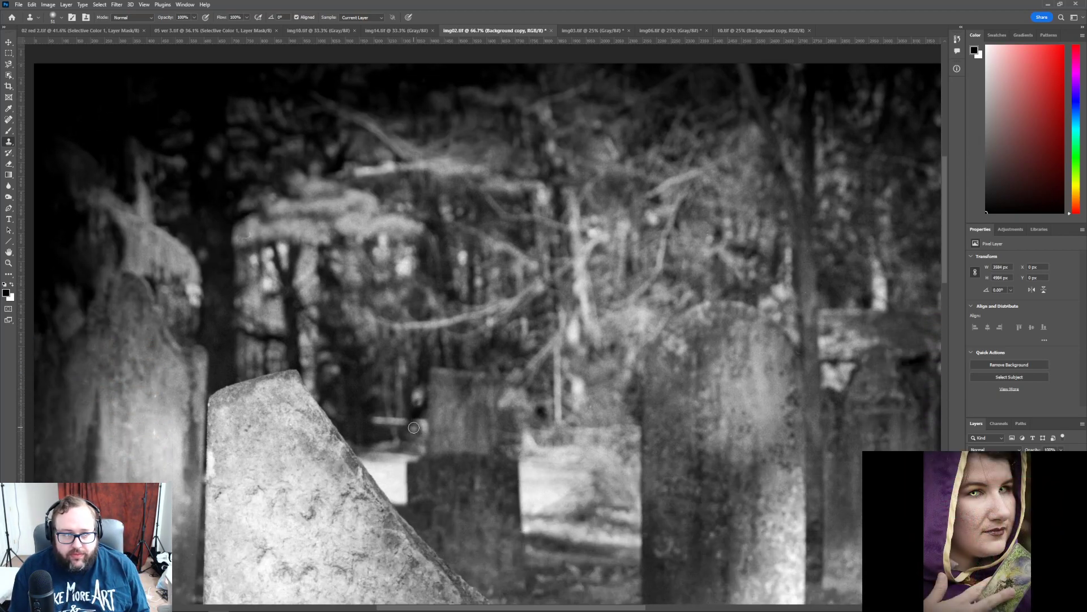
scroll(414, 427, up, 4)
scroll(414, 427, down, 2)
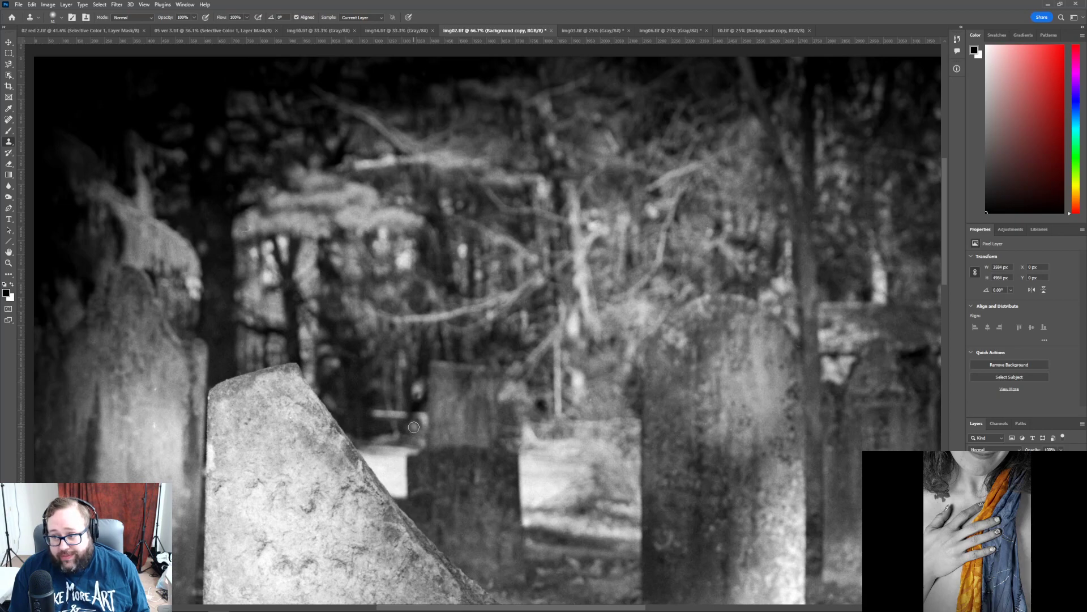
- Recheck the img02 photo from the background trees down to the foreground leaves for leftover dust and scratches
scroll(537, 579, down, 3)
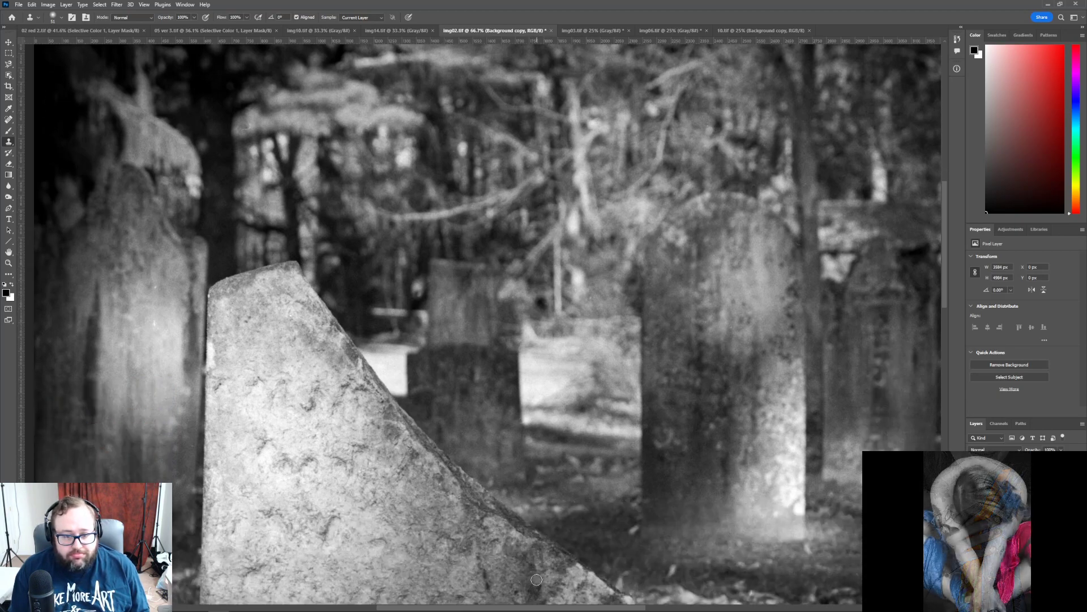
scroll(537, 579, down, 10)
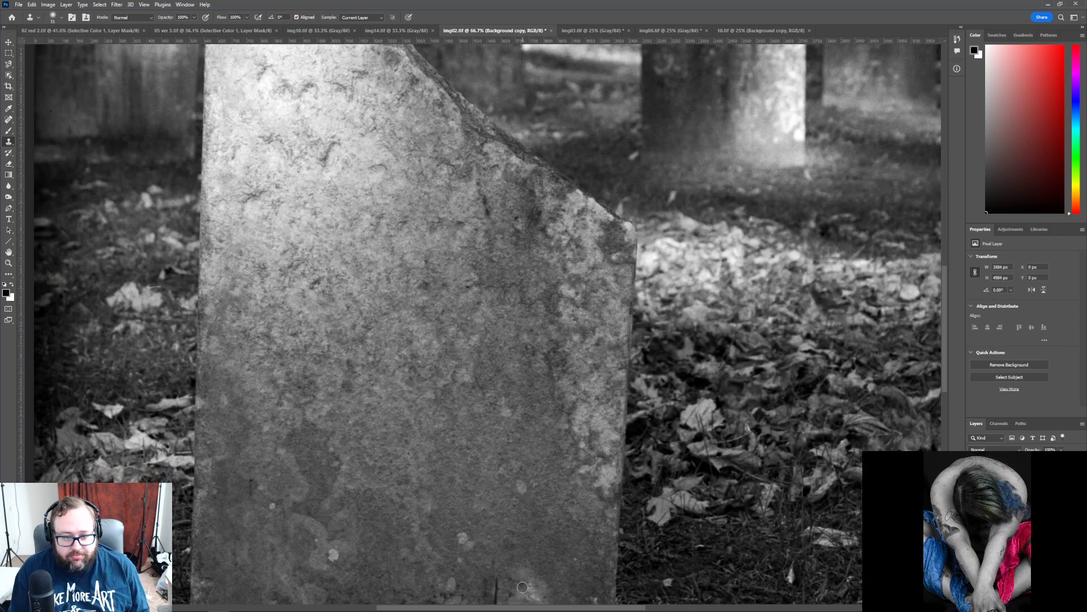
scroll(523, 586, down, 9)
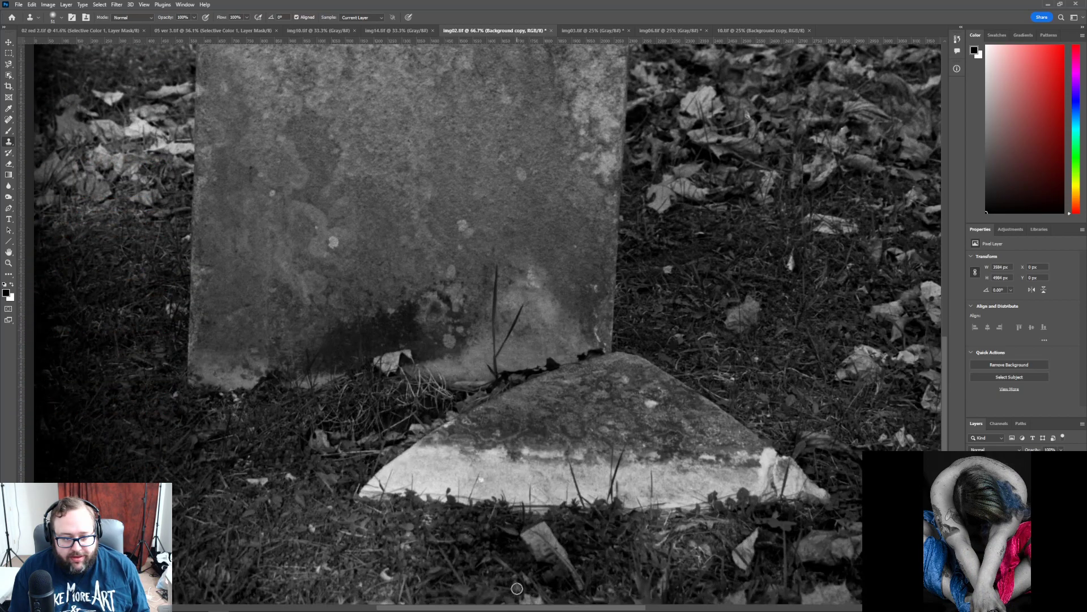
scroll(517, 589, down, 2)
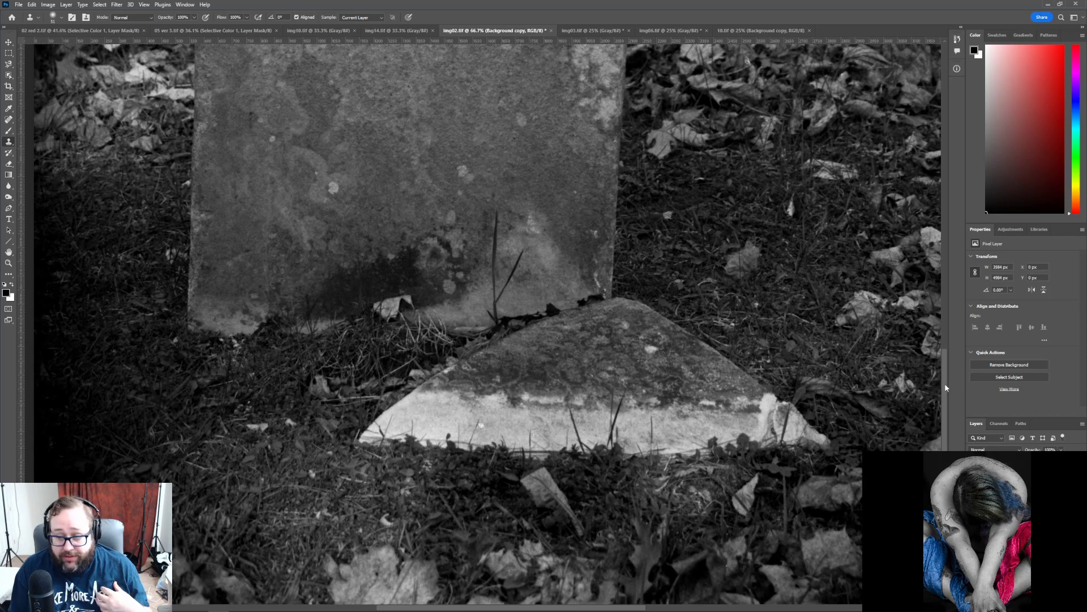
scroll(941, 383, down, 6)
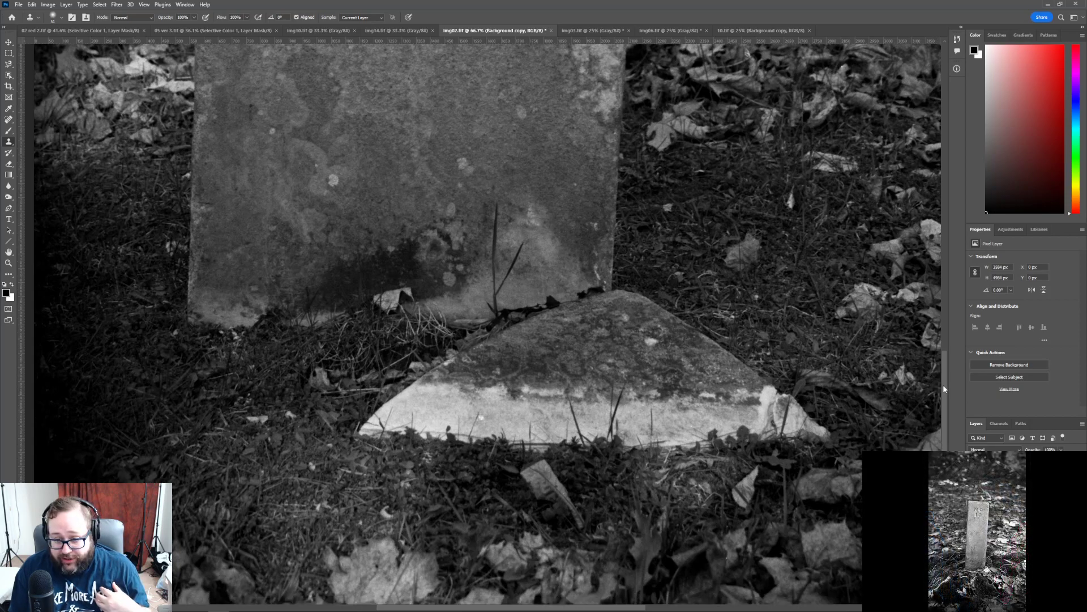
scroll(869, 408, up, 2)
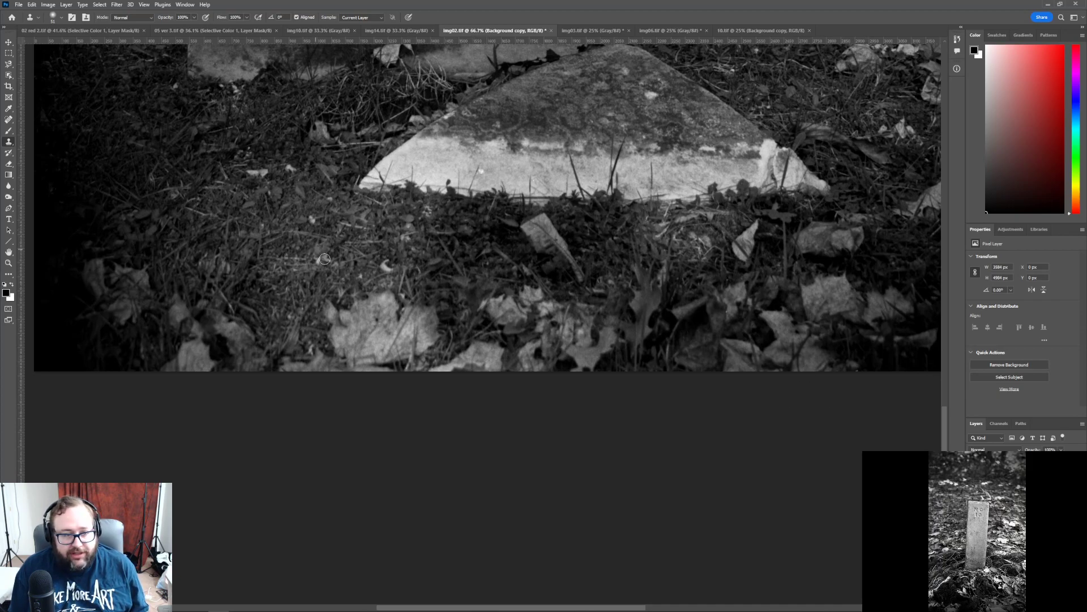
scroll(335, 282, up, 1)
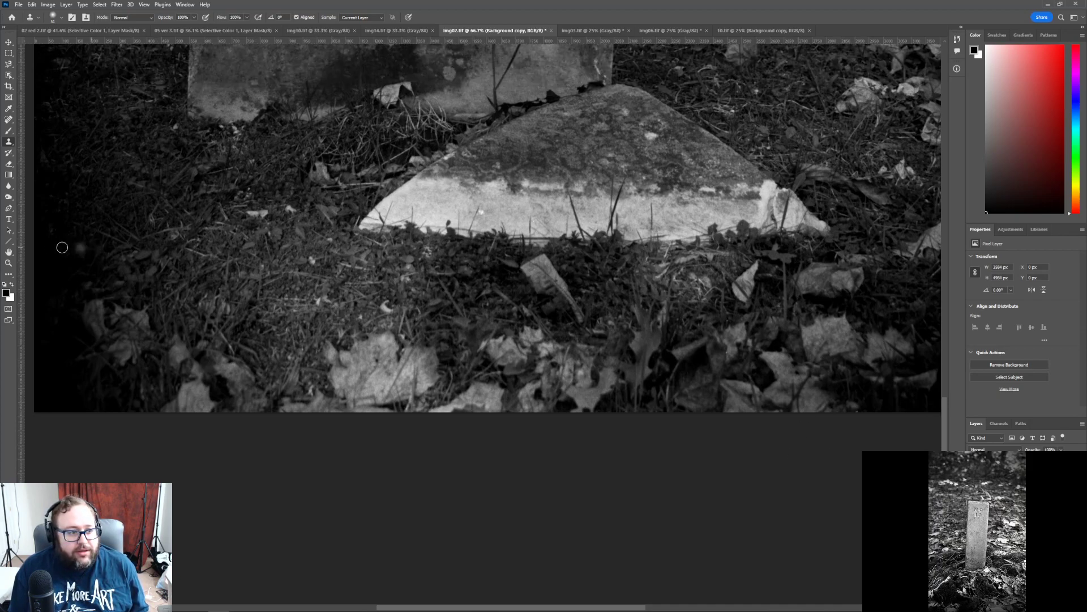
- Zoom out to 25% and review the overall look of the retouched gravestone photo
click(8, 263)
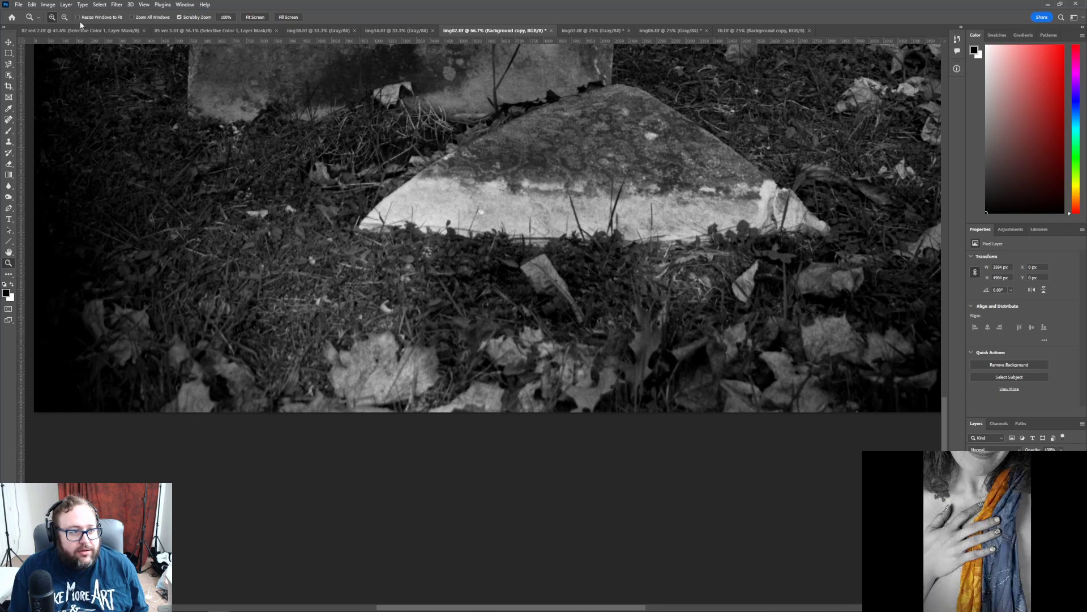
alt+click(308, 188)
alt+click(308, 188)
scroll(352, 374, up, 5)
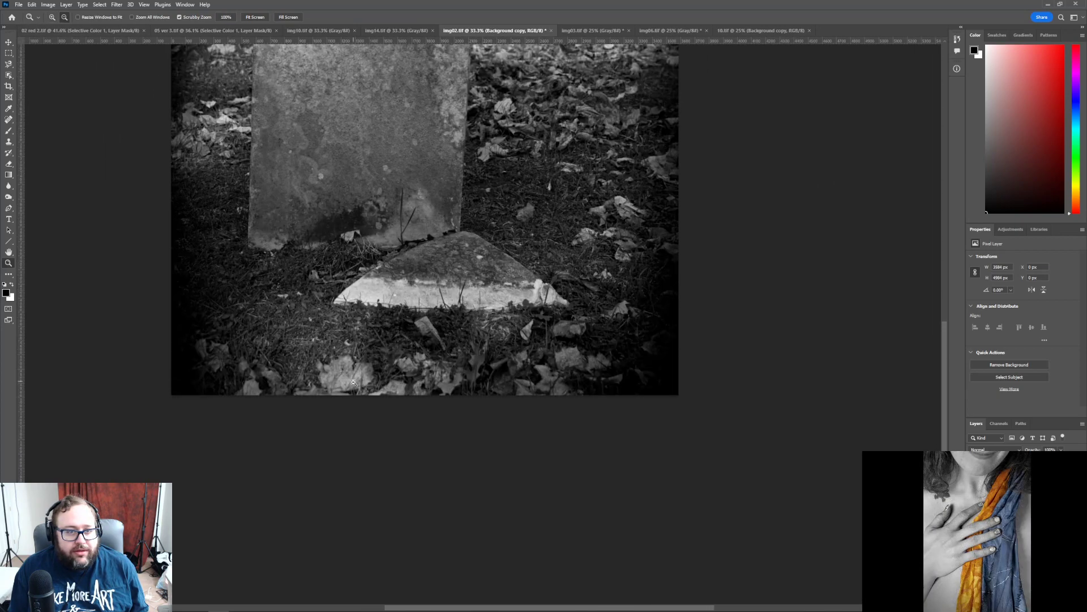
scroll(353, 383, up, 1)
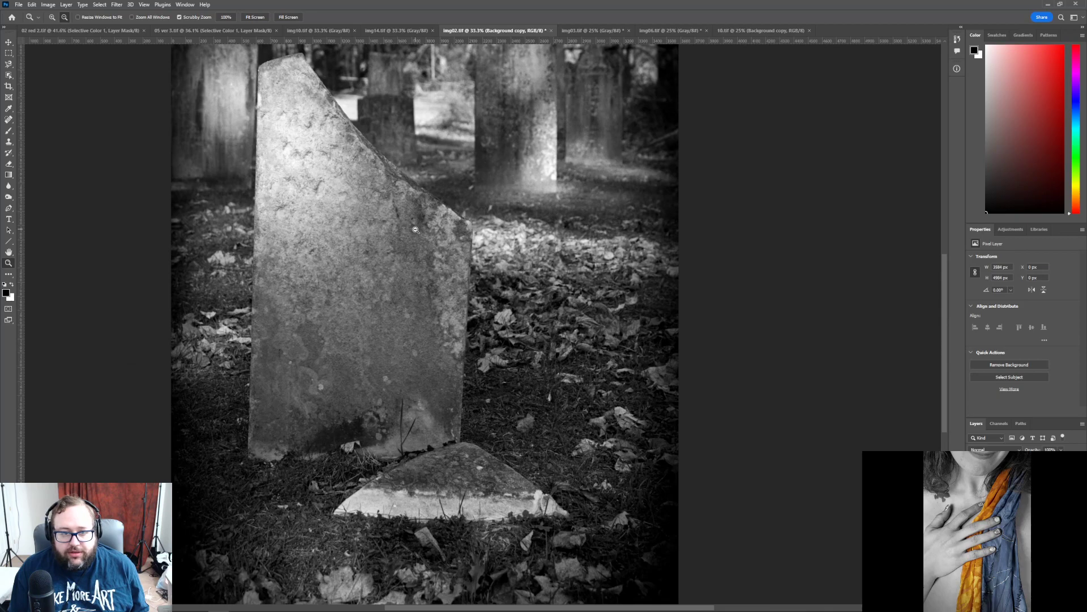
alt+click(415, 235)
scroll(369, 292, up, 1)
scroll(357, 318, down, 2)
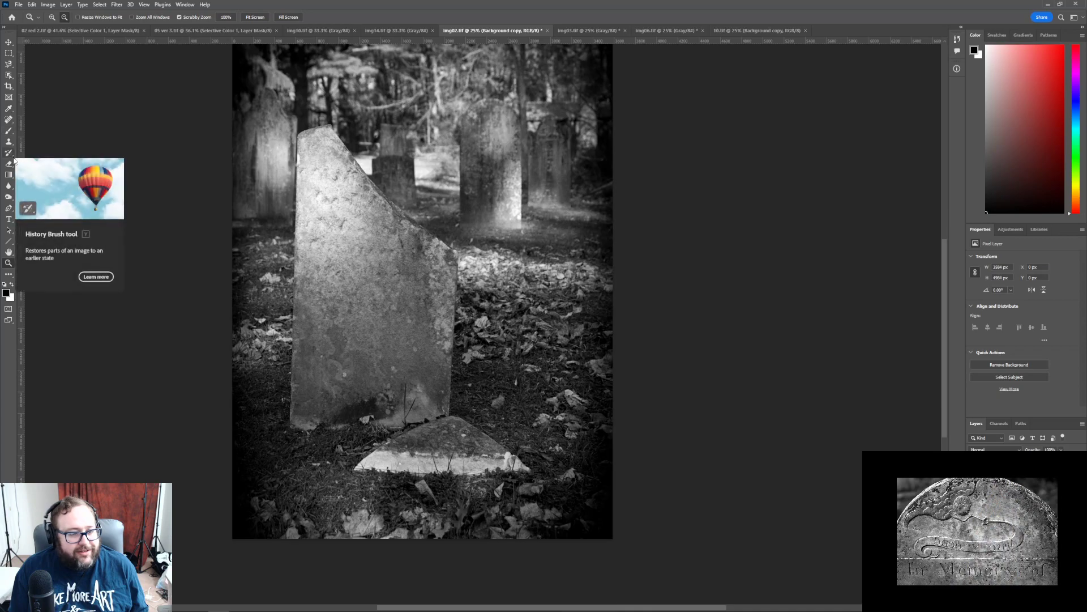
scroll(68, 219, up, 1)
scroll(83, 239, up, 3)
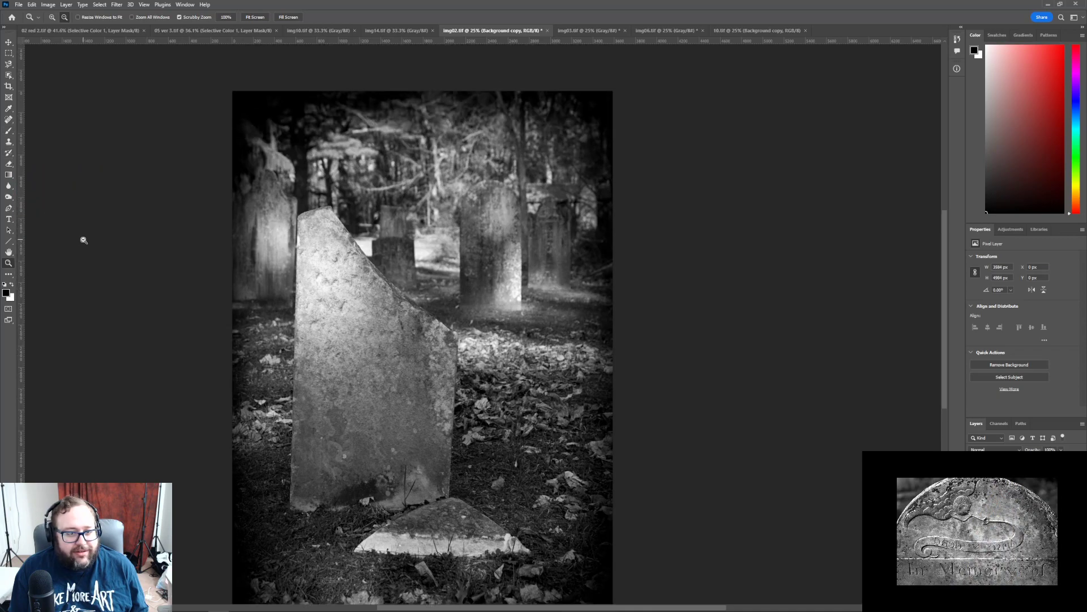
click(18, 4)
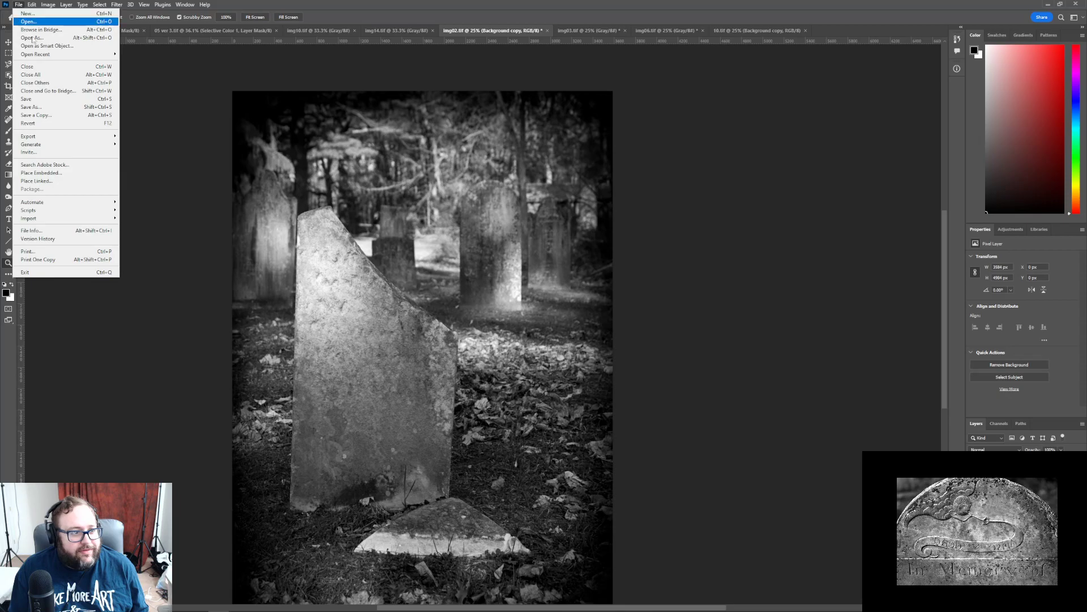
click(46, 115)
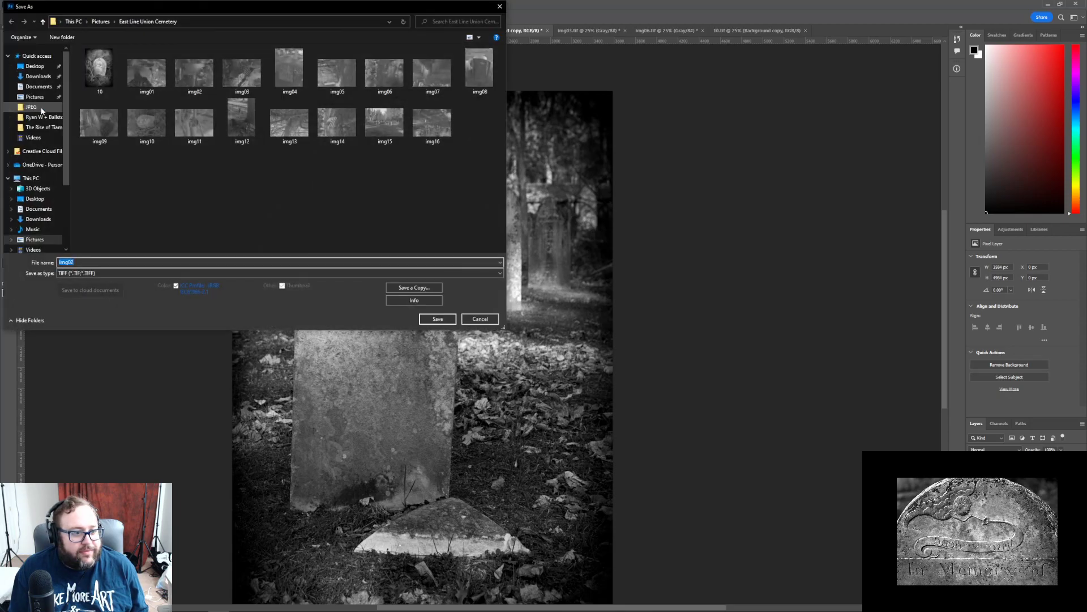
click(480, 319)
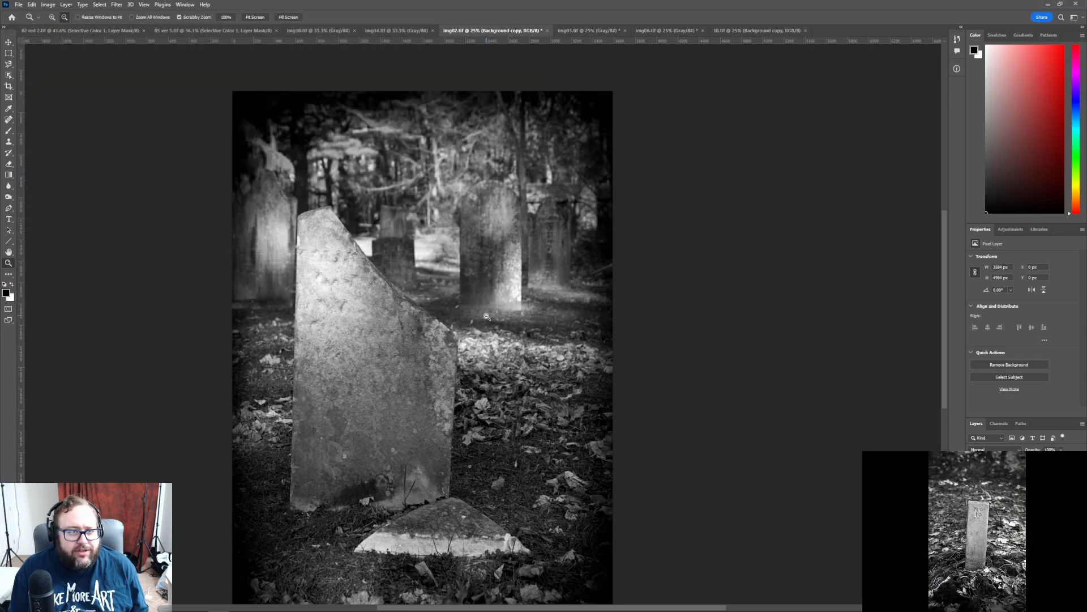
- Save the retouched photo as a layered, uncompressed TIFF named 02 in the East Line Union Cemetery folder
click(18, 5)
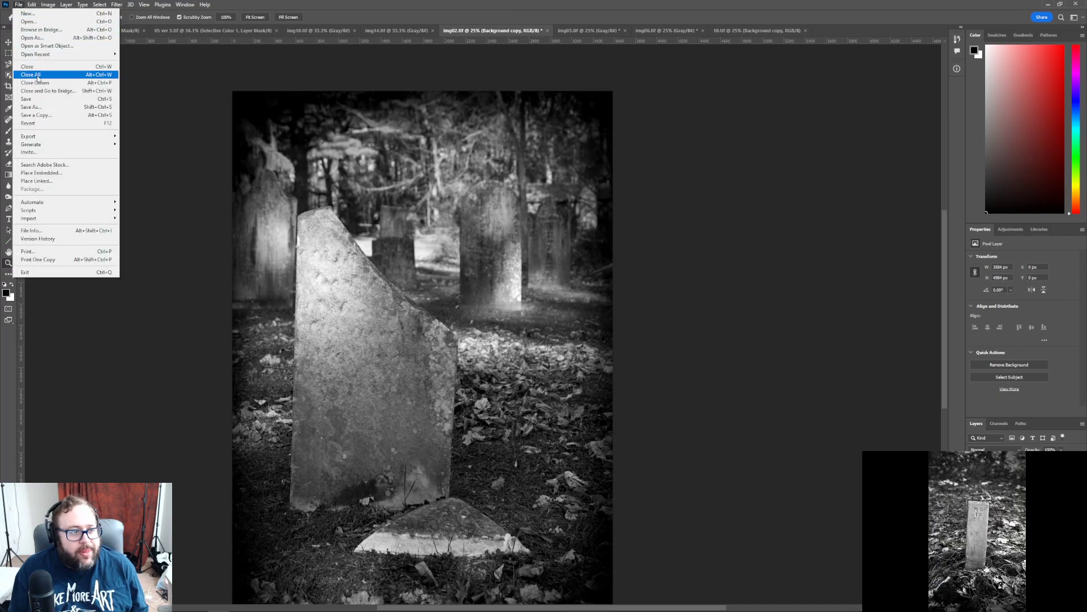
click(42, 108)
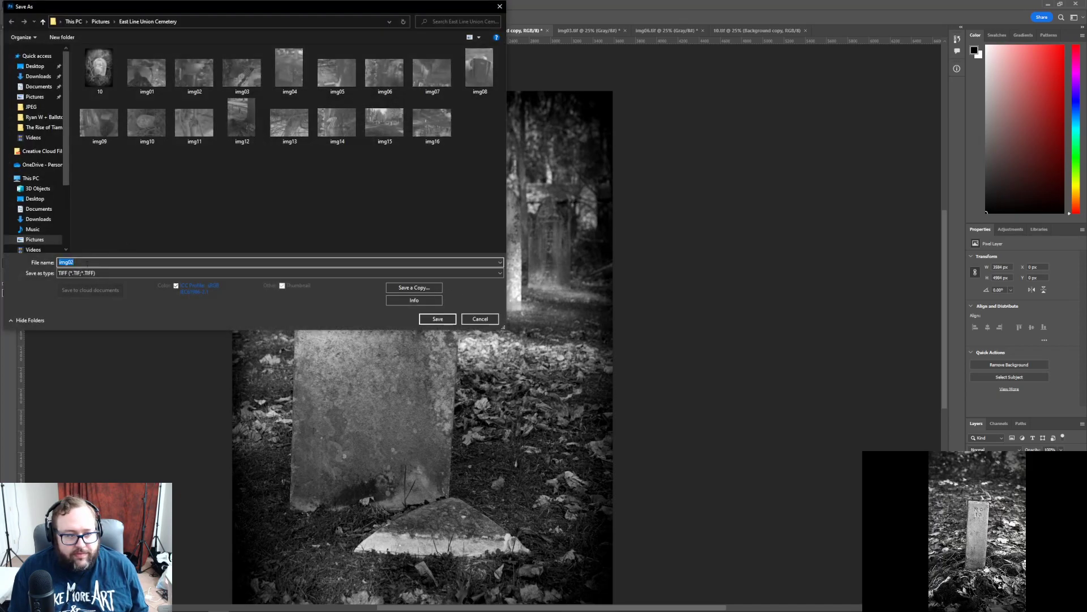
click(147, 264)
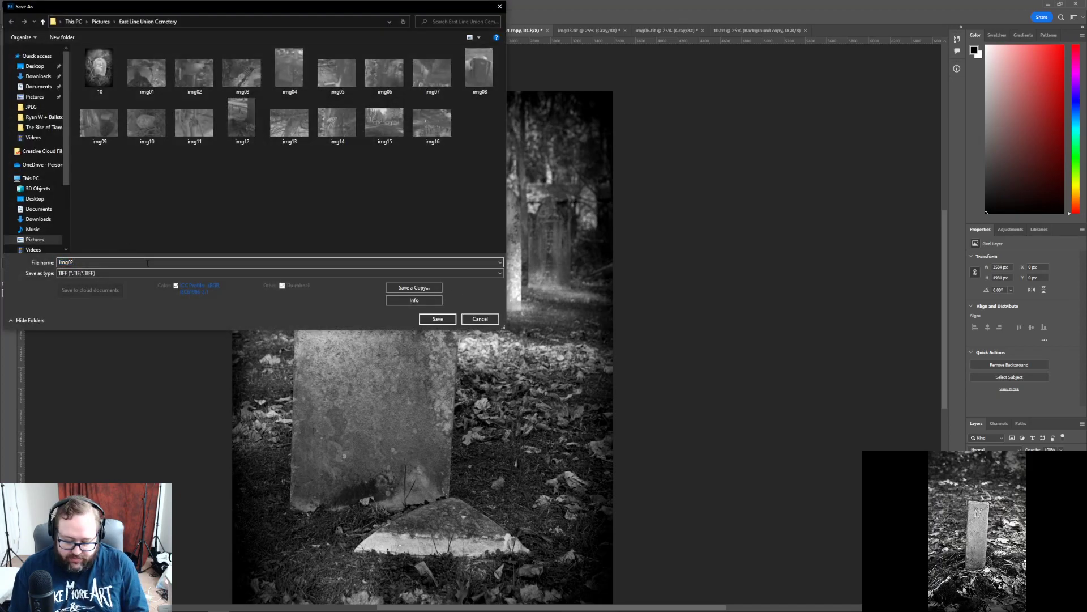
key(Home)
key(Delete)
key(Delete)
key(Delete)
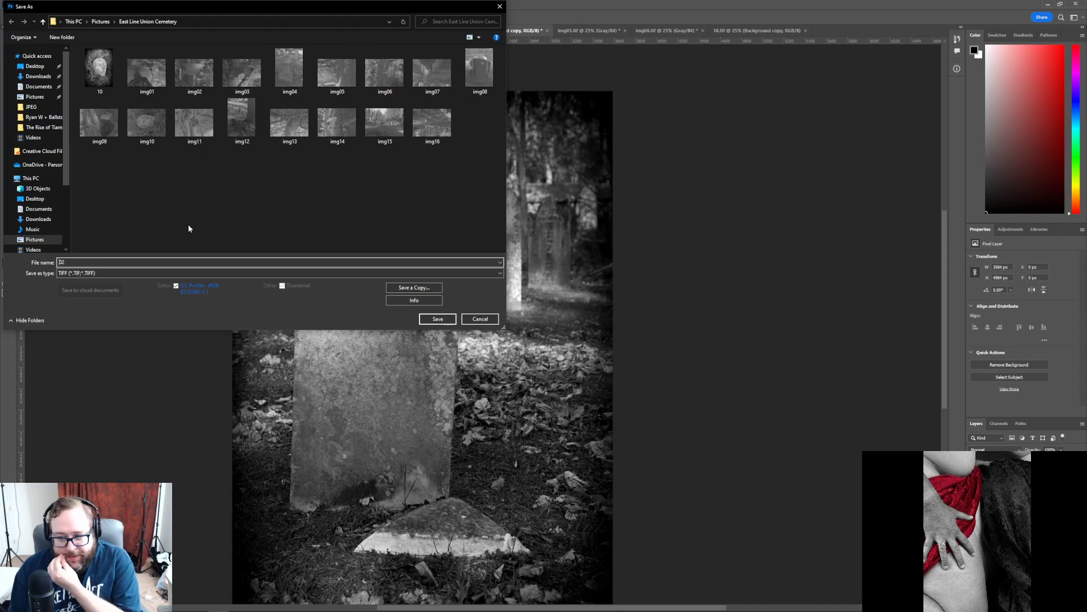
click(437, 319)
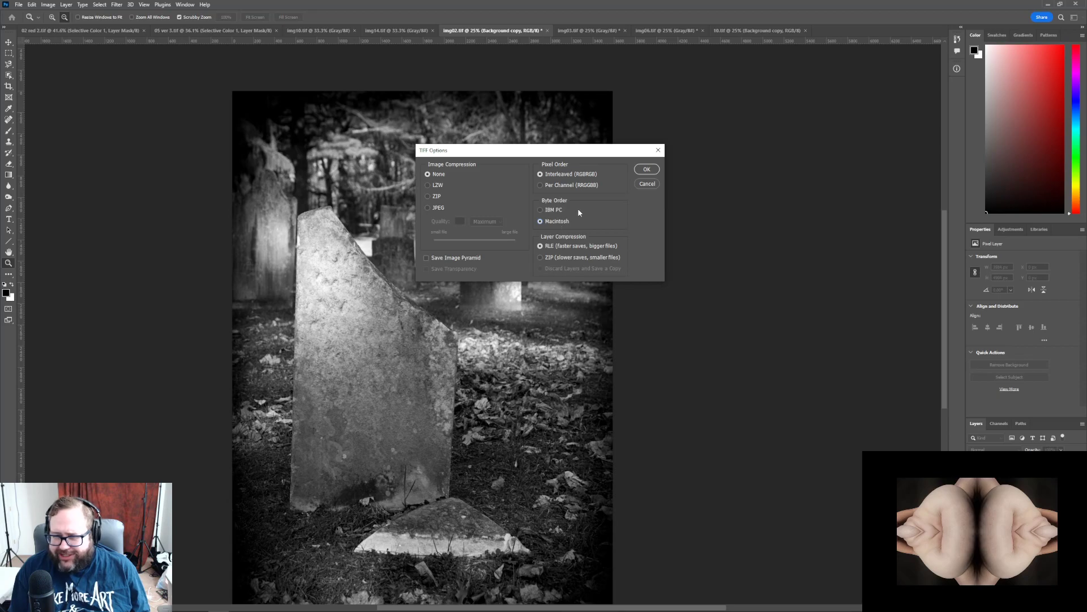
click(646, 169)
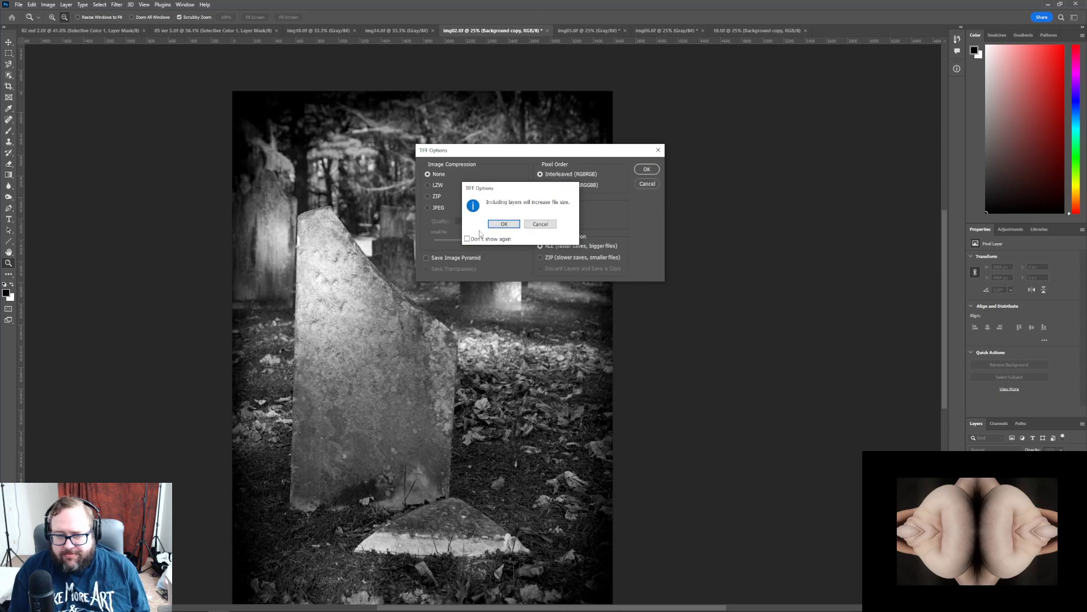
click(504, 225)
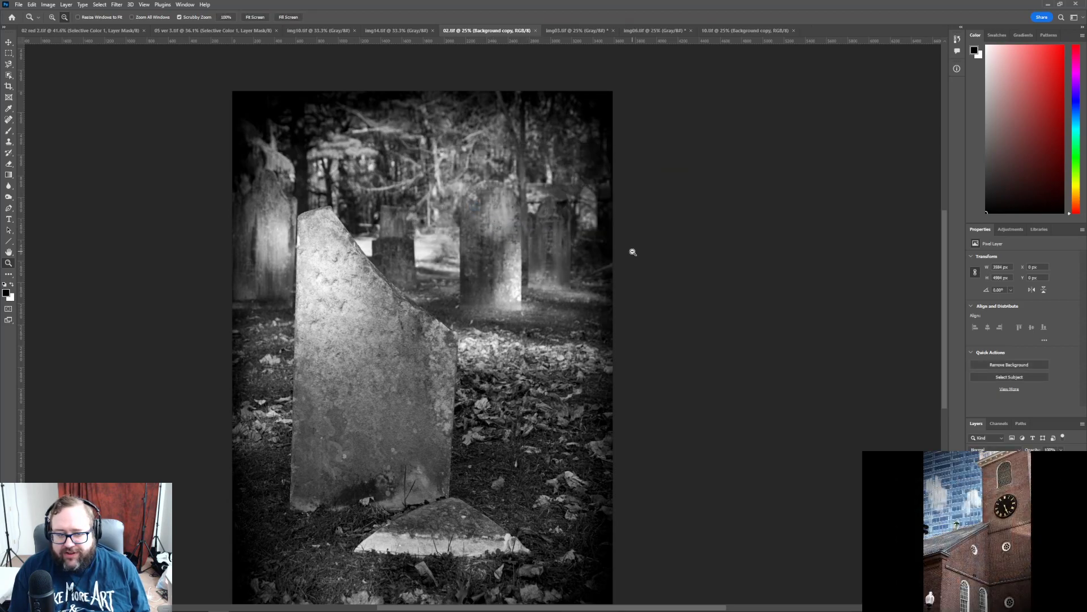
- Look over the finished 02.tif photo once more and close it
scroll(702, 405, down, 1)
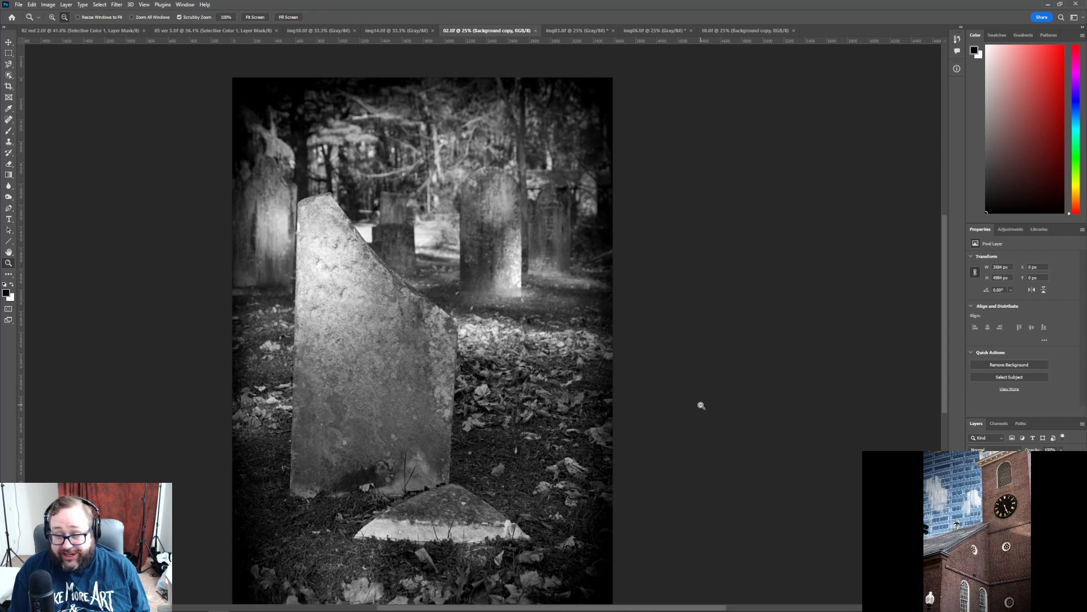
scroll(701, 405, down, 1)
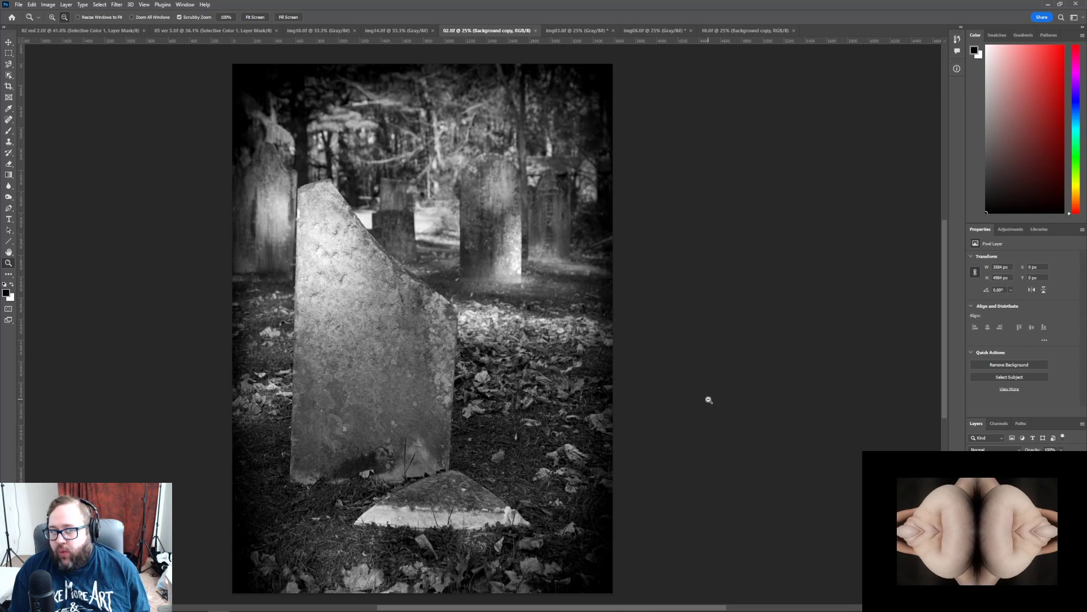
scroll(709, 400, down, 1)
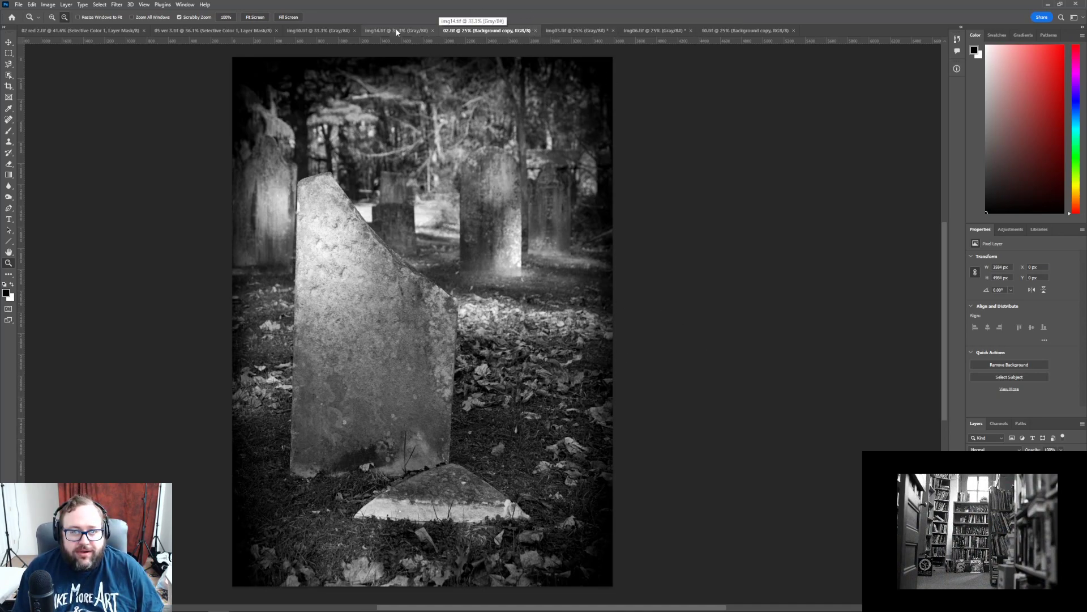
click(535, 30)
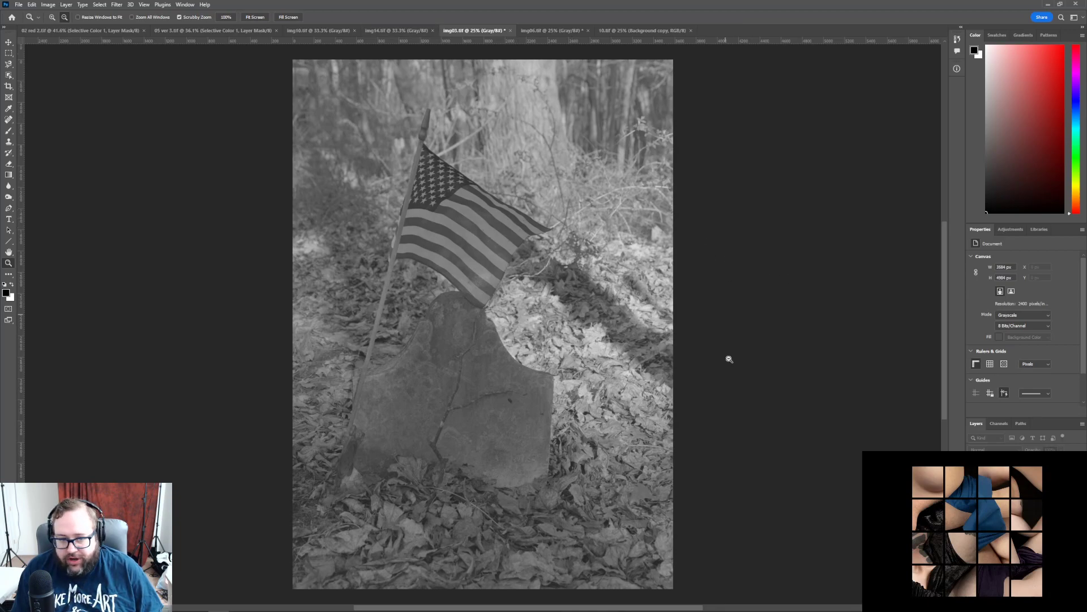
- Convert the grayscale photo of the flag and broken gravestone to RGB Color mode
scroll(729, 367, down, 1)
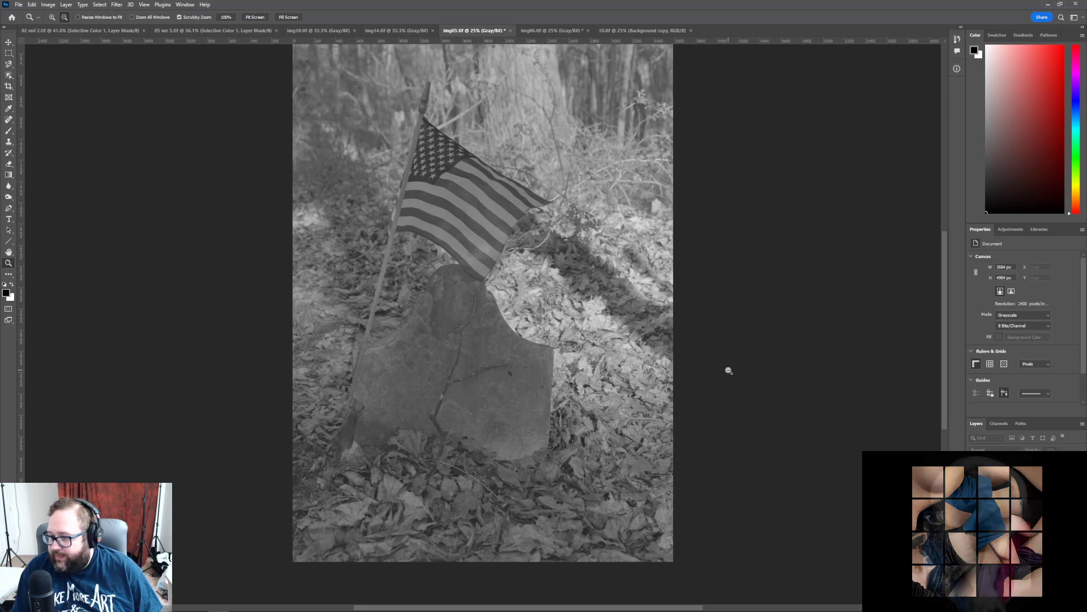
scroll(728, 367, up, 1)
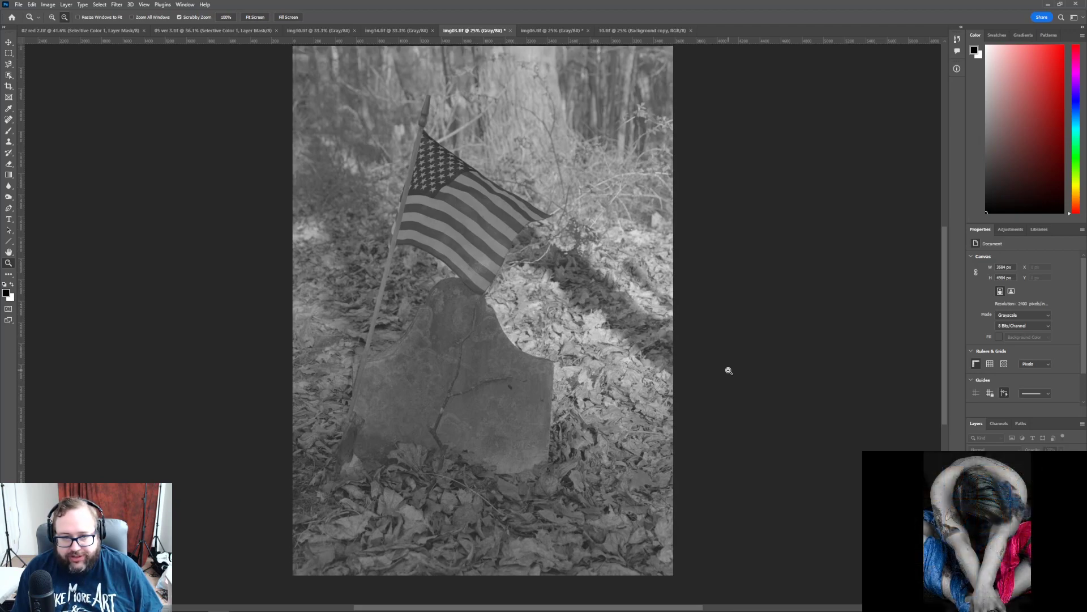
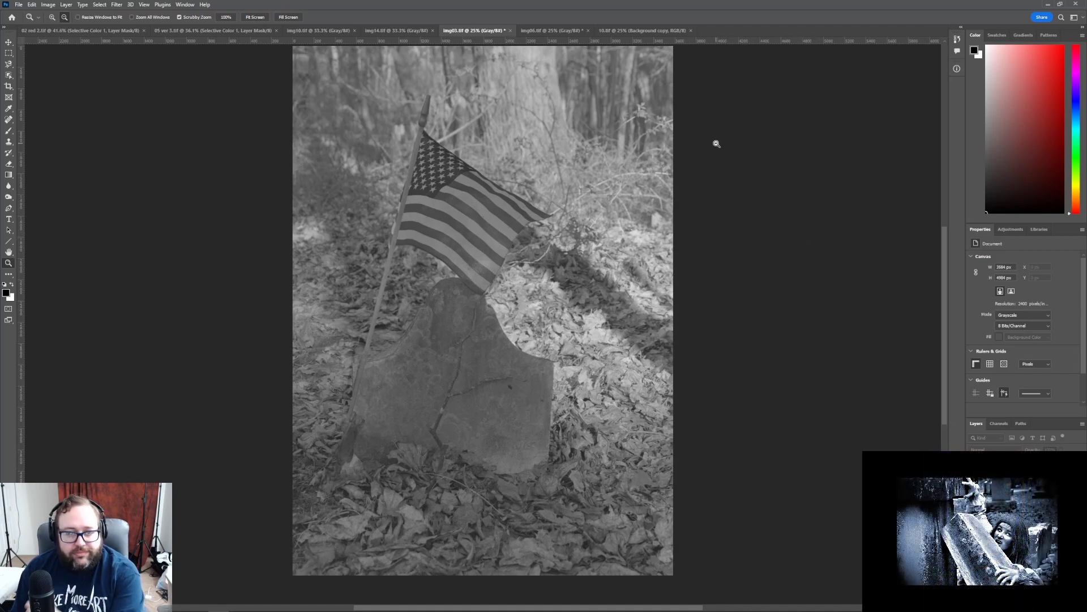
scroll(830, 500, up, 1)
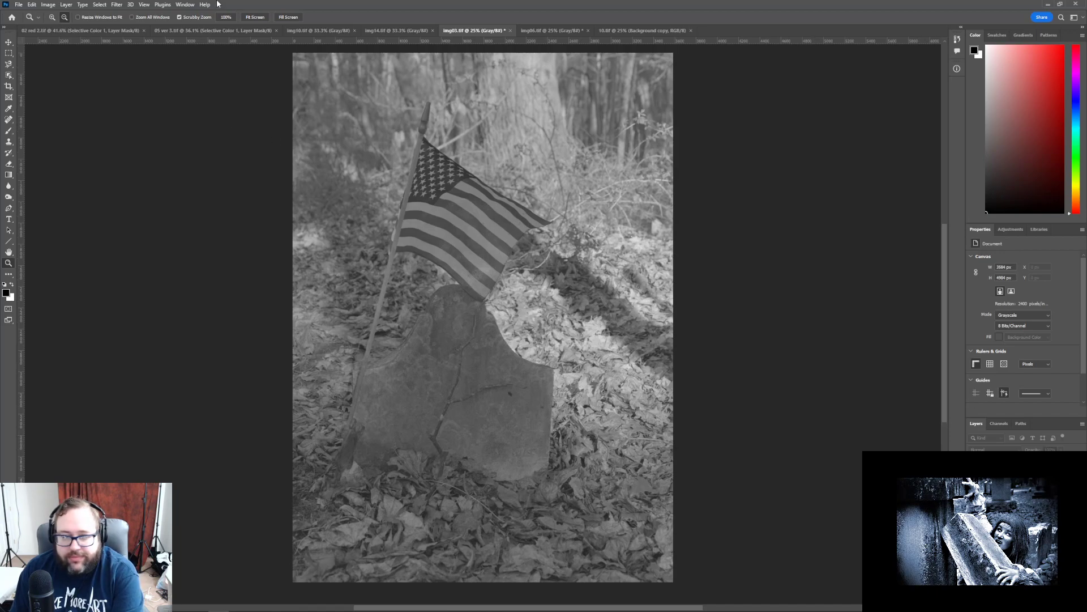
click(48, 4)
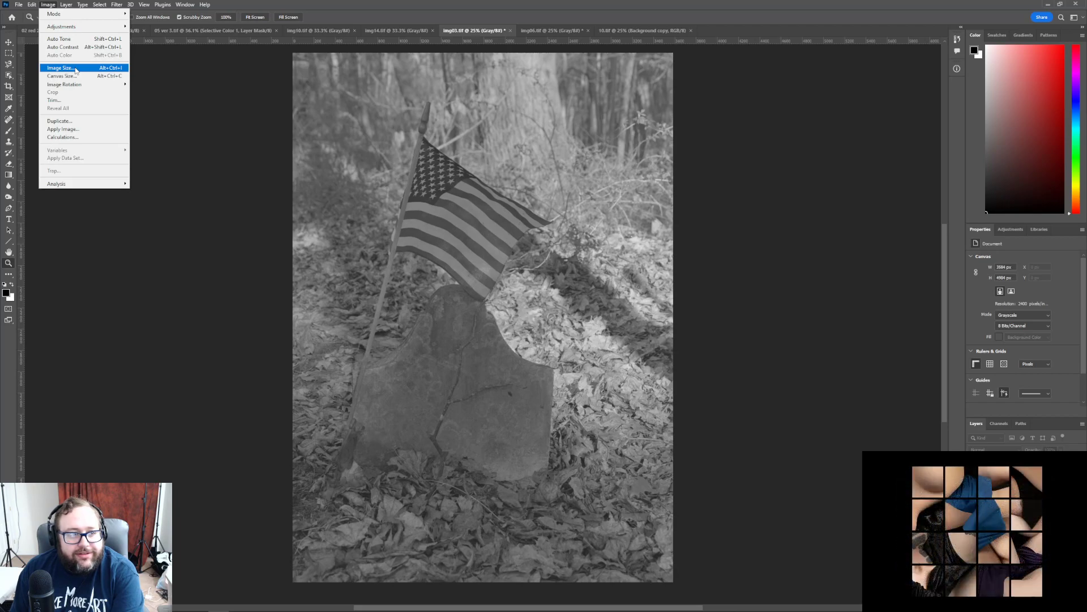
mouse_move(85, 14)
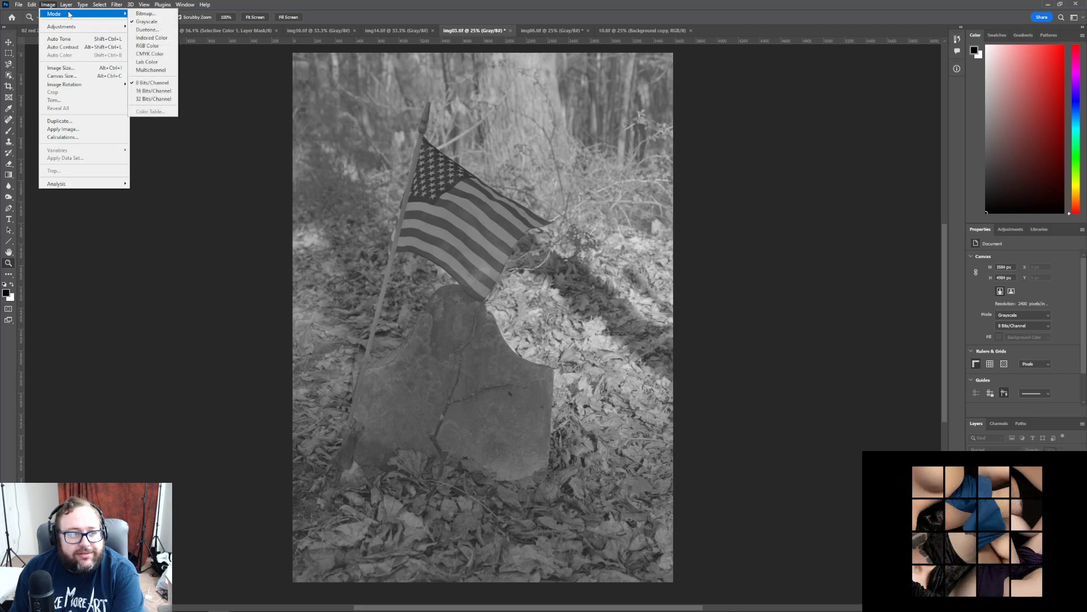
click(160, 46)
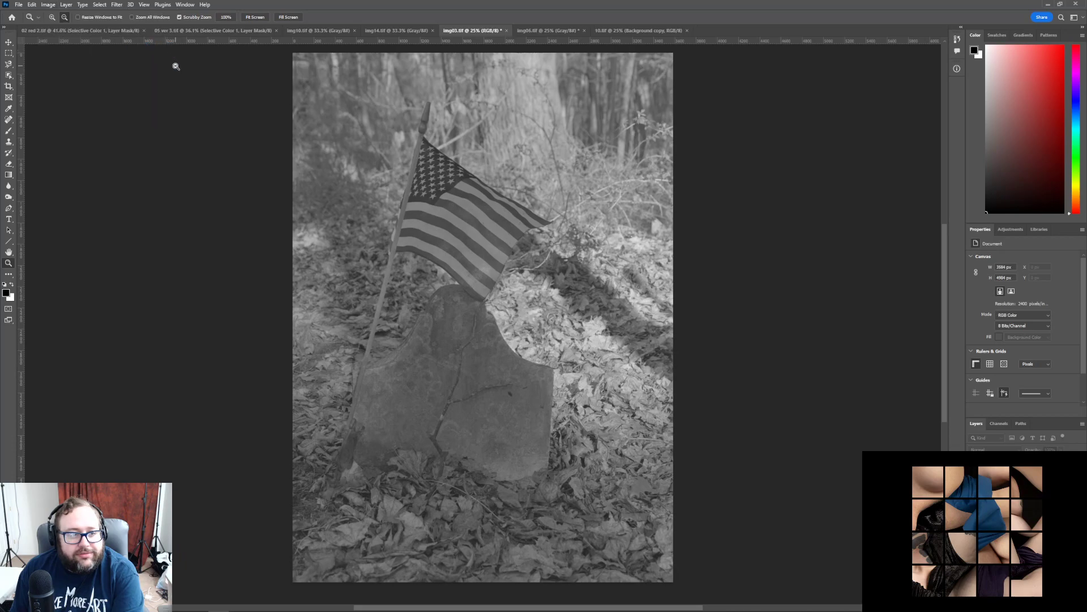
- Duplicate the flag photo's Background layer, keeping the default name
mouse_move(363, 610)
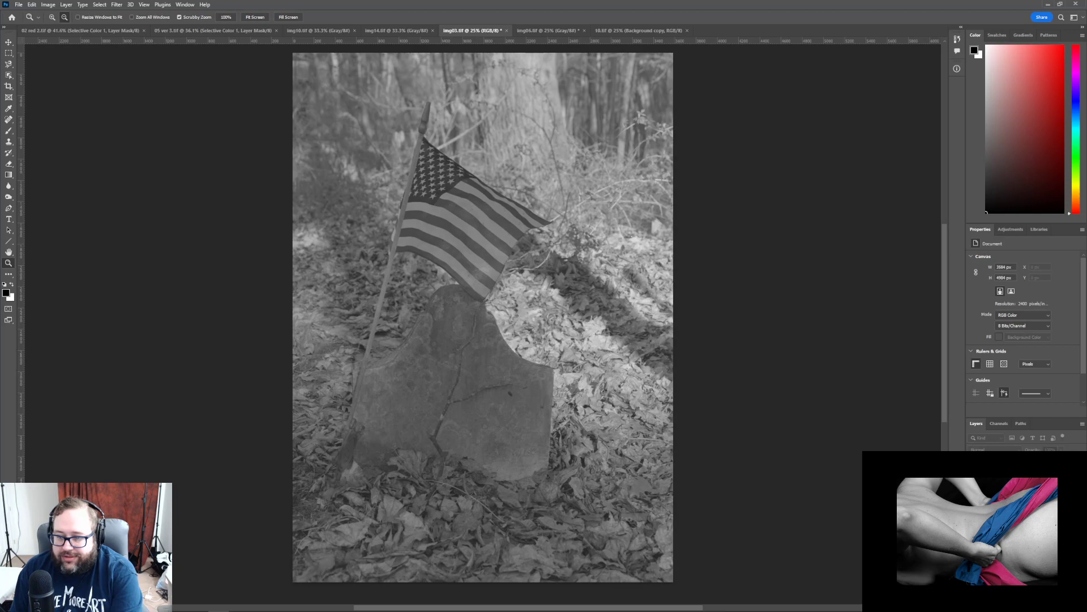
click(991, 487)
click(613, 183)
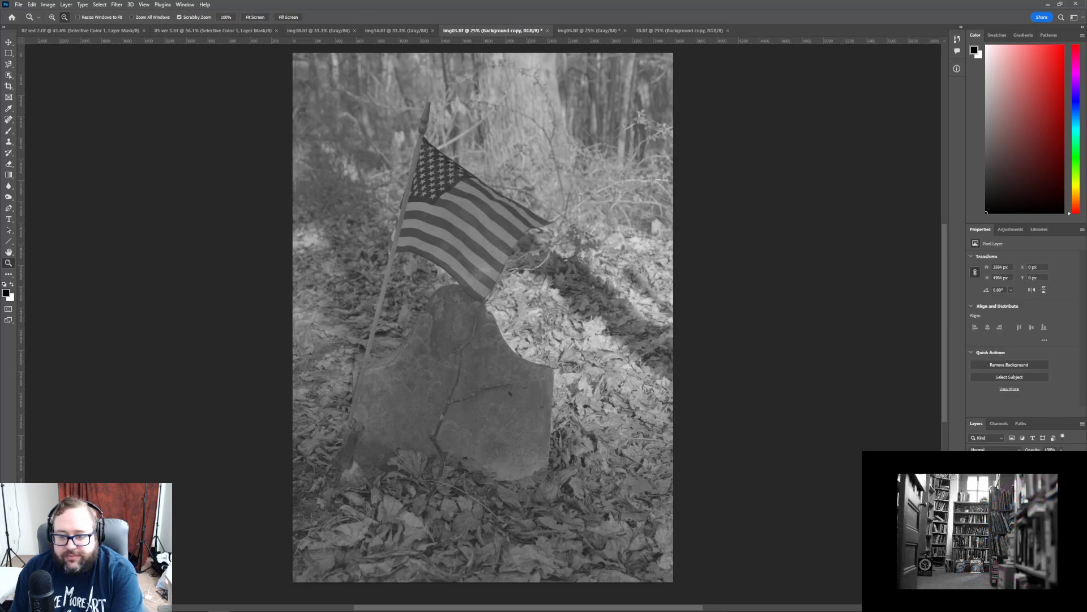
- Add a Curves adjustment layer to the flag photo, moving the black point to input 37 and the white point to input 209
click(1011, 230)
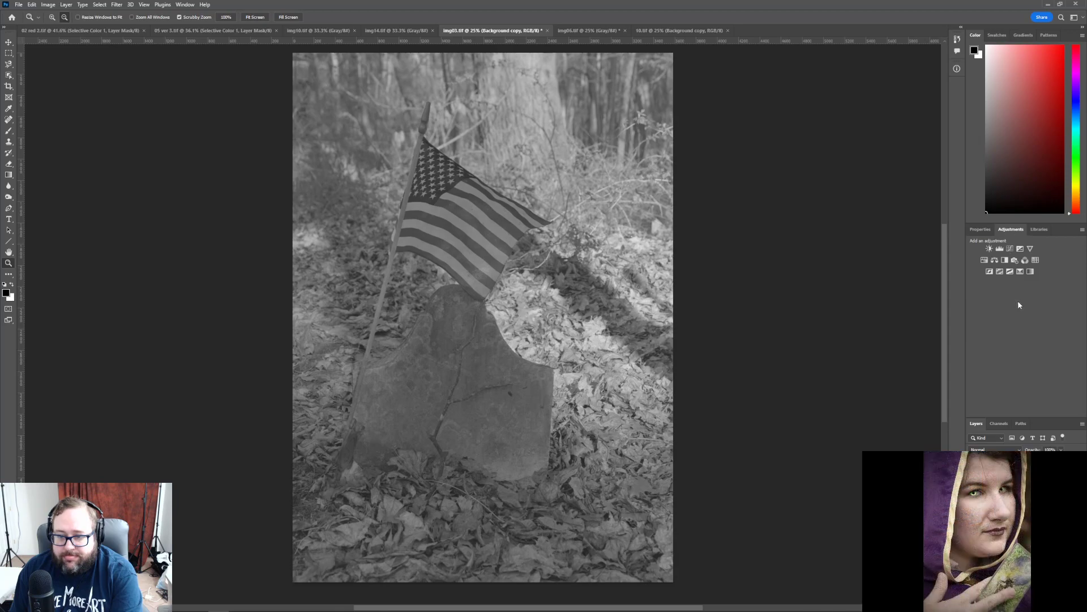
click(1009, 249)
drag(991, 364, 1003, 373)
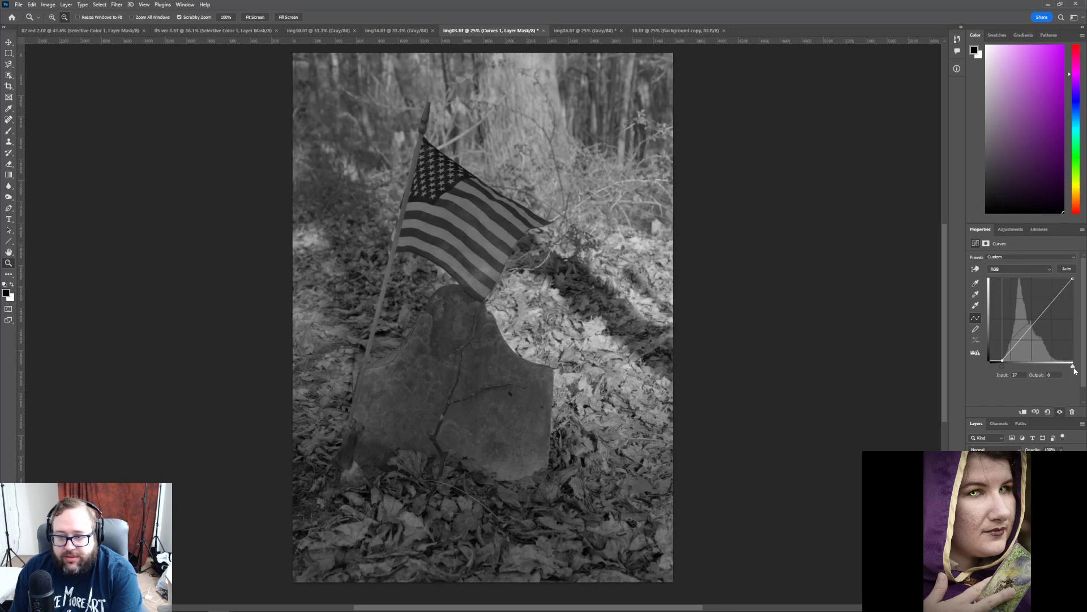
drag(1073, 366, 1058, 369)
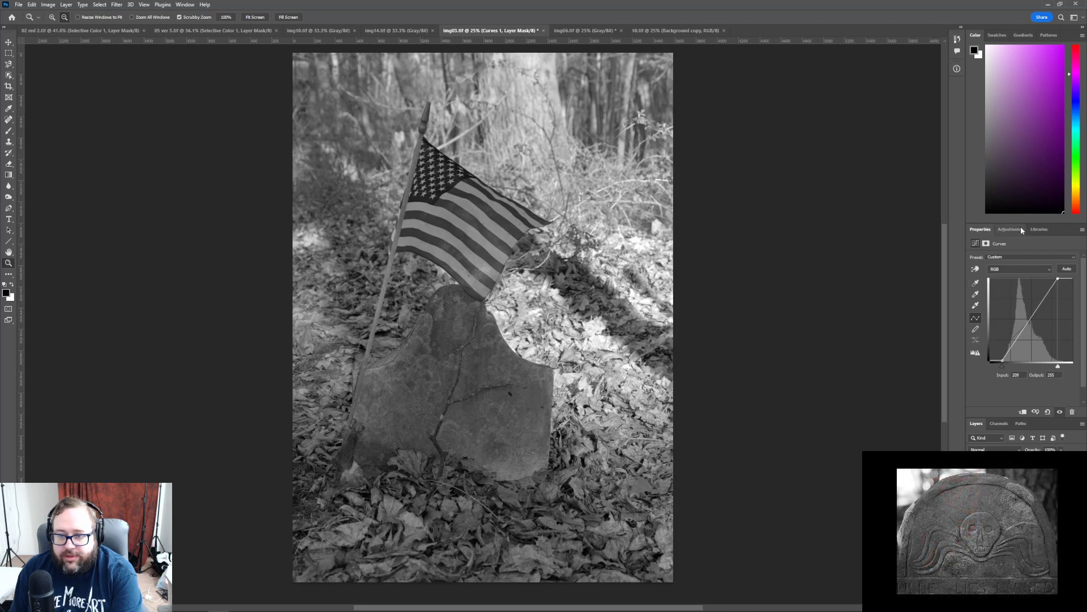
- Add a Brightness/Contrast adjustment layer and raise the contrast to 26
click(1007, 231)
click(988, 249)
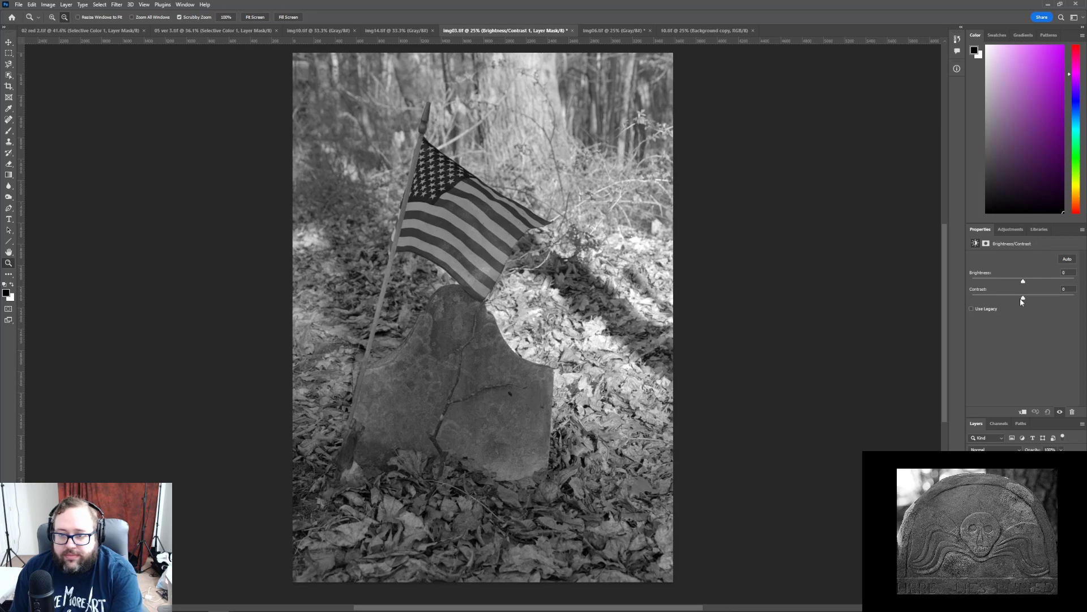
mouse_move(1023, 298)
mouse_down()
mouse_move(1051, 300)
mouse_move(1039, 302)
mouse_up()
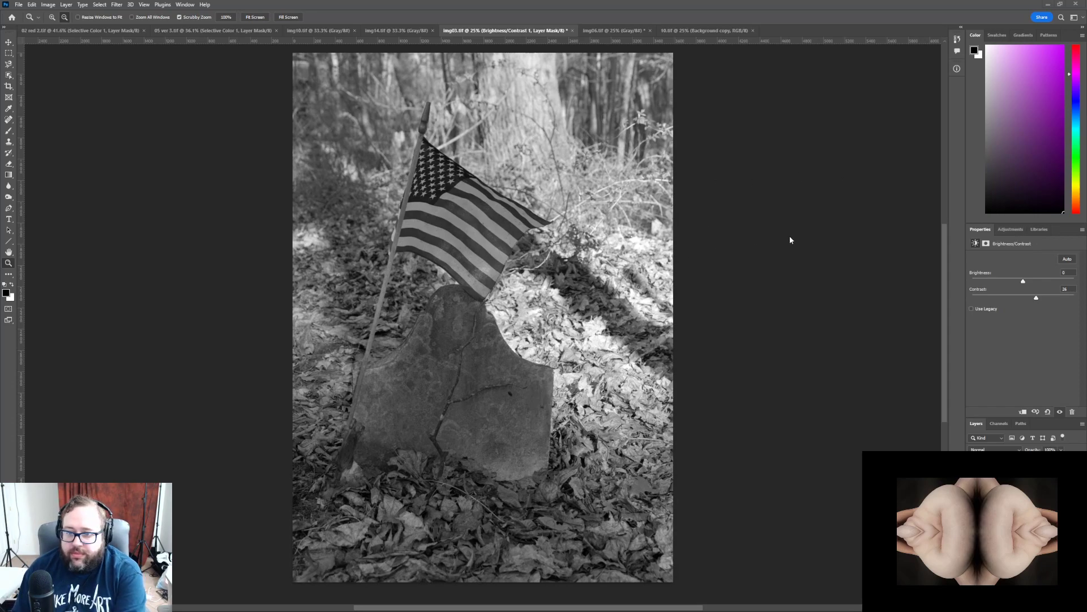
click(1000, 424)
click(976, 424)
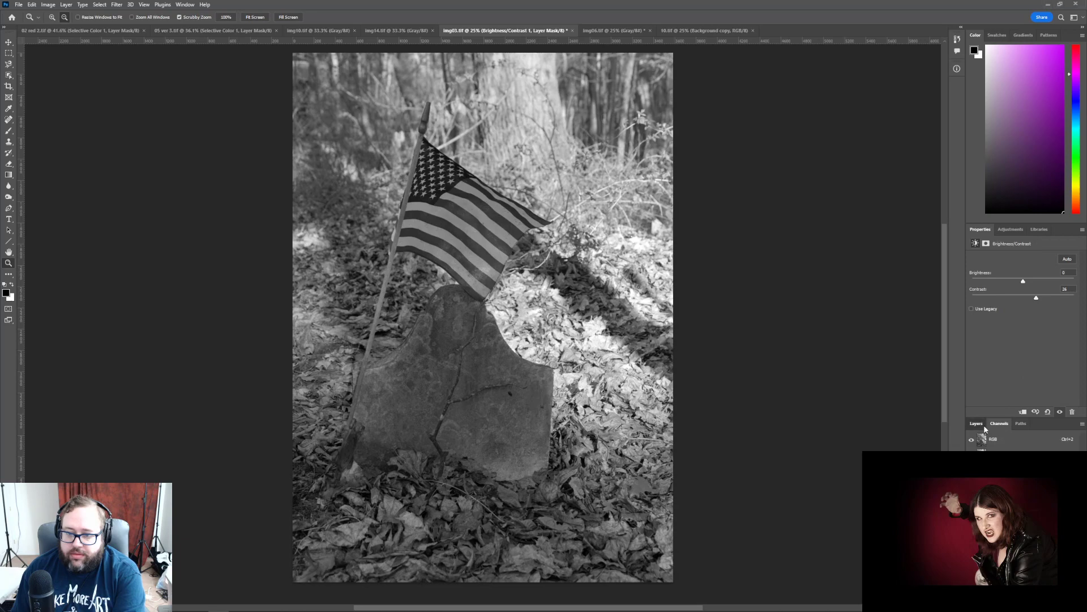
- Add a Selective Color adjustment layer and raise the black amount in the Whites to about +60%
click(1011, 230)
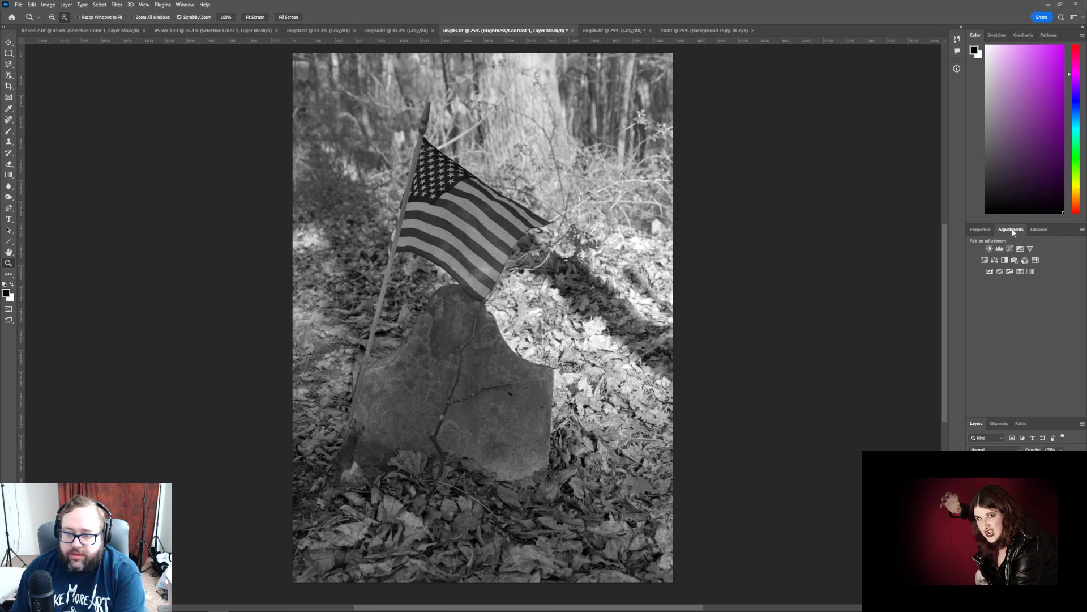
click(1020, 271)
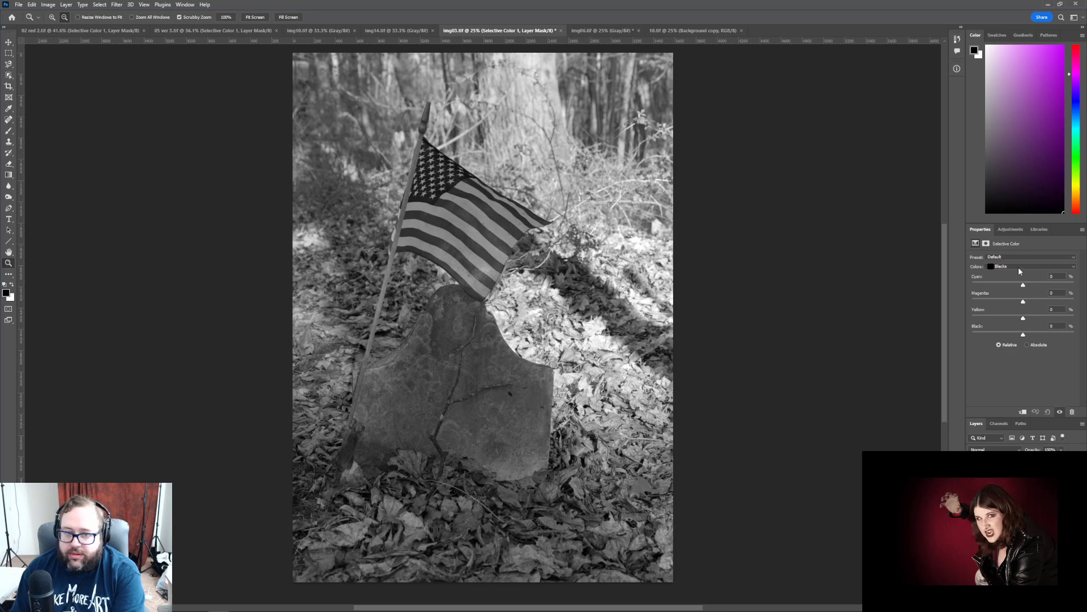
click(1018, 267)
click(1020, 314)
drag(1023, 335, 1065, 347)
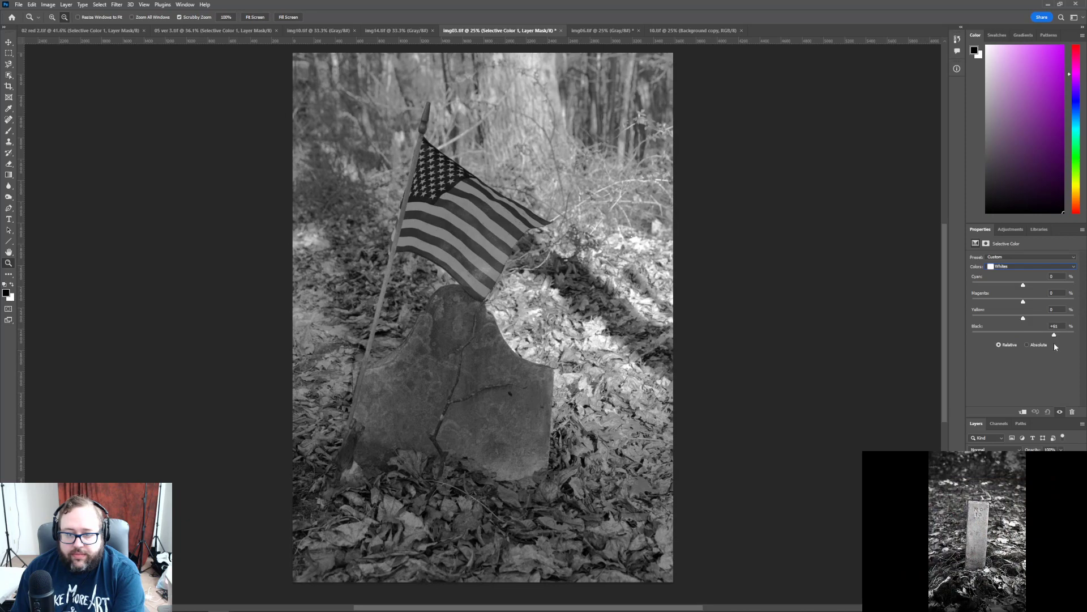
- Try slight black reductions for the Neutrals in the Selective Color adjustment and reset the amount to 0%
click(1011, 265)
click(1012, 324)
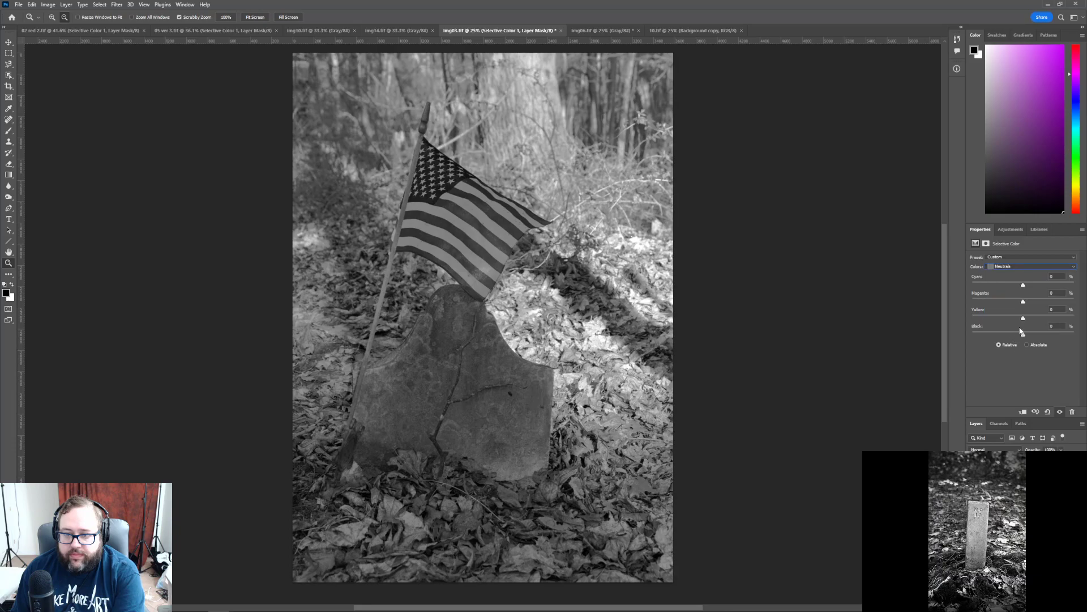
mouse_move(1022, 336)
mouse_down()
mouse_move(1009, 337)
mouse_move(1085, 330)
mouse_move(1022, 335)
mouse_up()
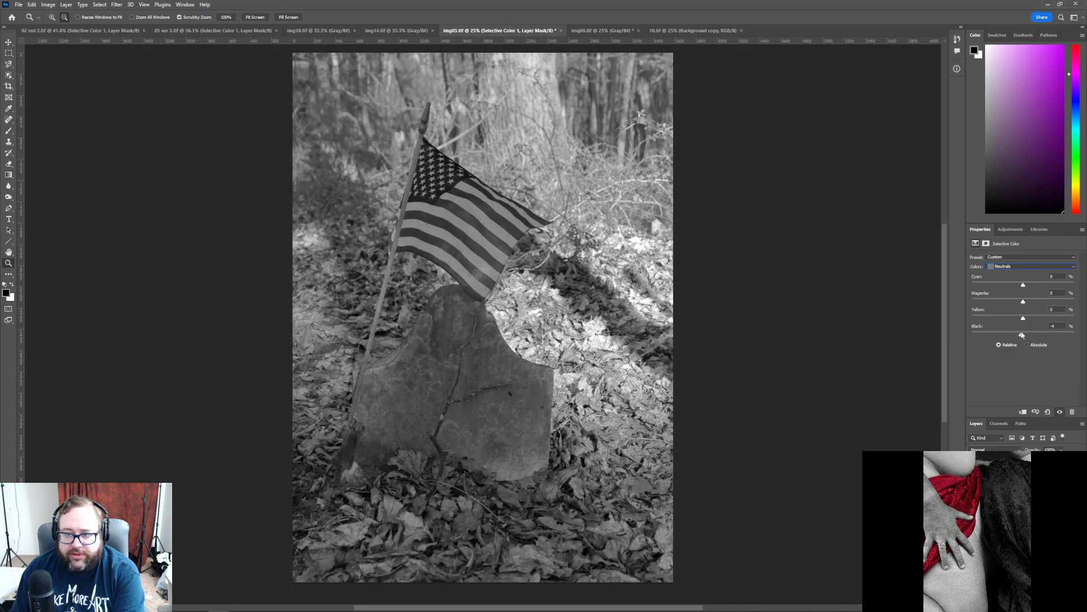
drag(1019, 336, 1024, 336)
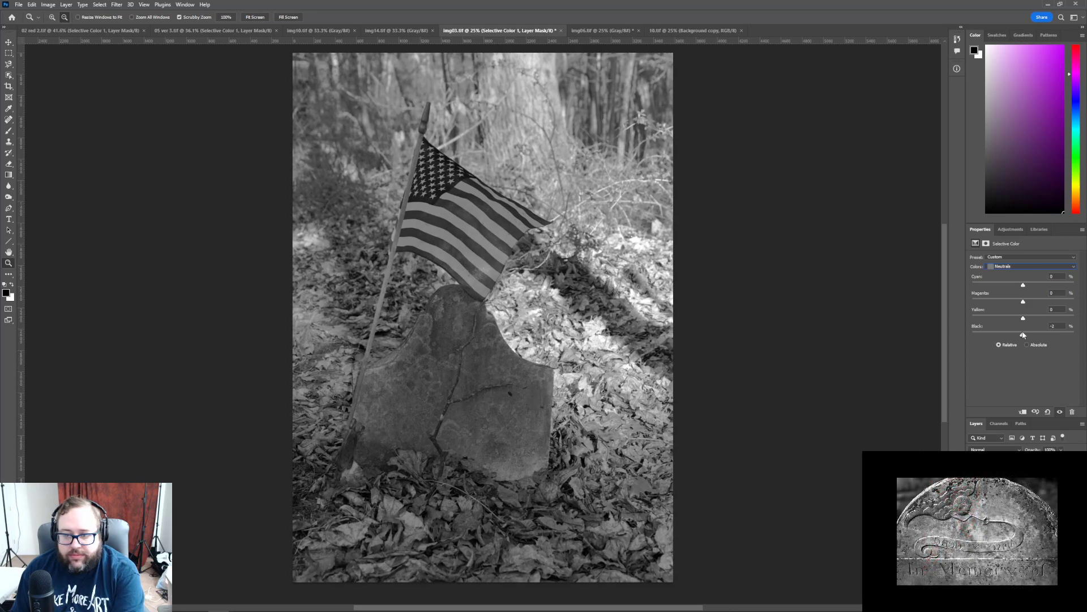
drag(1067, 325, 998, 311)
text(0)
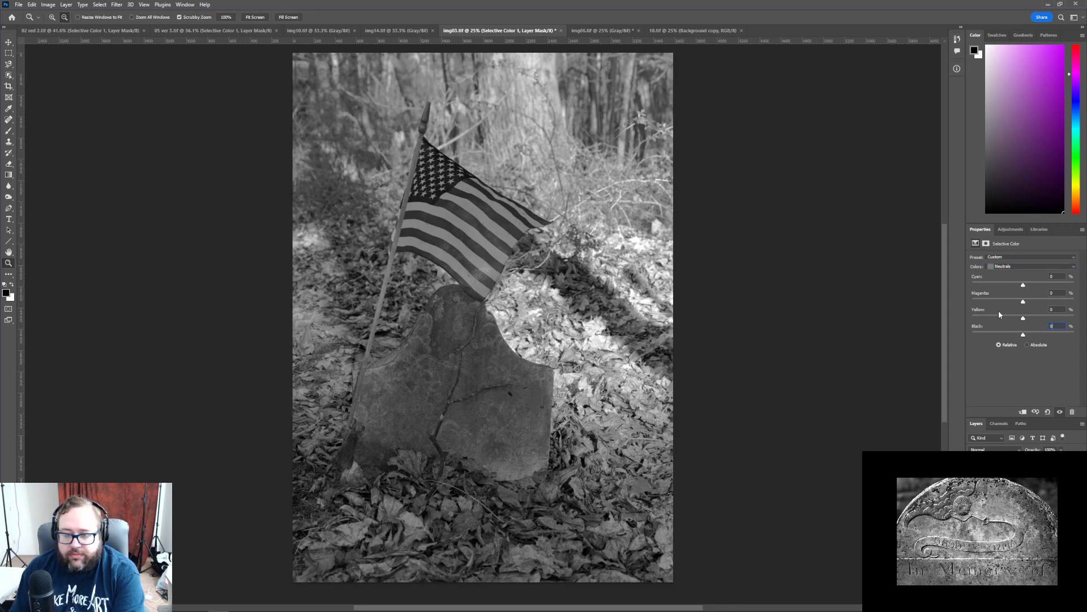
- Set the black amount for the Blacks to +4% in the Selective Color adjustment
click(1007, 266)
click(1028, 329)
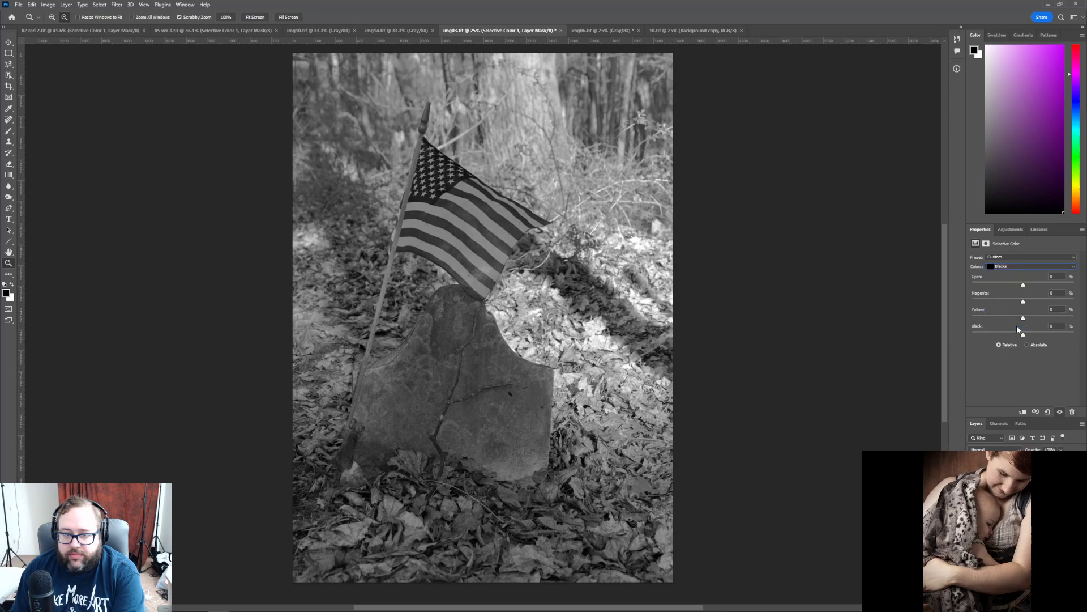
mouse_move(1024, 334)
mouse_down()
mouse_move(1039, 337)
mouse_move(1026, 337)
mouse_up()
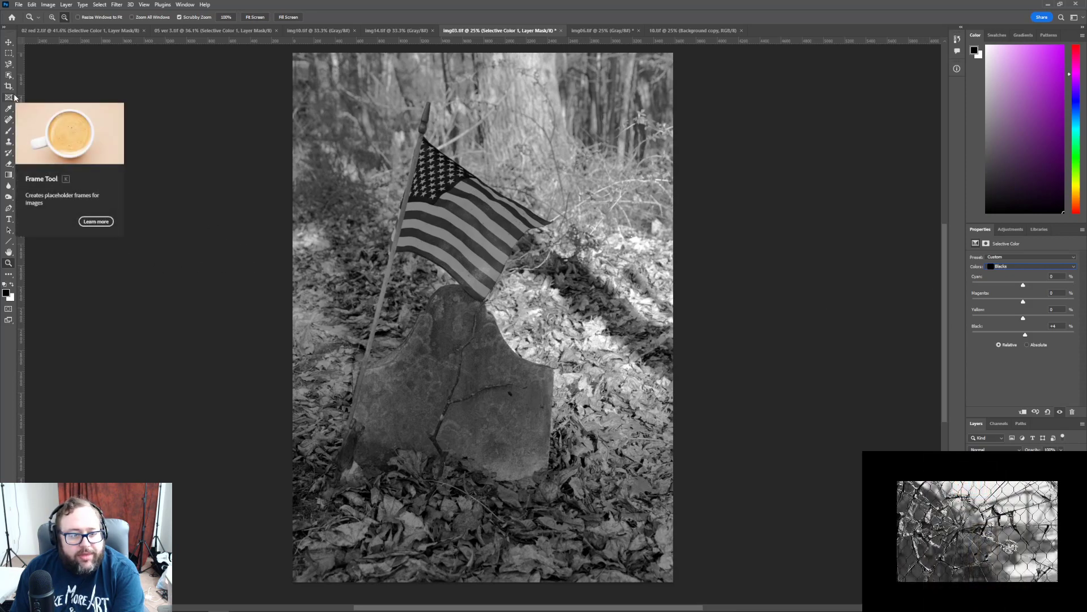
- Lighten the whole face of the gravestone on the Background copy layer with the Dodge tool set to the Shadows range
click(1019, 492)
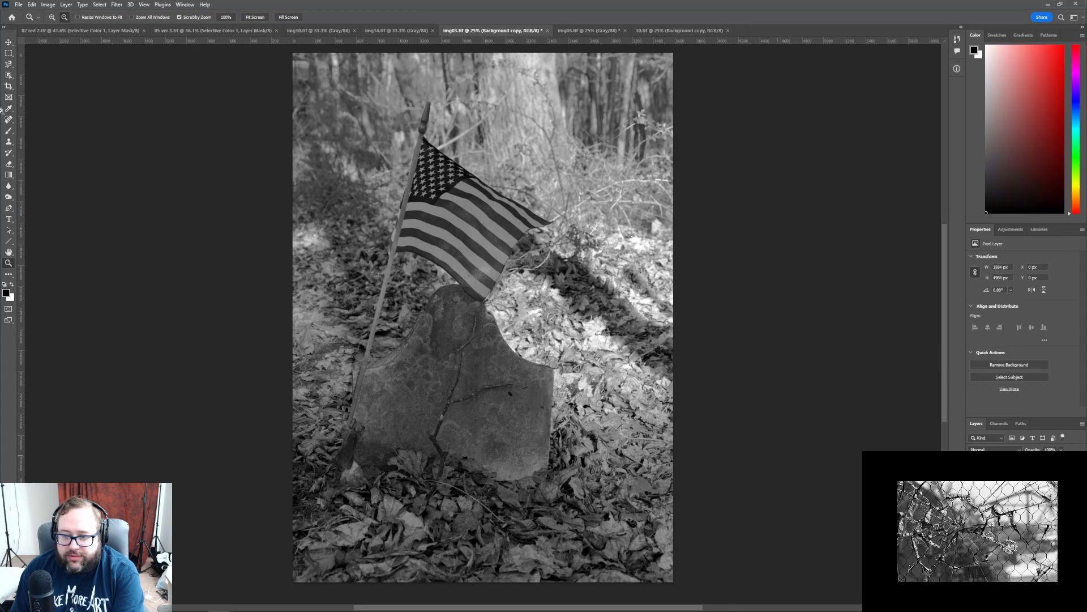
click(8, 197)
click(42, 204)
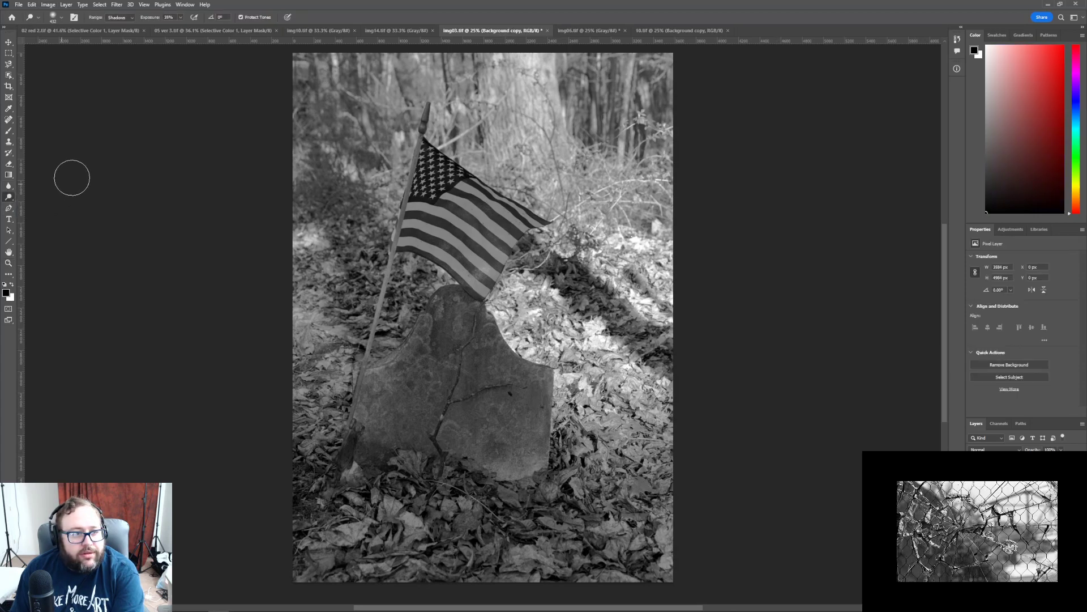
mouse_move(520, 455)
mouse_down()
mouse_move(541, 421)
mouse_move(500, 447)
mouse_move(527, 430)
mouse_move(538, 397)
mouse_move(527, 383)
mouse_move(517, 382)
mouse_move(493, 451)
mouse_up()
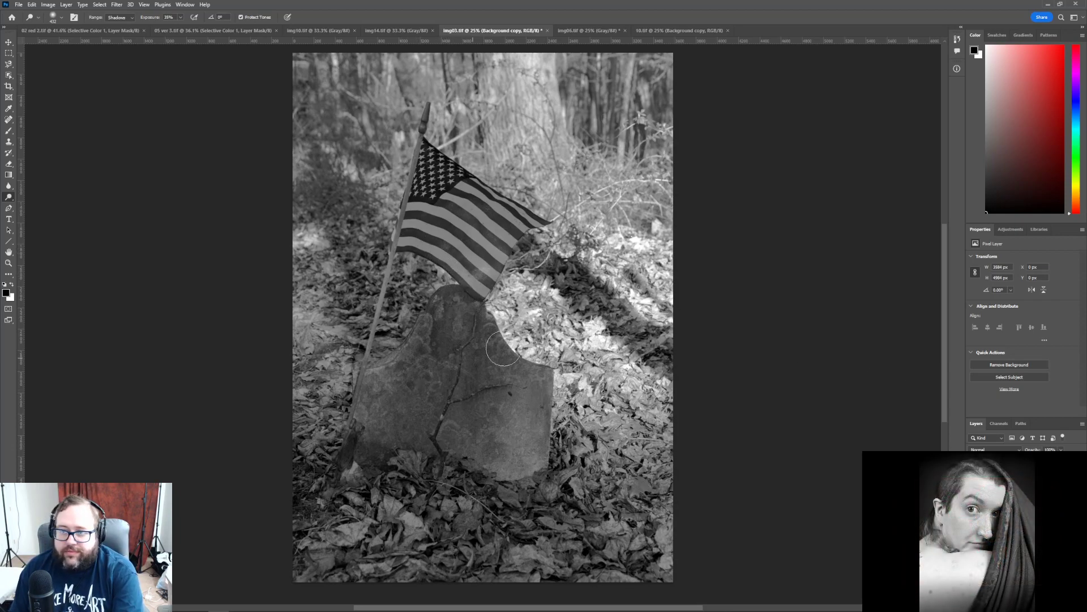
drag(464, 325, 521, 381)
mouse_move(465, 312)
mouse_down()
mouse_move(417, 356)
mouse_move(372, 385)
mouse_move(376, 443)
mouse_move(513, 465)
mouse_move(475, 440)
mouse_move(405, 427)
mouse_move(500, 428)
mouse_move(417, 411)
mouse_move(401, 395)
mouse_move(484, 399)
mouse_move(501, 382)
mouse_move(444, 370)
mouse_move(441, 342)
mouse_move(461, 343)
mouse_move(460, 331)
mouse_move(535, 416)
mouse_move(494, 395)
mouse_move(471, 305)
mouse_move(445, 315)
mouse_move(452, 304)
mouse_move(405, 374)
mouse_move(381, 379)
mouse_move(373, 420)
mouse_move(411, 441)
mouse_move(540, 454)
mouse_move(541, 376)
mouse_move(521, 375)
mouse_move(484, 345)
mouse_move(456, 303)
mouse_move(431, 355)
mouse_move(481, 360)
mouse_move(454, 342)
mouse_move(507, 387)
mouse_move(405, 376)
mouse_move(386, 406)
mouse_move(509, 419)
mouse_move(412, 430)
mouse_move(363, 453)
mouse_move(396, 453)
mouse_move(388, 455)
mouse_move(414, 407)
mouse_move(446, 394)
mouse_move(416, 391)
mouse_move(488, 449)
mouse_up()
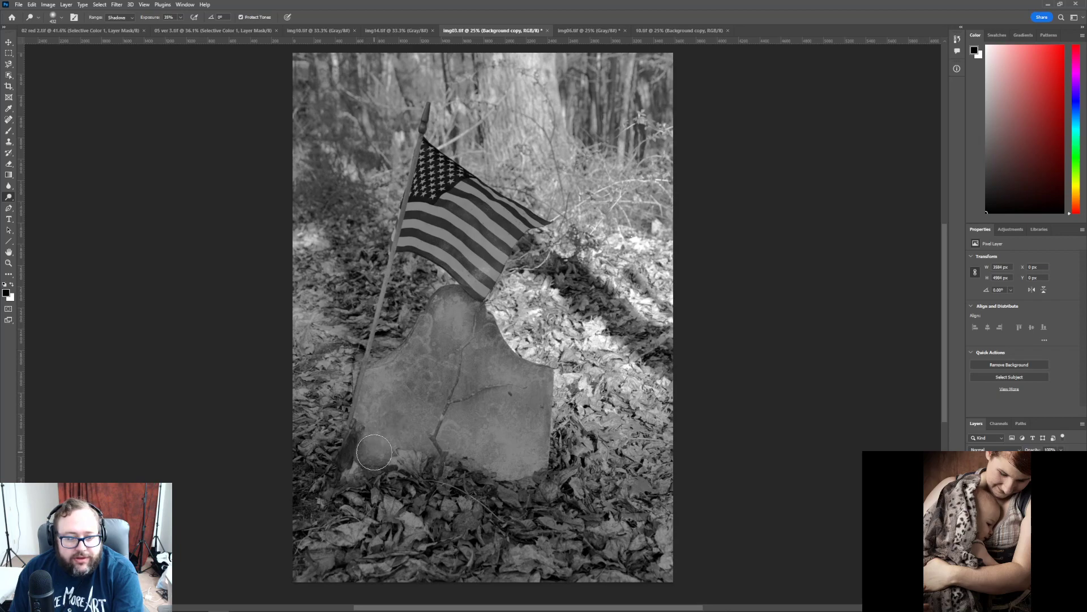
mouse_move(374, 452)
mouse_down()
mouse_move(535, 456)
mouse_move(545, 386)
mouse_move(498, 364)
mouse_move(459, 311)
mouse_move(385, 392)
mouse_move(386, 417)
mouse_move(522, 420)
mouse_move(503, 397)
mouse_move(419, 394)
mouse_move(418, 367)
mouse_move(445, 350)
mouse_move(463, 367)
mouse_move(449, 384)
mouse_move(406, 397)
mouse_up()
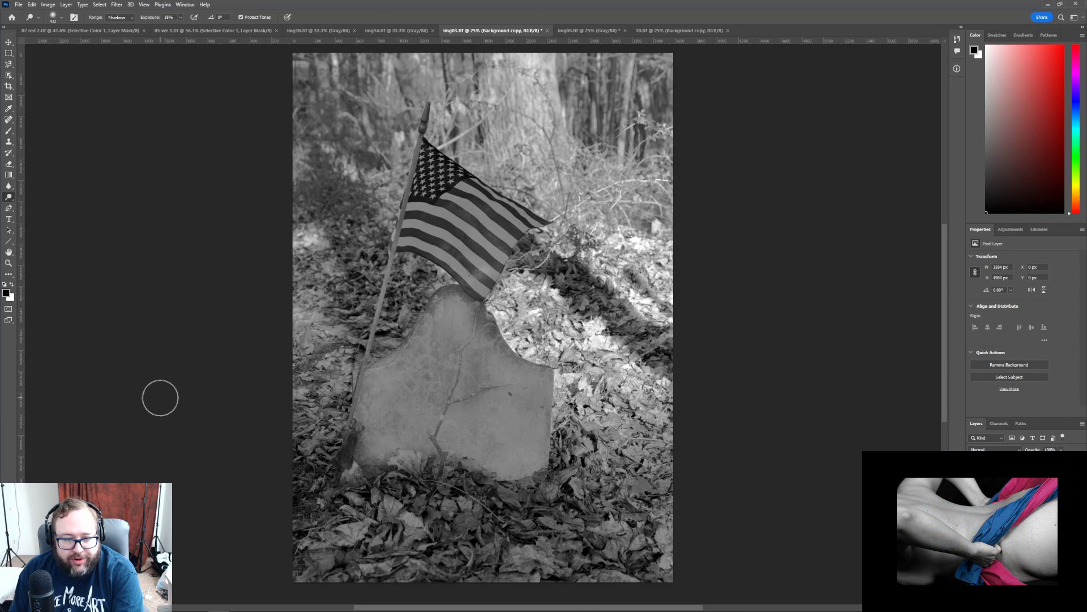
- Darken the lower trunk of the gravestone's crack using the Burn tool with a 42 px brush, Midtones range and 17% exposure
click(8, 263)
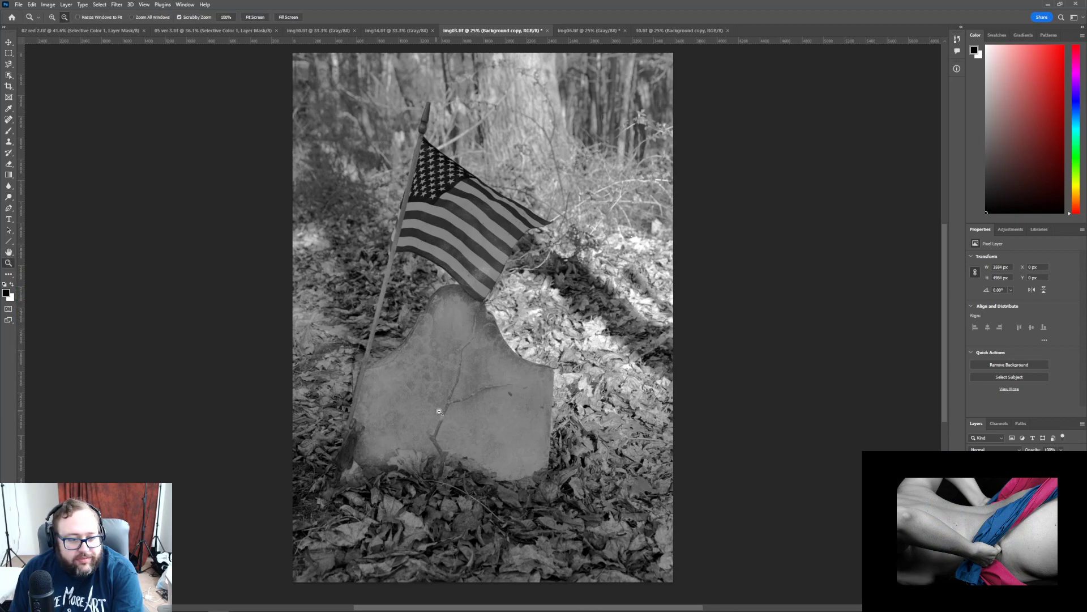
click(584, 387)
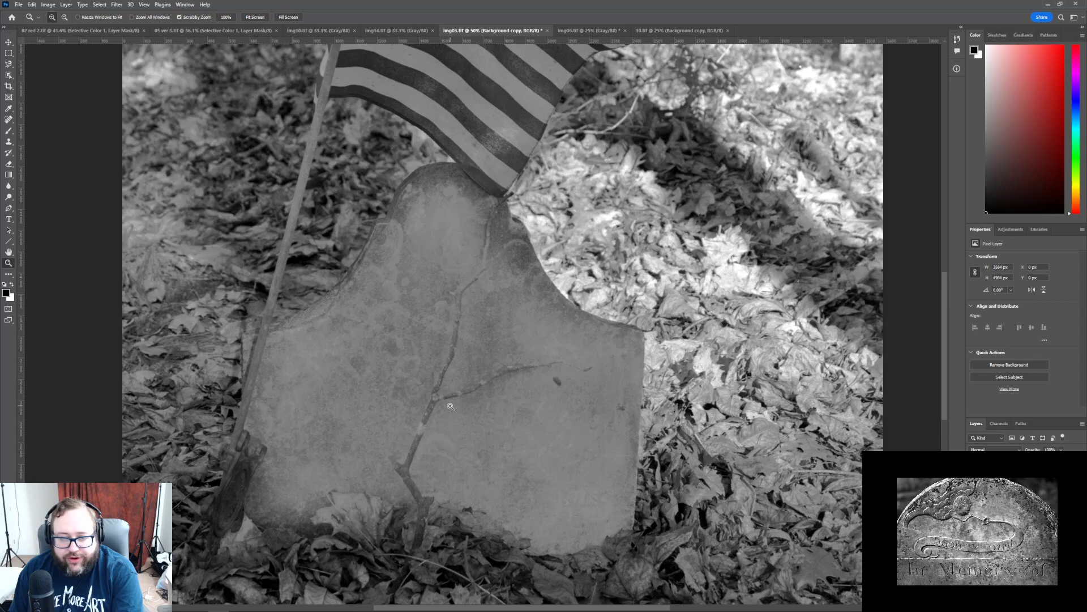
click(450, 423)
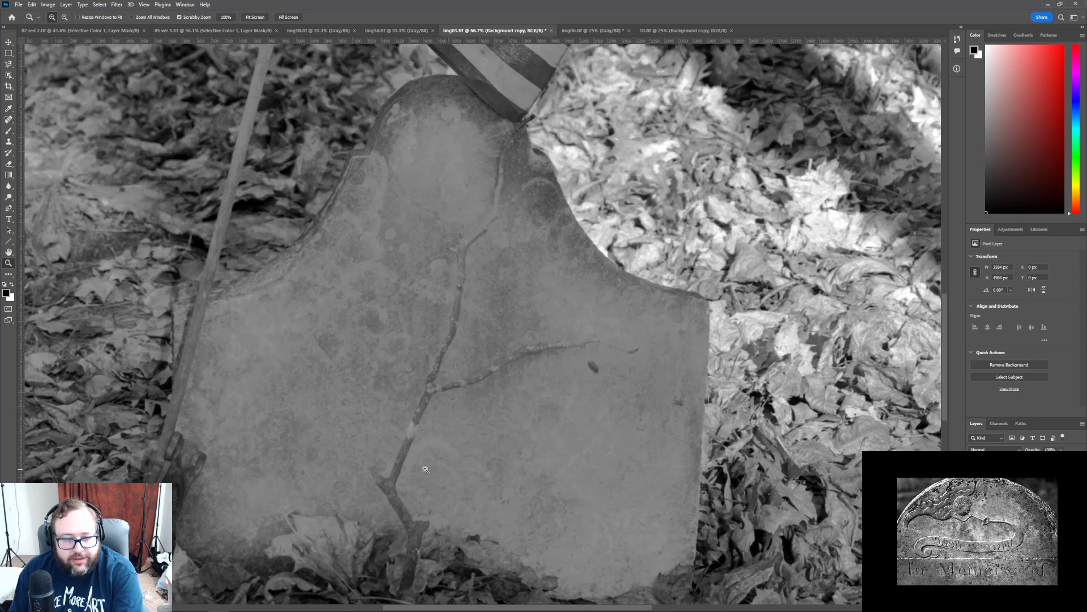
click(9, 187)
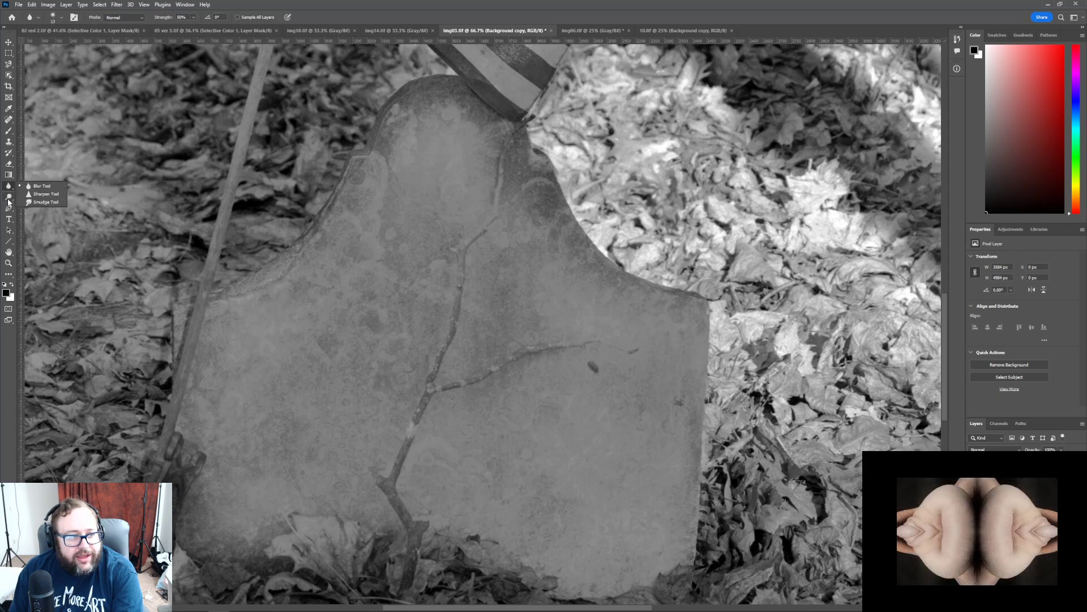
click(9, 197)
click(36, 204)
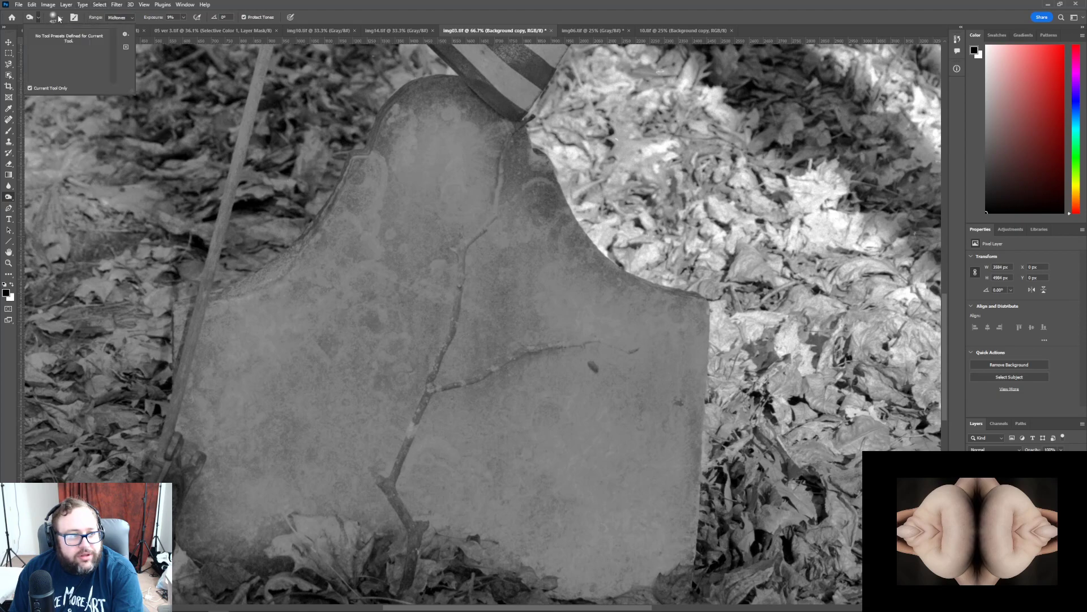
click(61, 17)
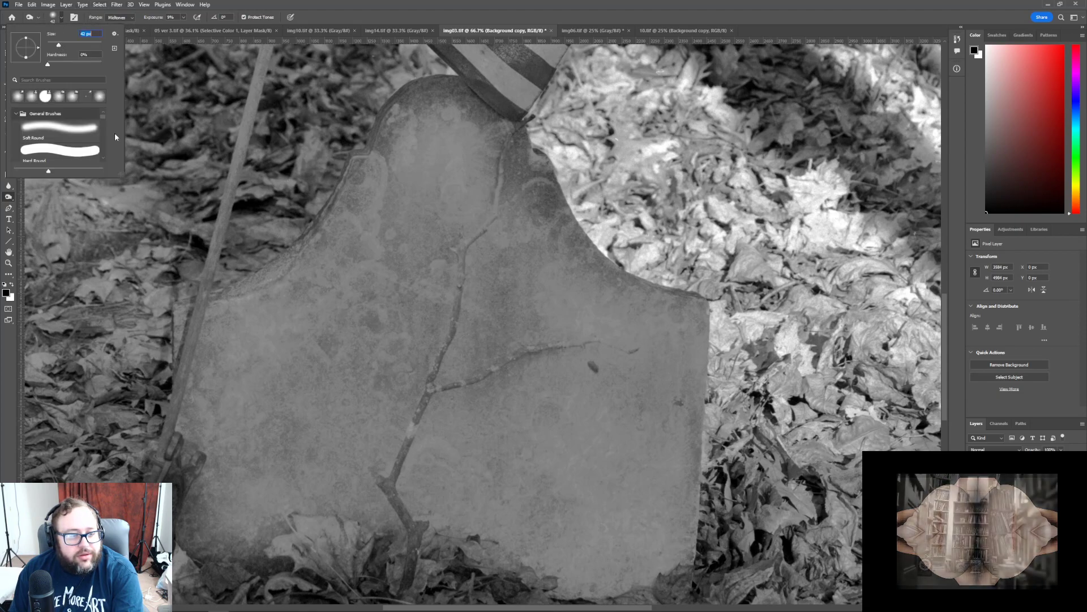
click(416, 541)
mouse_move(408, 566)
mouse_down()
mouse_move(413, 543)
mouse_move(406, 581)
mouse_move(420, 530)
mouse_move(414, 549)
mouse_move(397, 492)
mouse_move(404, 511)
mouse_move(386, 491)
mouse_move(410, 580)
mouse_move(425, 525)
mouse_move(414, 543)
mouse_up()
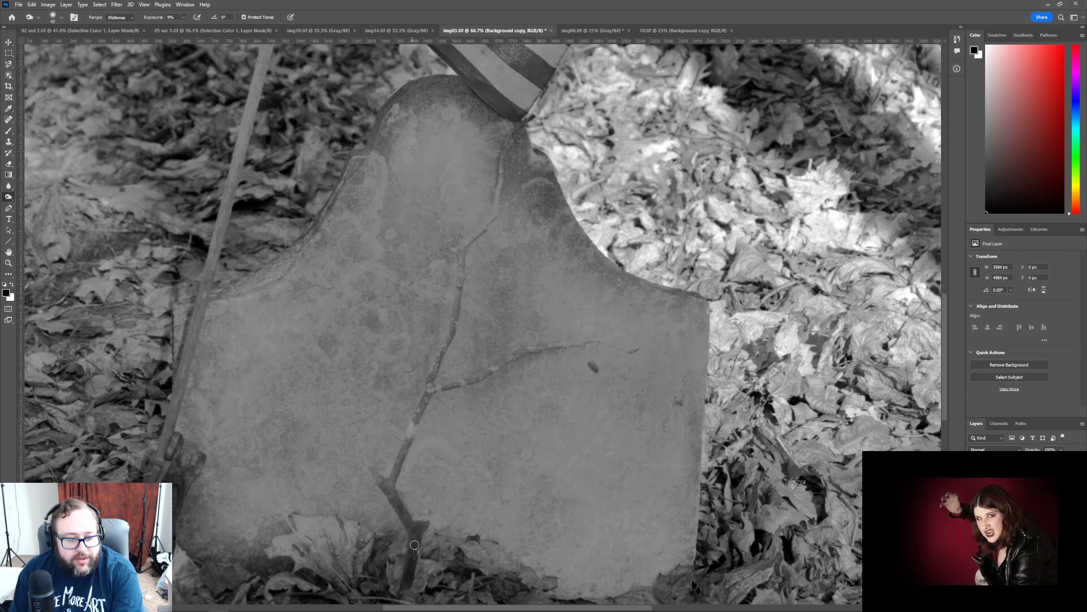
click(183, 17)
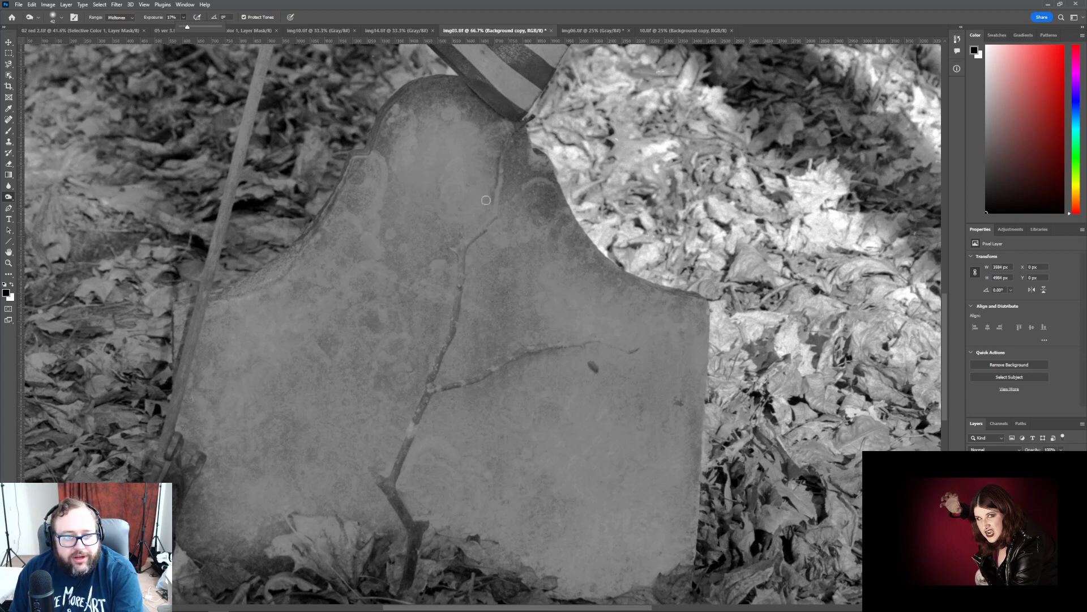
mouse_move(387, 485)
mouse_down()
mouse_move(414, 529)
mouse_move(412, 577)
mouse_move(424, 523)
mouse_move(407, 581)
mouse_up()
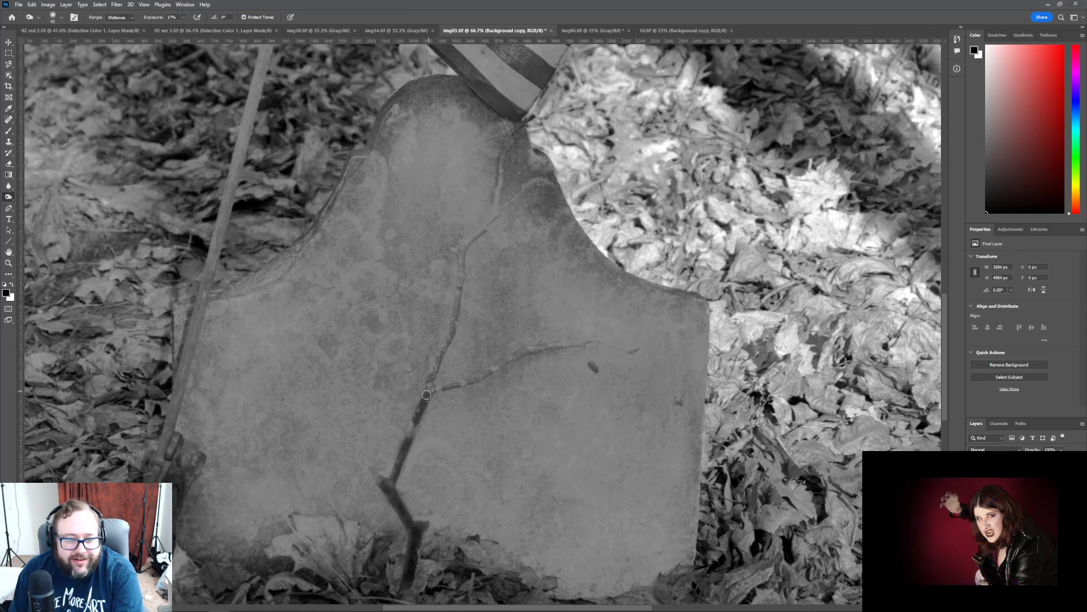
- Reduce the Burn brush to about 32 px and darken the crack's right-hand branch, undoing and redoing the stroke along its outer part
click(62, 17)
drag(58, 45, 55, 45)
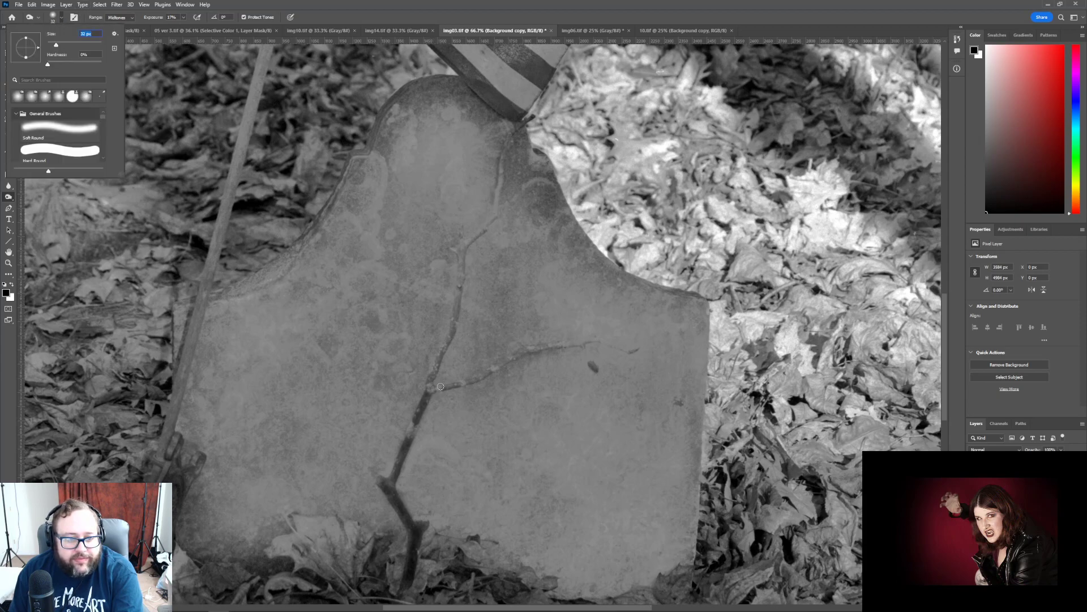
drag(438, 388, 604, 350)
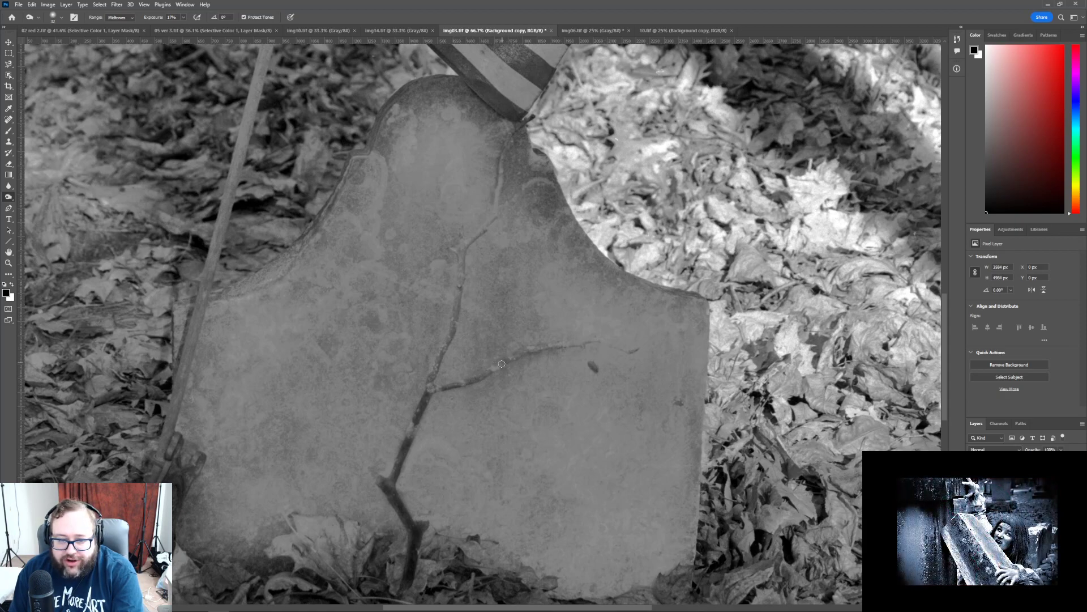
drag(486, 372, 436, 388)
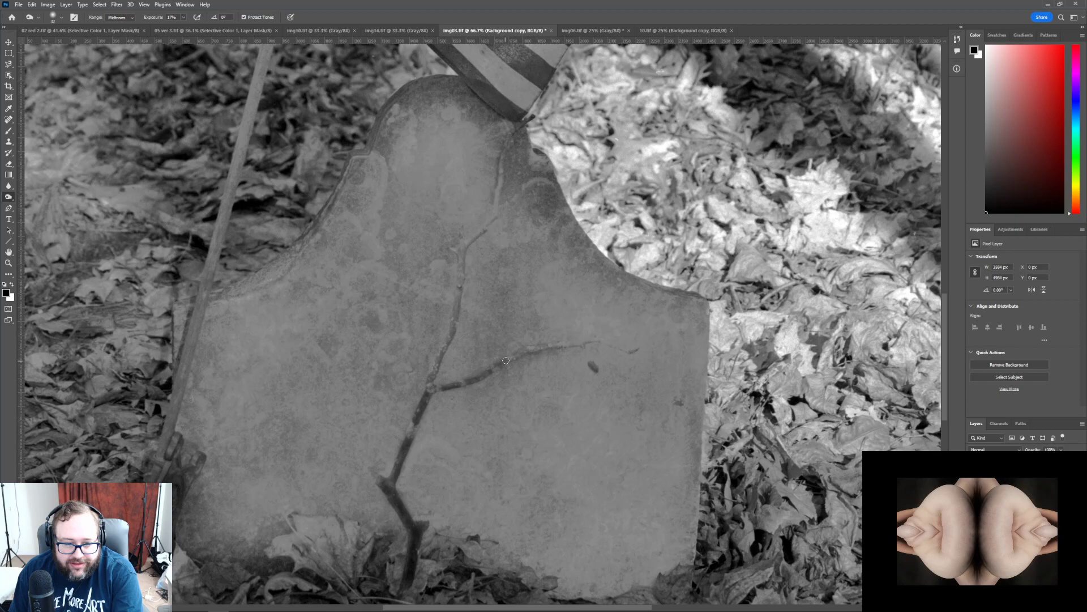
drag(510, 360, 594, 342)
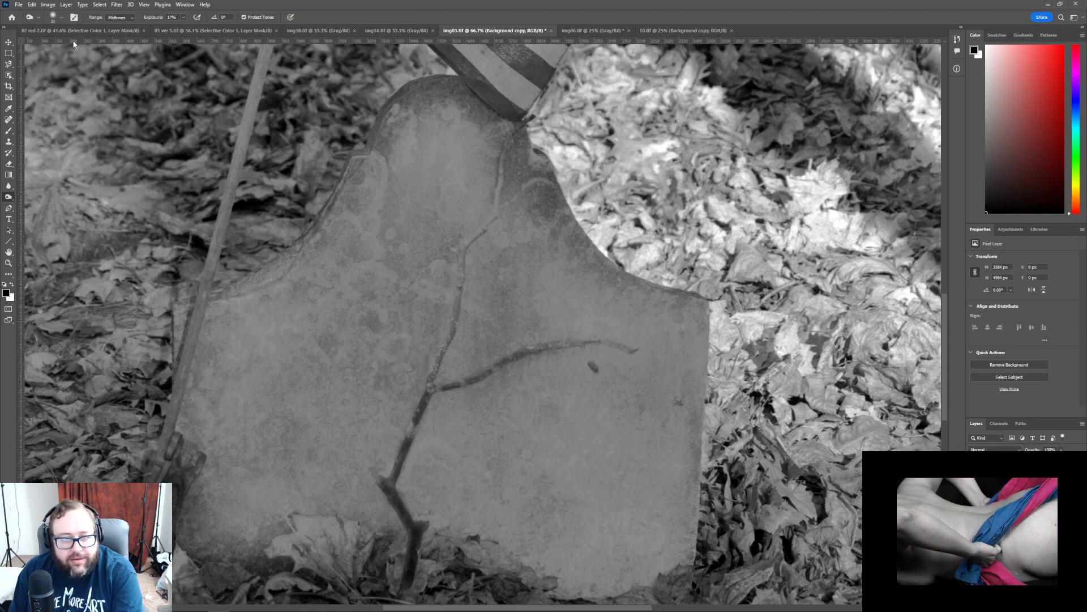
click(33, 4)
click(51, 14)
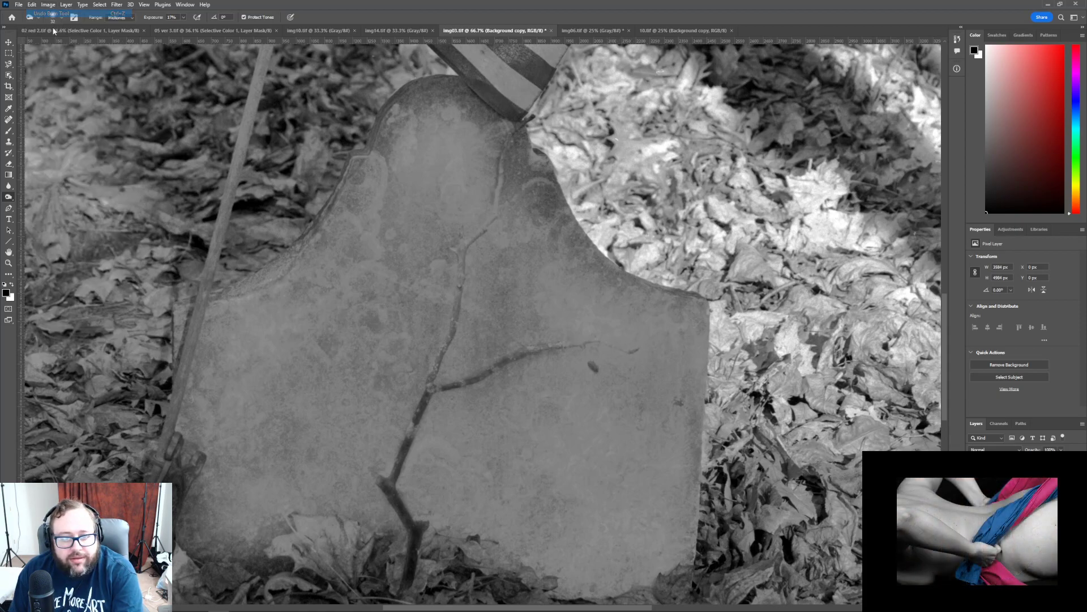
mouse_move(521, 350)
mouse_down()
mouse_move(487, 366)
mouse_move(557, 324)
mouse_move(524, 355)
mouse_move(582, 345)
mouse_move(551, 346)
mouse_move(587, 342)
mouse_up()
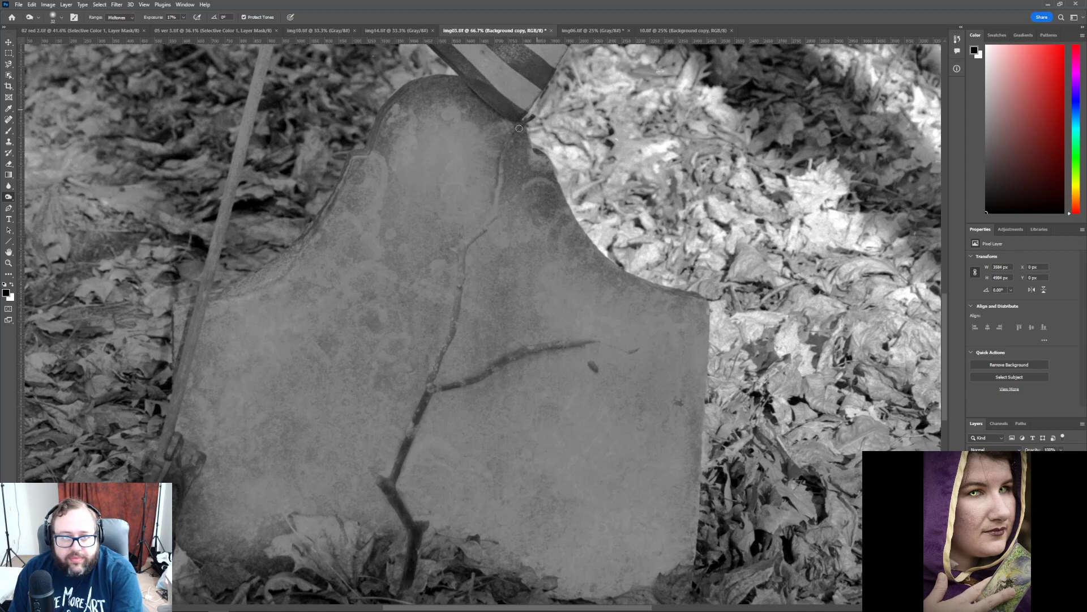
- Darken the upper trunk of the gravestone's crack from the branch junction up to the flag's tip with the Burn tool
mouse_move(461, 258)
mouse_down()
mouse_move(451, 337)
mouse_move(427, 387)
mouse_up()
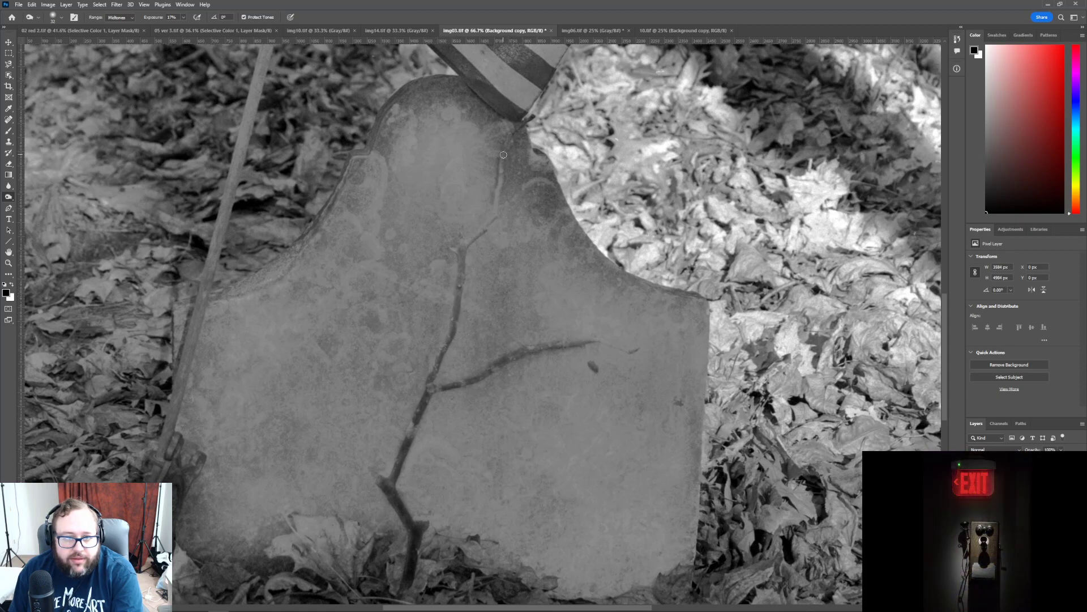
mouse_move(499, 191)
mouse_down()
mouse_move(463, 250)
mouse_move(479, 231)
mouse_up()
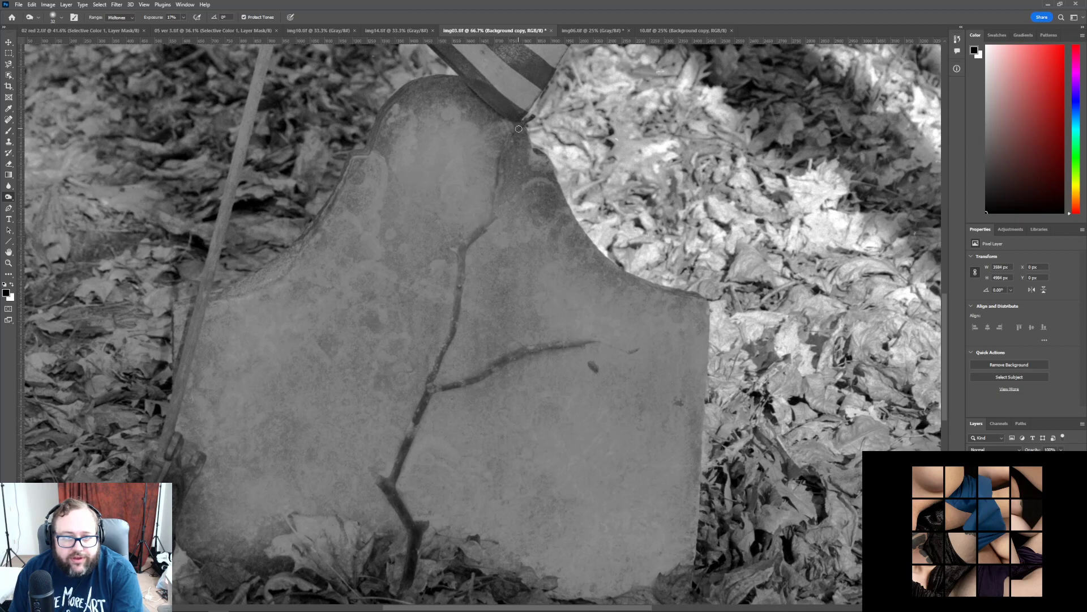
mouse_move(507, 148)
mouse_down()
mouse_move(492, 223)
mouse_move(458, 248)
mouse_move(459, 288)
mouse_up()
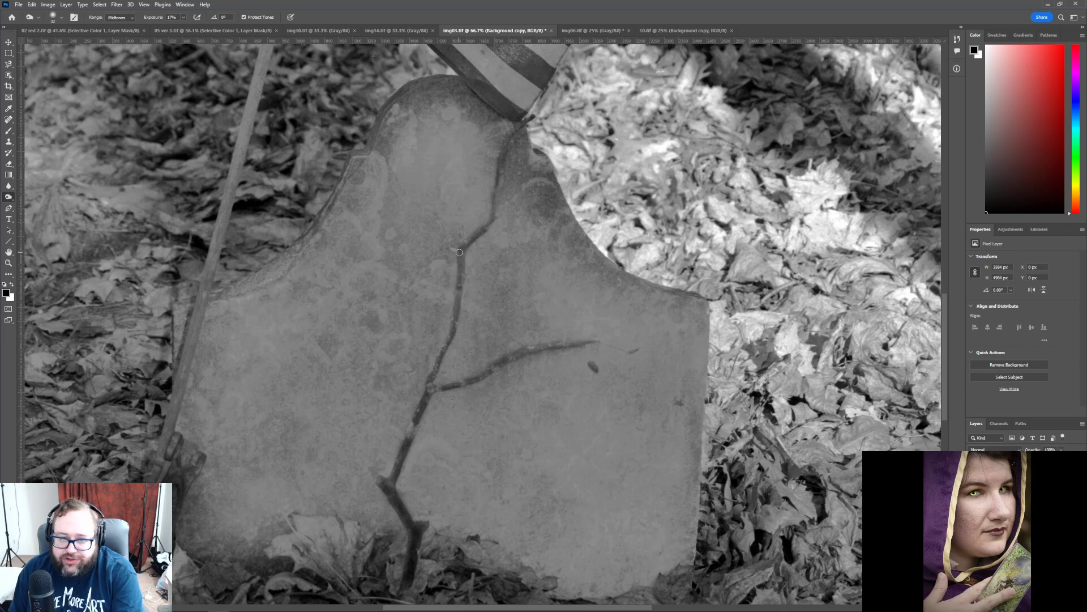
drag(461, 254, 455, 315)
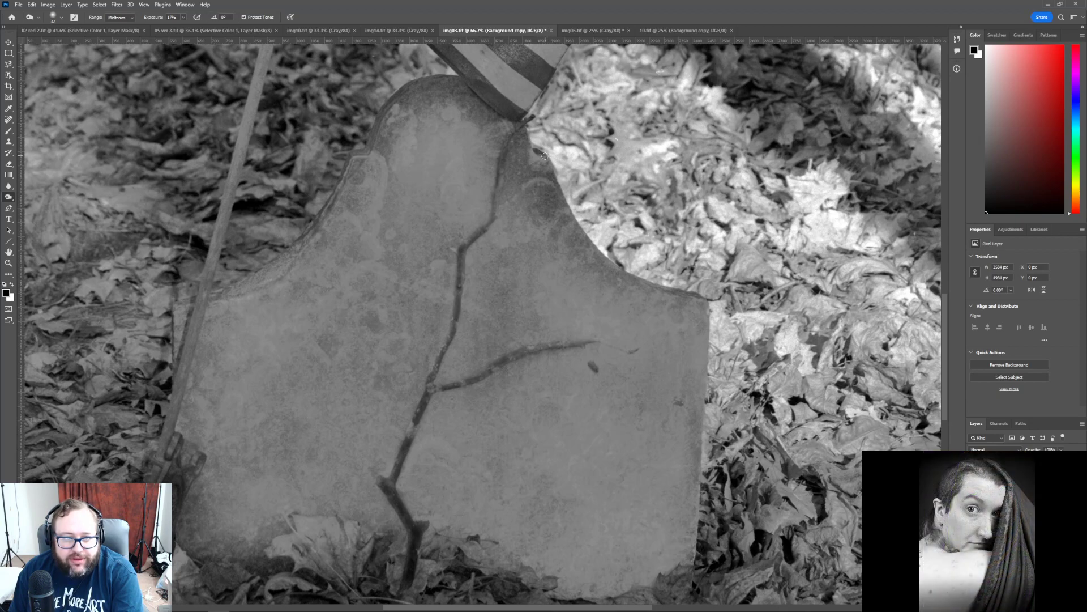
drag(505, 165, 495, 204)
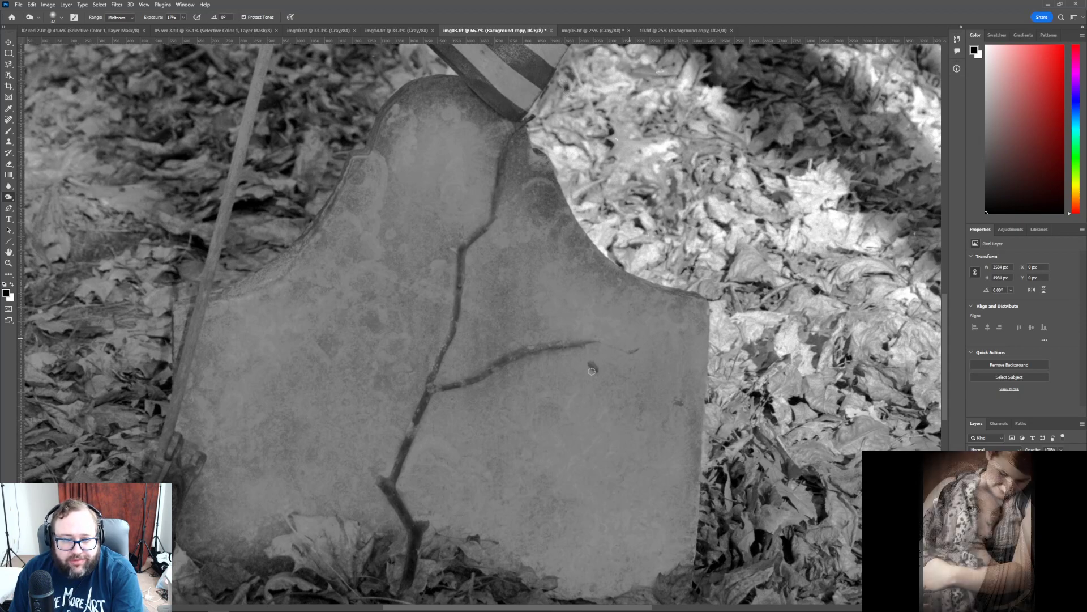
- Raise the Burn exposure to 27% and darken the main crack again from the flag's tip down to the leaves
scroll(515, 492, down, 3)
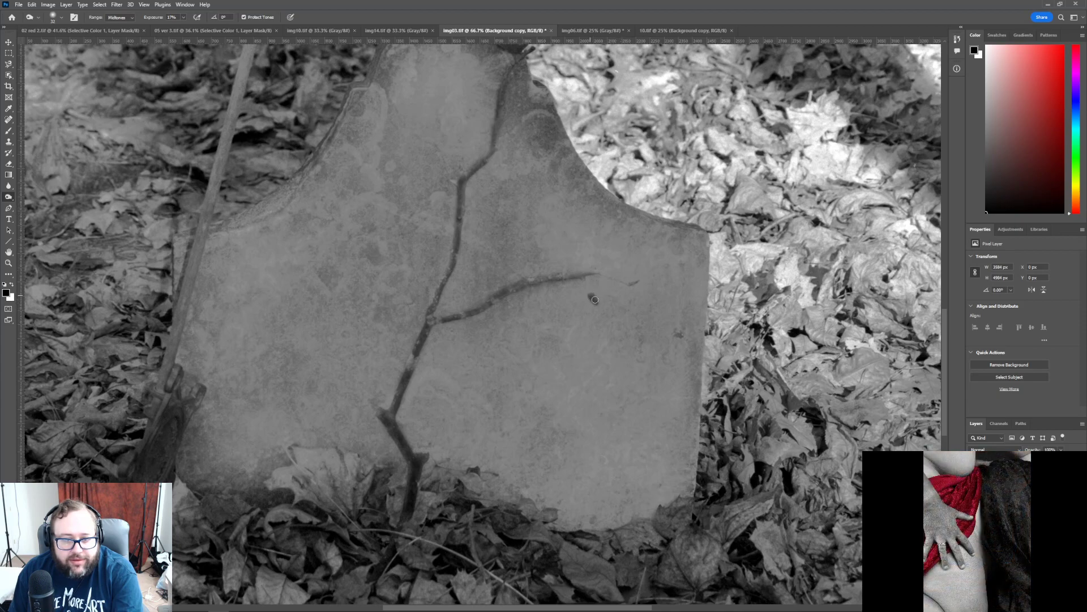
scroll(490, 269, up, 2)
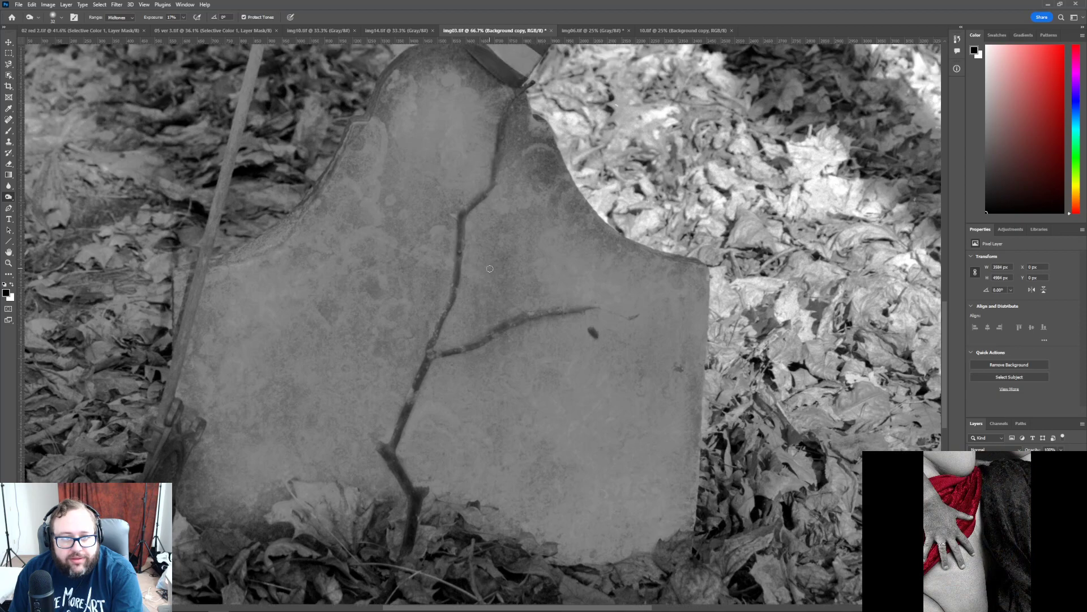
scroll(547, 53, up, 3)
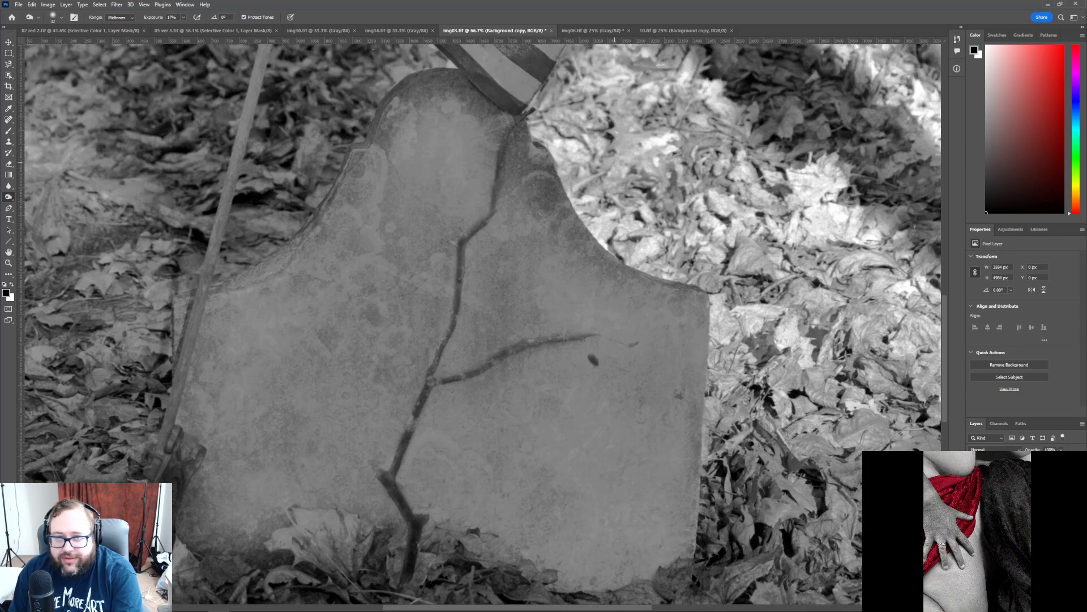
scroll(565, 102, down, 2)
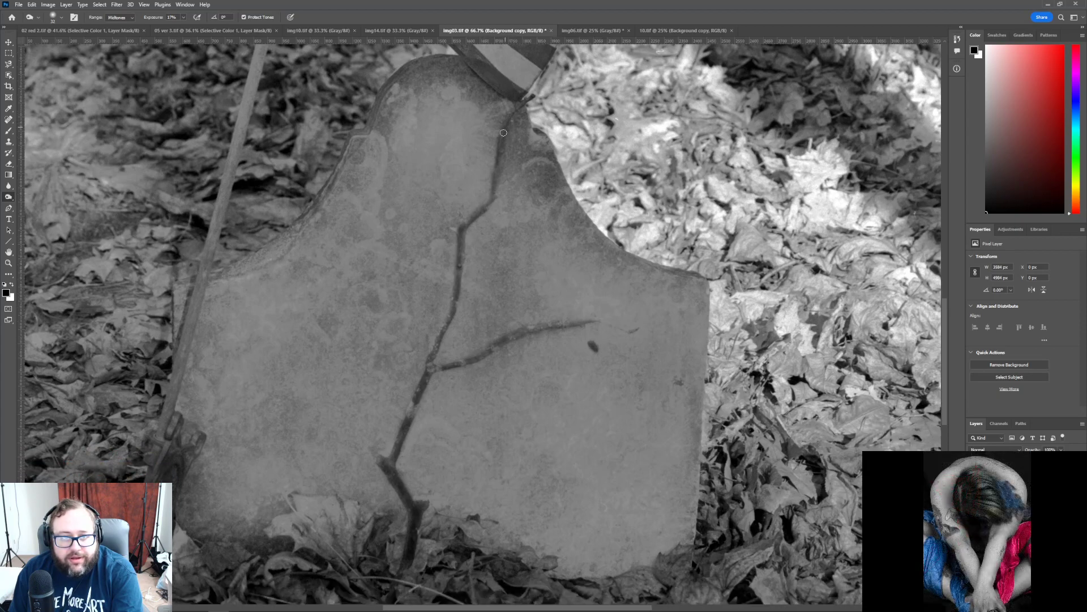
click(184, 19)
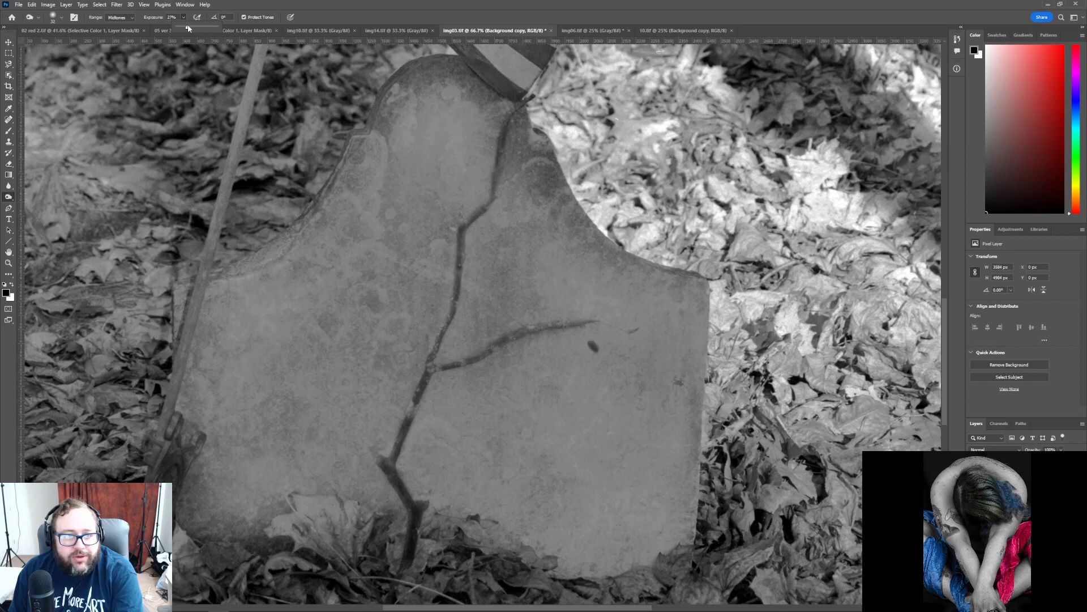
click(500, 161)
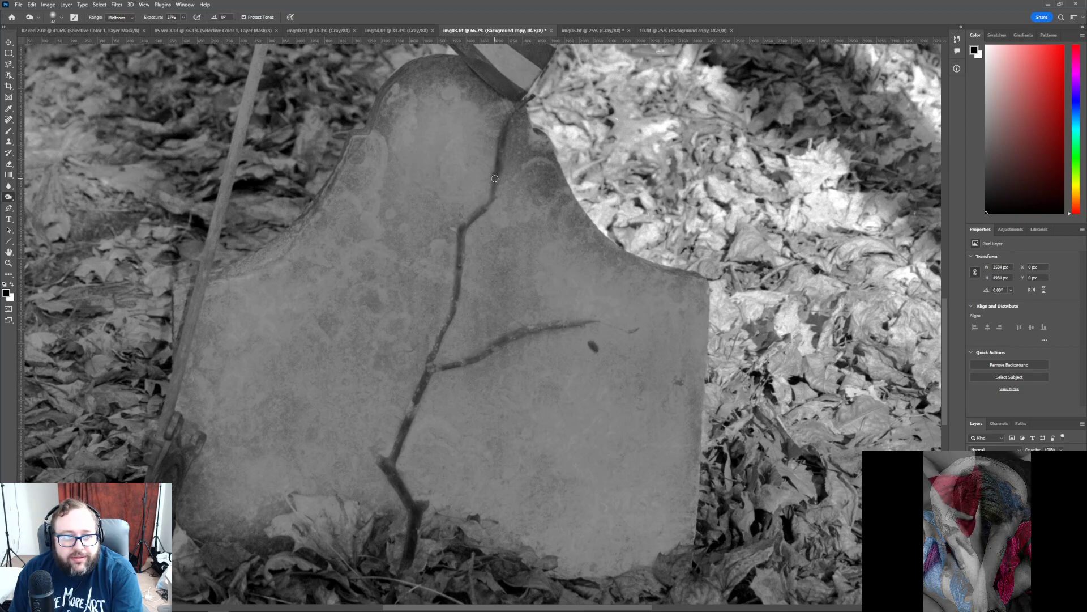
drag(487, 204, 460, 246)
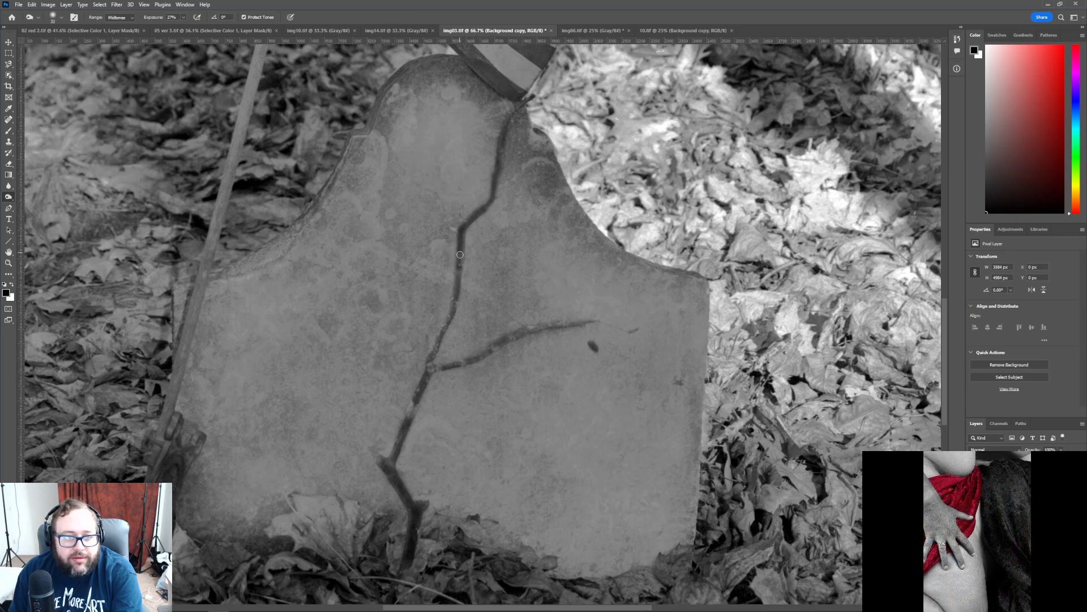
scroll(458, 257, down, 2)
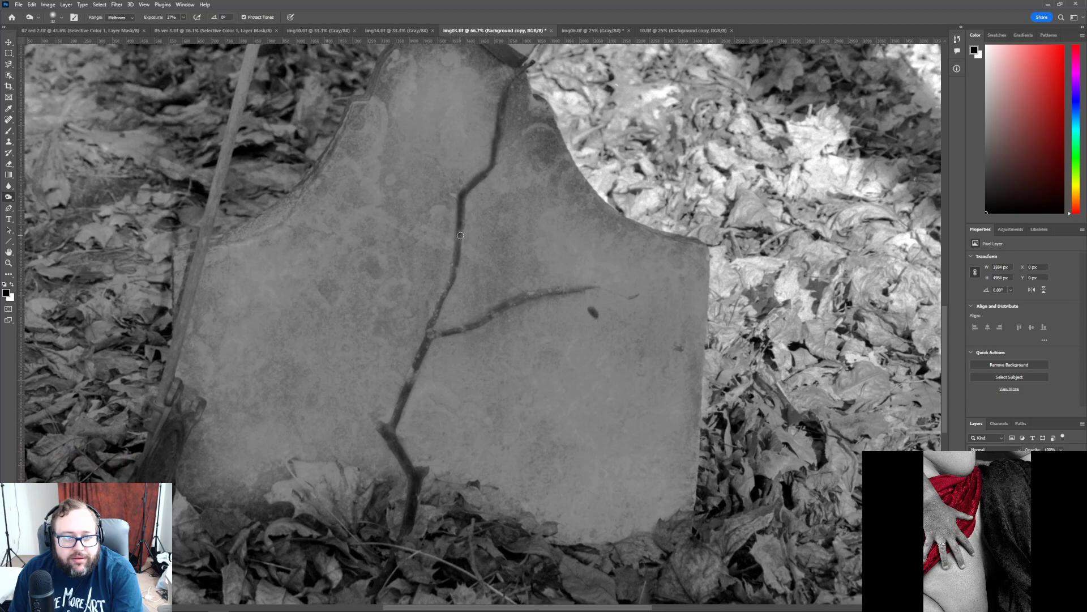
drag(458, 238, 458, 250)
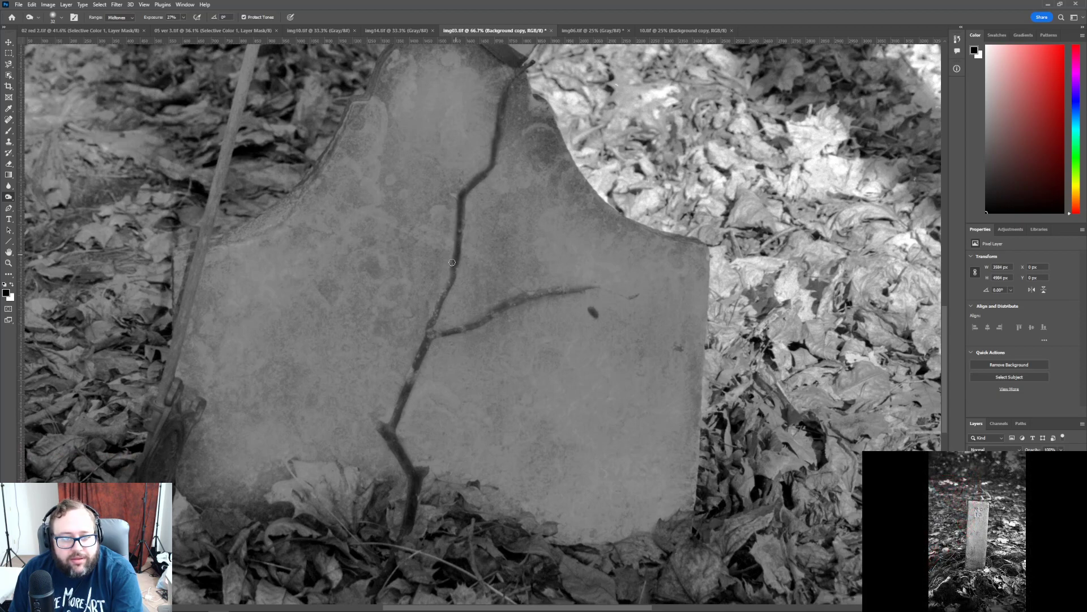
mouse_move(446, 286)
mouse_down()
mouse_move(416, 391)
mouse_move(411, 382)
mouse_move(401, 393)
mouse_move(414, 367)
mouse_move(391, 428)
mouse_move(409, 500)
mouse_up()
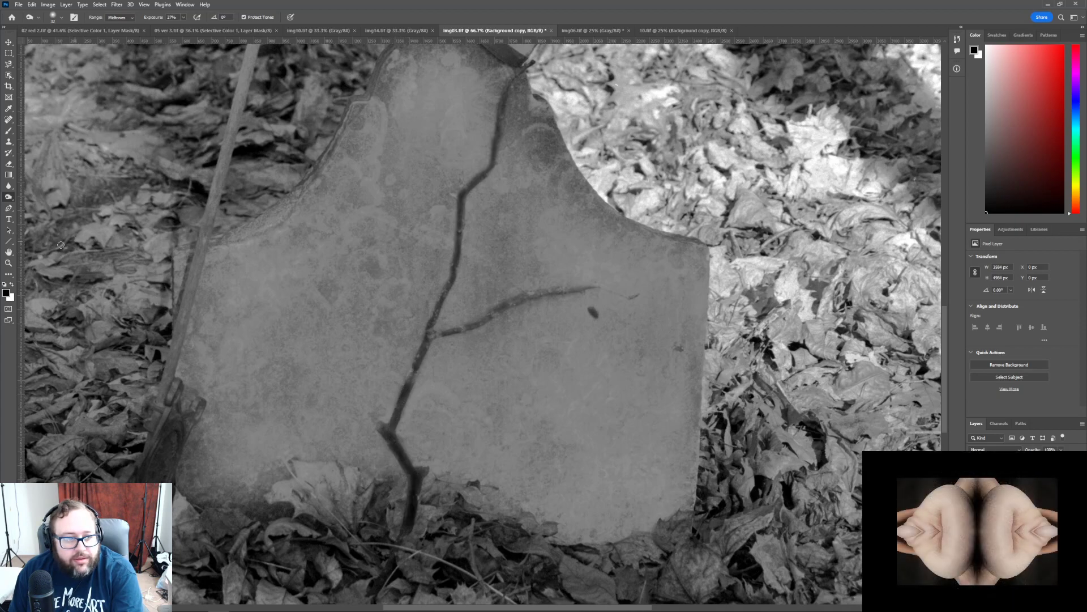
- Zoom out to the whole photo and examine how the burned crack looks against the rest of the image
click(8, 262)
click(65, 18)
click(244, 183)
click(245, 183)
click(246, 184)
scroll(316, 276, up, 5)
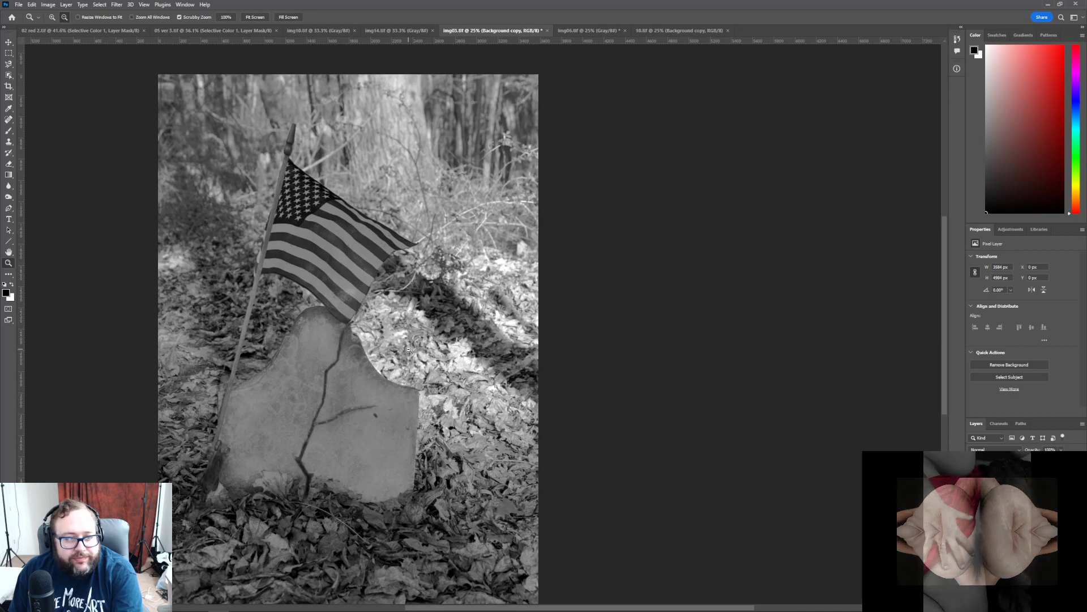
scroll(446, 372, down, 2)
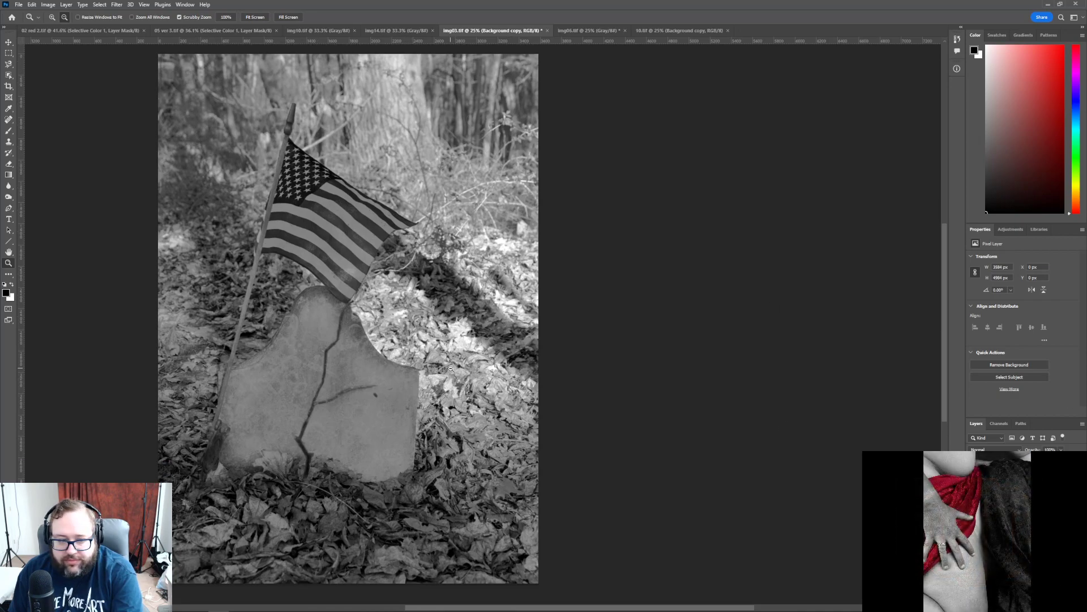
scroll(446, 372, down, 1)
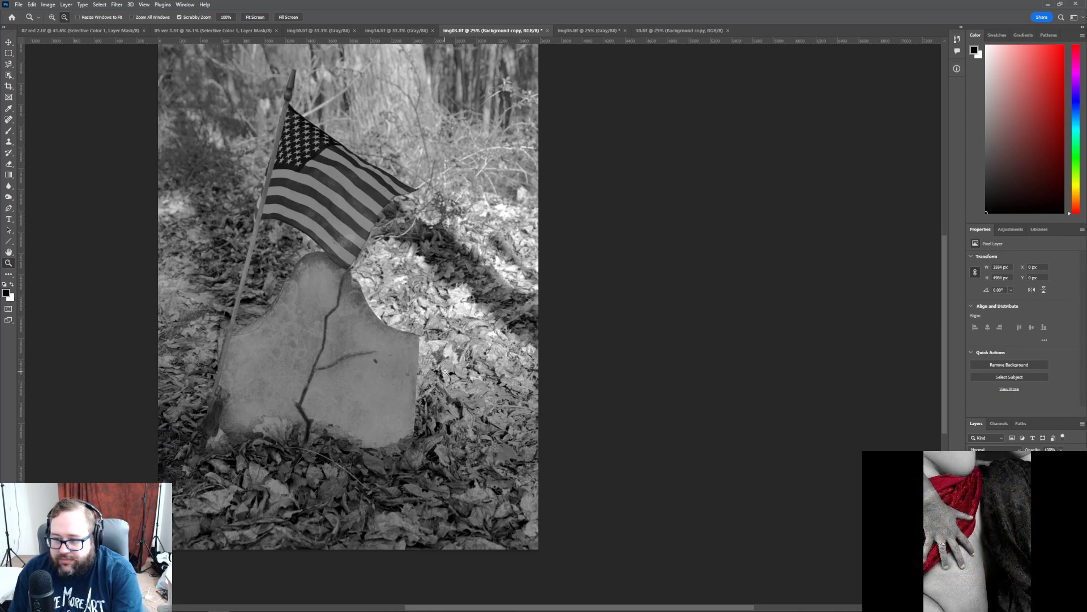
scroll(533, 294, up, 2)
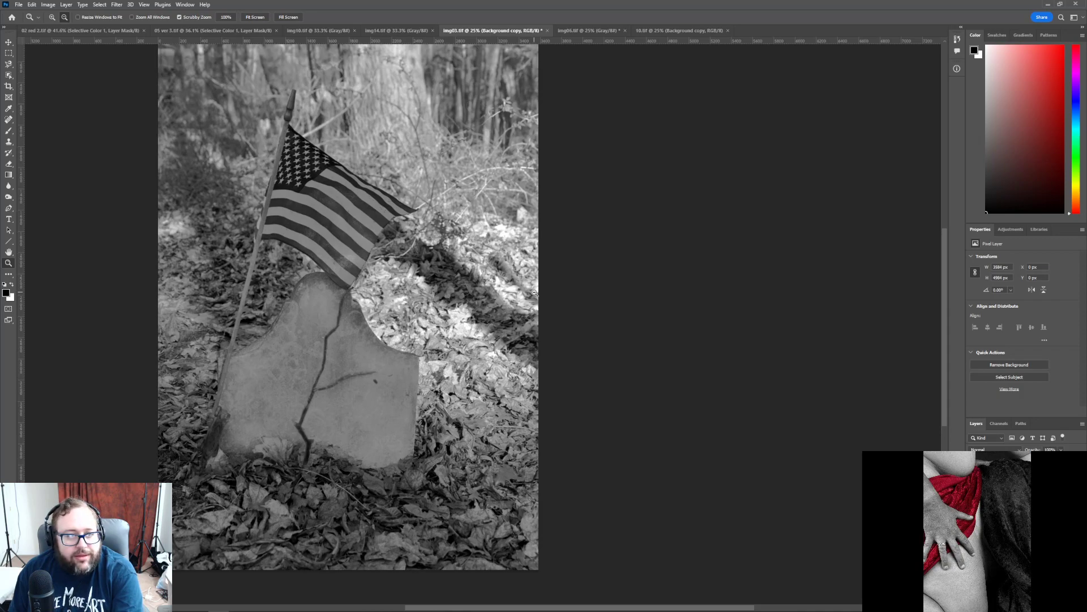
click(258, 17)
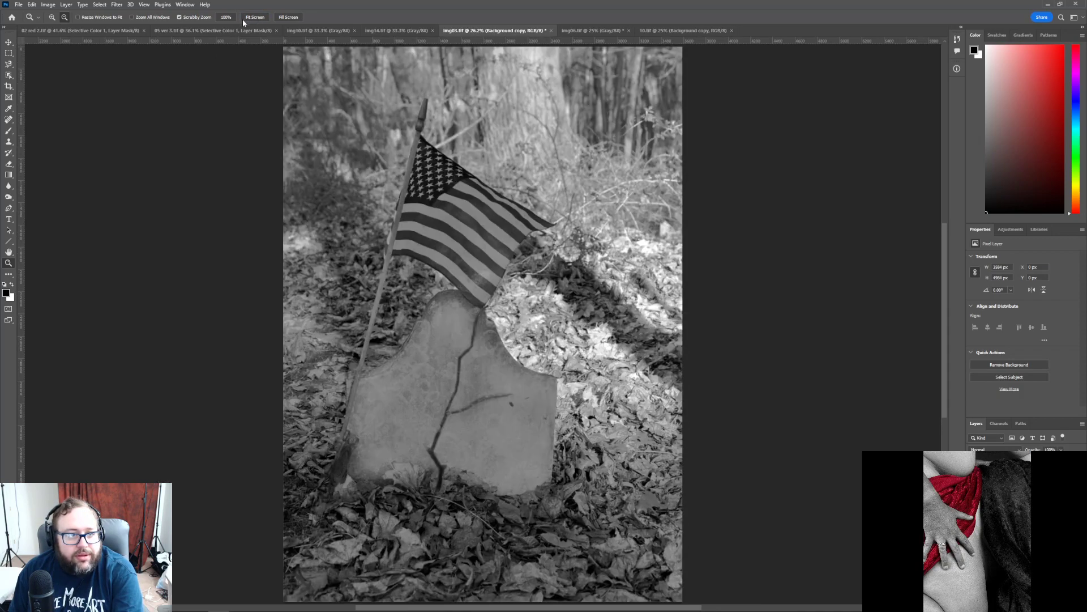
- Darken all four corners of the photo with short inward black-to-transparent gradients at 50% opacity
click(90, 78)
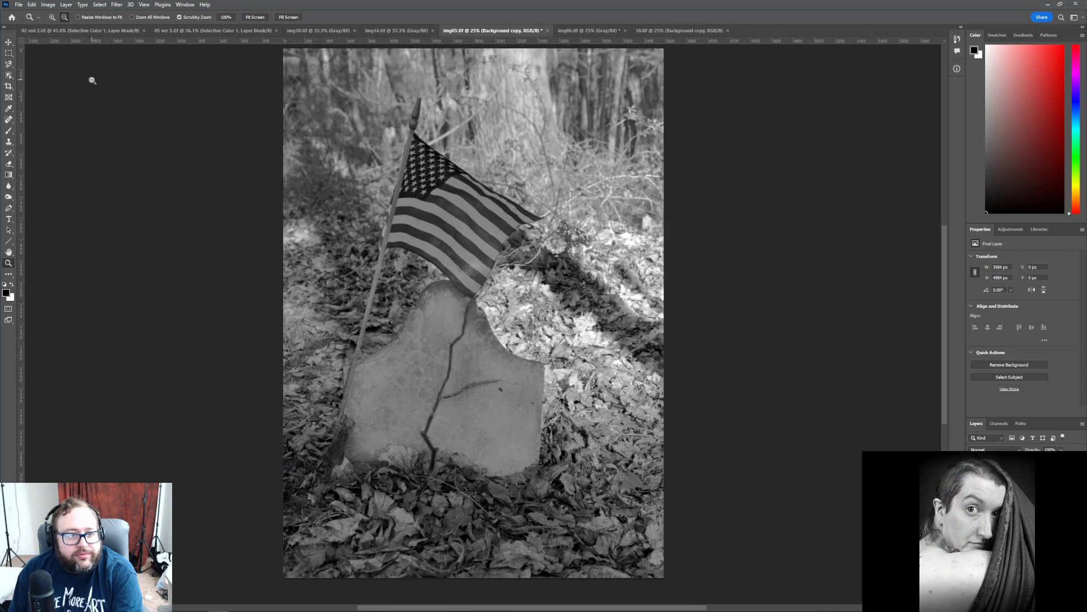
click(100, 180)
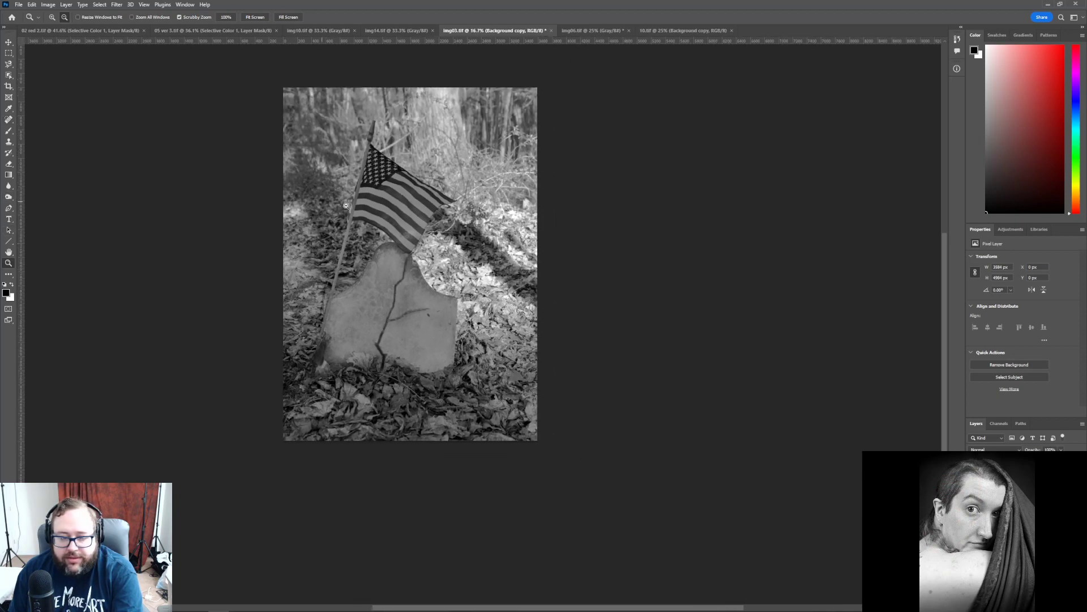
click(9, 174)
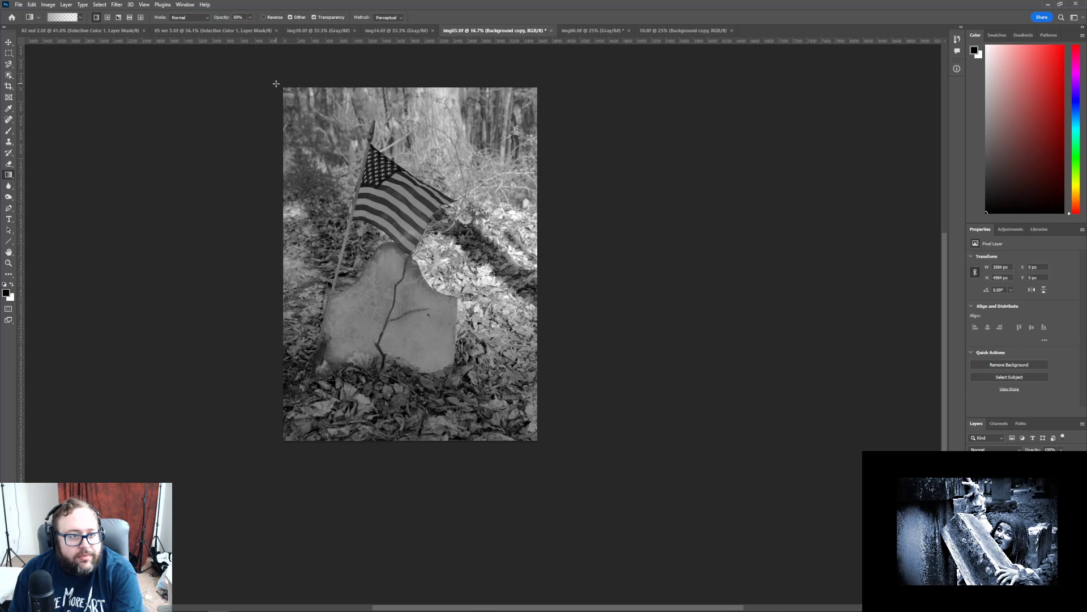
drag(305, 106, 332, 134)
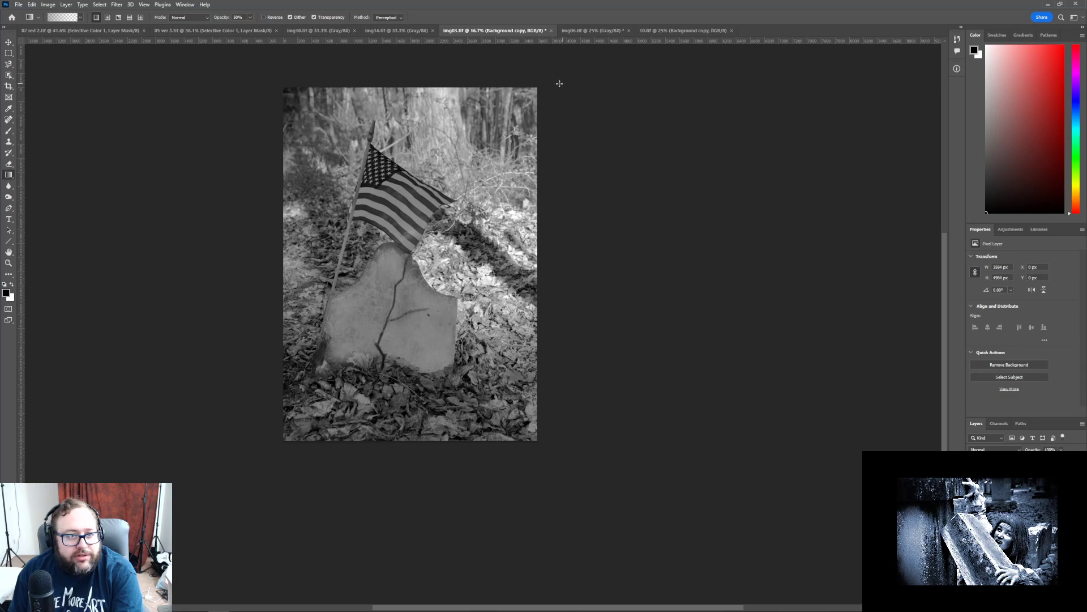
drag(487, 138, 488, 139)
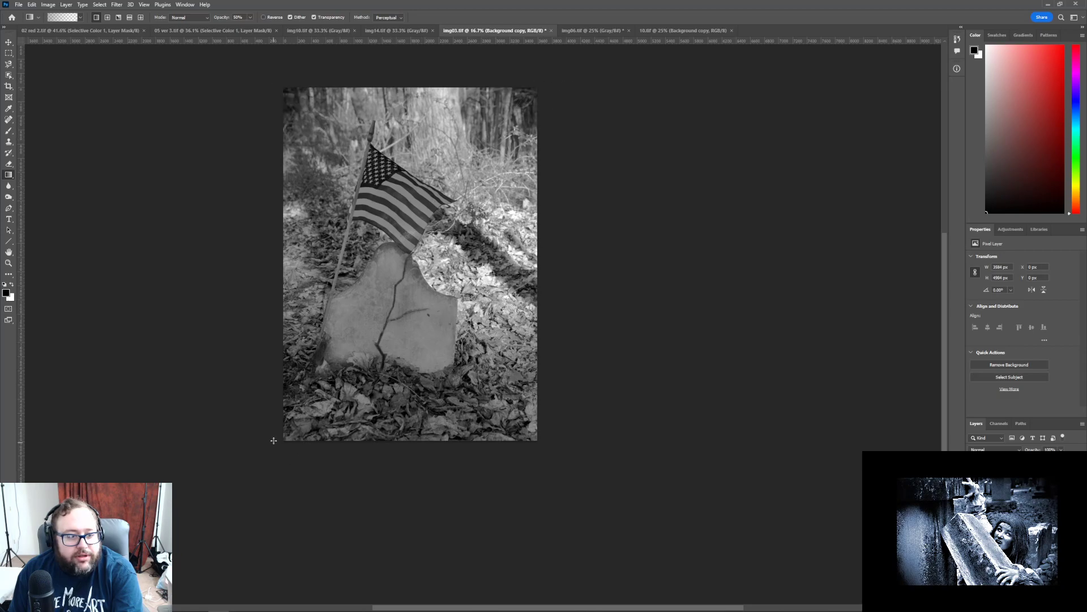
drag(277, 443, 338, 392)
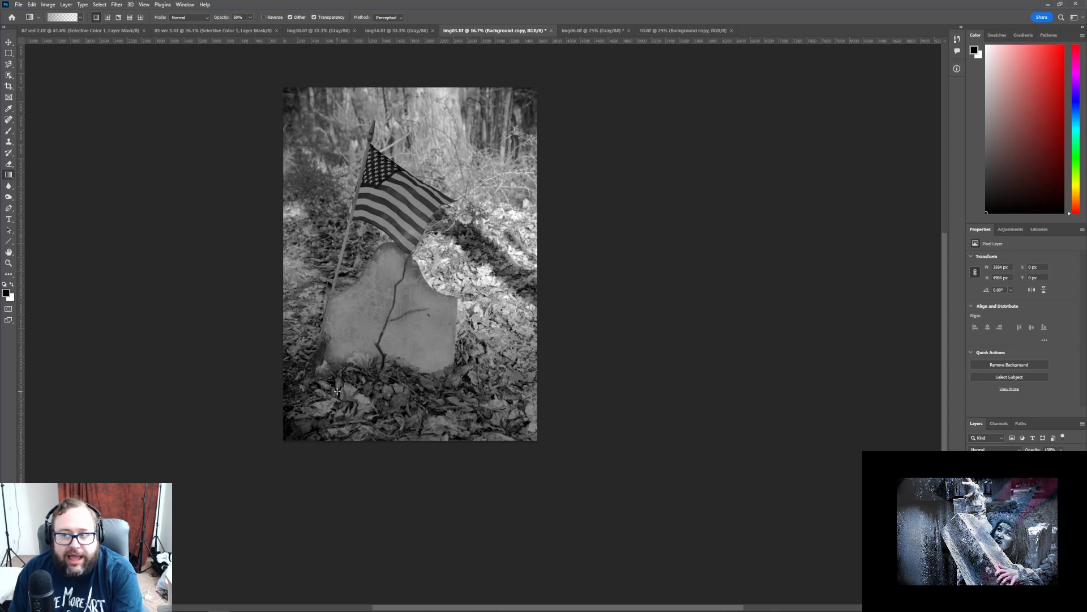
drag(542, 443, 499, 395)
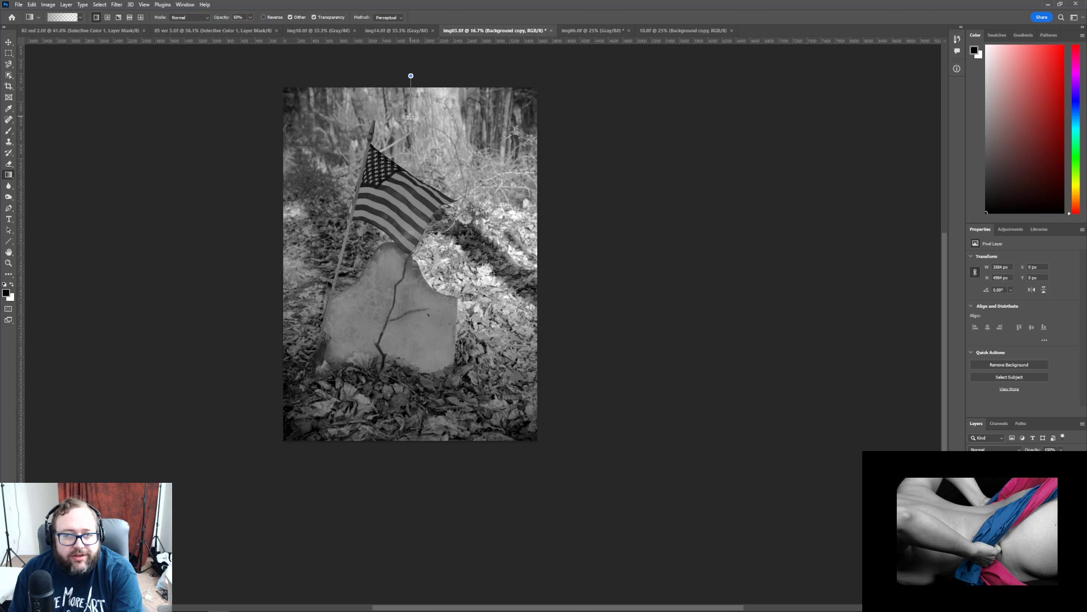
- Darken the photo's top, left, right and bottom edges with short inward gradients to complete the vignette
drag(410, 116, 408, 118)
drag(269, 224, 321, 224)
drag(555, 211, 504, 211)
drag(396, 452, 395, 417)
drag(408, 72, 405, 110)
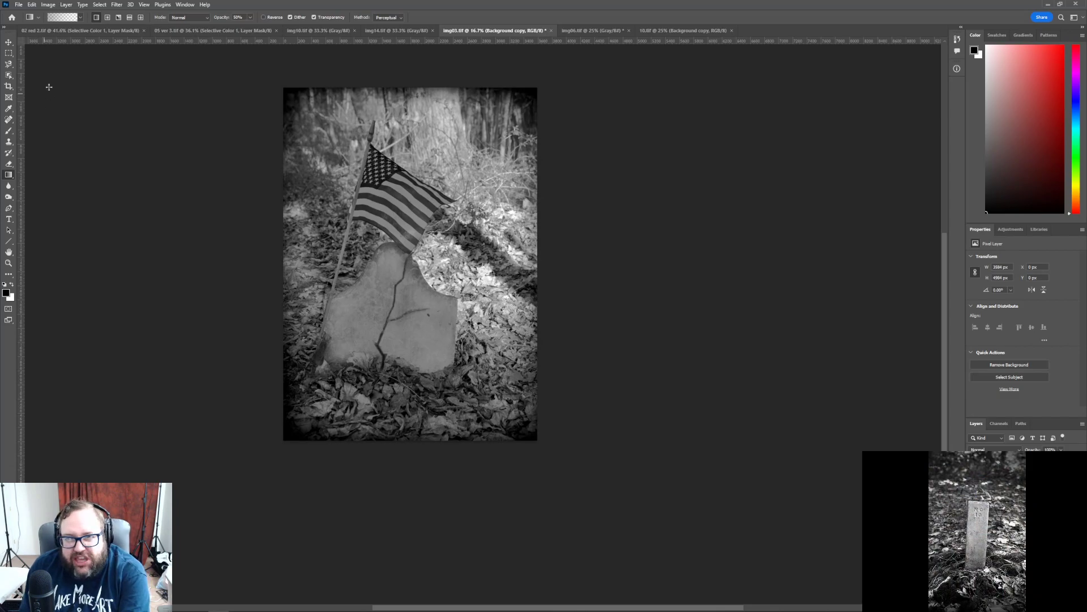
- Save the flag photo as a TIFF named 05 in the East Line Union Cemetery folder, with no image compression and Macintosh byte order
click(19, 4)
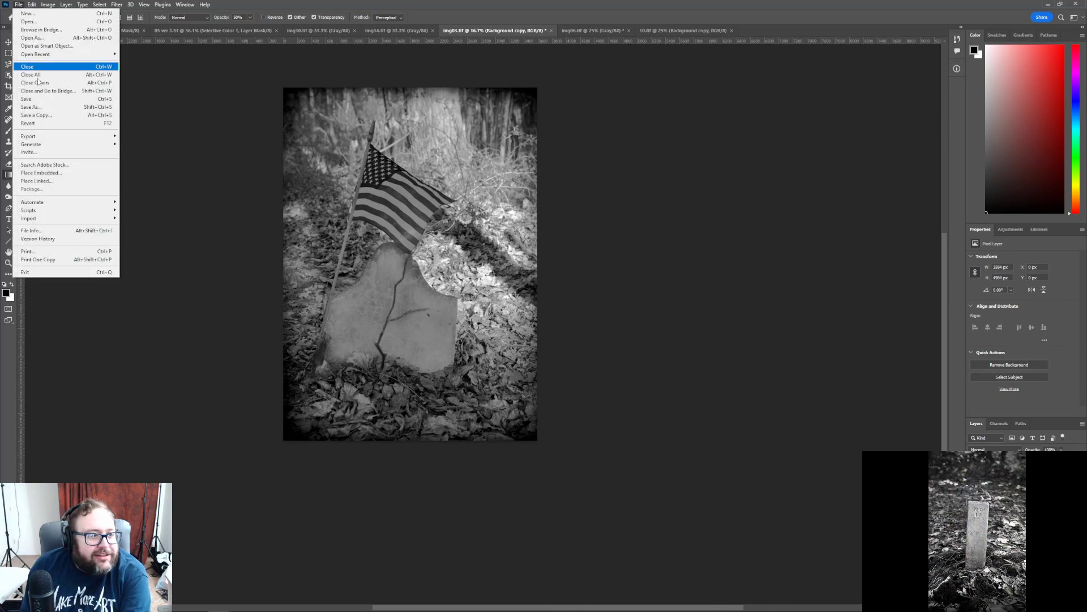
click(34, 103)
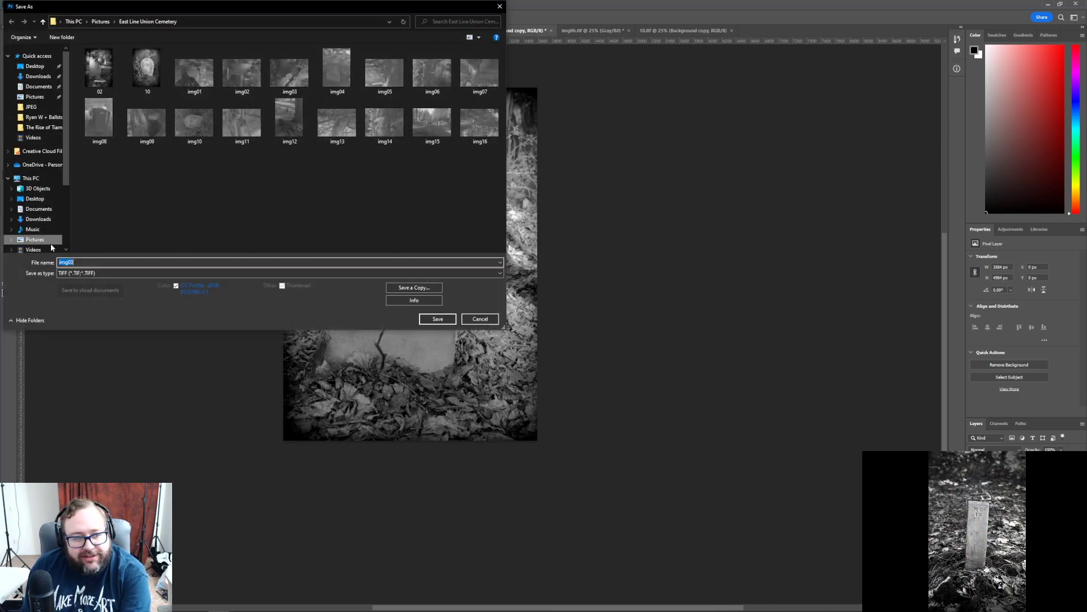
click(68, 262)
key(BackSpace)
key(BackSpace)
key(BackSpace)
key(Return)
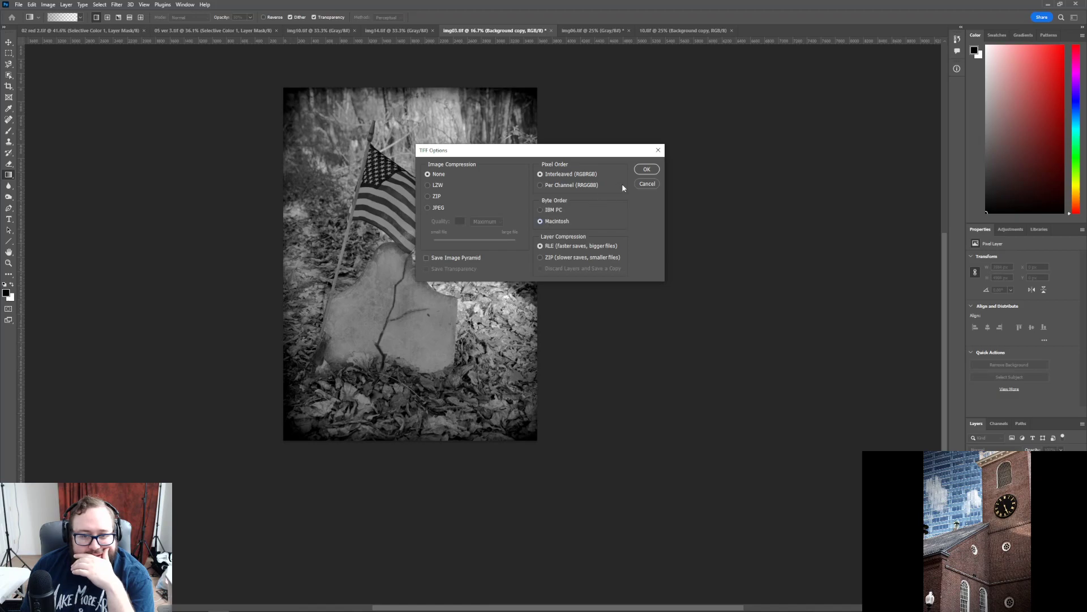
click(643, 170)
click(504, 223)
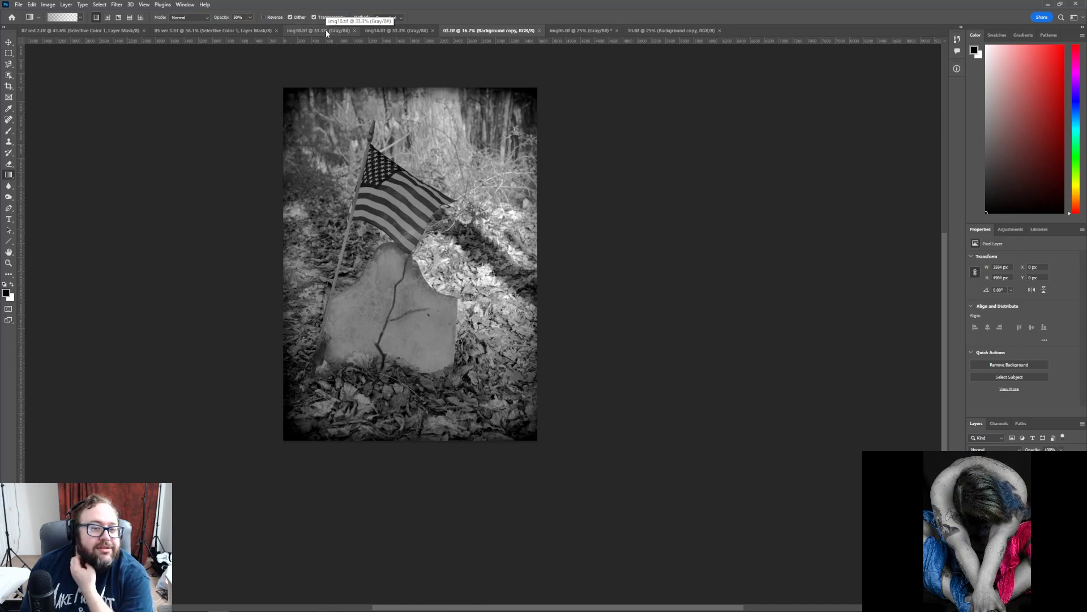
- Look through the other open cemetery photos, including the exit sign and the overgrown gravestone, to compare them with the saved flag photo
click(572, 30)
click(408, 30)
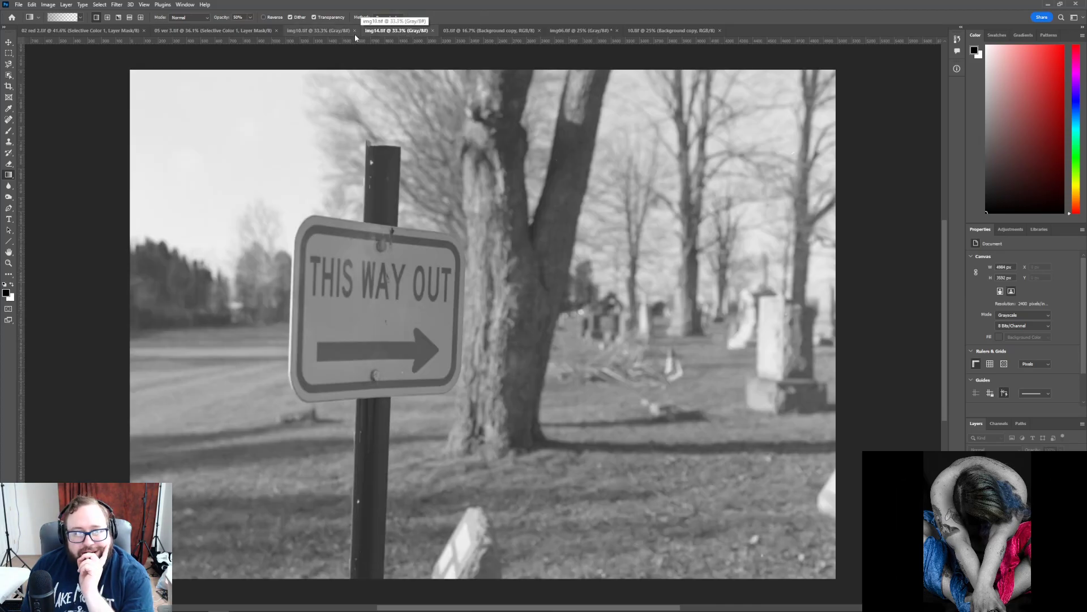
click(340, 31)
click(391, 30)
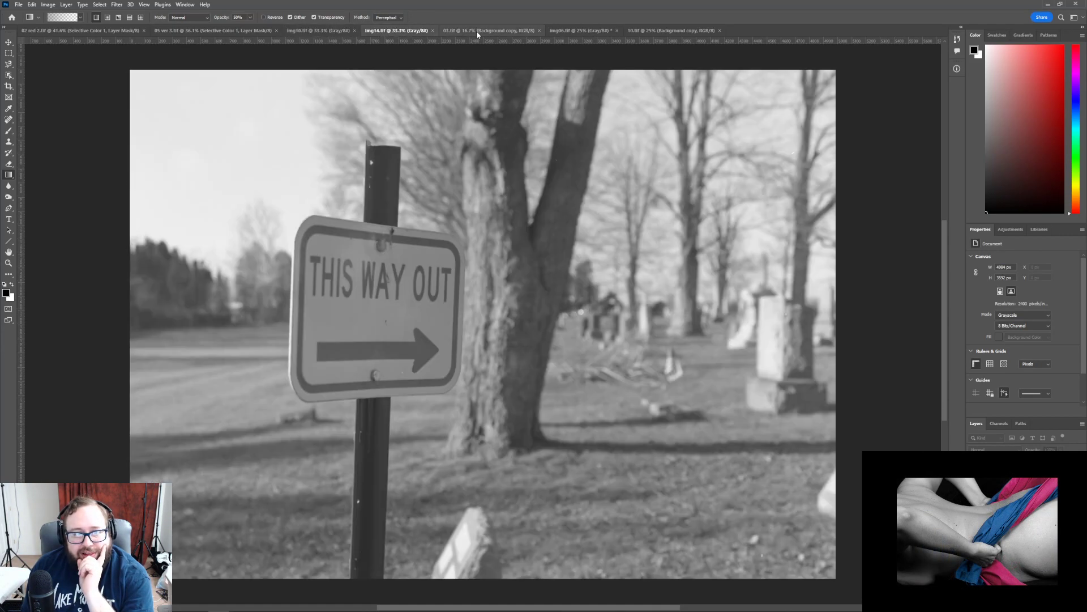
click(477, 31)
click(578, 30)
click(633, 31)
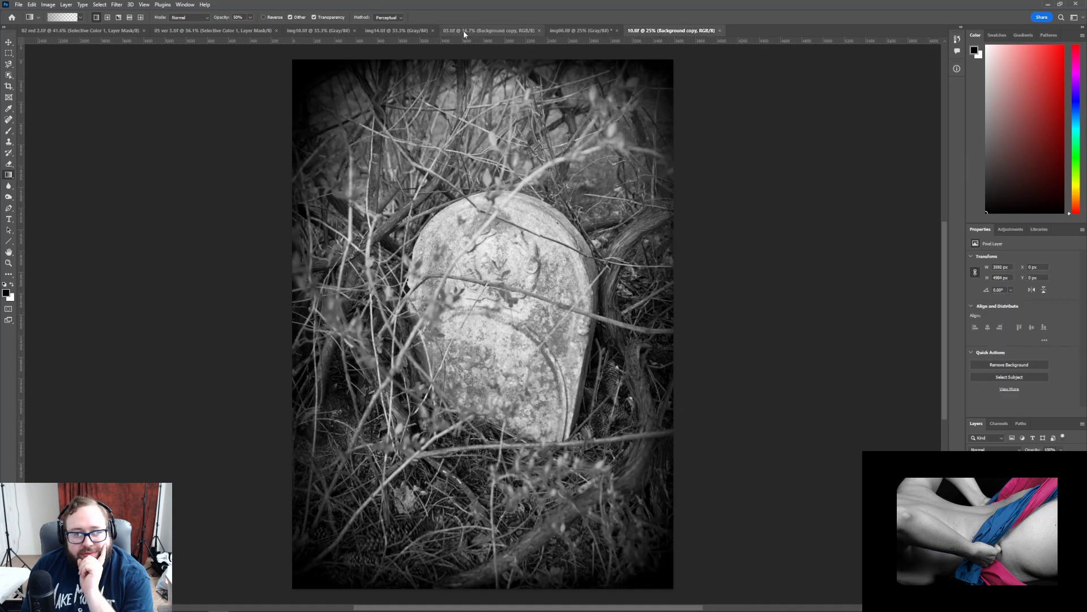
- Crop the THIS WAY OUT sign photo in from its left and top edges to about 4020 by 3200 px
click(402, 30)
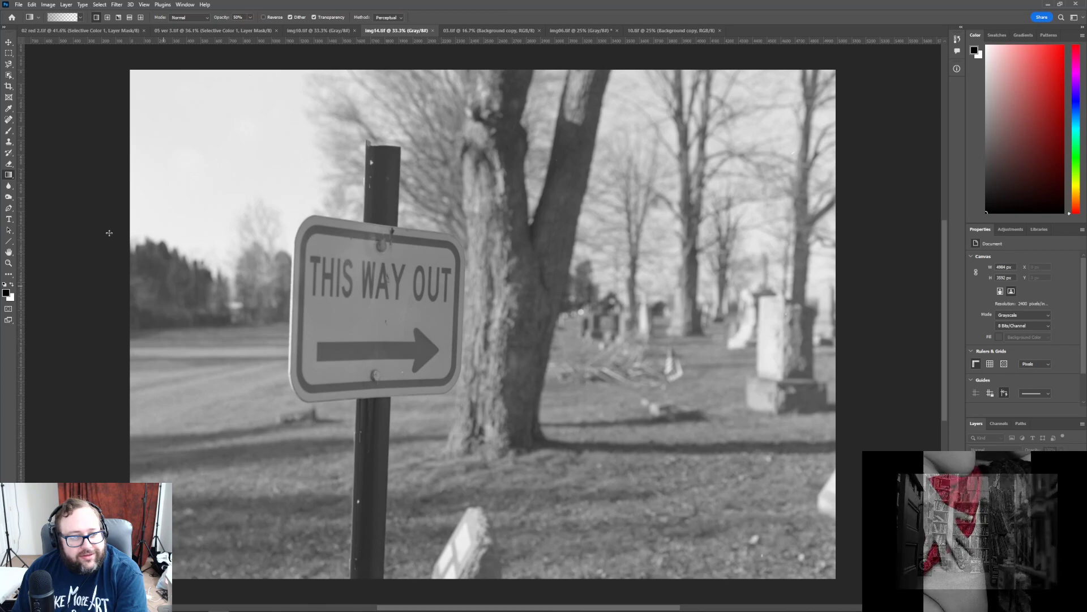
click(8, 87)
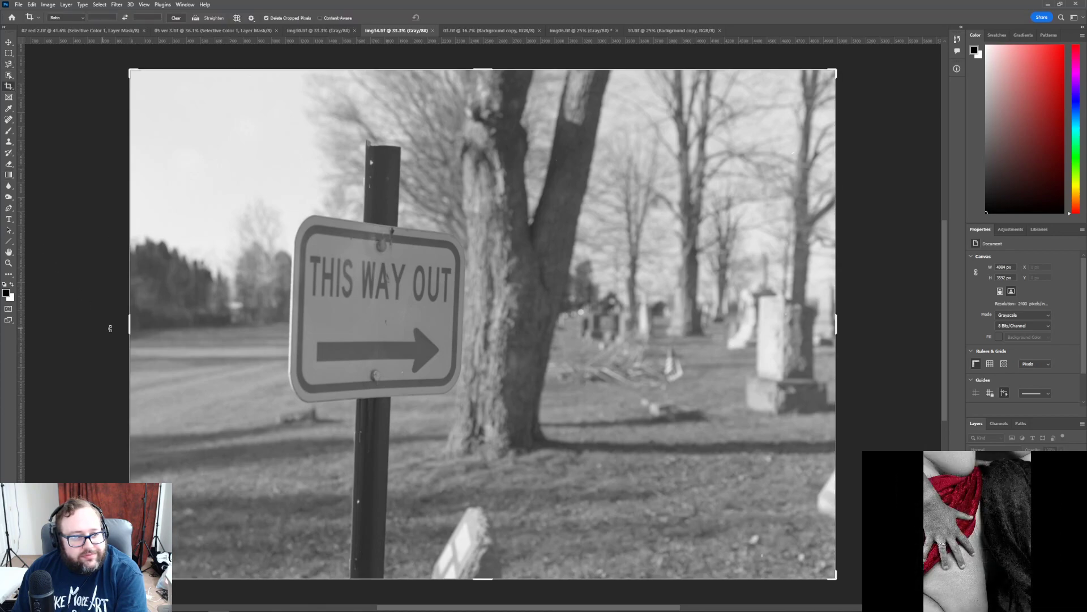
drag(129, 330, 206, 320)
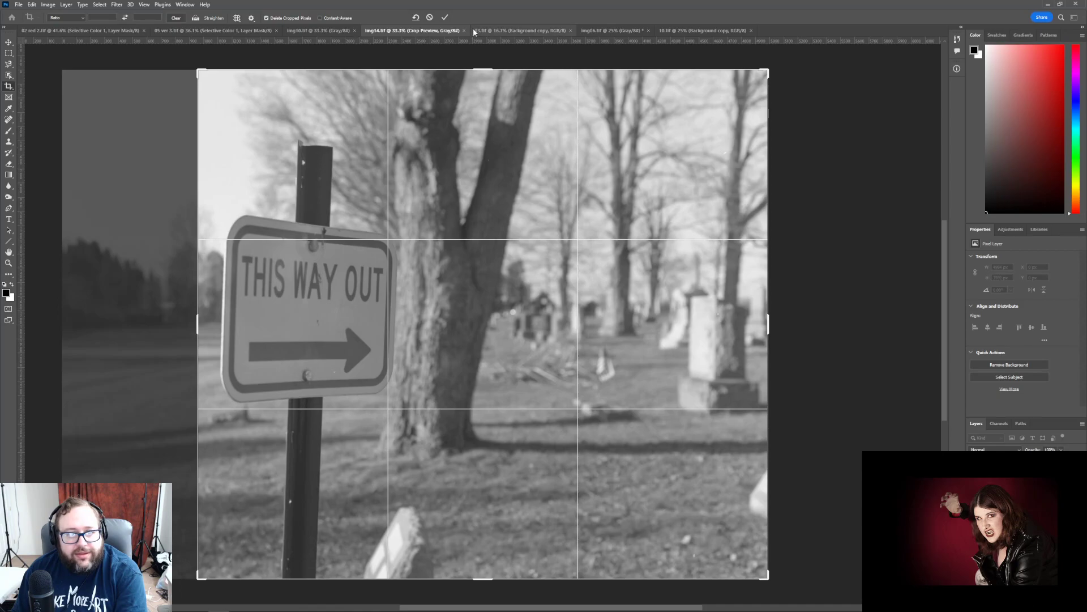
click(444, 17)
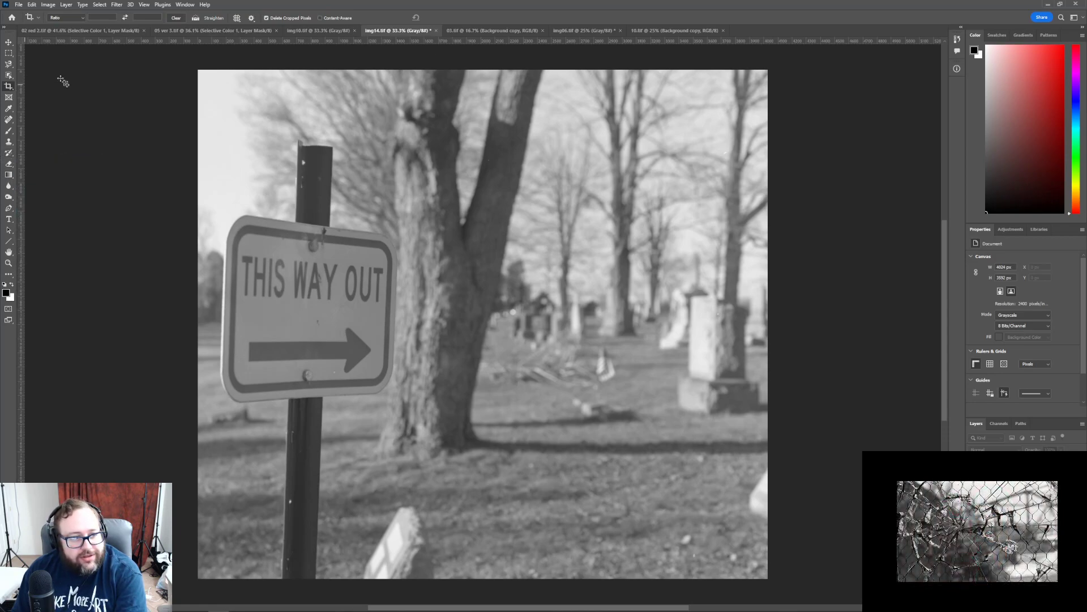
click(483, 76)
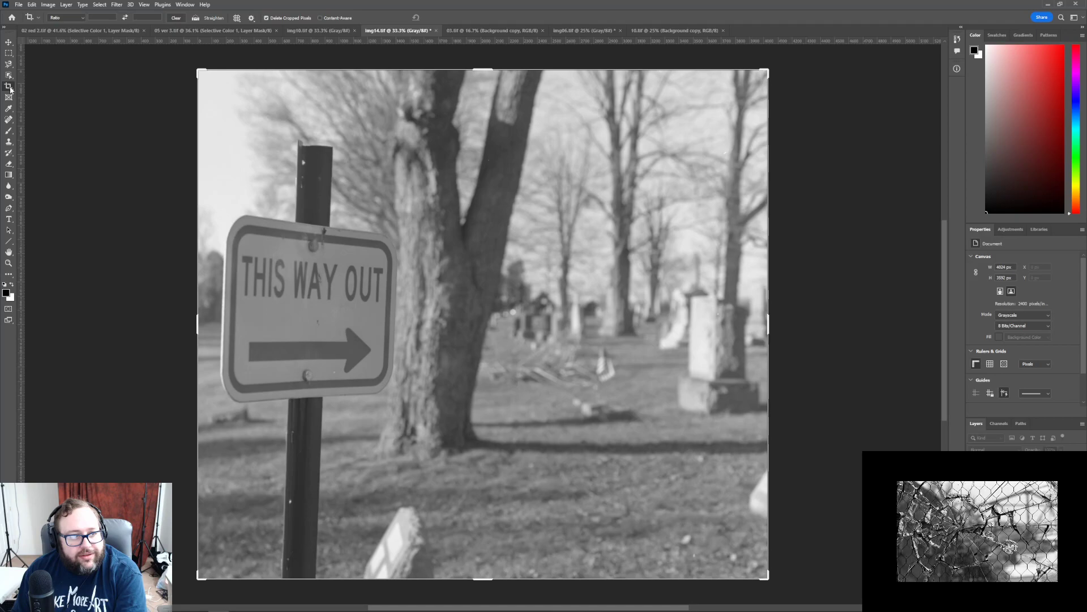
drag(478, 69, 482, 97)
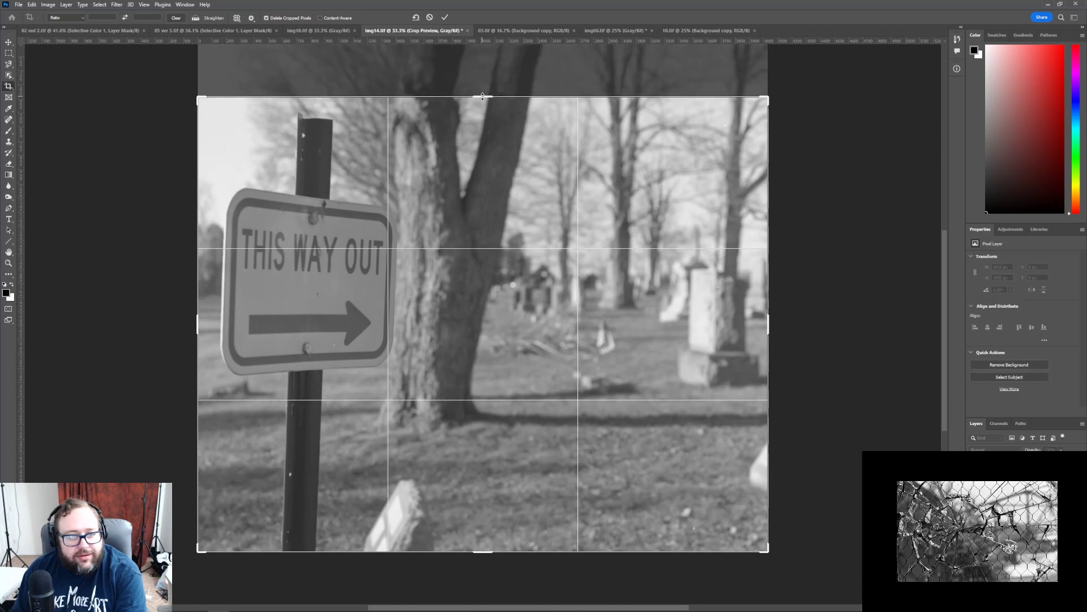
click(445, 17)
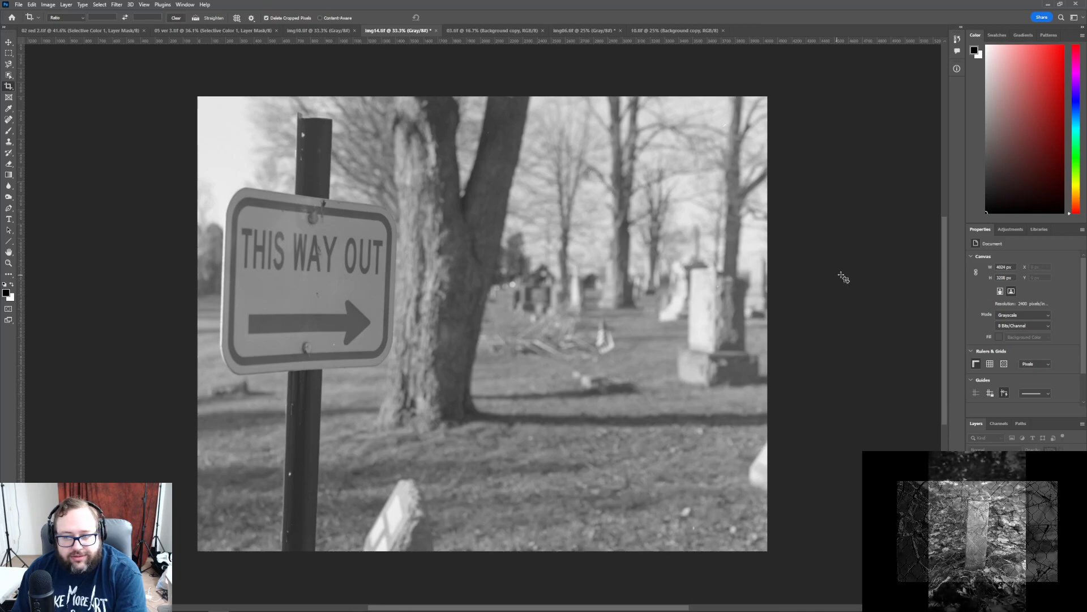
- Convert the sign photo to RGB Color mode and duplicate its Background layer as Background copy
click(48, 4)
mouse_move(59, 14)
click(148, 46)
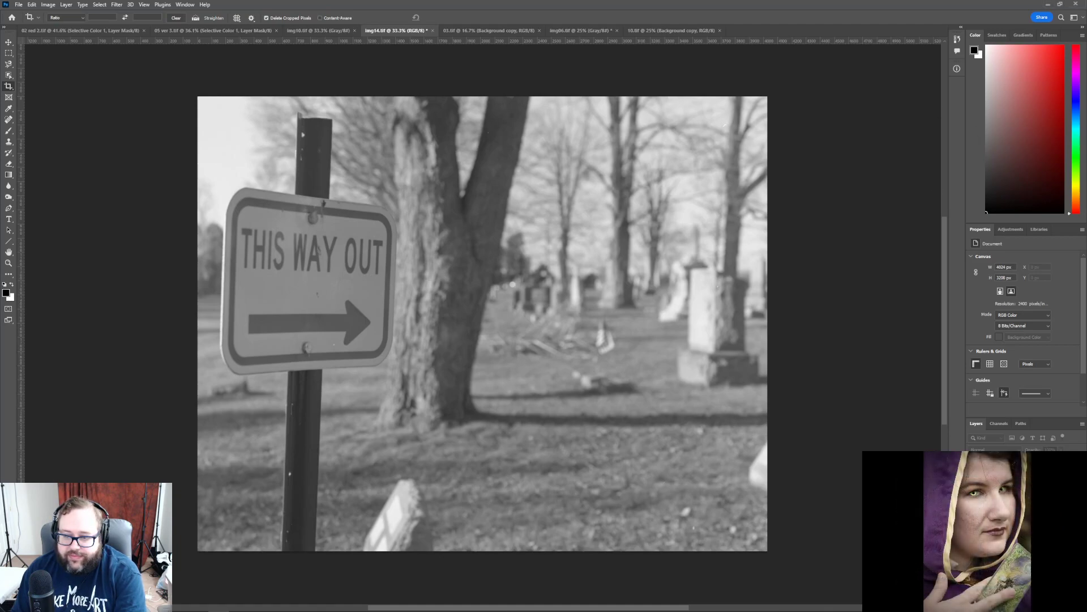
key(ctrl+j)
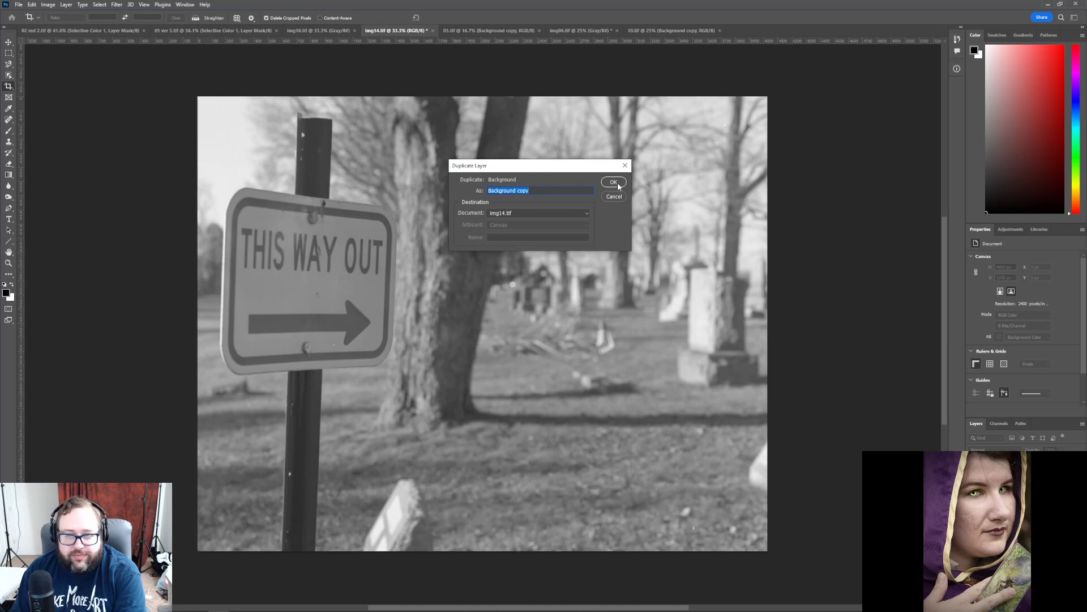
click(617, 185)
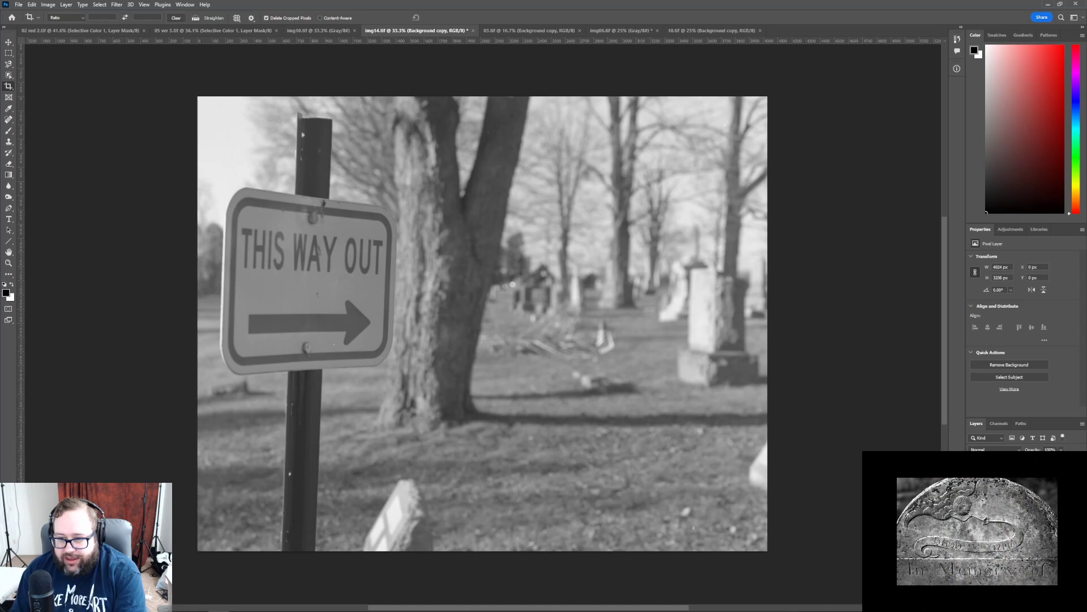
- Add a Curves adjustment to the sign photo, moving the black point inward and the white point to input 242
click(1011, 228)
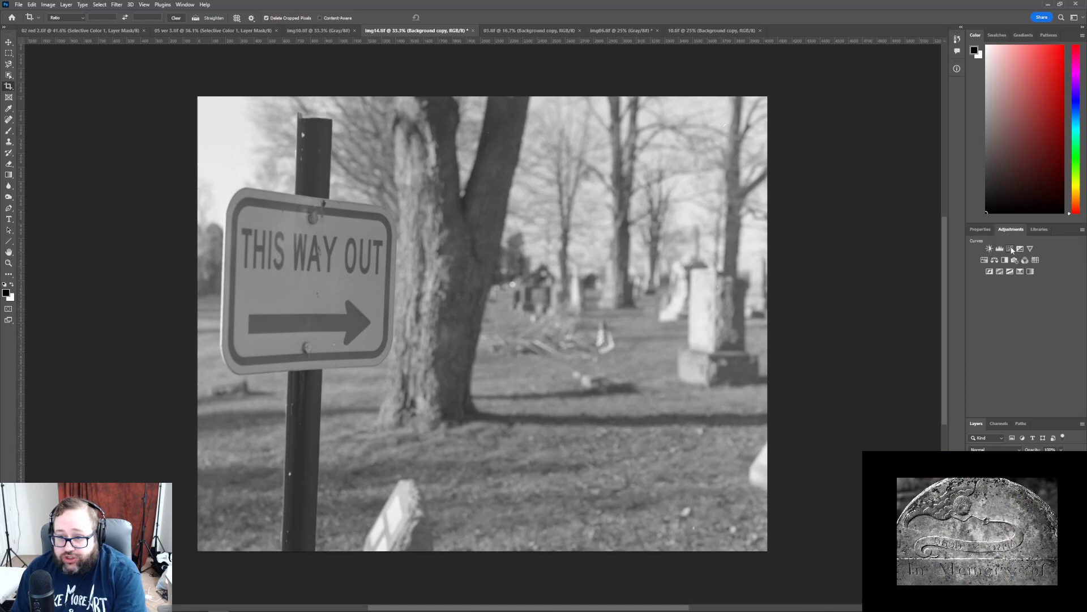
click(1011, 249)
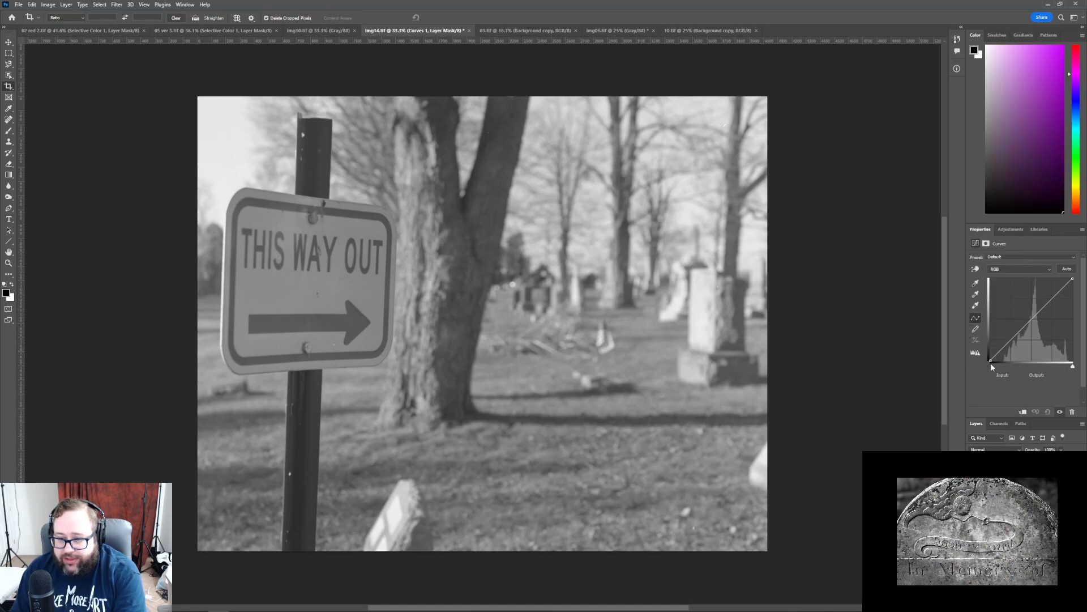
drag(991, 363, 1002, 368)
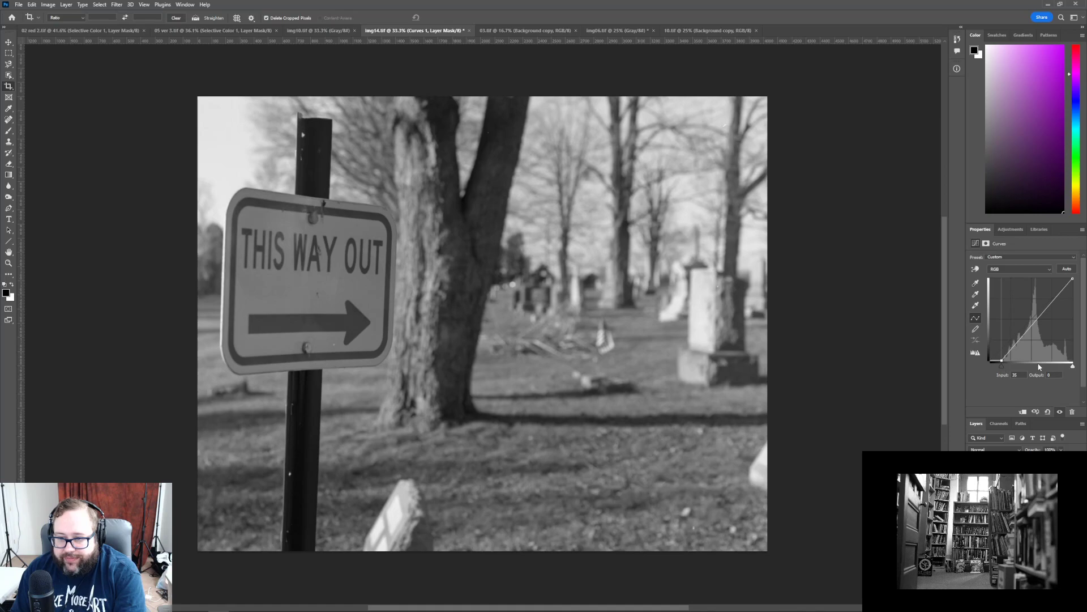
click(1074, 367)
drag(1073, 367, 1069, 369)
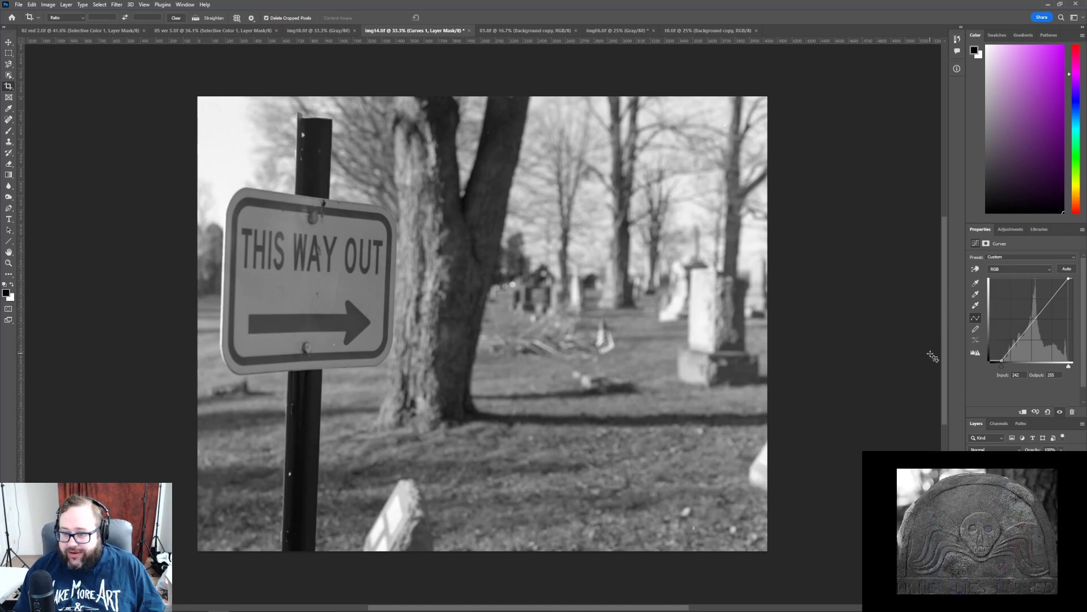
- Add a Brightness/Contrast adjustment with contrast 30 to the sign photo, and a Selective Color adjustment layer targeting Blacks
click(1012, 228)
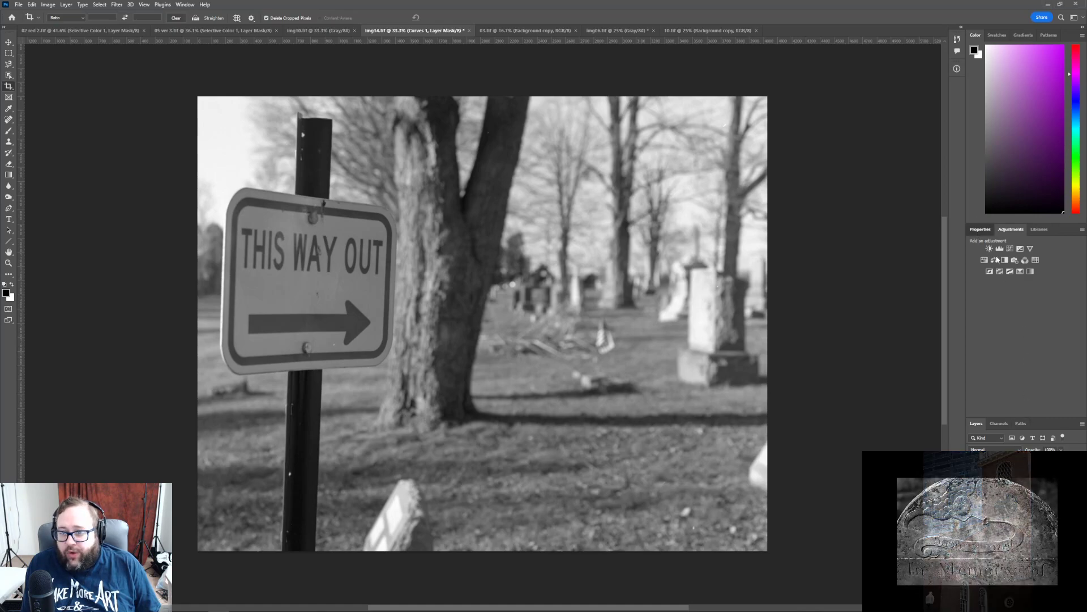
click(978, 232)
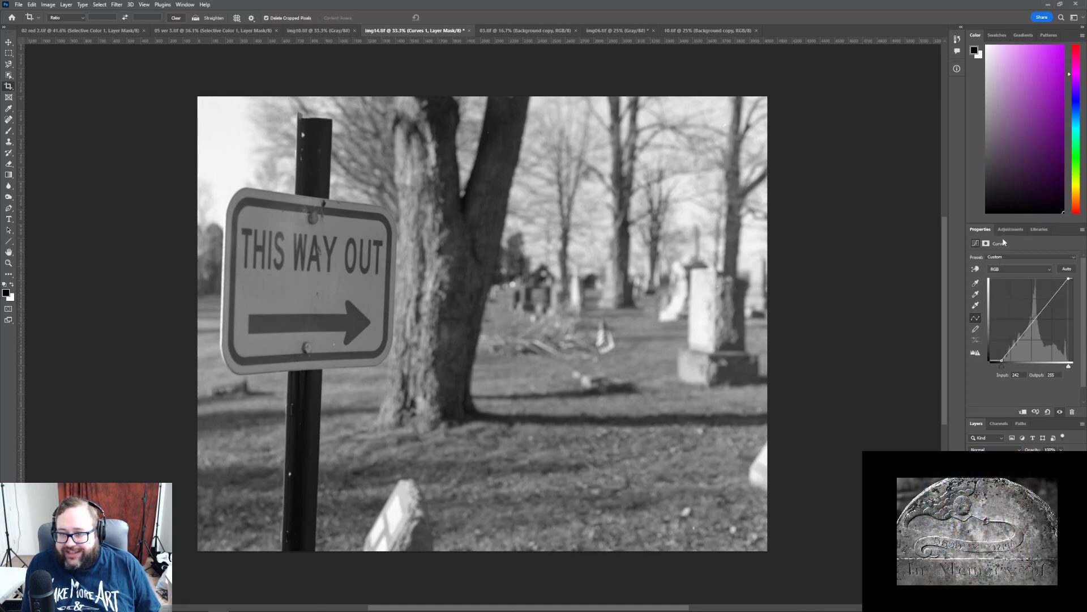
click(1003, 231)
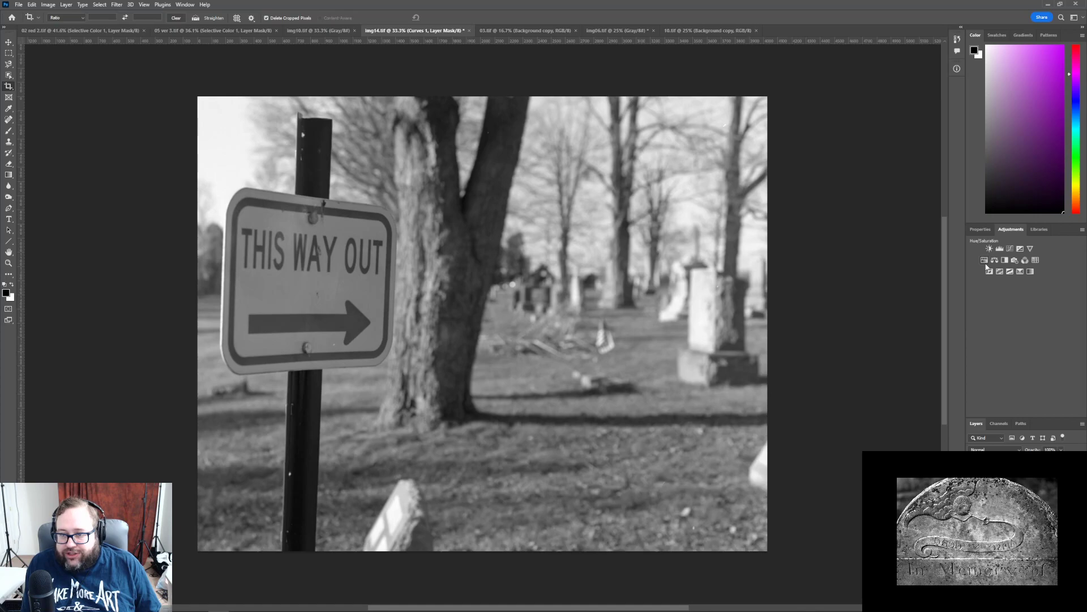
click(989, 249)
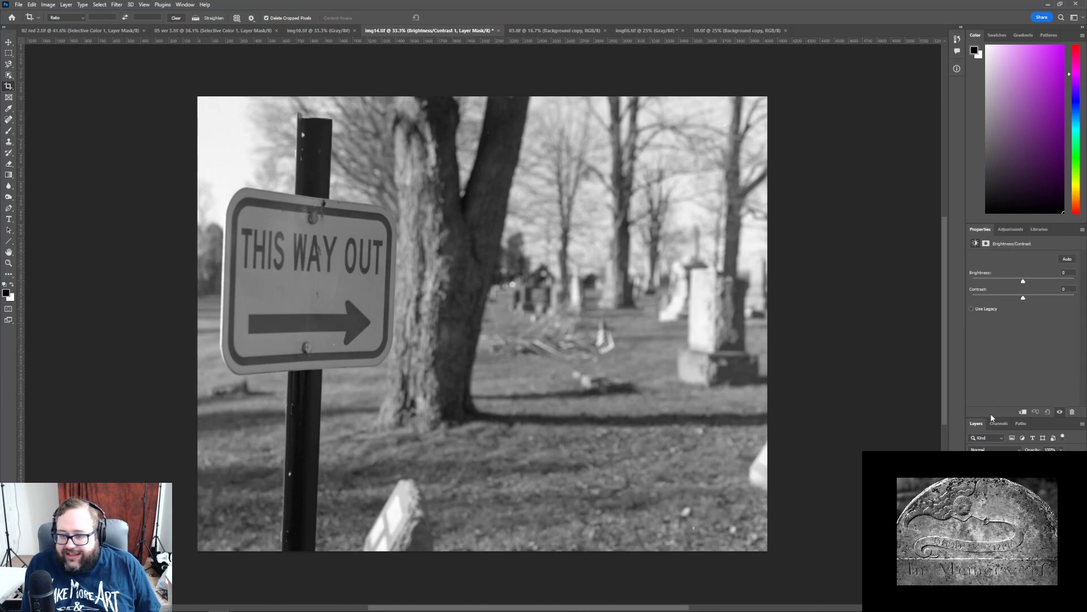
drag(1023, 299, 1030, 300)
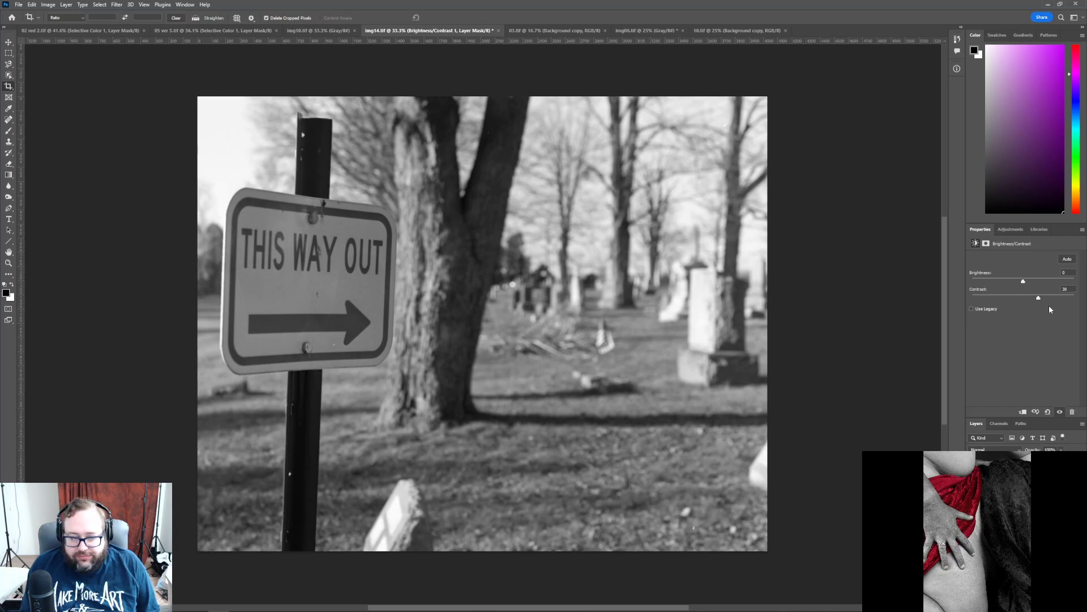
click(1011, 229)
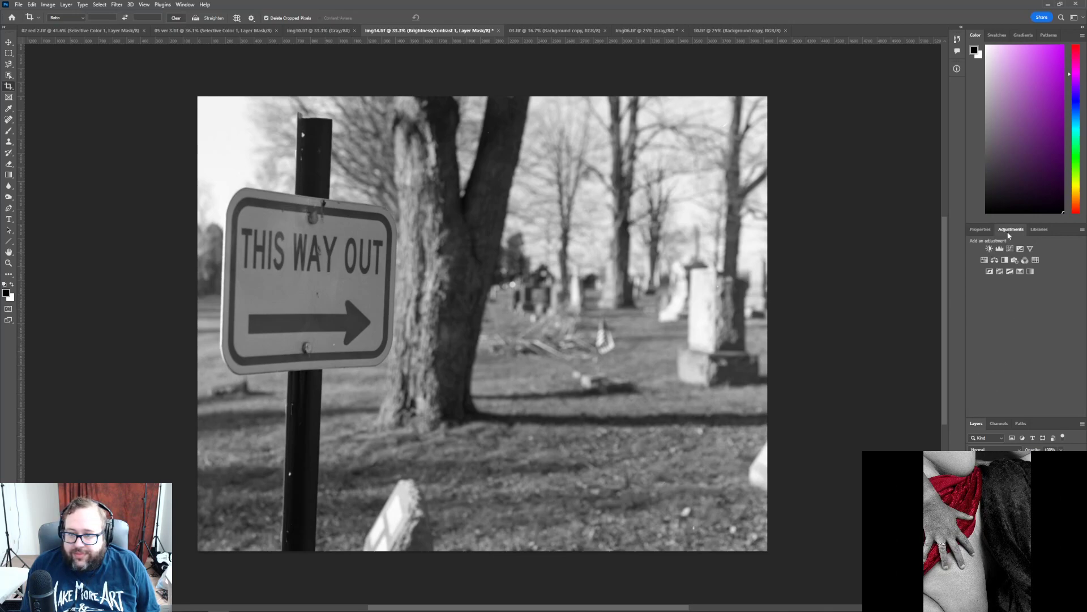
click(1023, 271)
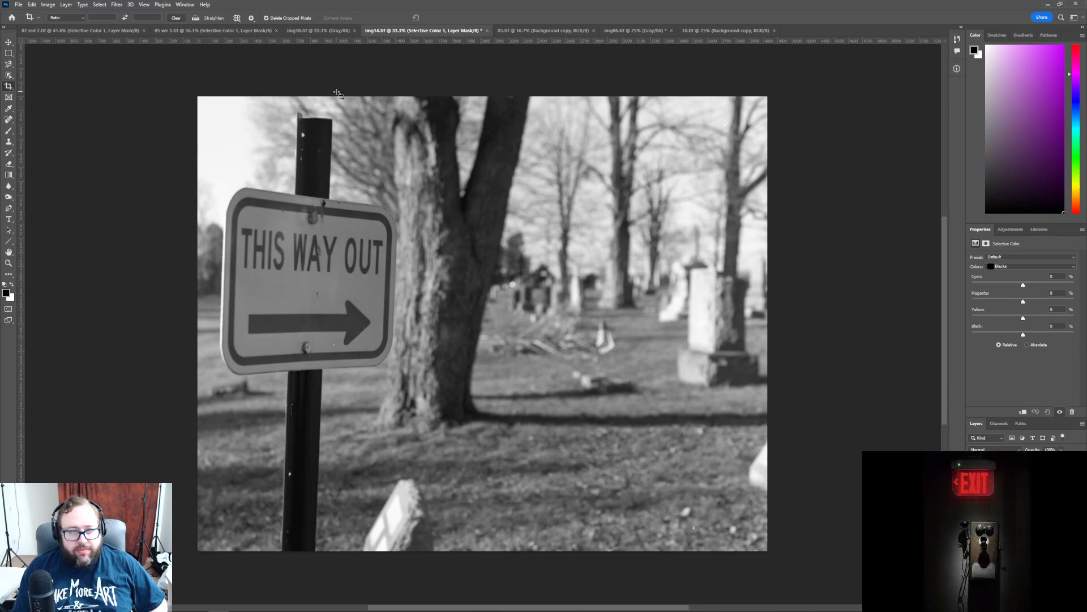
- Close the saved 05 flag photo and the two reference images 05 ver 3 and 02 red 2, keeping the unfinished cemetery photos open
click(532, 31)
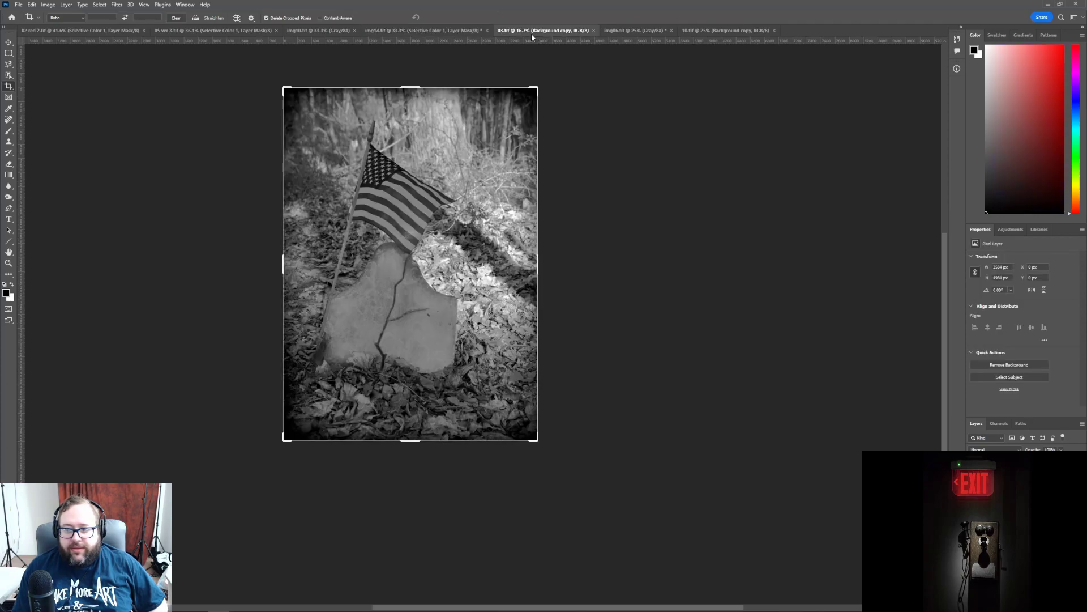
click(618, 31)
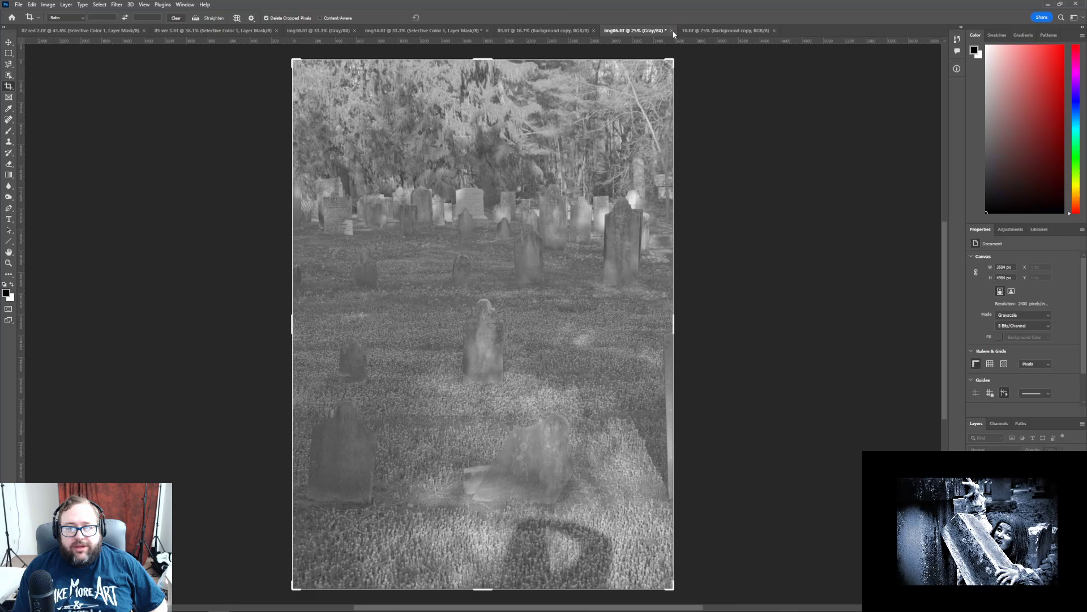
click(570, 30)
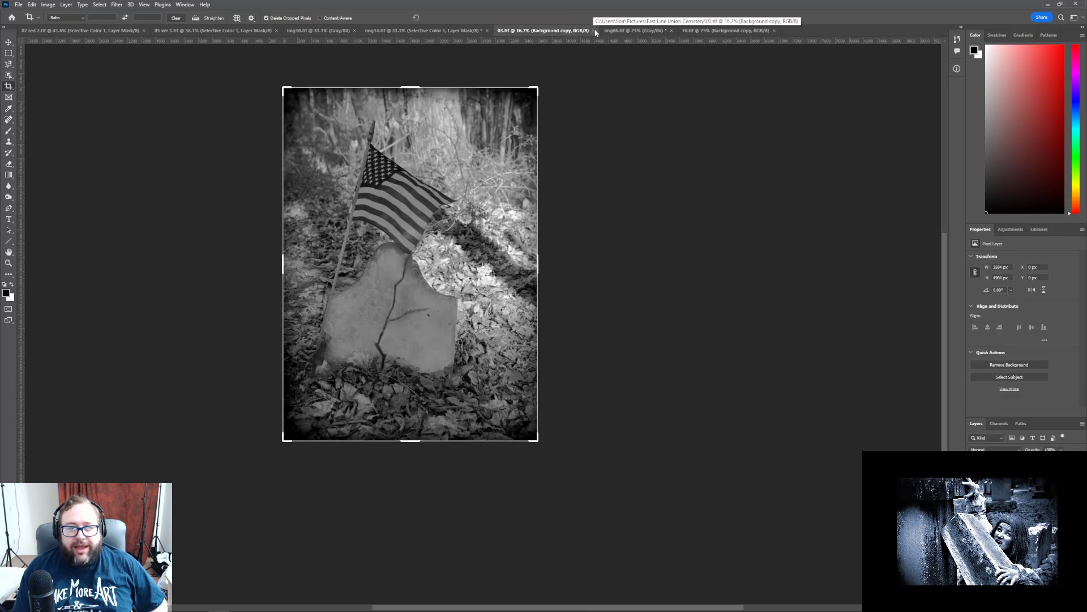
click(594, 31)
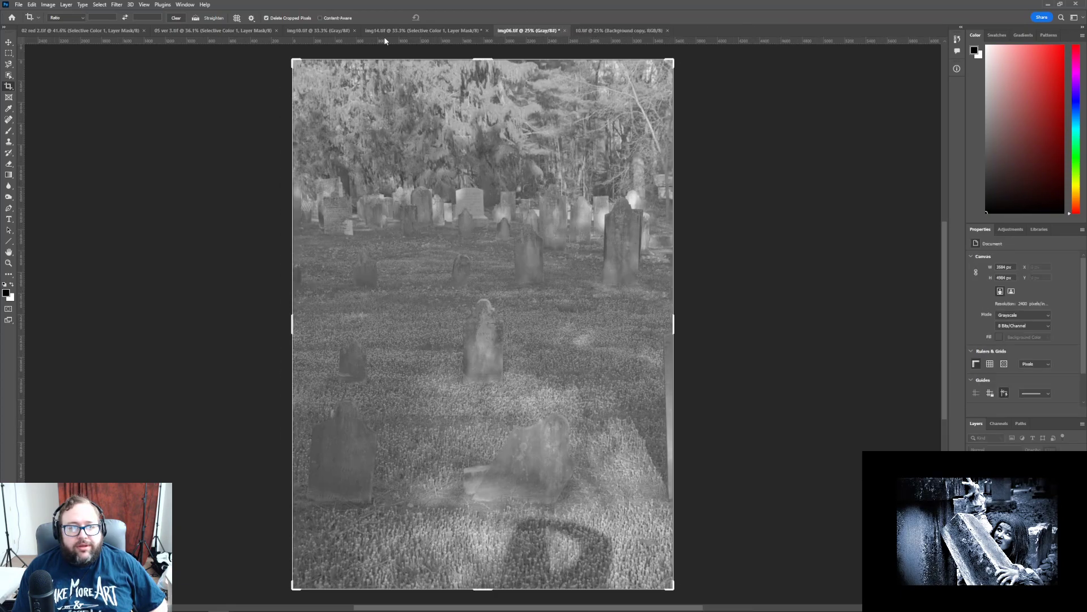
click(327, 33)
click(266, 30)
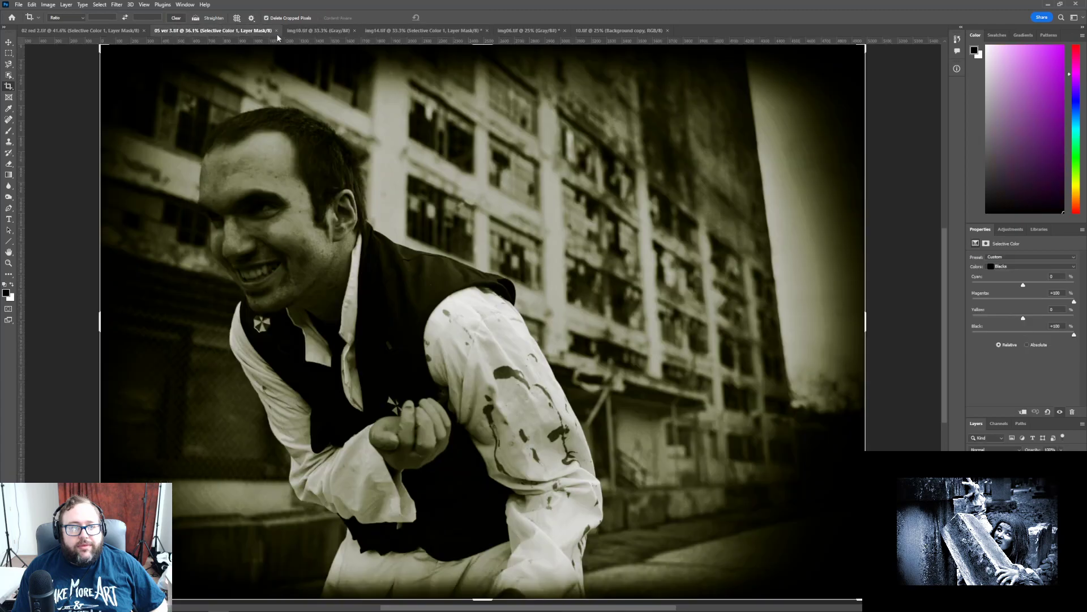
click(276, 31)
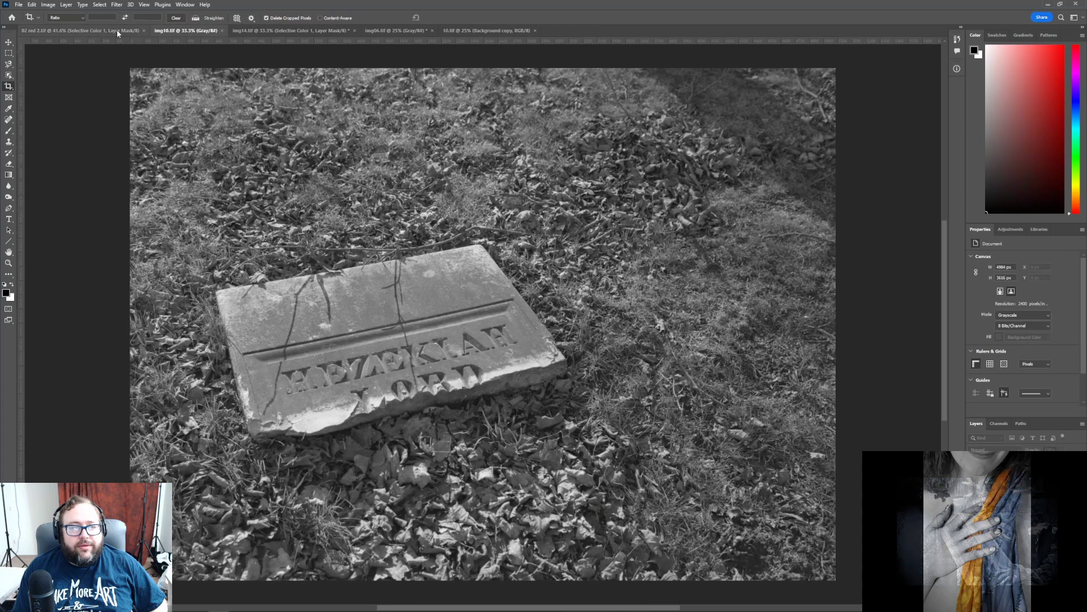
click(117, 29)
click(142, 32)
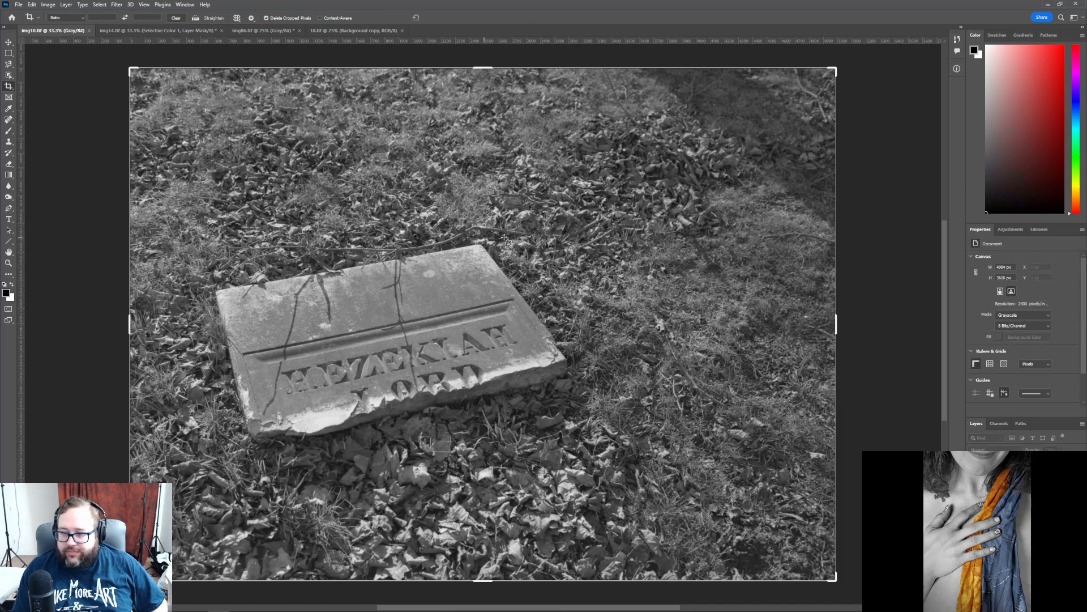
- On the sign photo's Selective Color layer, keep the Blacks unadjusted and raise the black amount for Neutrals to +1%
click(134, 31)
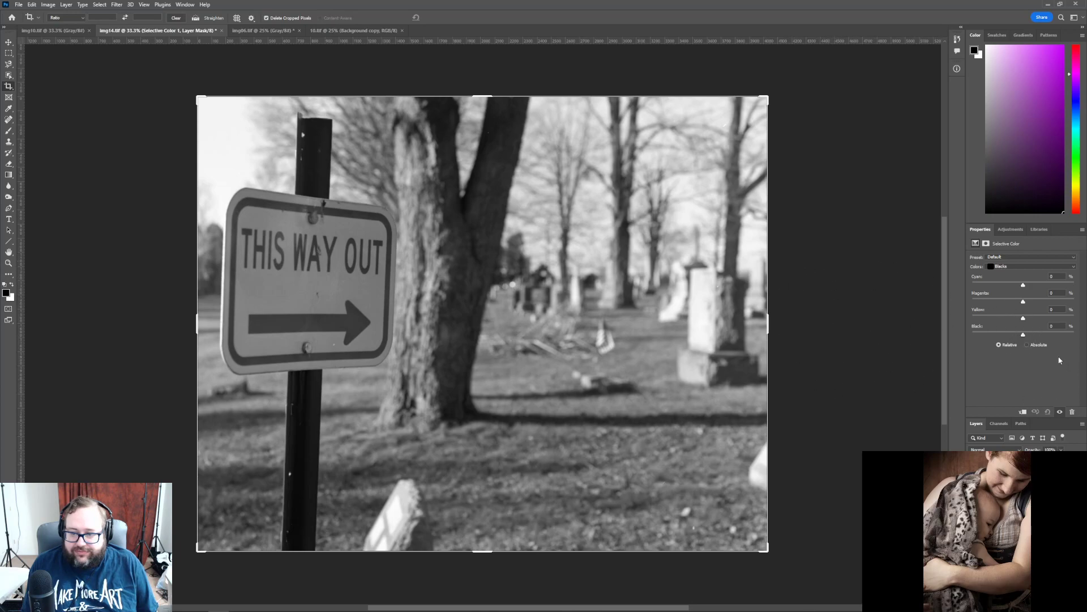
drag(1024, 336, 1024, 335)
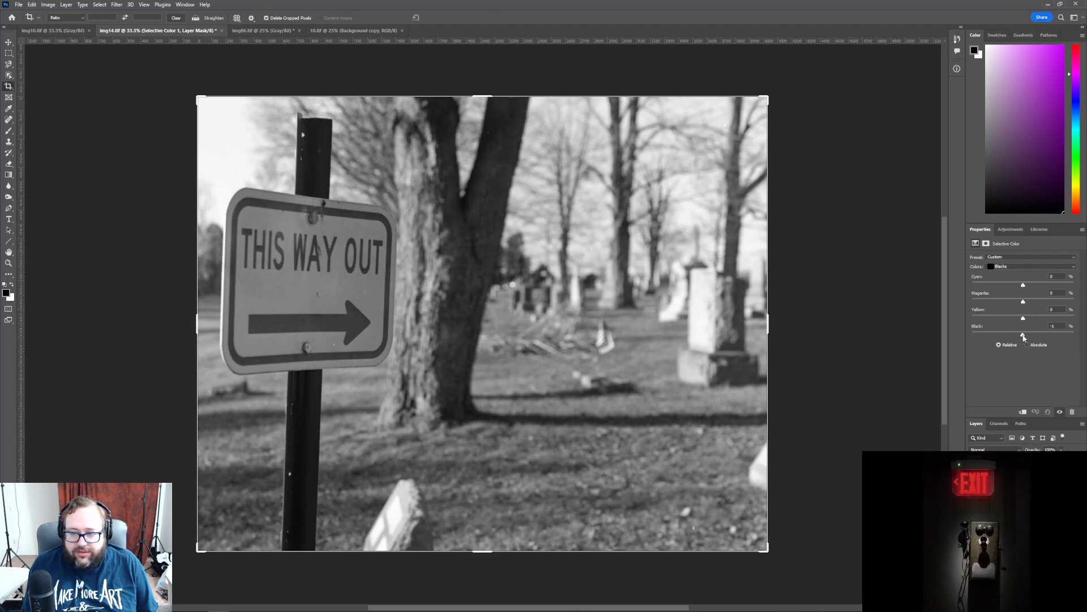
drag(1023, 335, 1023, 335)
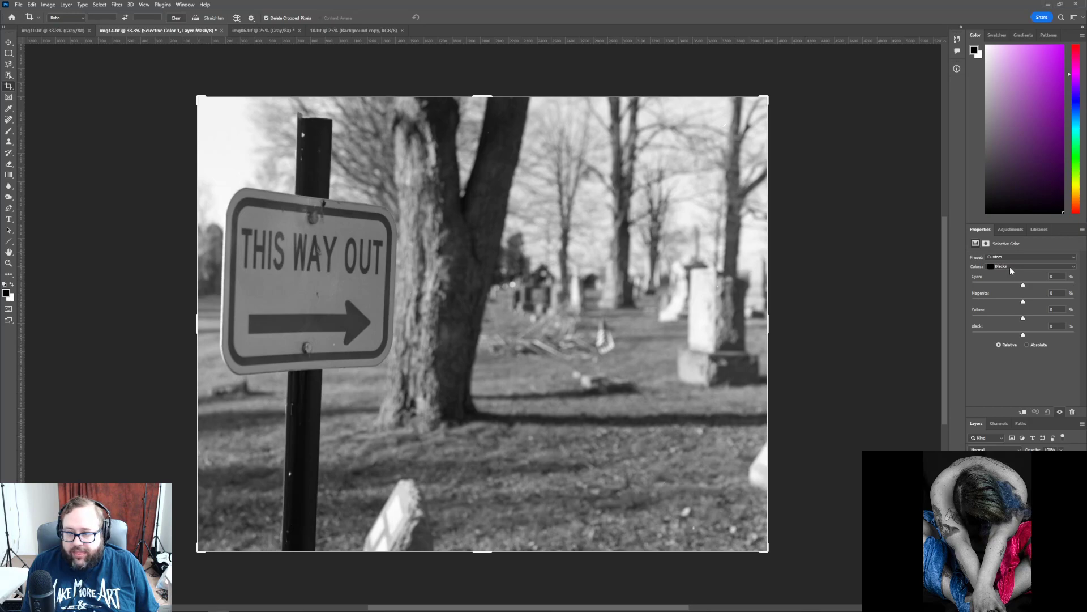
click(1074, 269)
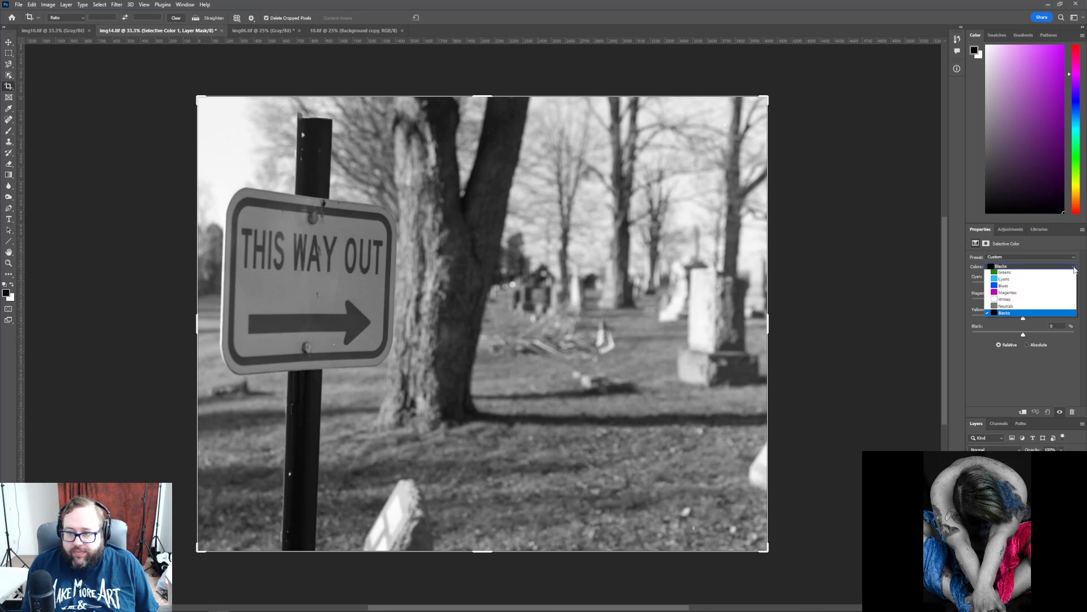
click(1007, 300)
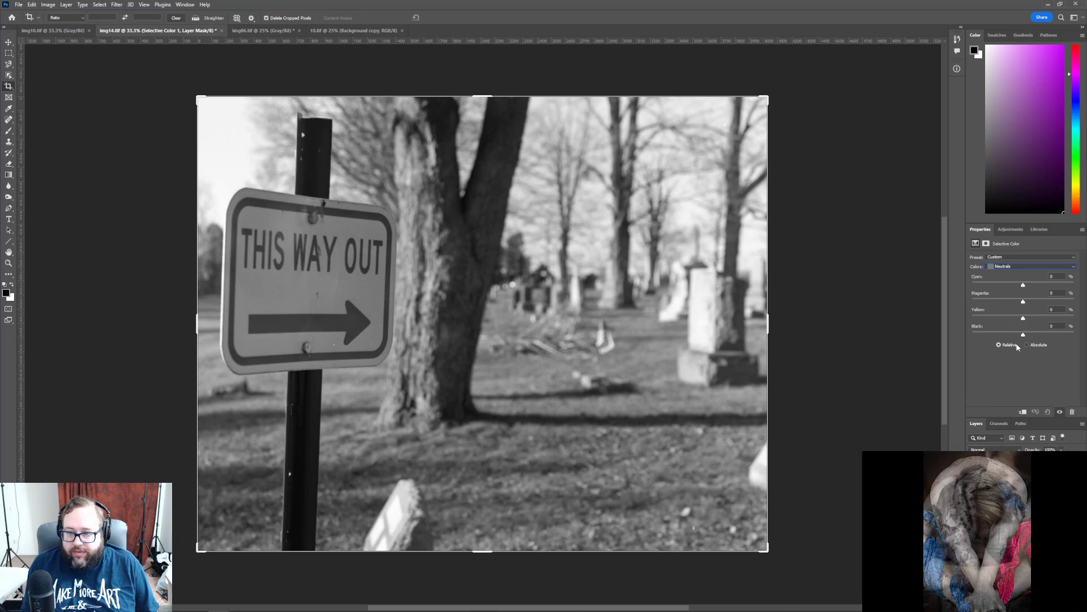
drag(1023, 334, 1024, 336)
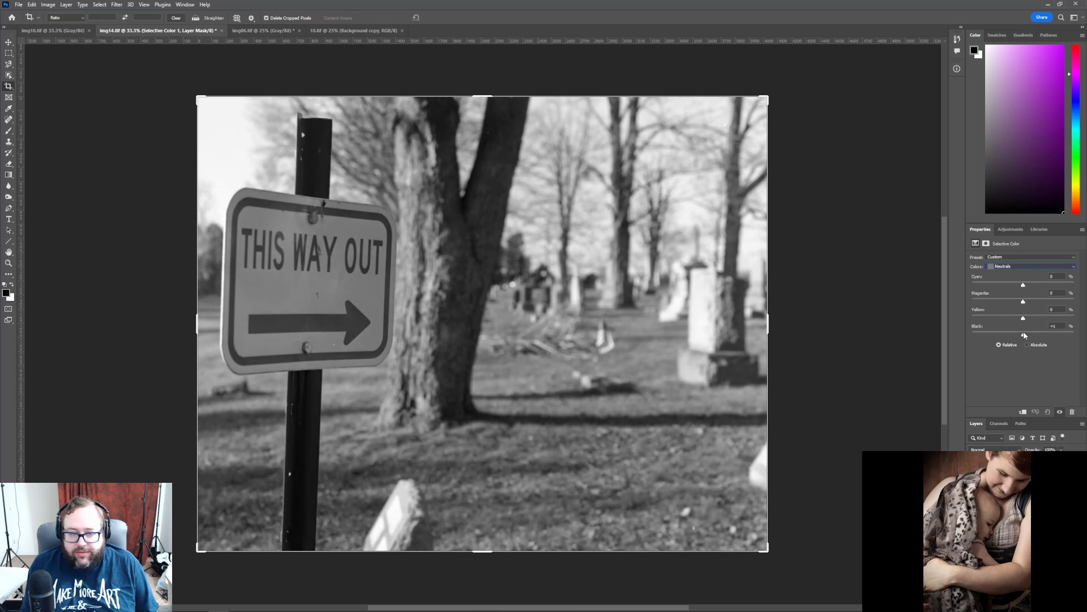
- Slightly increase the black amount for Whites in the sign photo's Selective Color adjustment
click(1017, 266)
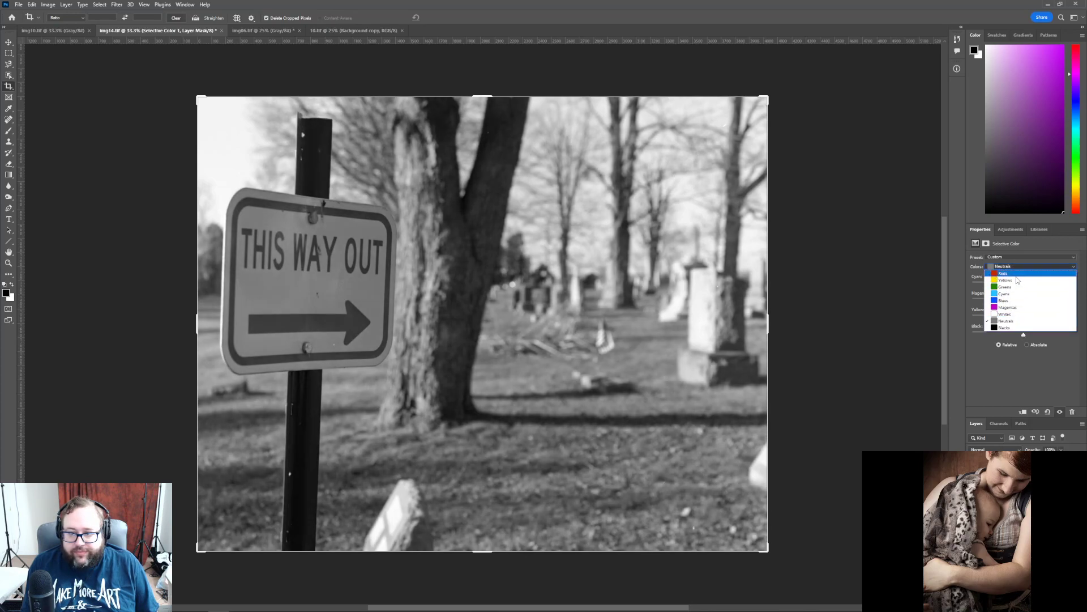
click(1006, 314)
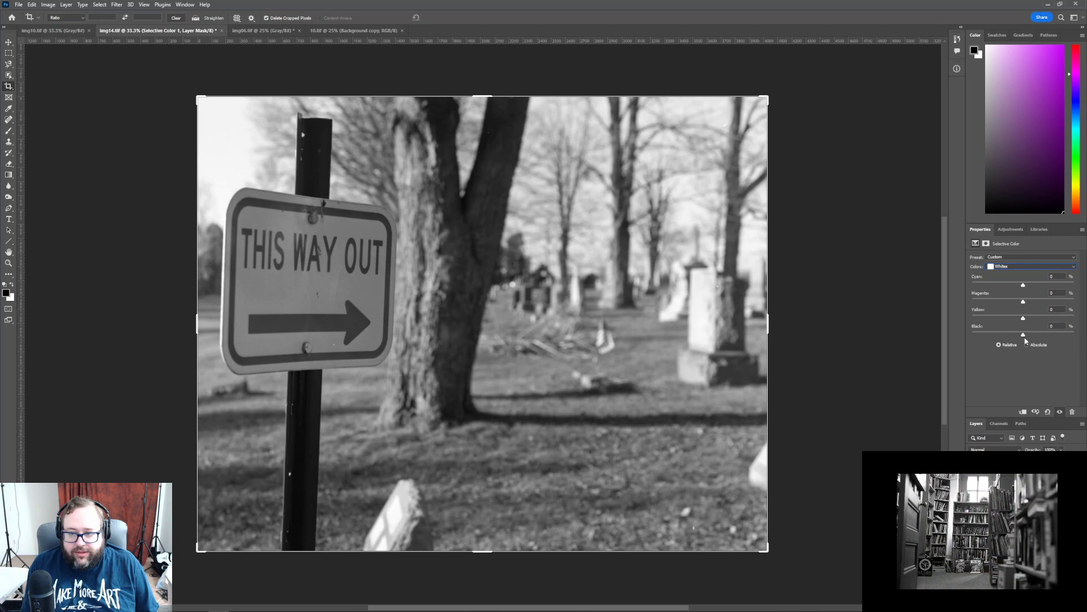
mouse_move(1023, 335)
mouse_down()
mouse_move(953, 327)
mouse_move(1074, 329)
mouse_move(1027, 331)
mouse_up()
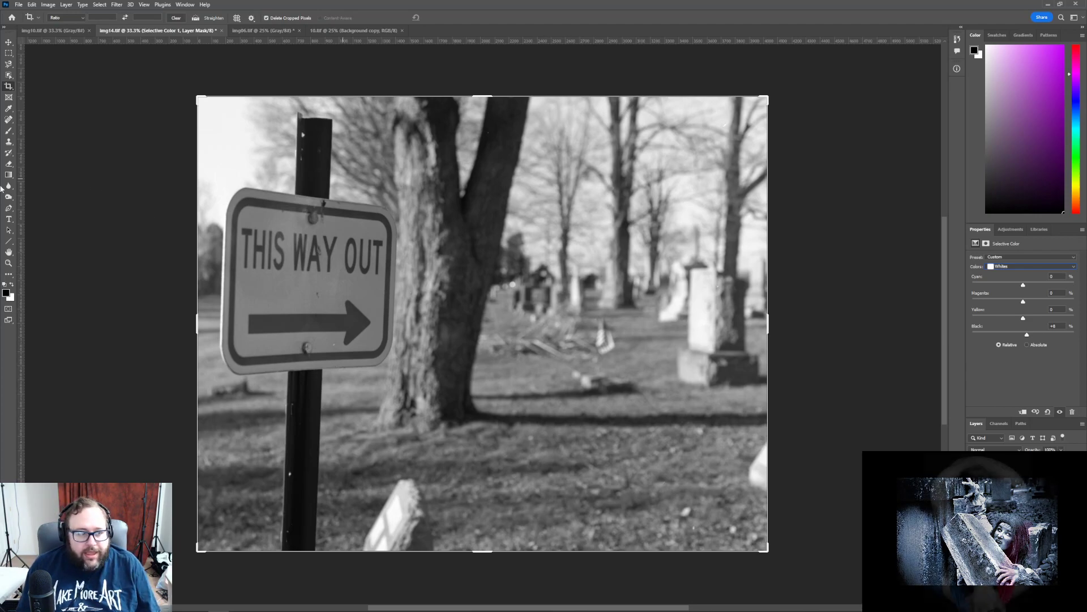
- Clone out the white specks on the dark tree trunk and in the sky, working on the Background copy layer
click(9, 263)
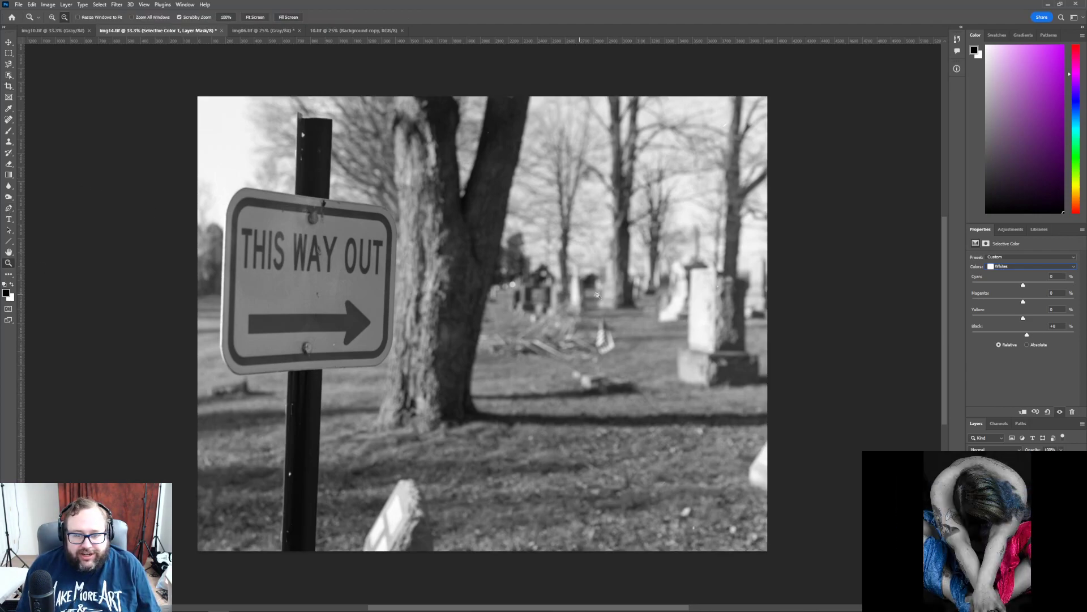
click(621, 231)
click(429, 78)
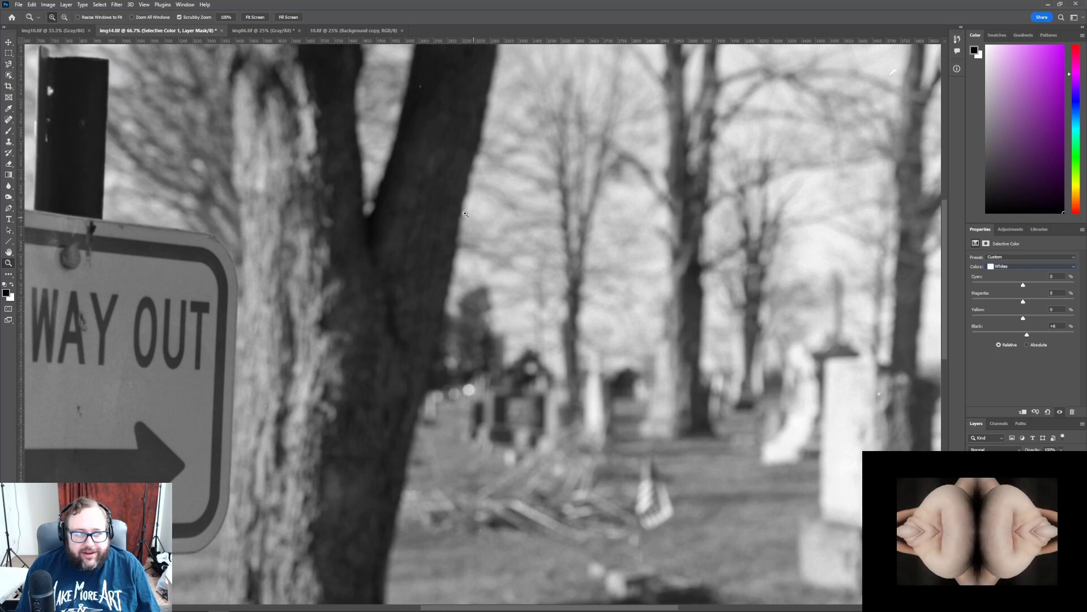
click(9, 143)
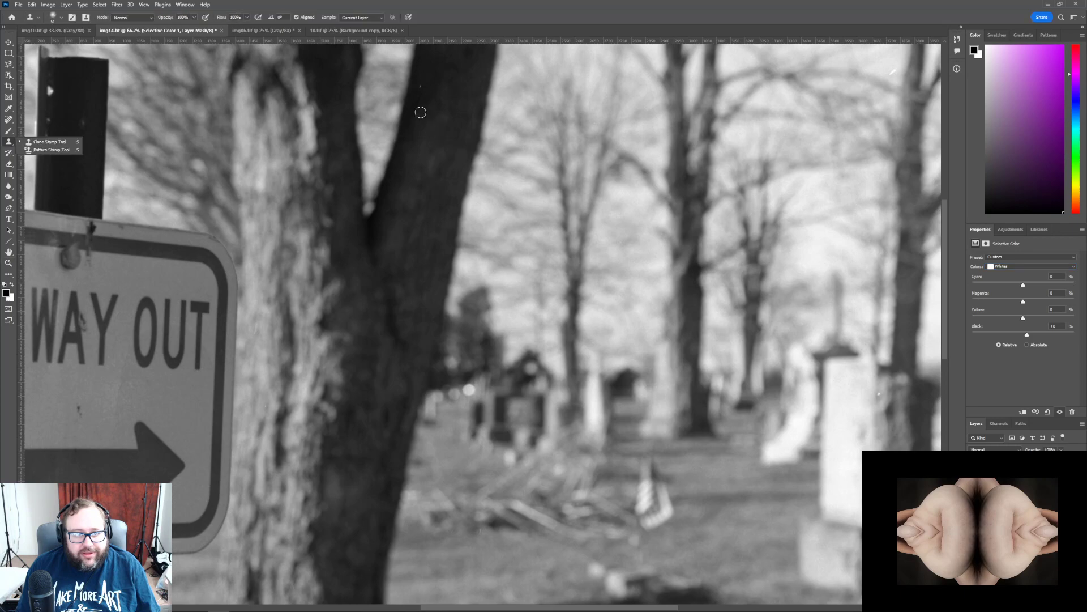
alt+click(430, 76)
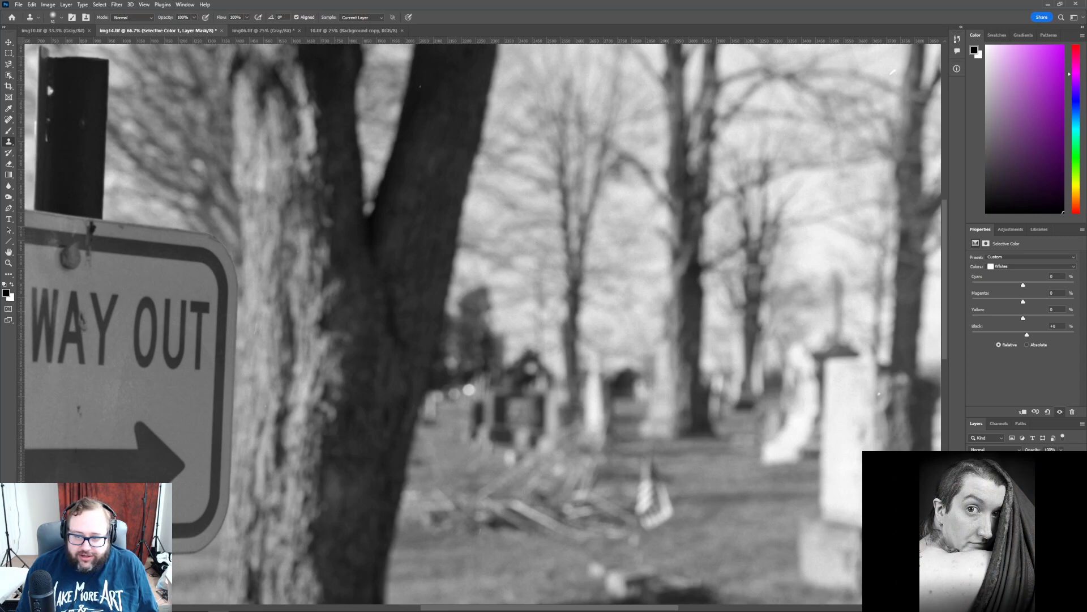
click(1019, 494)
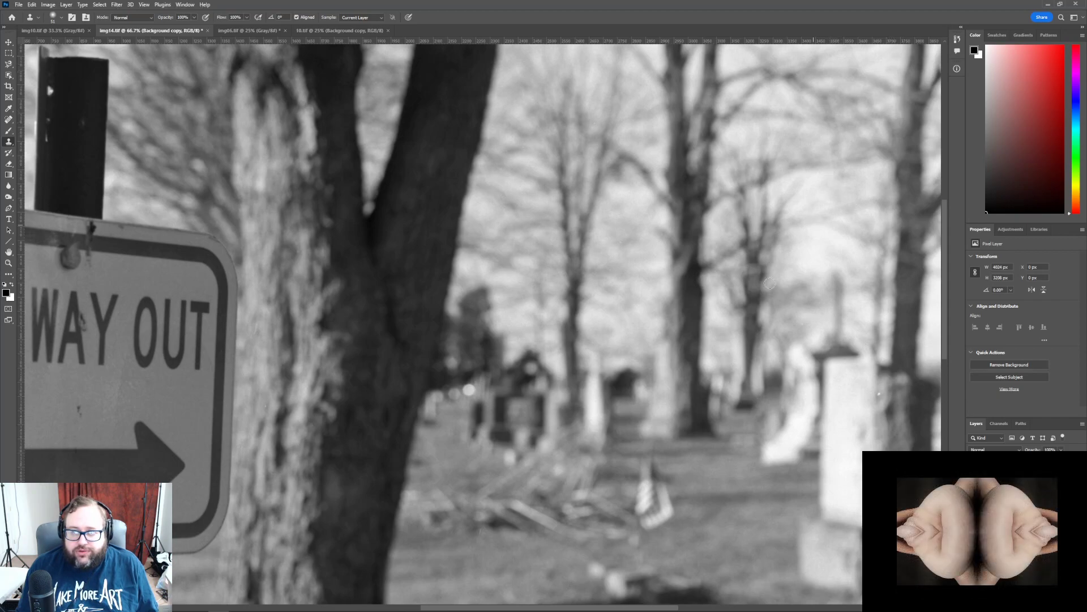
- Clone away the dust specks on the light gravestone, the exit sign and the grass around its post
scroll(711, 403, down, 2)
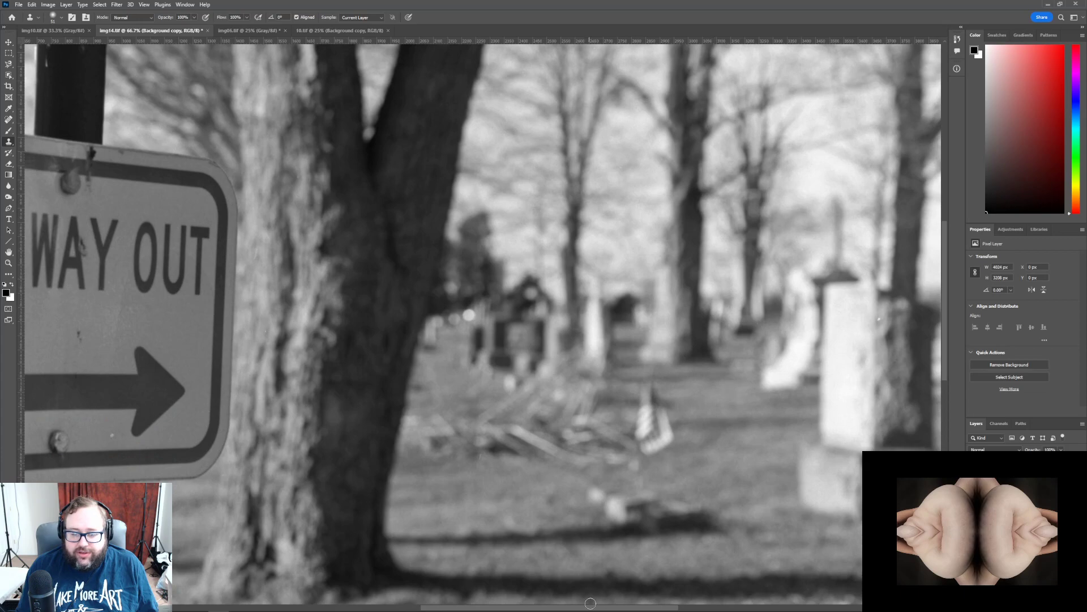
scroll(646, 366, right, 5)
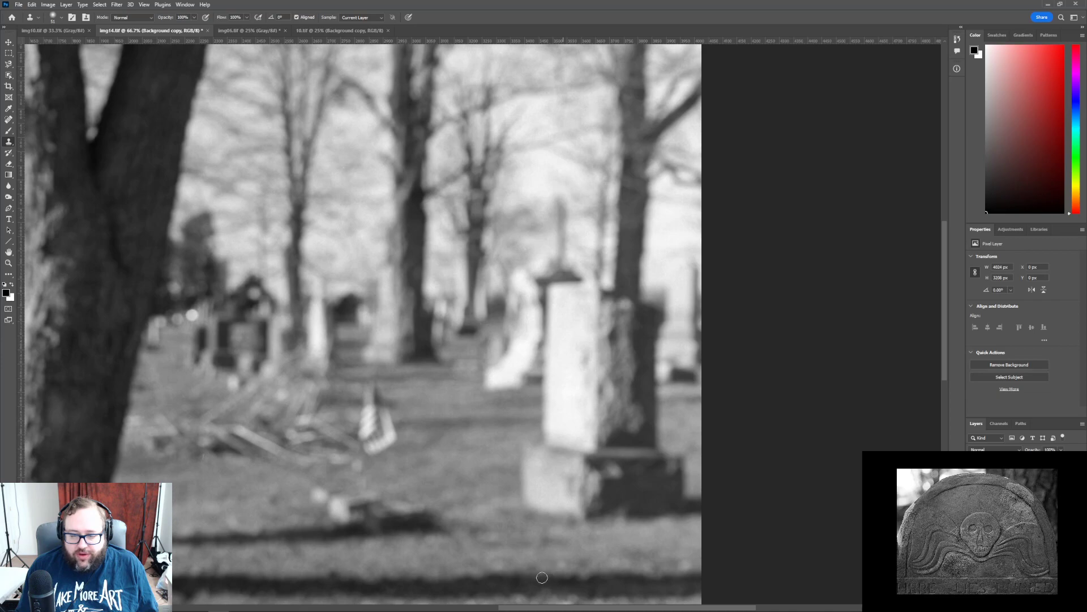
scroll(547, 575, left, 15)
scroll(338, 591, left, 1)
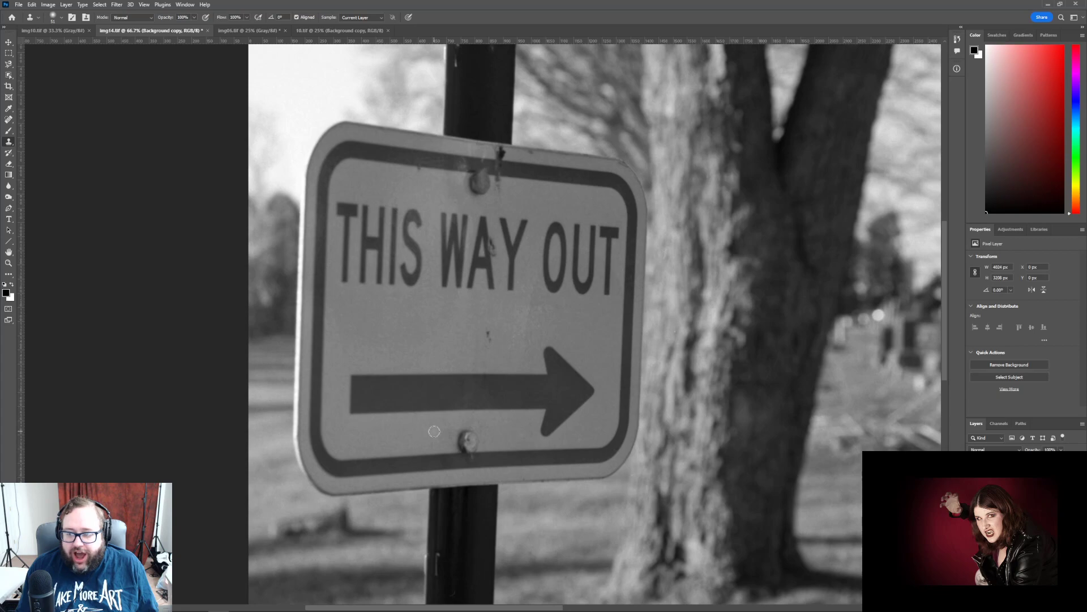
scroll(526, 436, down, 2)
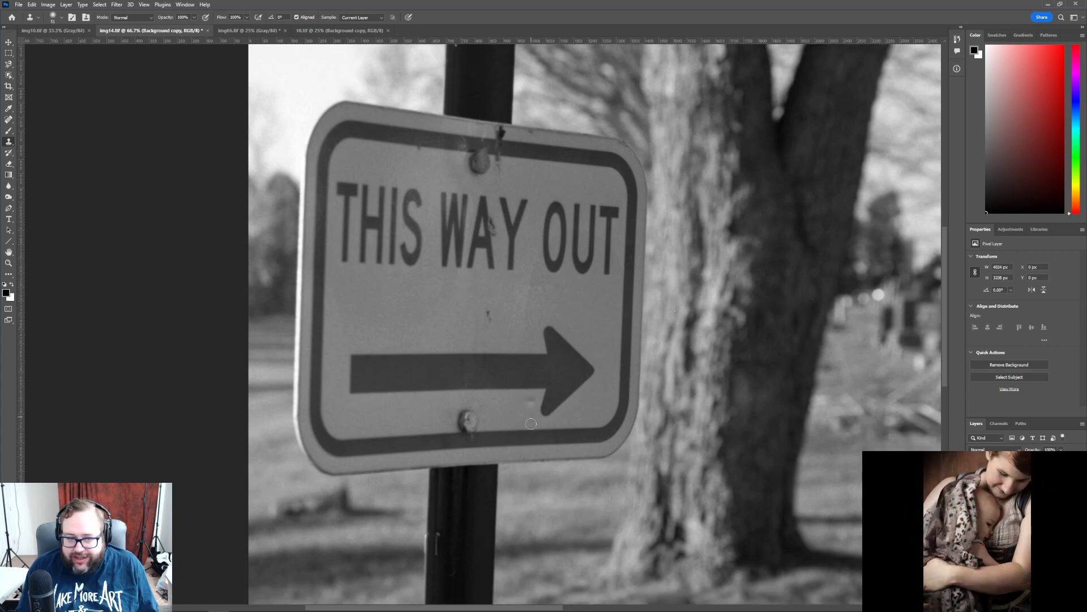
scroll(526, 440, down, 4)
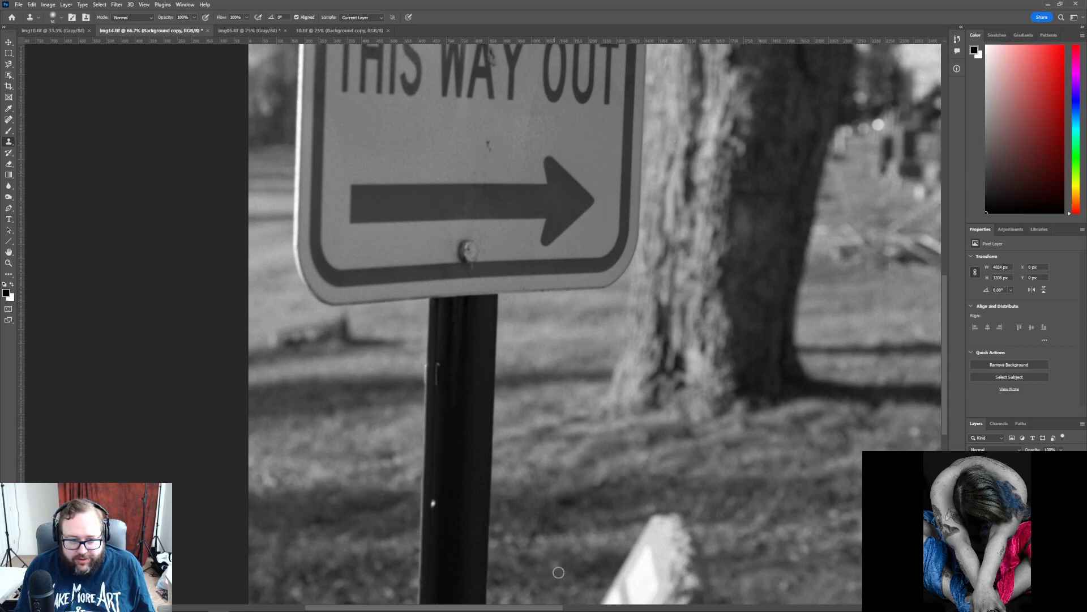
scroll(561, 576, down, 5)
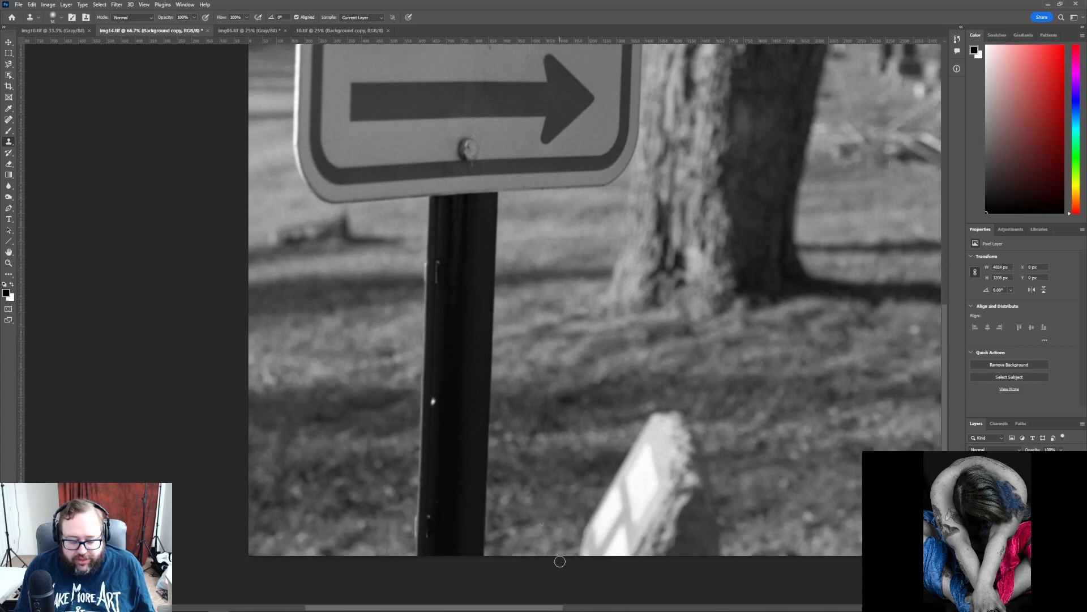
- Check the foreground grass, background trees and upper signpost for remaining dust specks and clone out any found
drag(517, 607, 659, 607)
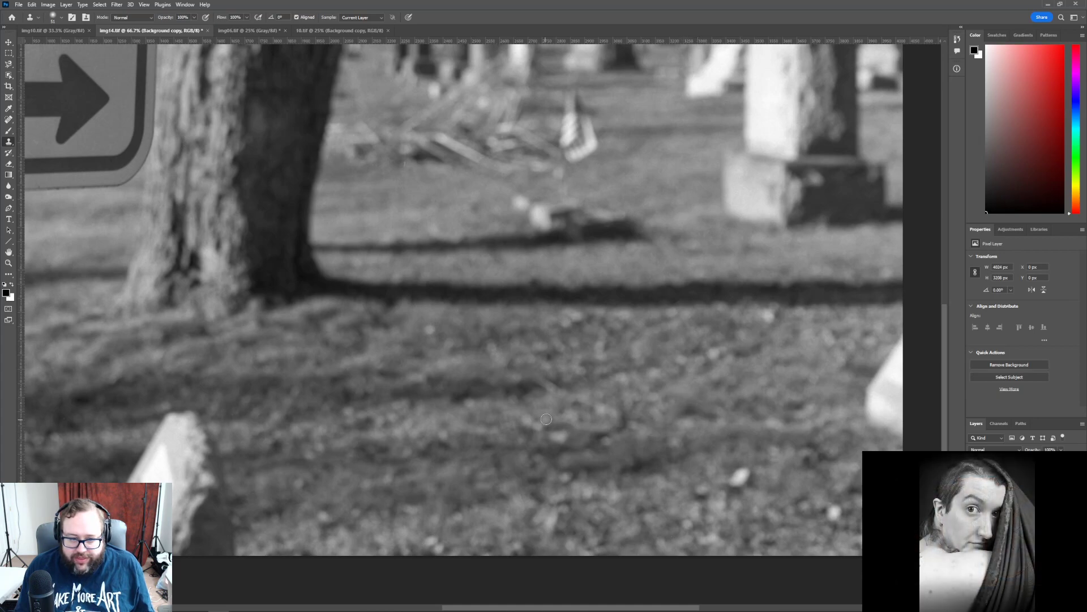
scroll(547, 417, up, 8)
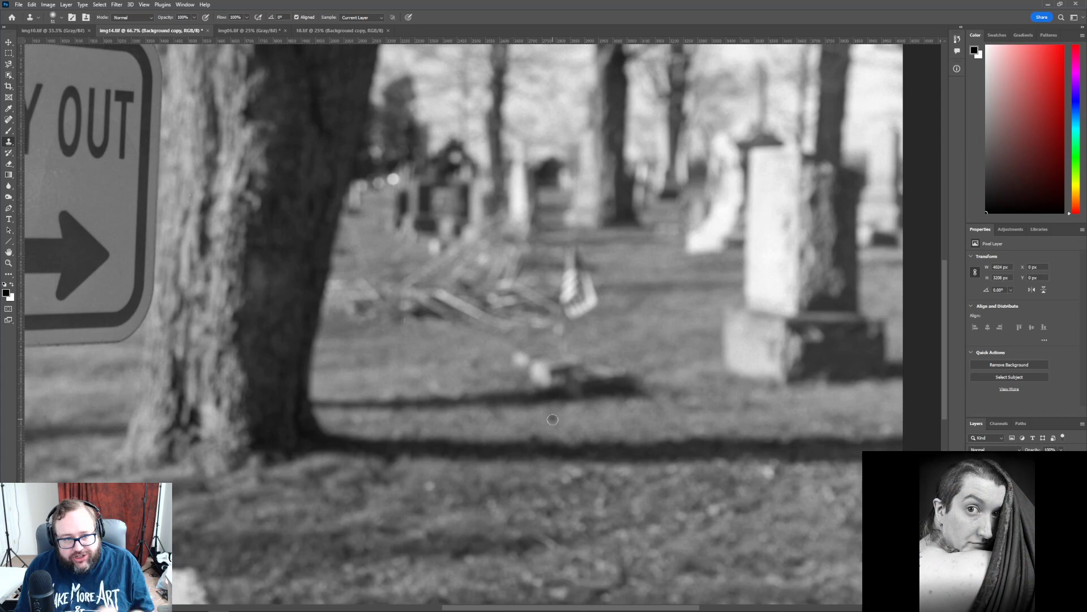
scroll(549, 426, up, 3)
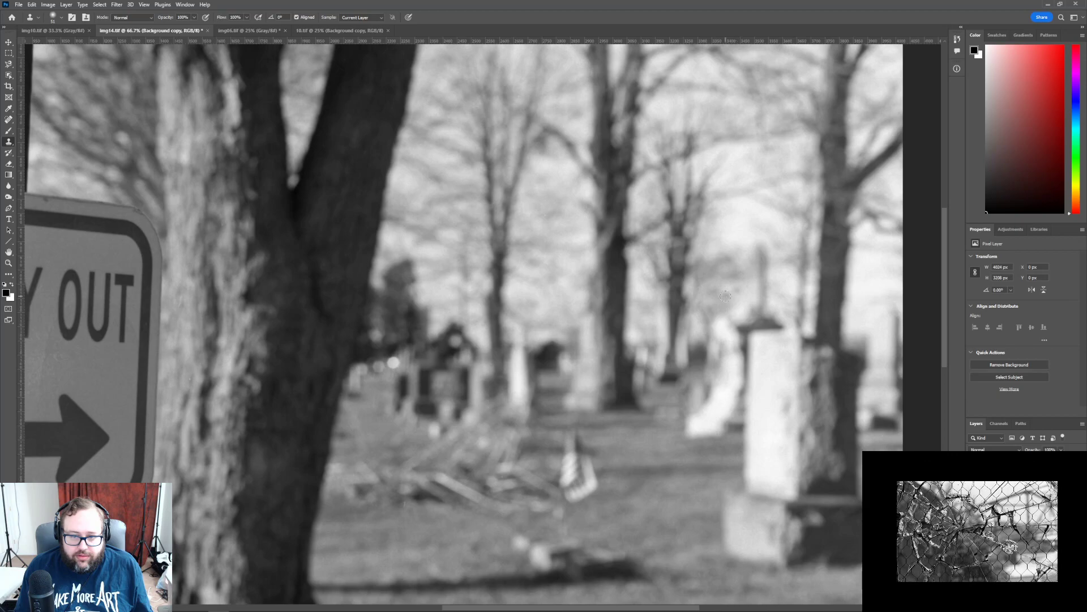
scroll(722, 283, up, 3)
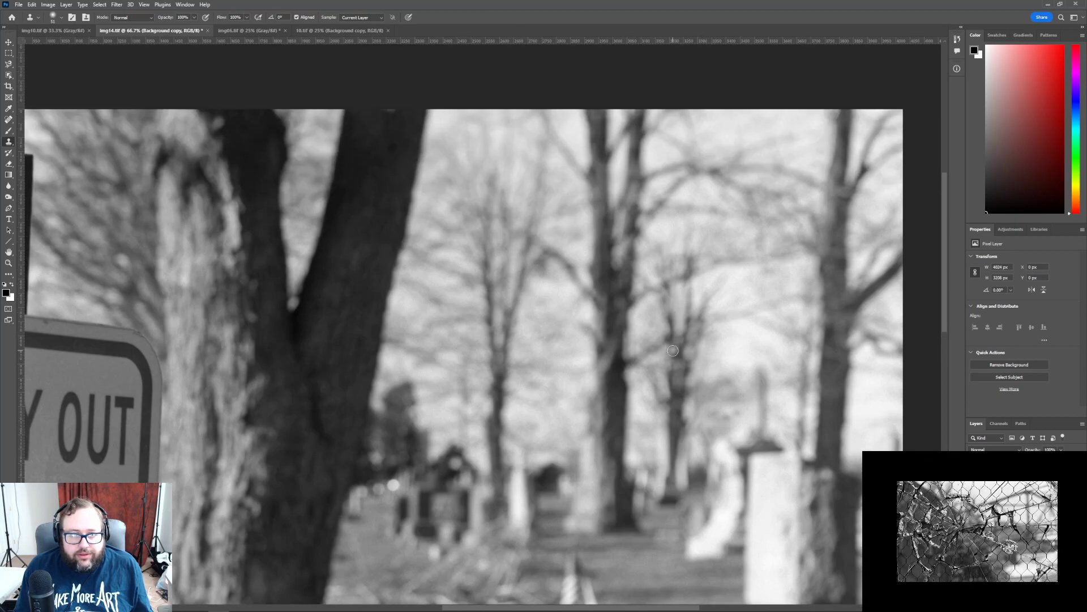
scroll(673, 351, down, 1)
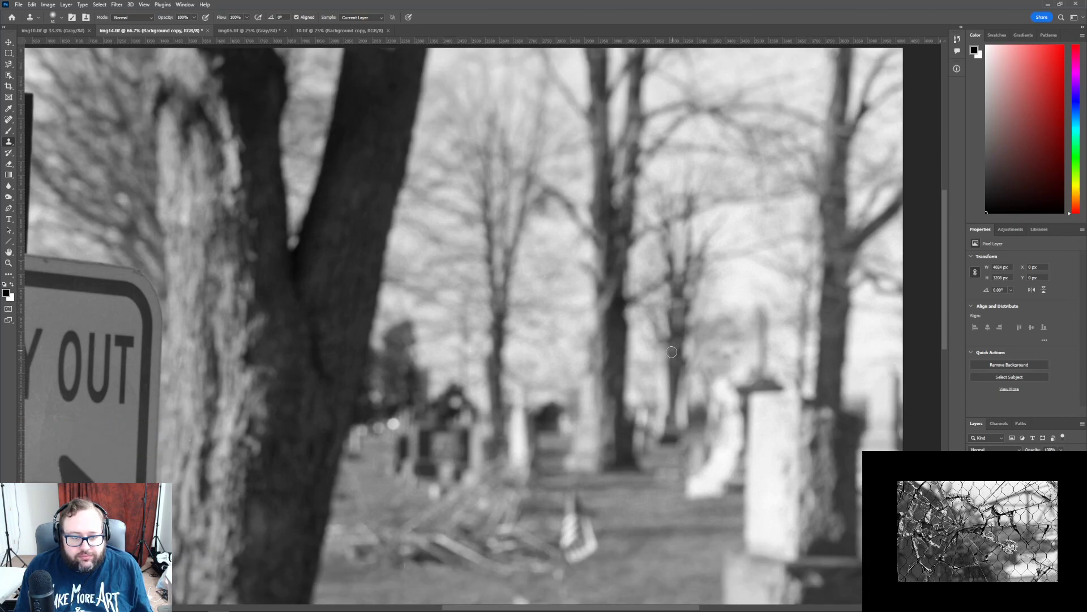
drag(618, 609, 490, 589)
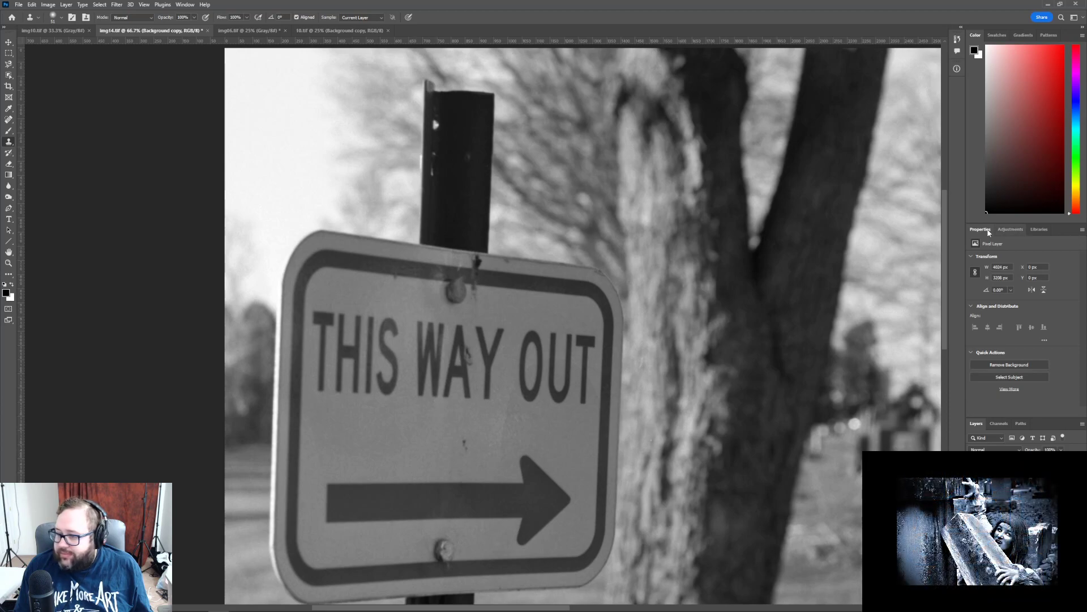
scroll(566, 327, down, 1)
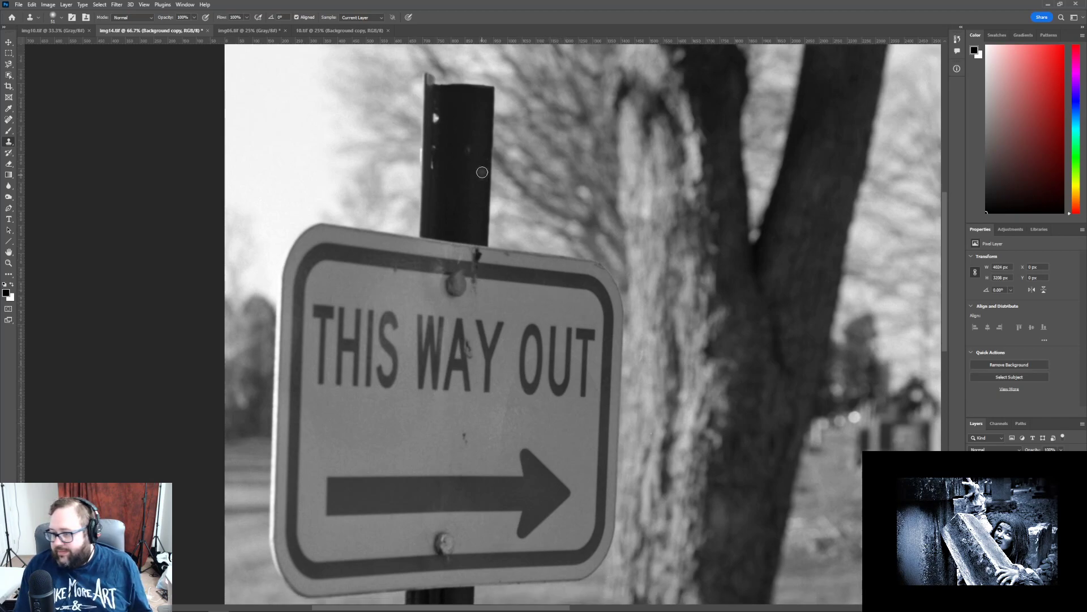
scroll(334, 195, up, 3)
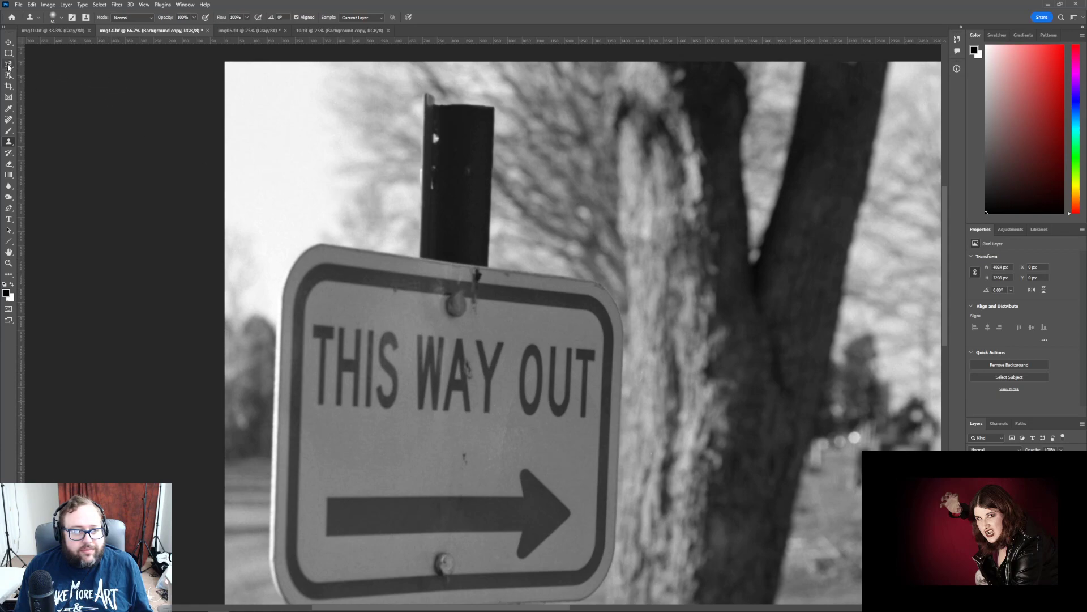
- Darken the upper-left and lower-right corners of the exit sign photo with dark gradients drawn inward on the Background copy layer
click(10, 264)
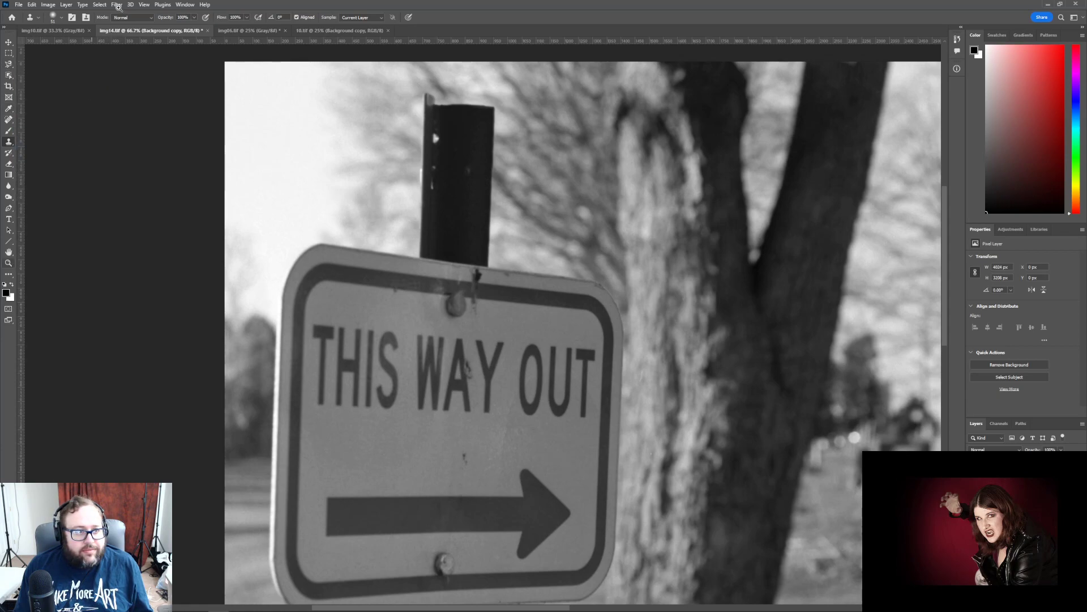
alt+click(384, 239)
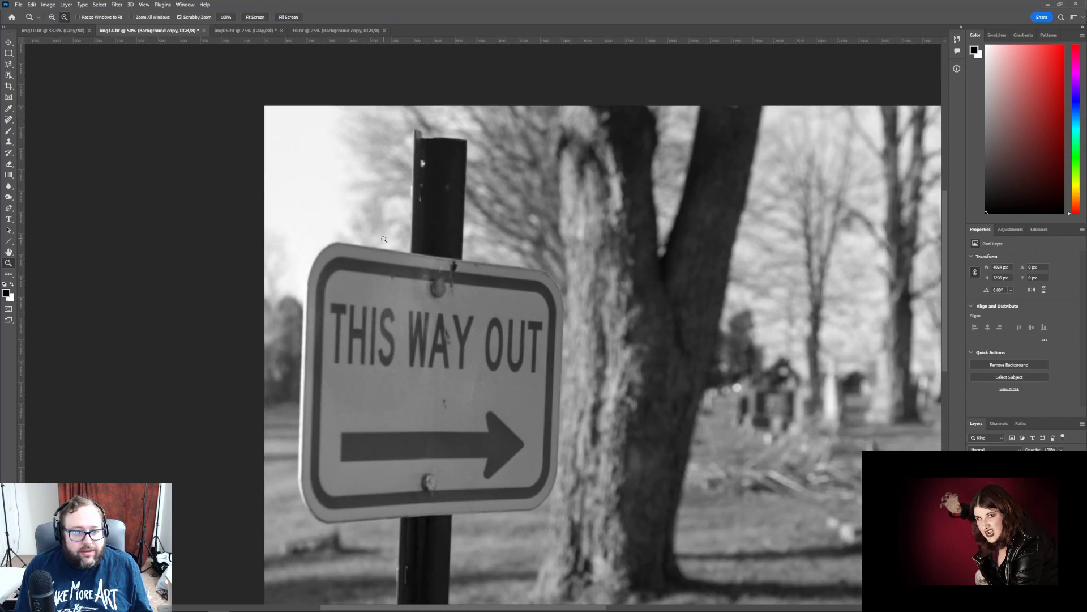
alt+click(384, 240)
scroll(576, 355, down, 2)
scroll(575, 355, down, 1)
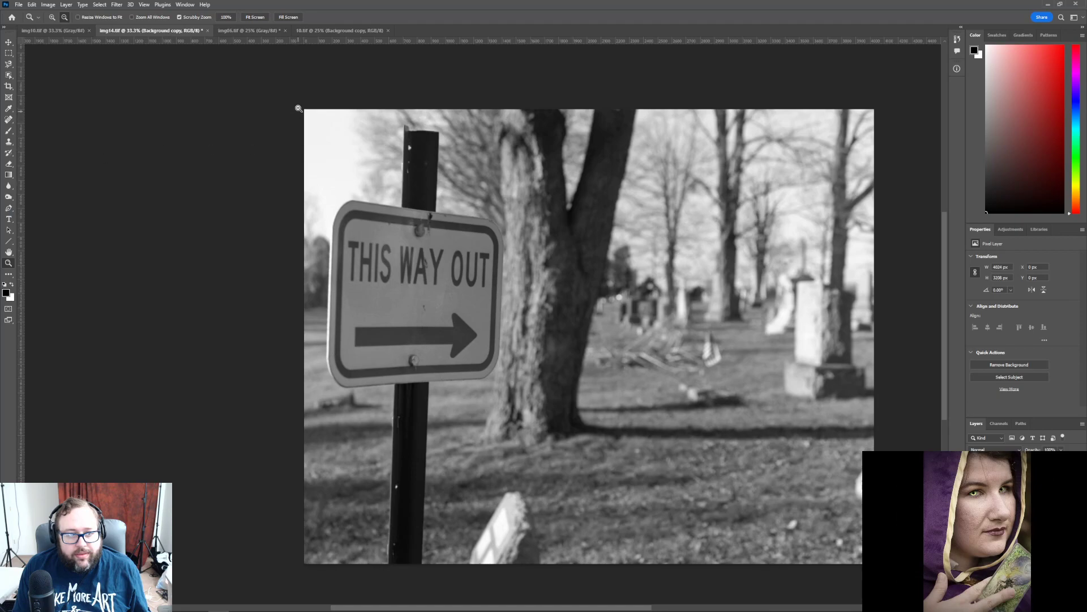
click(9, 174)
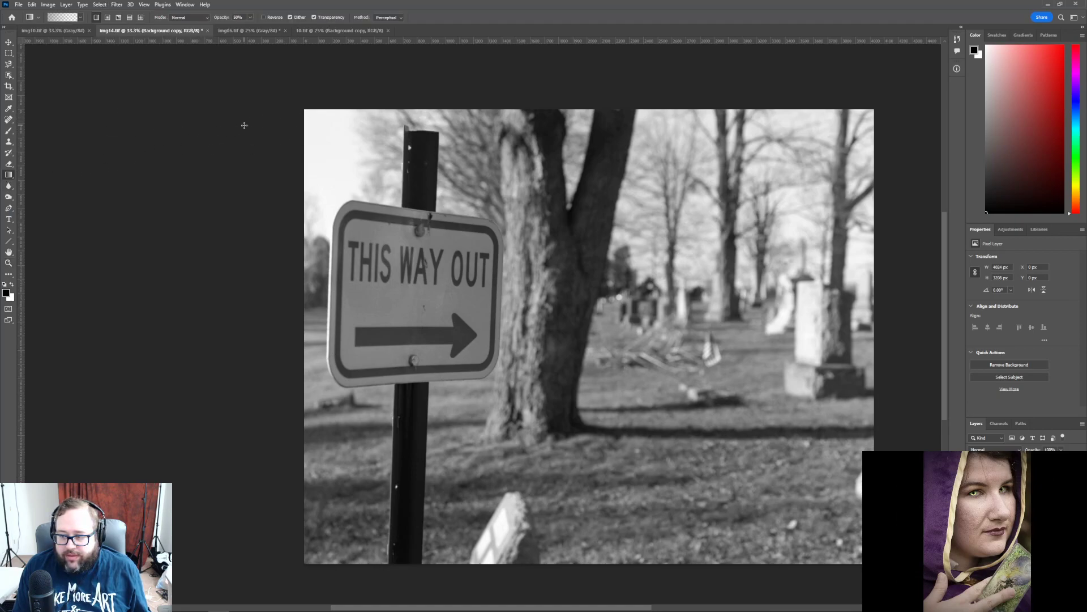
drag(300, 106, 386, 186)
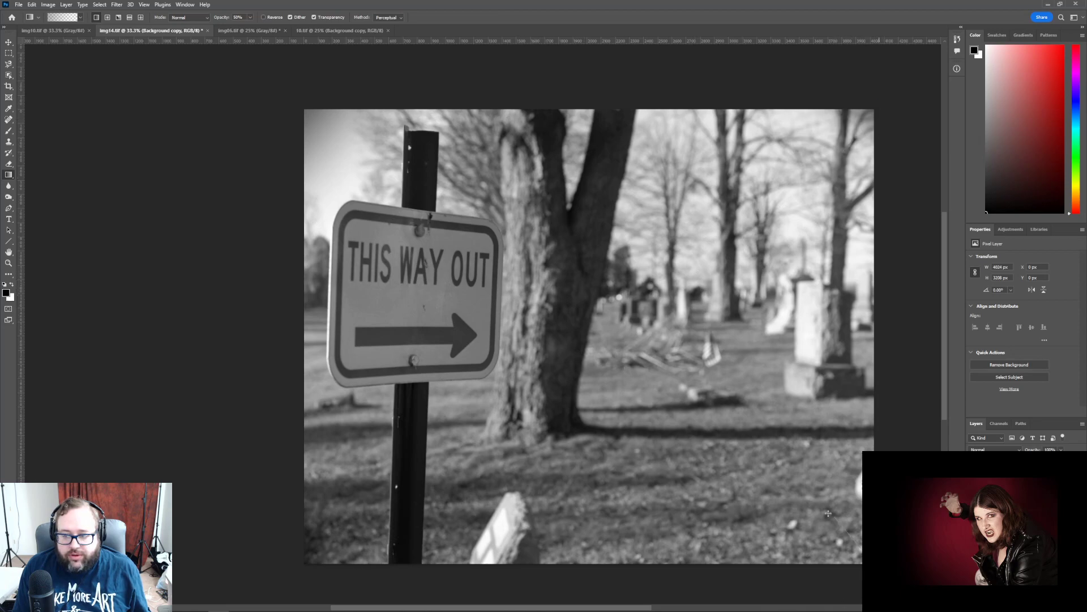
drag(828, 513, 828, 513)
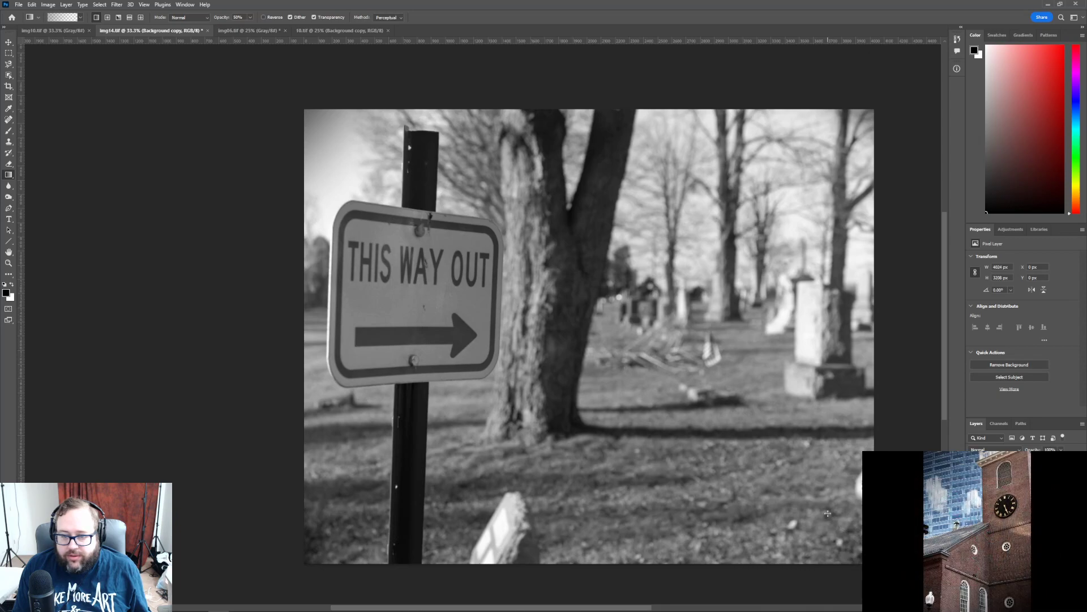
- Extend the vignette with short dark gradients inward from the left, right and upper edges of the exit sign photo
drag(292, 298, 324, 298)
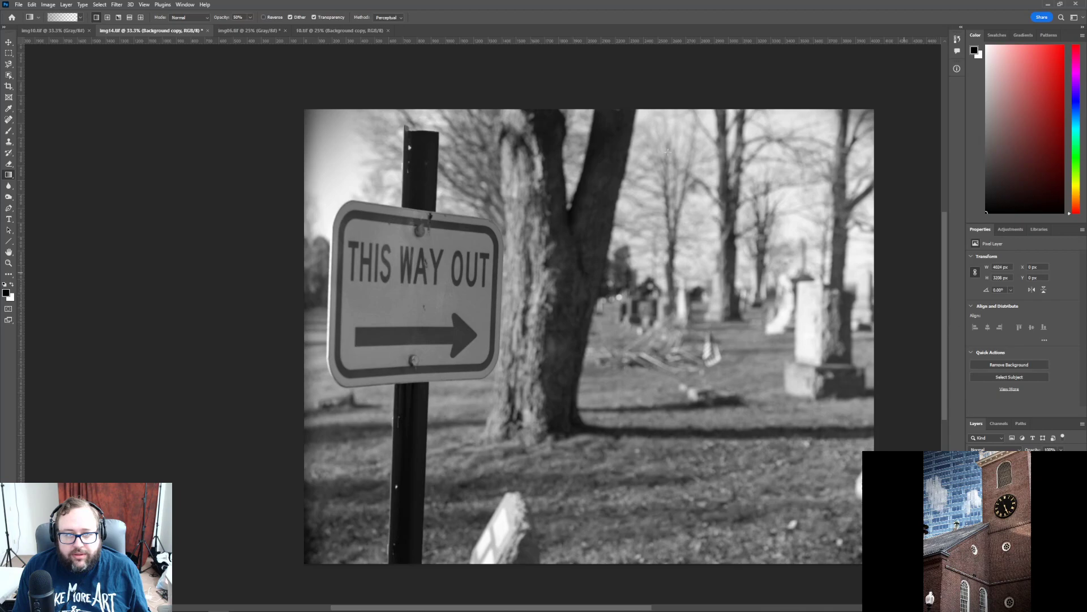
drag(892, 291, 846, 292)
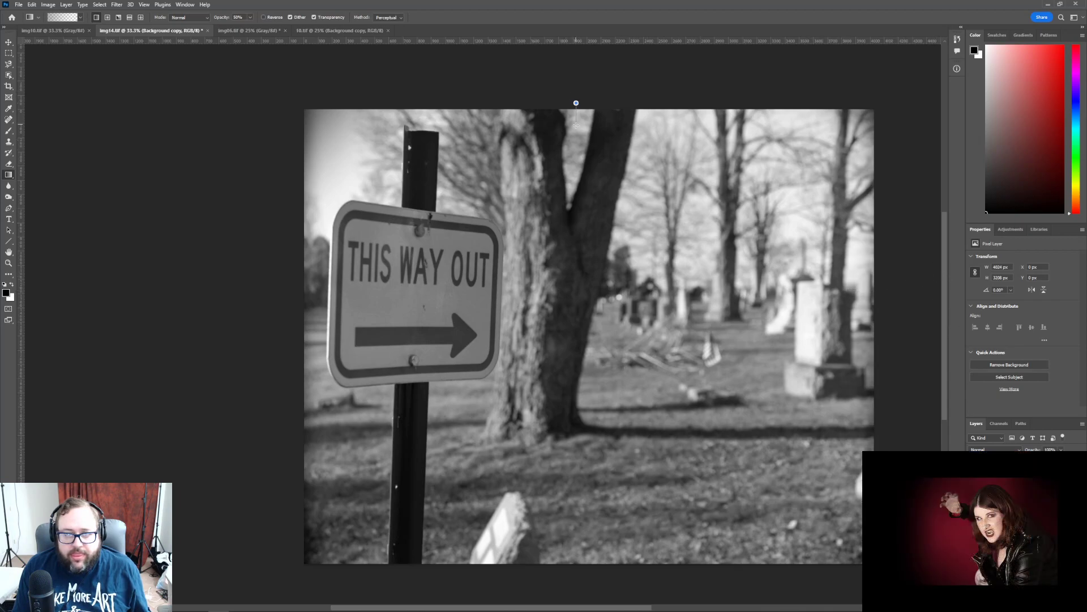
drag(576, 93, 576, 125)
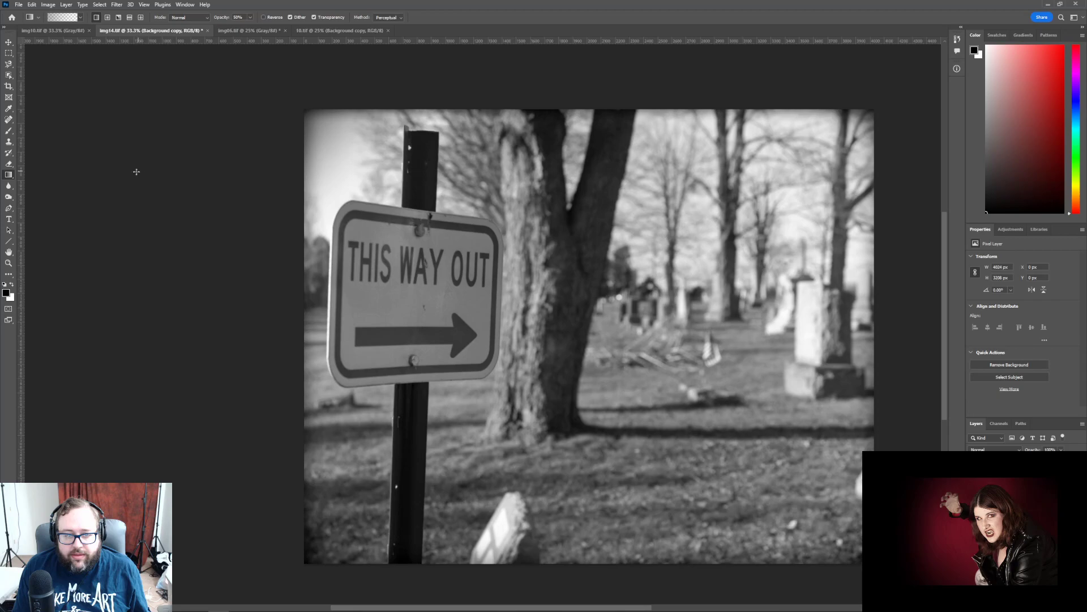
- Save the exit sign photo under the name 14 as a TIFF, keeping its layers
click(18, 5)
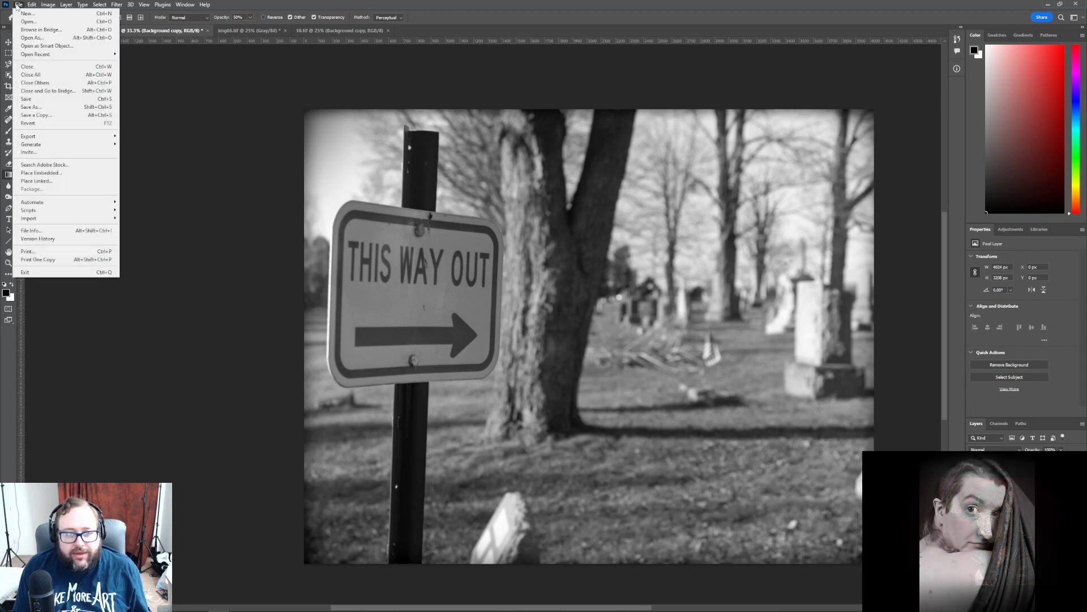
click(33, 106)
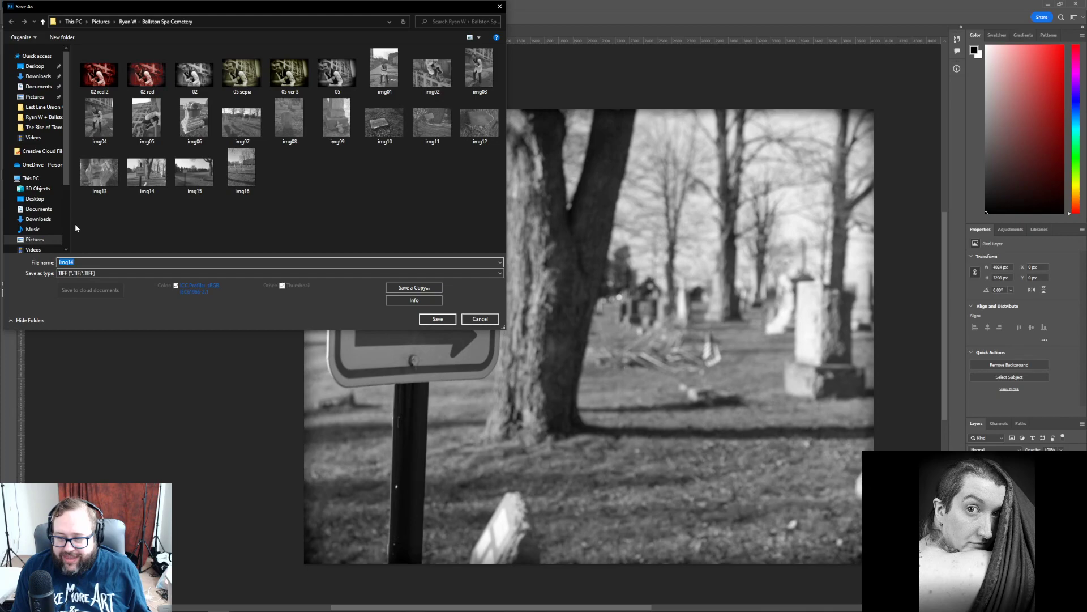
click(65, 262)
key(BackSpace)
key(BackSpace)
key(BackSpace)
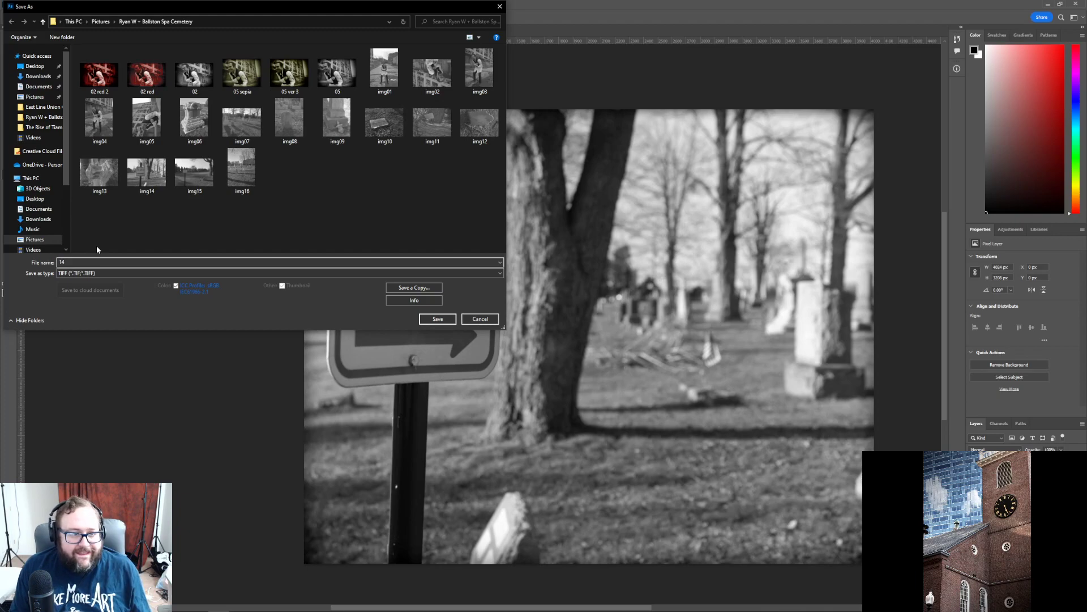
key(Return)
key(Return)
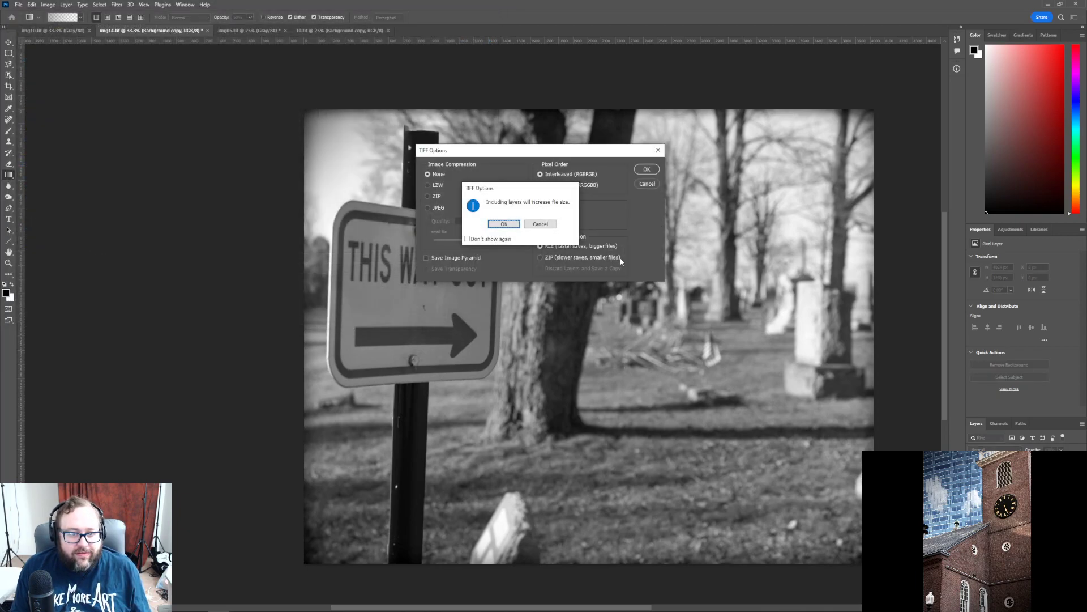
click(548, 223)
click(646, 169)
click(496, 221)
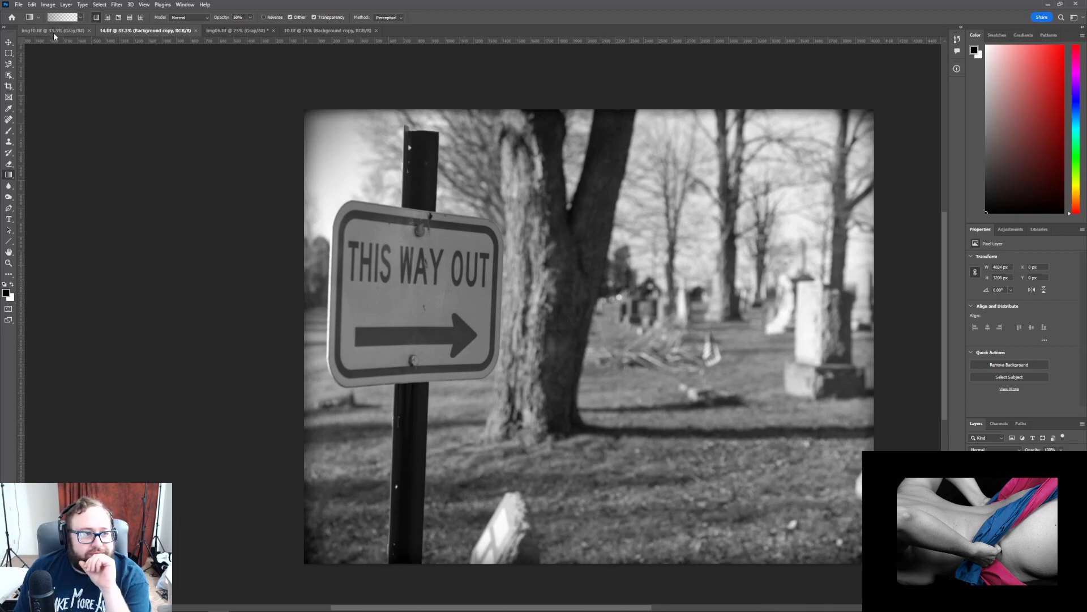
- Close the finished photo of the rounded gravestone standing among branches
click(232, 30)
click(351, 30)
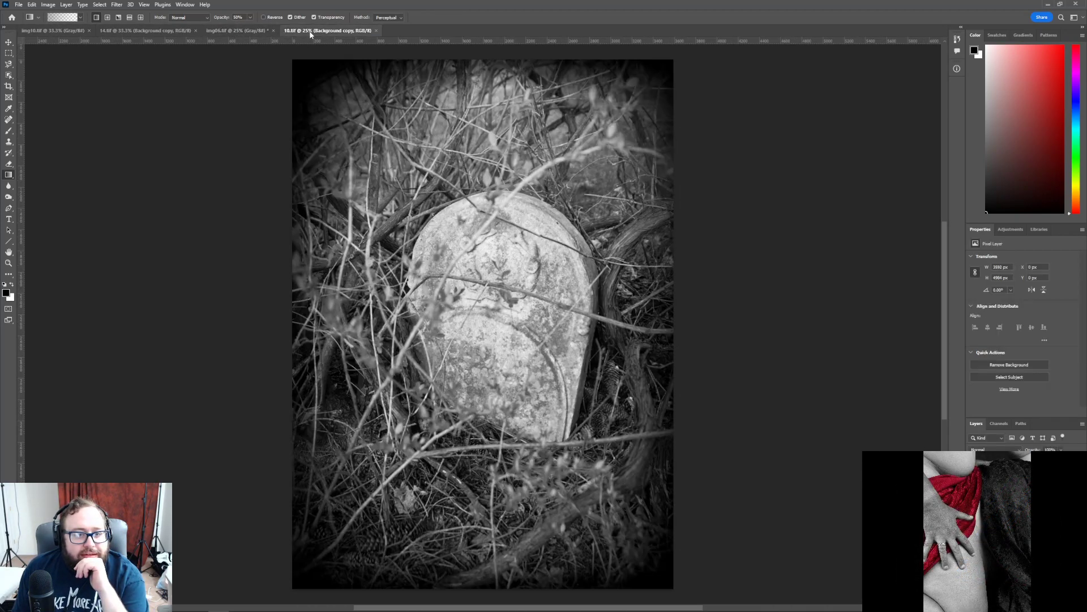
click(377, 31)
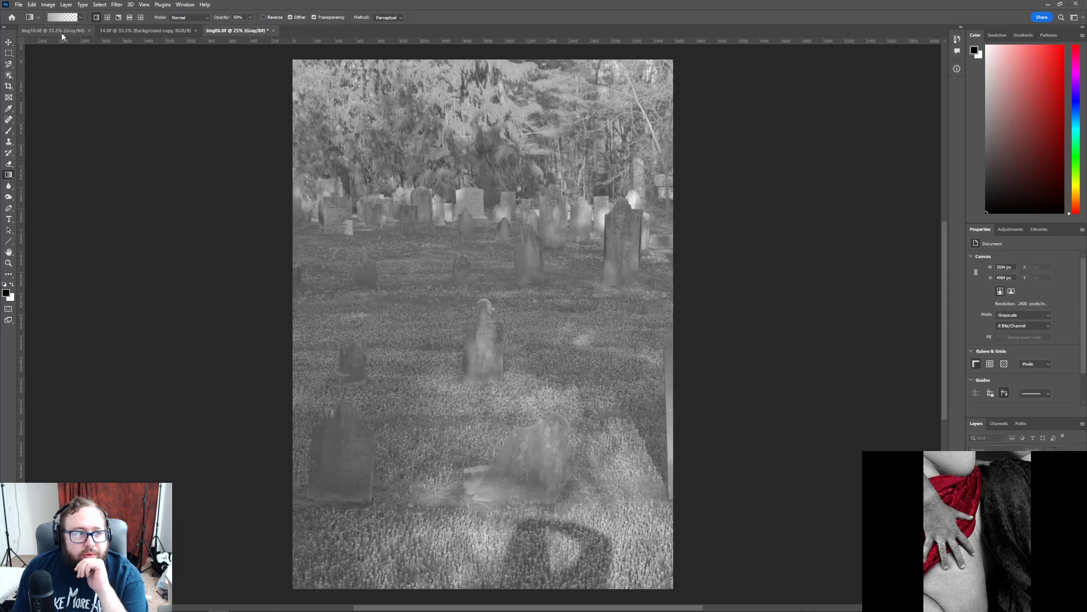
- Convert the fallen gravestone photo img10.tif to RGB Color and close the other grayscale graveyard photo
click(62, 34)
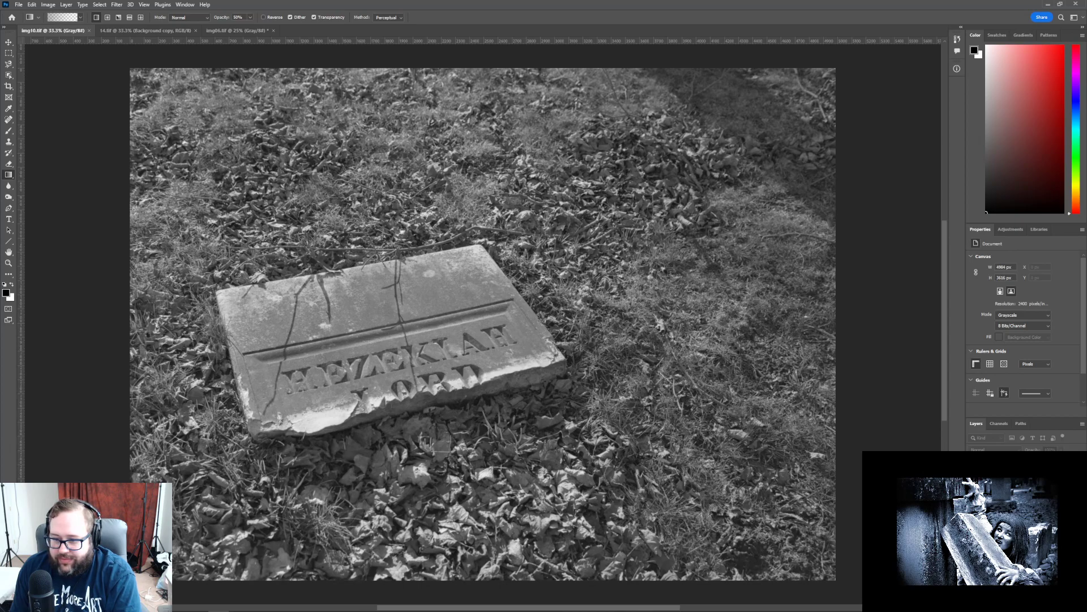
click(1002, 506)
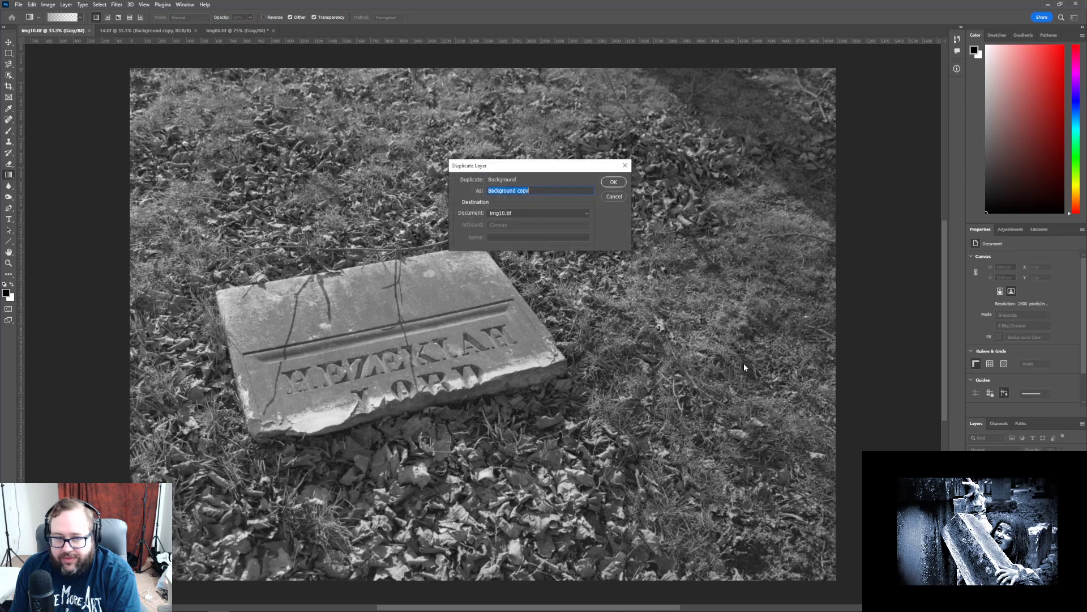
click(614, 199)
click(48, 4)
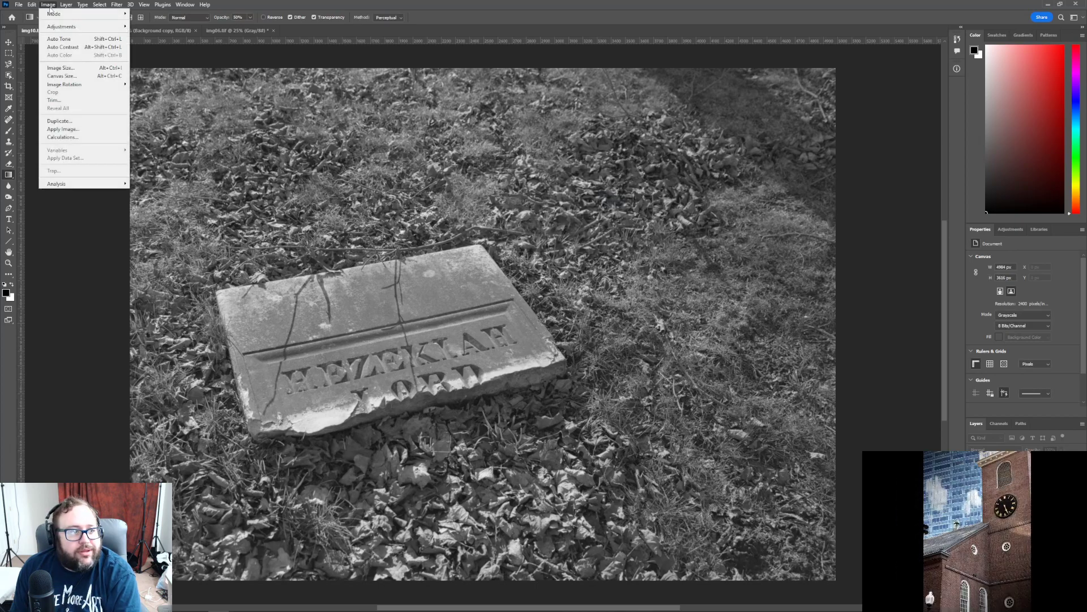
mouse_move(57, 15)
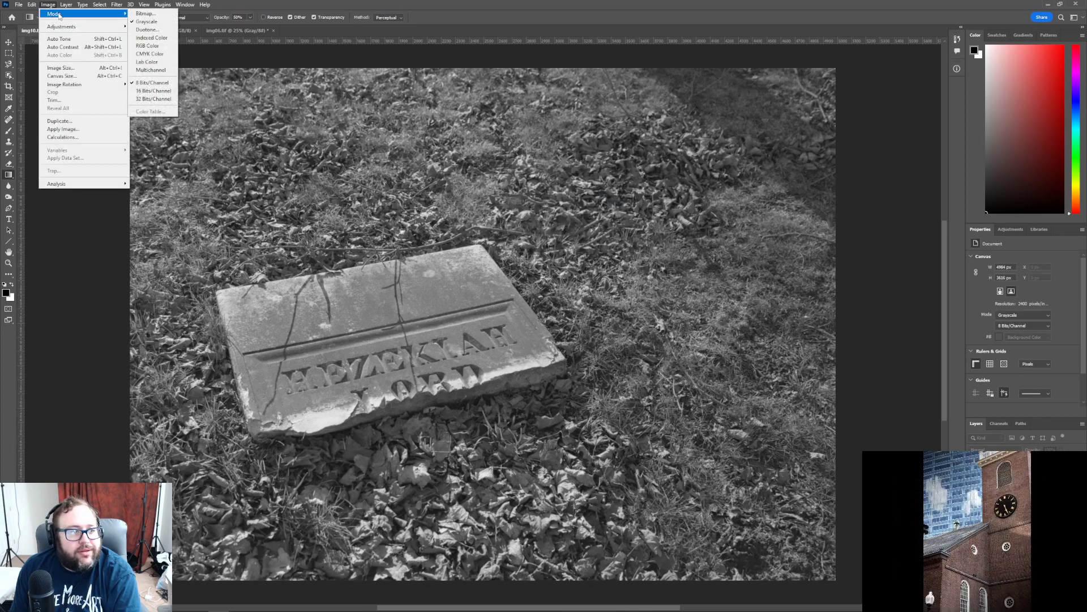
click(150, 46)
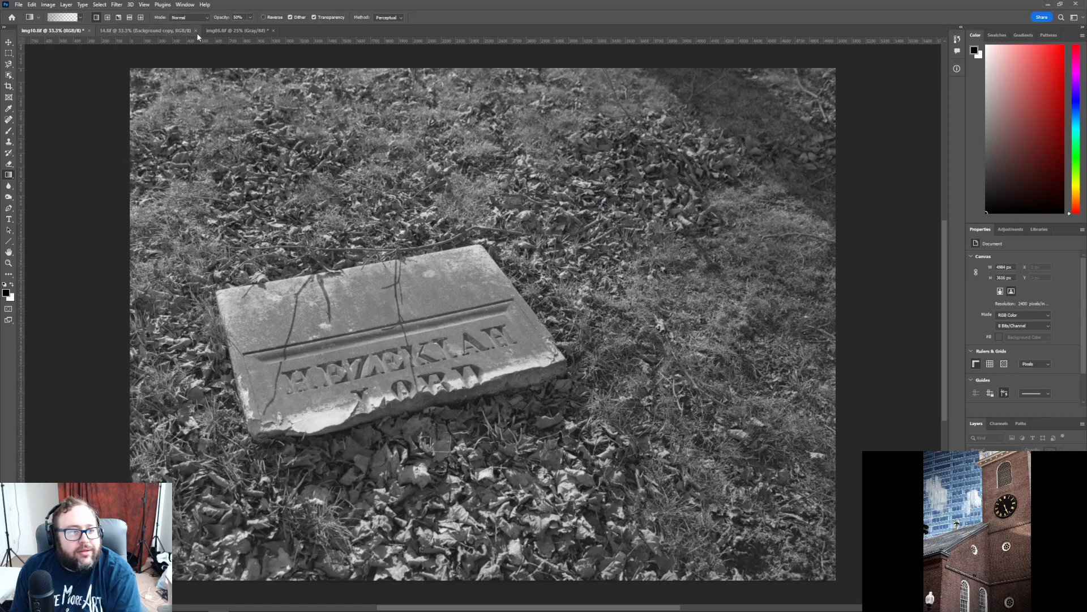
click(273, 31)
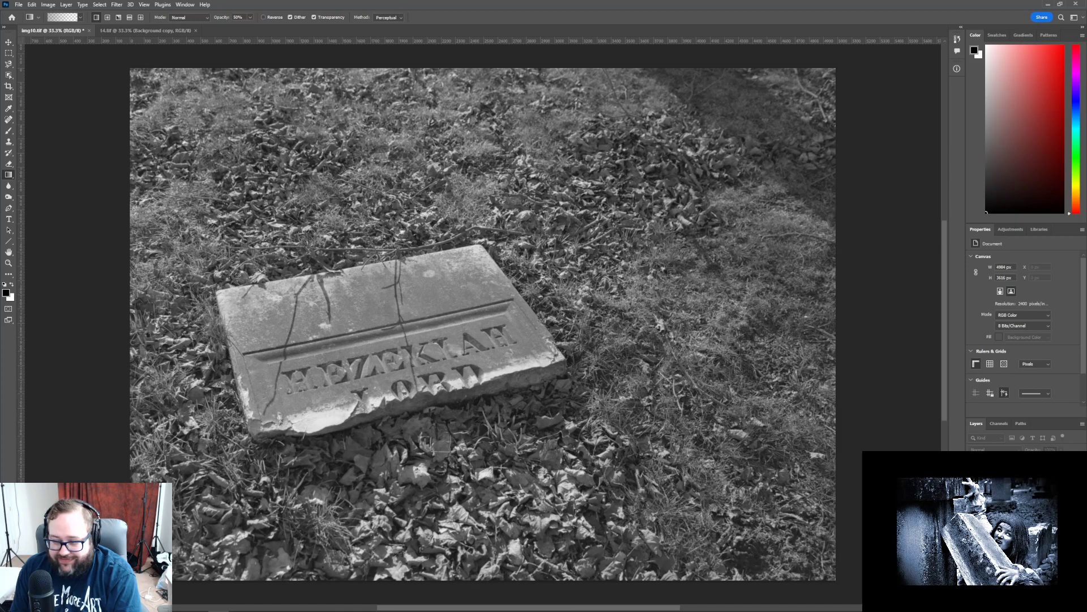
- Duplicate the fallen gravestone photo's background layer and add a Curves adjustment with black input at about 18 and white input at about 233
key(ctrl+alt+j)
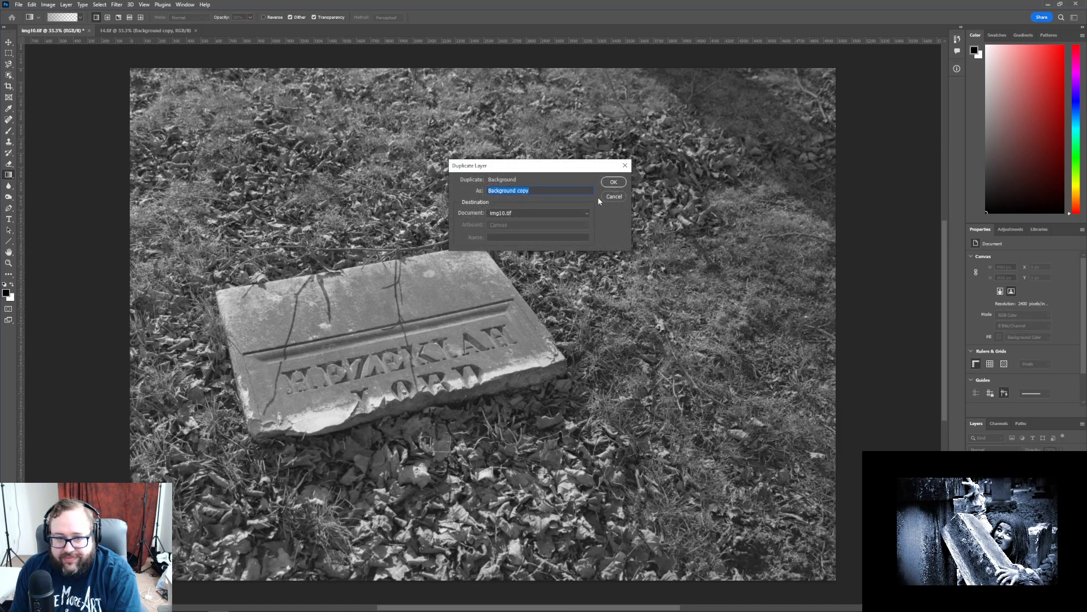
click(614, 182)
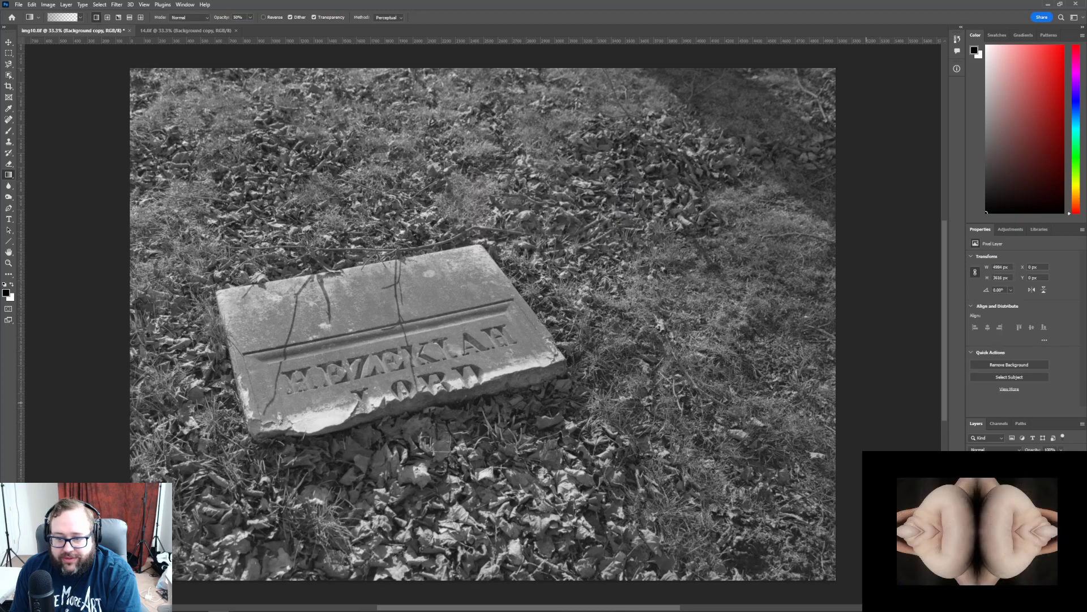
click(1008, 230)
click(1011, 248)
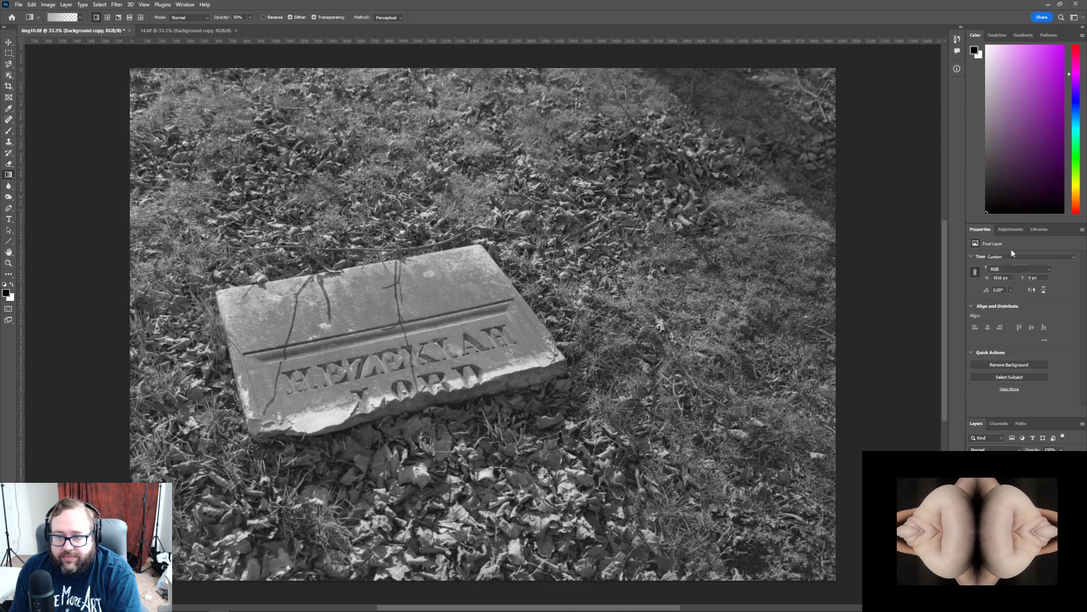
drag(990, 365, 995, 368)
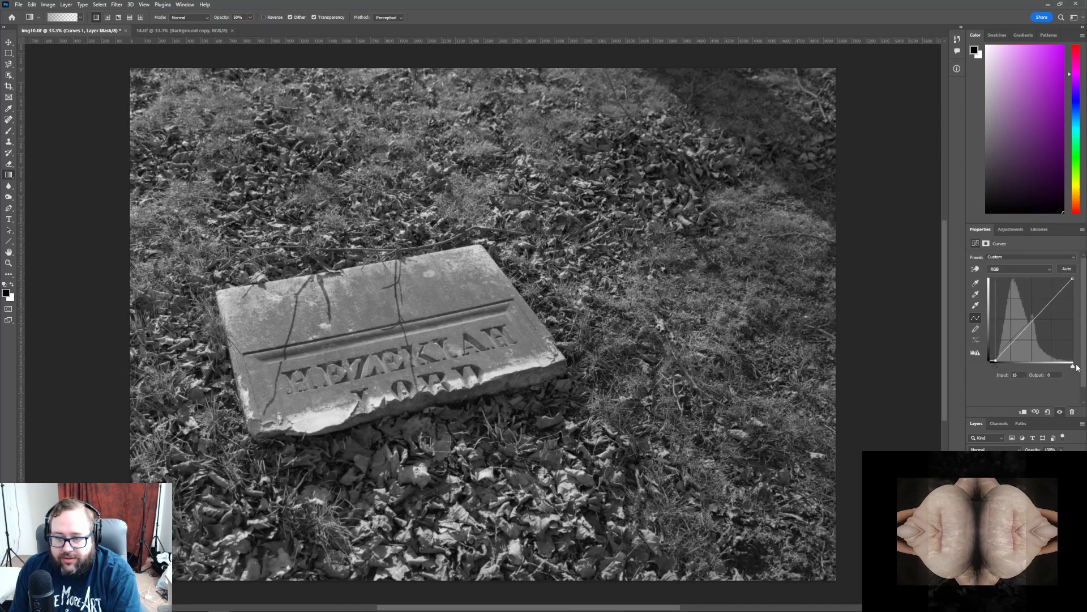
drag(1072, 366, 1066, 368)
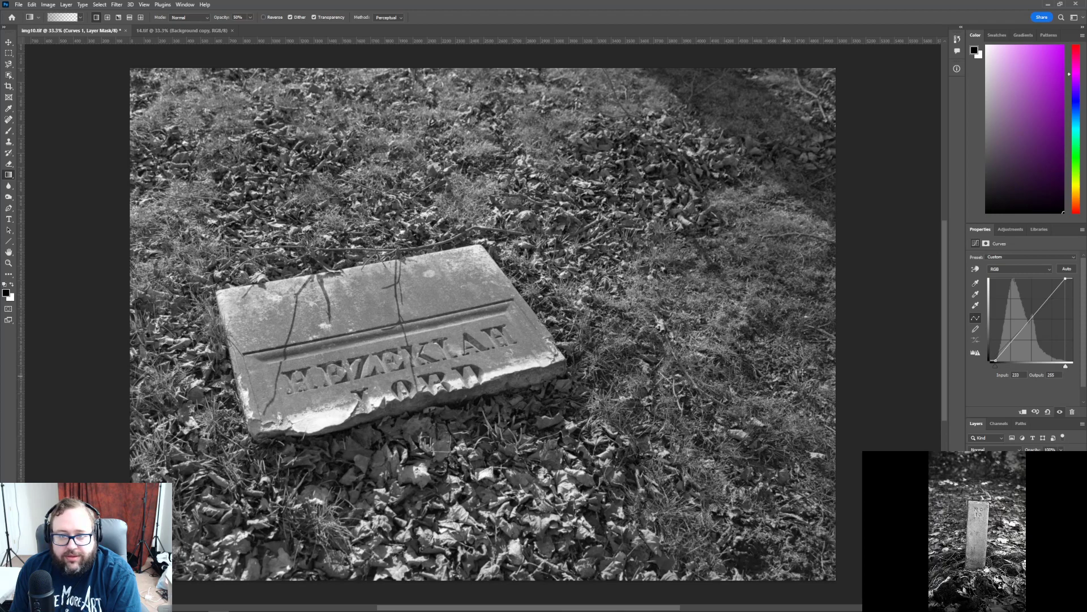
- Add a Brightness/Contrast adjustment to the fallen gravestone photo with Contrast at about 38
click(1010, 229)
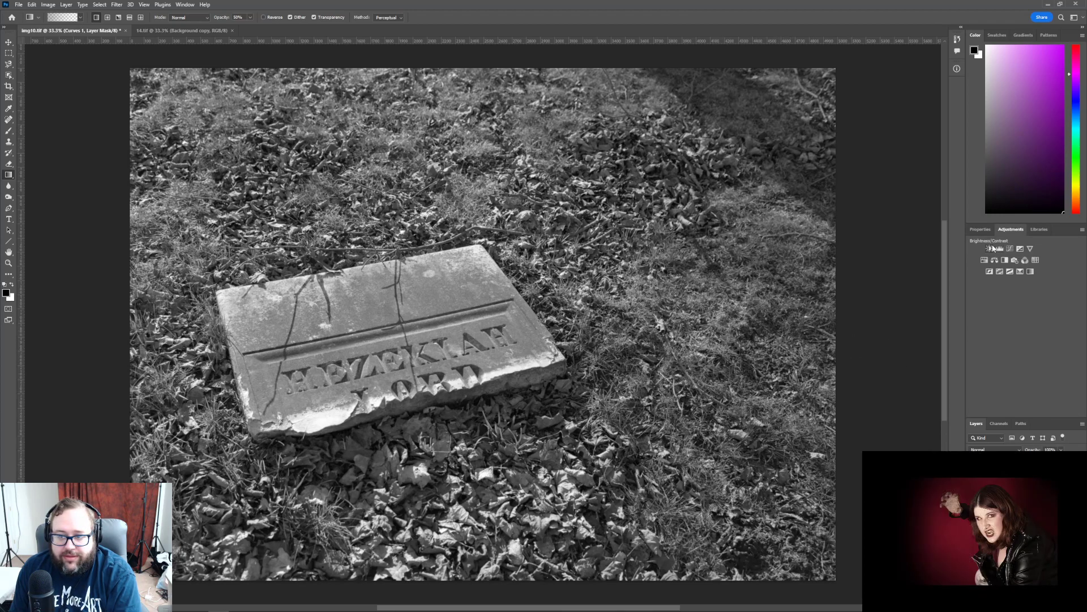
click(990, 249)
drag(1022, 299, 1043, 300)
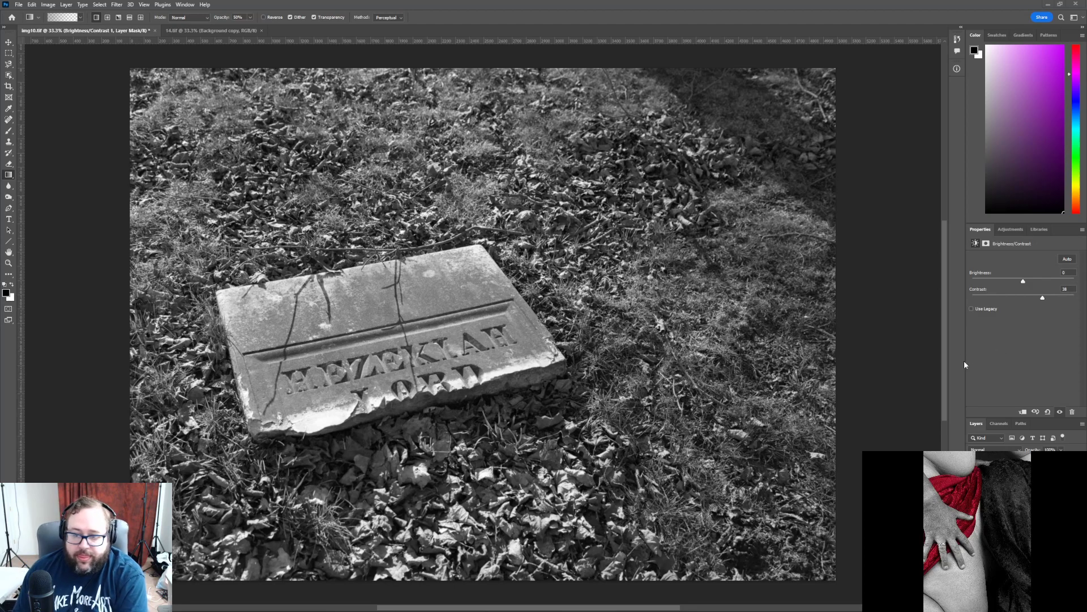
- Add a Selective Color adjustment with Black at about -35% for Whites and about +20% for Neutrals
click(1009, 229)
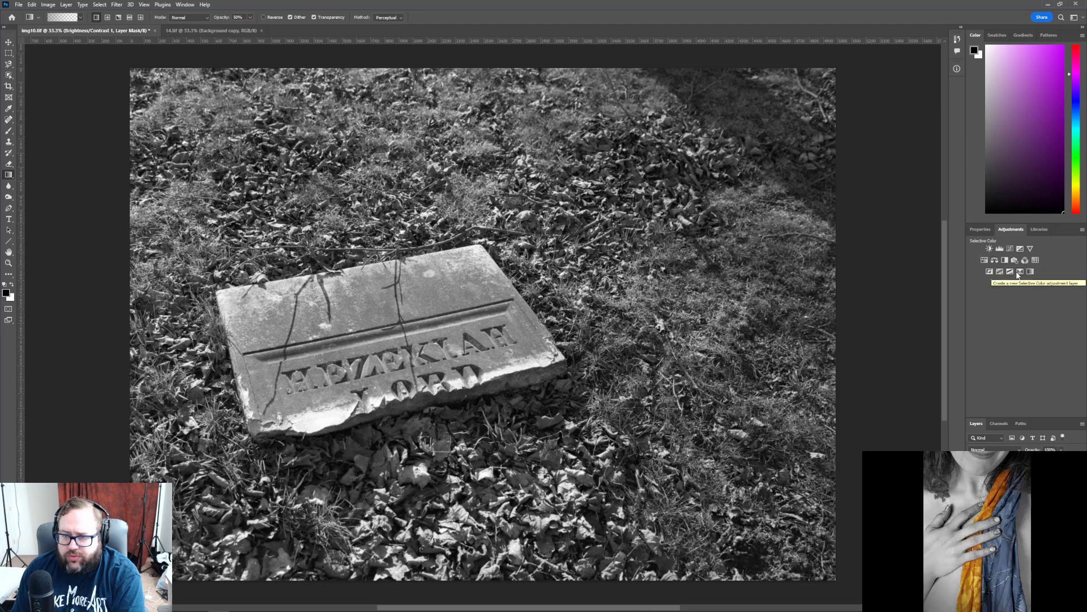
click(1019, 271)
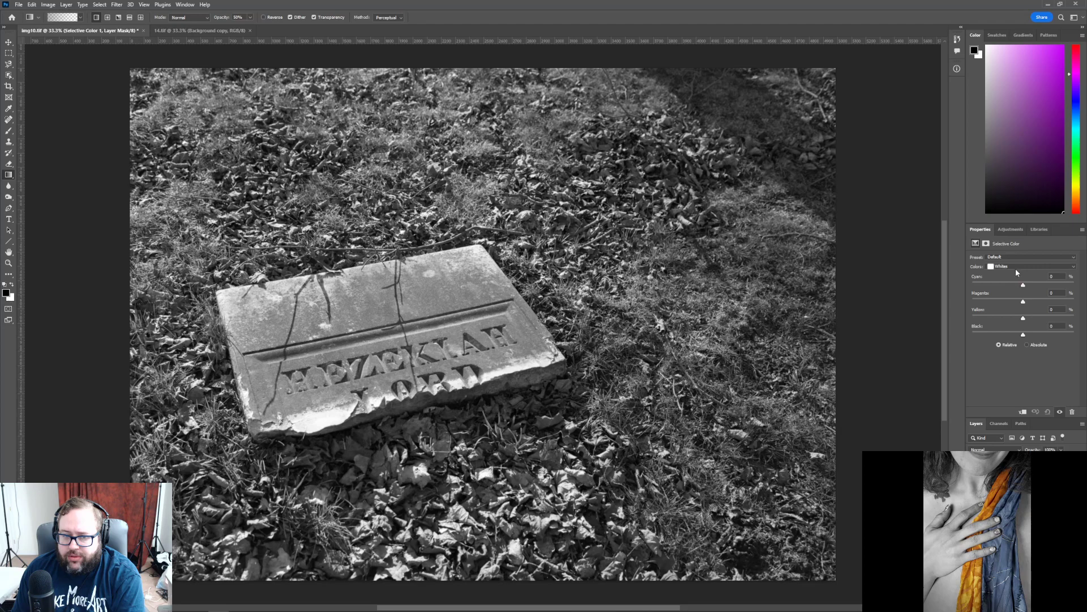
mouse_move(1023, 333)
mouse_down()
mouse_move(1042, 333)
mouse_move(905, 336)
mouse_move(1005, 338)
mouse_up()
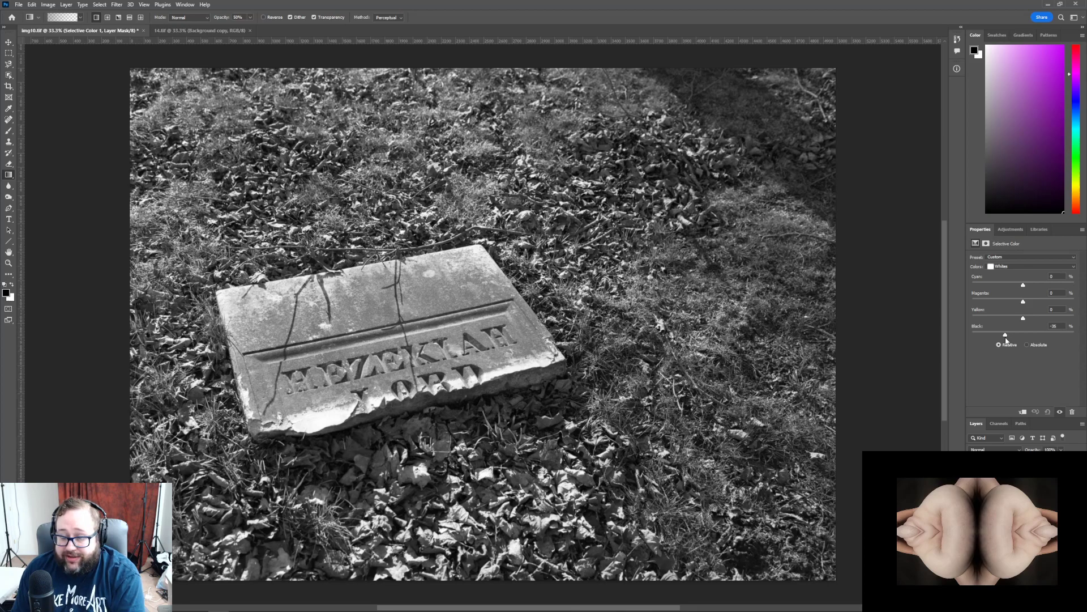
click(1003, 267)
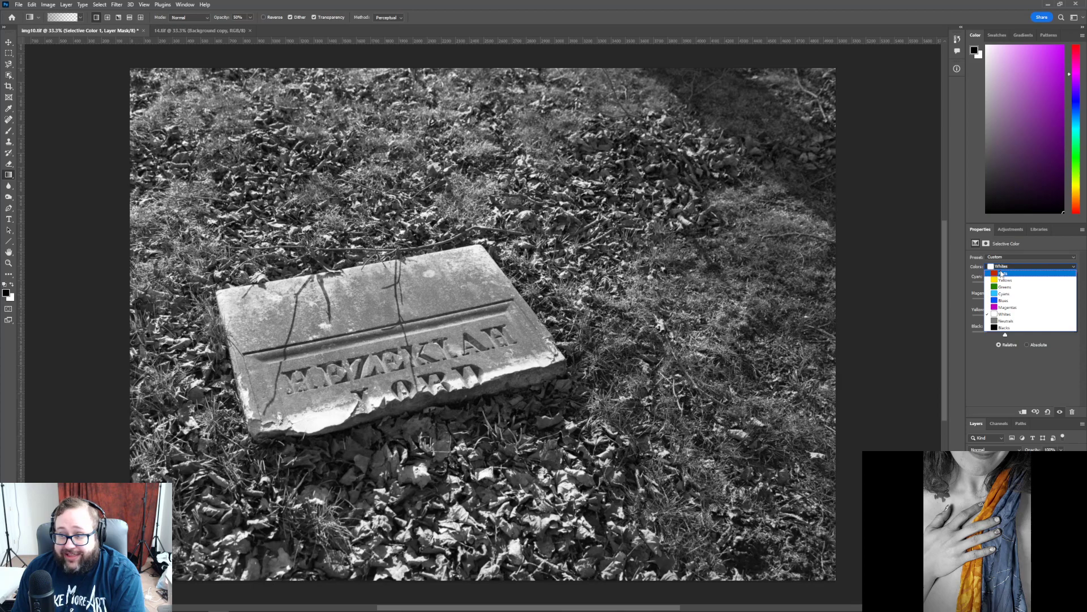
click(1005, 321)
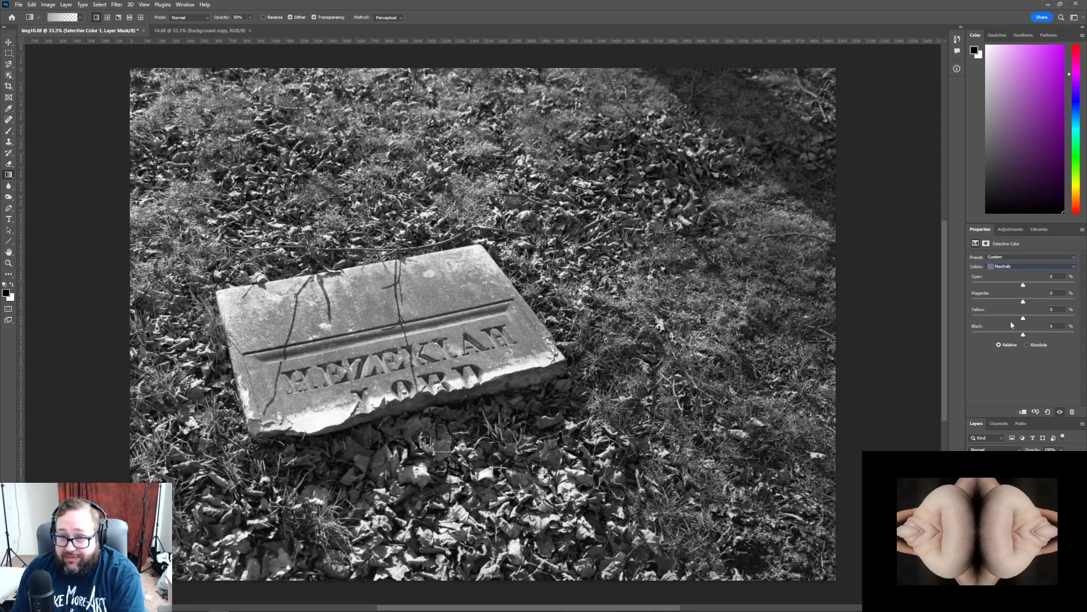
mouse_move(1023, 335)
mouse_down()
mouse_move(1056, 327)
mouse_move(1034, 338)
mouse_up()
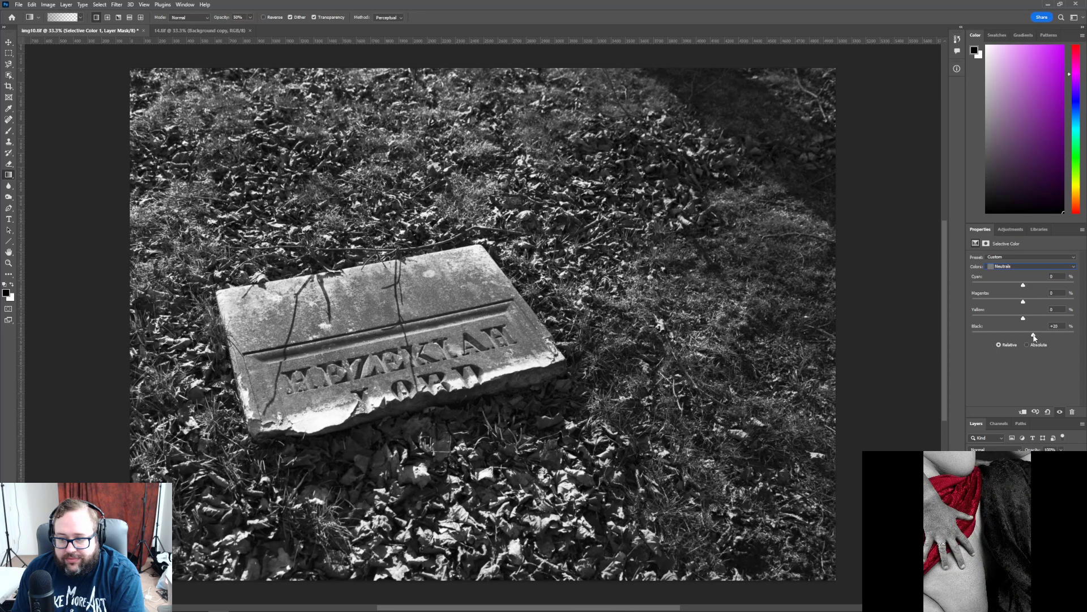
- Adjust Black for the Blacks range of the Selective Color adjustment to slightly above zero
click(1022, 267)
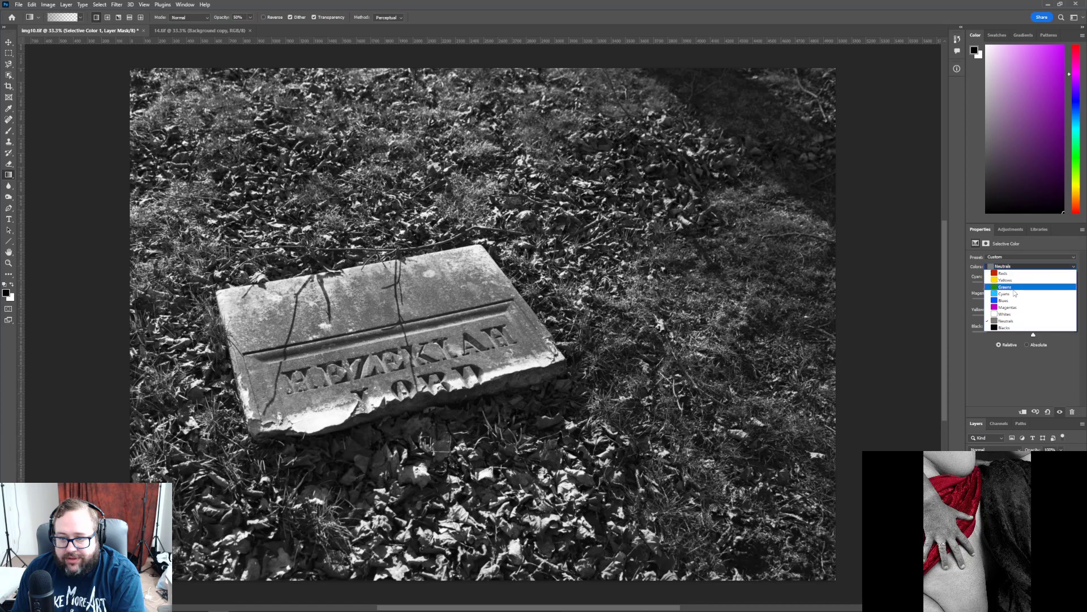
click(1017, 328)
mouse_move(1023, 334)
mouse_down()
mouse_move(1069, 334)
mouse_move(1001, 335)
mouse_move(1034, 335)
mouse_move(1018, 335)
mouse_up()
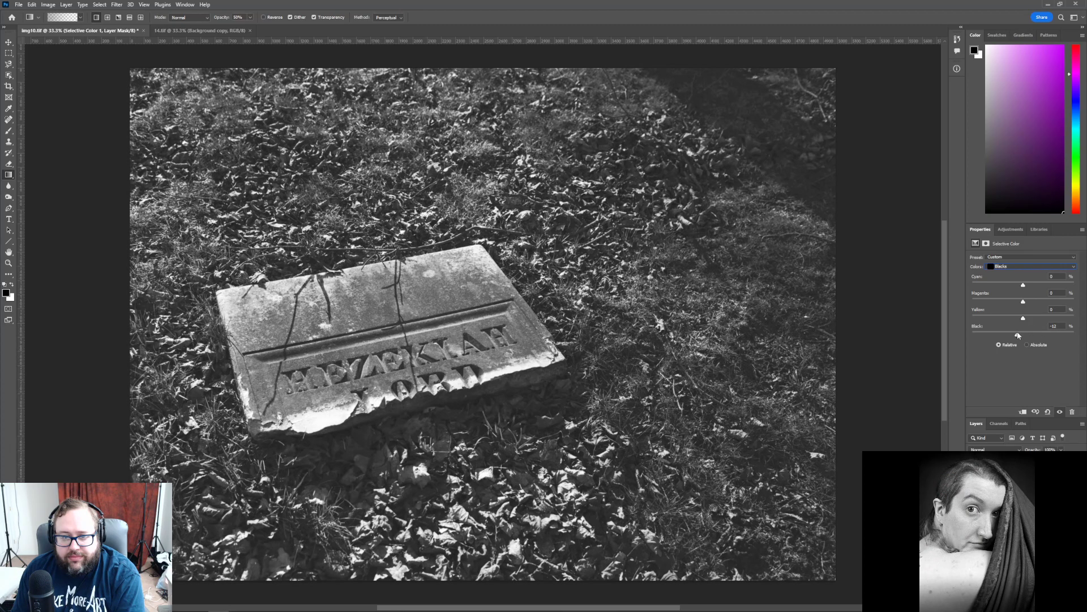
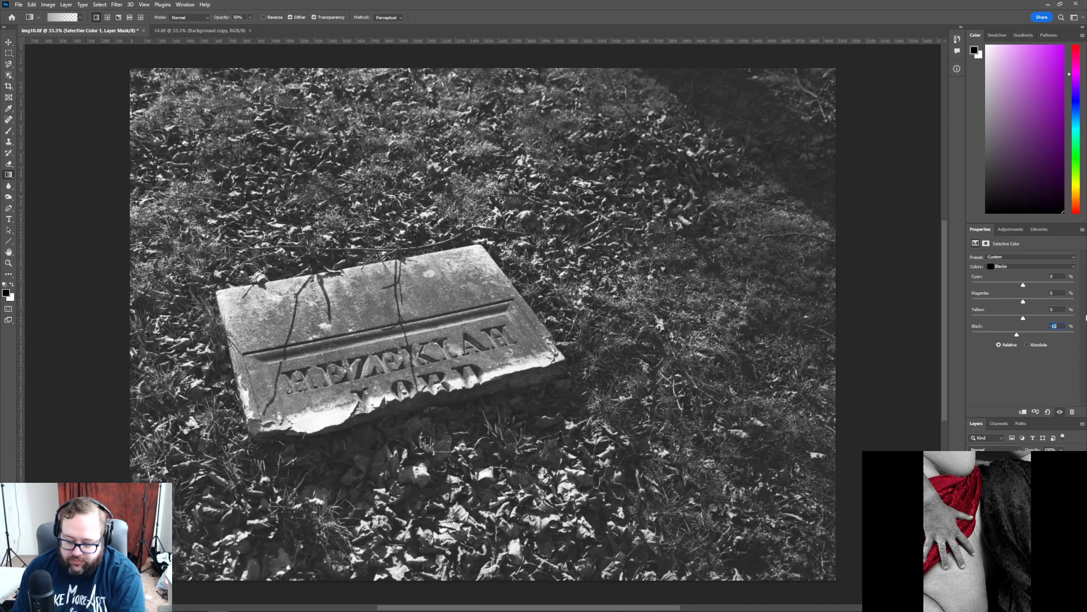
text(-3)
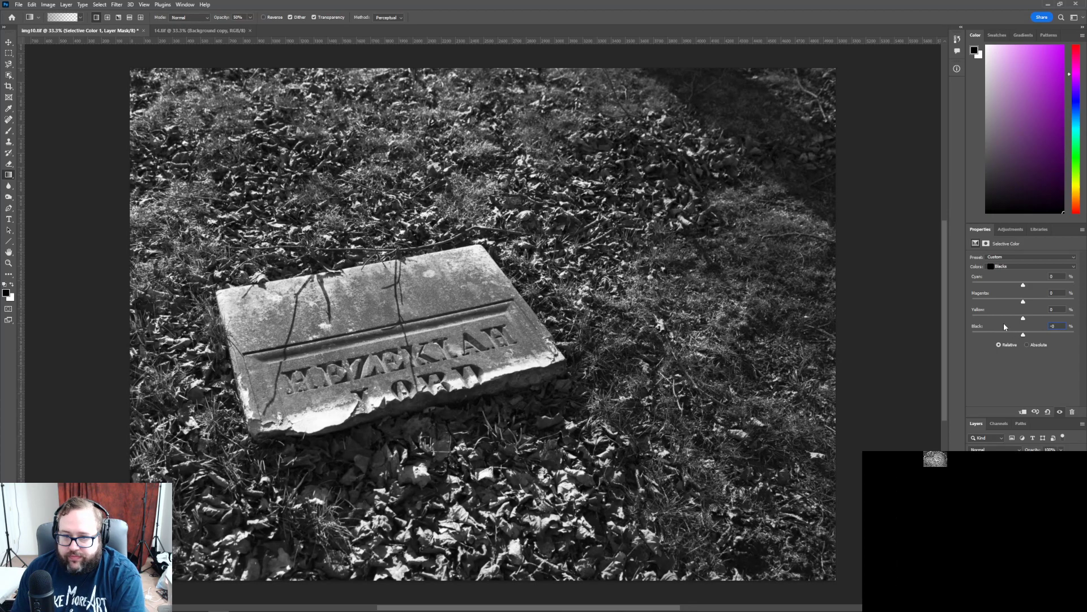
drag(1022, 335, 1024, 337)
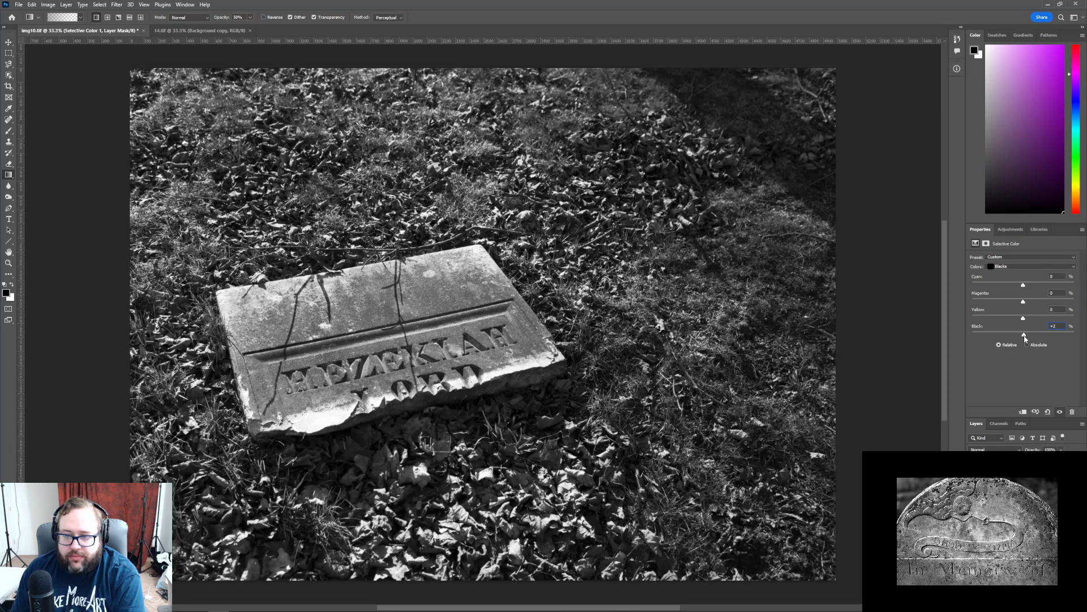
- Reset Black for the Neutrals range of the Selective Color adjustment to 0%
click(1016, 266)
click(1019, 321)
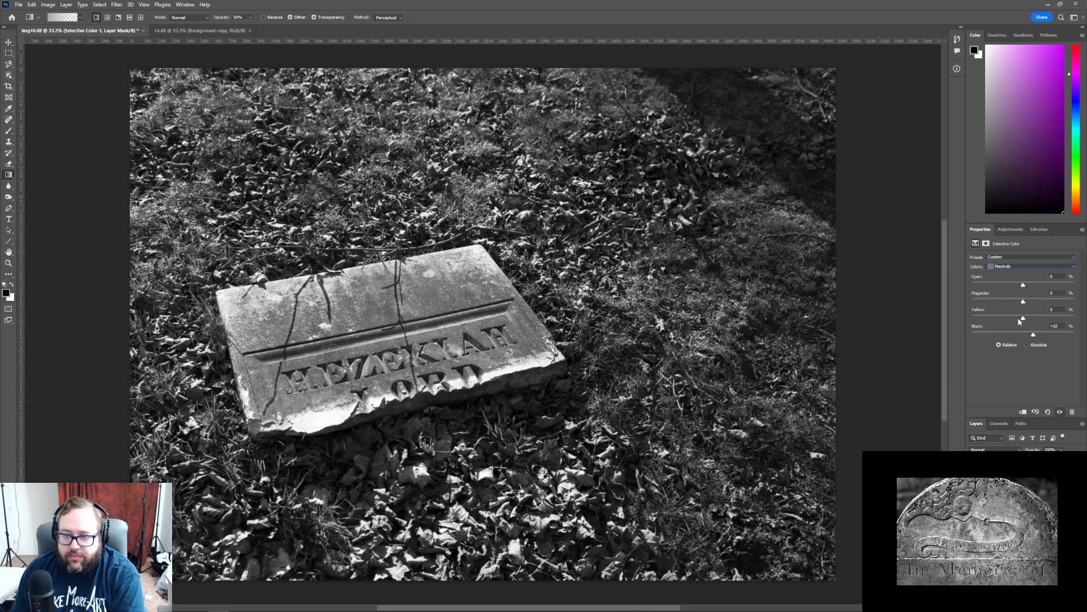
drag(1061, 326, 1033, 327)
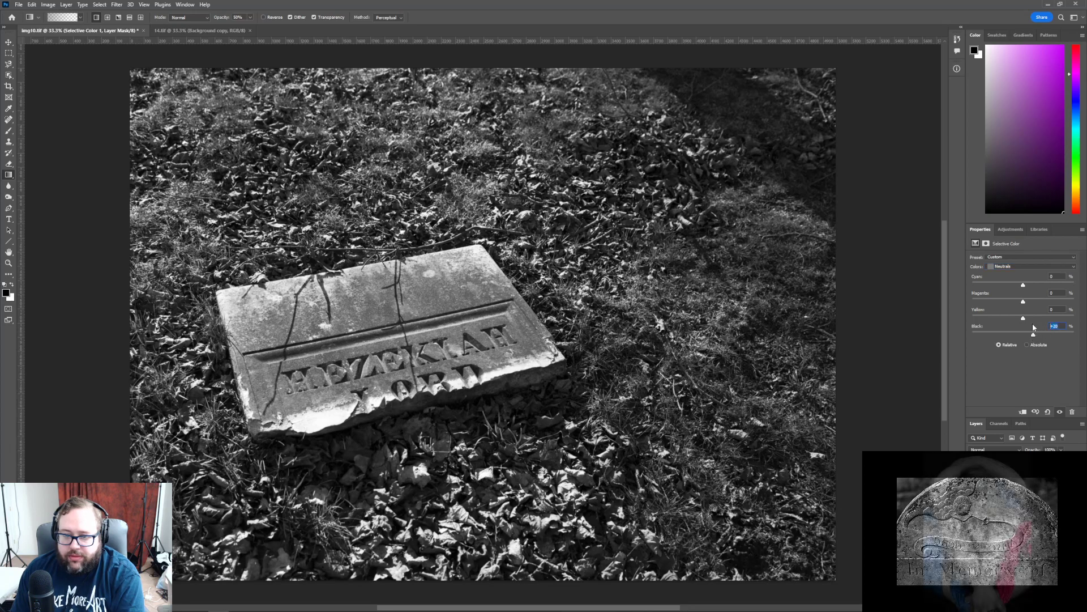
text(0)
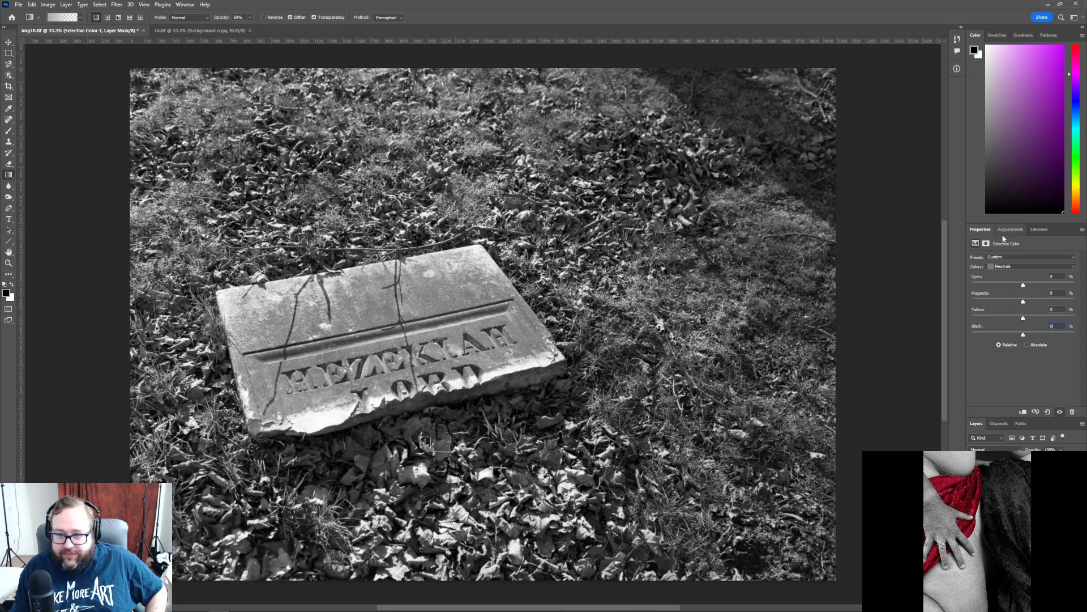
- Select the Background copy layer and try darkening the photo's two upper corners with short diagonal black gradients
click(1019, 496)
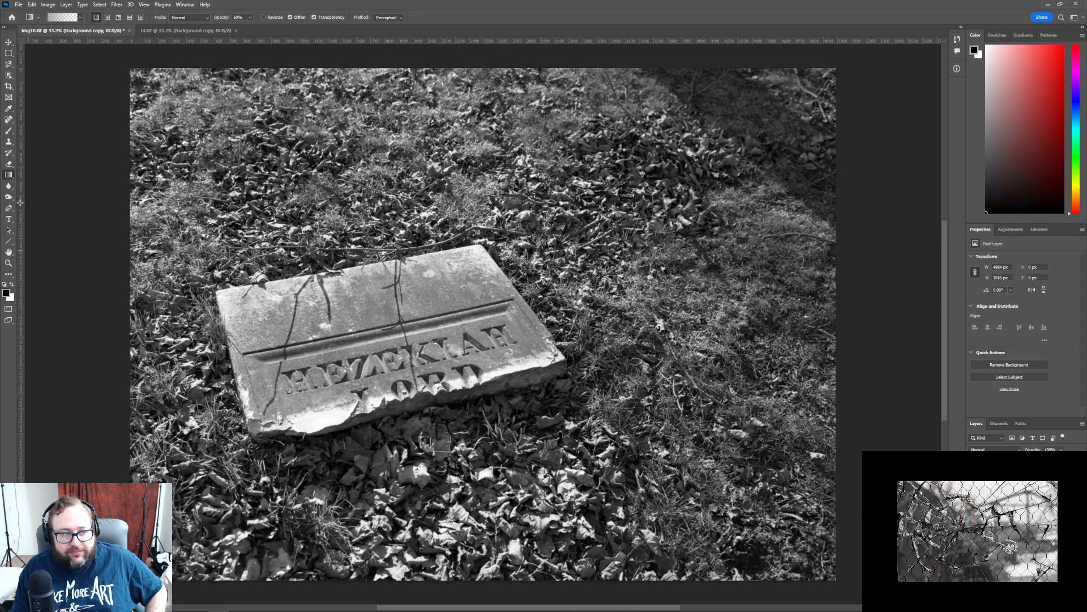
drag(123, 61, 290, 211)
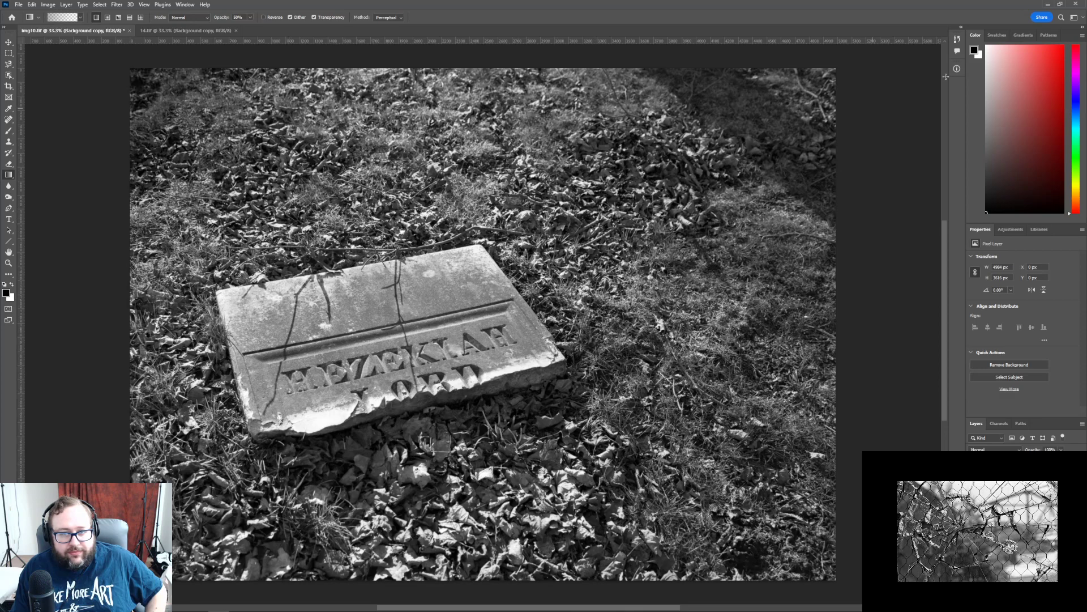
drag(841, 61, 810, 108)
drag(755, 180, 711, 241)
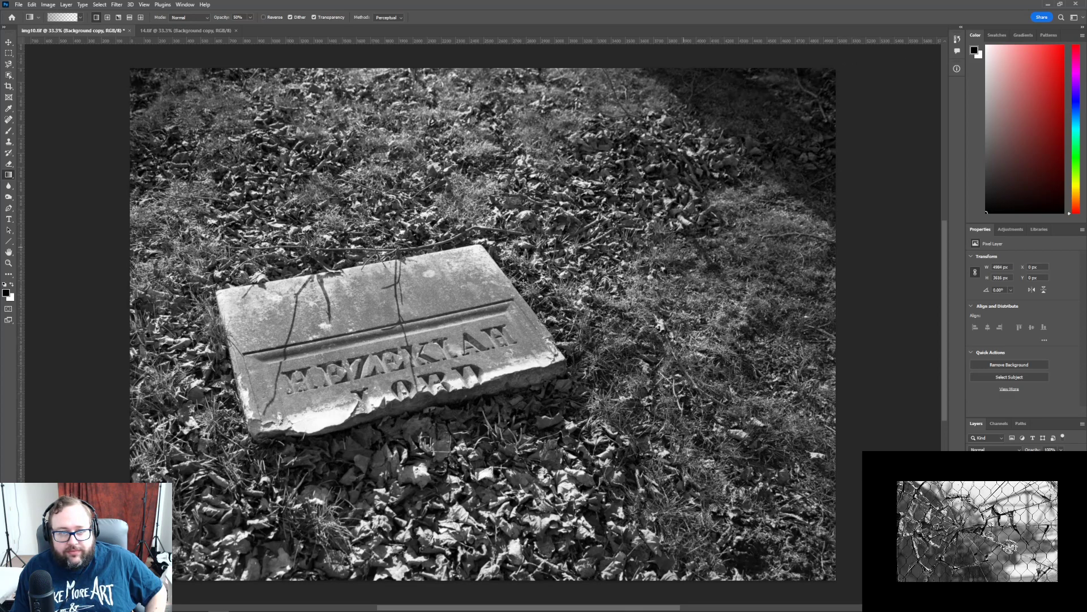
- Undo the upper corner gradients
click(32, 5)
click(38, 13)
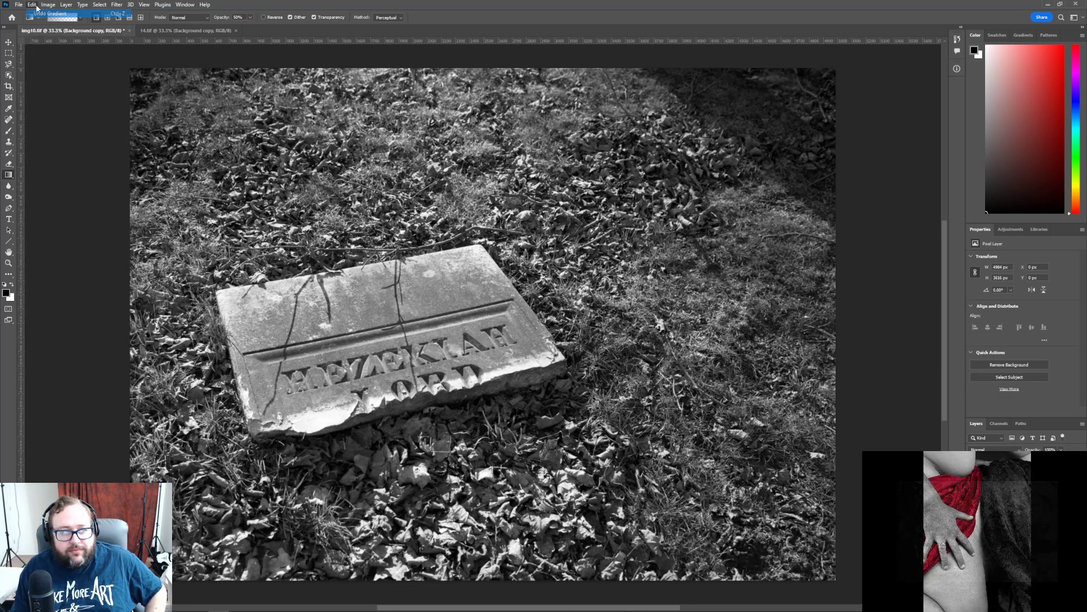
click(32, 5)
click(38, 13)
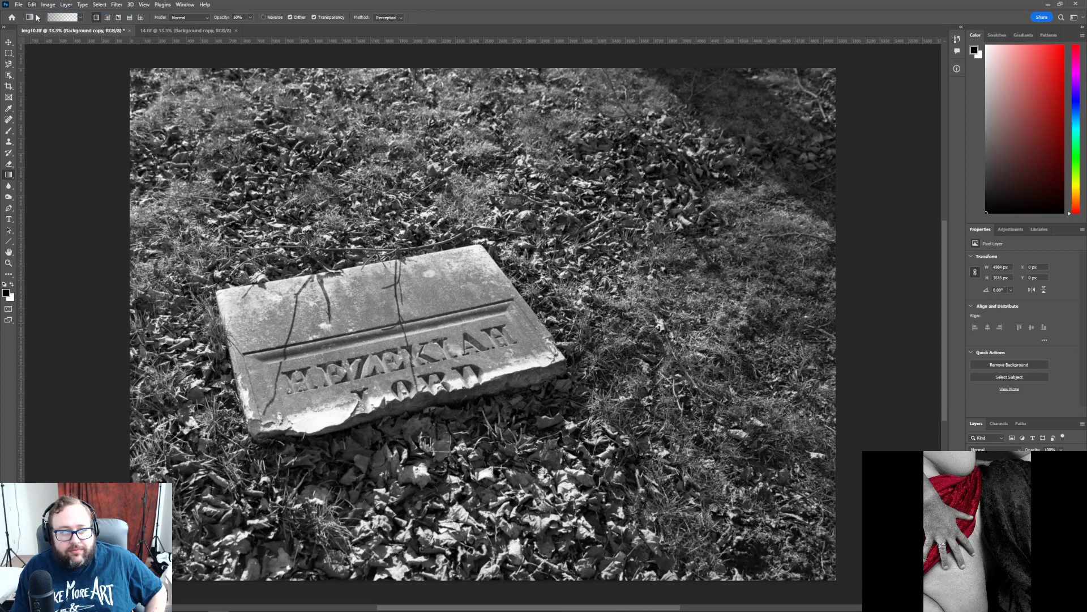
- Darken the corners of the Background copy layer with diagonal black-to-transparent gradients running inward from outside the photo
drag(124, 62, 296, 220)
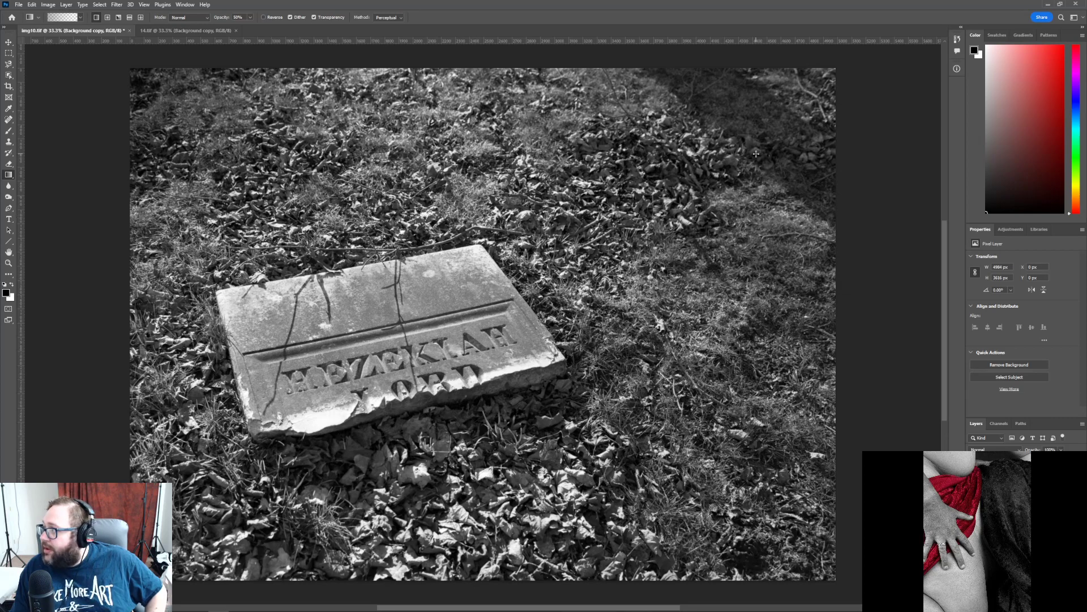
drag(840, 60, 702, 187)
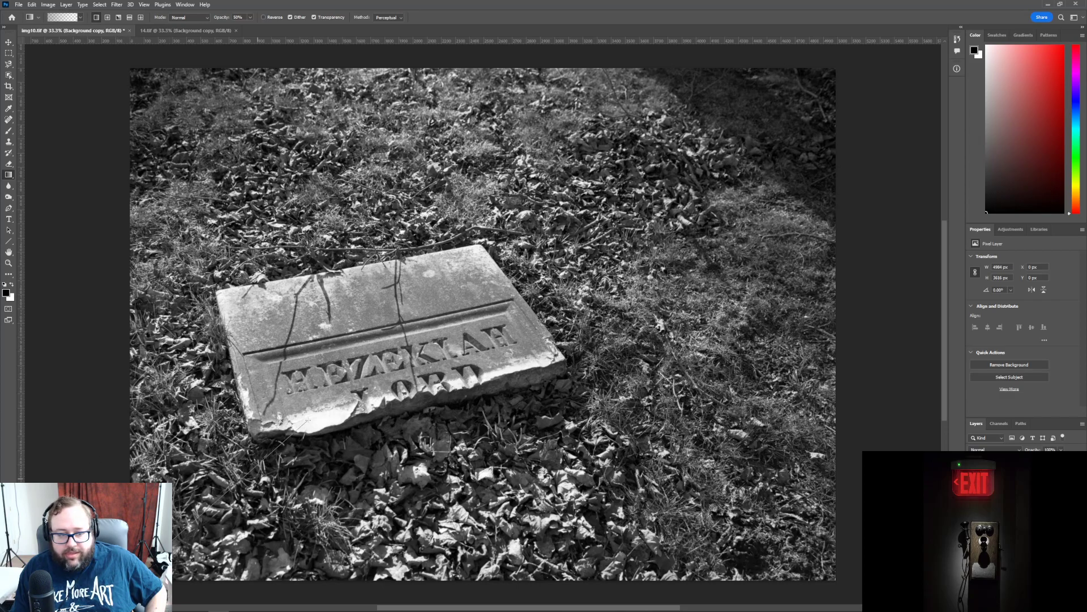
drag(306, 420, 307, 419)
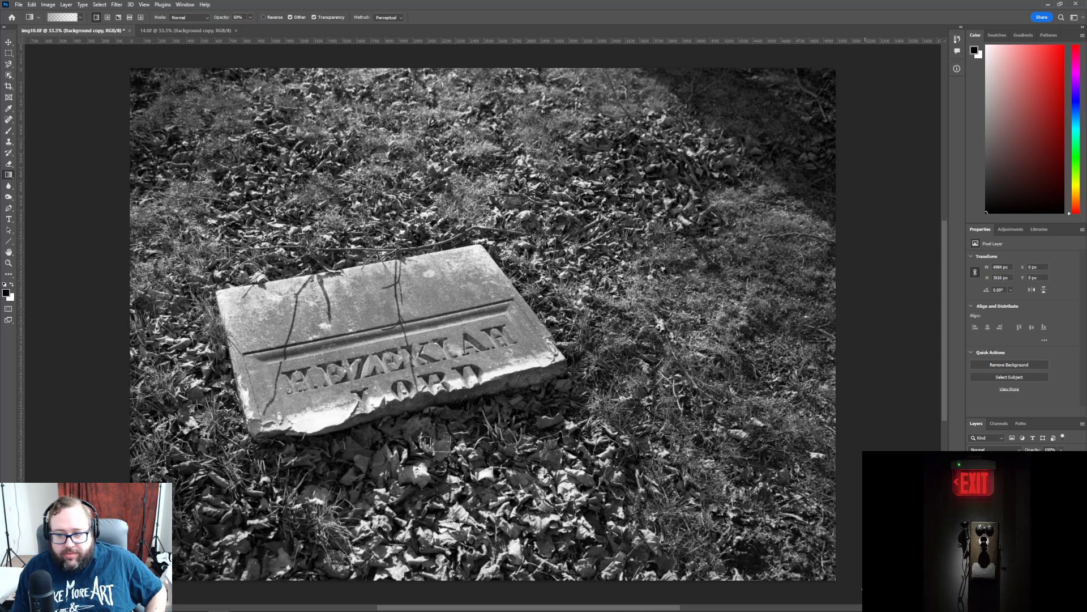
drag(864, 590, 690, 415)
- Complete the vignette with straight black-to-transparent gradients running inward from the photo's left, right, top and bottom edges
drag(70, 274, 269, 276)
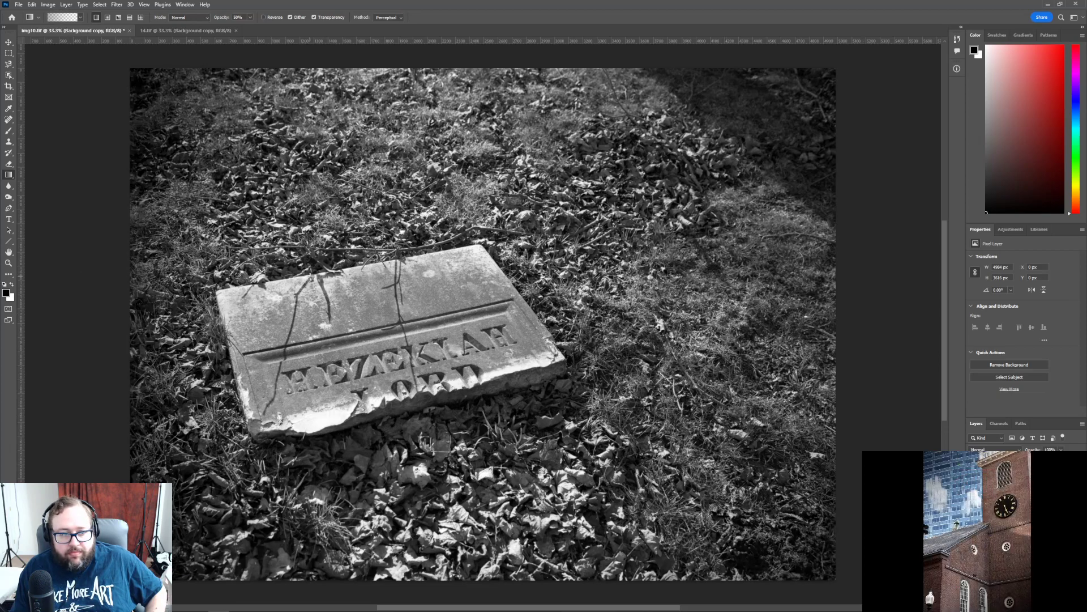
drag(888, 301, 674, 304)
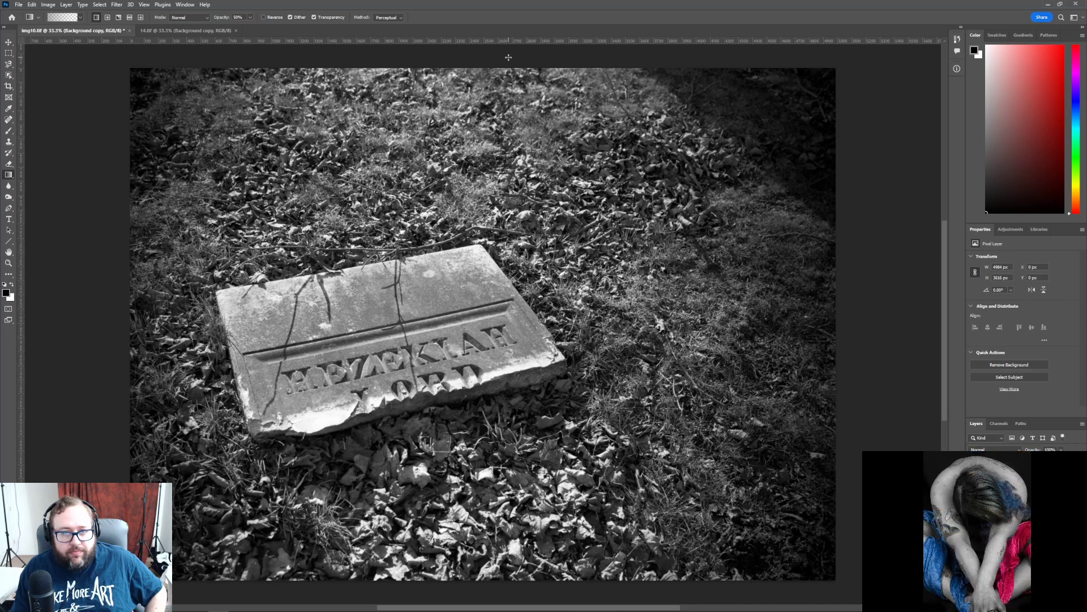
drag(506, 64, 505, 162)
drag(500, 591, 504, 486)
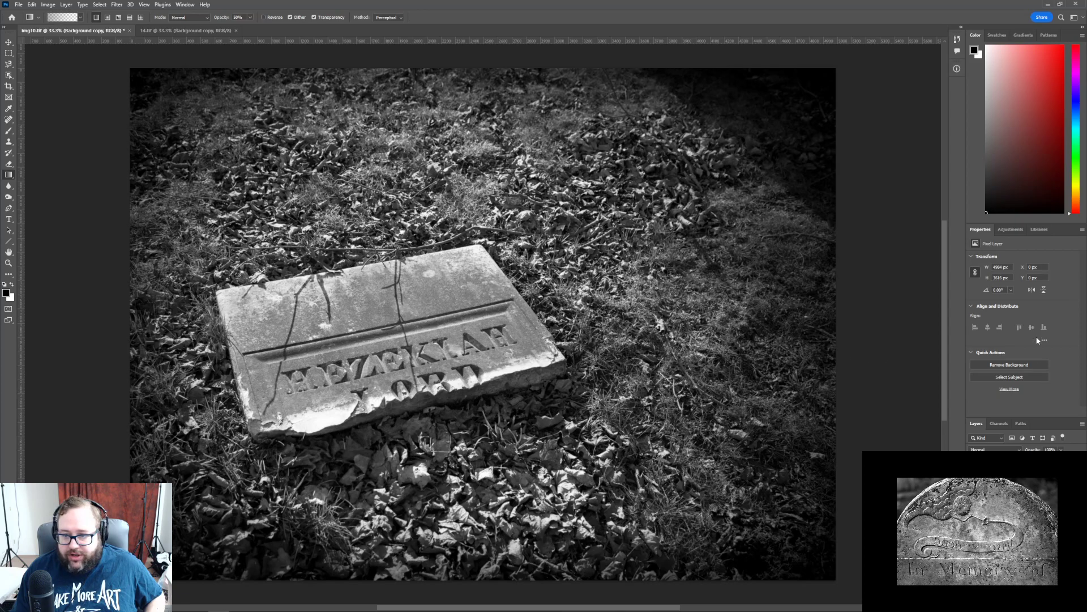
- Reopen the Selective Color adjustment layer's settings and set Black for Neutrals to about -17%
click(1011, 229)
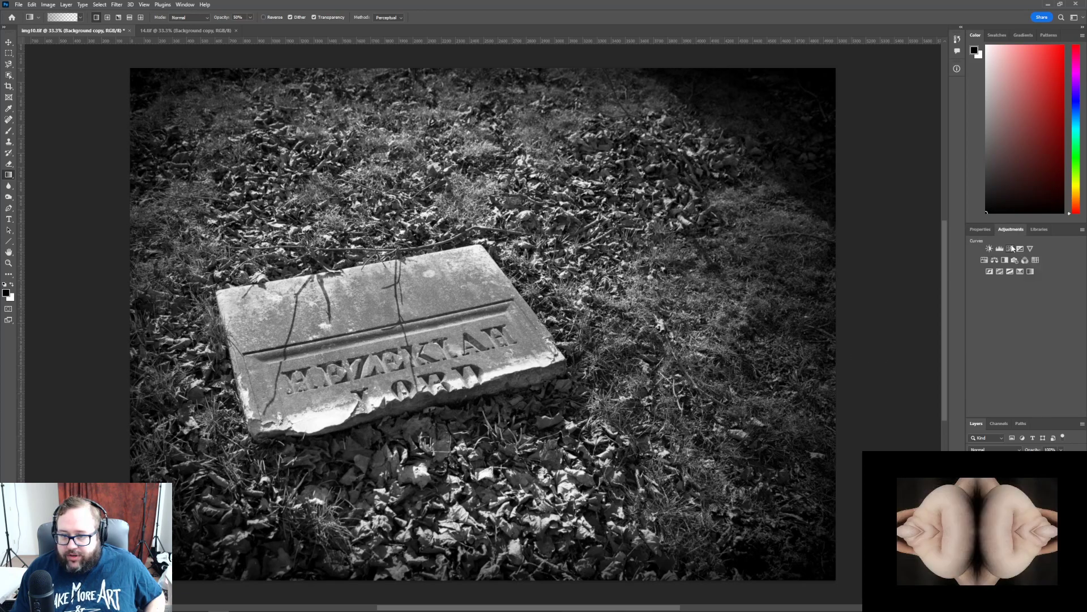
click(1020, 272)
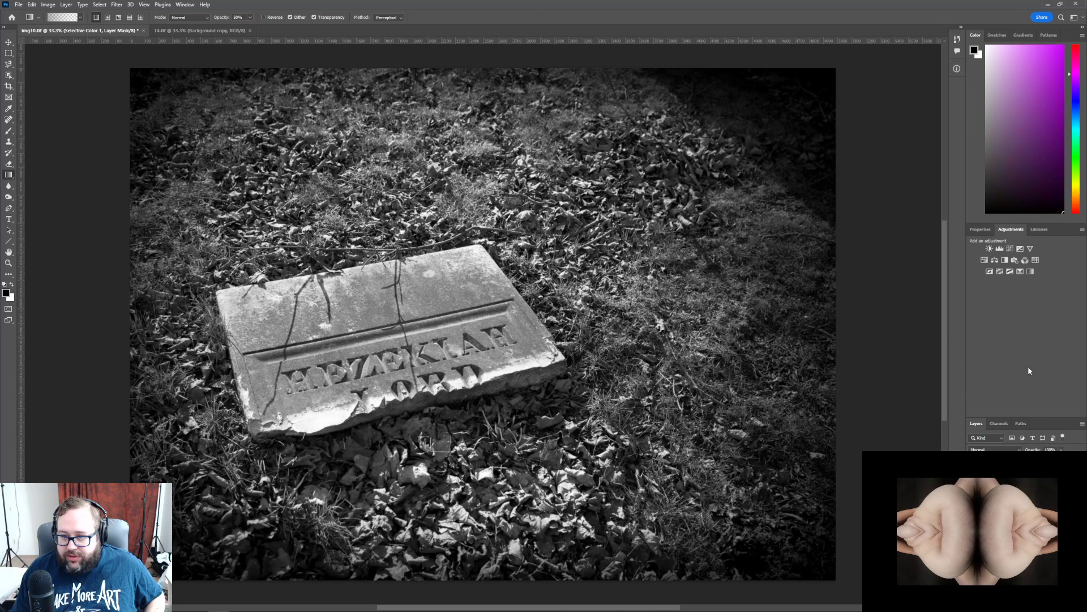
click(975, 229)
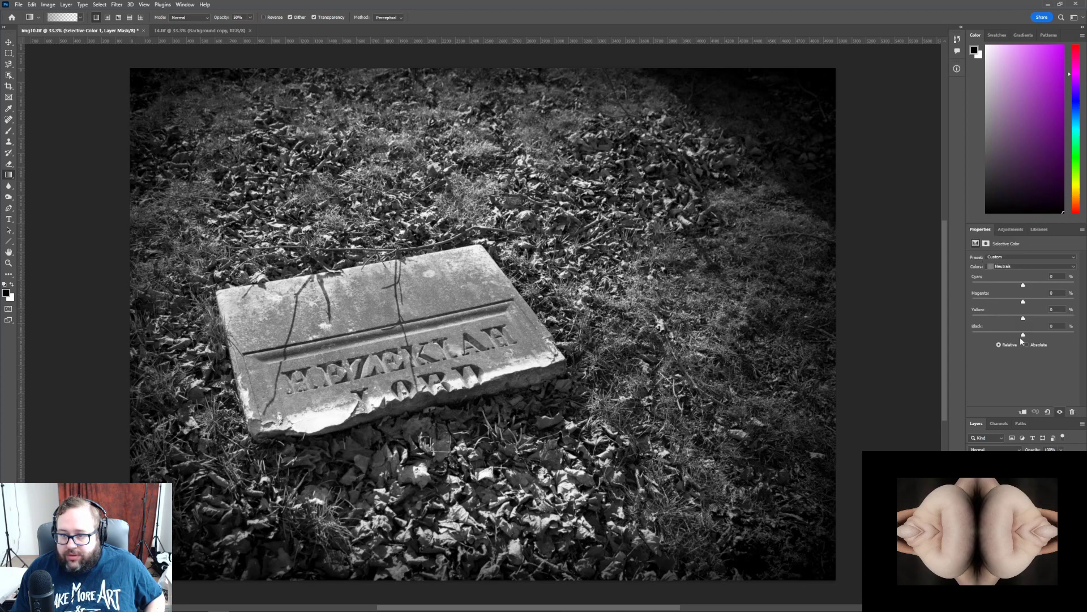
mouse_move(1024, 336)
mouse_down()
mouse_move(1085, 333)
mouse_move(856, 323)
mouse_move(1015, 333)
mouse_up()
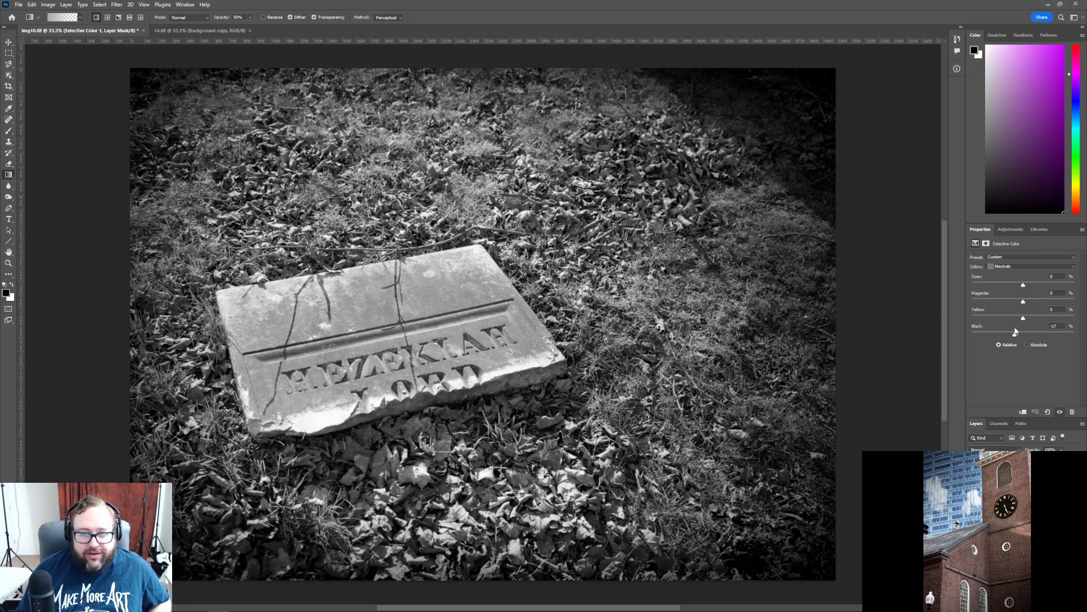
- Set the Selective Color adjustment's Black to about -37% for Whites and +7% for Blacks
click(1017, 266)
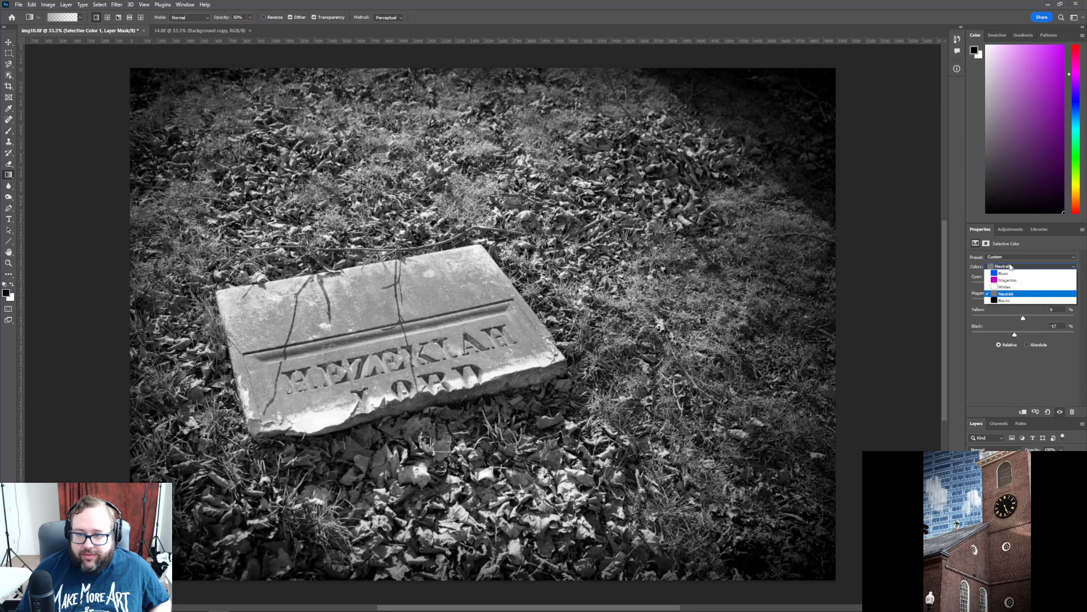
click(1014, 313)
mouse_move(1023, 336)
mouse_down()
mouse_move(1006, 336)
mouse_move(1074, 335)
mouse_move(1005, 336)
mouse_up()
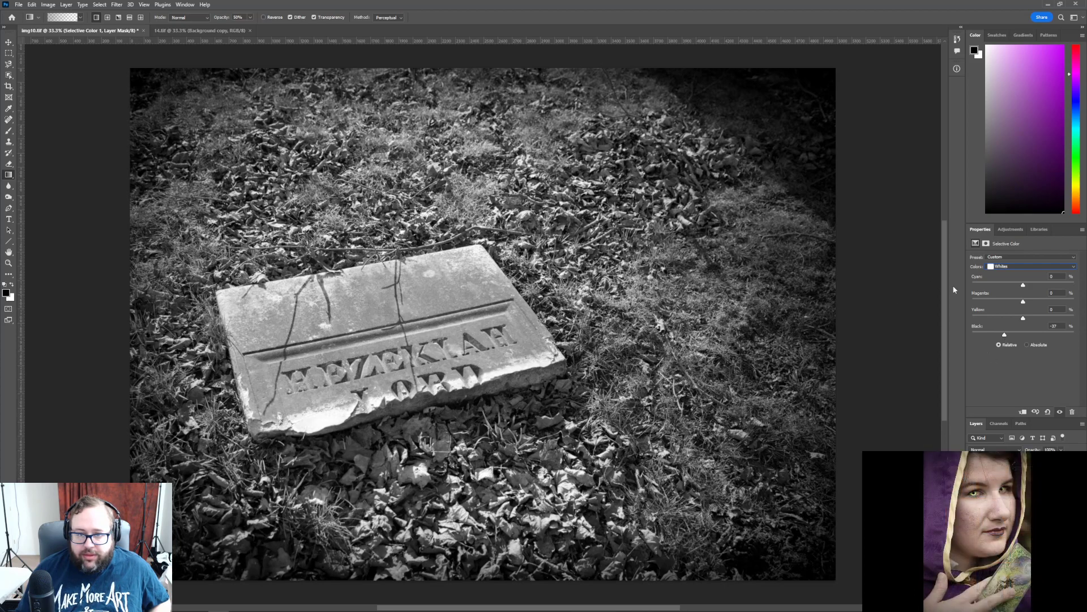
click(1033, 266)
click(1011, 328)
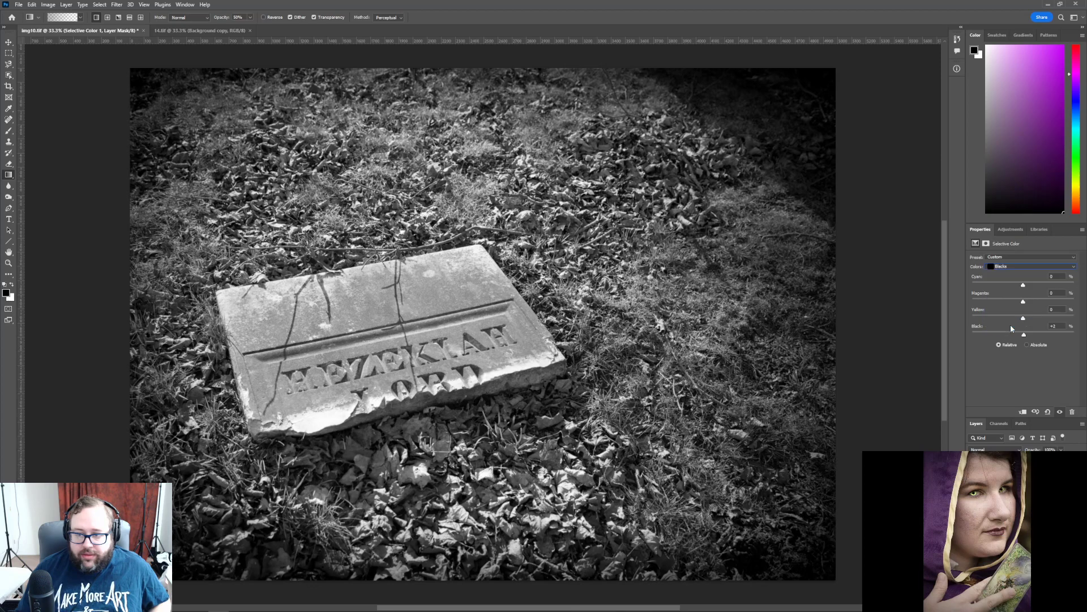
mouse_move(1025, 337)
mouse_down()
mouse_move(1045, 337)
mouse_move(1028, 339)
mouse_up()
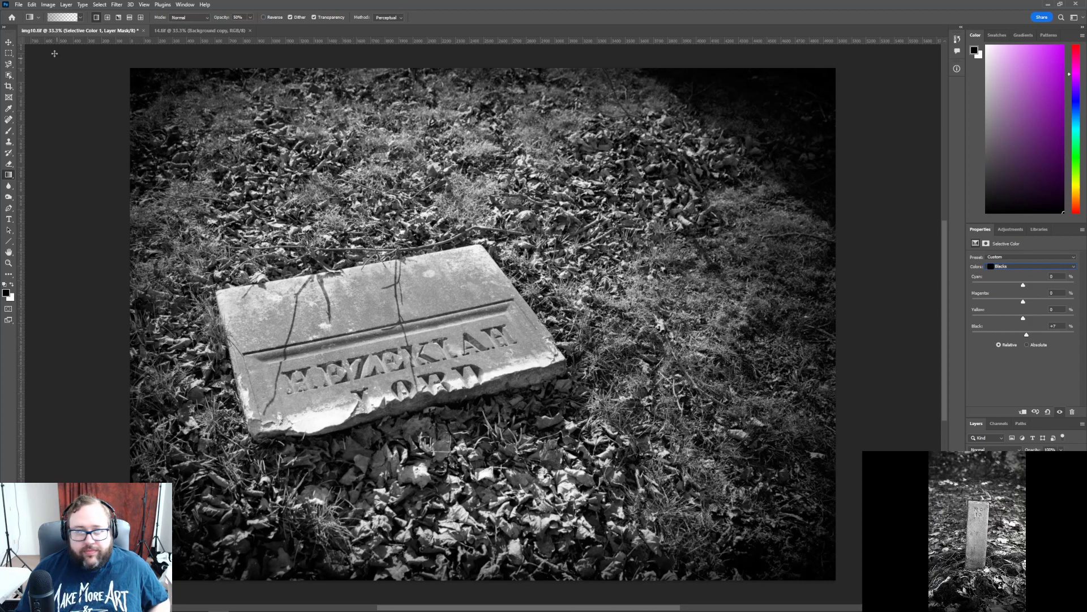
- Save the fallen gravestone photo as a layered TIFF named 10 with Macintosh byte order, and close Photoshop to return to Bridge
click(19, 4)
click(31, 106)
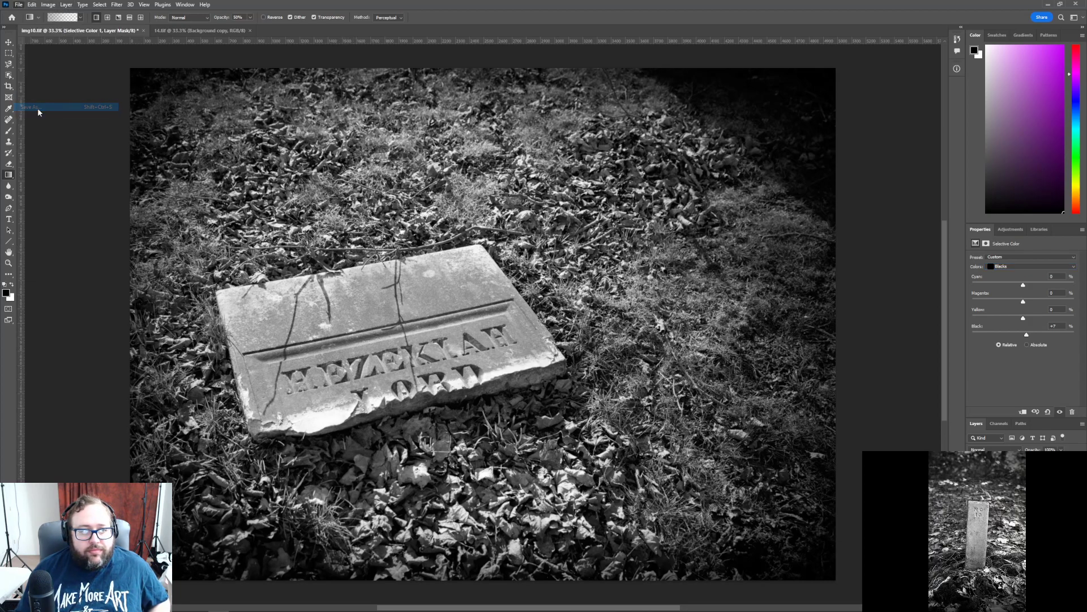
click(77, 262)
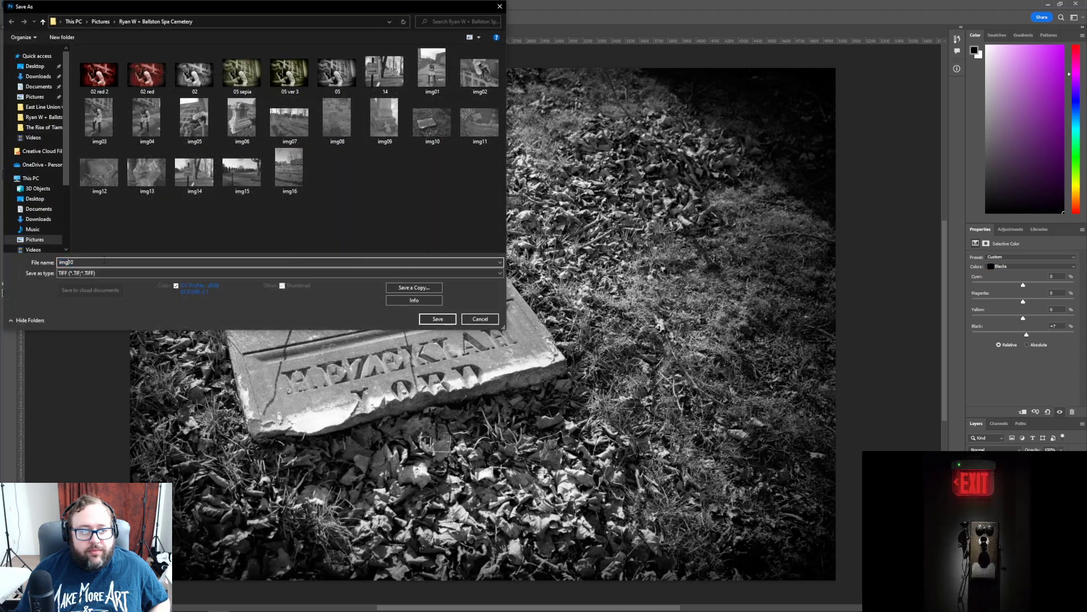
key(BackSpace)
key(BackSpace)
key(BackSpace)
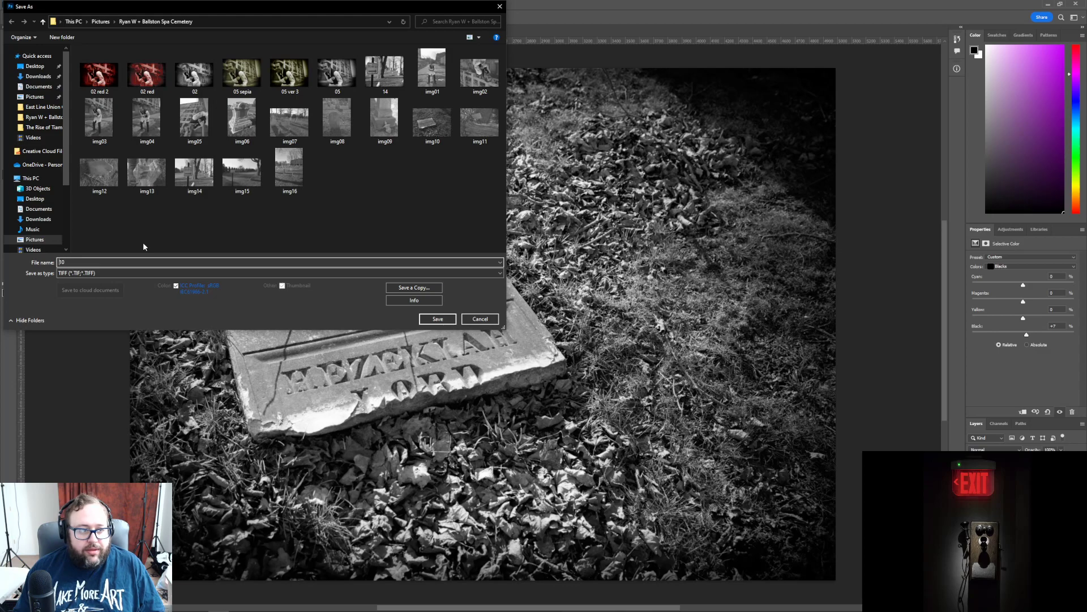
key(Return)
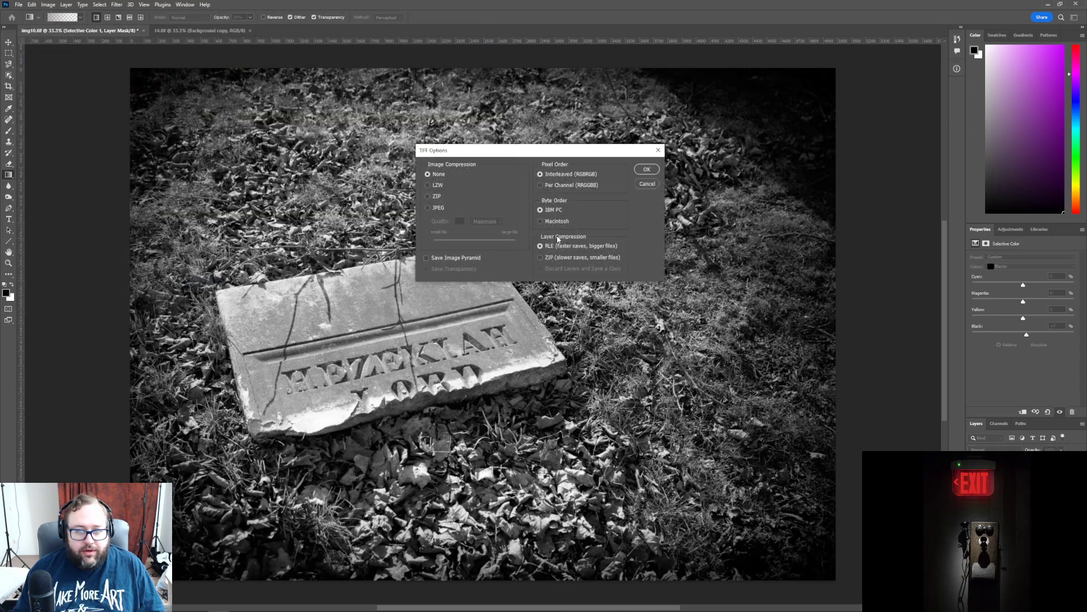
click(560, 221)
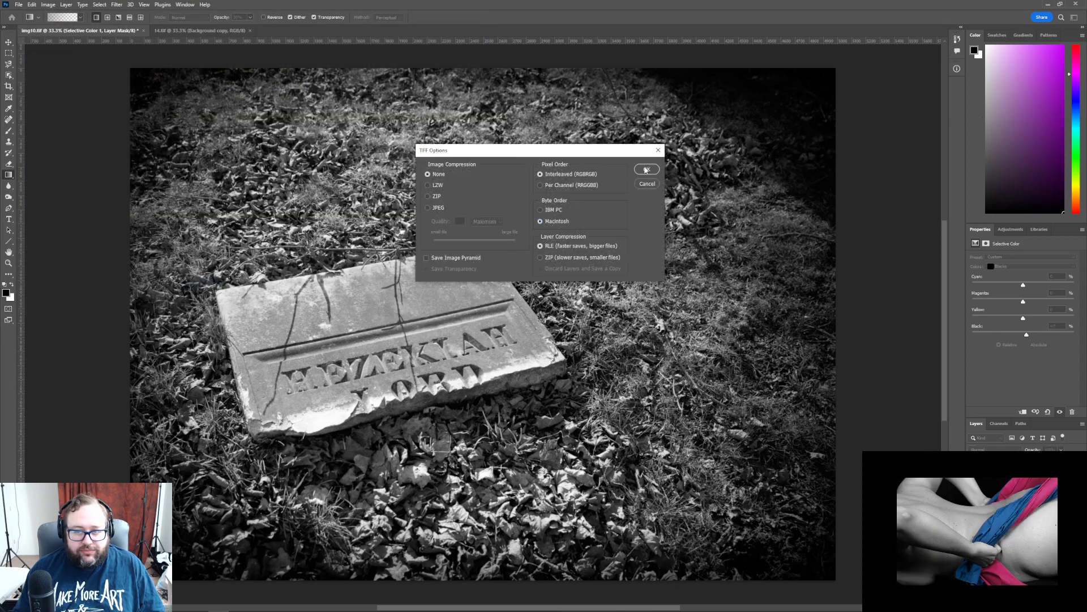
click(646, 170)
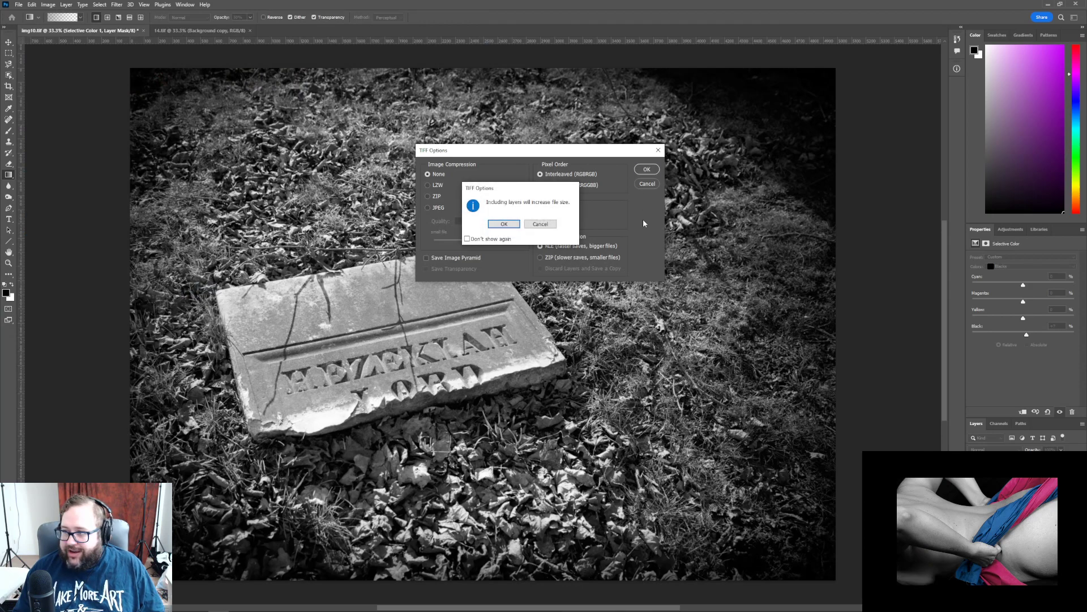
click(504, 225)
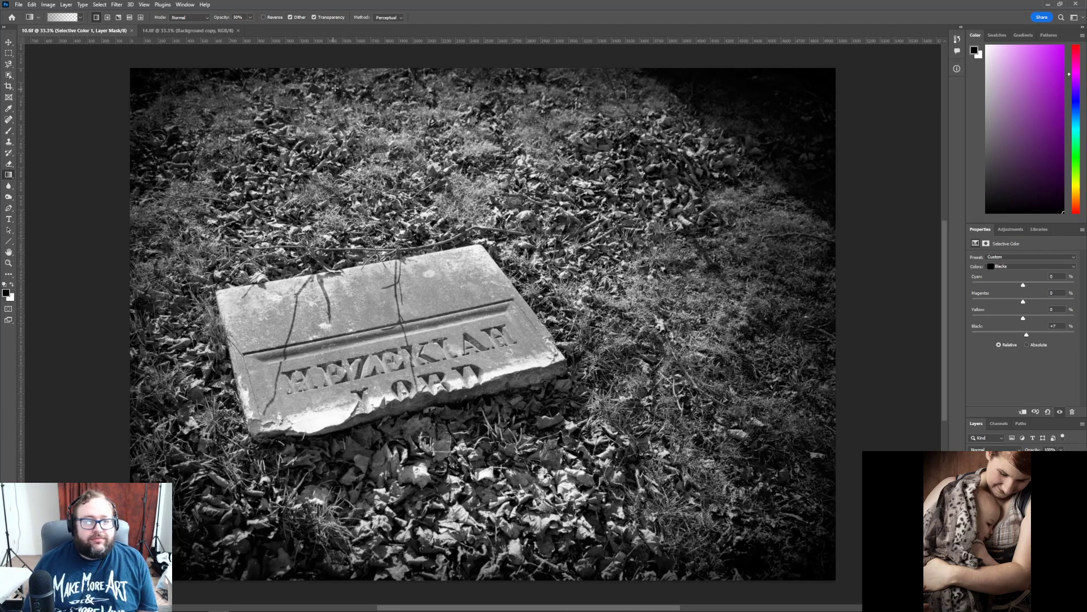
click(1076, 4)
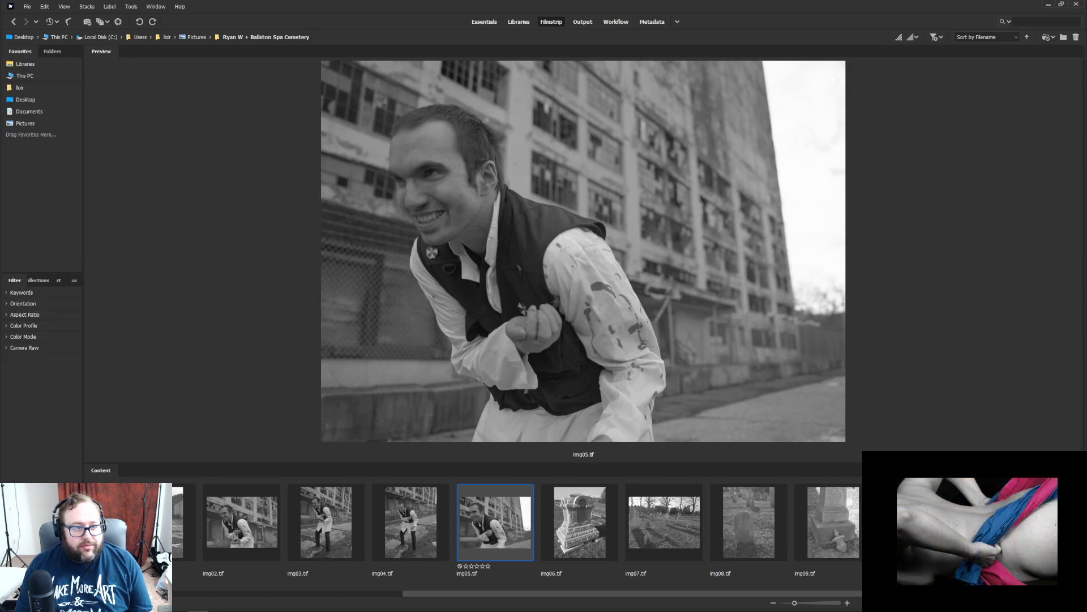
- Preview the edited portrait versions 02 red 2.tif, 02 red.tif and 02.tif side by side for comparison
drag(599, 592, 185, 591)
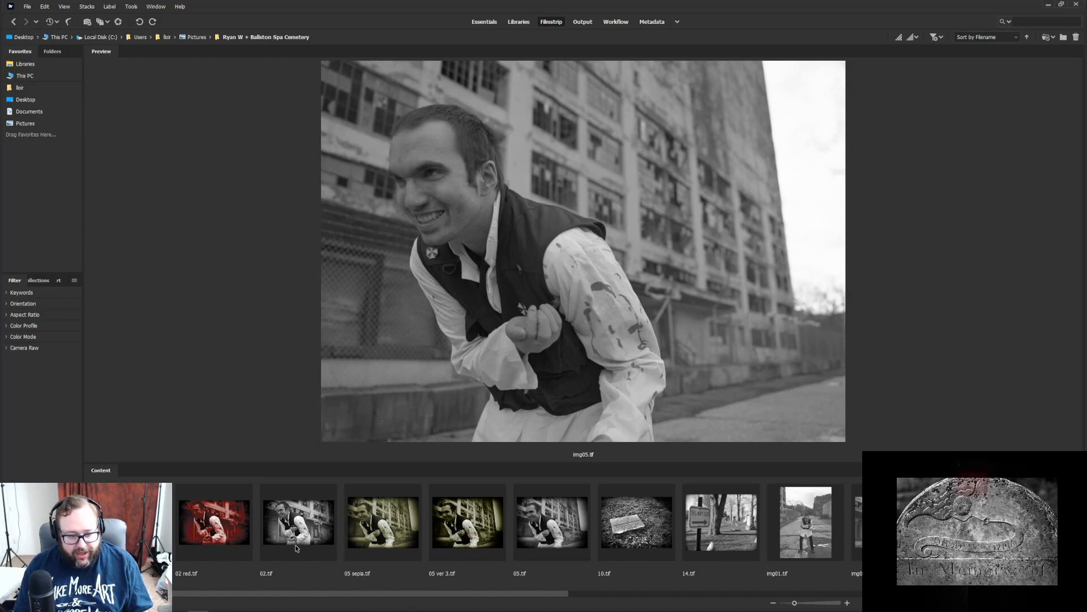
click(130, 521)
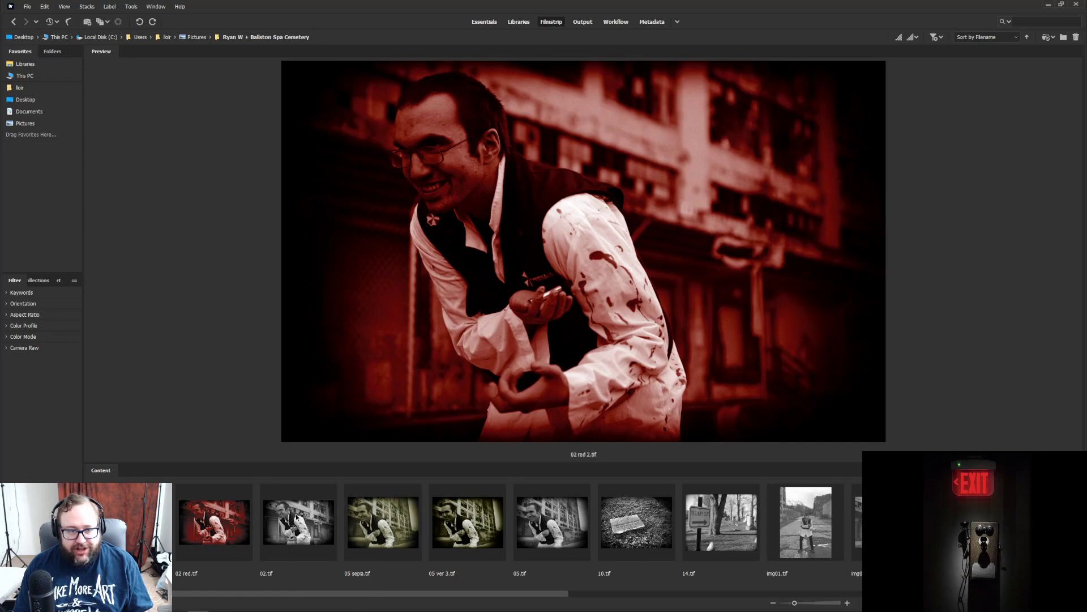
shift+click(296, 518)
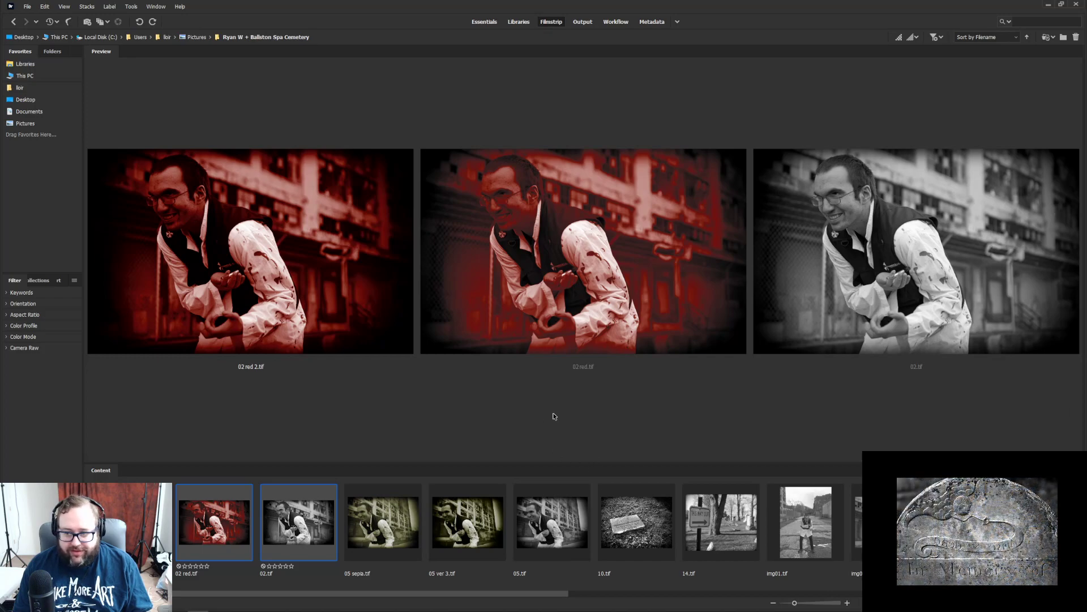
- Compare 05 sepia.tif, 05 ver 3.tif and 05.tif side by side, and preview 14.tif and 10.tif individually
click(403, 519)
shift+click(557, 518)
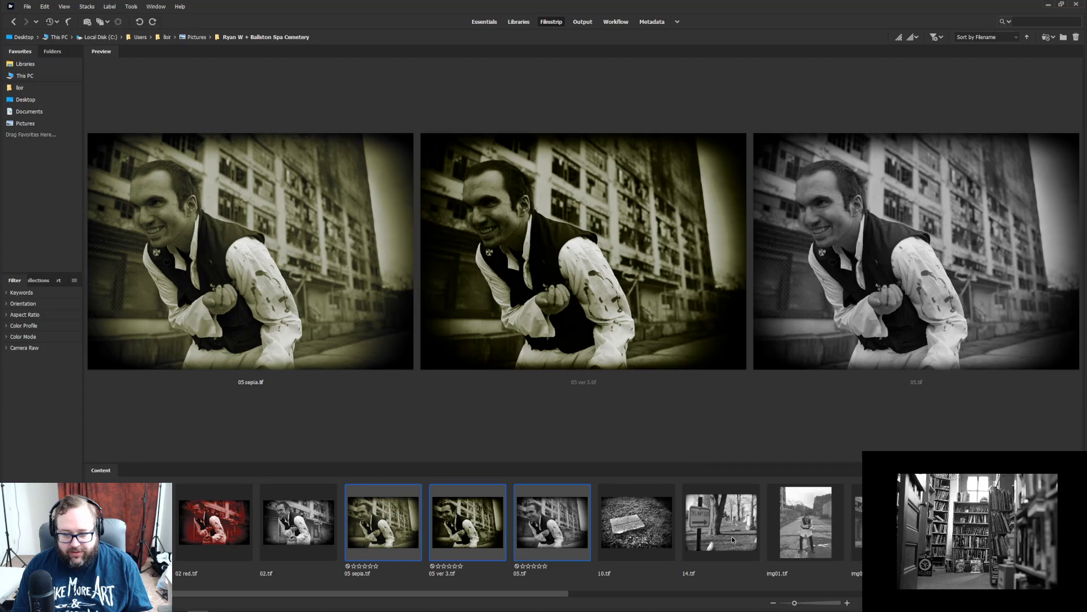
click(736, 513)
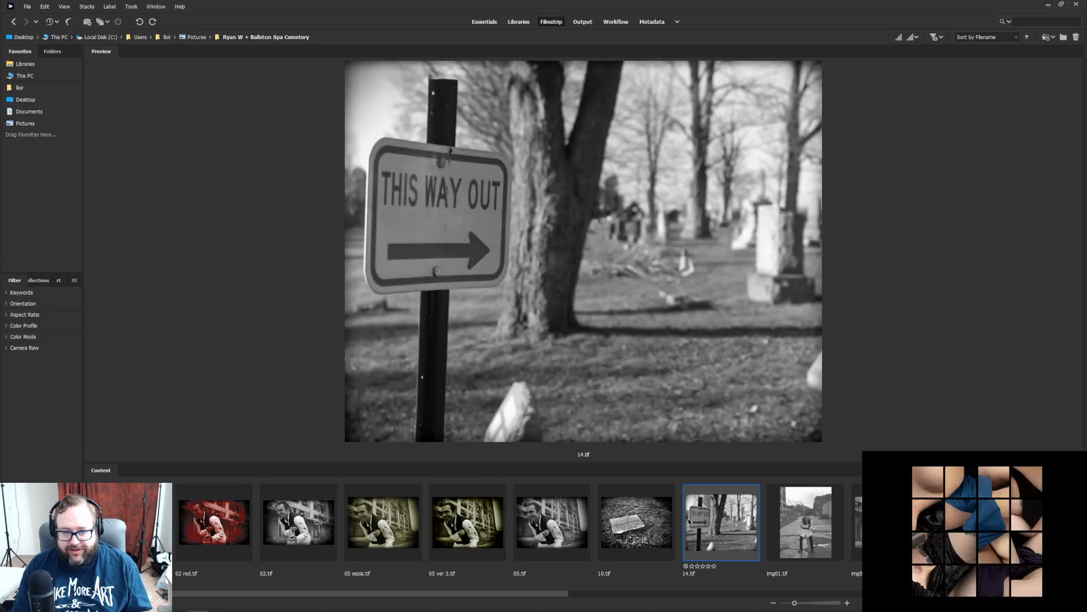
click(646, 508)
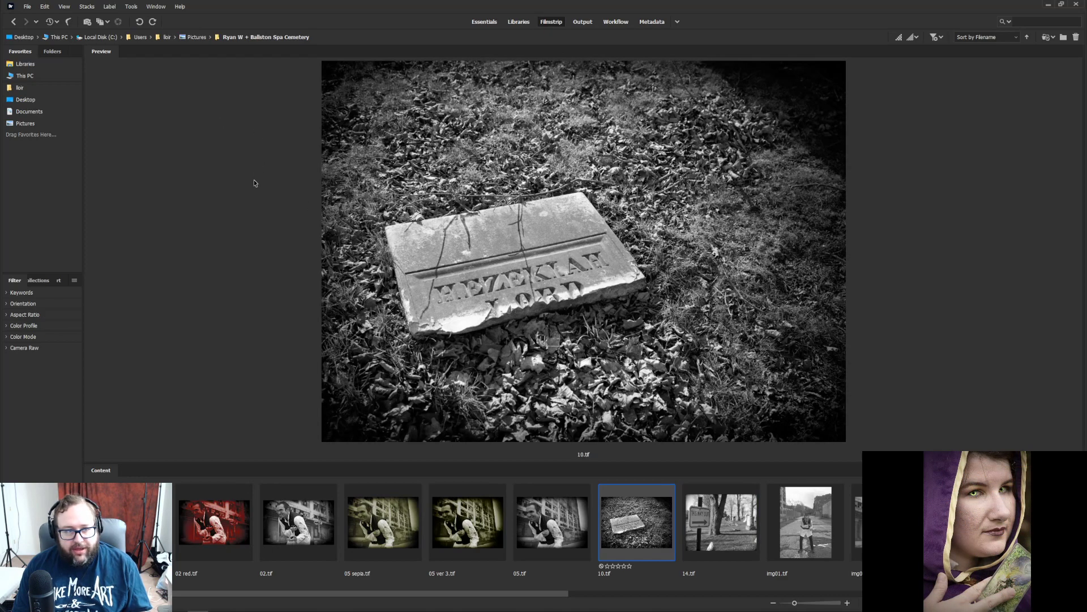
- Open the East Line Union Cemetery folder within Pictures and preview the edited gravestone photos 03.tif and 10.tif
click(197, 37)
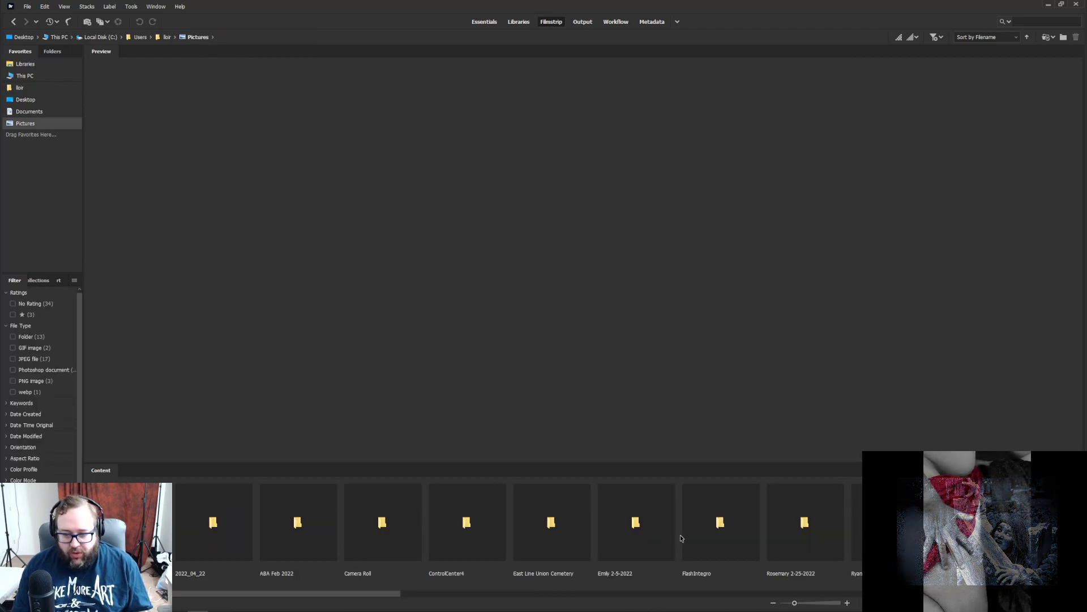
scroll(516, 535, down, 1)
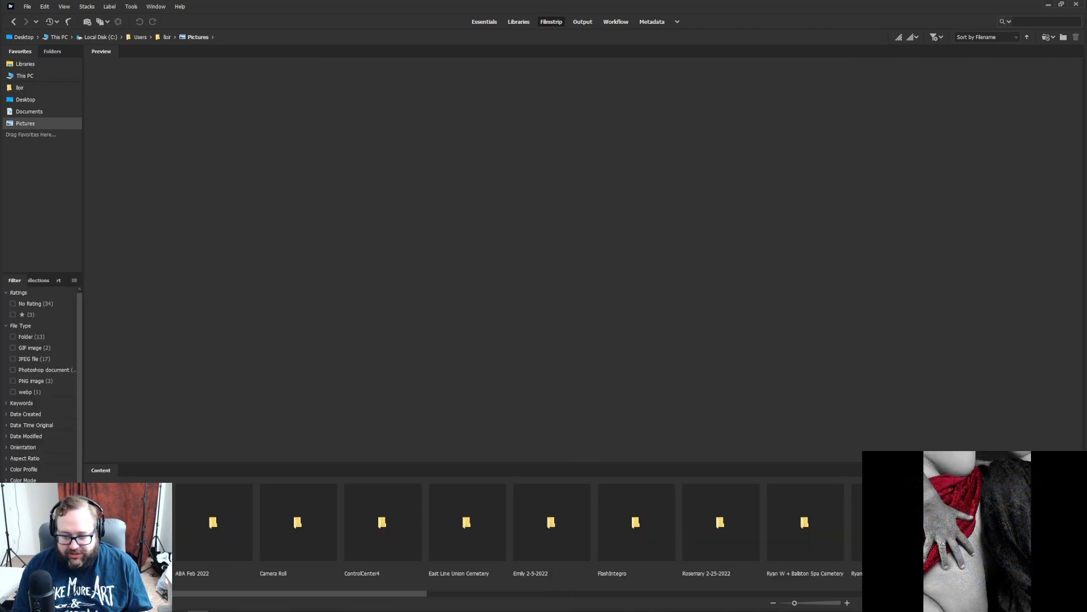
double_click(470, 533)
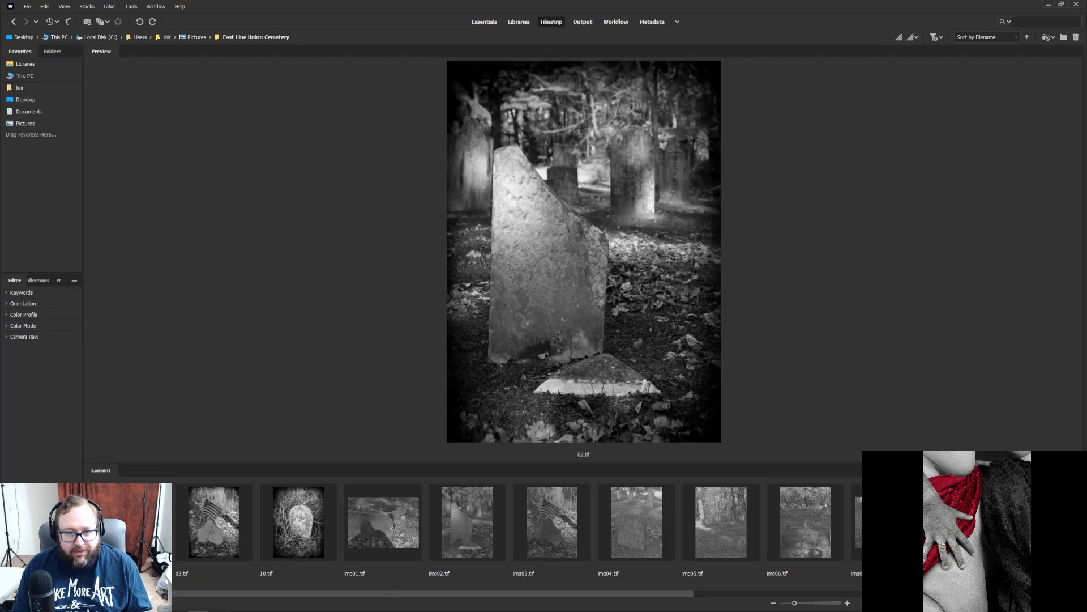
click(235, 519)
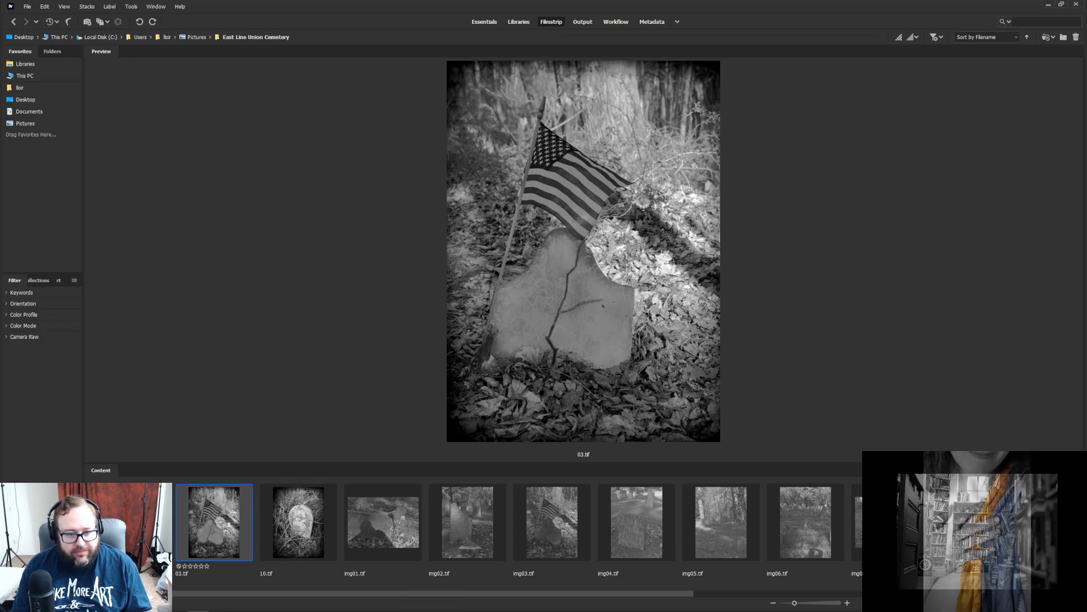
click(308, 508)
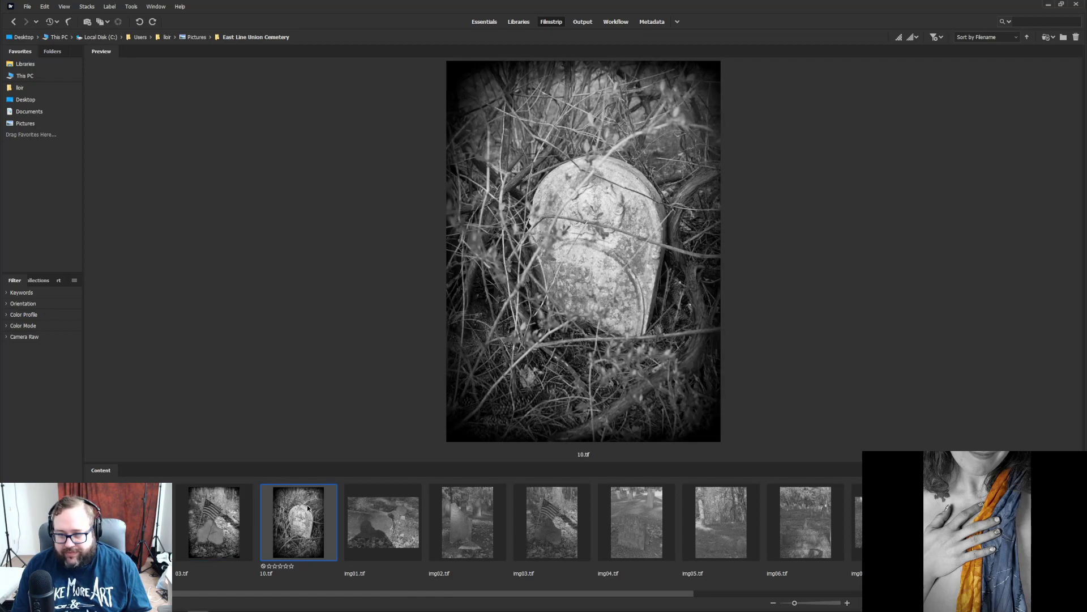